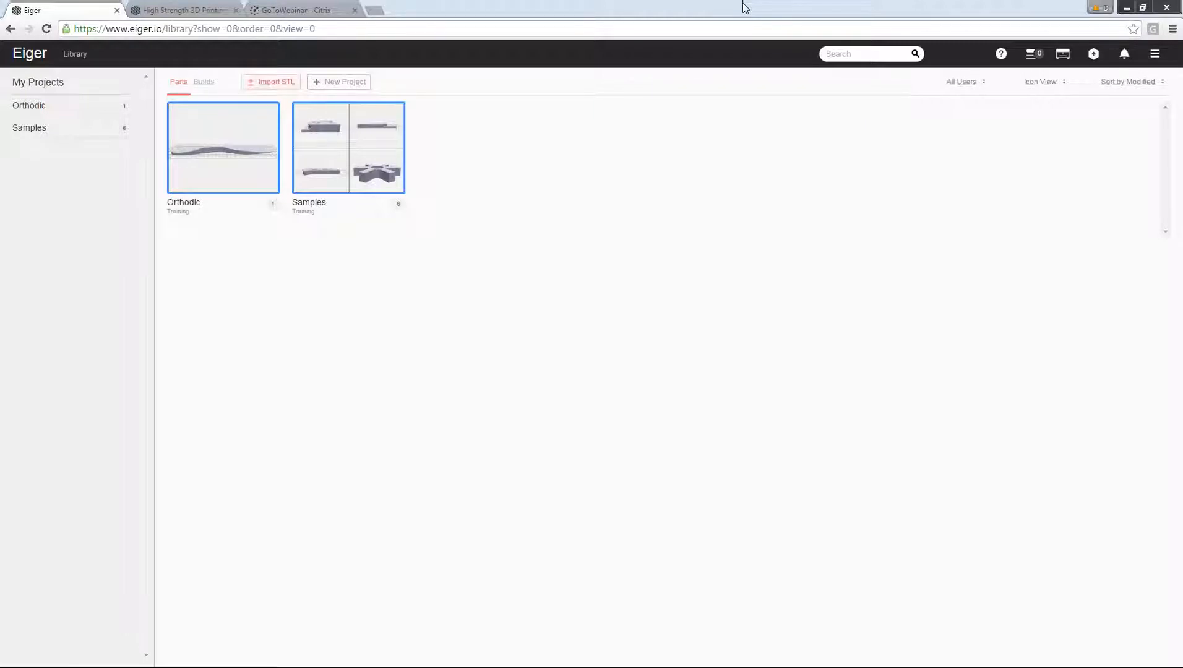
# Look through the parts in the Samples and Orthodic projects, closing the project to return to the library overview.
pyautogui.click(742, 3)
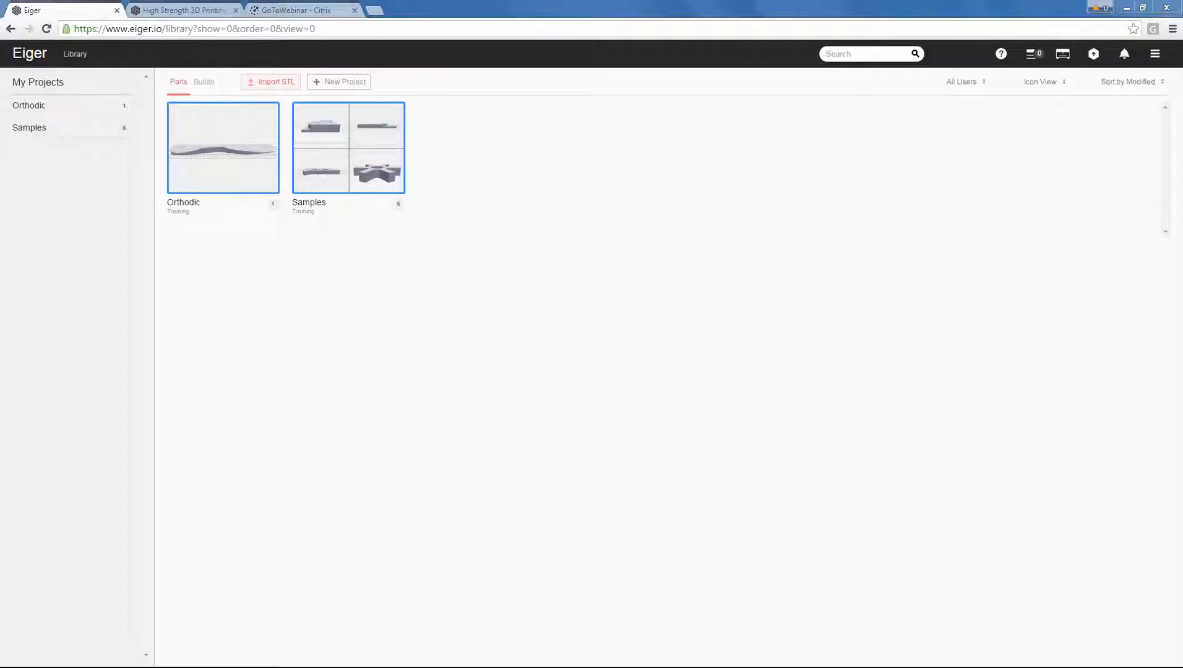
pyautogui.click(29, 133)
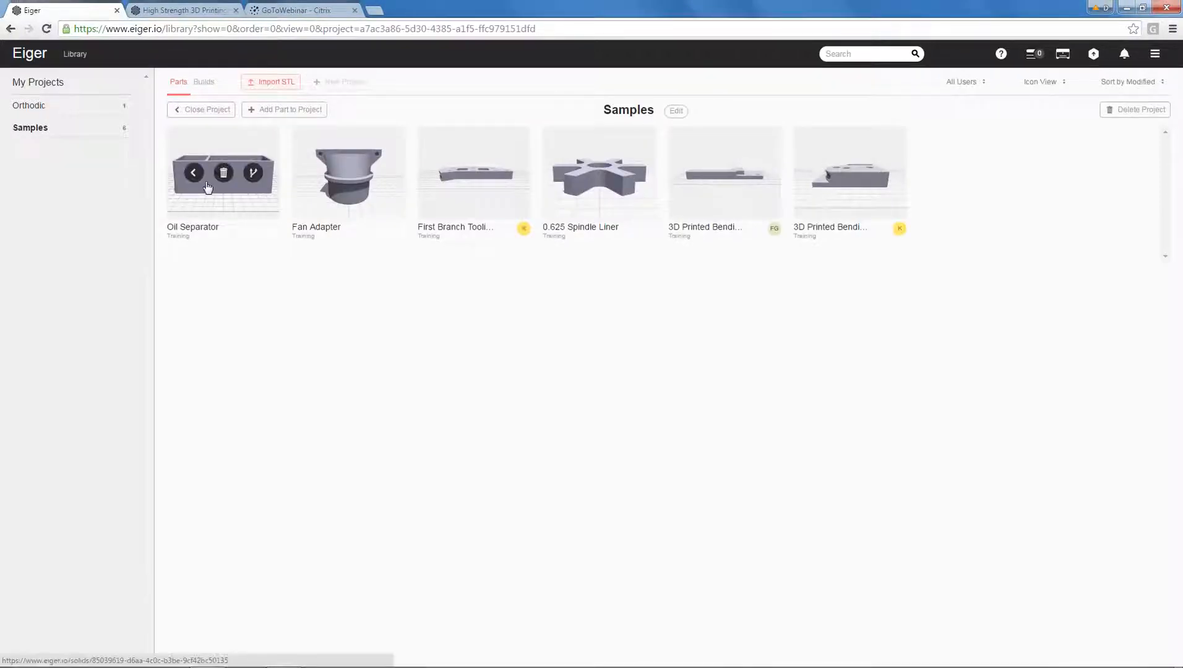
pyautogui.click(32, 108)
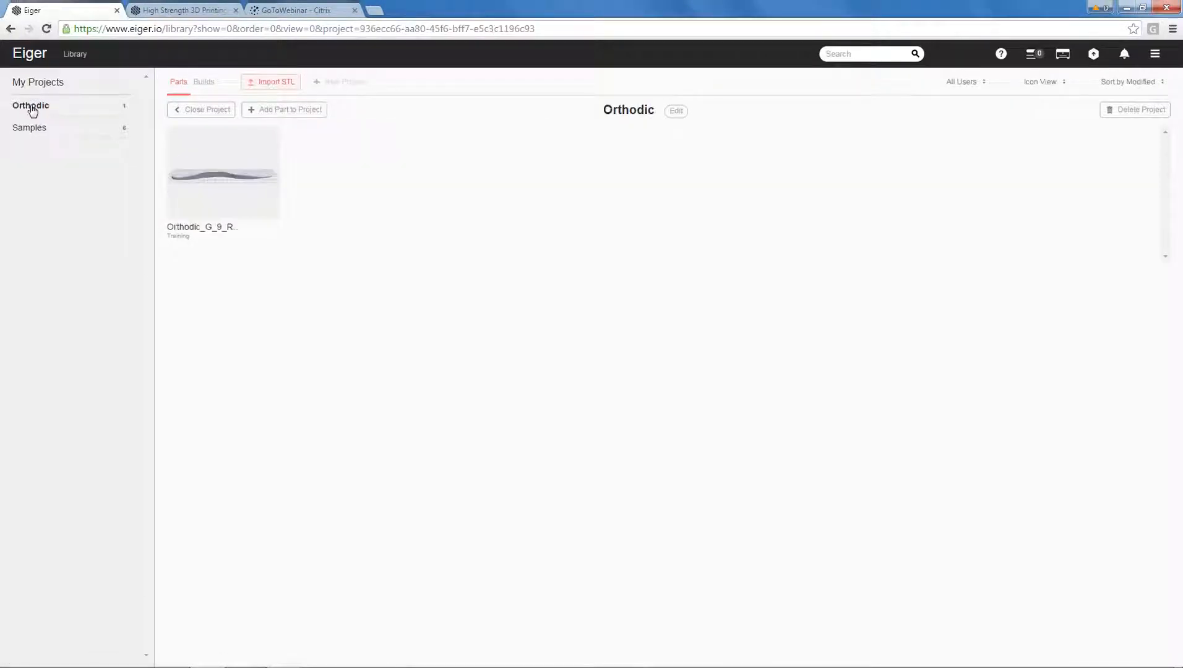
pyautogui.click(192, 112)
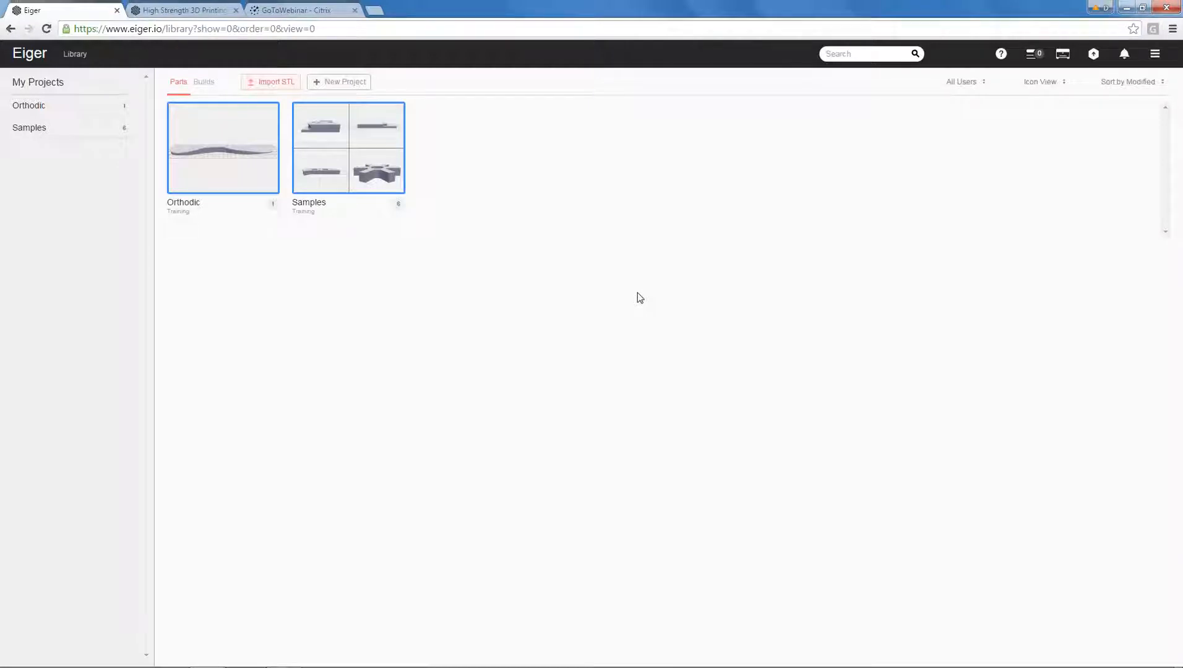
# Open the Markforged support site from Eiger and look over its list of help topics.
pyautogui.click(1154, 56)
pyautogui.click(1090, 100)
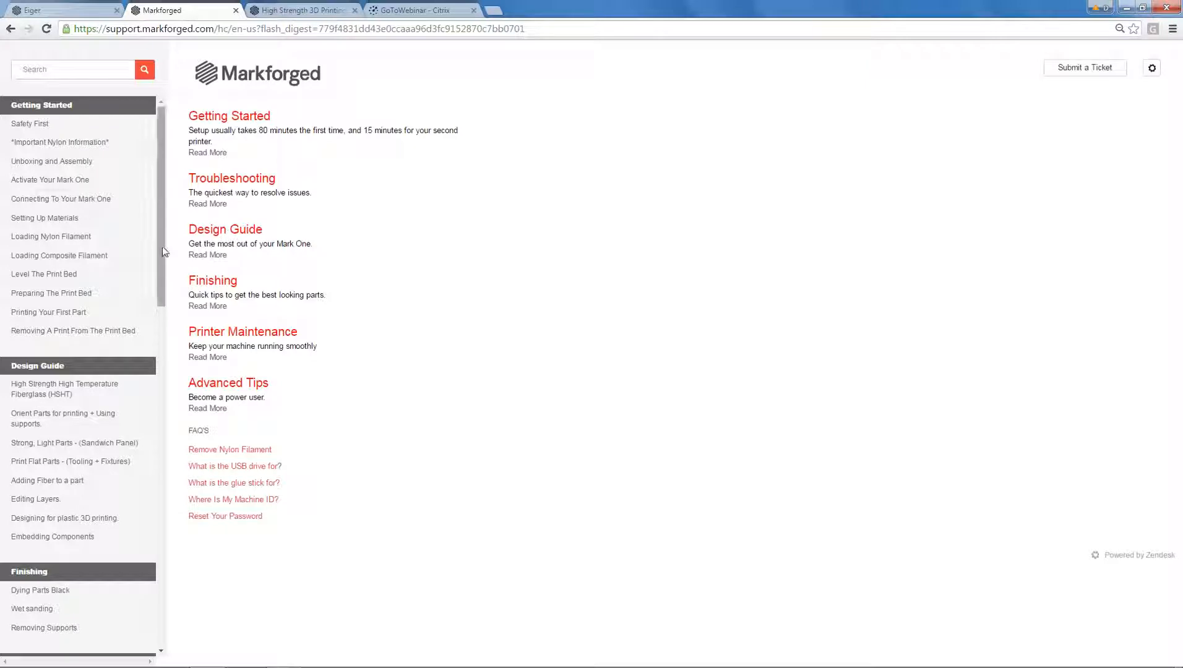
pyautogui.scroll(-2, 157, 257)
pyautogui.moveTo(159, 261); pyautogui.dragTo(154, 236)
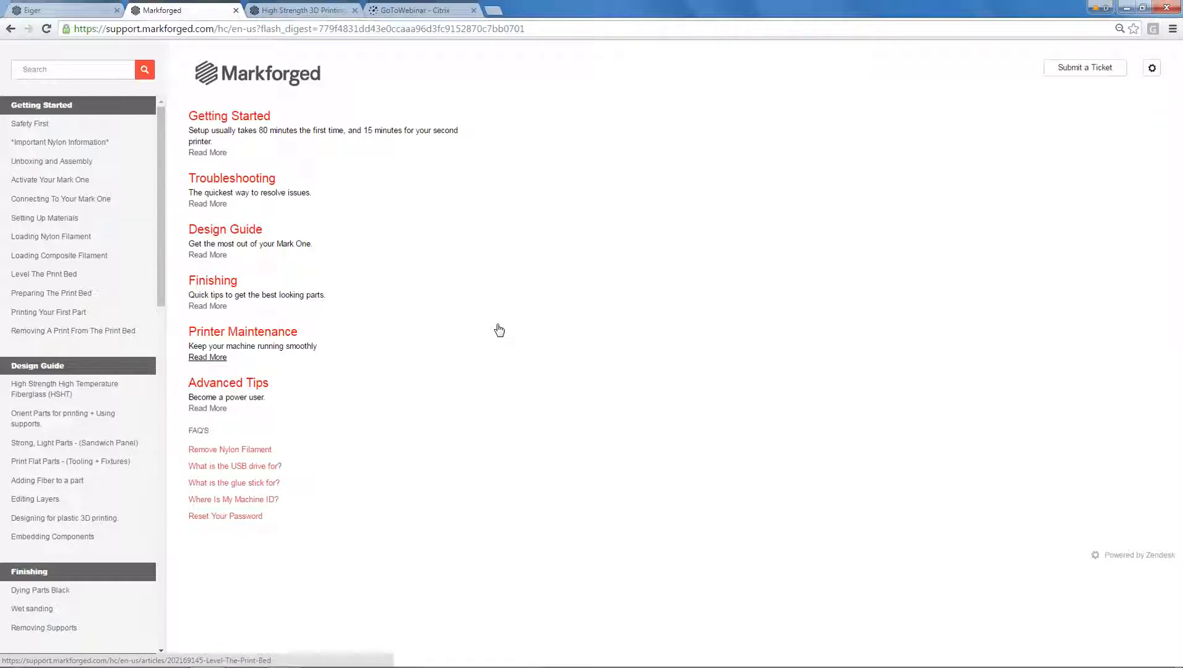
# Open the Design Guide and read the sandwich panel article, including the examples of automatic panels and poor fiber layout.
pyautogui.click(242, 234)
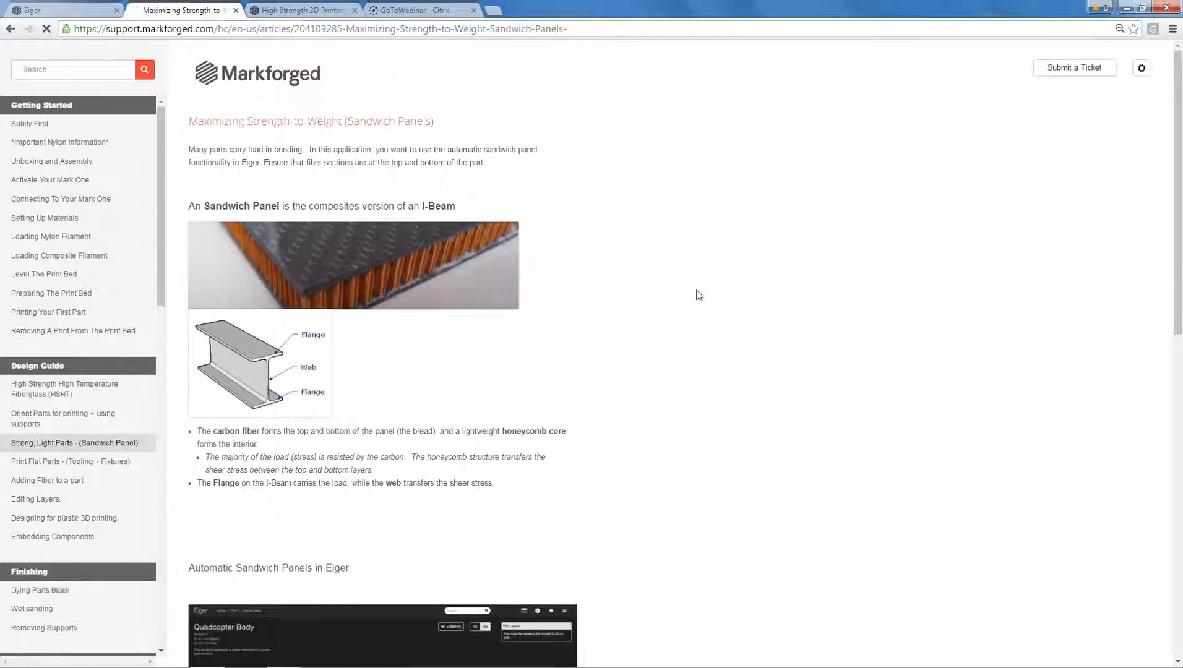
pyautogui.scroll(-1, 698, 296)
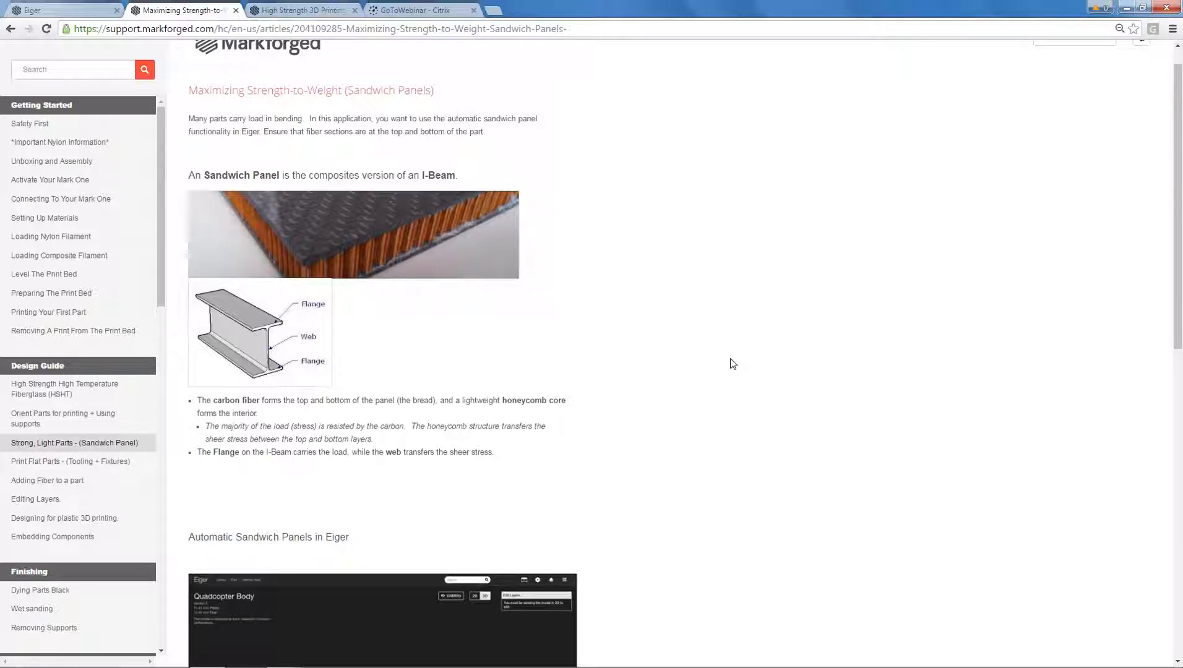
pyautogui.scroll(-2, 725, 358)
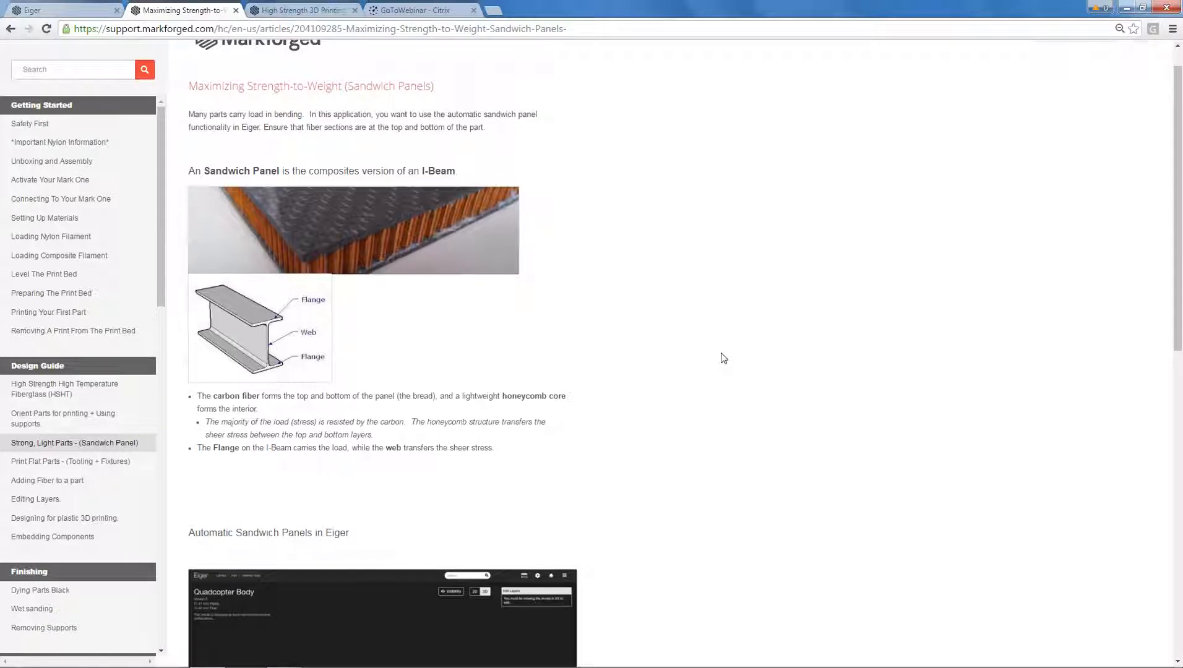
pyautogui.scroll(-5, 724, 358)
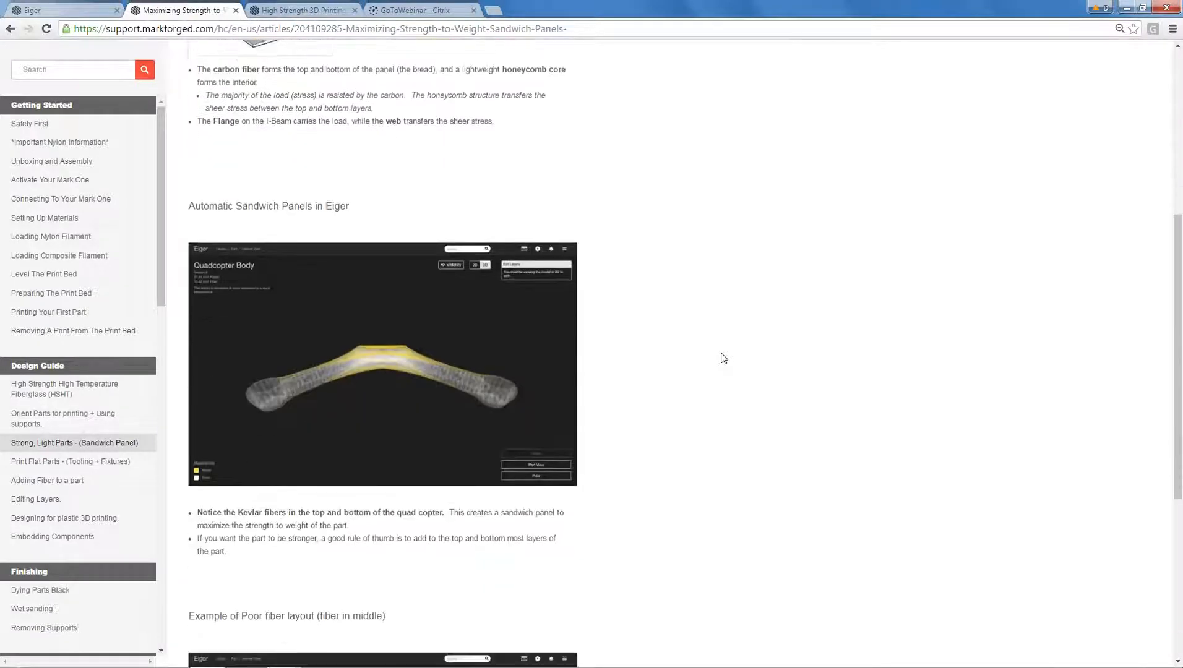
pyautogui.scroll(-1, 721, 360)
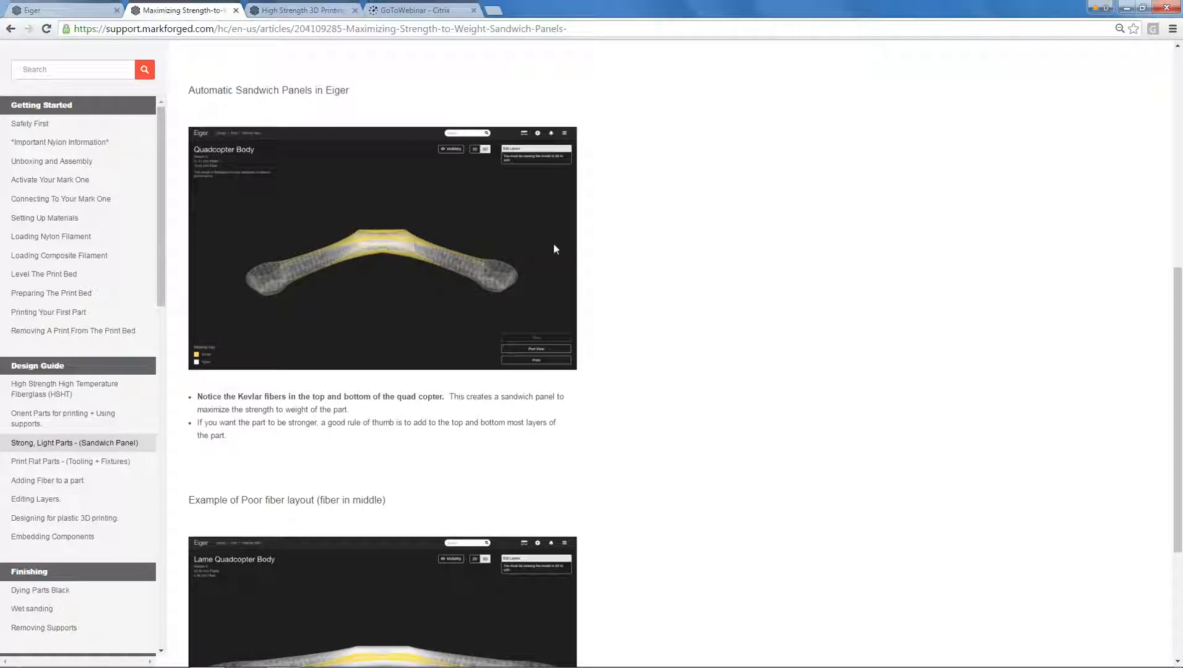
pyautogui.scroll(-2, 675, 244)
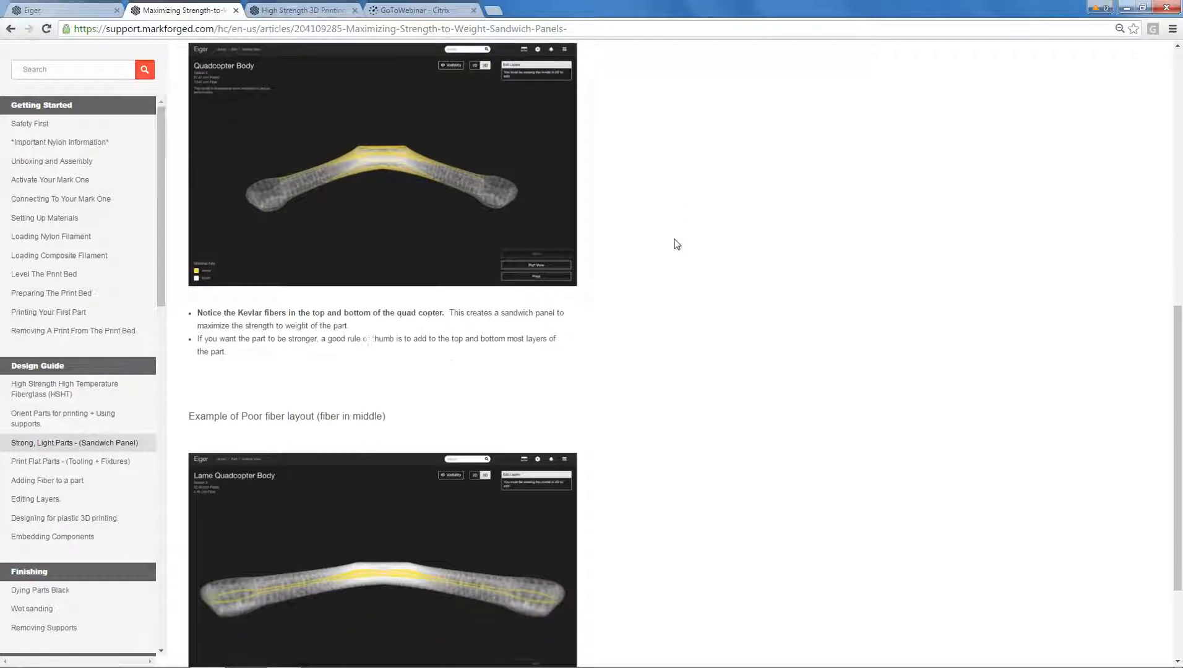
pyautogui.scroll(-1, 676, 244)
pyautogui.scroll(-1, 663, 213)
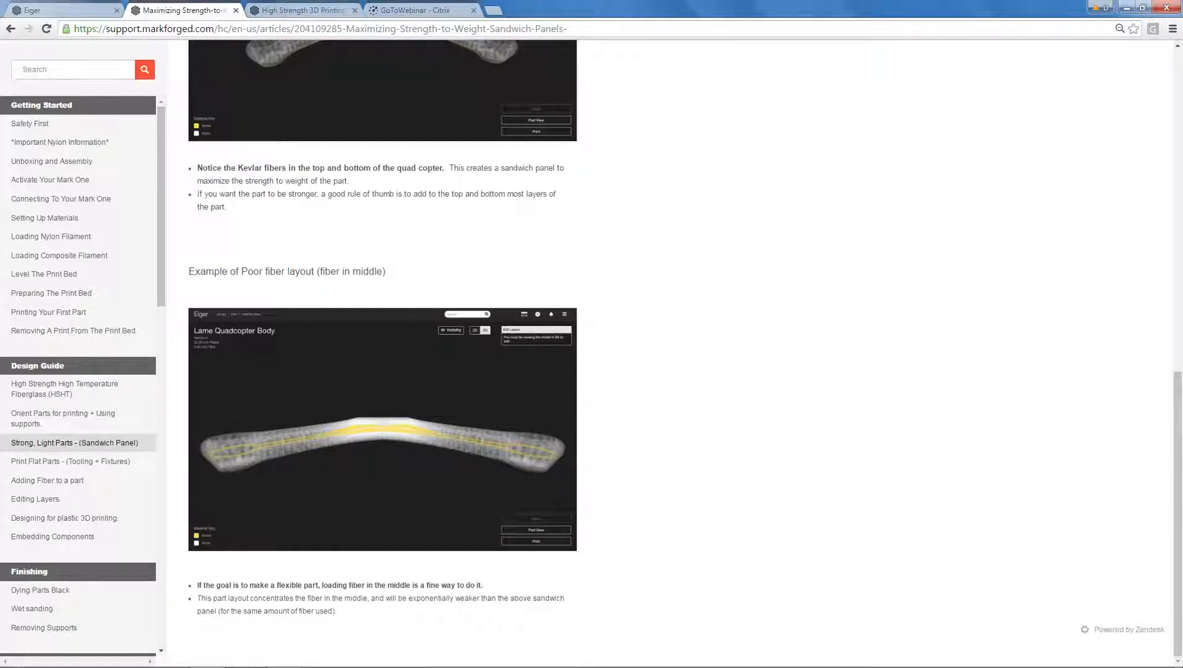
pyautogui.scroll(10, 468, 210)
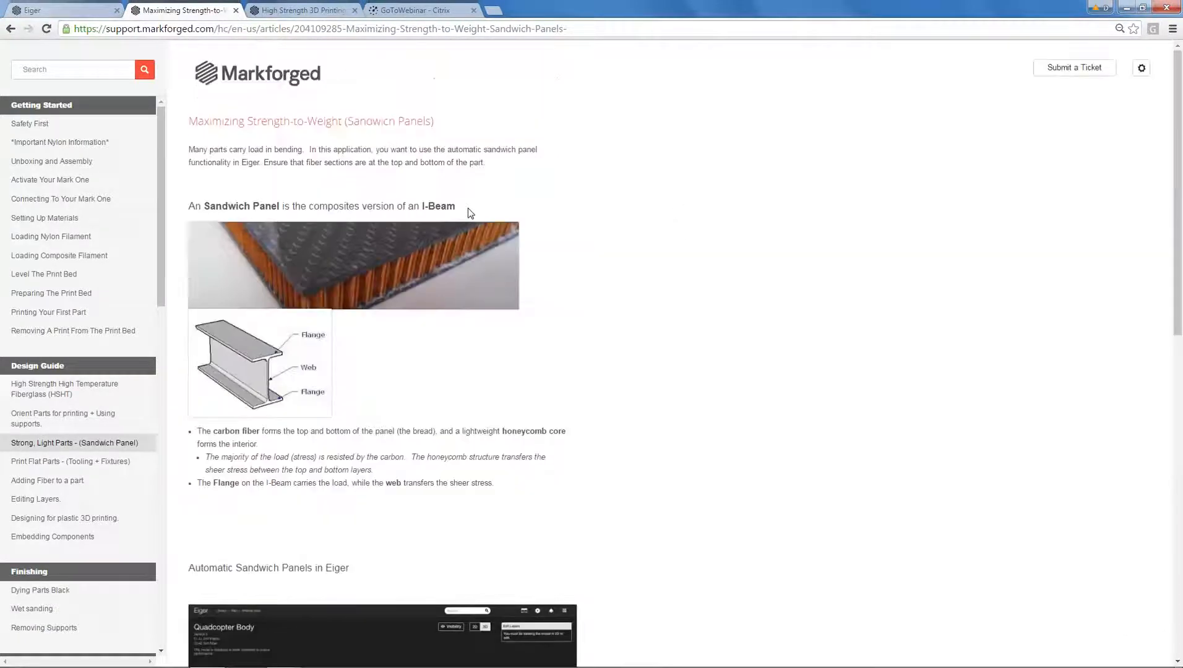
# Return the support site to its home page and switch back to the Eiger library.
pyautogui.click(94, 13)
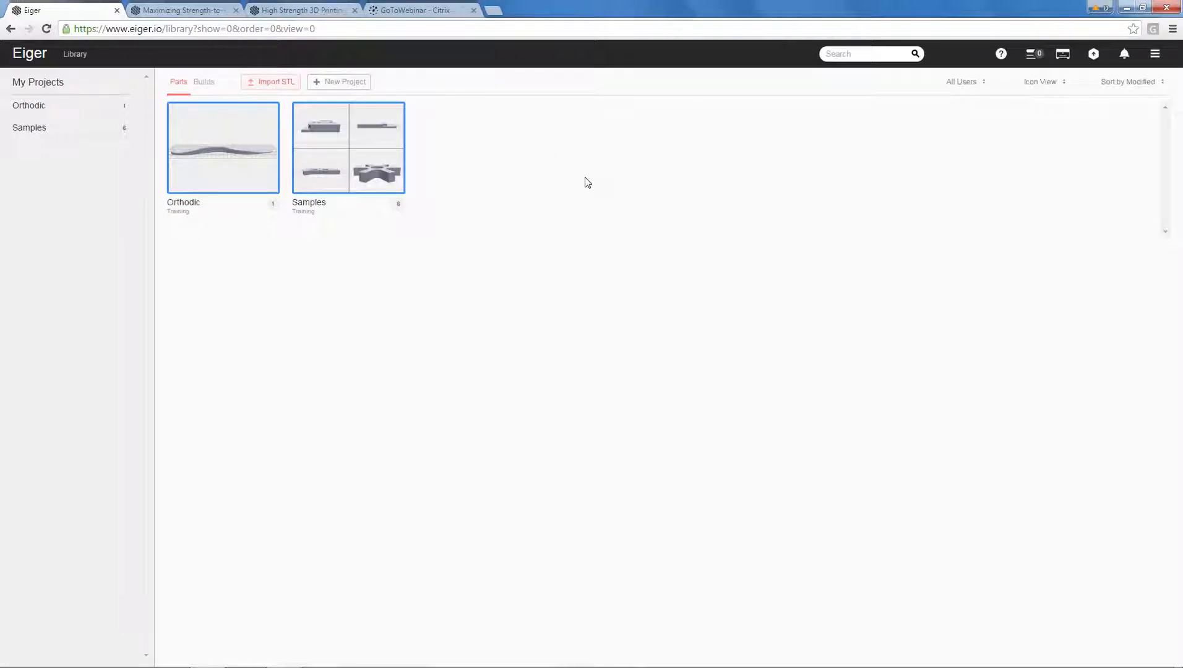
pyautogui.click(201, 11)
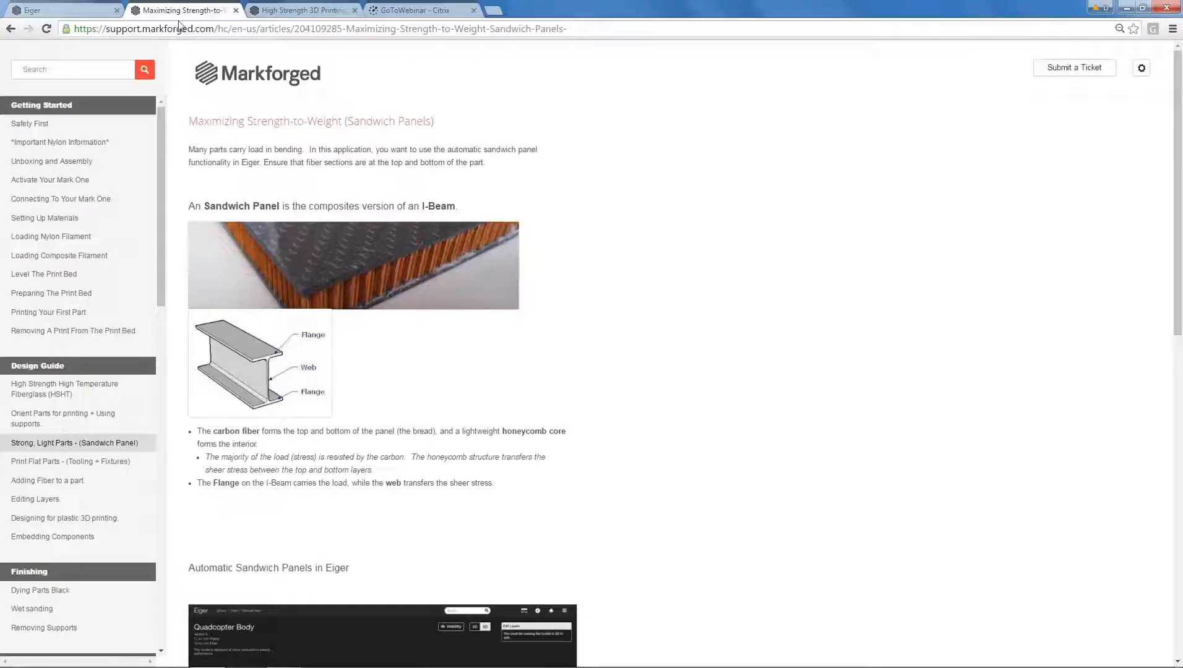
pyautogui.click(11, 29)
pyautogui.click(62, 14)
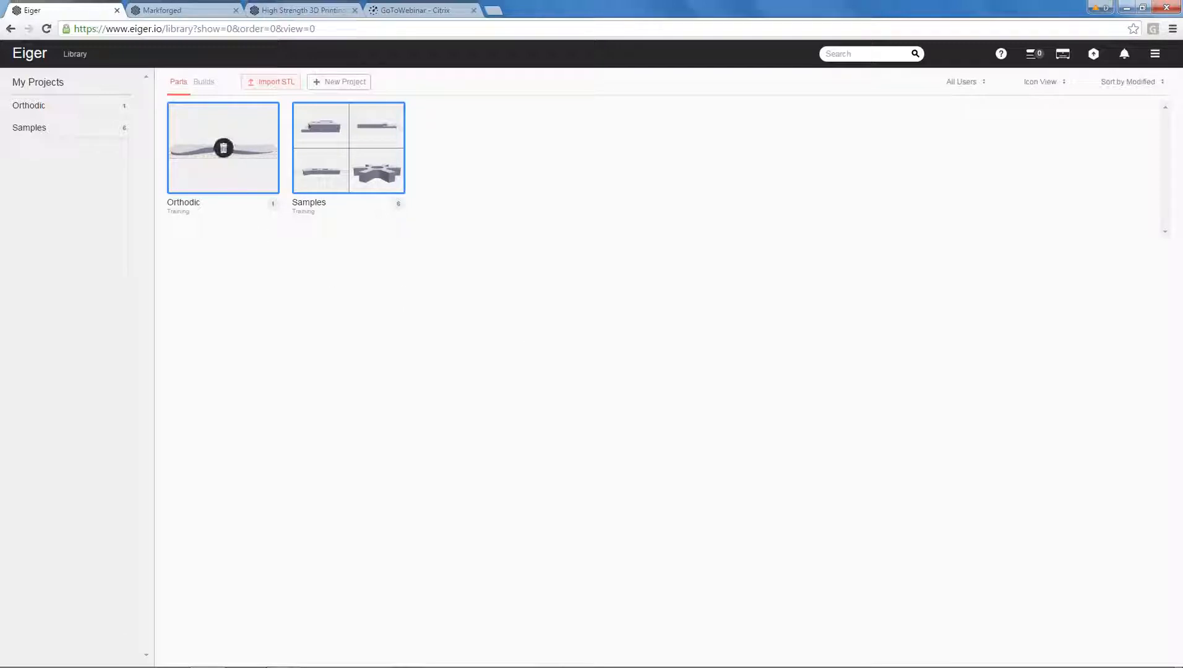
# View the contents of the Orthodic project and the Samples project, and close the project view.
pyautogui.click(47, 109)
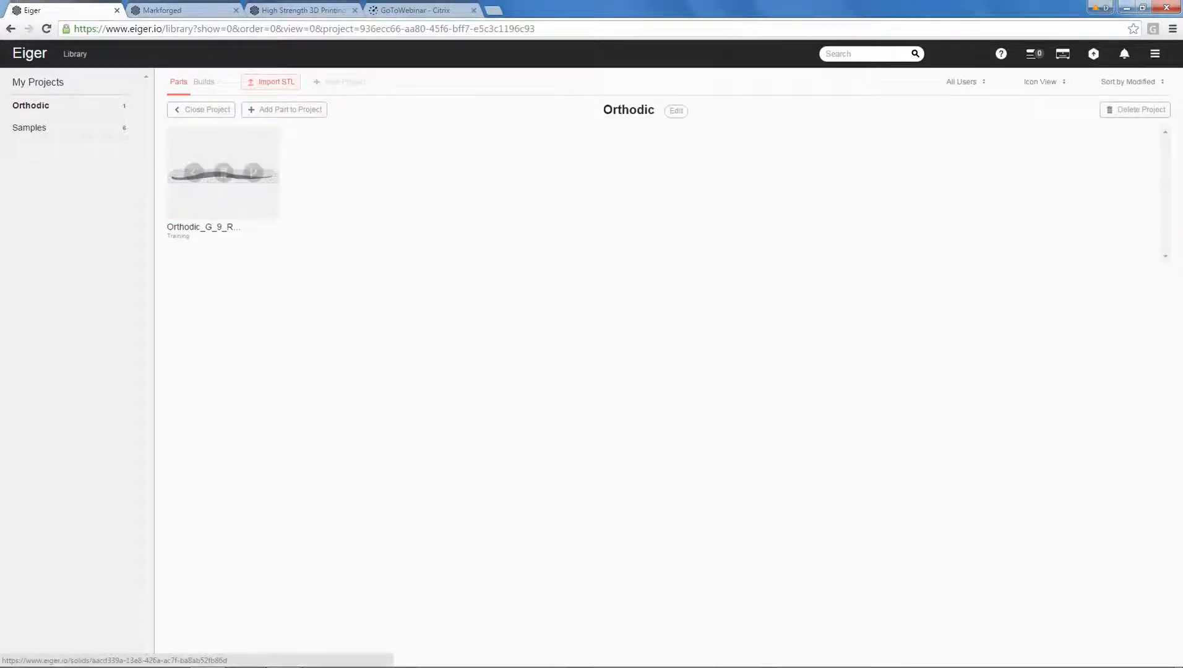
pyautogui.click(40, 134)
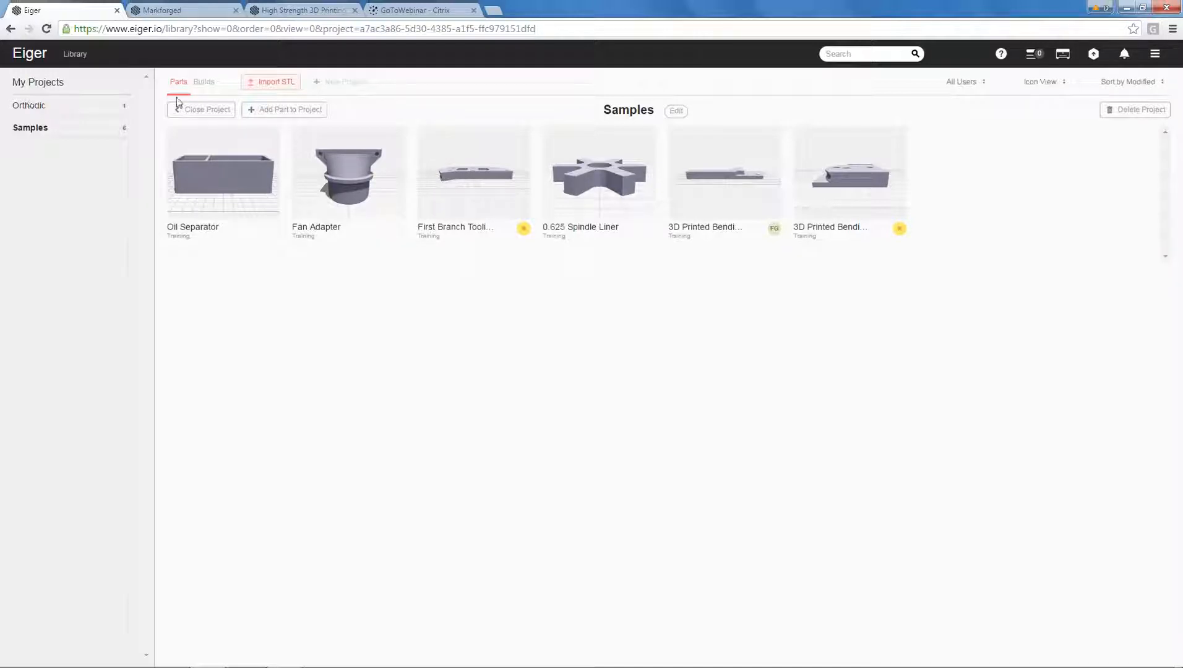
pyautogui.click(203, 110)
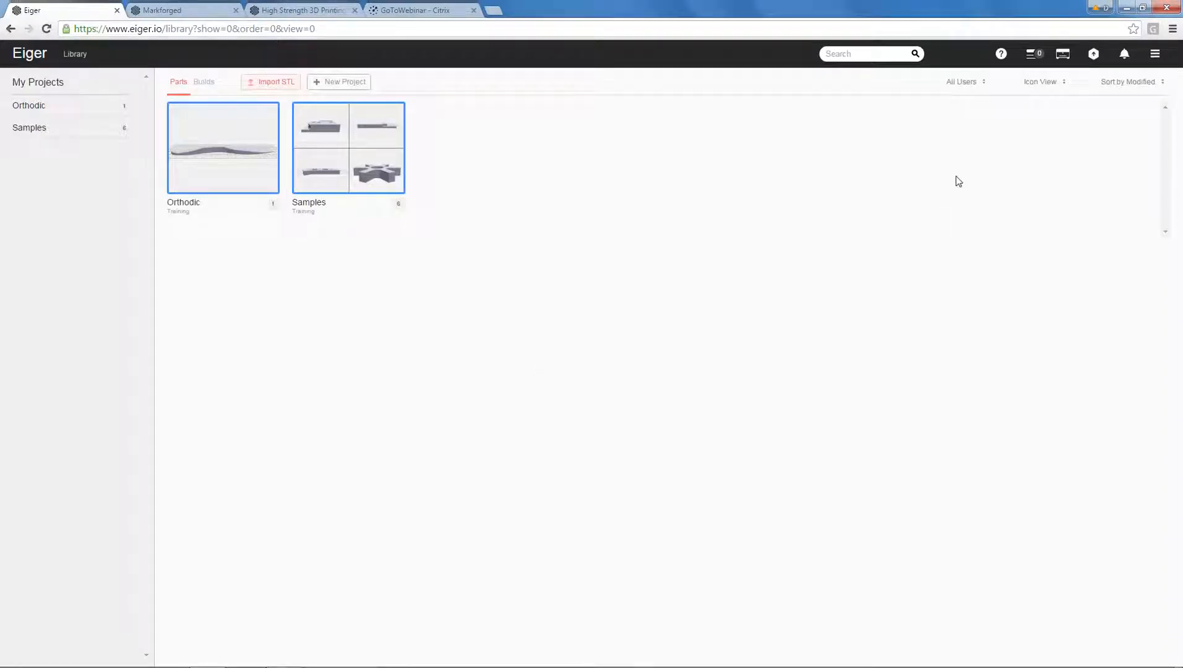
# Open the support site again from Eiger and review its getting-started, design and FAQ topics.
pyautogui.click(1155, 55)
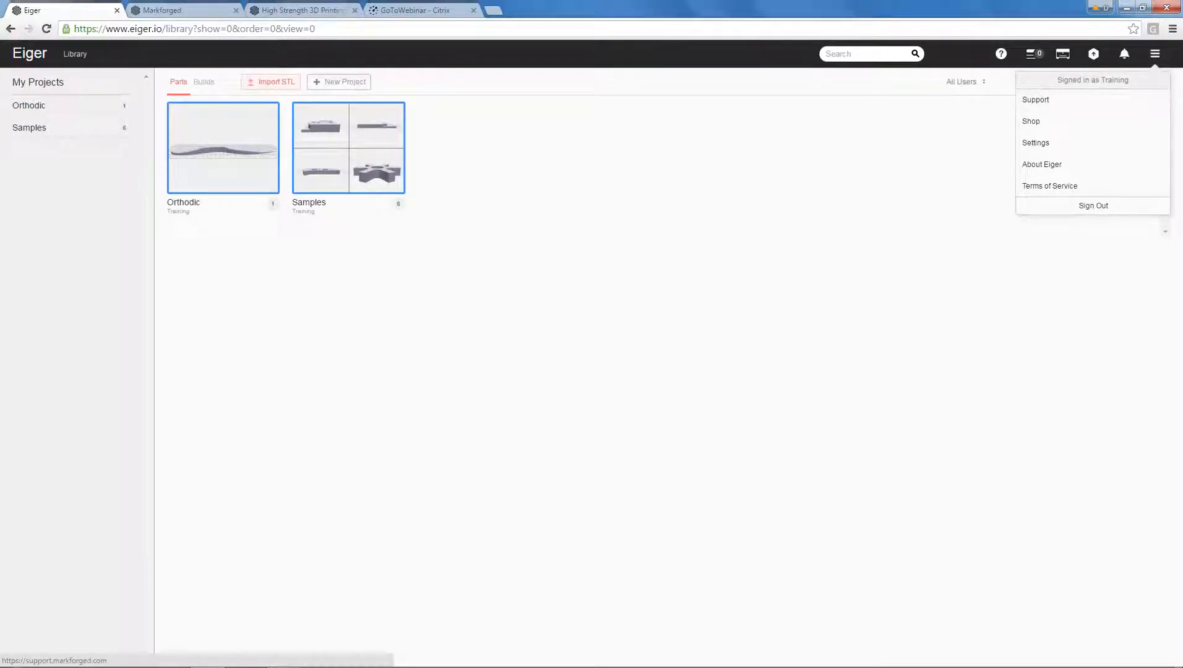
pyautogui.click(1079, 108)
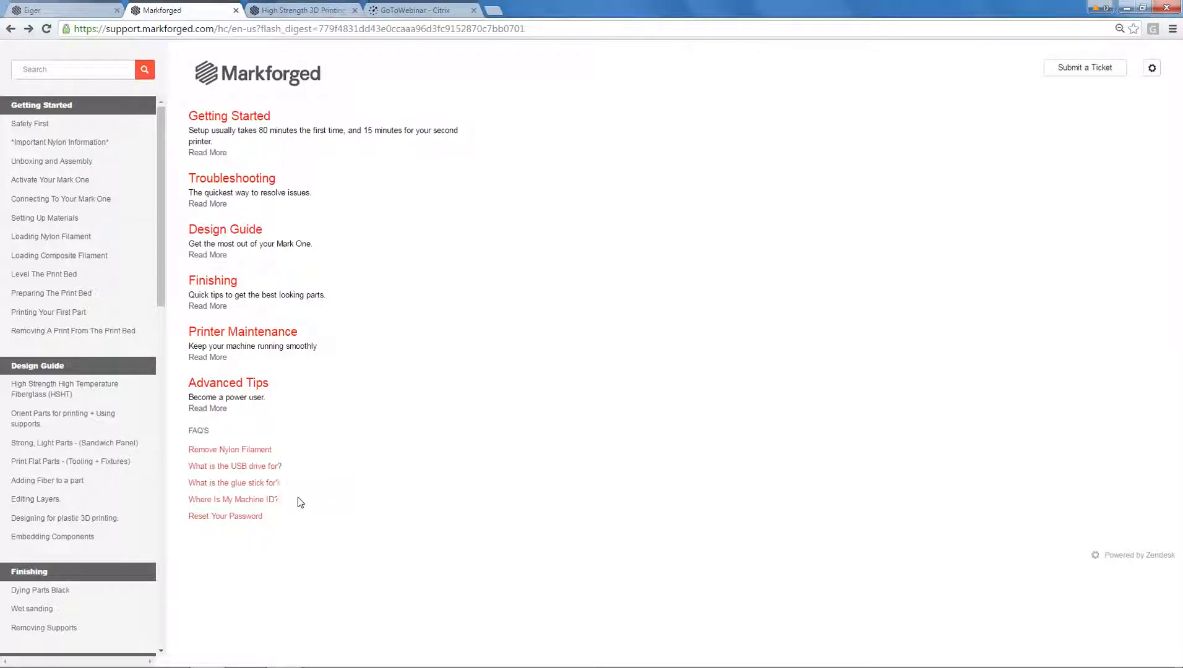
pyautogui.moveTo(161, 256); pyautogui.dragTo(169, 204)
# Review the Design Guide article on maximizing strength-to-weight, from the I-beam comparison to the fiber-in-the-middle example.
pyautogui.click(235, 232)
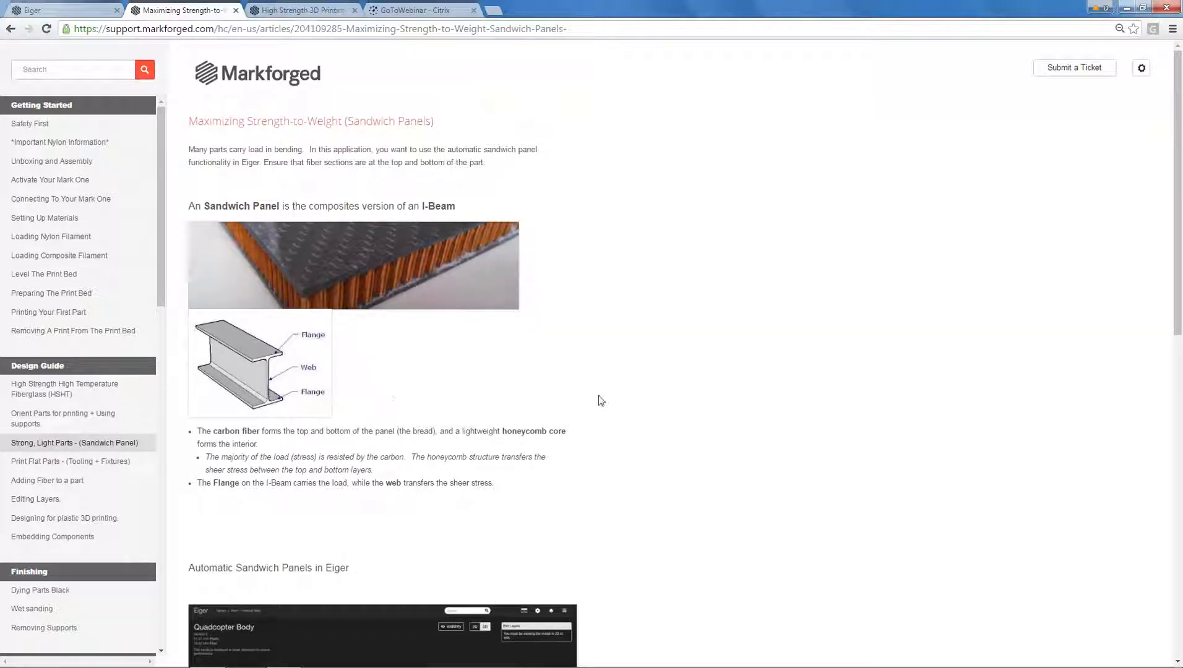
pyautogui.scroll(-4, 603, 401)
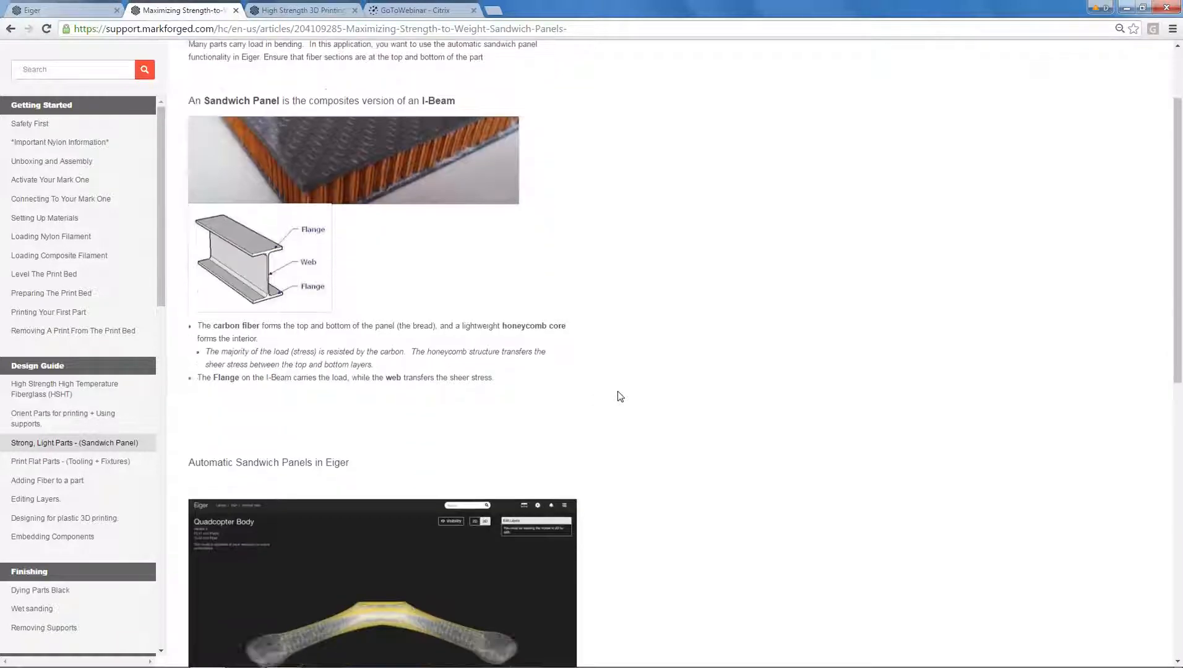
pyautogui.scroll(-2, 620, 396)
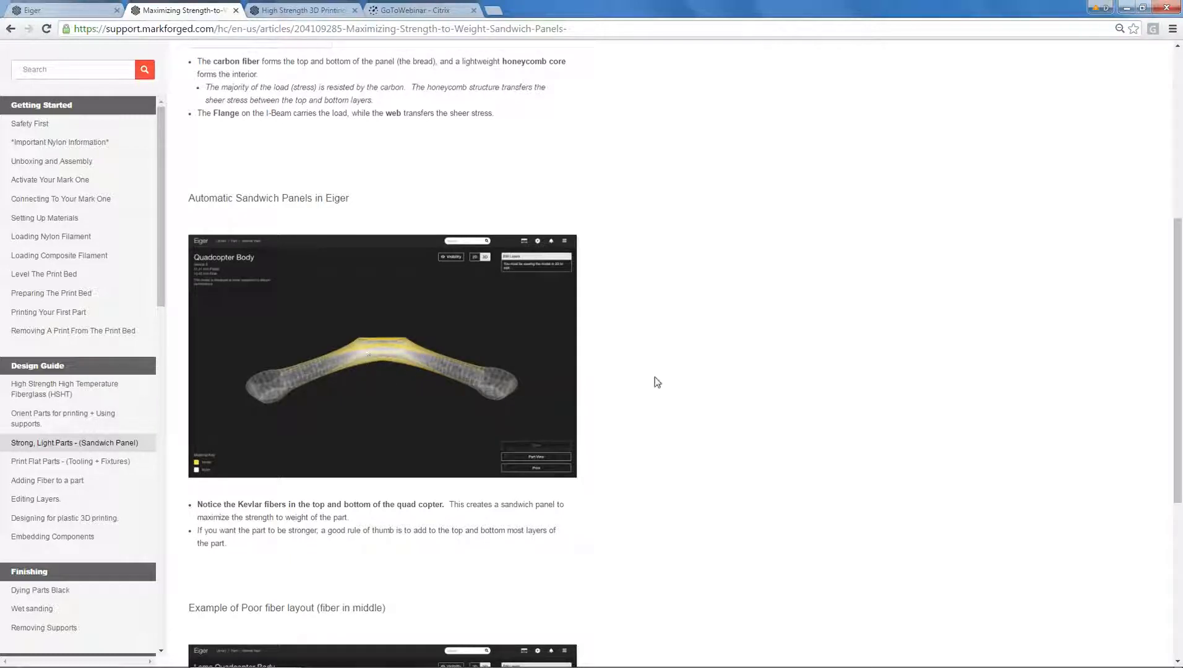
pyautogui.scroll(-1, 690, 379)
pyautogui.scroll(-4, 690, 379)
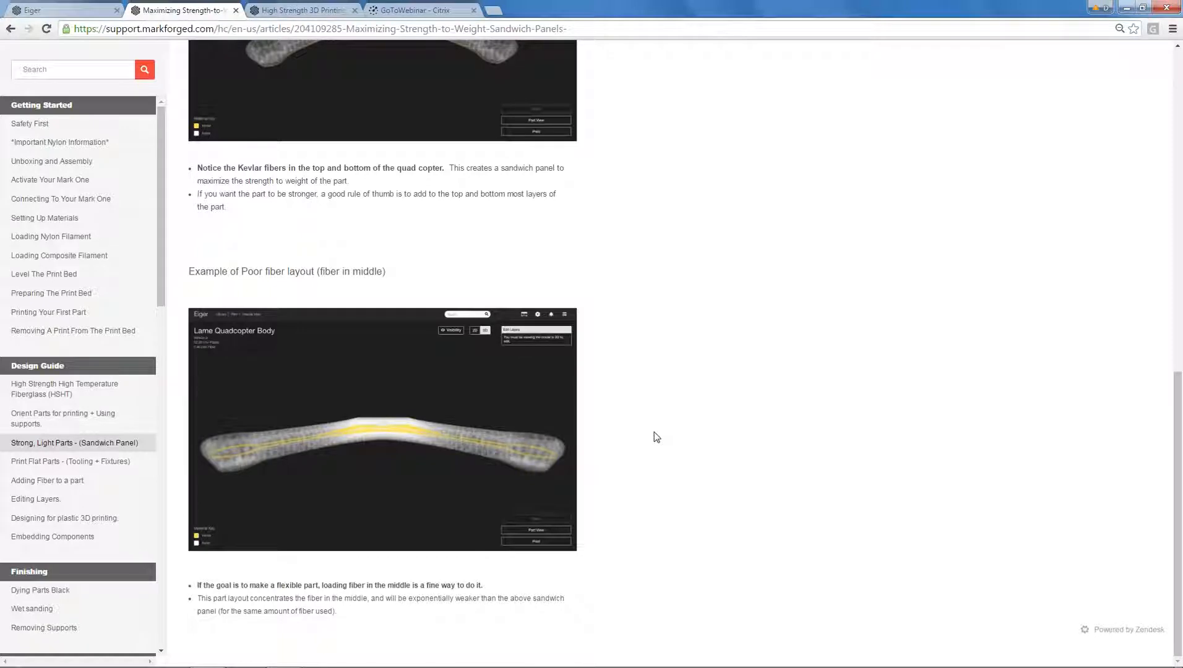
pyautogui.scroll(6, 655, 432)
pyautogui.scroll(3, 436, 204)
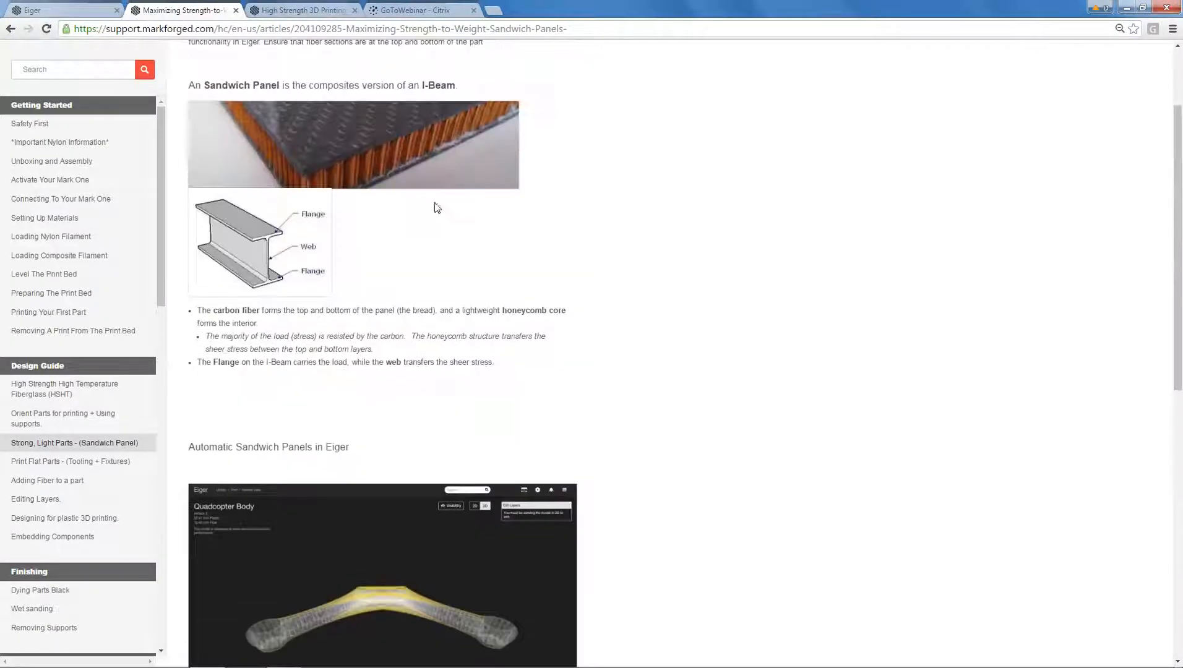
# Switch back to the Eiger library and import Box.stl from the Training Models folder as a new part.
pyautogui.click(90, 14)
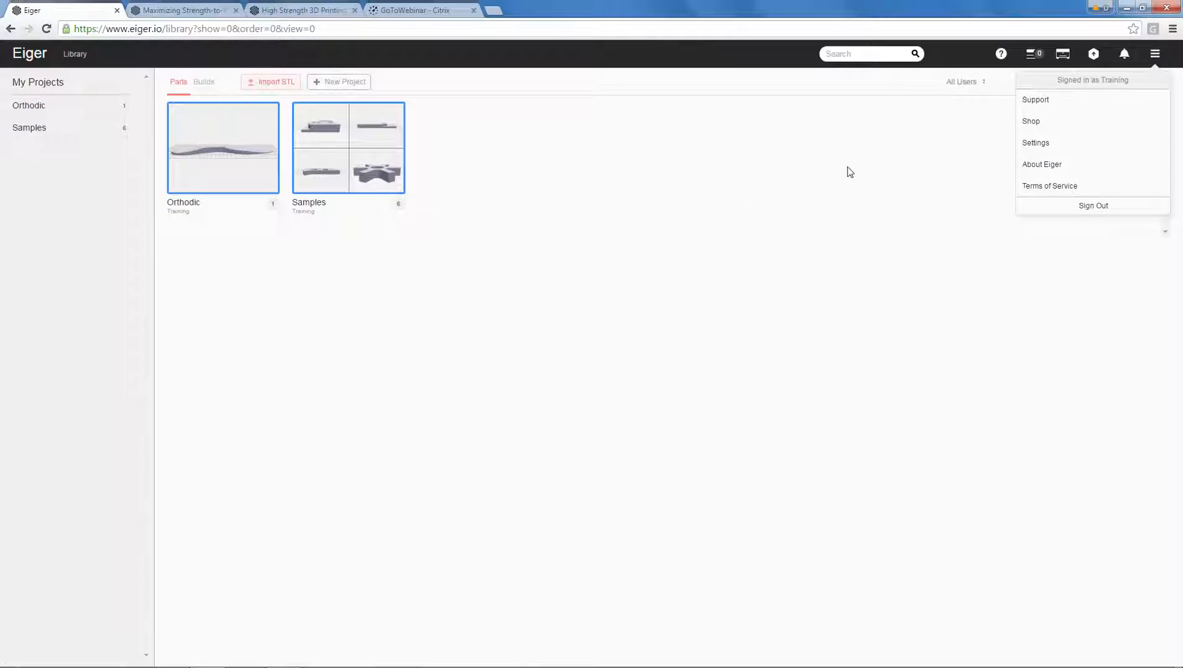
pyautogui.click(922, 132)
pyautogui.click(274, 81)
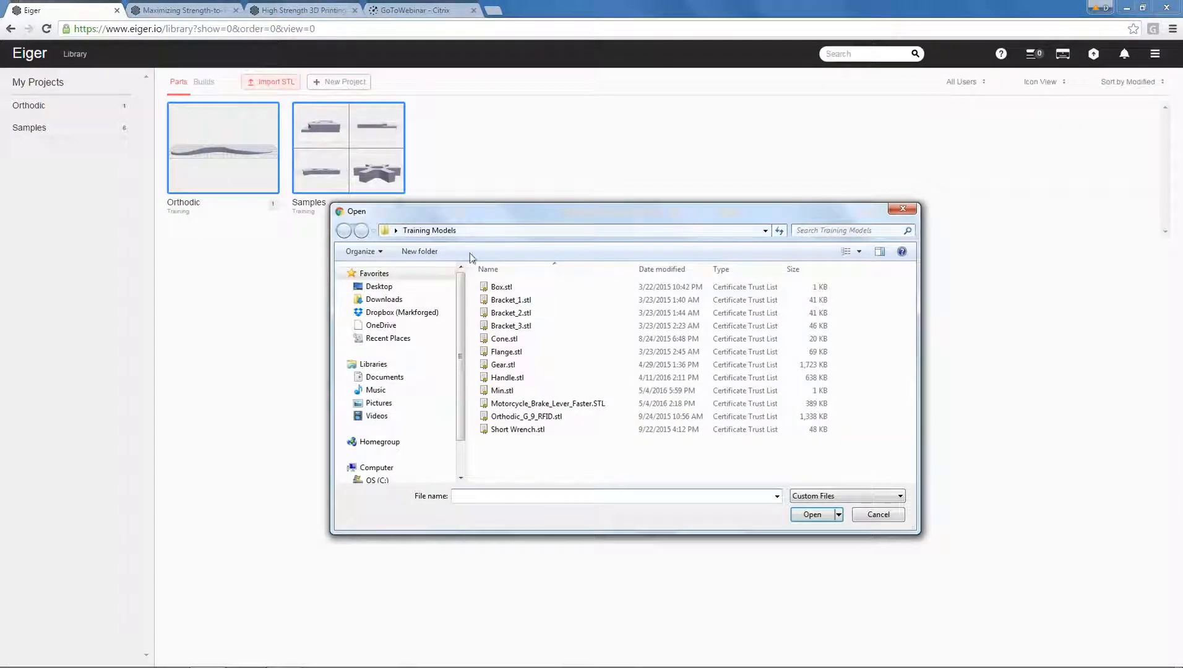
pyautogui.click(501, 288)
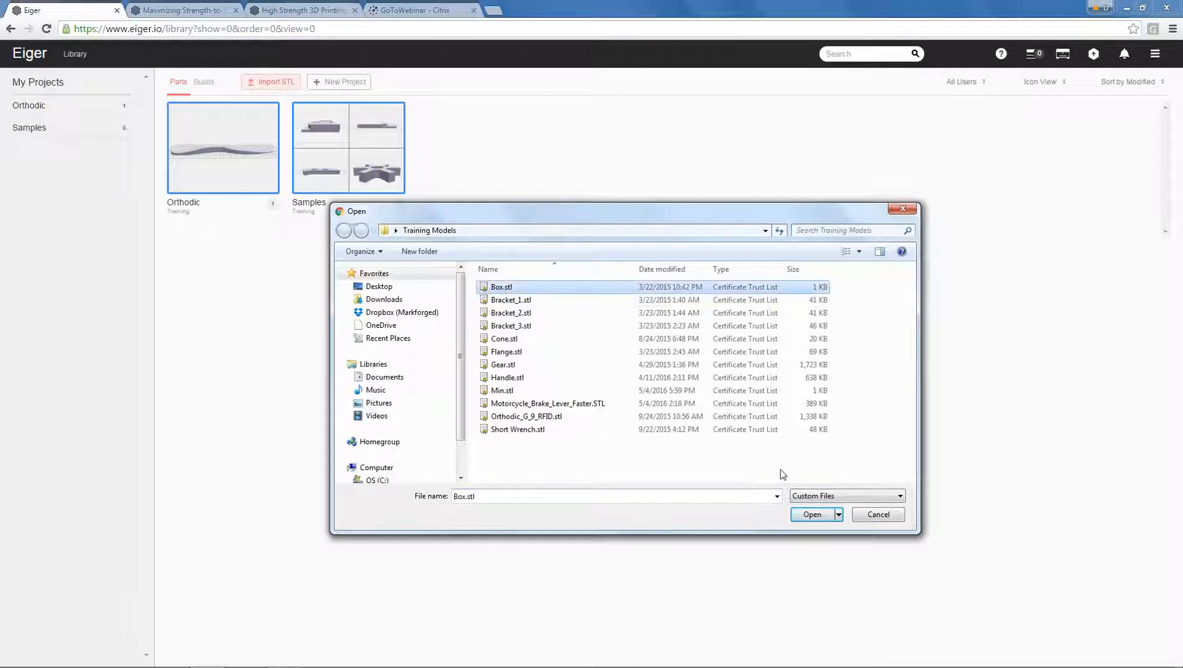
pyautogui.click(813, 516)
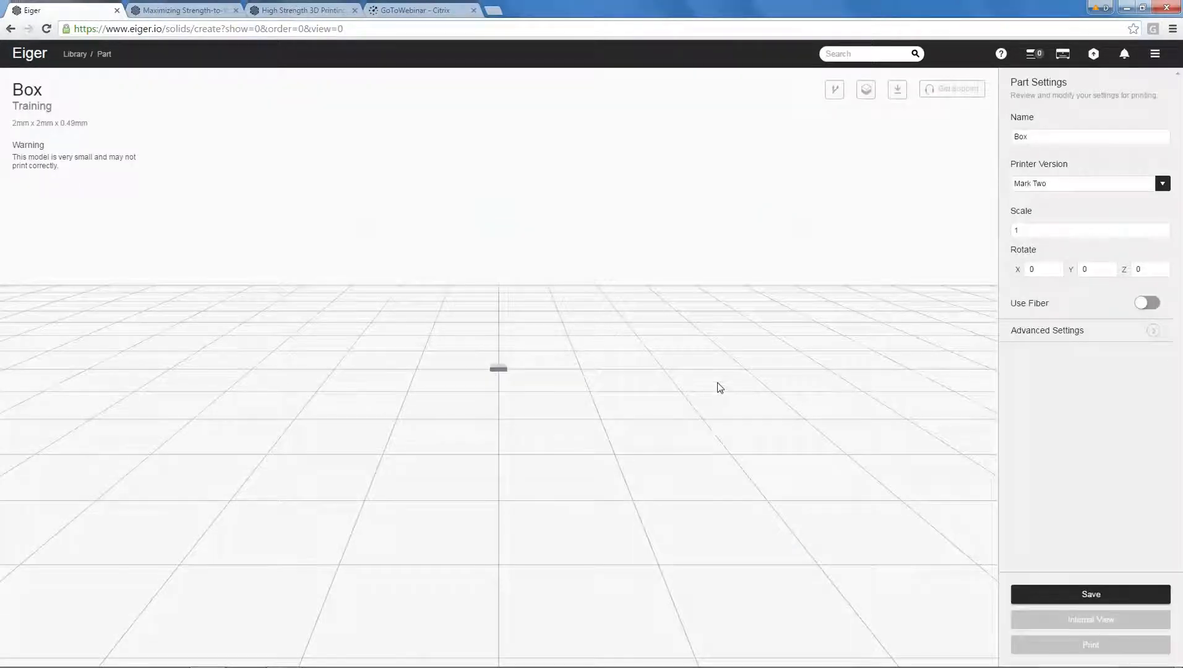
# Set the Box part's original units to Imperial in the advanced settings and inspect the rescaled model.
pyautogui.moveTo(782, 383); pyautogui.dragTo(943, 363)
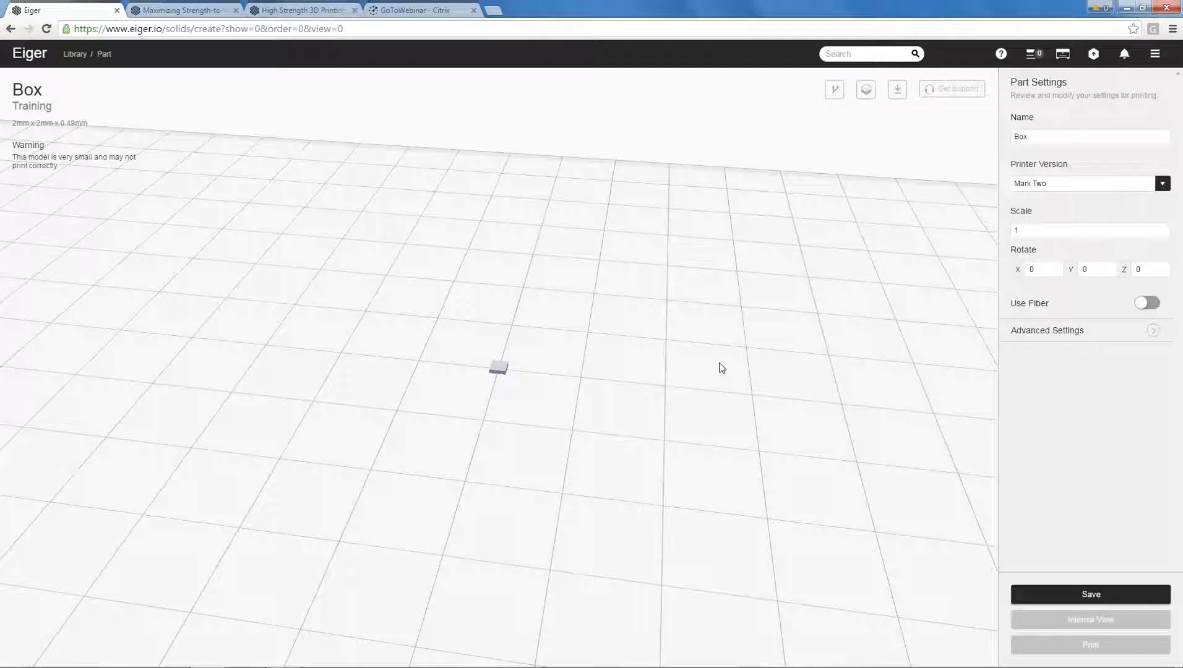
pyautogui.click(1031, 332)
pyautogui.scroll(-6, 1031, 347)
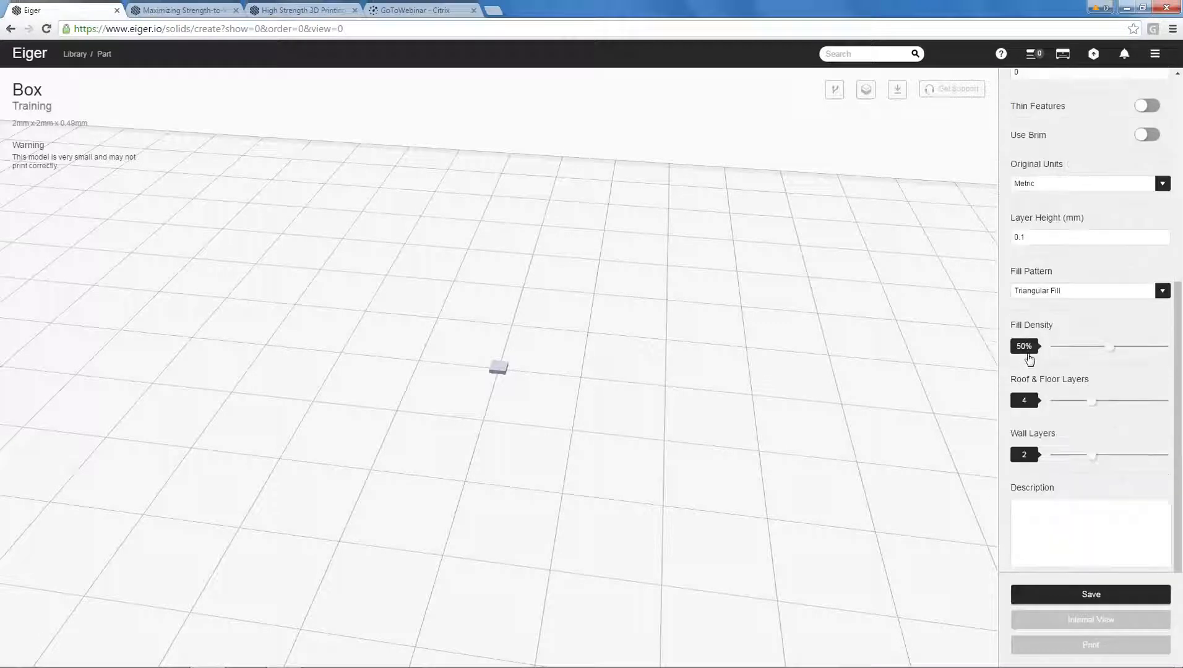
pyautogui.click(1046, 166)
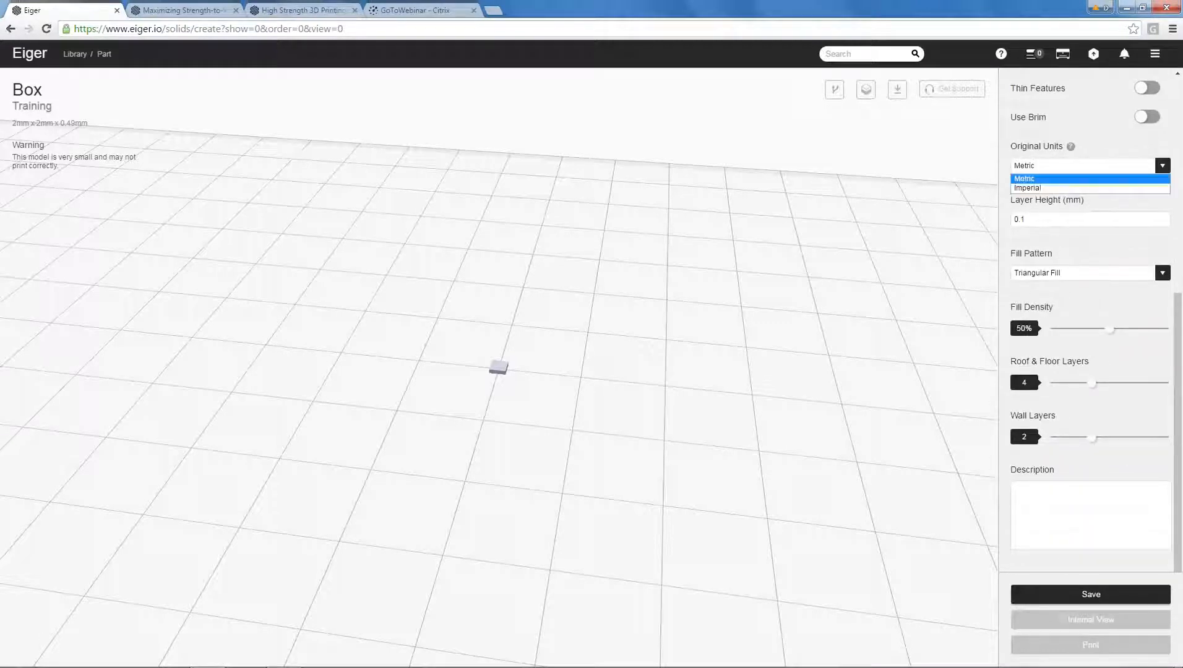
pyautogui.click(1043, 189)
pyautogui.scroll(-3, 803, 339)
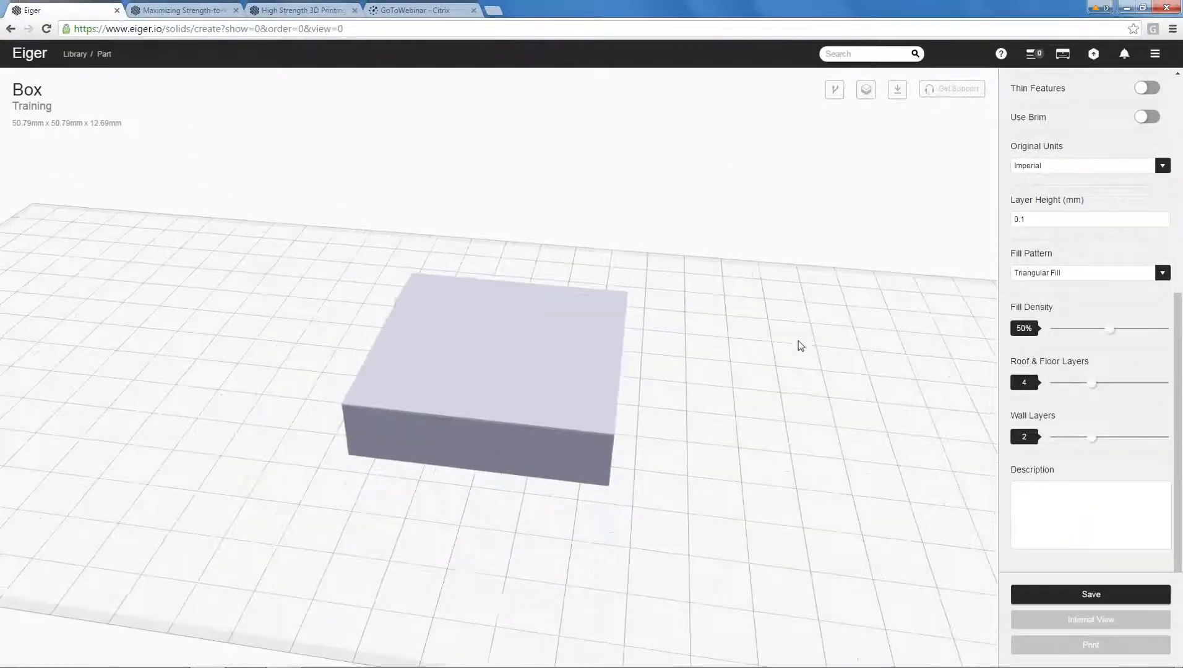
pyautogui.moveTo(804, 394); pyautogui.dragTo(774, 400)
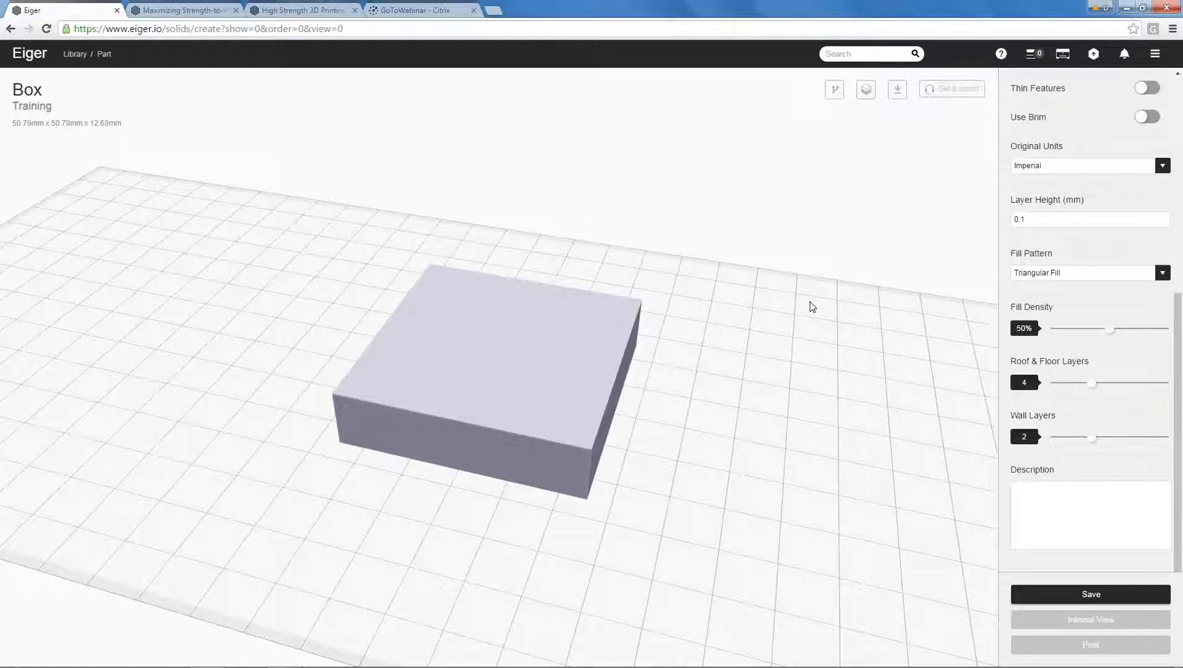
pyautogui.moveTo(811, 307); pyautogui.dragTo(808, 306)
# Rename the part as Box - Sandwich - Kevlar and keep Mark Two as the printer version.
pyautogui.scroll(5, 1105, 187)
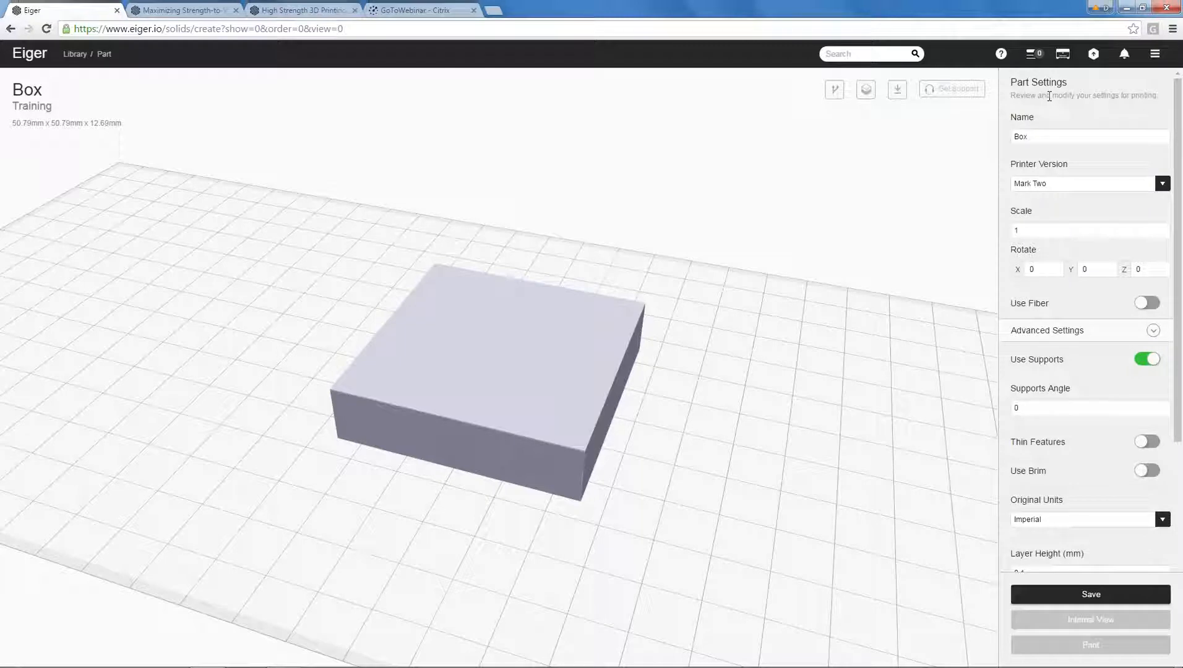
pyautogui.click(1046, 140)
pyautogui.write('- Sandwich - Kevlary')
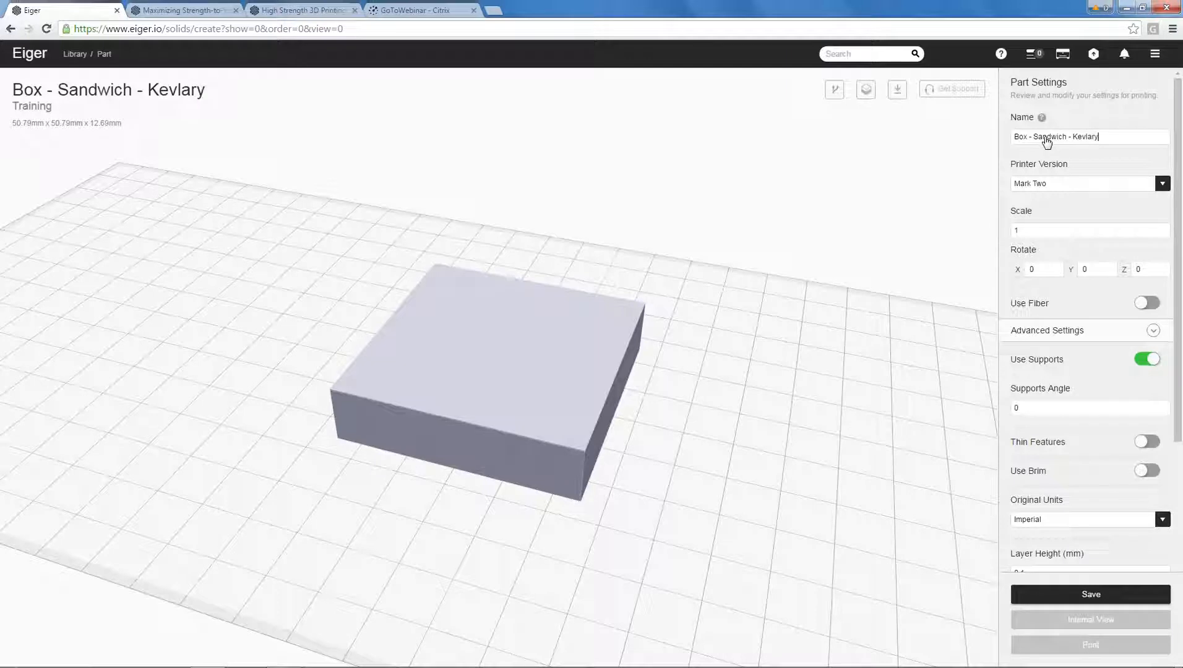
pyautogui.press('BackSpace')
pyautogui.click(1161, 185)
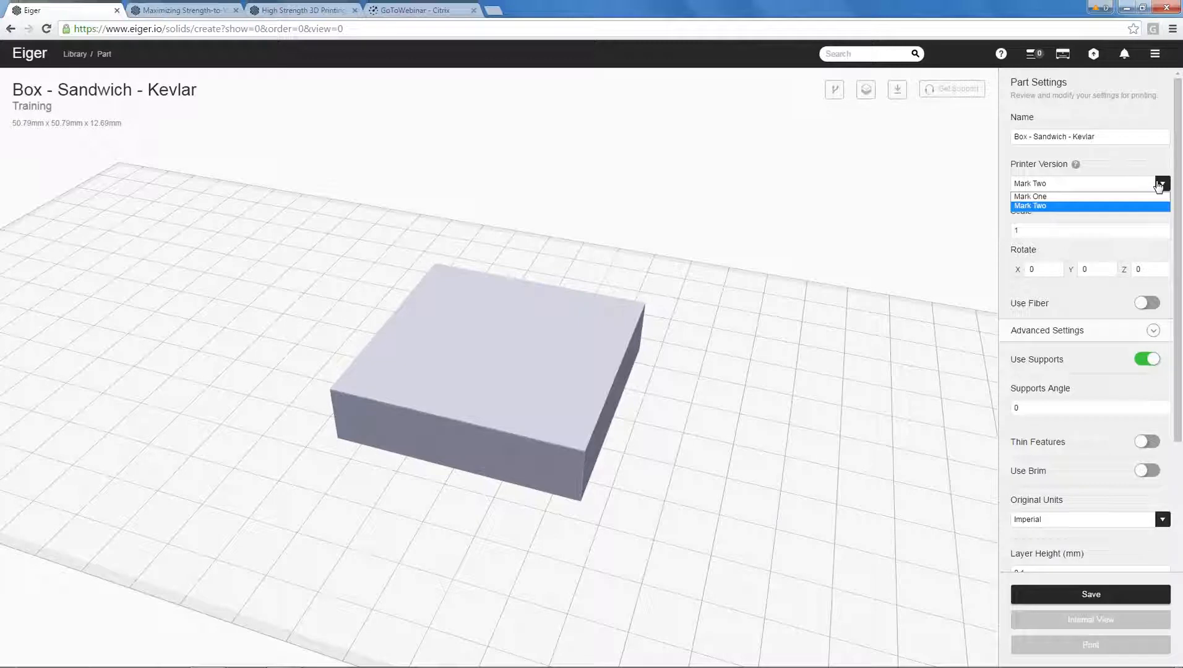
pyautogui.click(1126, 207)
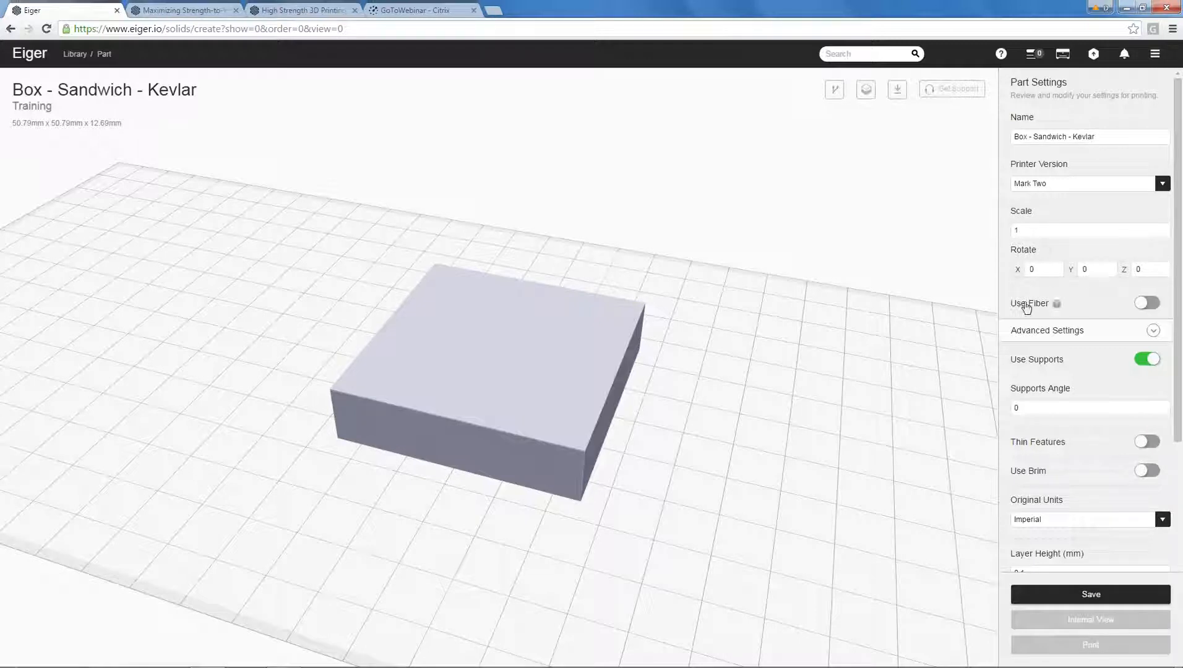
# Enable fiber reinforcement for the part and choose Kevlar as the fiber material.
pyautogui.click(1105, 300)
pyautogui.scroll(-3, 1105, 296)
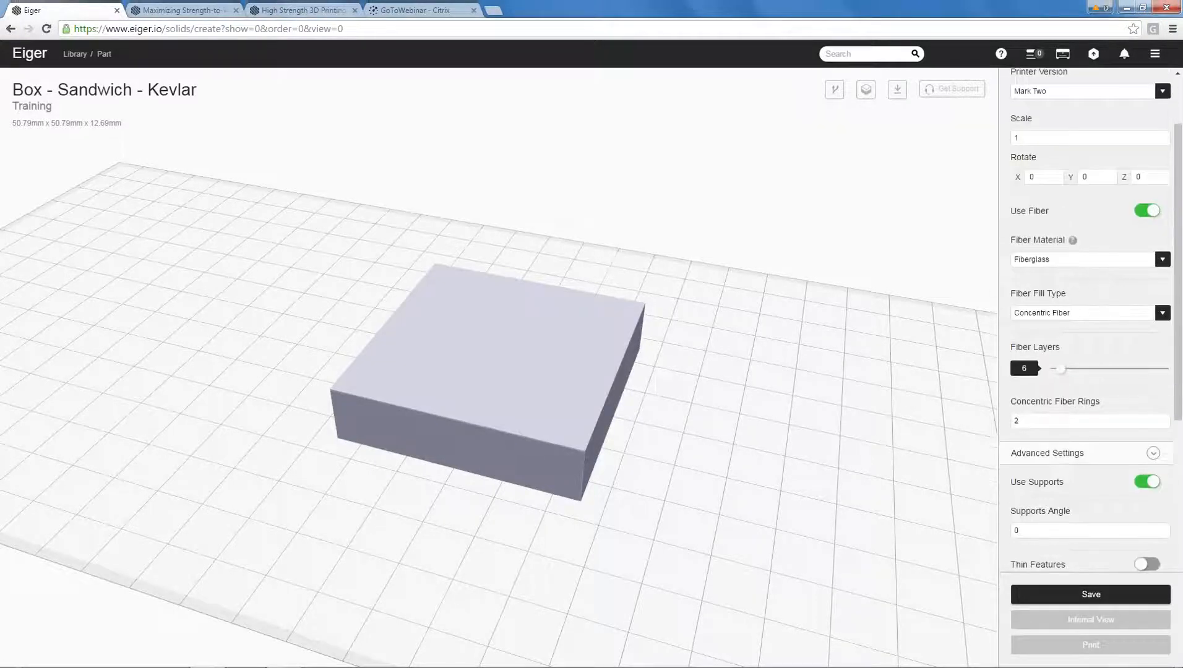
pyautogui.click(1086, 263)
pyautogui.click(1075, 292)
pyautogui.click(1162, 262)
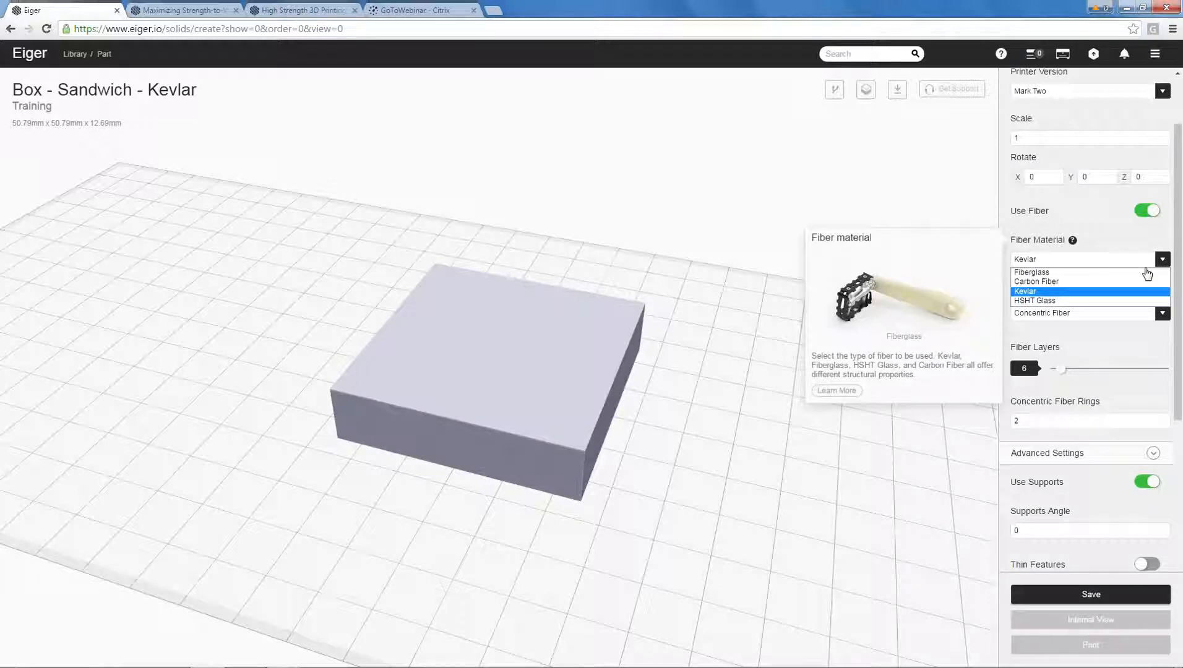
pyautogui.click(1116, 291)
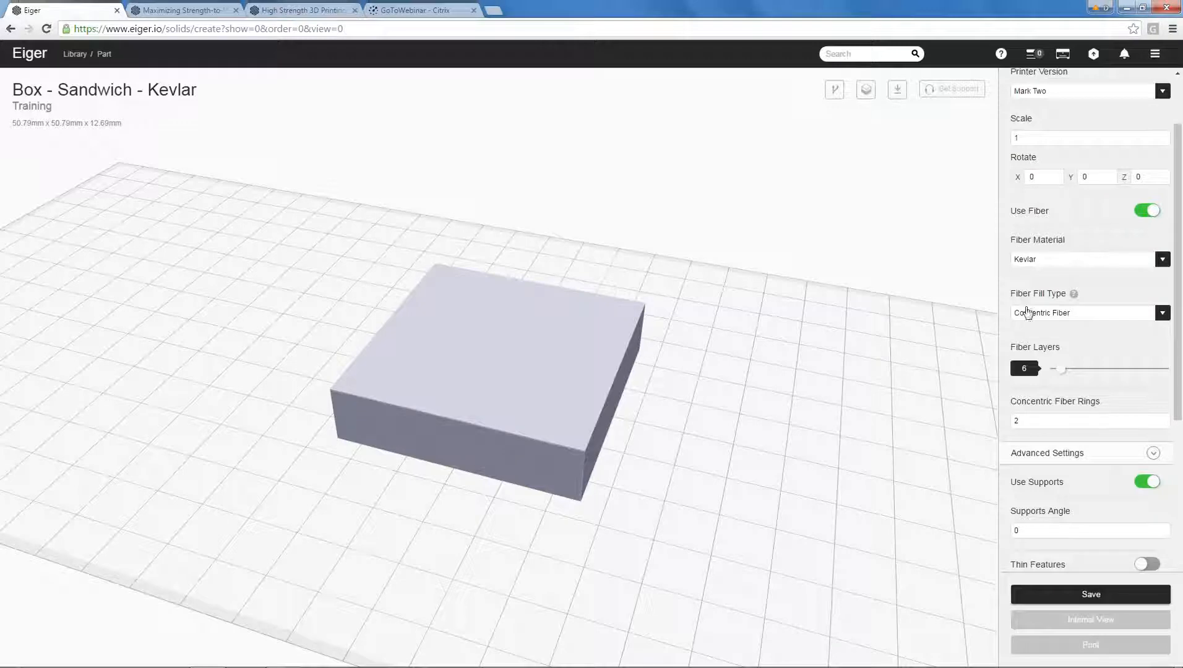
# Keep Concentric Fiber as the fiber fill type and set the concentric fiber rings to 10.
pyautogui.click(1162, 315)
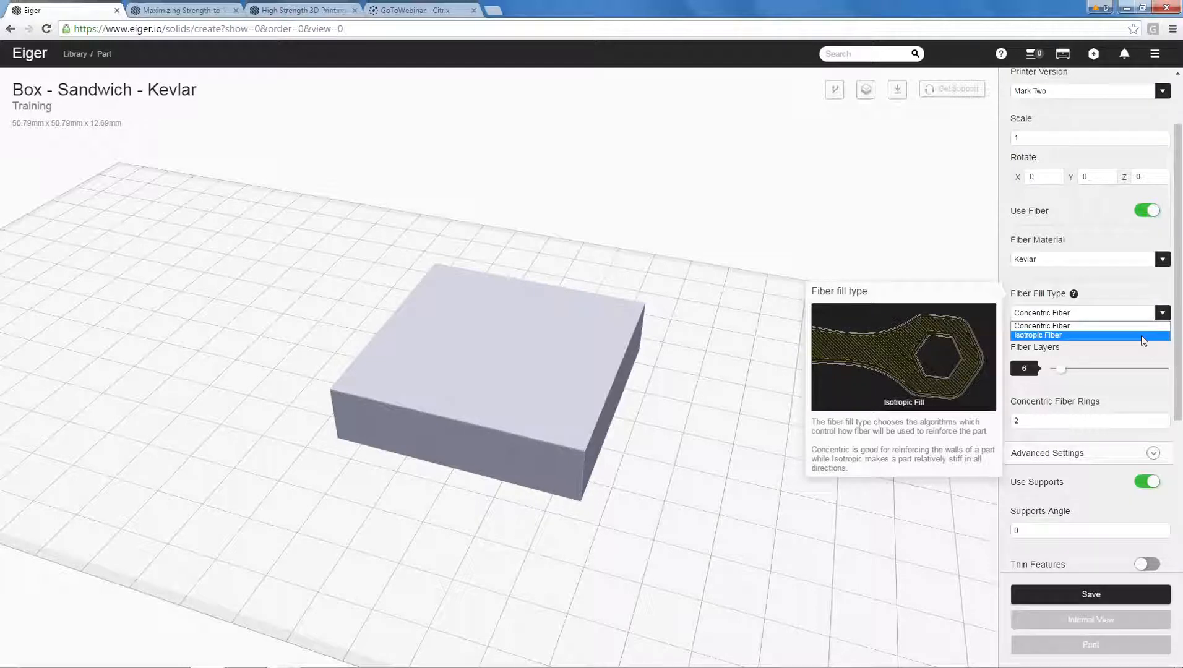
pyautogui.click(1121, 328)
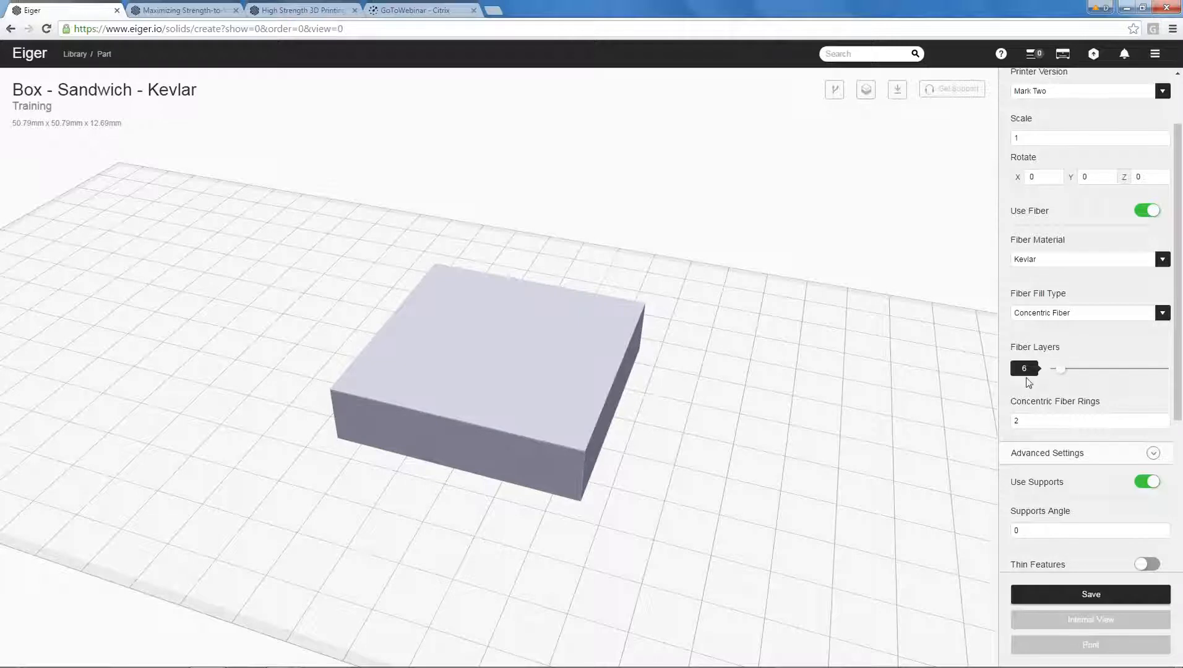
pyautogui.scroll(-1, 543, 483)
pyautogui.scroll(2, 544, 483)
pyautogui.scroll(1, 545, 487)
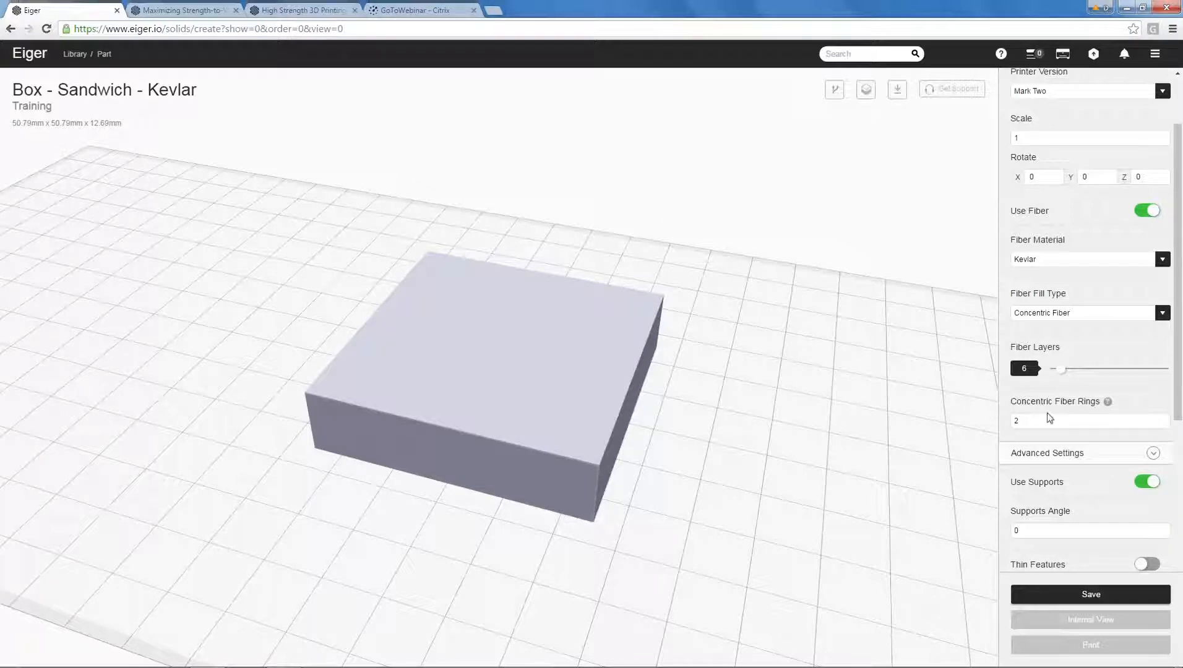
pyautogui.doubleClick(1036, 432)
pyautogui.write('10')
# Review the advanced settings, including supports, original units and the available fill patterns, keeping Imperial units and Triangular Fill.
pyautogui.moveTo(1182, 335); pyautogui.dragTo(1182, 468)
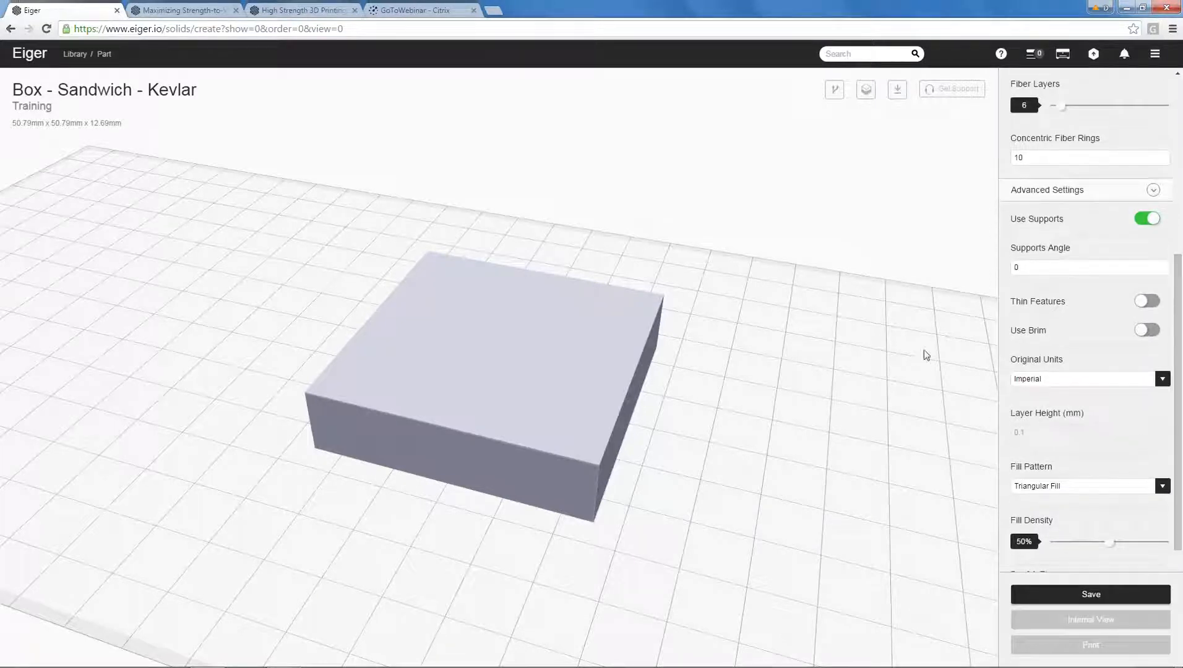
pyautogui.moveTo(756, 382); pyautogui.dragTo(786, 343)
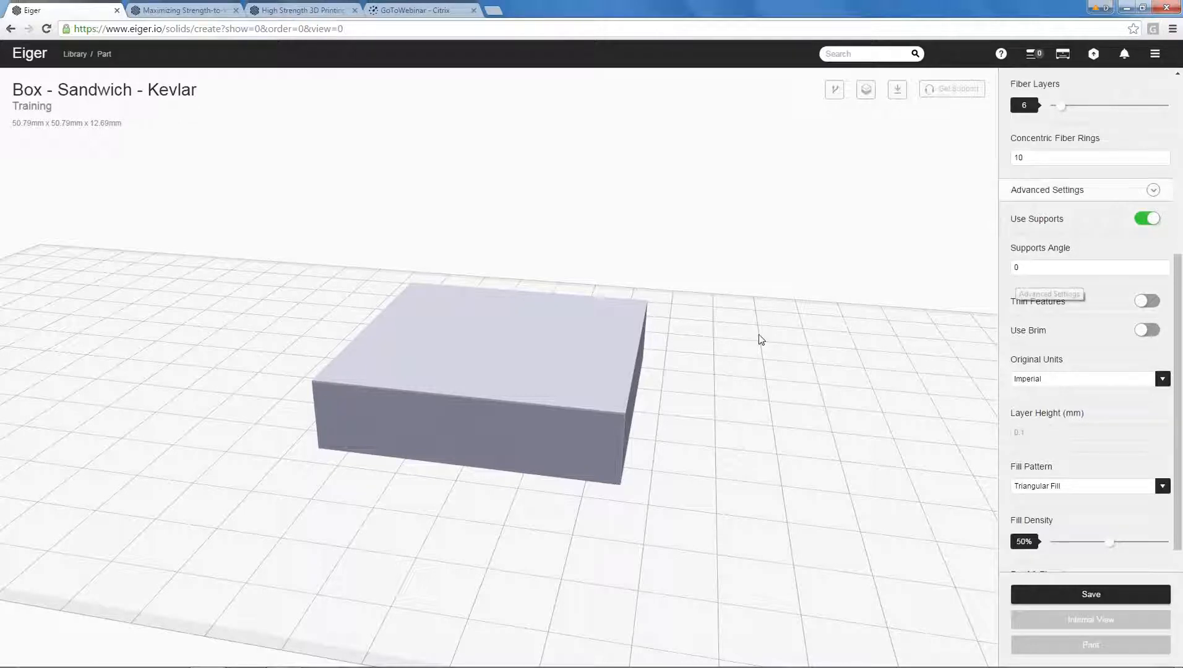
pyautogui.scroll(-3, 745, 344)
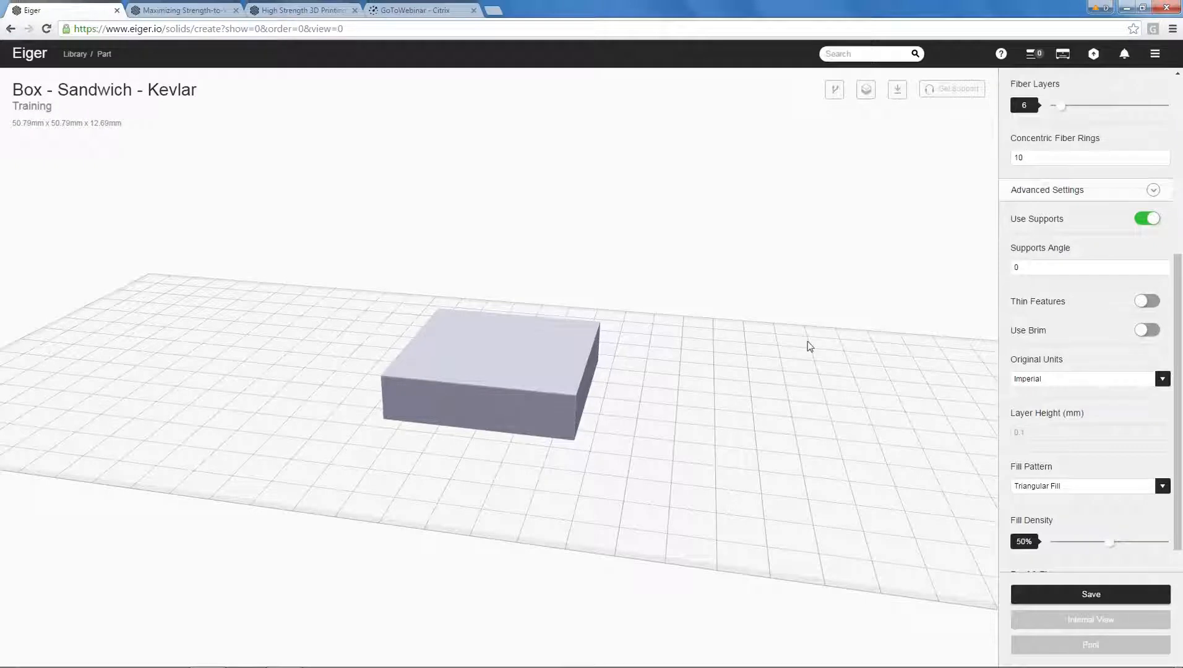
pyautogui.moveTo(756, 378)
pyautogui.mouseDown()
pyautogui.moveTo(783, 387)
pyautogui.moveTo(773, 392)
pyautogui.mouseUp()
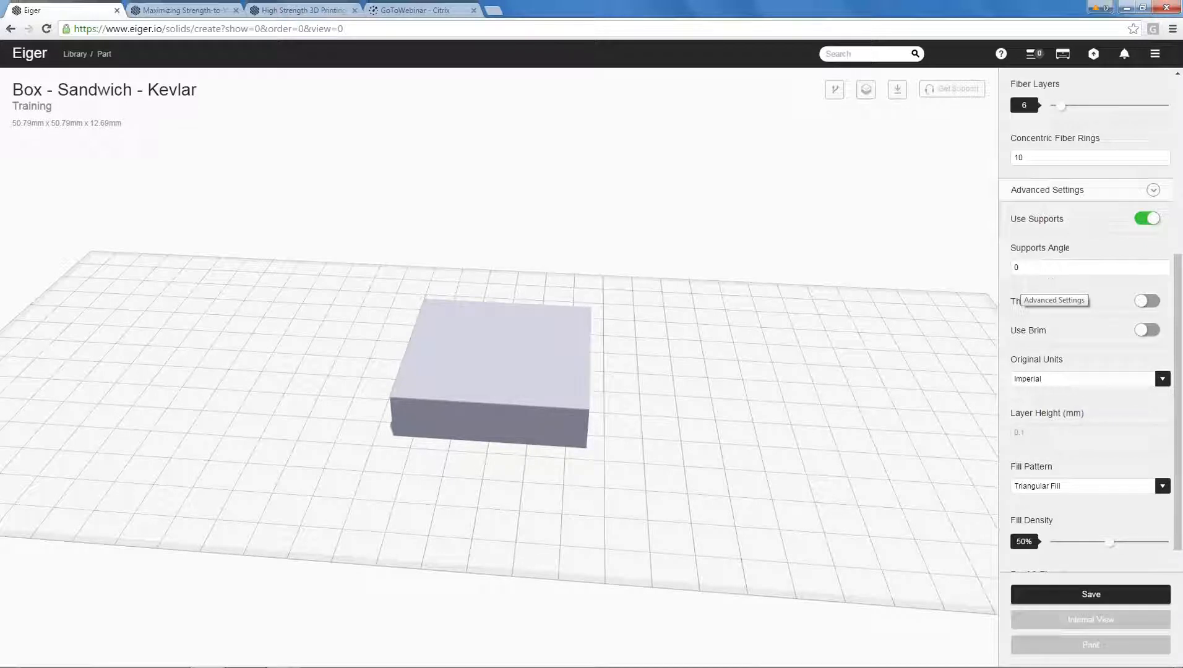
pyautogui.moveTo(1181, 304); pyautogui.dragTo(1181, 365)
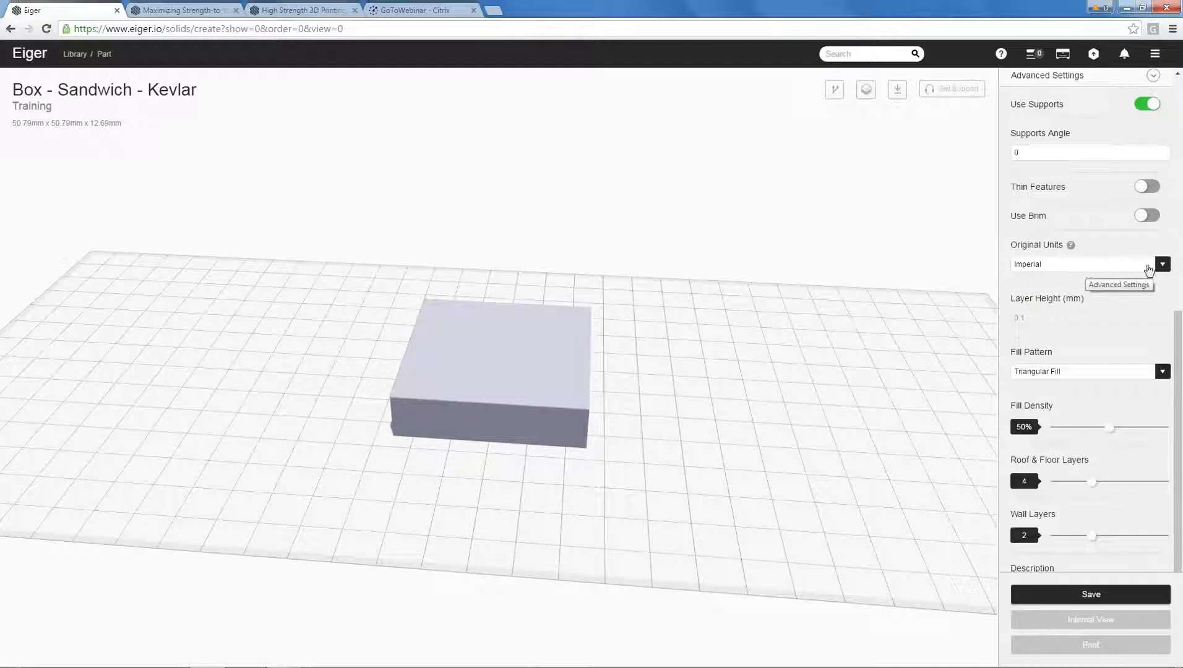
pyautogui.click(1162, 265)
pyautogui.click(1156, 280)
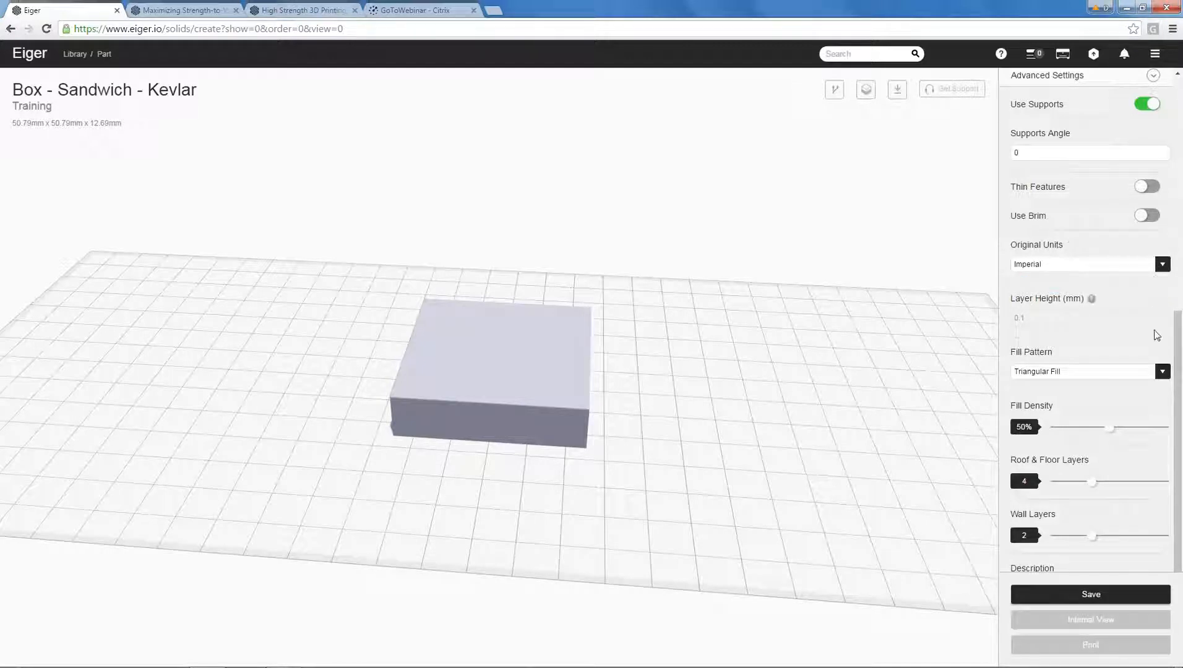
pyautogui.scroll(-1, 1140, 348)
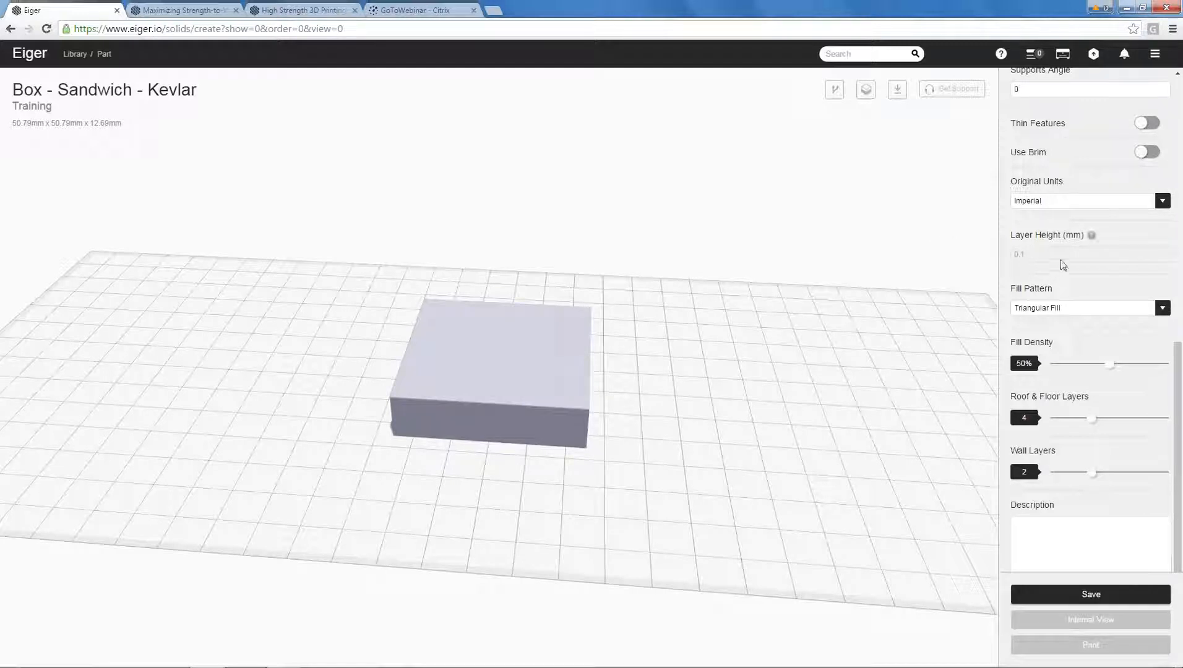
pyautogui.click(1162, 309)
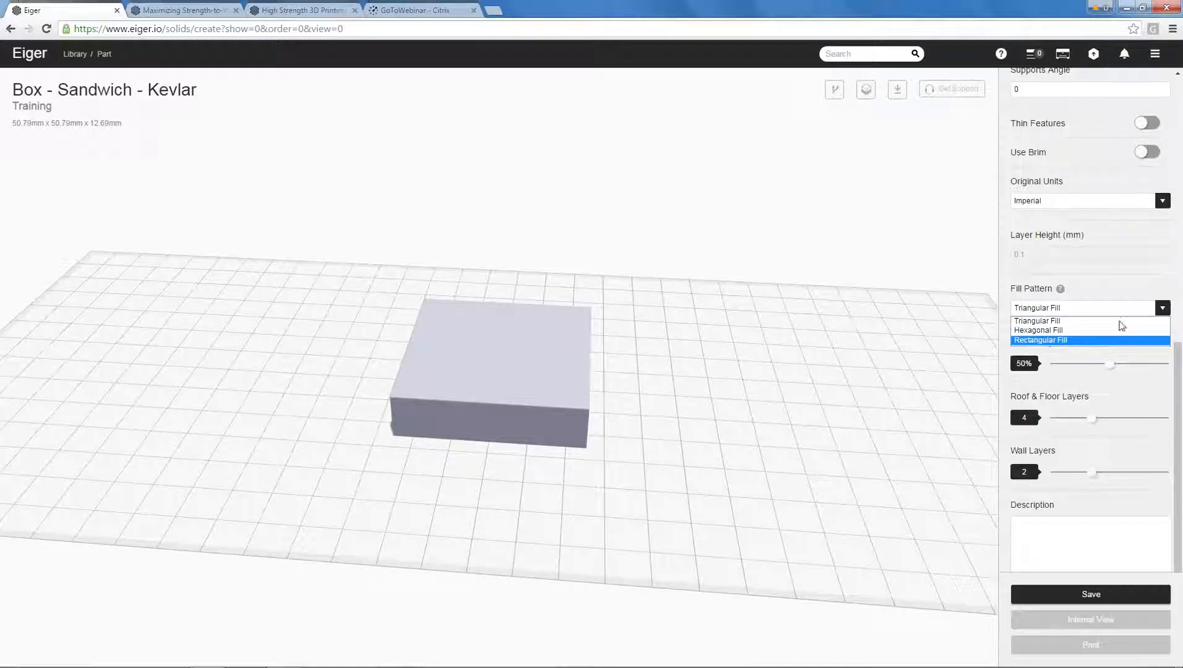
pyautogui.click(1126, 283)
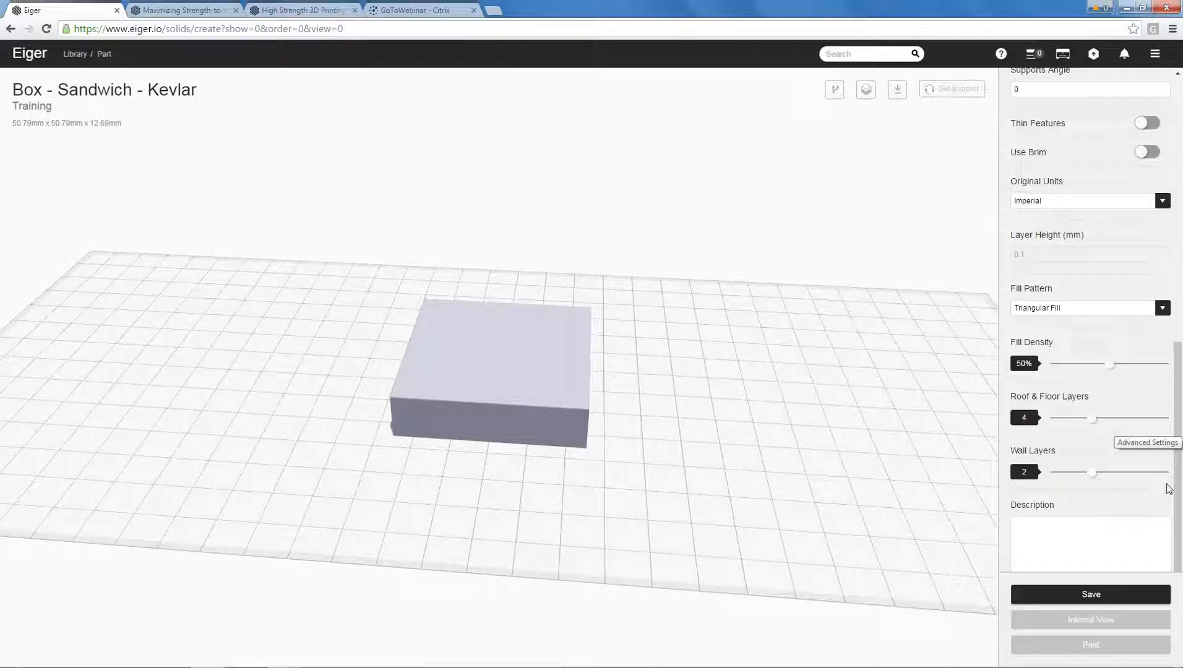
# Try 4 wall layers on the part and set the value back to 2.
pyautogui.moveTo(1093, 479); pyautogui.dragTo(1163, 483)
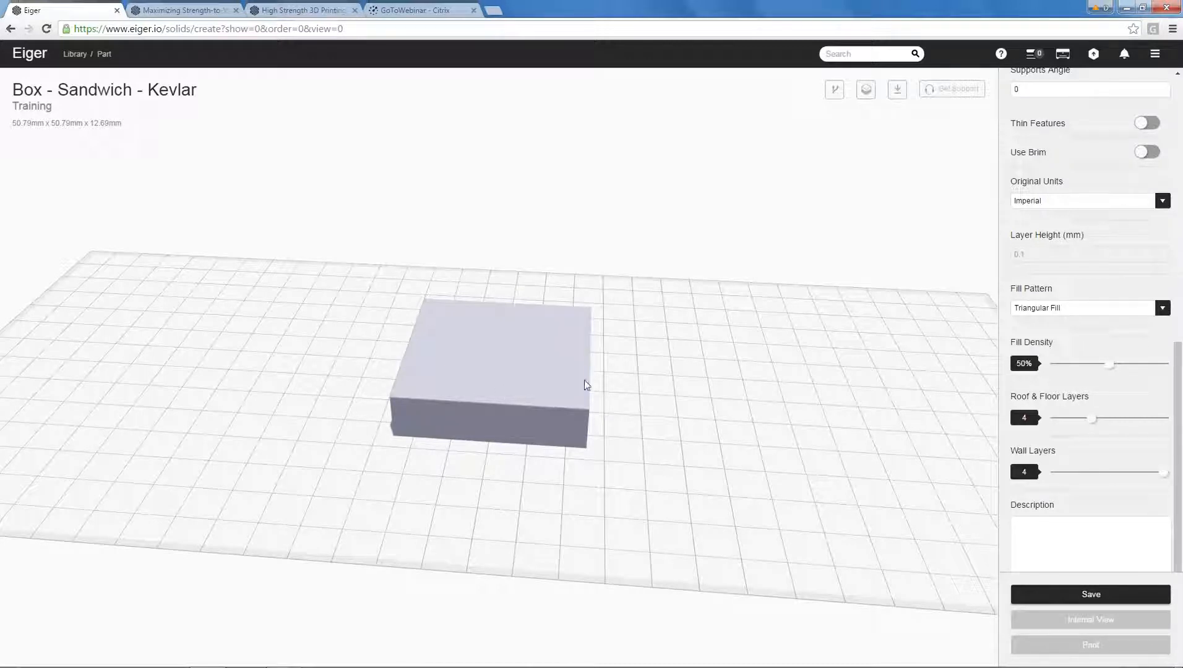
pyautogui.moveTo(1151, 481); pyautogui.dragTo(1056, 484)
pyautogui.click(1078, 474)
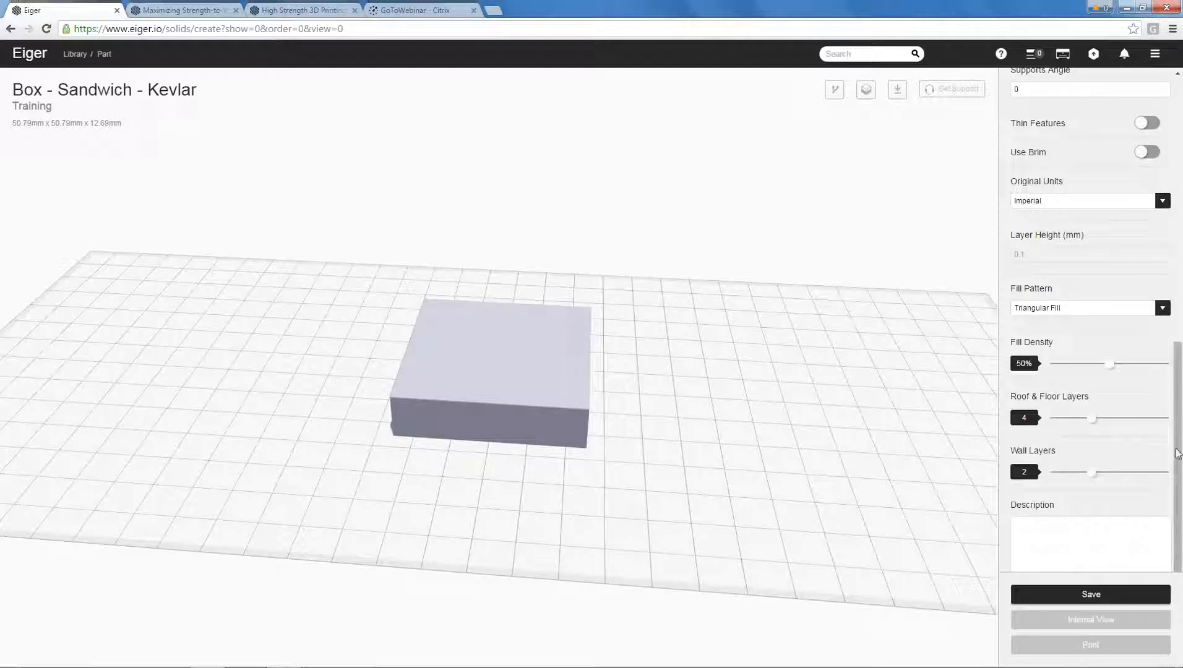
# Save the part settings and open the Internal View of the box to inspect its fiber layout.
pyautogui.scroll(-1, 1177, 485)
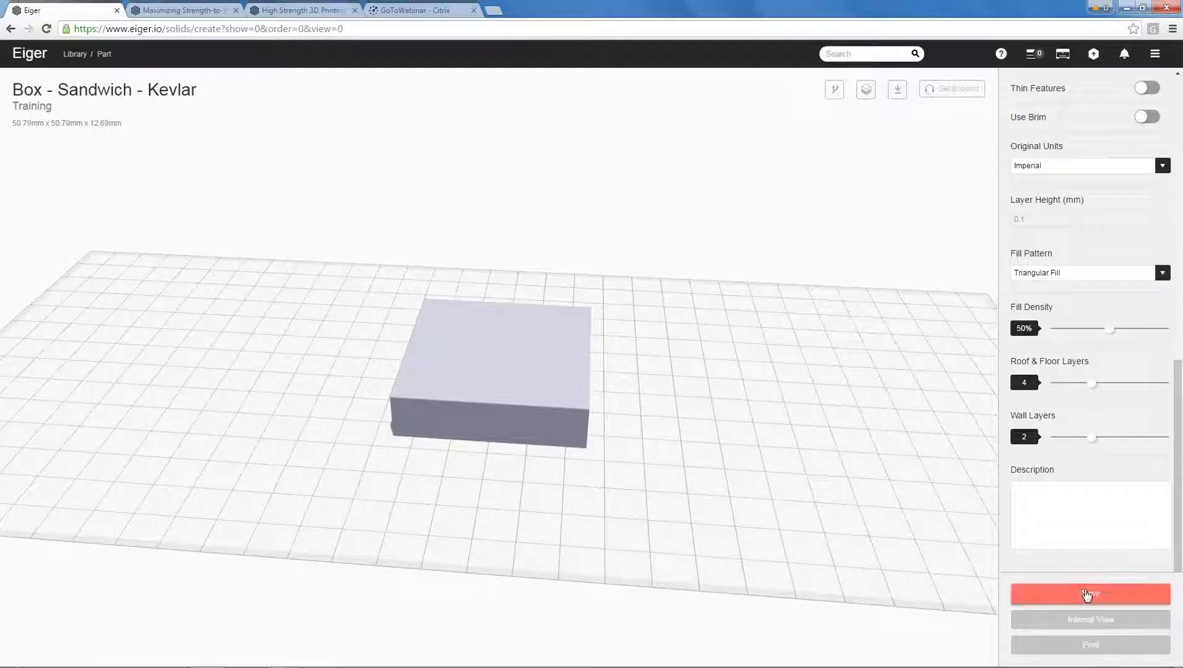
pyautogui.click(1087, 594)
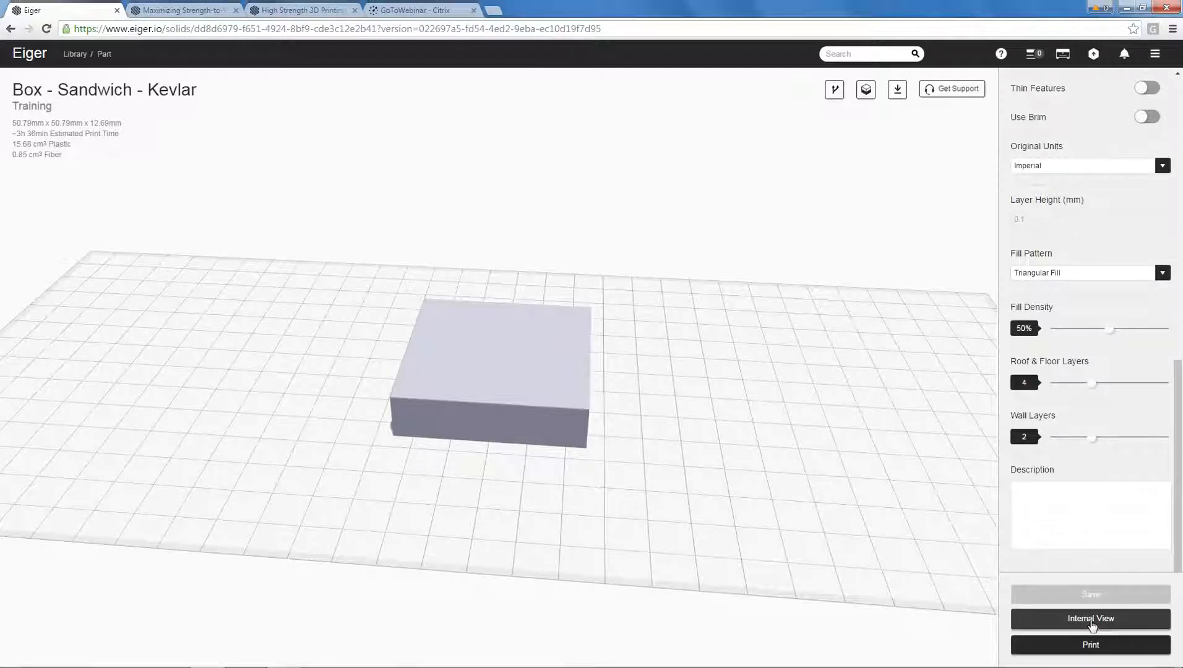
pyautogui.click(1091, 620)
pyautogui.moveTo(865, 419); pyautogui.dragTo(796, 438)
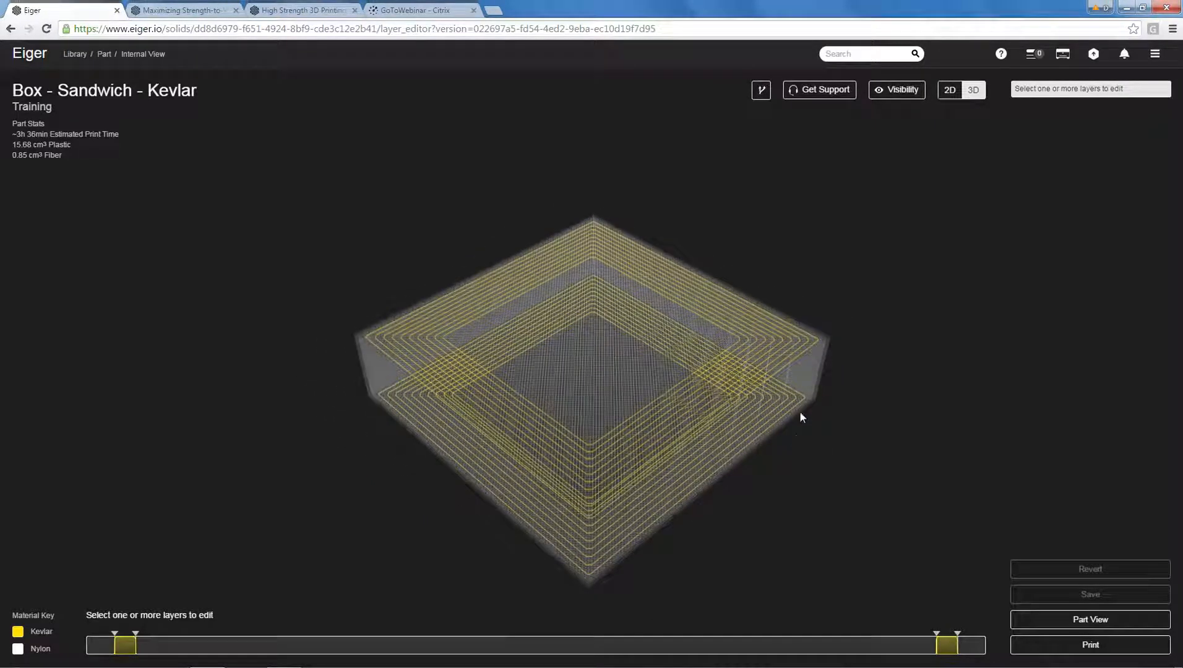
# Show the triangular plastic fill section to inspect it inside the box, and hide it again.
pyautogui.click(904, 94)
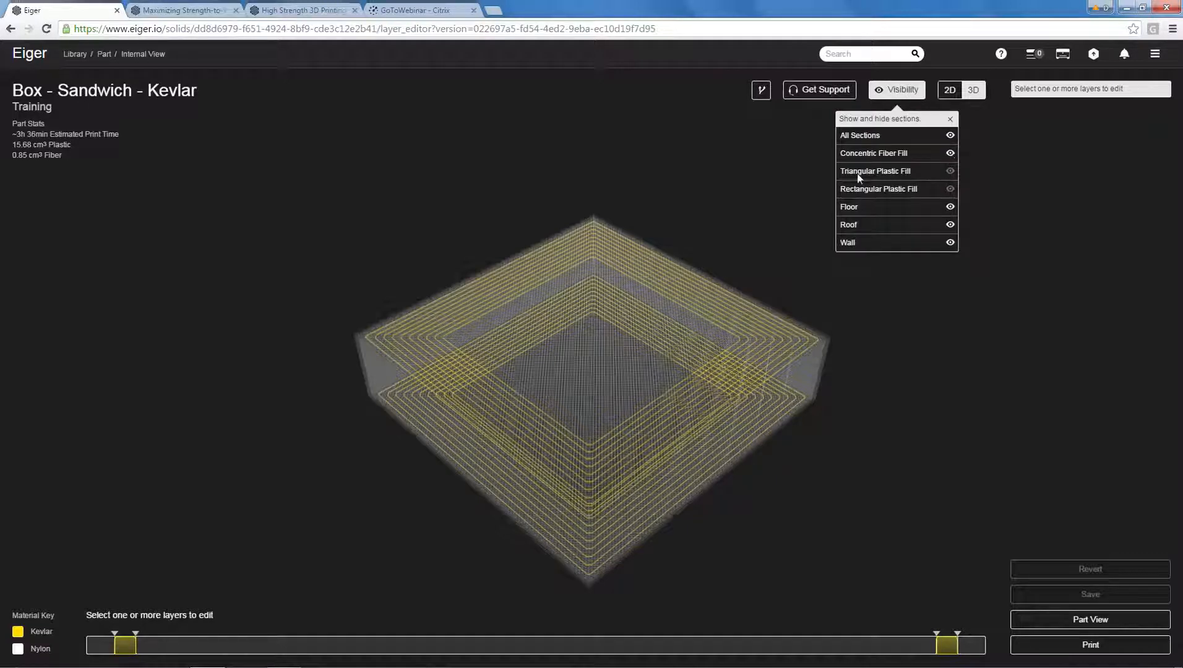
pyautogui.click(951, 172)
pyautogui.moveTo(755, 269); pyautogui.dragTo(749, 307)
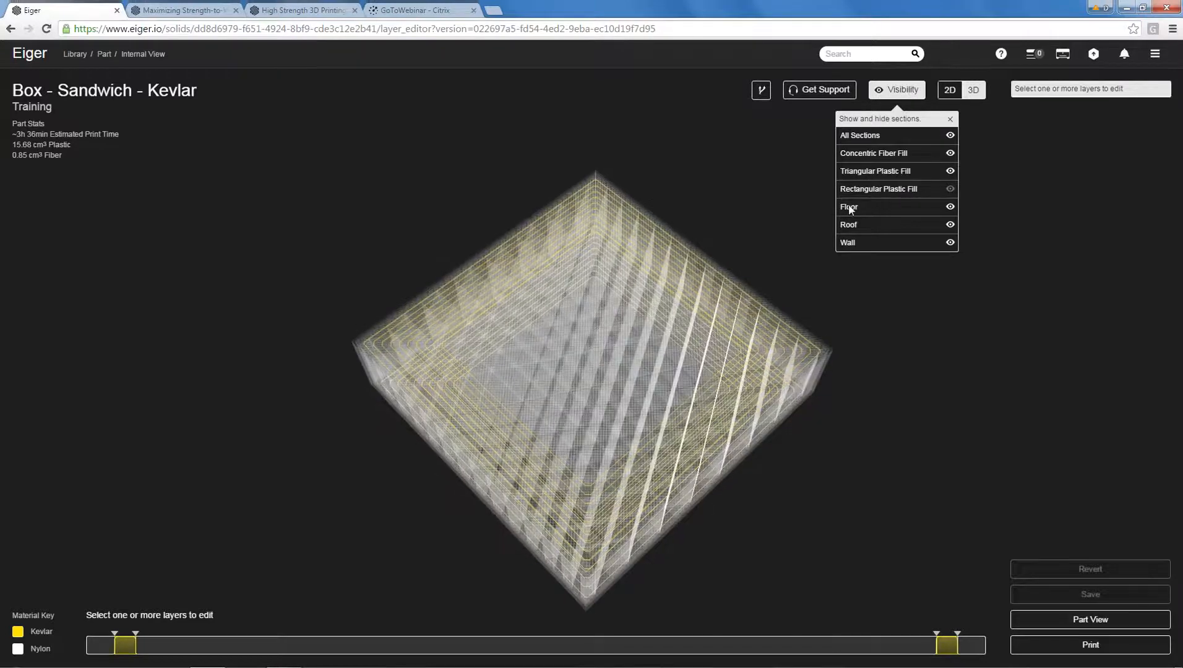
pyautogui.click(952, 173)
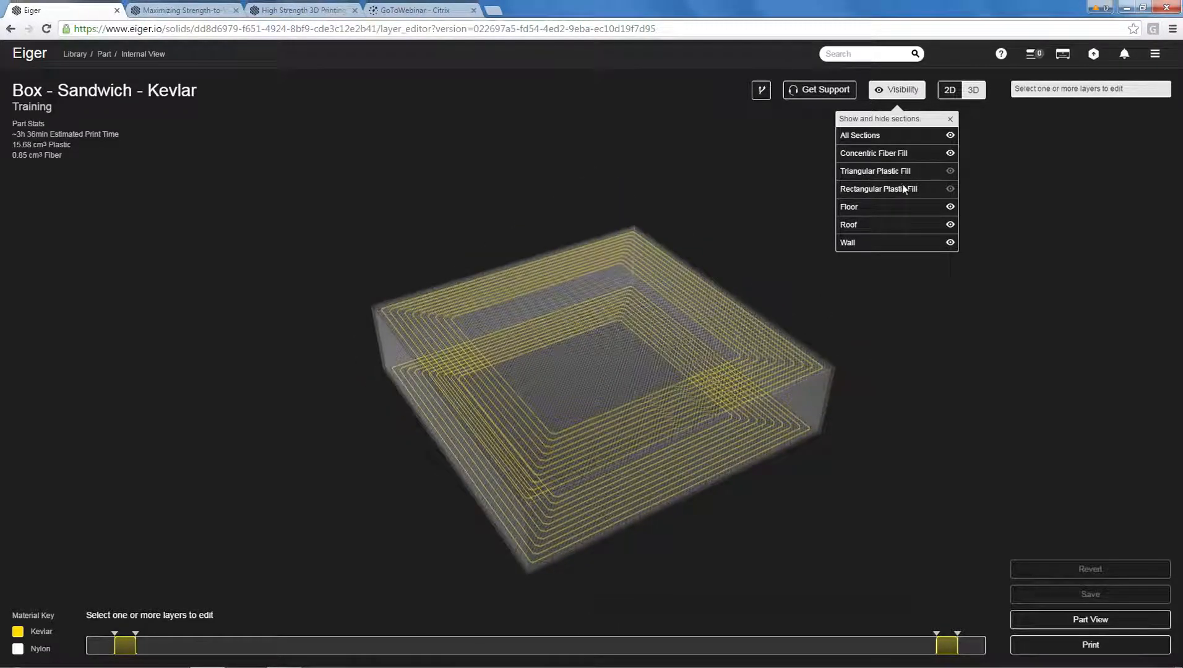
# Hide all internal sections, show the concentric fiber fill on its own, and toggle the wall section's visibility.
pyautogui.click(951, 135)
pyautogui.click(950, 153)
pyautogui.moveTo(843, 333); pyautogui.dragTo(837, 283)
pyautogui.click(950, 243)
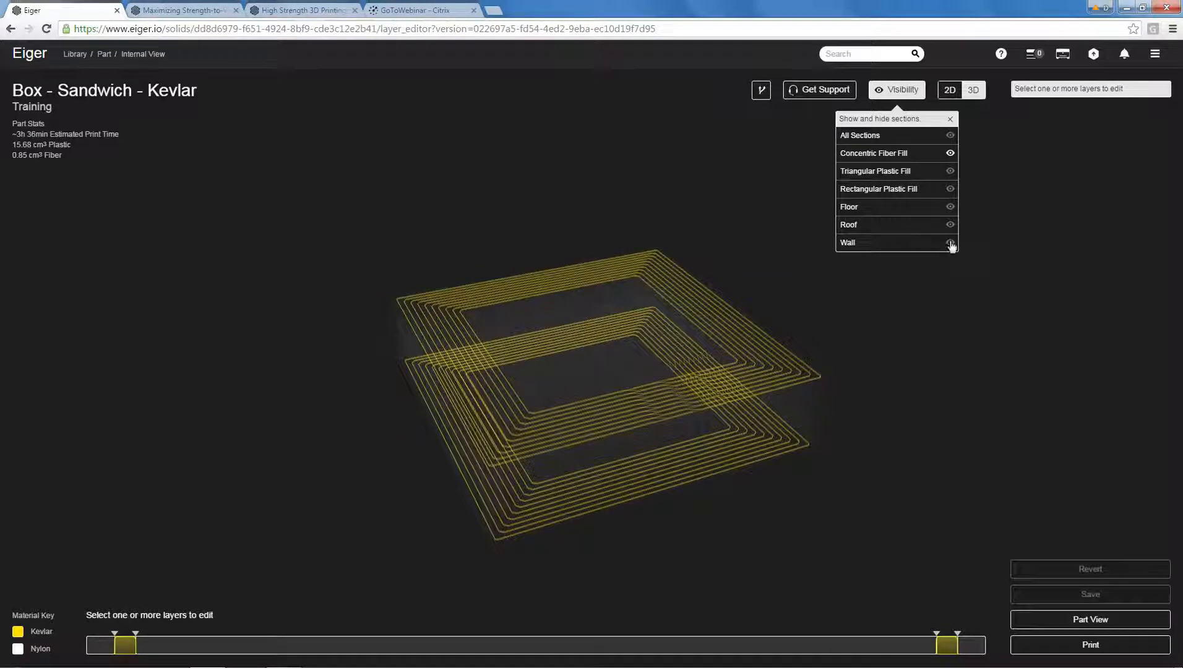
pyautogui.moveTo(720, 213)
pyautogui.mouseDown()
pyautogui.moveTo(722, 196)
pyautogui.moveTo(716, 208)
pyautogui.mouseUp()
# Show all sections again except the triangular plastic fill and close the section visibility list.
pyautogui.click(950, 135)
pyautogui.click(951, 171)
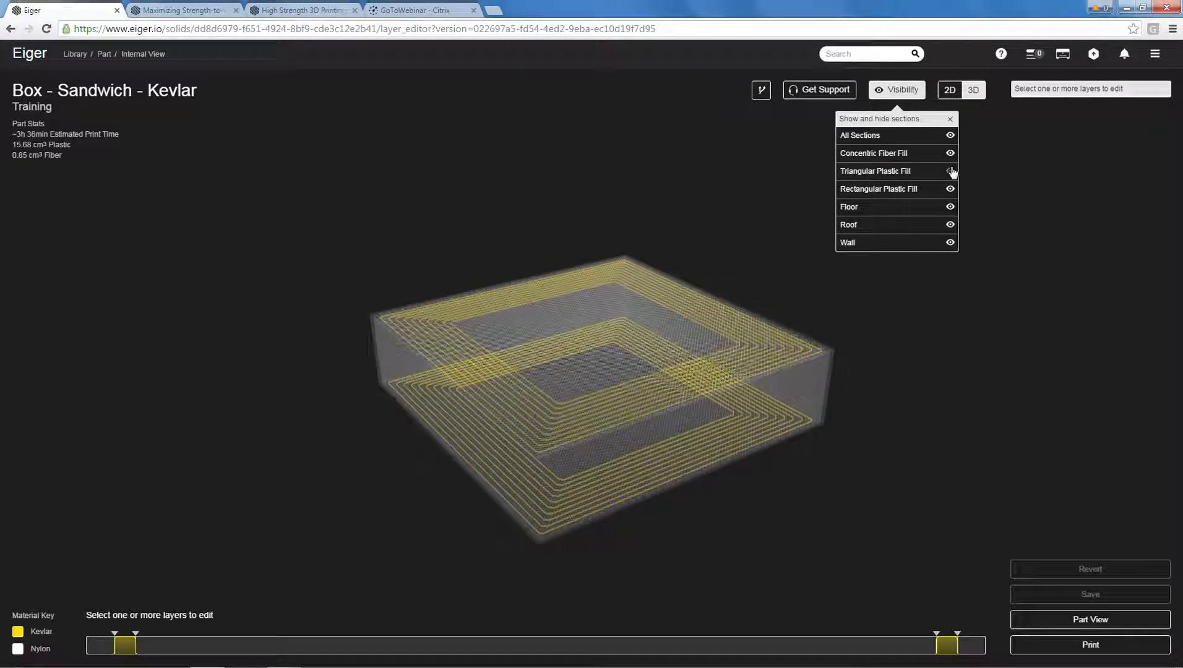
pyautogui.click(950, 119)
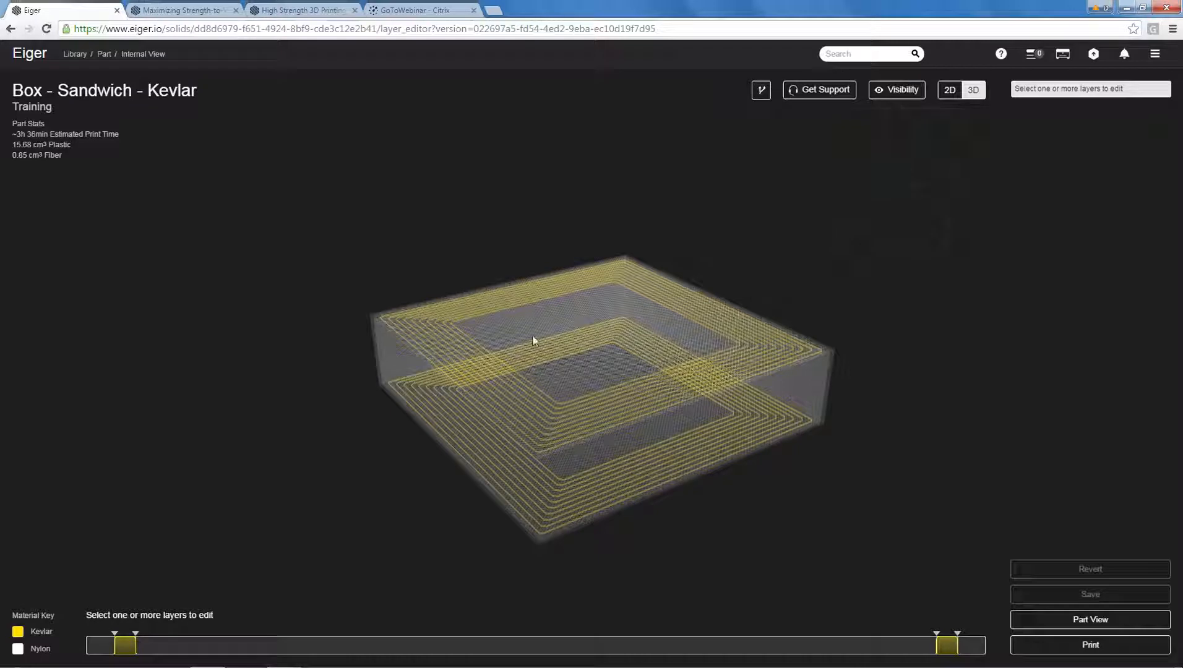
# Examine the lower fiber group (layers 5–7) and the upper fiber group (layers 121–123) separately, and clear the layer selection.
pyautogui.click(126, 647)
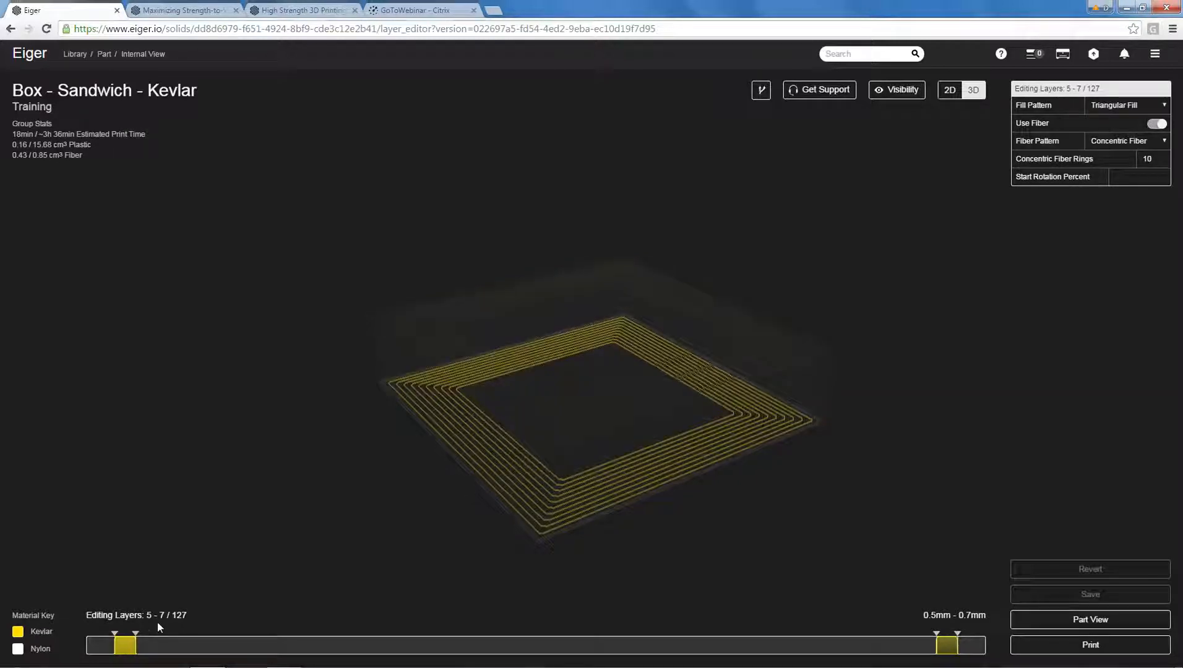
pyautogui.moveTo(639, 500); pyautogui.dragTo(580, 508)
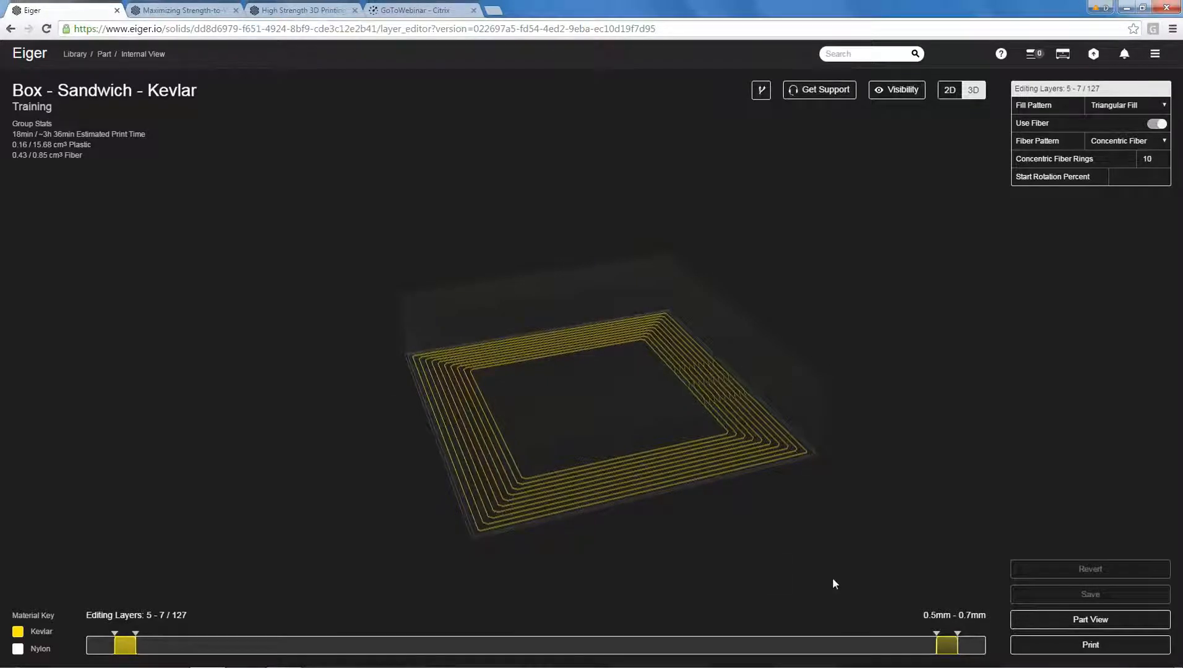
pyautogui.click(946, 645)
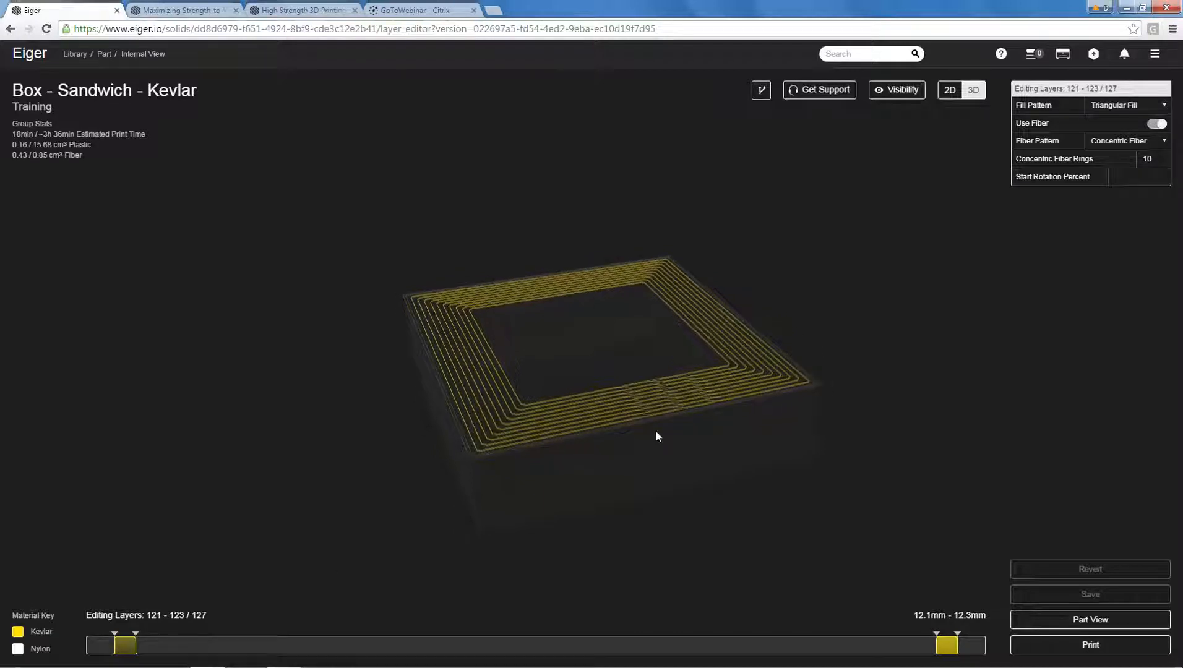
pyautogui.click(731, 515)
pyautogui.moveTo(682, 528); pyautogui.dragTo(731, 523)
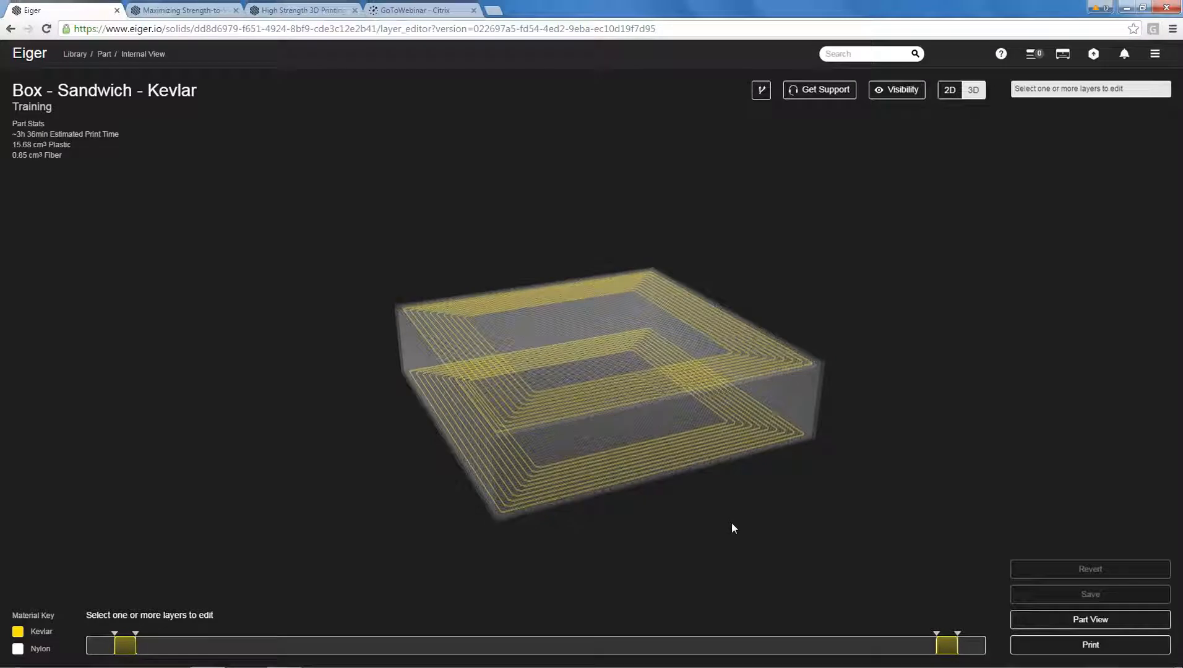
pyautogui.moveTo(724, 441); pyautogui.dragTo(835, 442)
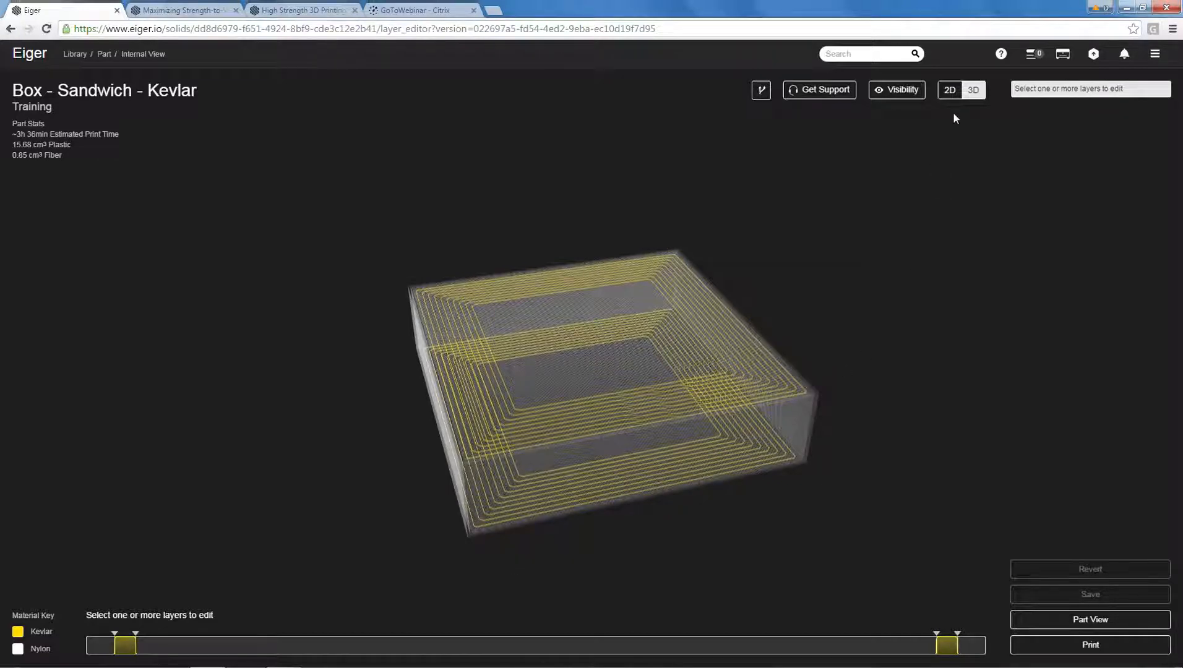
# Switch the internal view to 2D and go layer by layer from 1 to 7 to inspect the floor and concentric fiber paths.
pyautogui.click(950, 90)
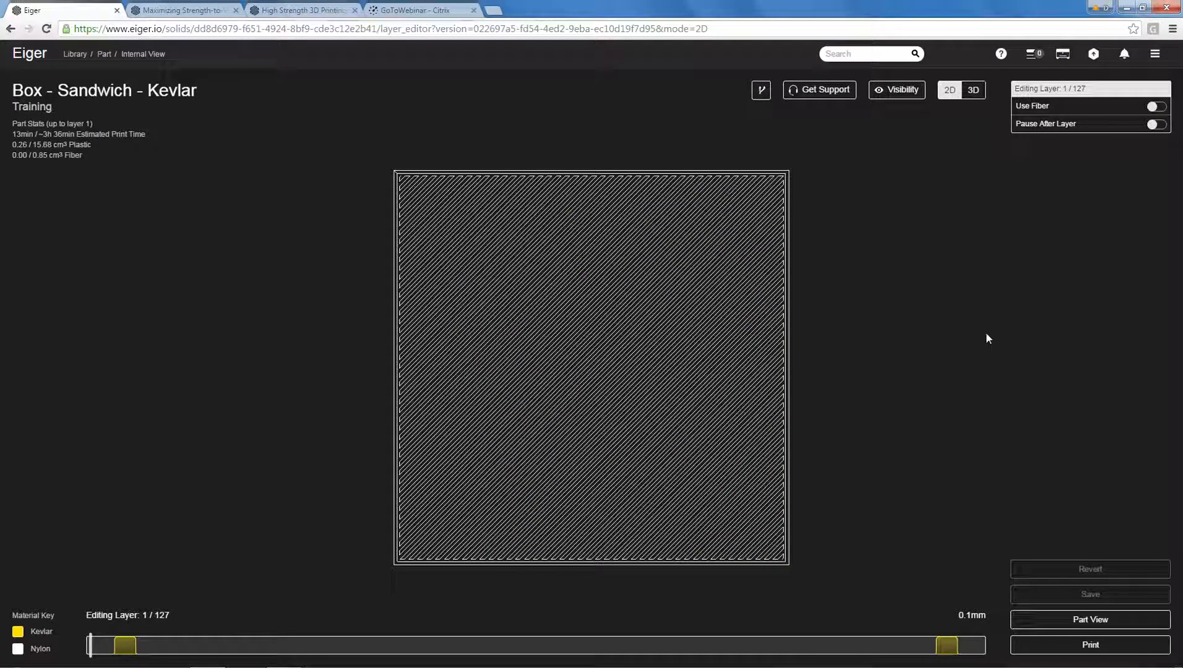
pyautogui.press('Up')
pyautogui.press('Up')
pyautogui.press('Up')
pyautogui.press('Up')
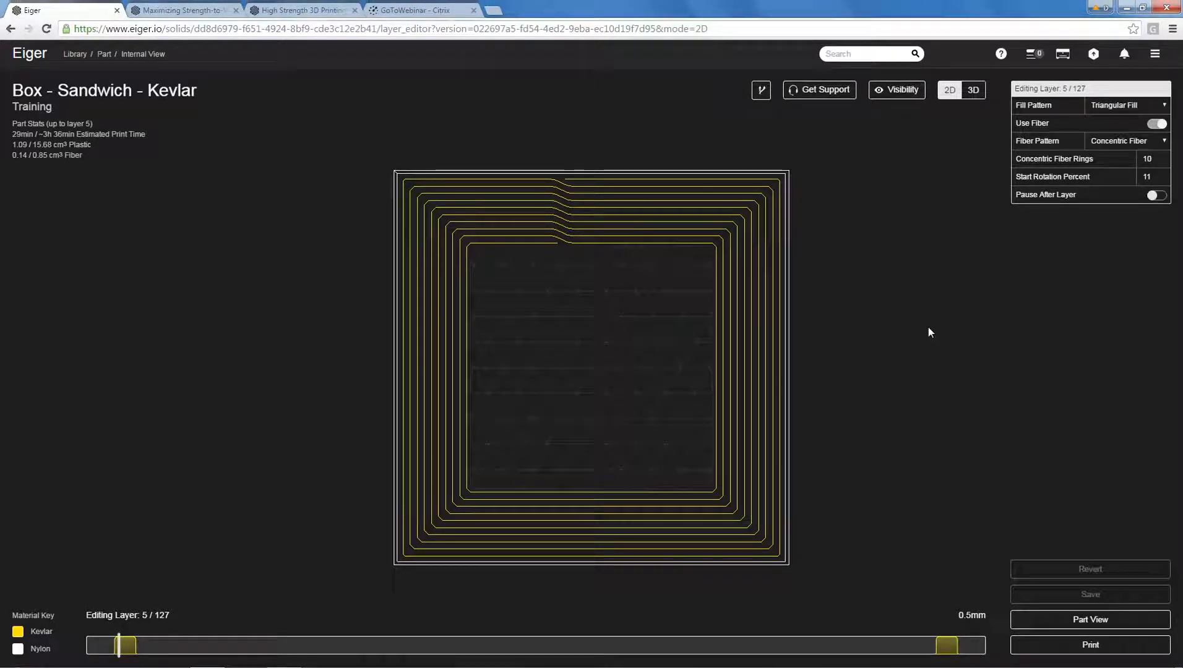
pyautogui.press('Up')
pyautogui.press('Up')
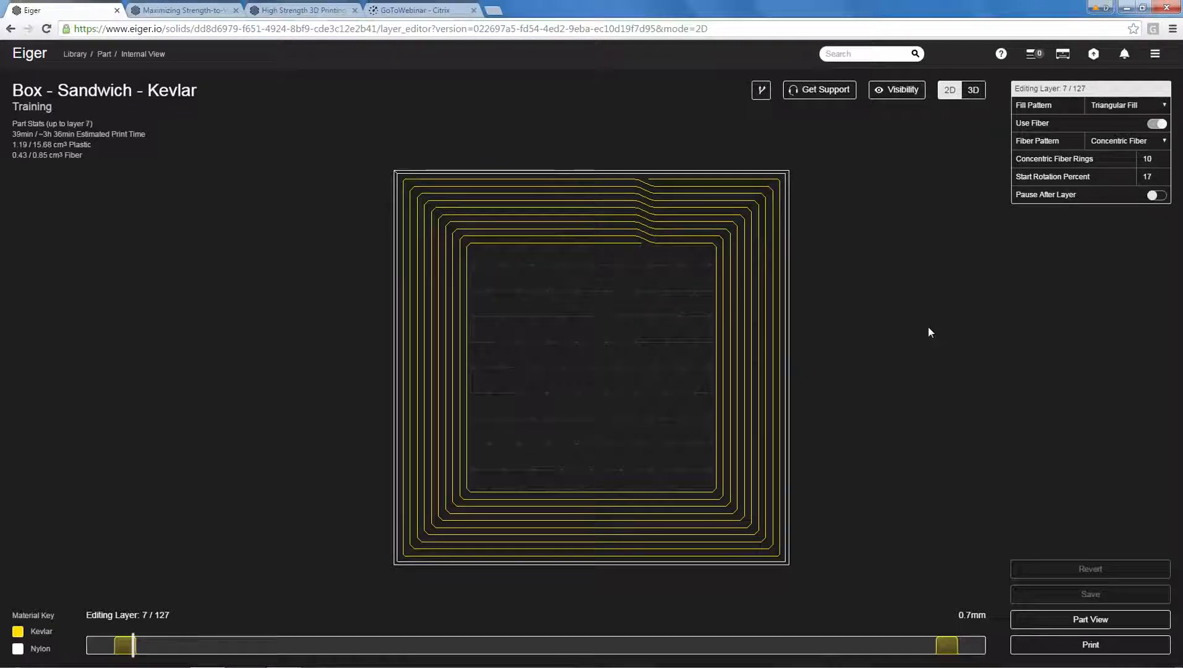
# Advance through the triangular fill layers above the lower fiber group, from layer 8 up to layer 116.
pyautogui.press('Up')
pyautogui.press('Up')
pyautogui.press('Up')
pyautogui.press('Up')
pyautogui.press('Up')
pyautogui.press('Up')
pyautogui.press('Up')
pyautogui.press('Up')
pyautogui.press('Up')
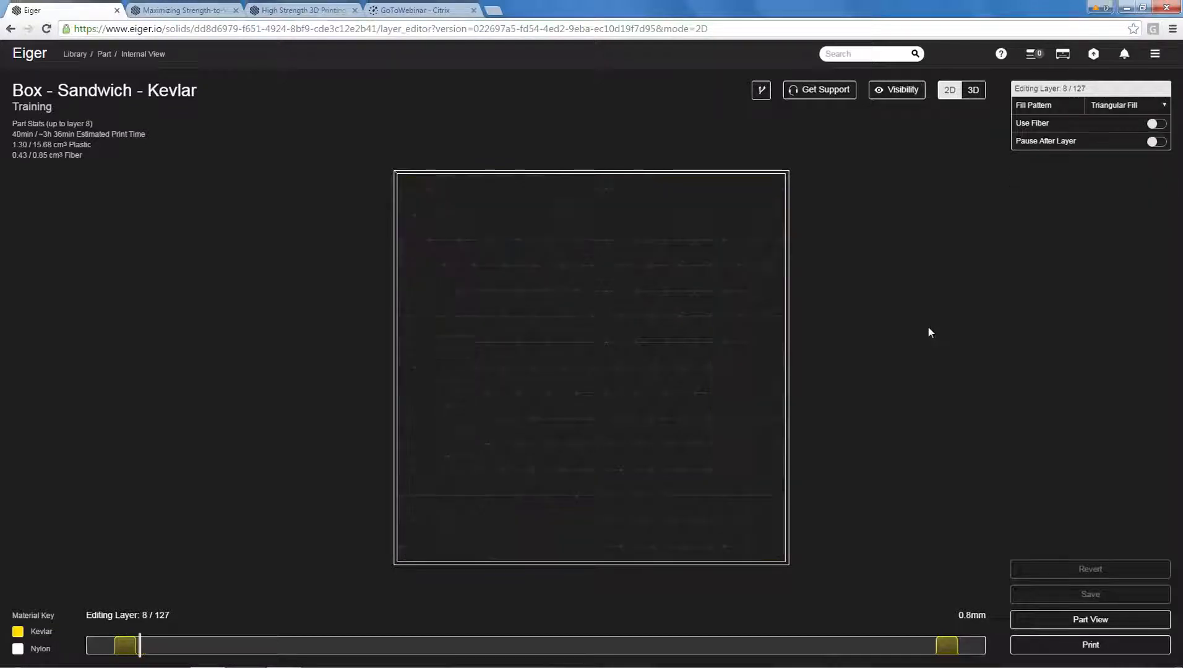
pyautogui.press('Up')
pyautogui.press('Up')
pyautogui.press('Up')
pyautogui.press('Up')
pyautogui.press('Up')
pyautogui.press('Up')
pyautogui.press('Up')
pyautogui.press('Up')
pyautogui.press('Up')
pyautogui.press('Up')
pyautogui.press('Up')
pyautogui.press('Up')
pyautogui.press('Up')
pyautogui.press('Up')
pyautogui.press('Up')
pyautogui.press('Up')
pyautogui.press('Up')
pyautogui.press('Up')
pyautogui.press('Up')
pyautogui.press('Up')
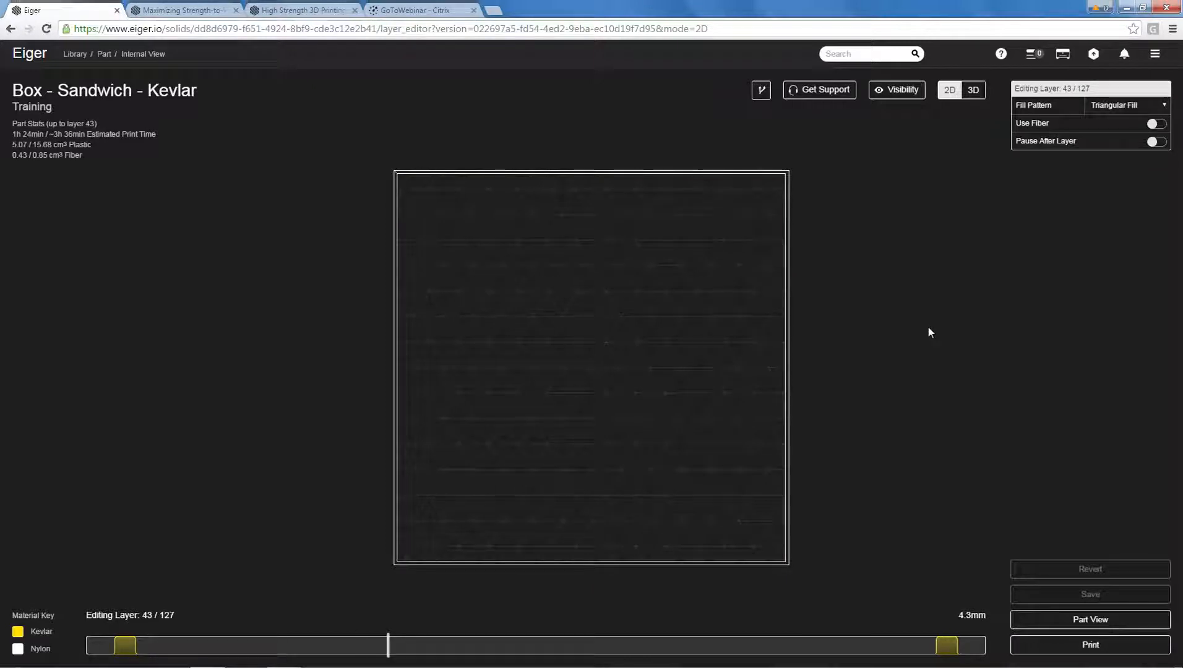
pyautogui.moveTo(395, 644)
pyautogui.mouseDown()
pyautogui.moveTo(934, 660)
pyautogui.moveTo(906, 660)
pyautogui.mouseUp()
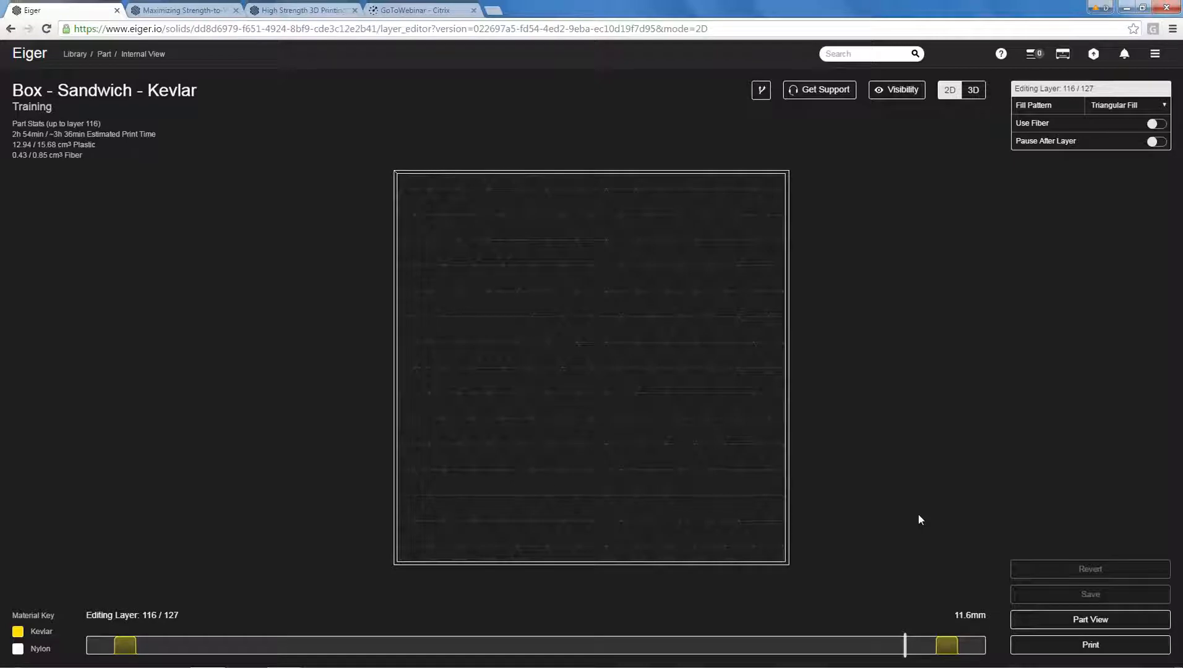
# Step back and forth through the solid layers above layer 116 and on to layer 123 to inspect the upper fiber paths.
pyautogui.press('Right')
pyautogui.press('Right')
pyautogui.press('Right')
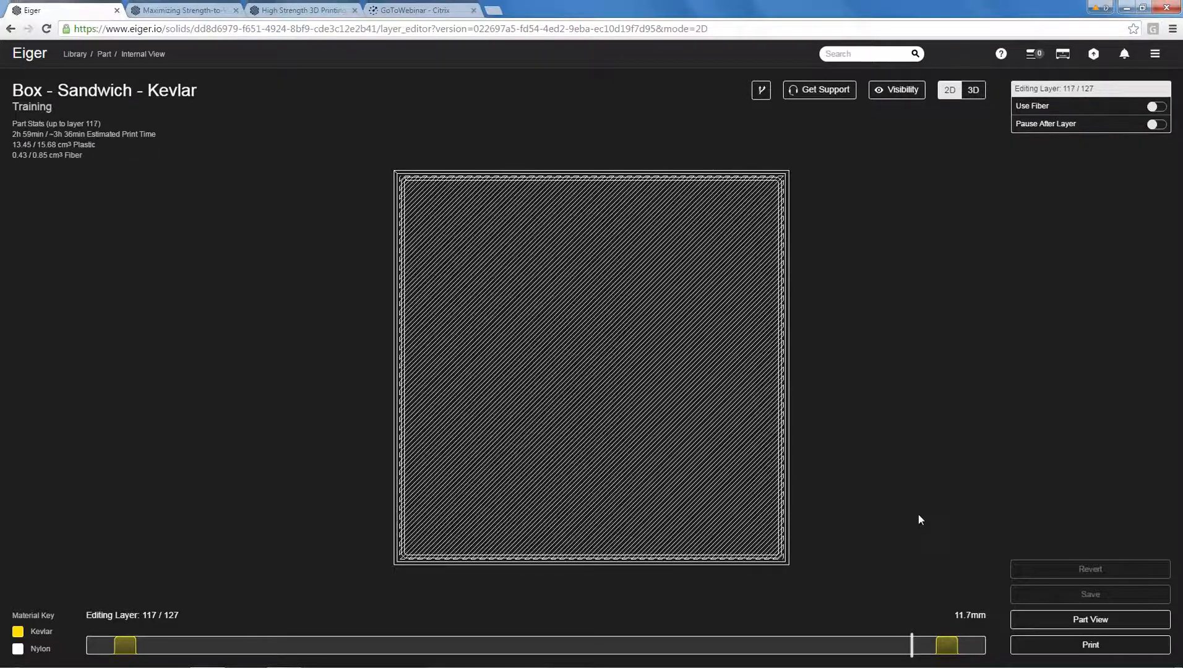
pyautogui.press('Left')
pyautogui.press('Left')
pyautogui.press('Right')
pyautogui.press('Right')
pyautogui.press('Right')
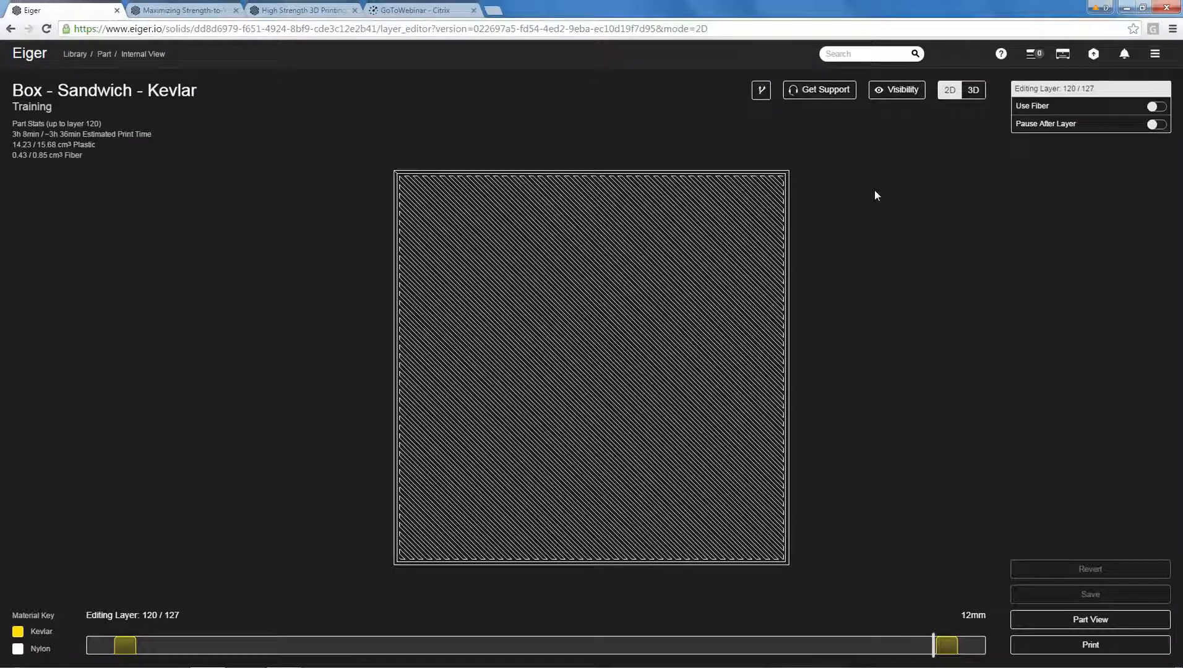
pyautogui.press('Right')
pyautogui.press('Right')
pyautogui.press('Right')
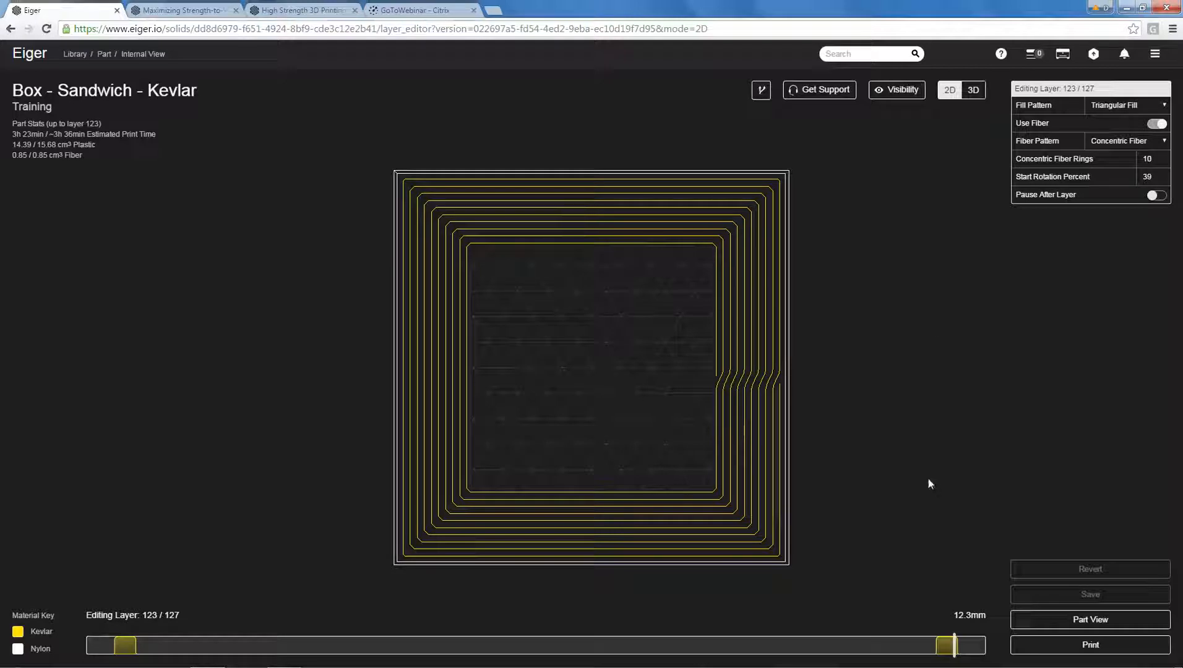
# Return to the library and create a copy of the Box - Sandwich - Kevlar part.
pyautogui.click(1088, 621)
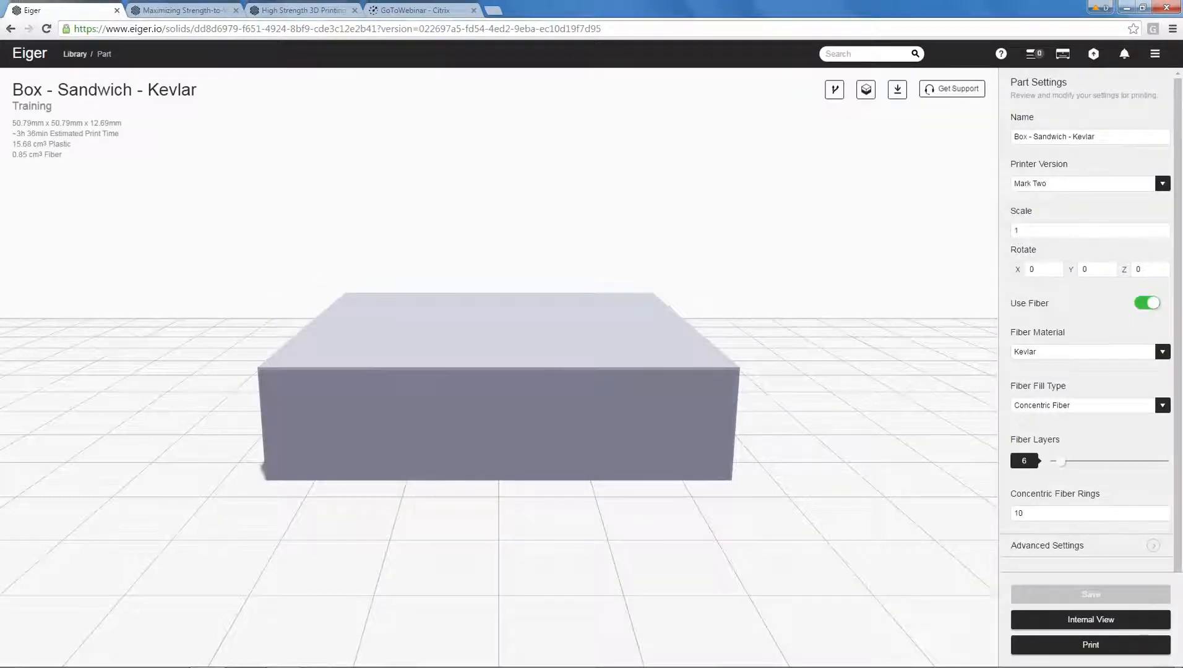
pyautogui.click(75, 53)
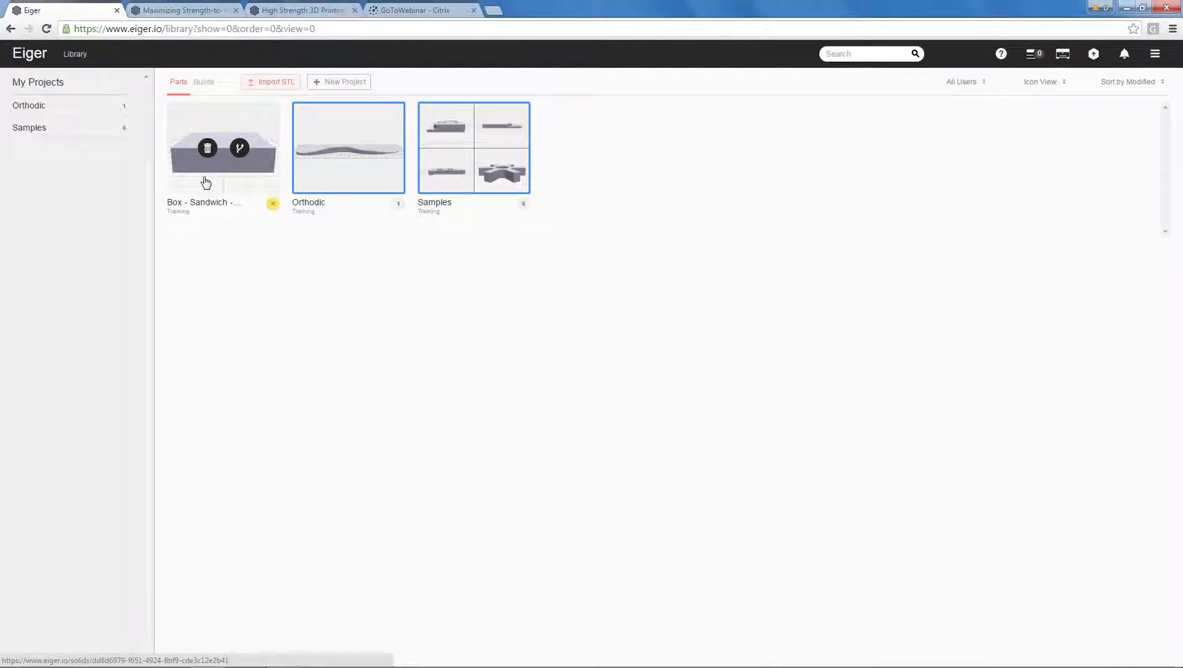
pyautogui.click(240, 150)
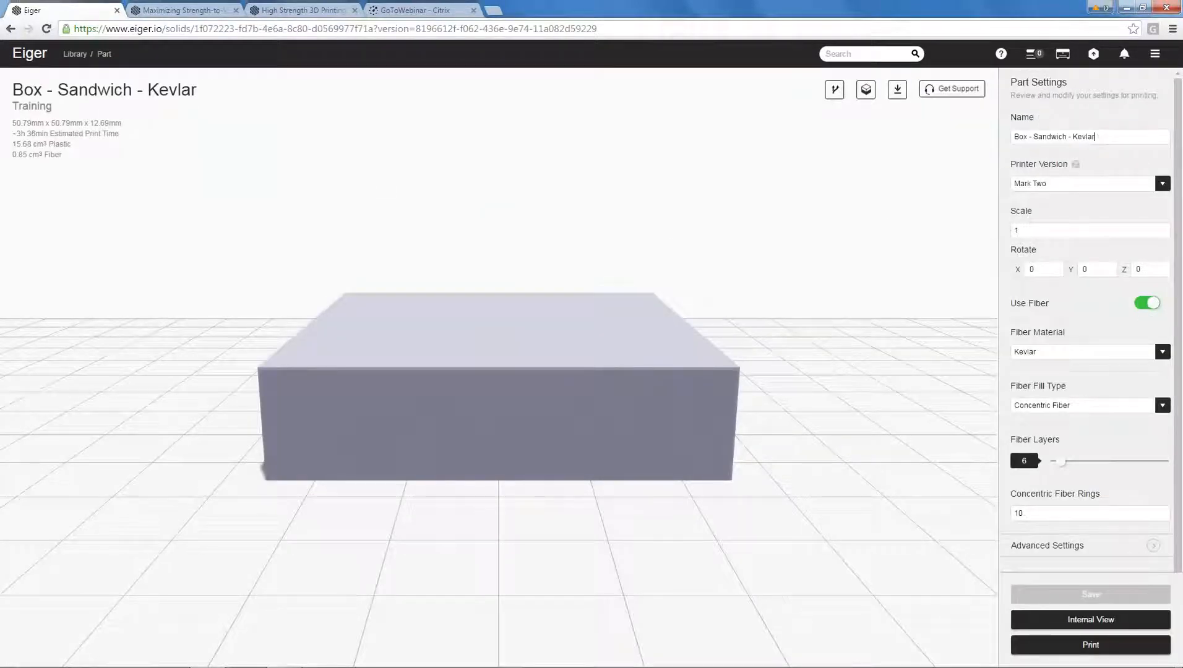
# Rename the copied part as "Box - Sandwich - Kevlar - Isotropic" and save it.
pyautogui.write('- ')
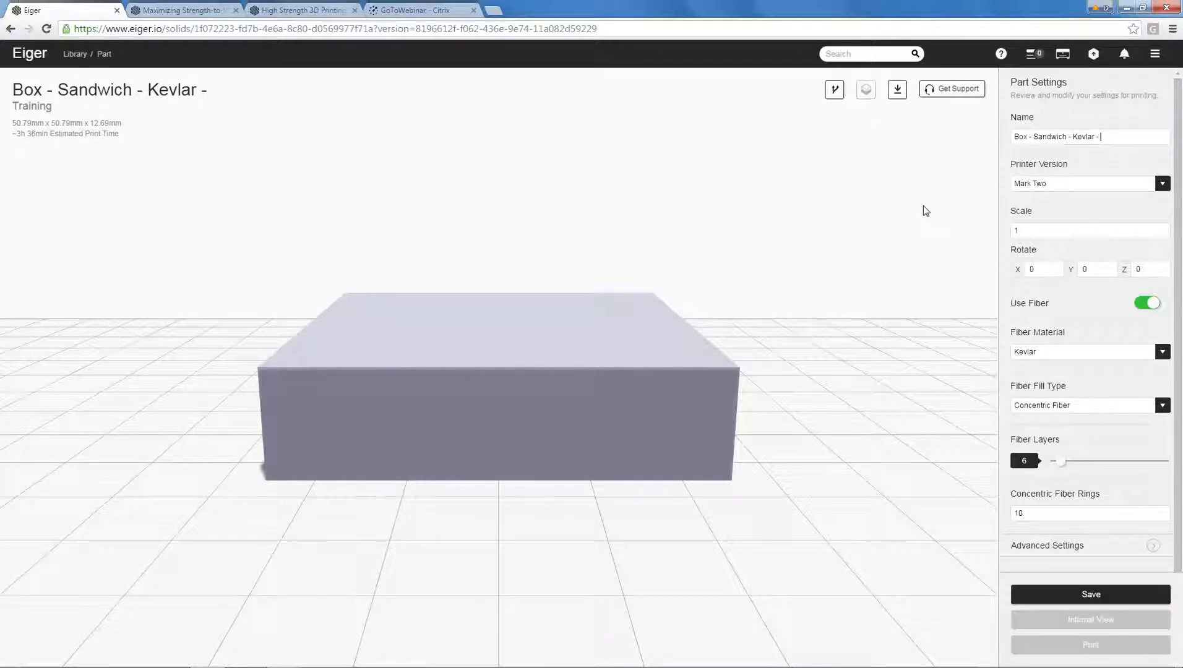
pyautogui.write('Isotropic')
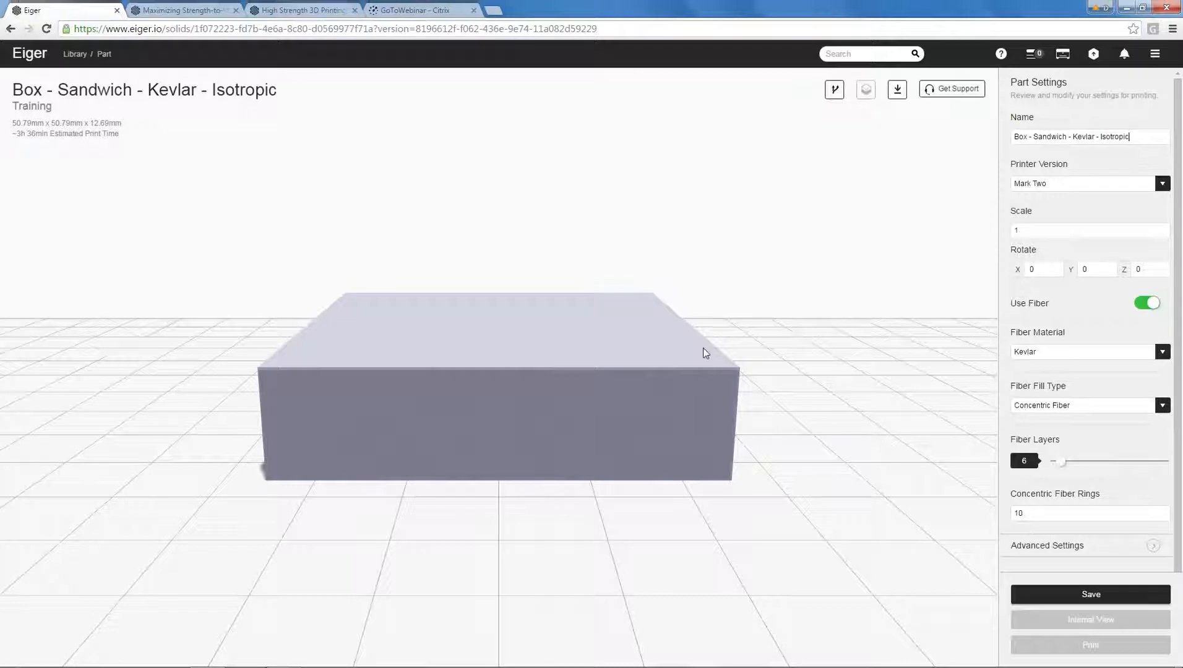
pyautogui.click(1085, 594)
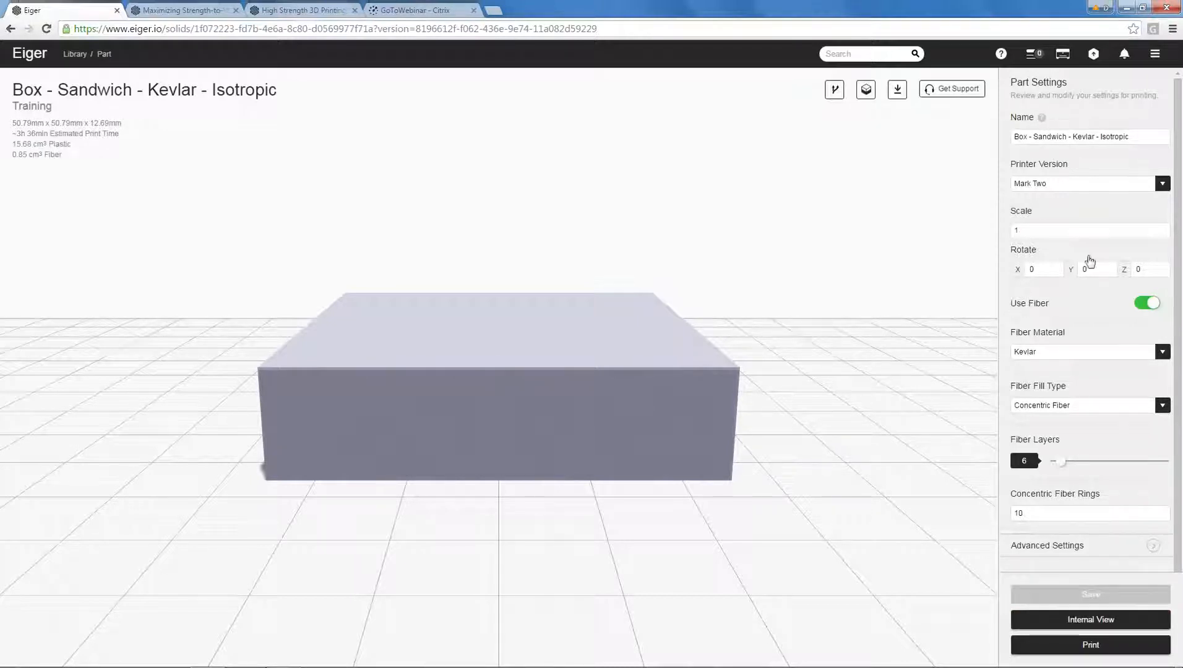
# Open the Internal View of the copied box and inspect its fiber layout from several angles.
pyautogui.click(1093, 619)
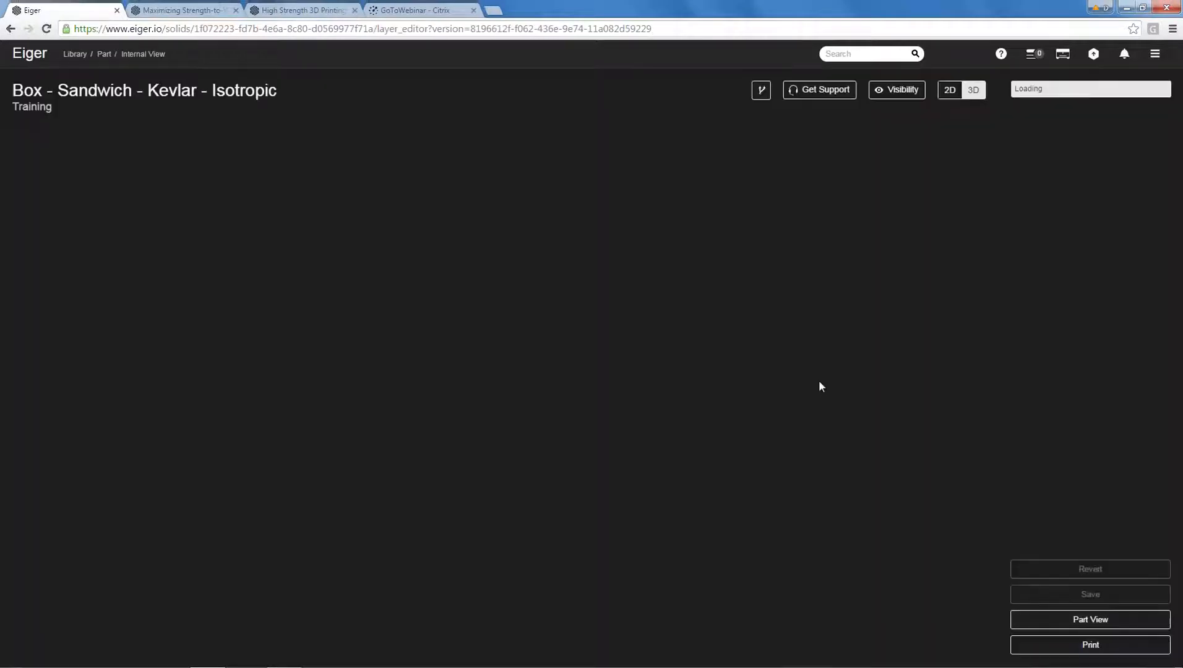
pyautogui.moveTo(872, 355); pyautogui.dragTo(756, 364)
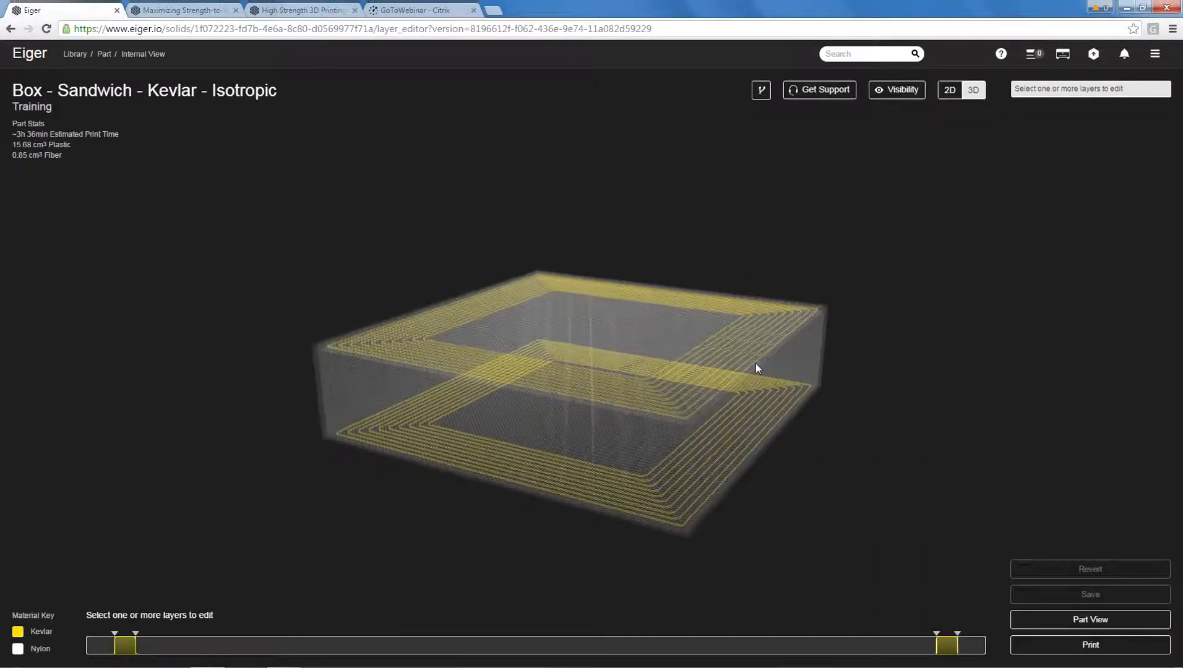
pyautogui.moveTo(756, 413); pyautogui.dragTo(814, 269)
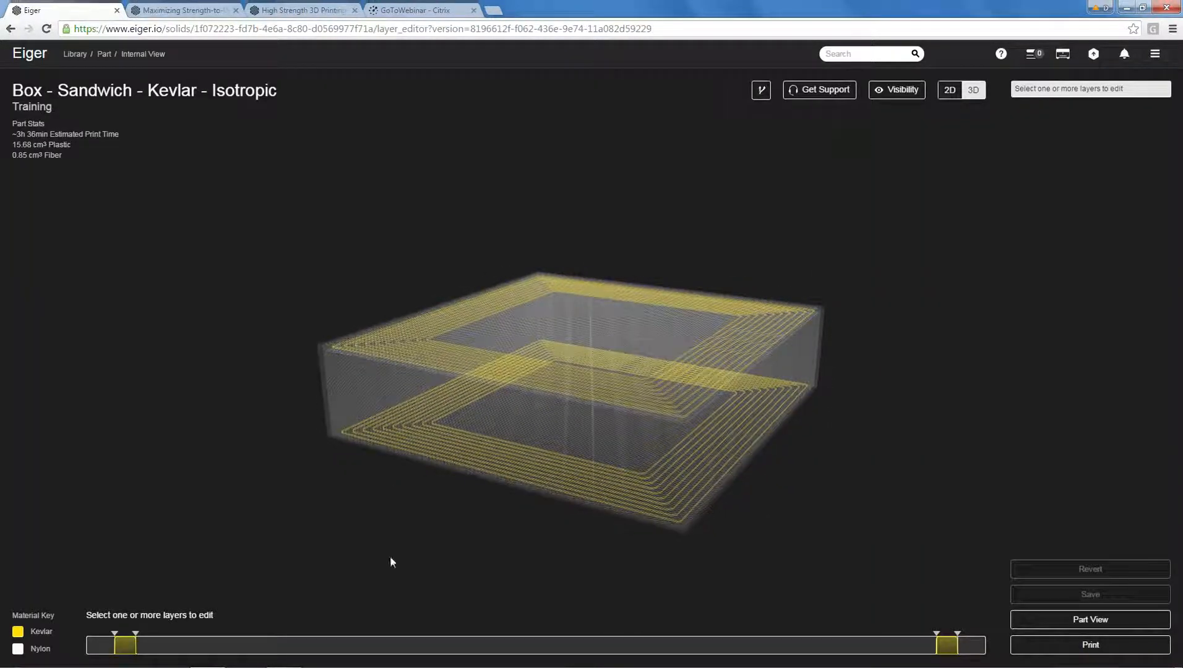
pyautogui.moveTo(740, 423)
pyautogui.mouseDown()
pyautogui.moveTo(748, 459)
pyautogui.moveTo(750, 436)
pyautogui.mouseUp()
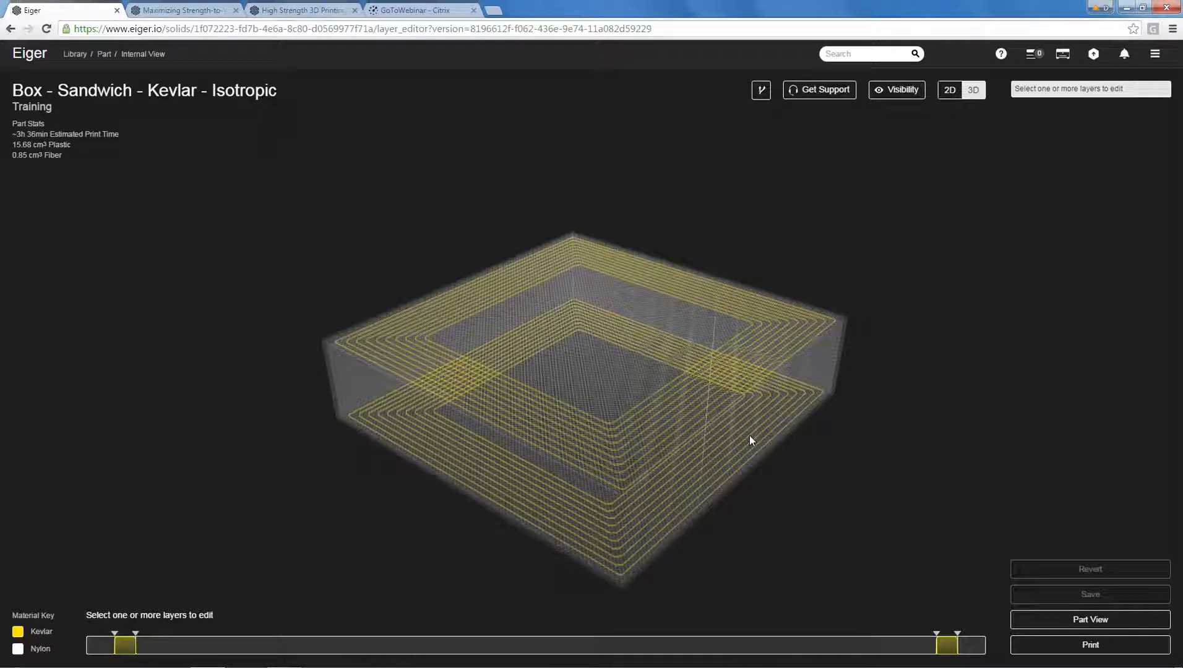
pyautogui.moveTo(750, 436); pyautogui.dragTo(786, 450)
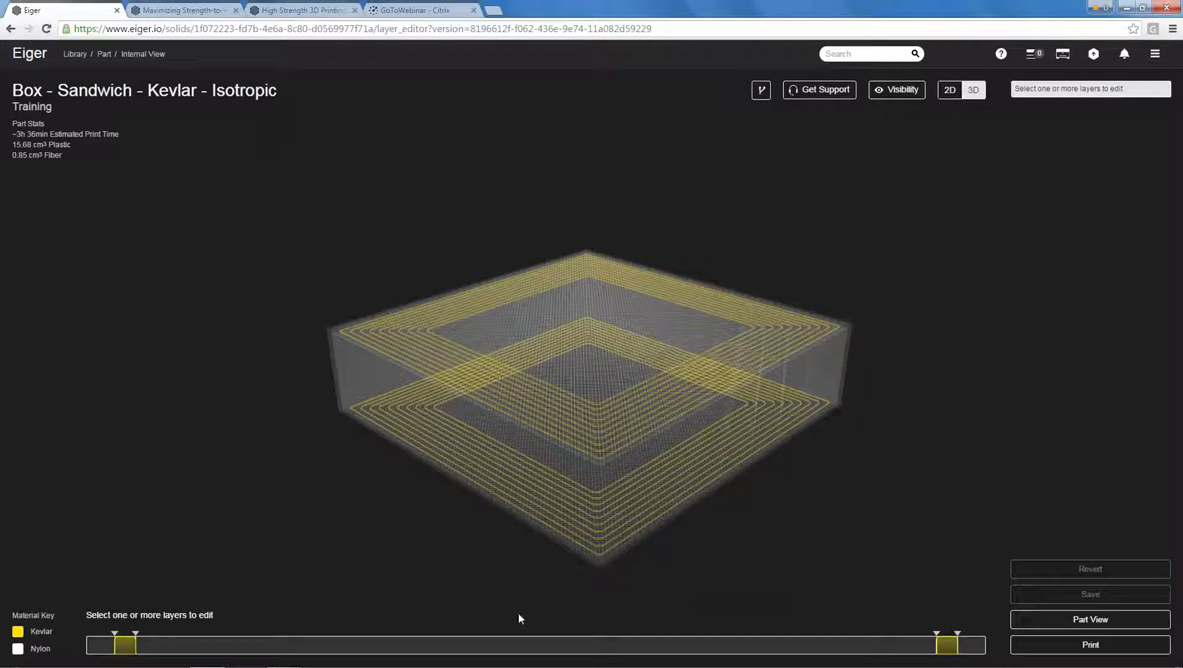
# Select middle layers 52–73 of the box and look through the available fill patterns.
pyautogui.moveTo(458, 647); pyautogui.dragTo(604, 654)
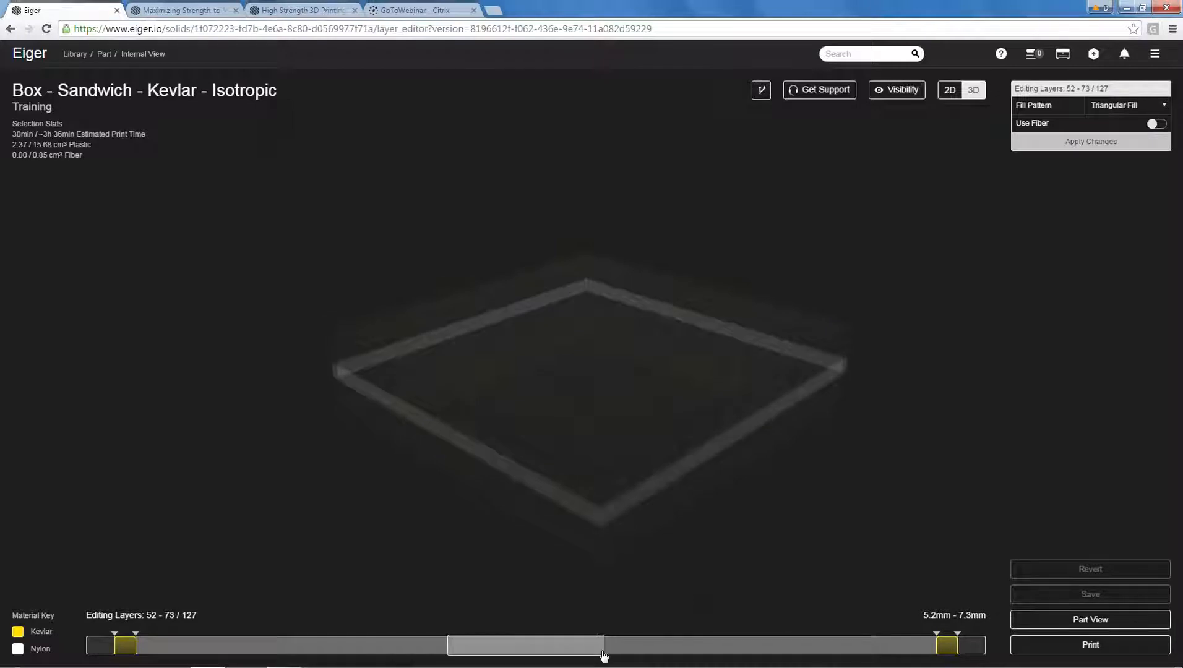
pyautogui.moveTo(639, 515); pyautogui.dragTo(543, 490)
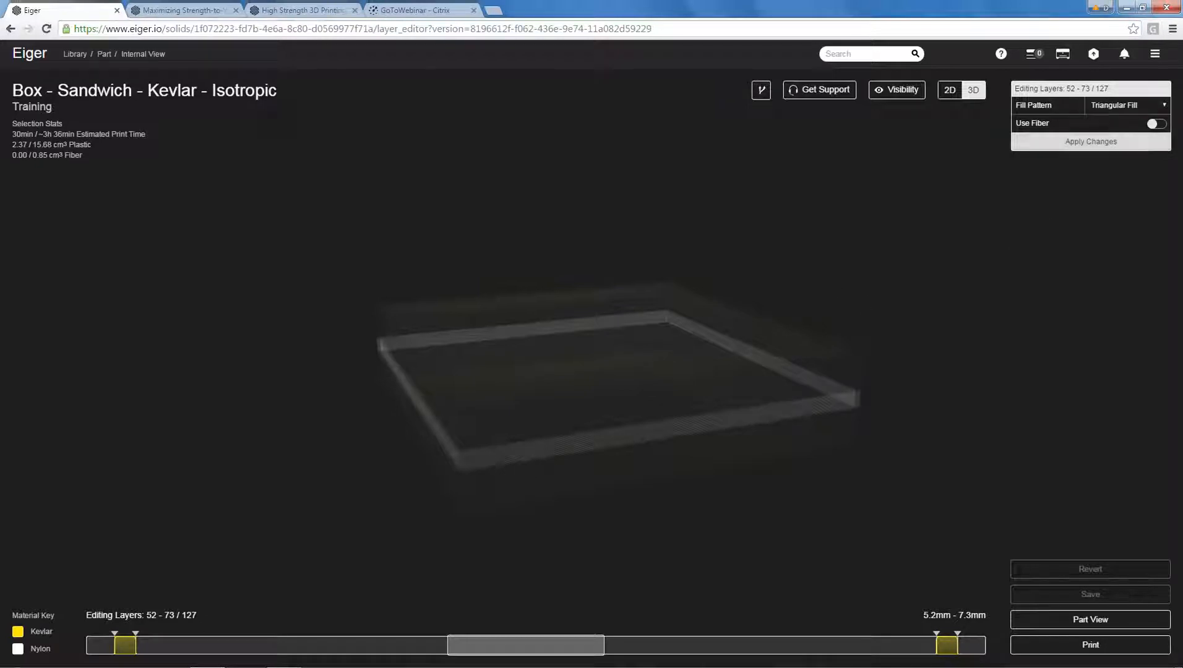
pyautogui.click(1145, 107)
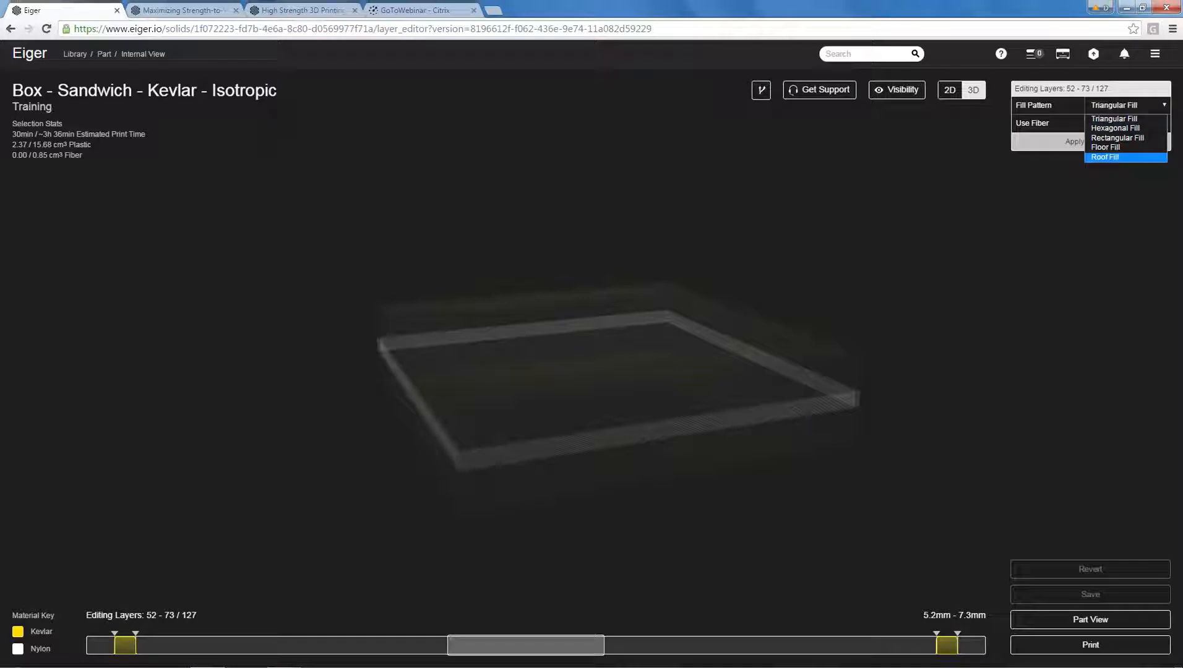
pyautogui.click(1106, 157)
pyautogui.click(1114, 143)
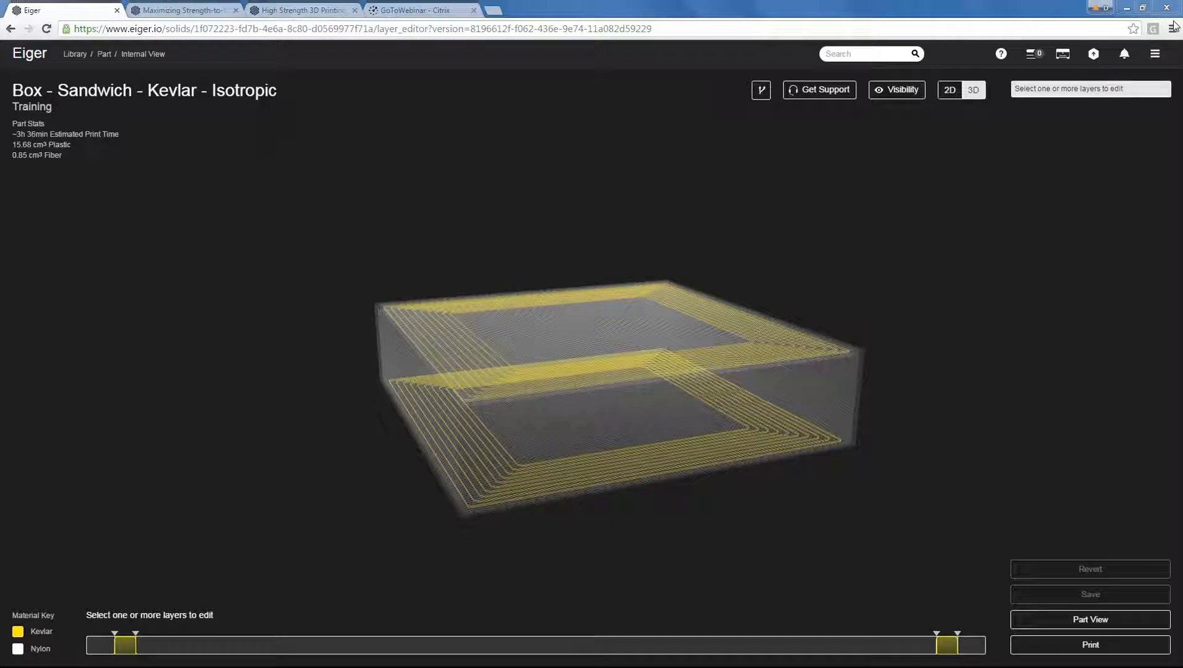
# Select middle layers 50–74, enable fiber with the Isotropic Fiber pattern, and apply the changes.
pyautogui.moveTo(436, 647); pyautogui.dragTo(613, 645)
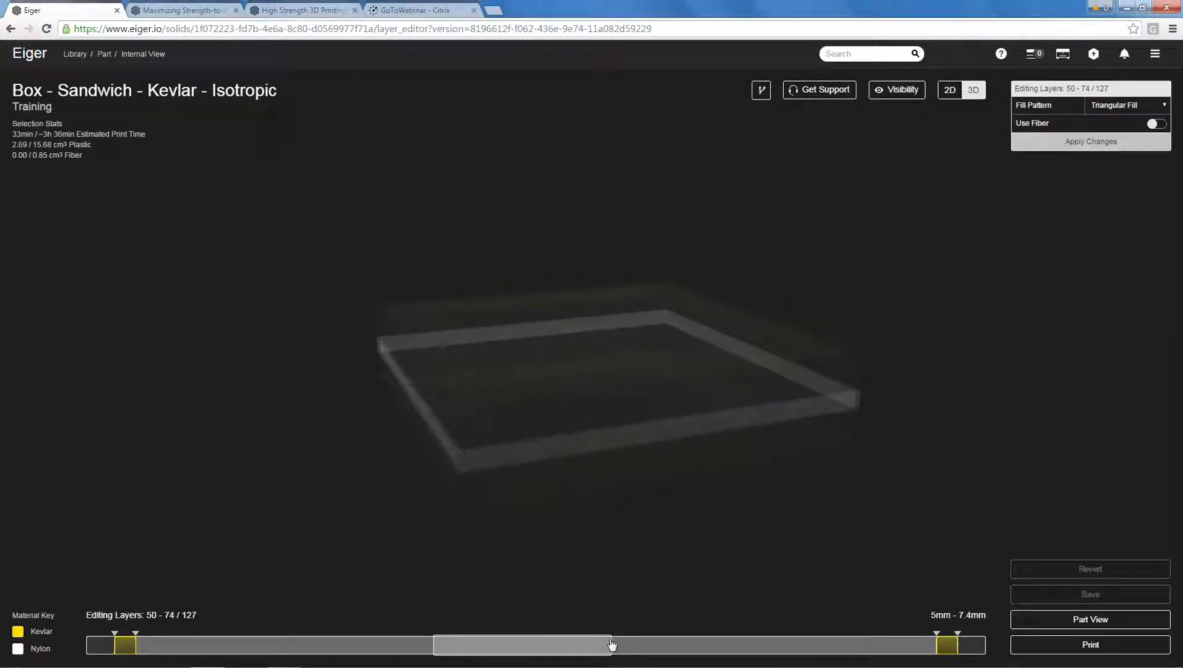
pyautogui.click(1157, 124)
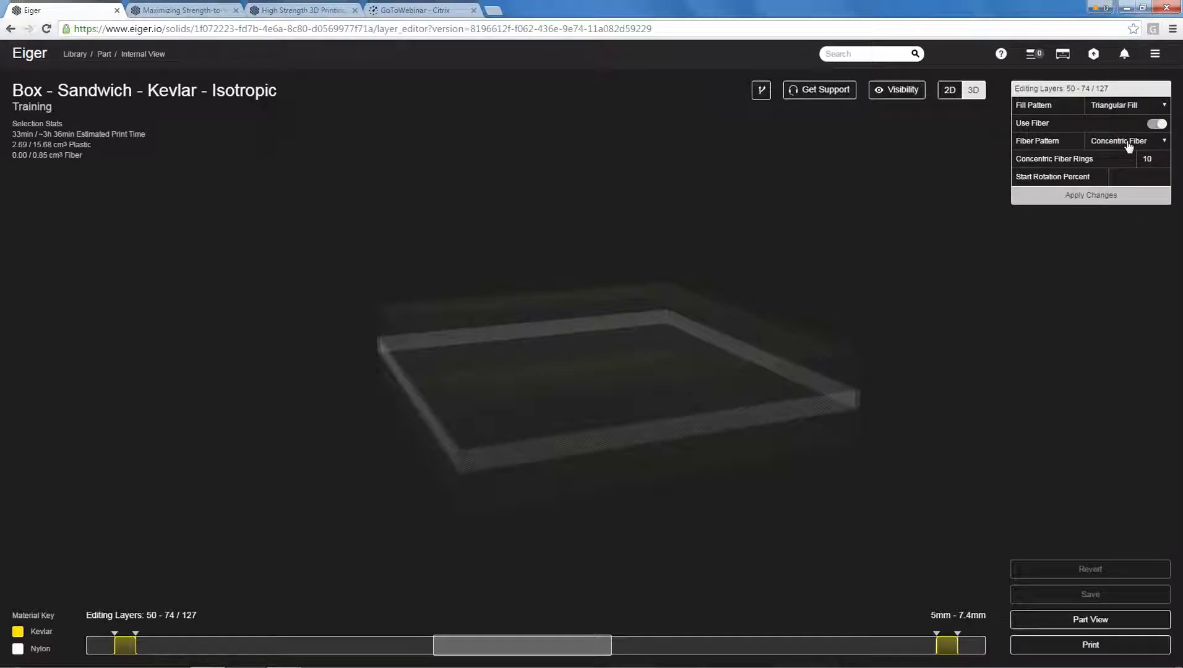
pyautogui.click(1128, 142)
pyautogui.click(1123, 167)
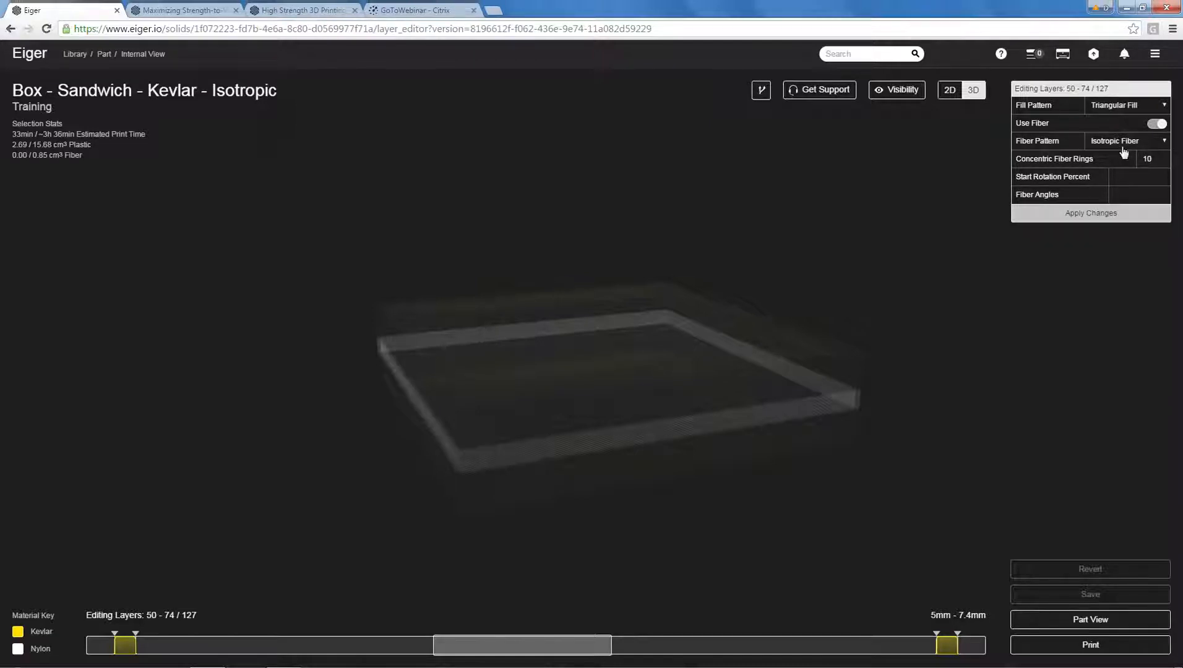
pyautogui.click(1103, 216)
# Set the concentric fiber rings of the new isotropic group in layers 50–74 to 0.
pyautogui.moveTo(871, 230); pyautogui.dragTo(821, 395)
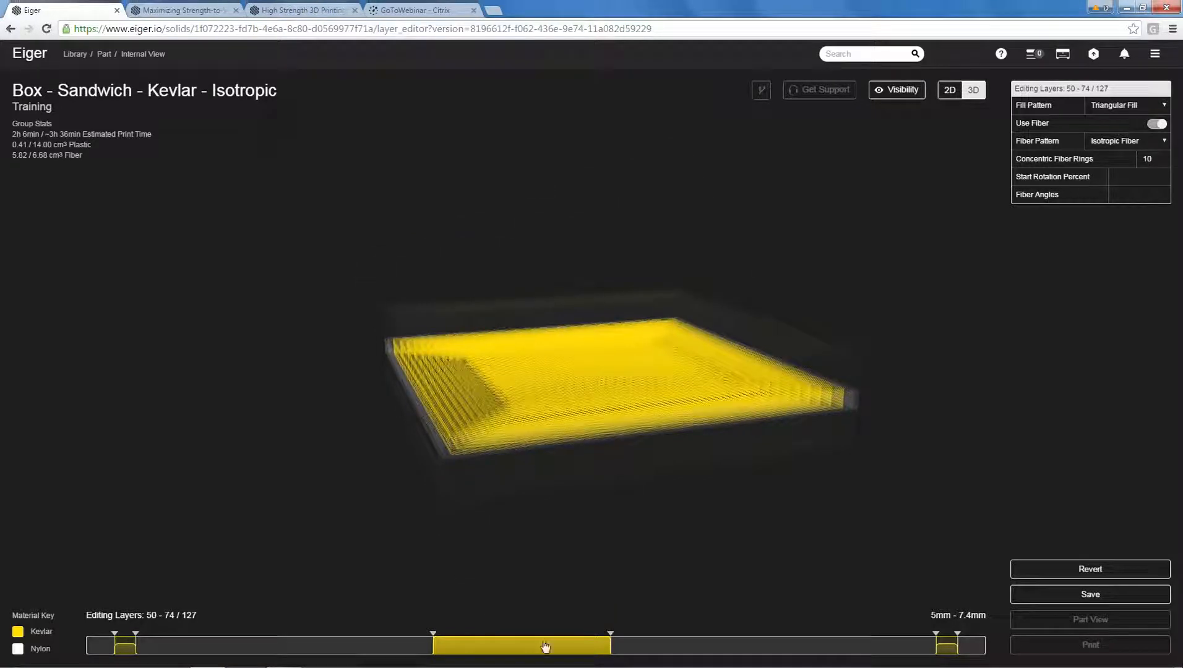
pyautogui.moveTo(610, 550); pyautogui.dragTo(637, 452)
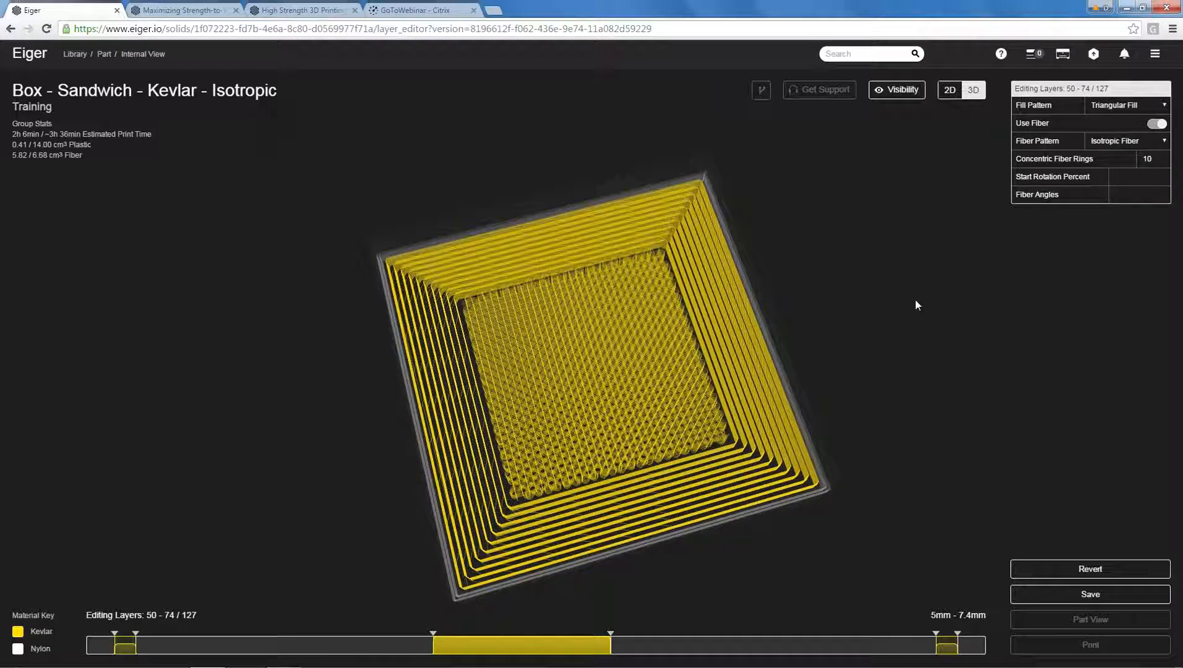
pyautogui.doubleClick(1150, 158)
pyautogui.write('0')
pyautogui.press('Tab')
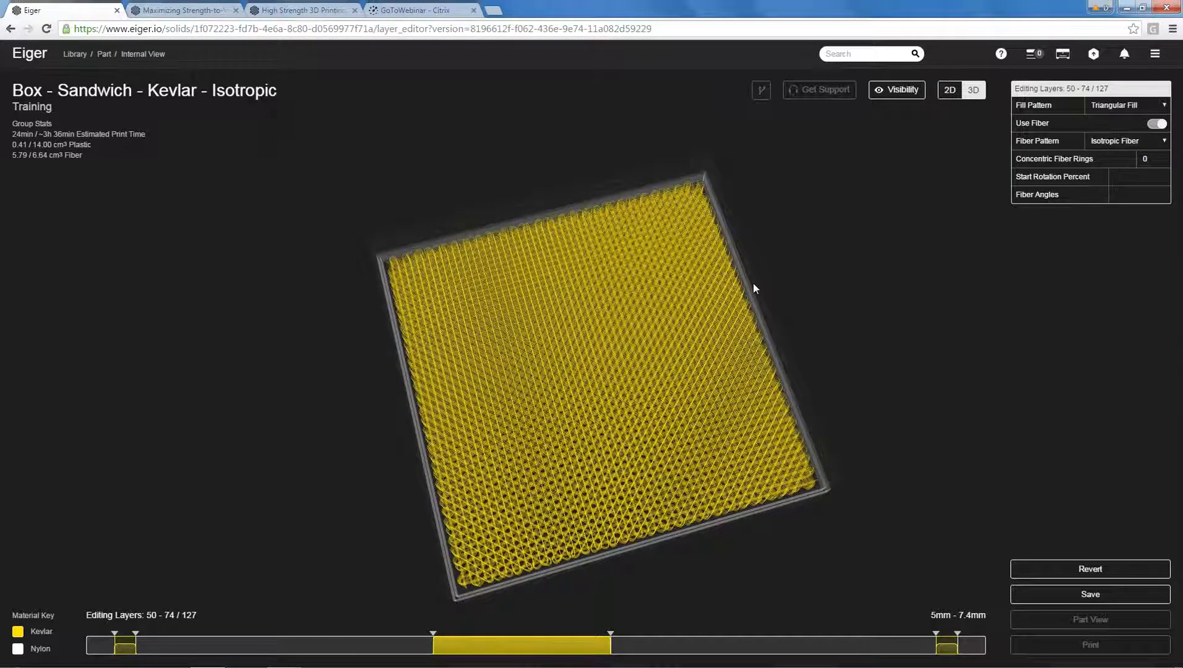
# Deselect the isotropic layer group and inspect the box's three fiber groups from several angles.
pyautogui.moveTo(858, 366); pyautogui.dragTo(838, 275)
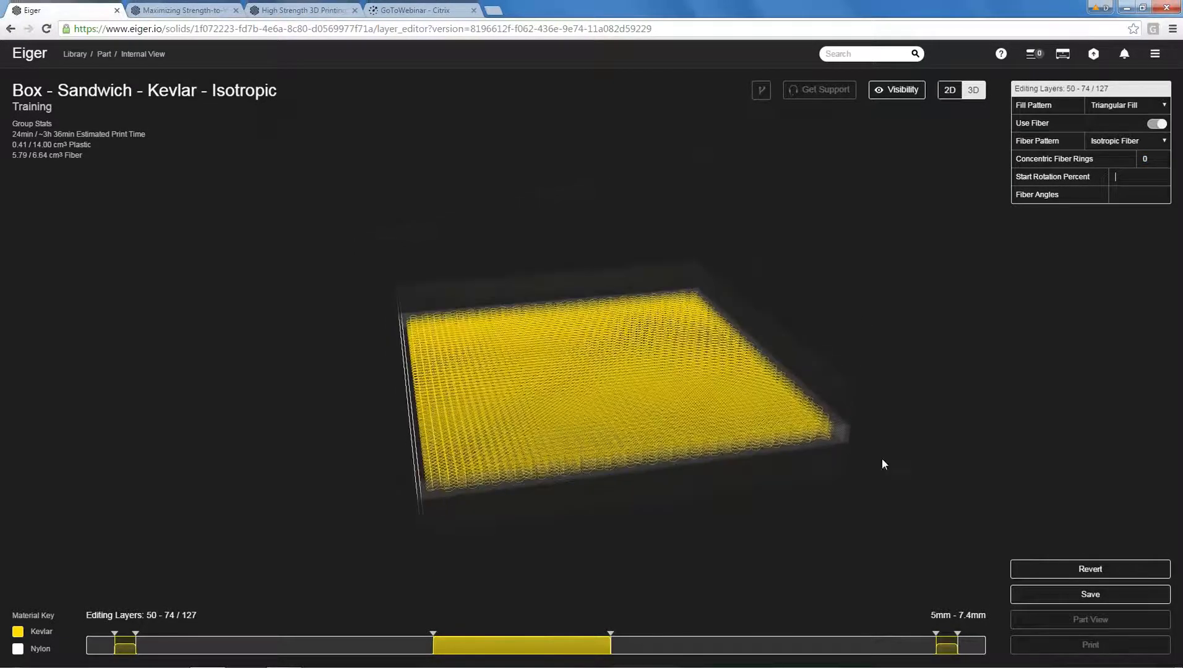
pyautogui.click(792, 520)
pyautogui.moveTo(938, 417); pyautogui.dragTo(861, 376)
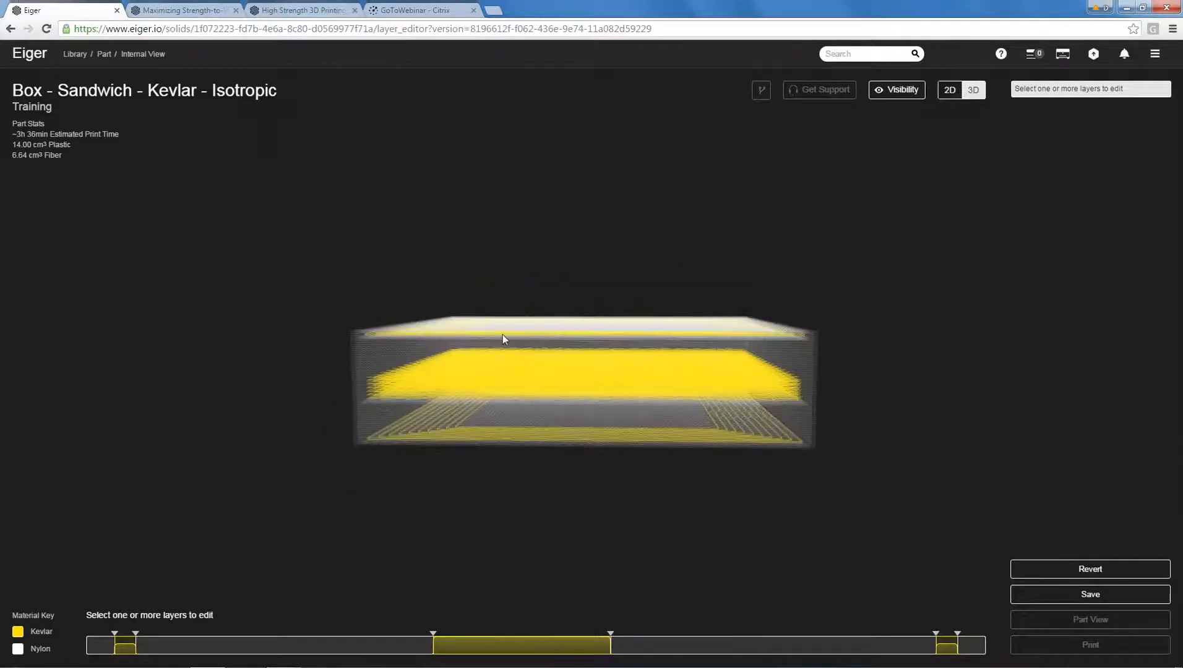
pyautogui.moveTo(705, 304); pyautogui.dragTo(547, 403)
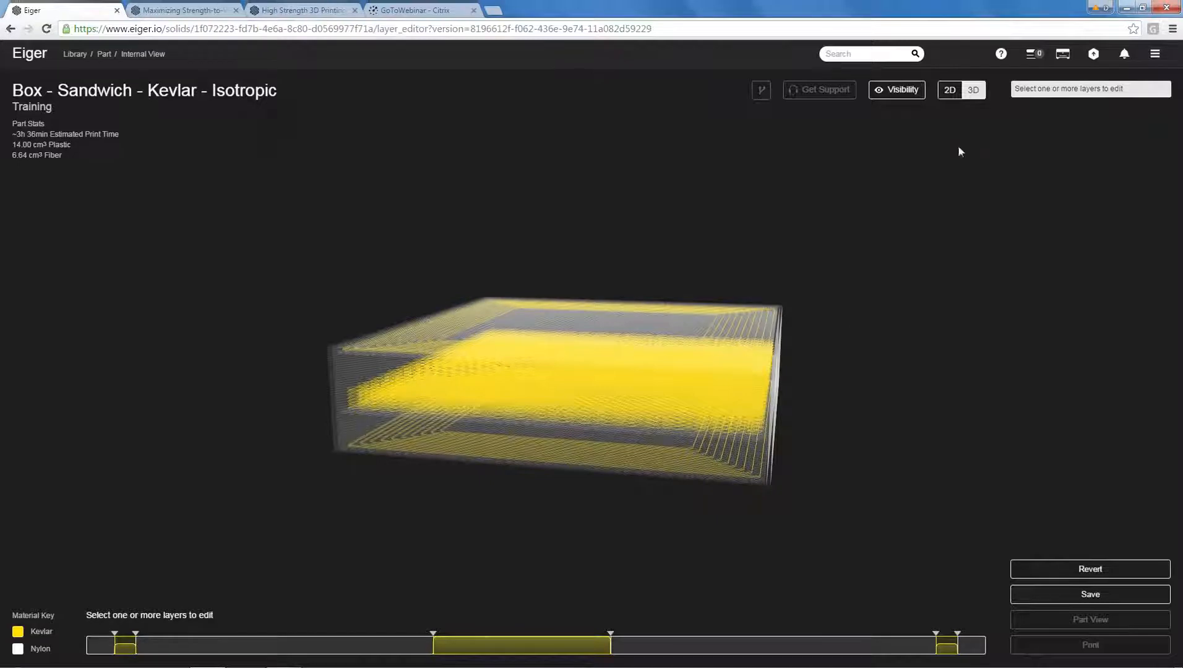
# Switch the internal view to 2D, show the Triangular Plastic Fill and move through the infill layers to layer 44.
pyautogui.click(950, 90)
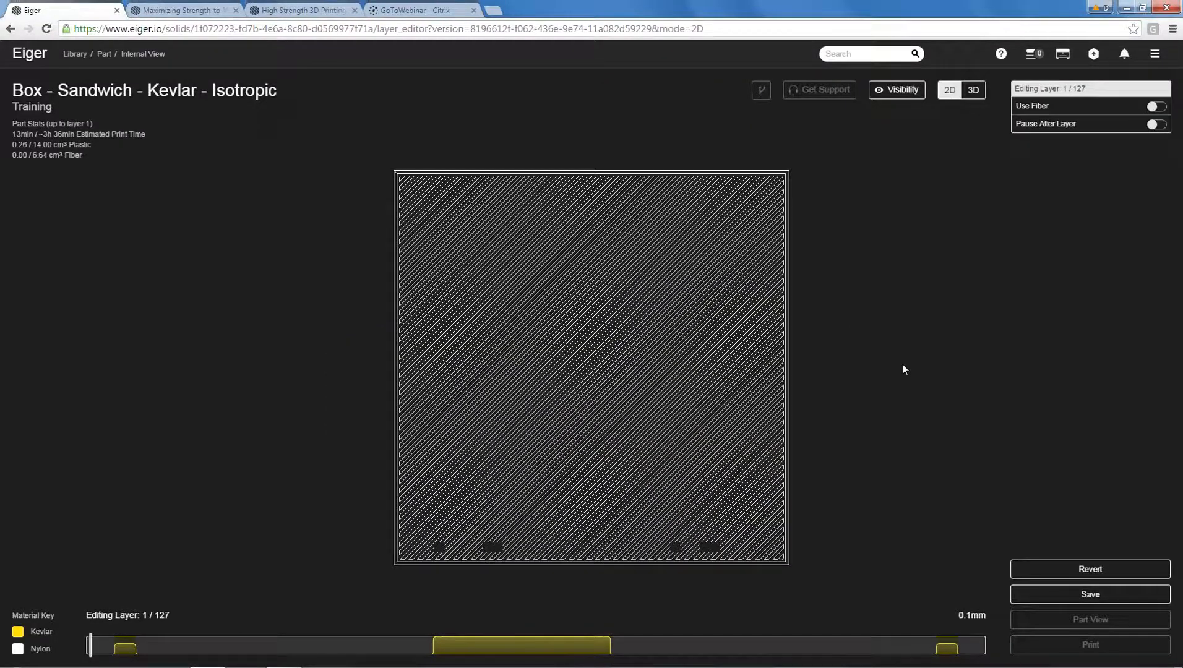
pyautogui.moveTo(92, 646); pyautogui.dragTo(347, 654)
pyautogui.click(910, 92)
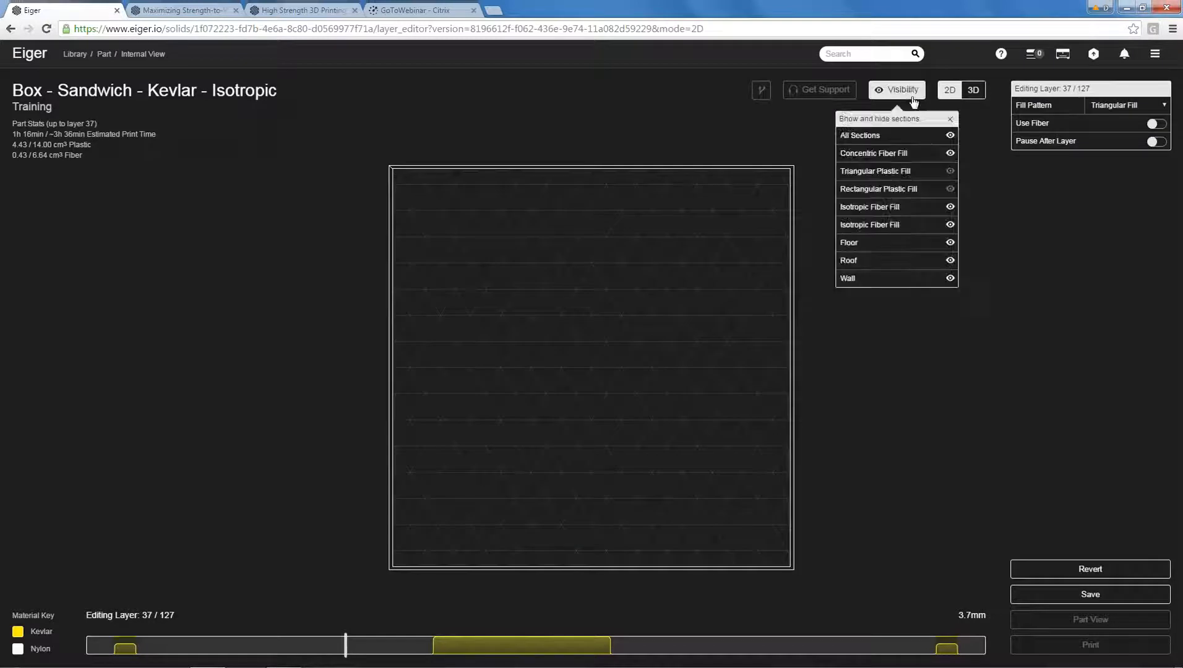
pyautogui.click(953, 172)
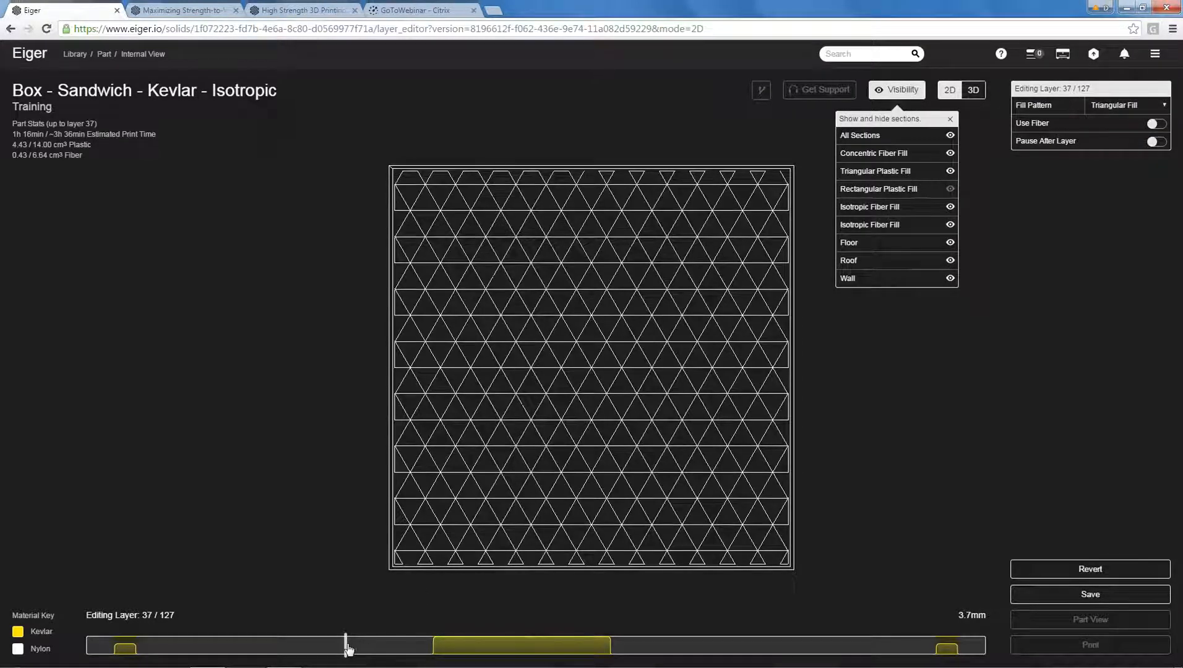
pyautogui.moveTo(349, 650); pyautogui.dragTo(394, 653)
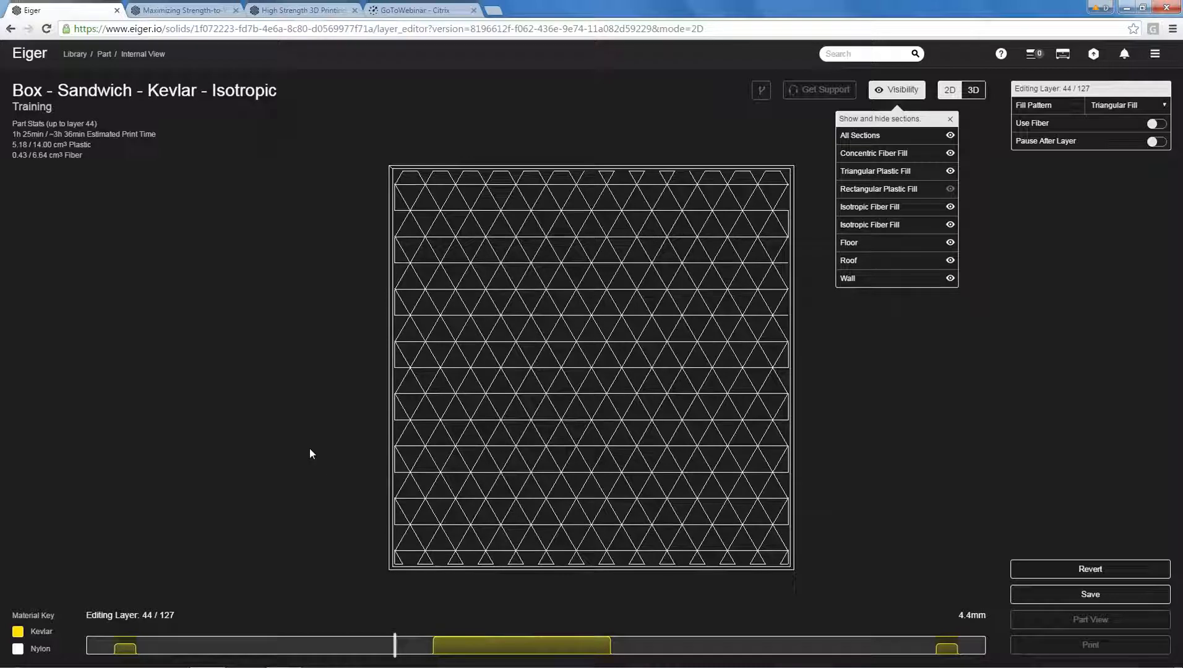
# Advance layer by layer from 44 to 50 to examine the transition from plastic fill to isotropic fiber.
pyautogui.press('Right')
pyautogui.press('Right')
pyautogui.press('Right')
pyautogui.press('Right')
pyautogui.press('Right')
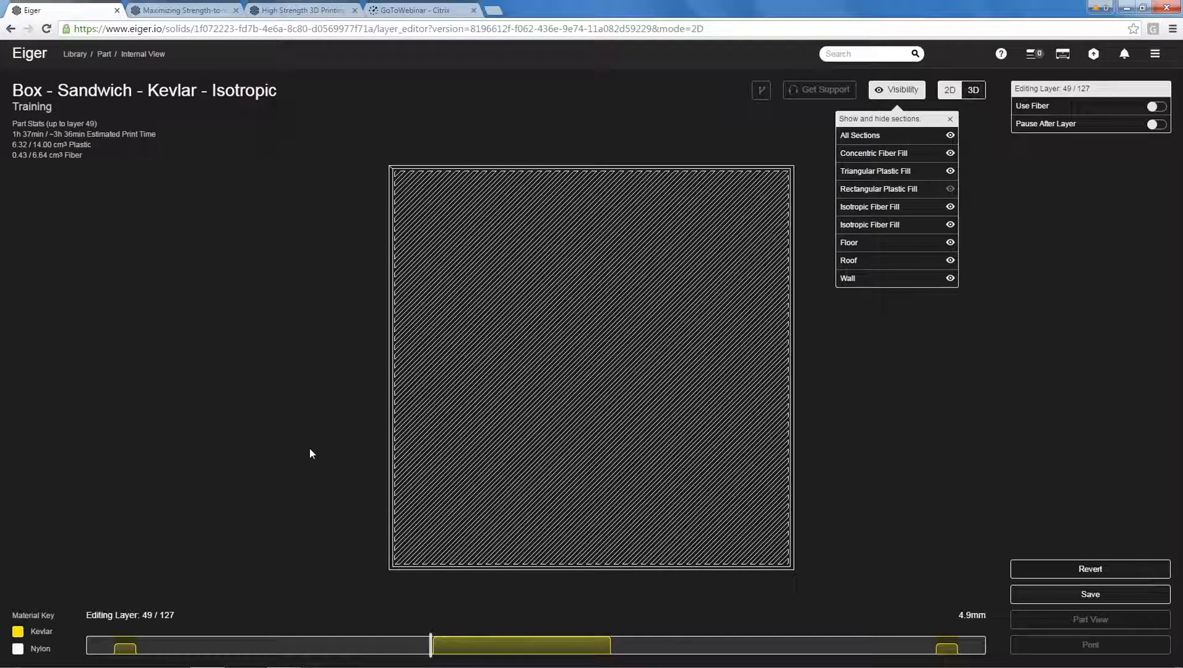
pyautogui.press('Right')
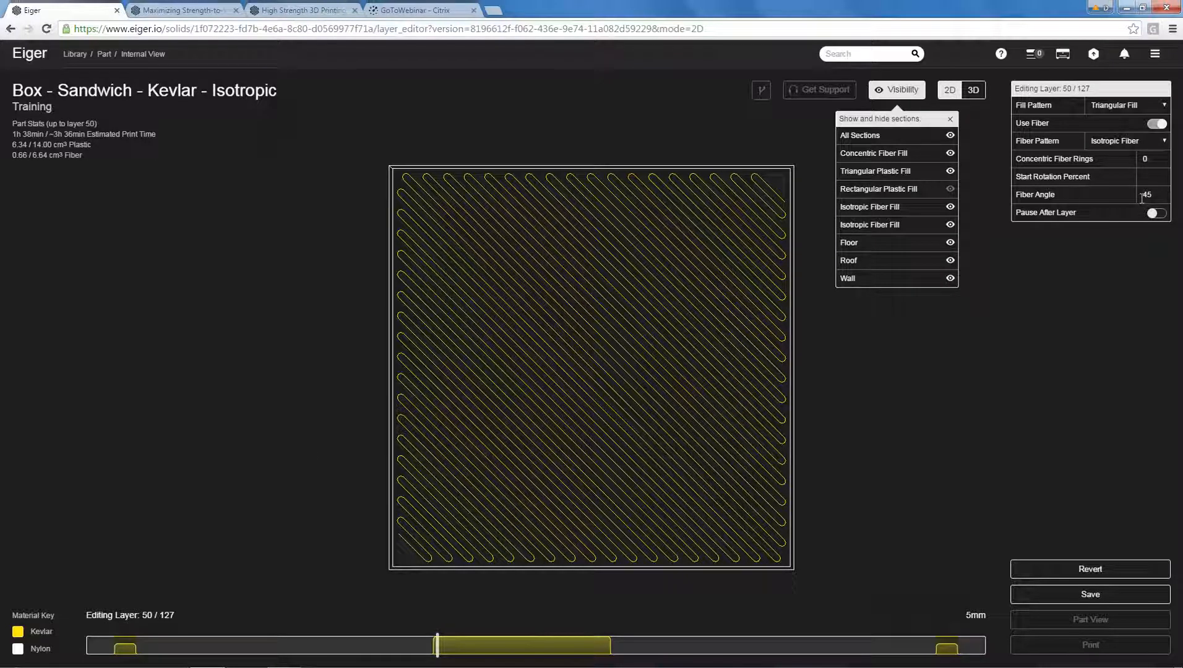
# Go through the isotropic fiber layers from 51 to 72 and examine how the fiber angle changes per layer.
pyautogui.press('Up')
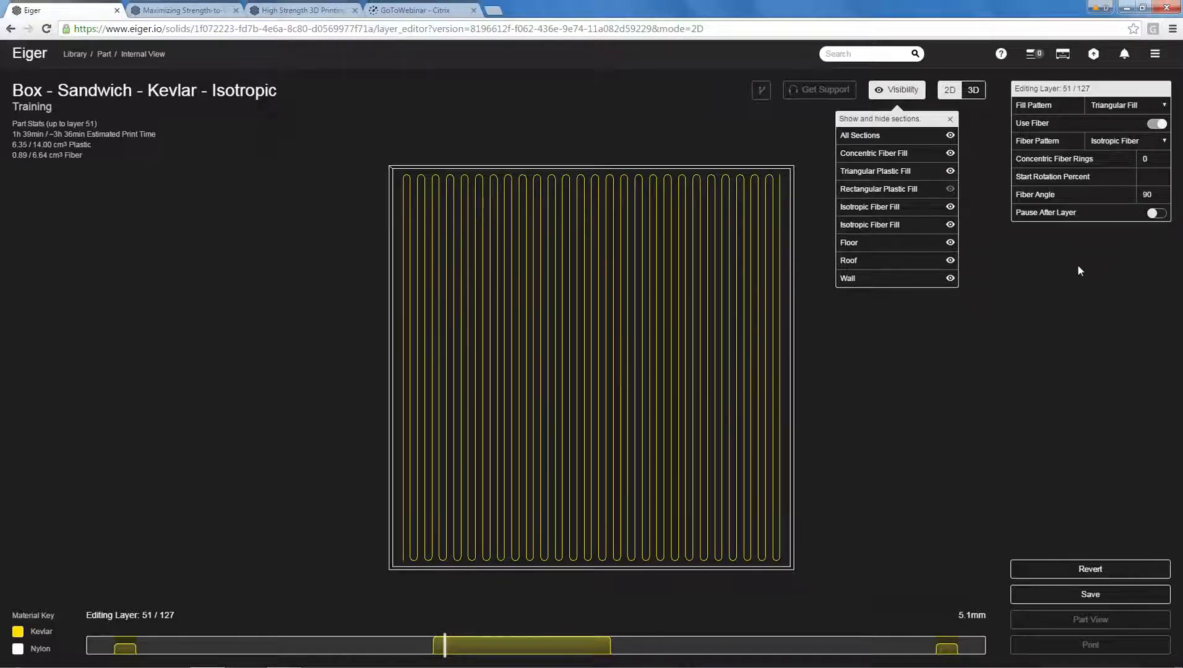
pyautogui.press('Up')
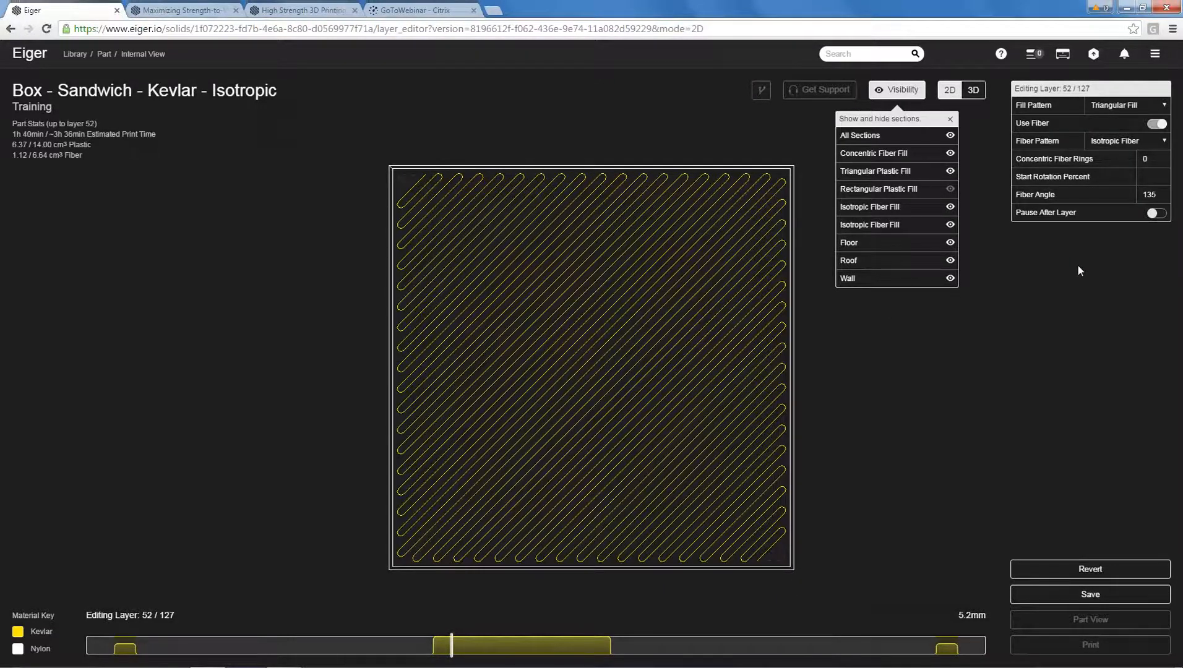
pyautogui.press('Up')
pyautogui.press('Up')
pyautogui.press('Up')
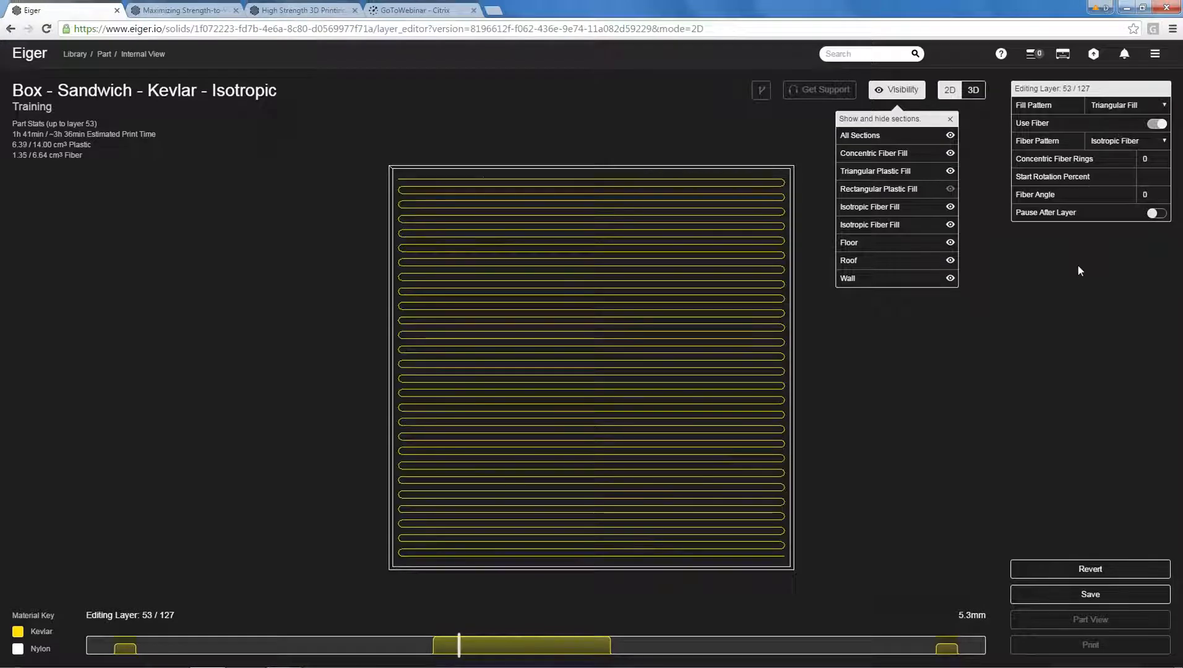
pyautogui.press('Up')
pyautogui.press('Up')
pyautogui.press('Up')
pyautogui.press('Up')
pyautogui.press('Up')
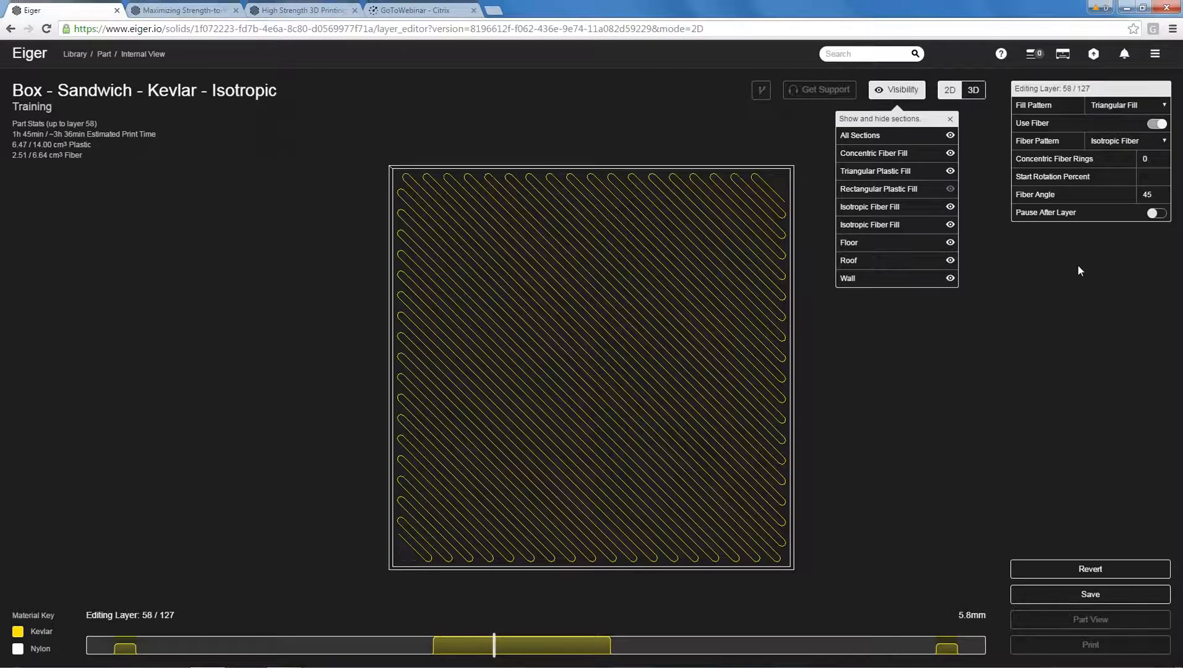
pyautogui.press('Up')
pyautogui.press('Up')
pyautogui.press('Up')
pyautogui.press('Up')
pyautogui.press('Up')
pyautogui.press('Up')
pyautogui.press('Up')
pyautogui.press('Up')
pyautogui.press('Up')
pyautogui.press('Up')
pyautogui.press('Up')
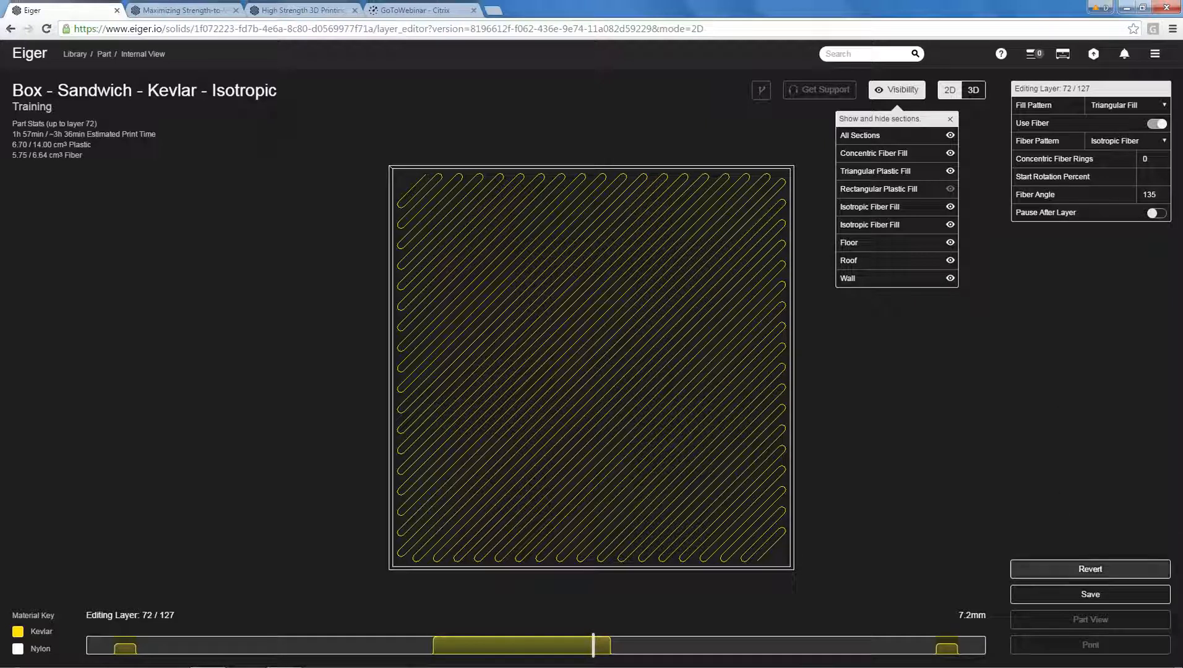
# Save the isotropic box's layer edits and return to the 3D internal view.
pyautogui.click(1090, 594)
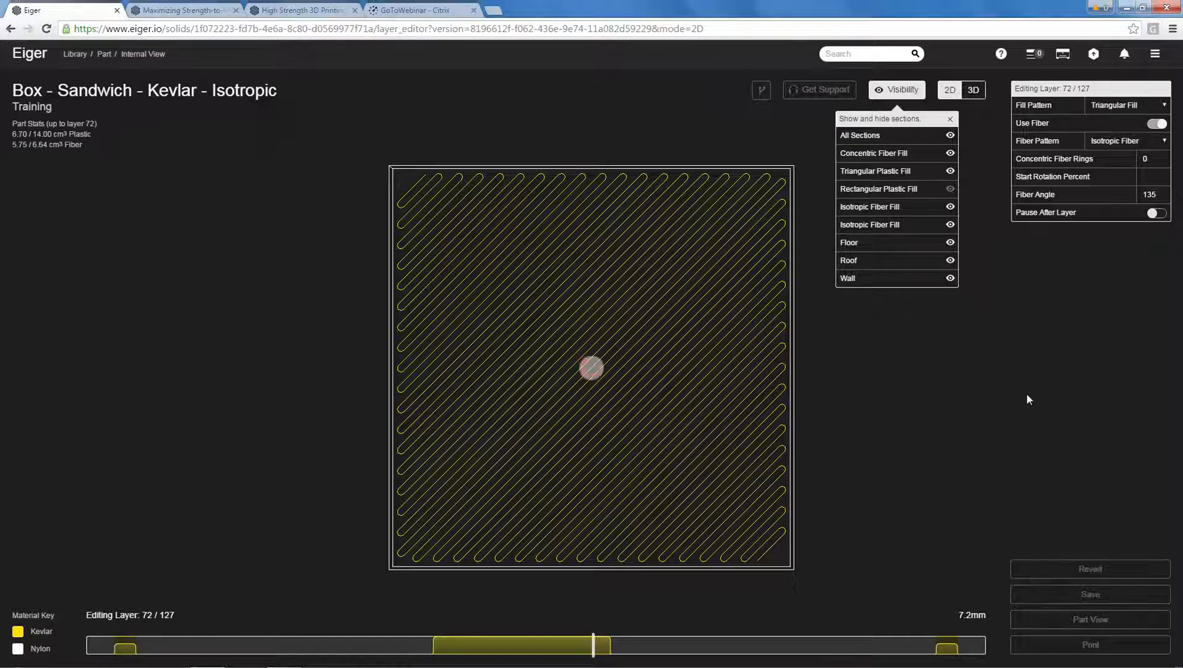
pyautogui.click(951, 119)
pyautogui.click(973, 90)
pyautogui.moveTo(868, 394); pyautogui.dragTo(809, 401)
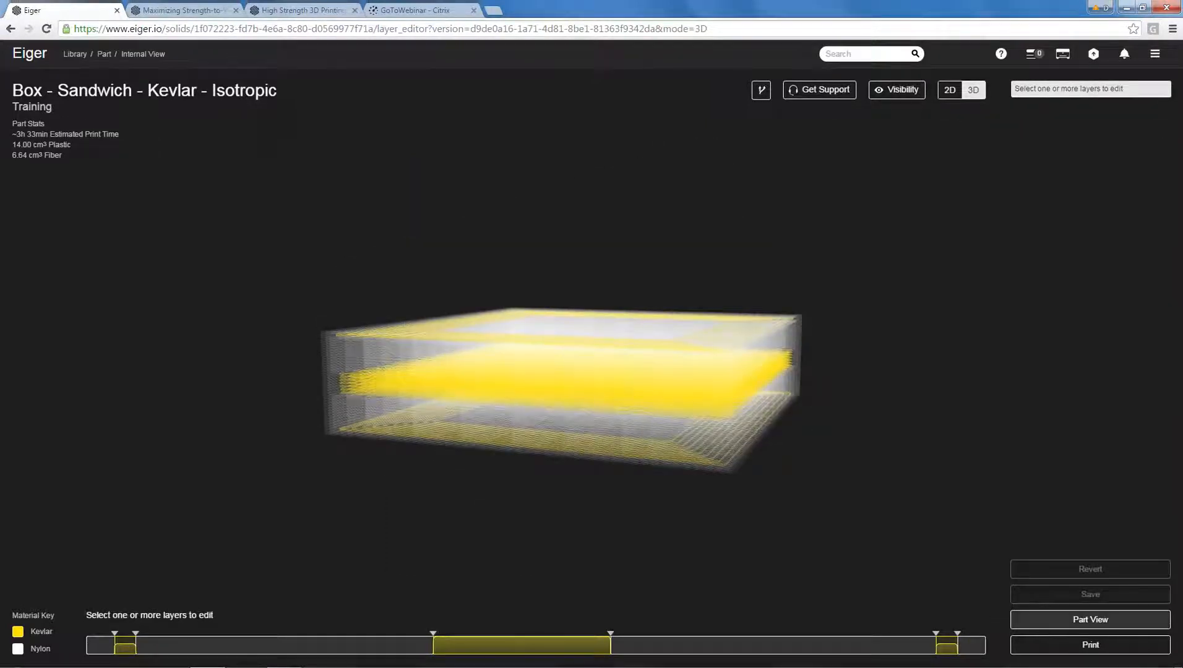
# Return to the library, create a project named Boxes, and move both Box - Sandwich parts into it.
pyautogui.click(1065, 619)
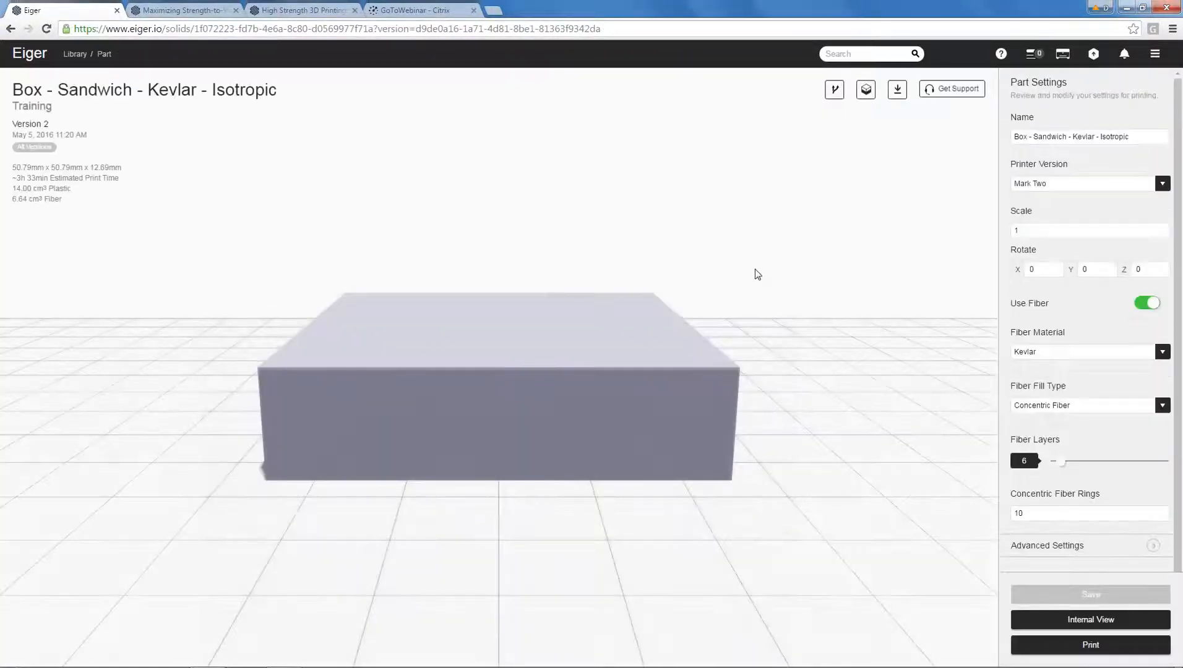
pyautogui.click(74, 53)
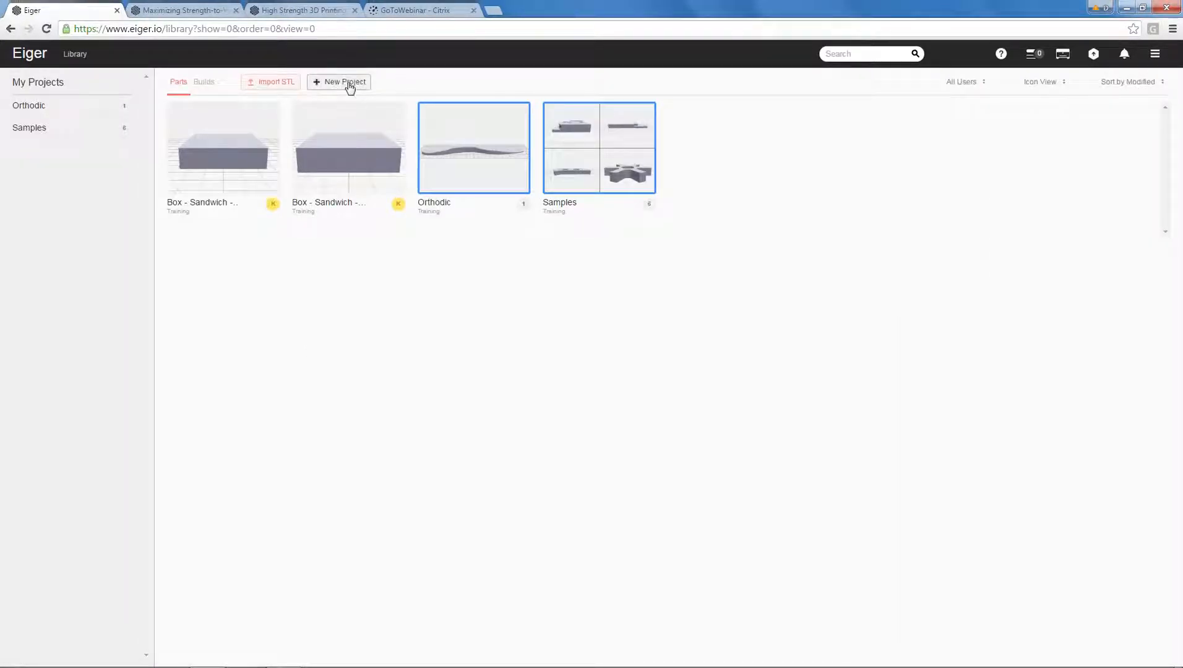
pyautogui.click(348, 84)
pyautogui.moveTo(549, 350); pyautogui.dragTo(366, 332)
pyautogui.write('Boxes')
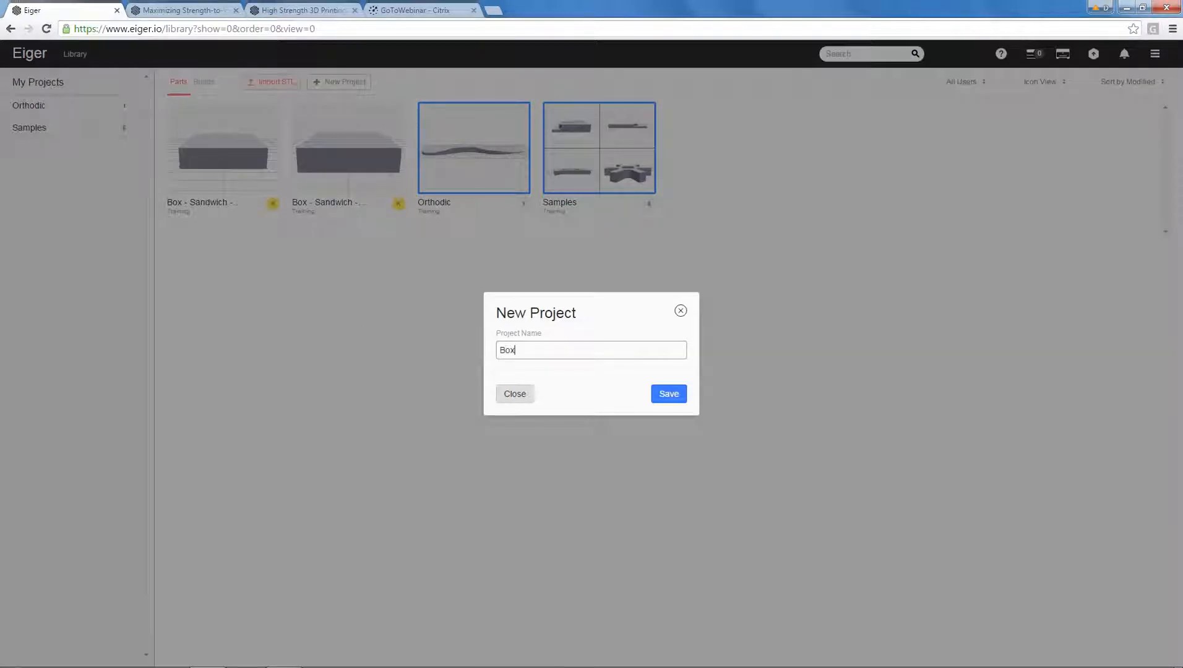
pyautogui.click(677, 397)
pyautogui.moveTo(351, 183); pyautogui.dragTo(254, 177)
pyautogui.moveTo(370, 175); pyautogui.dragTo(262, 175)
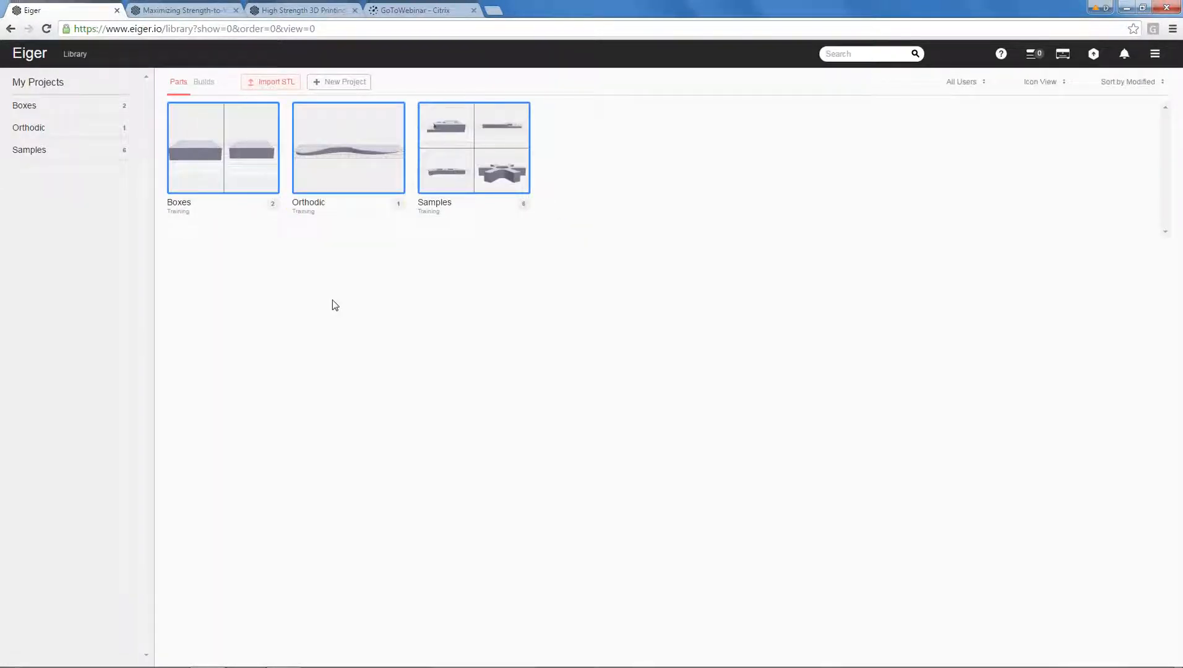
# Import Box.stl from the Training Models folder into the Boxes project.
pyautogui.click(217, 142)
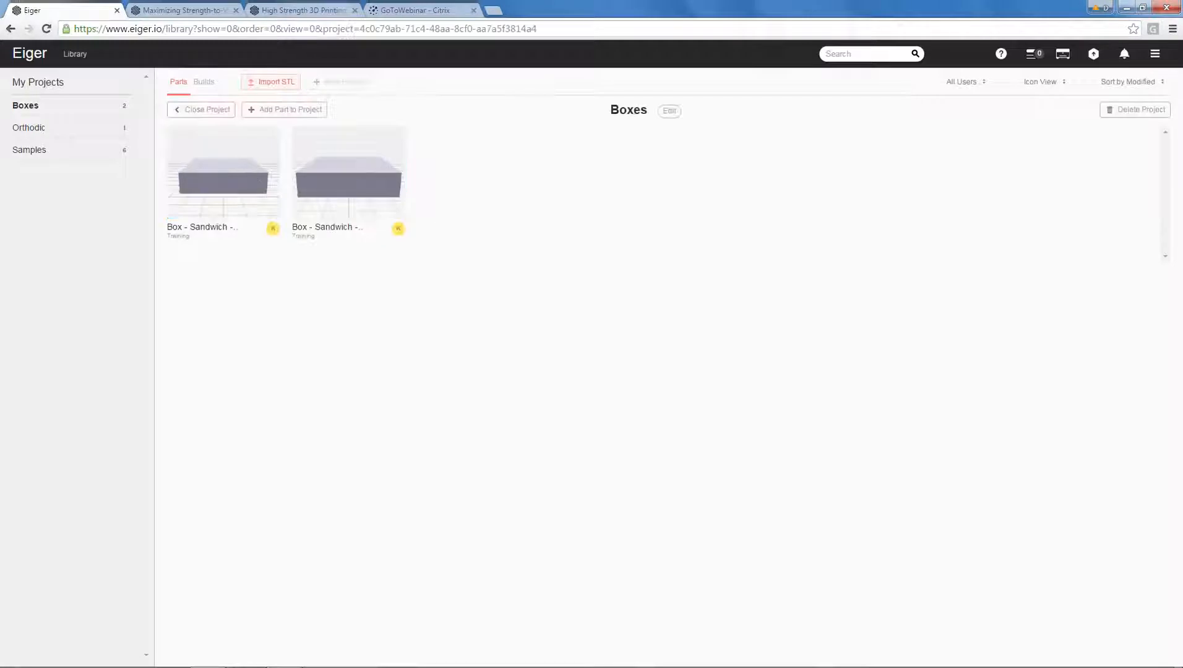
pyautogui.click(273, 82)
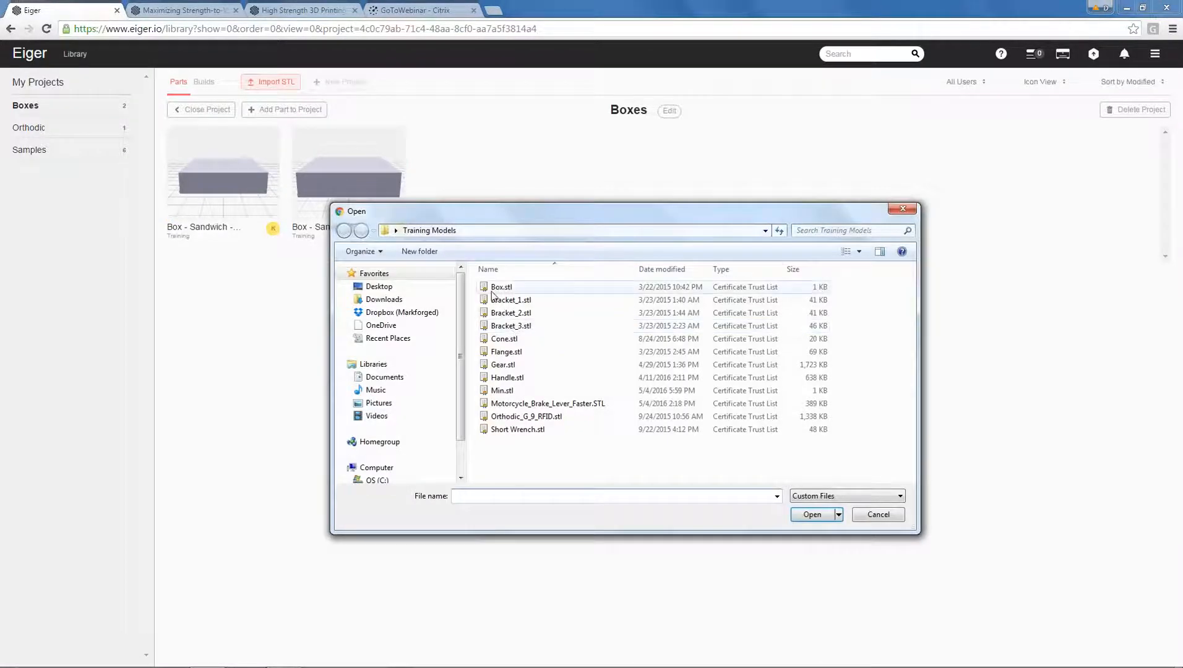
pyautogui.click(498, 288)
pyautogui.click(798, 515)
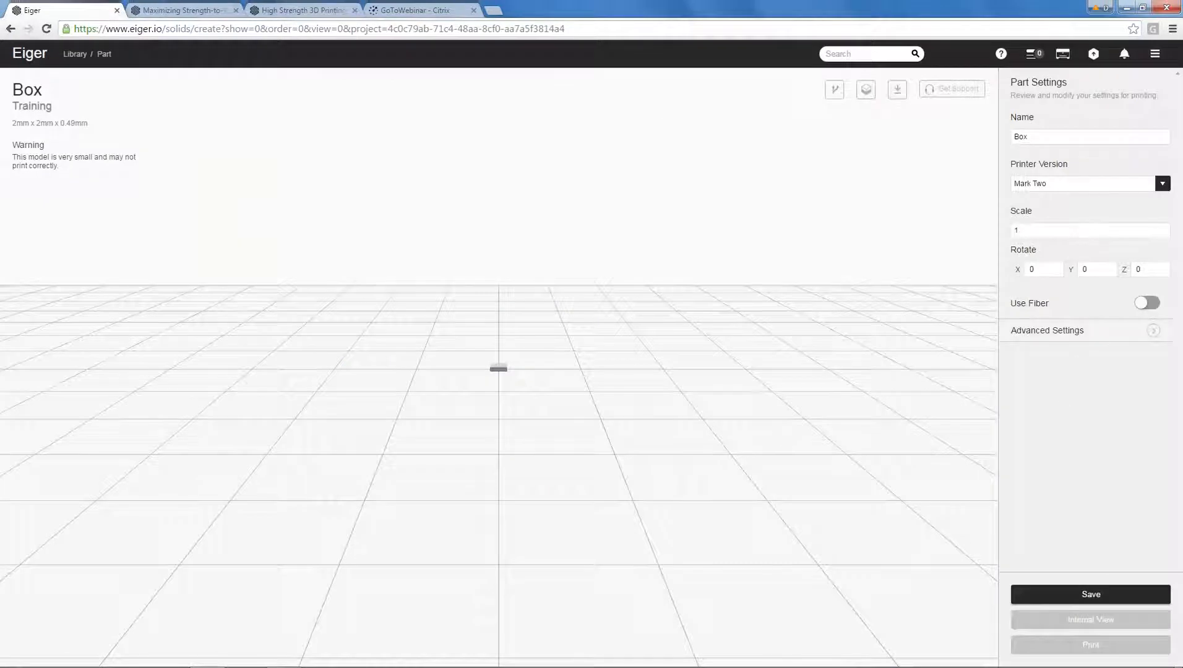
# Set the imported box's original units to Imperial in the advanced settings and check the rescaled part.
pyautogui.click(1047, 330)
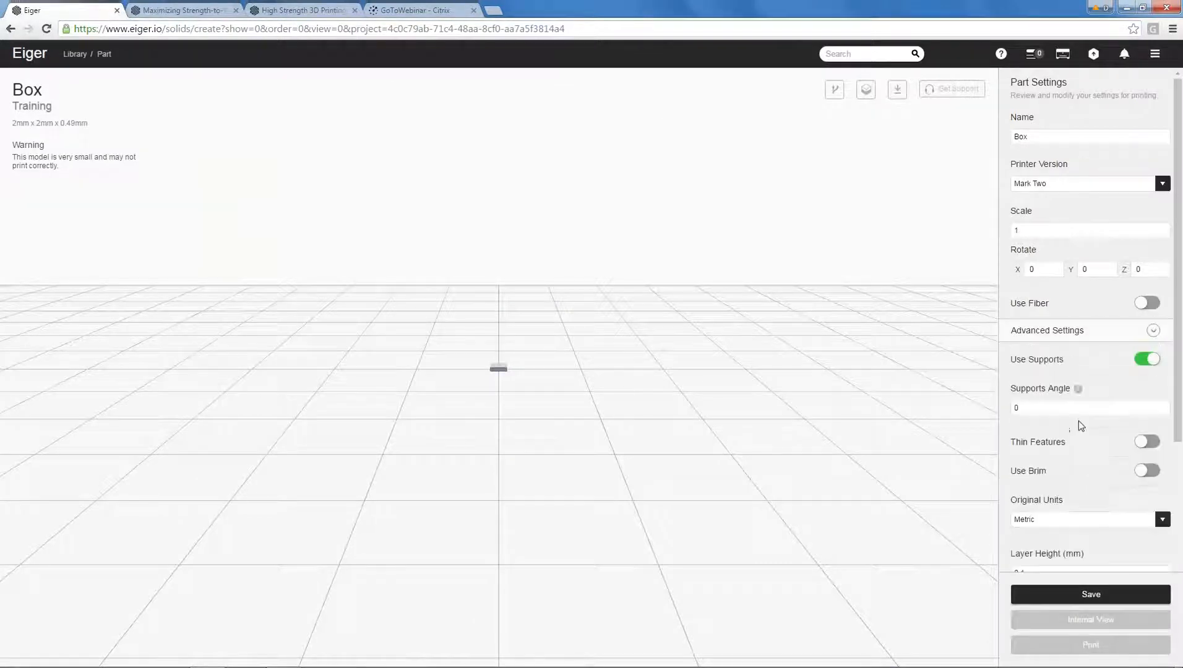
pyautogui.scroll(-3, 1070, 427)
pyautogui.click(1055, 350)
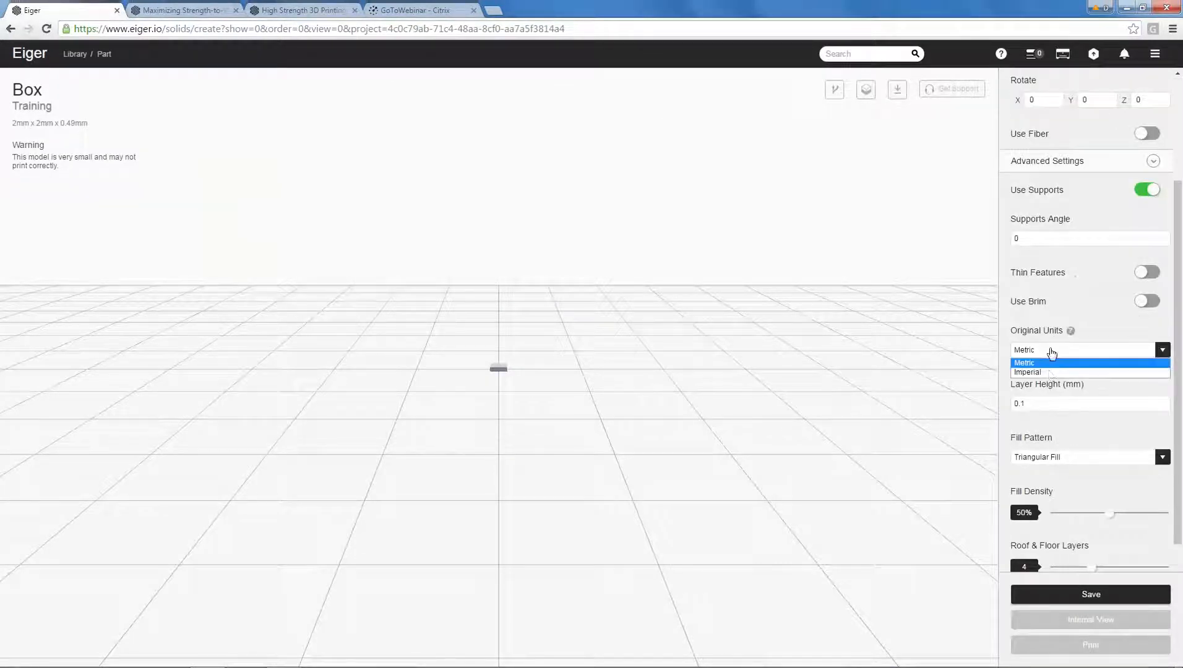
pyautogui.click(1047, 371)
pyautogui.scroll(-2, 851, 381)
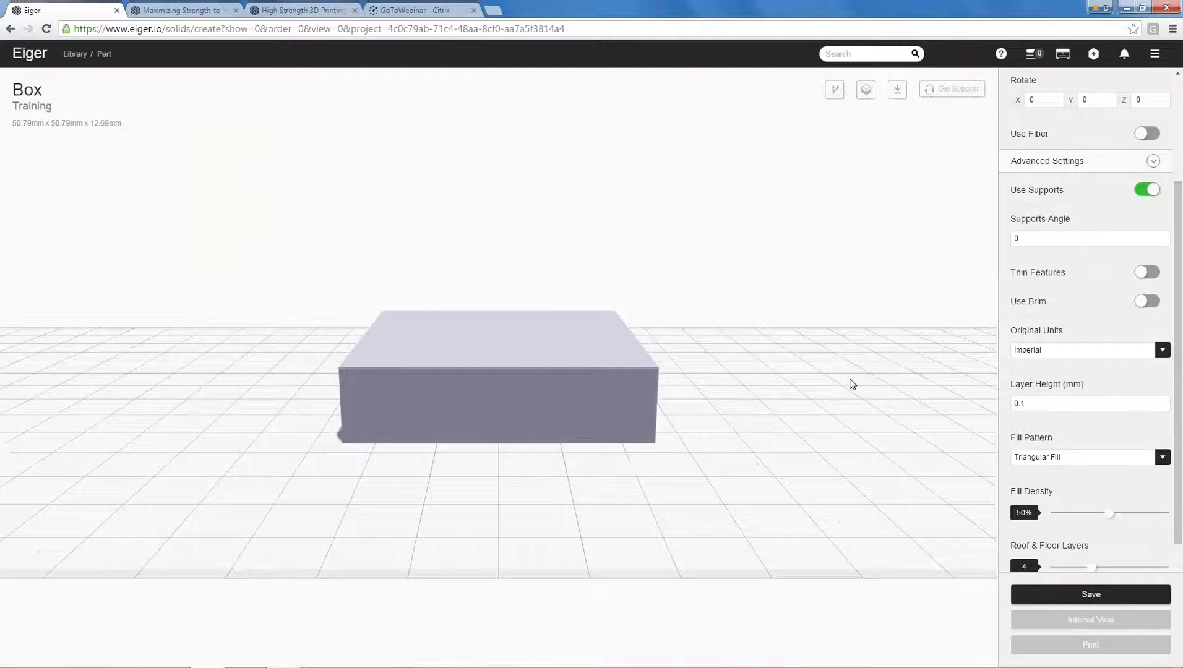
pyautogui.moveTo(850, 384); pyautogui.dragTo(809, 430)
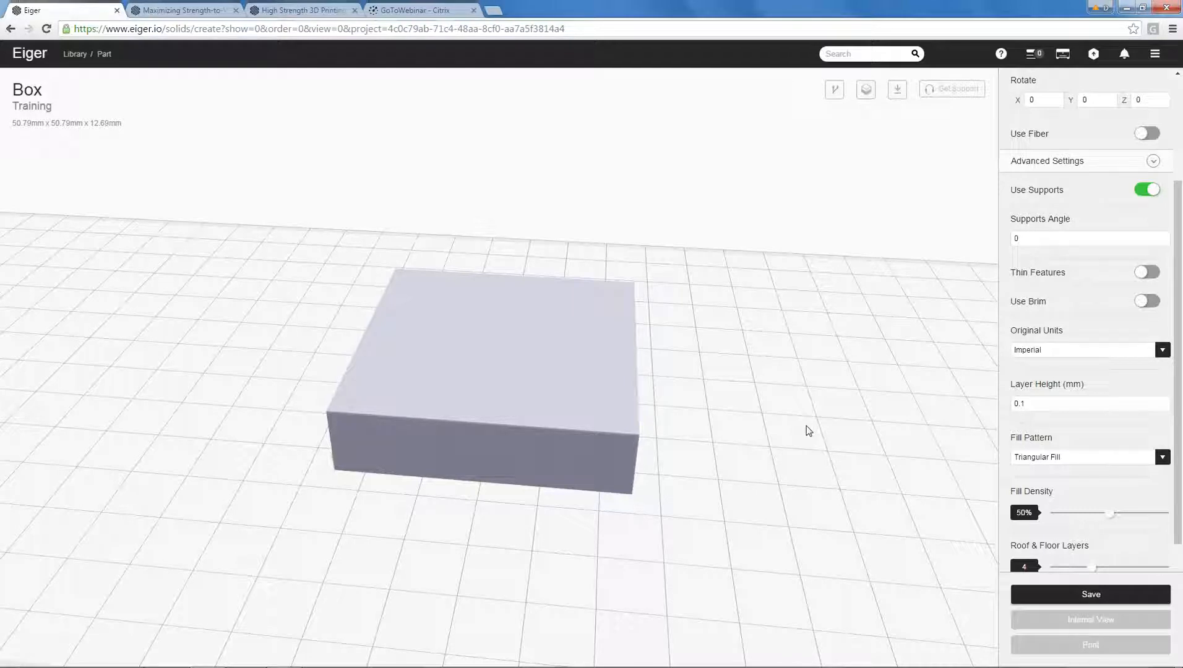
pyautogui.moveTo(798, 412); pyautogui.dragTo(708, 409)
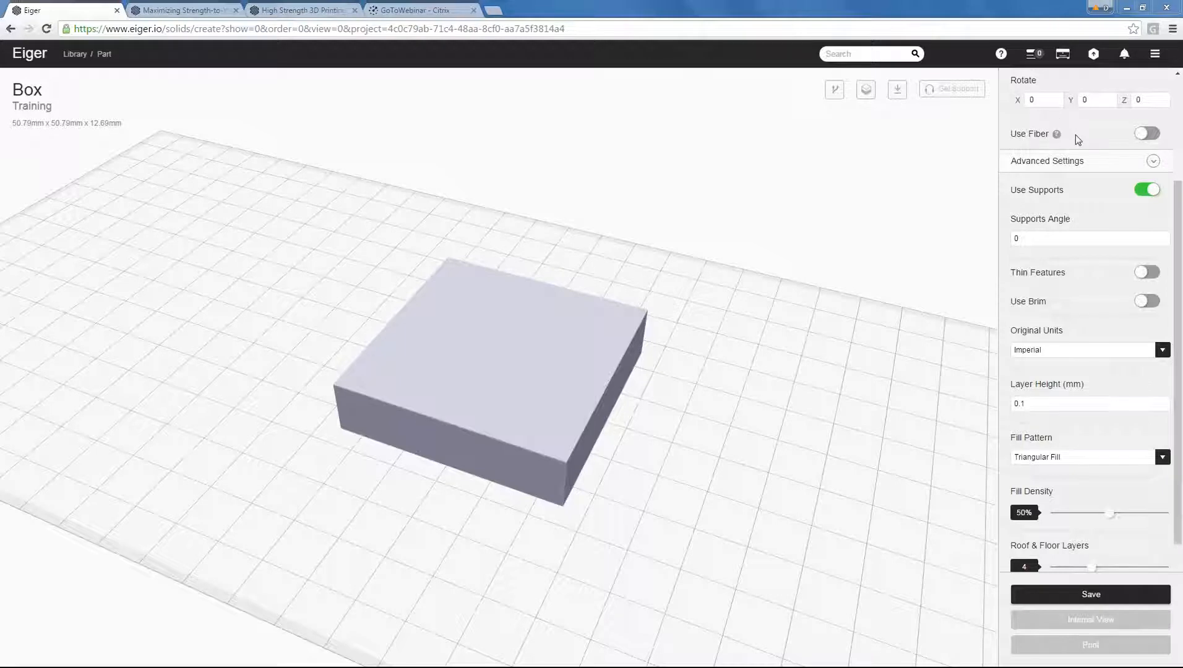
# Rename the imported part as Box - Full Kevlar.
pyautogui.scroll(1, 1091, 137)
pyautogui.scroll(3, 1091, 140)
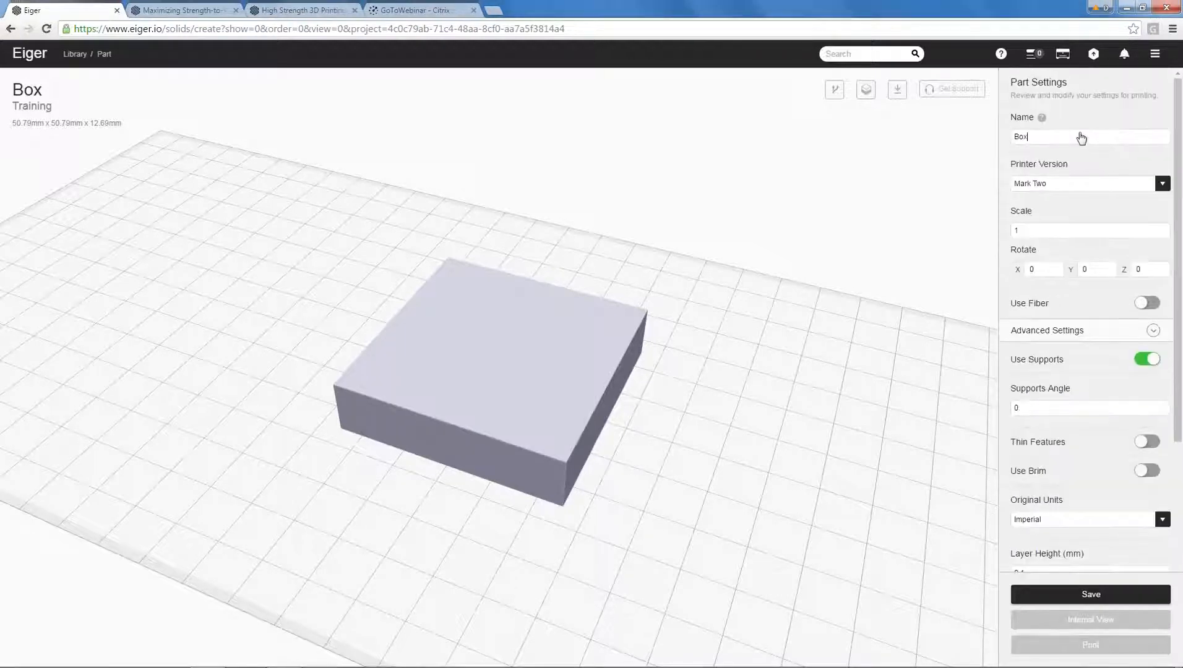
pyautogui.write('Full Kevlar')
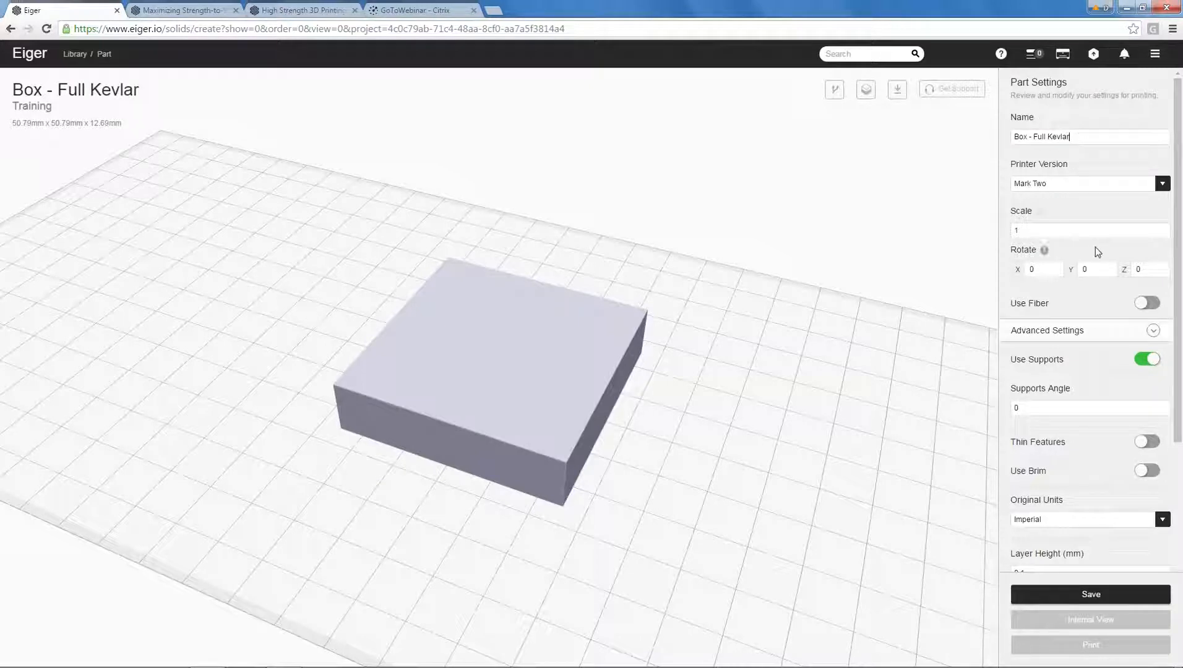
# Enable fiber for the part and raise the fiber layers to the maximum of 120.
pyautogui.moveTo(1178, 372); pyautogui.dragTo(1180, 425)
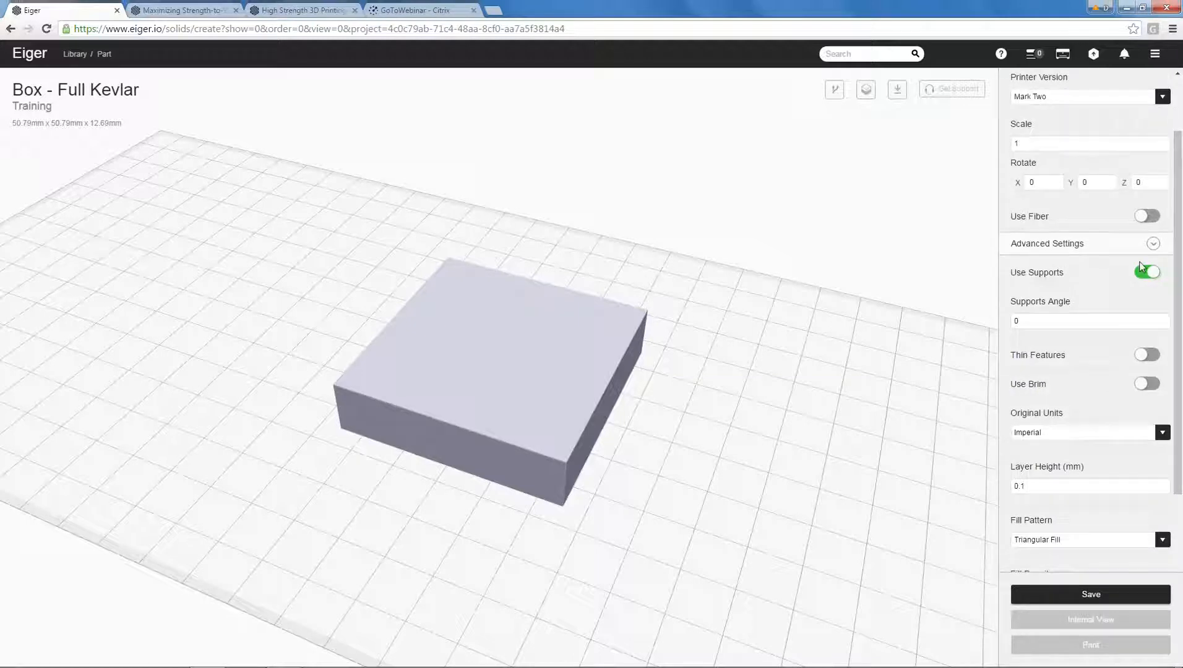
pyautogui.click(1150, 218)
pyautogui.moveTo(1171, 373)
pyautogui.mouseDown()
pyautogui.moveTo(1172, 398)
pyautogui.moveTo(1165, 388)
pyautogui.mouseUp()
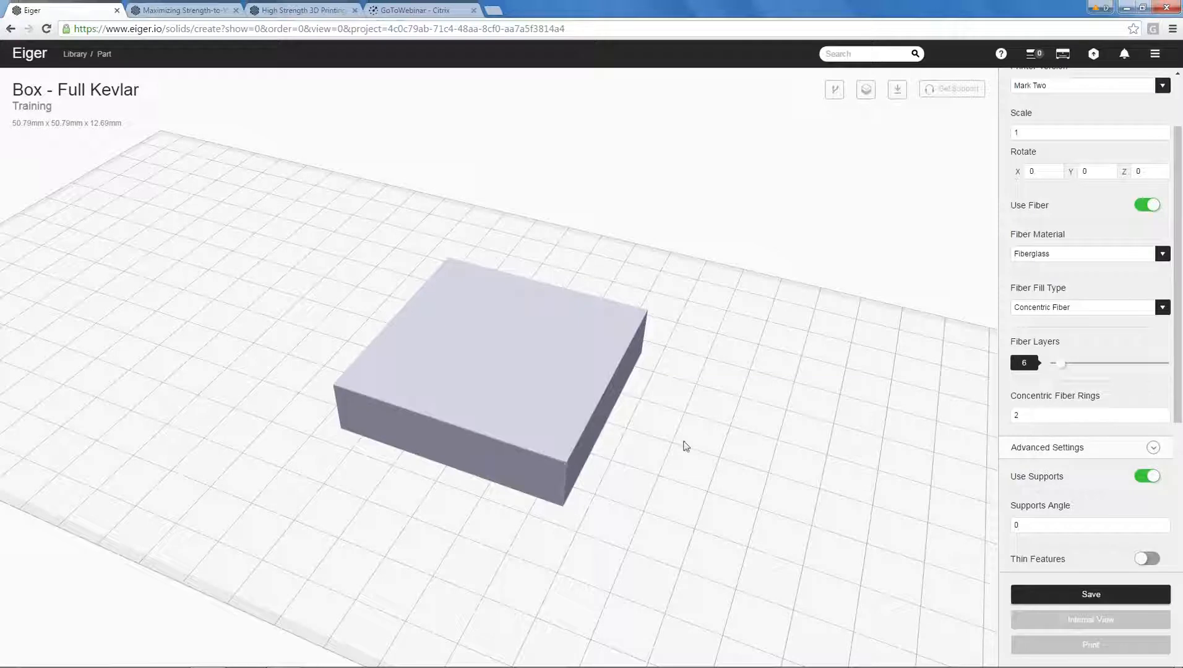
pyautogui.moveTo(1062, 364); pyautogui.dragTo(1173, 369)
pyautogui.scroll(2, 599, 461)
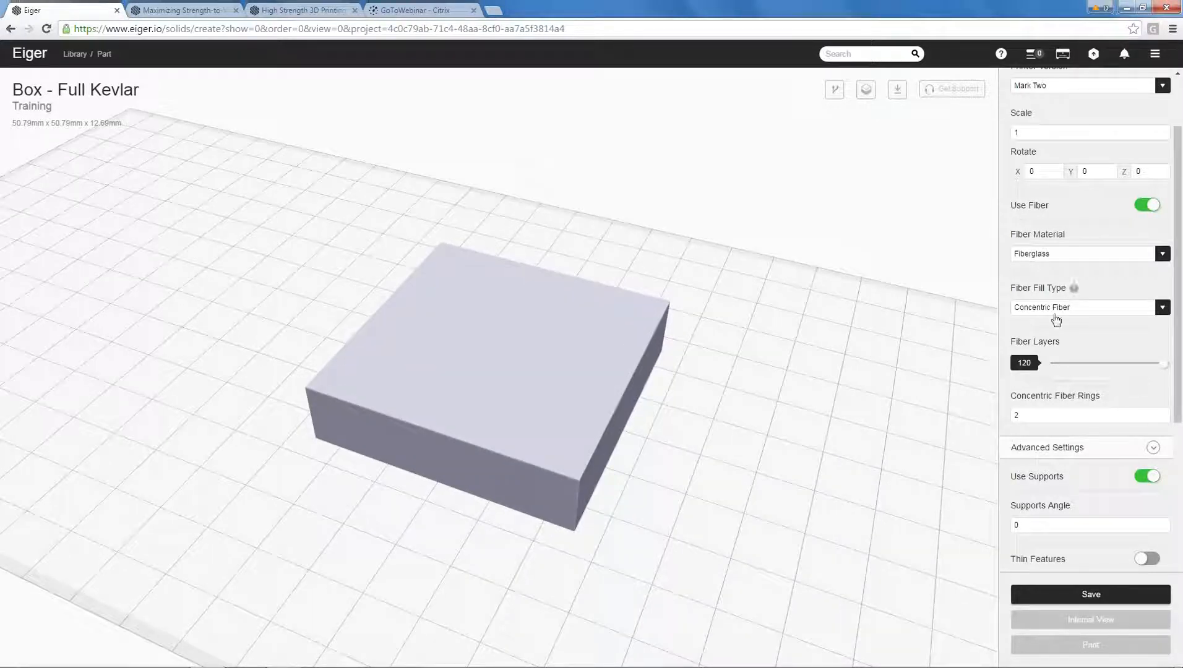
# Set the part's concentric fiber rings to 1000.
pyautogui.doubleClick(1029, 419)
pyautogui.write('1000')
pyautogui.press('Tab')
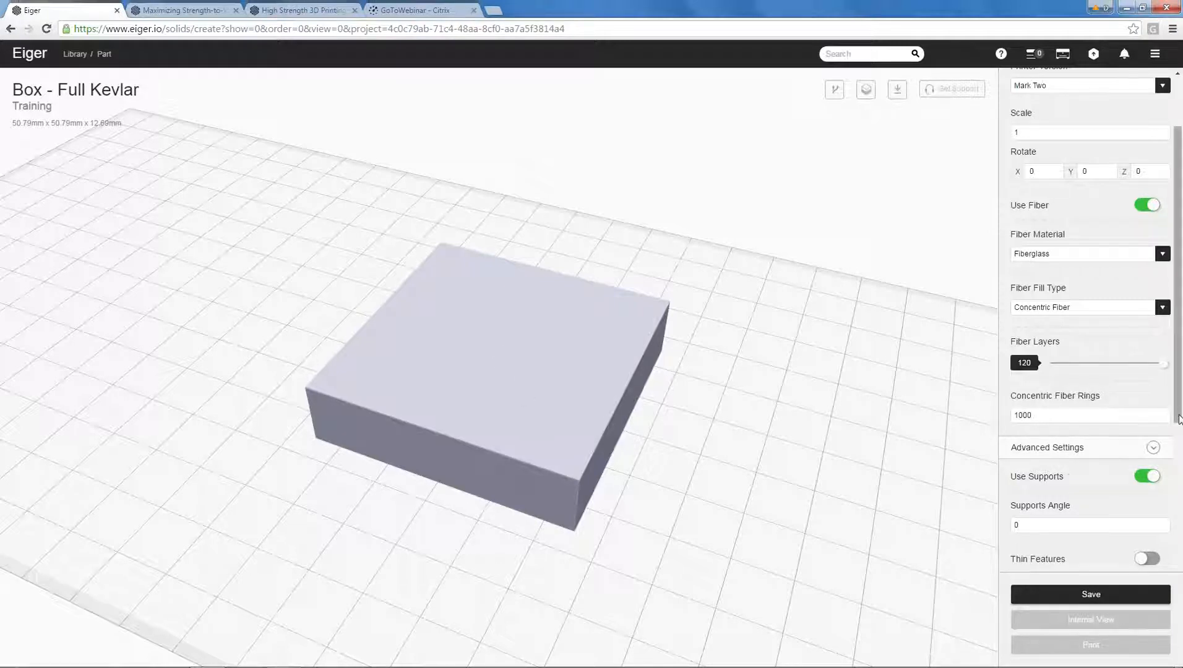
pyautogui.scroll(-2, 1180, 419)
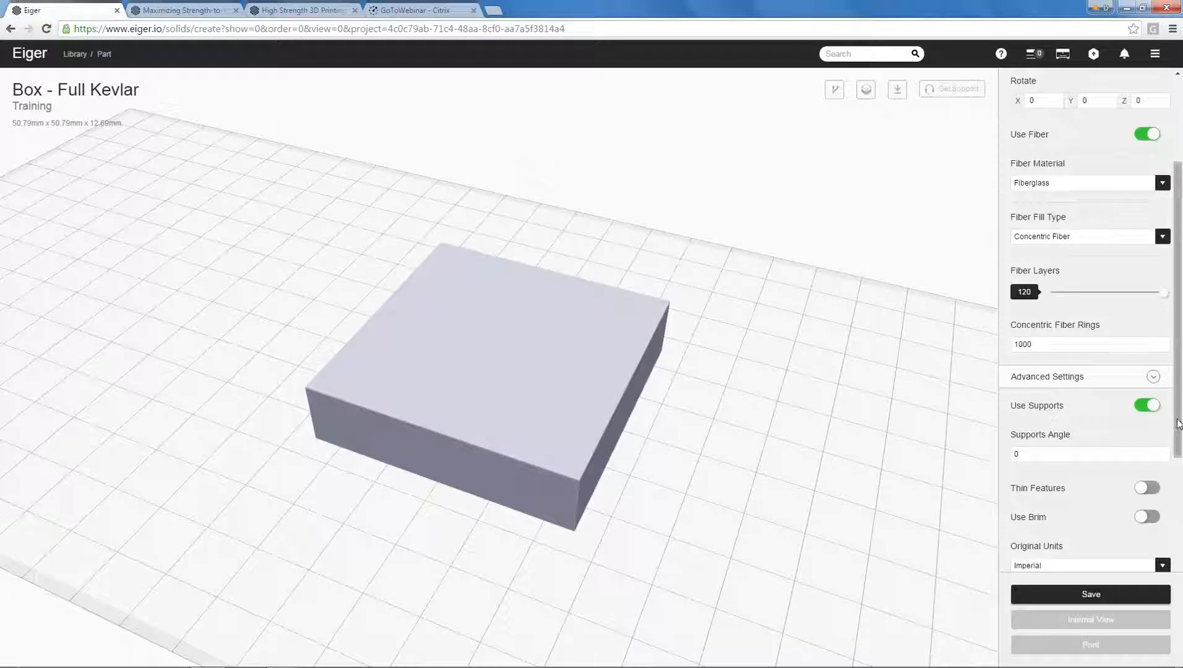
# Set the part's fill pattern to Rectangular Fill and its fill density to 100%, and save the part.
pyautogui.scroll(-3, 1180, 424)
pyautogui.moveTo(827, 470); pyautogui.dragTo(840, 456)
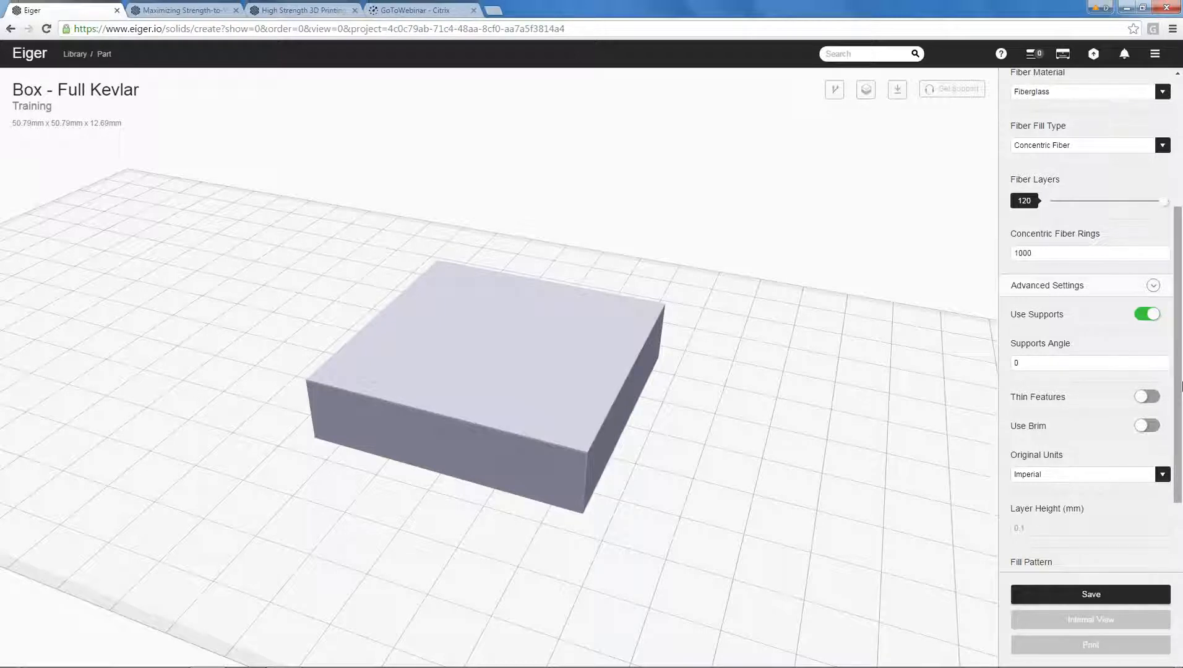
pyautogui.scroll(-2, 1182, 387)
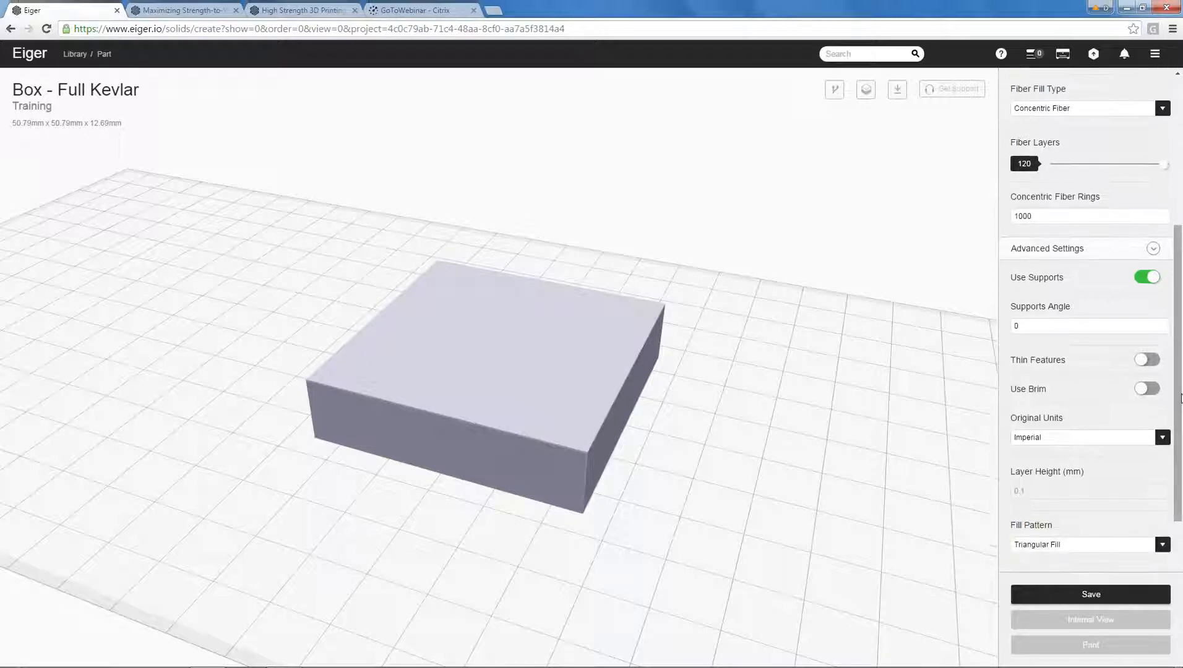
pyautogui.scroll(-5, 1182, 416)
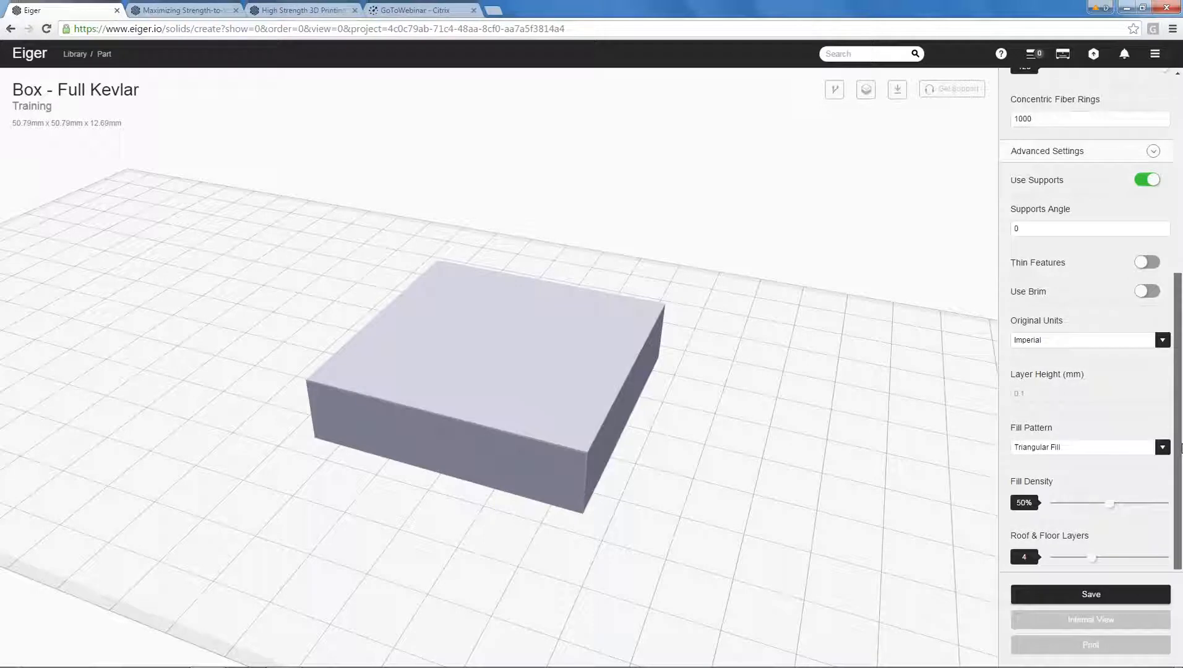
pyautogui.moveTo(1182, 461); pyautogui.dragTo(1182, 511)
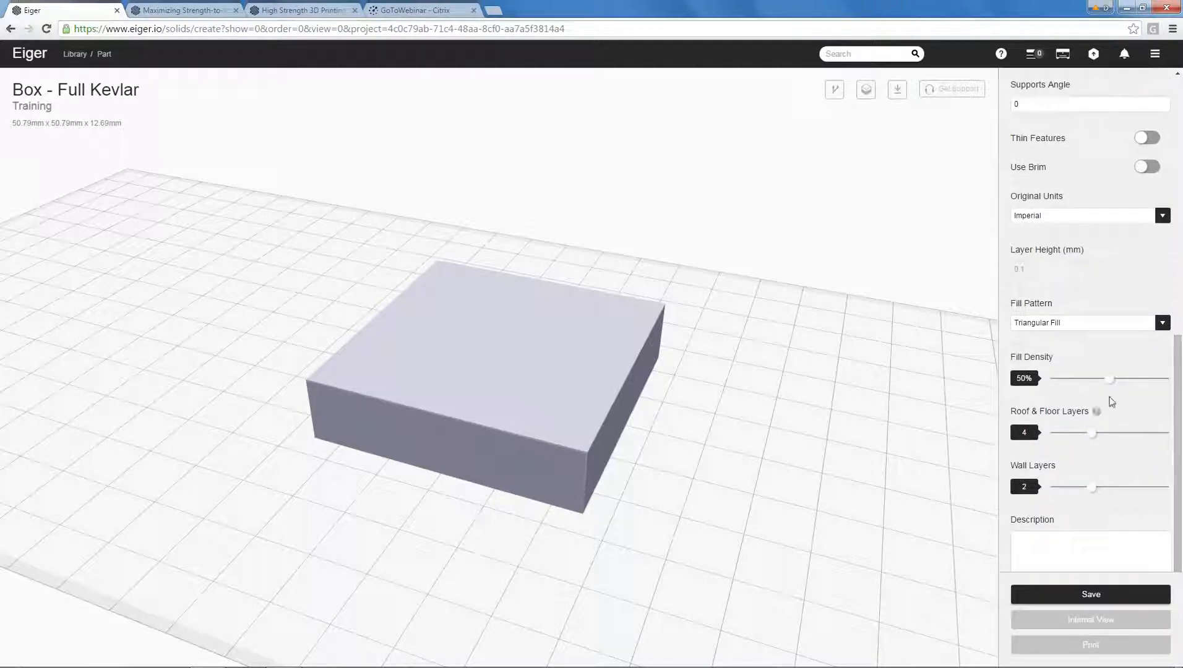
pyautogui.click(1064, 323)
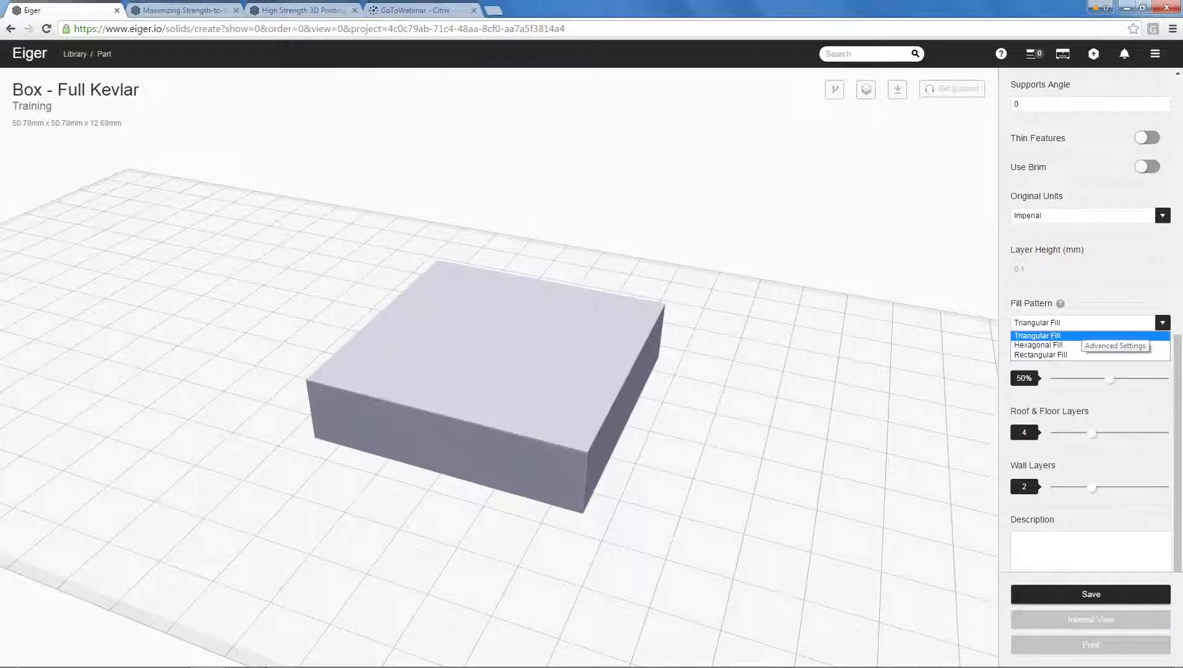
pyautogui.click(1080, 354)
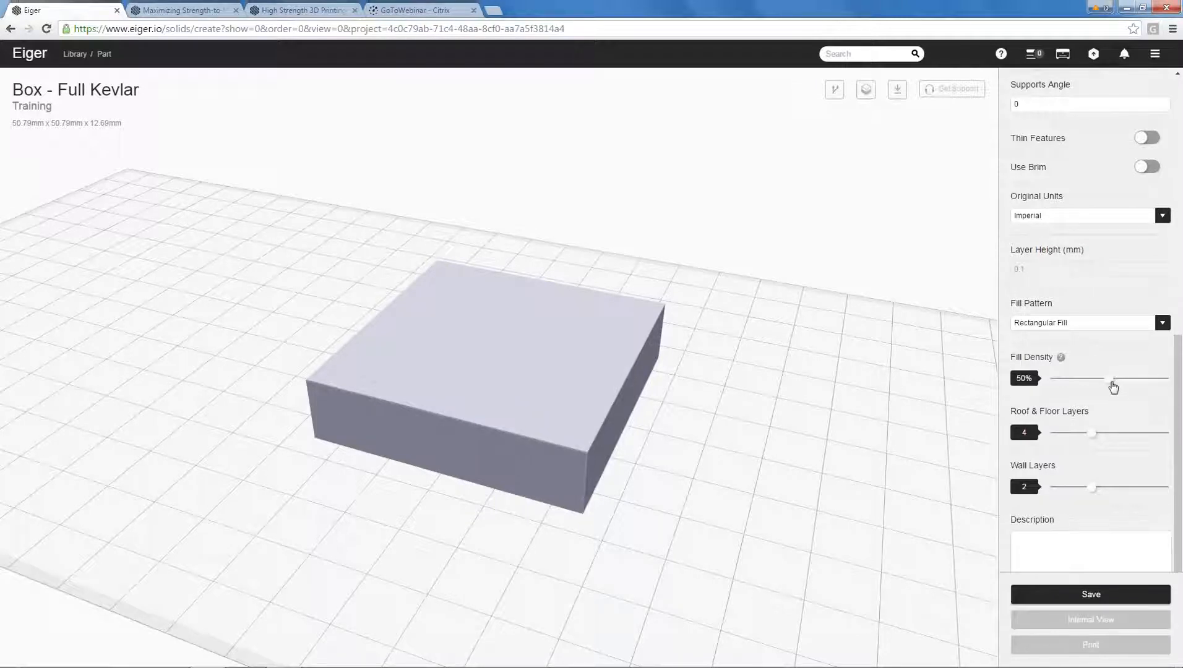
pyautogui.moveTo(1112, 385); pyautogui.dragTo(1167, 385)
pyautogui.click(1063, 595)
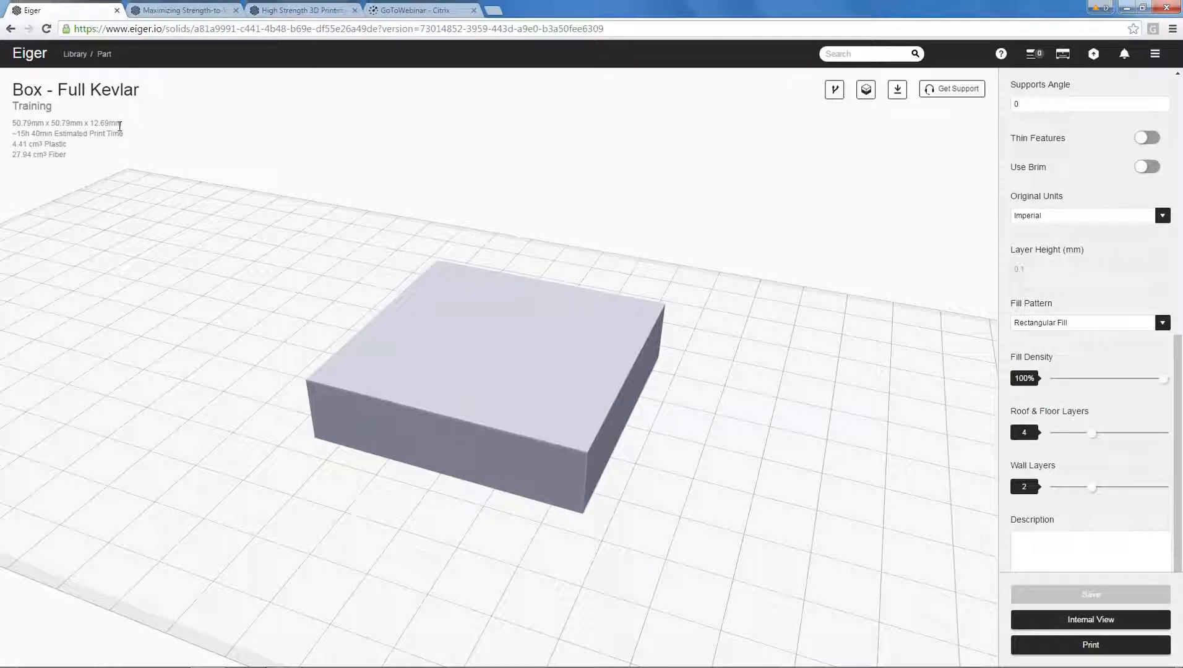
# Review the saved part's dimensions, print time and material volumes, and inspect its fiberglass layup in the internal view.
pyautogui.moveTo(13, 123); pyautogui.dragTo(135, 135)
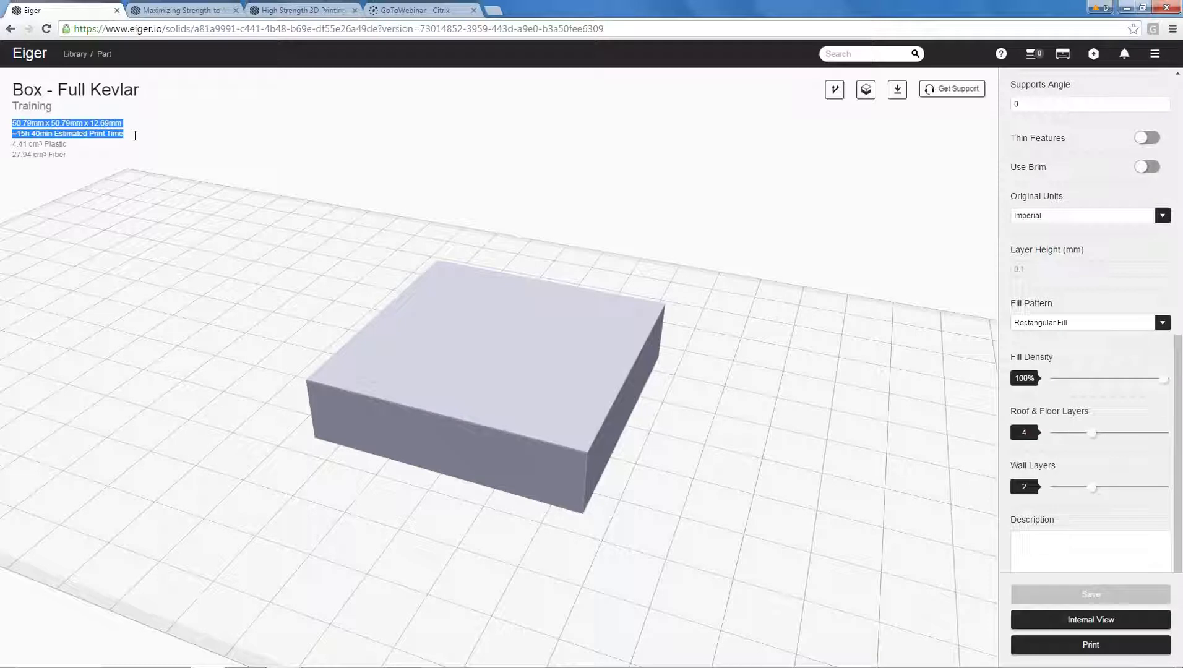
pyautogui.moveTo(137, 137); pyautogui.dragTo(137, 142)
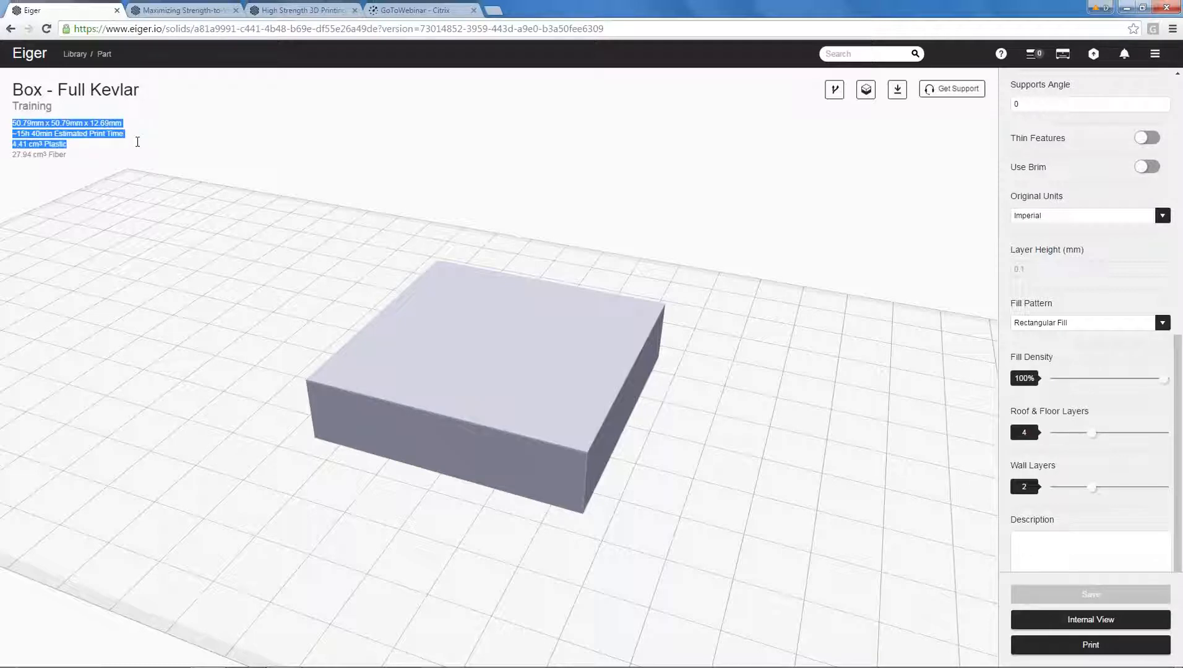
pyautogui.moveTo(137, 142); pyautogui.dragTo(118, 155)
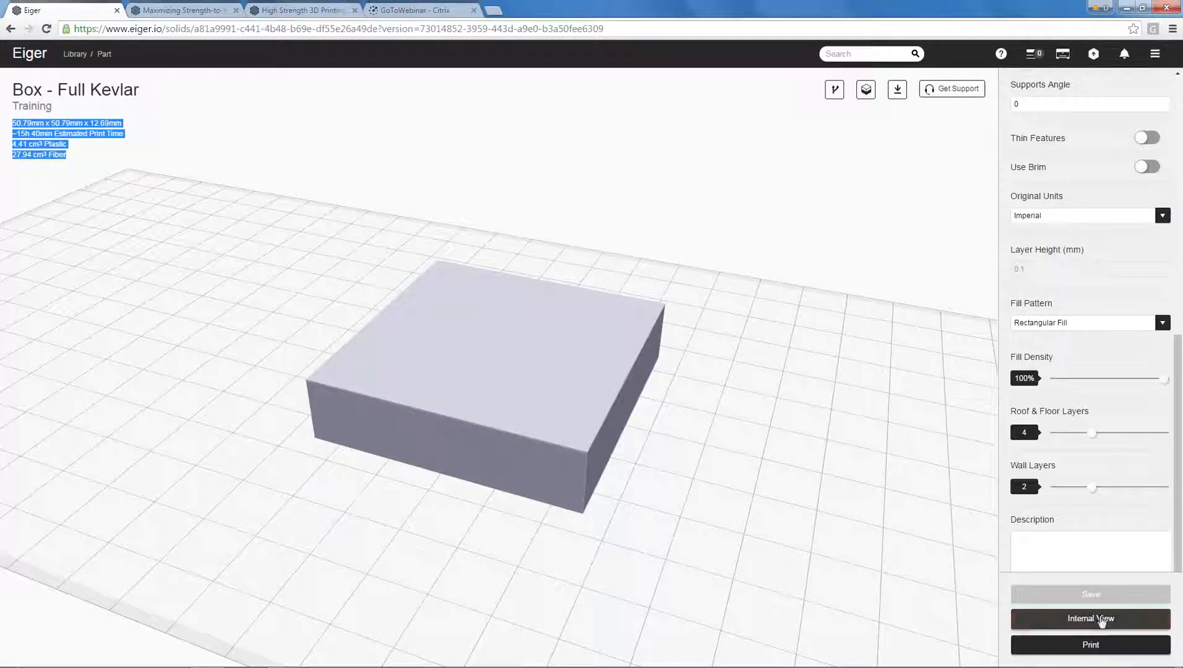
pyautogui.click(1101, 619)
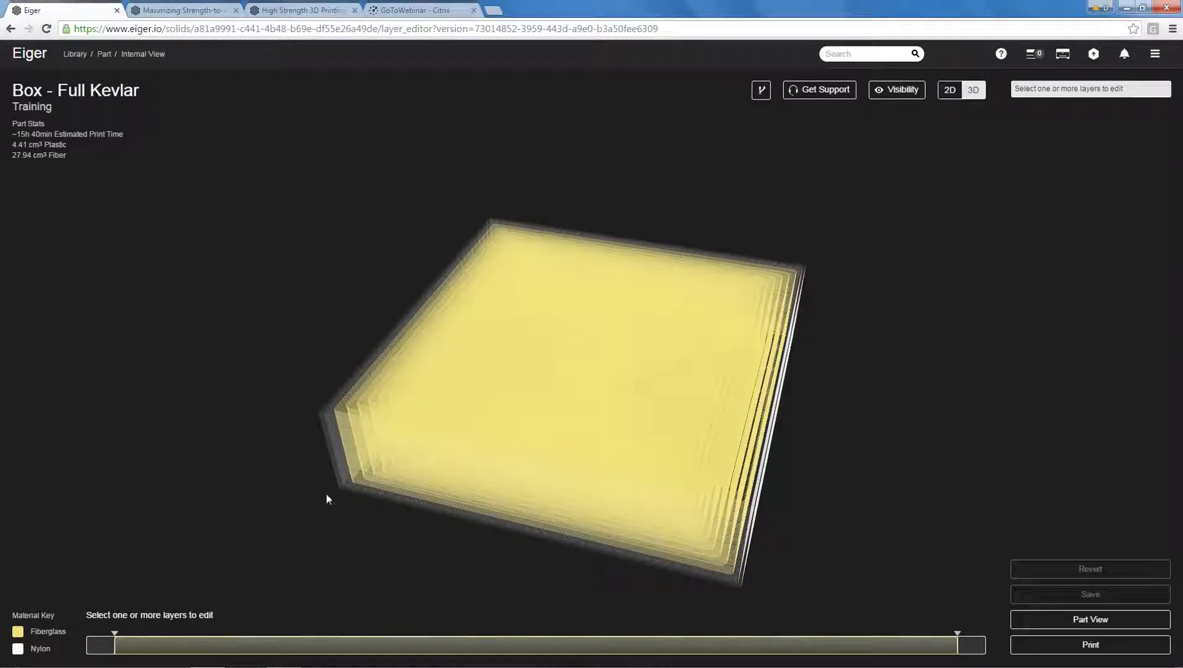
pyautogui.moveTo(1051, 384); pyautogui.dragTo(827, 373)
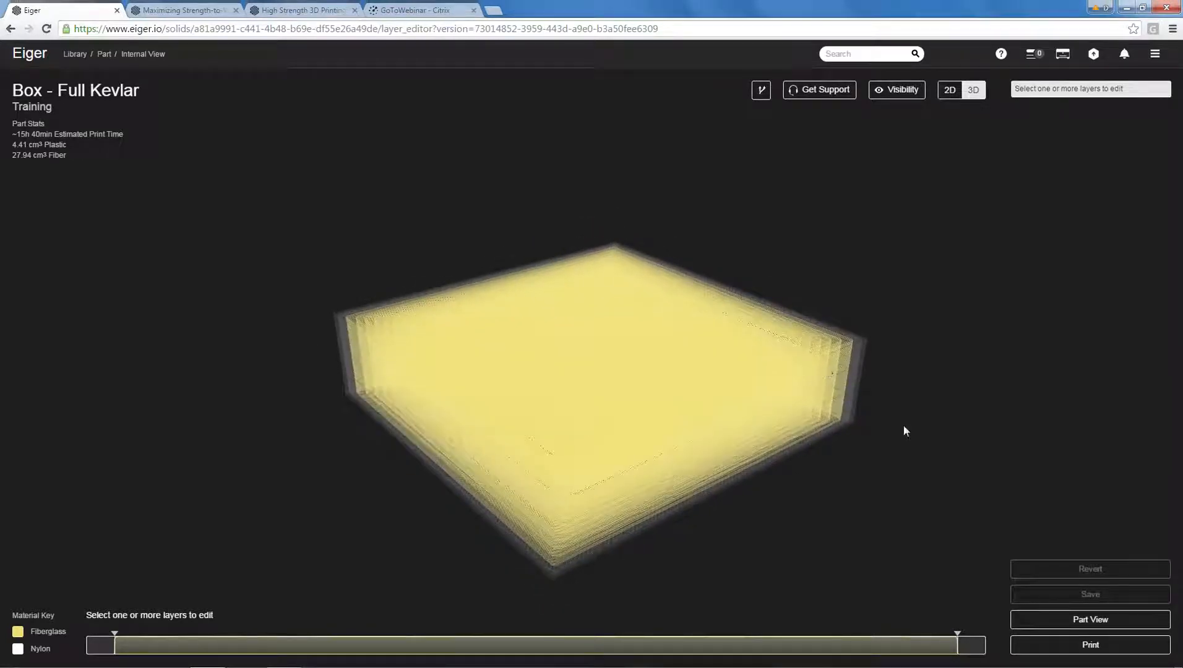
pyautogui.moveTo(967, 417); pyautogui.dragTo(916, 490)
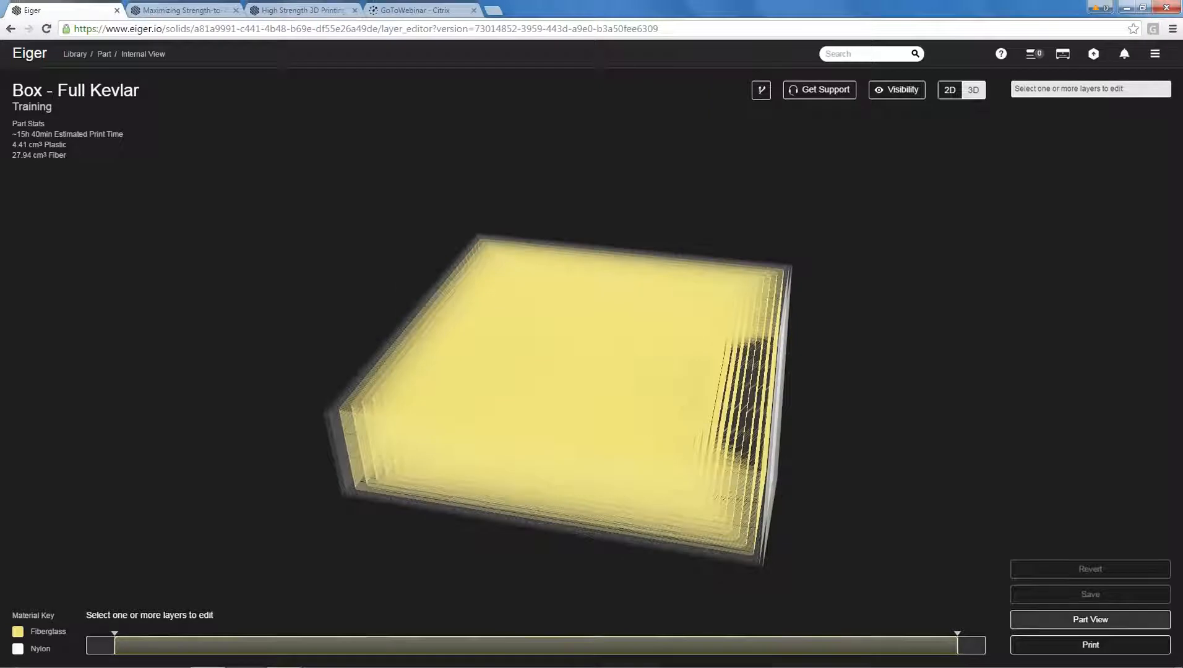
# Return to the part settings, change the fiber material to Kevlar and save the part.
pyautogui.click(1091, 620)
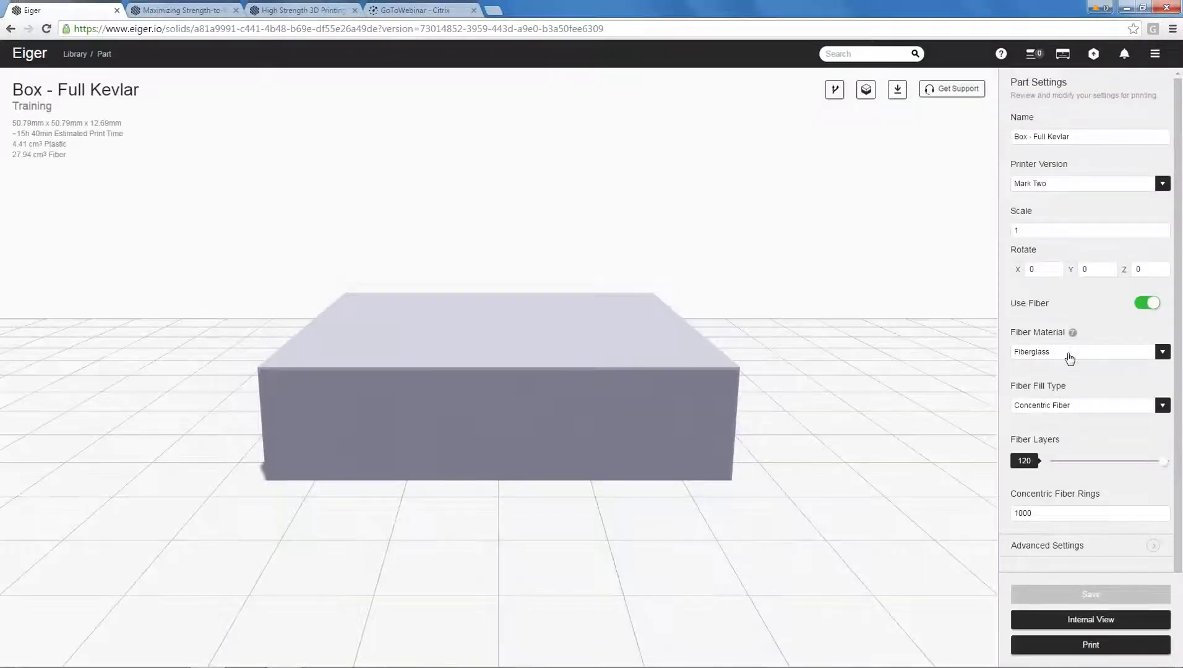
pyautogui.click(1068, 354)
pyautogui.click(1058, 383)
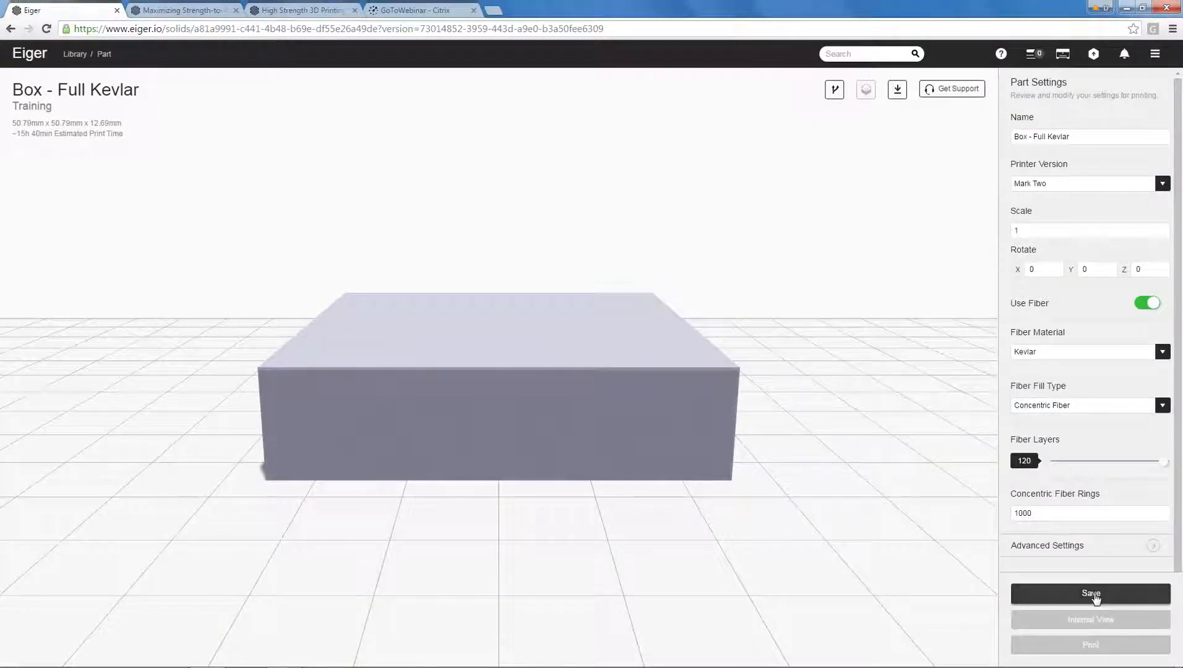
pyautogui.click(1090, 594)
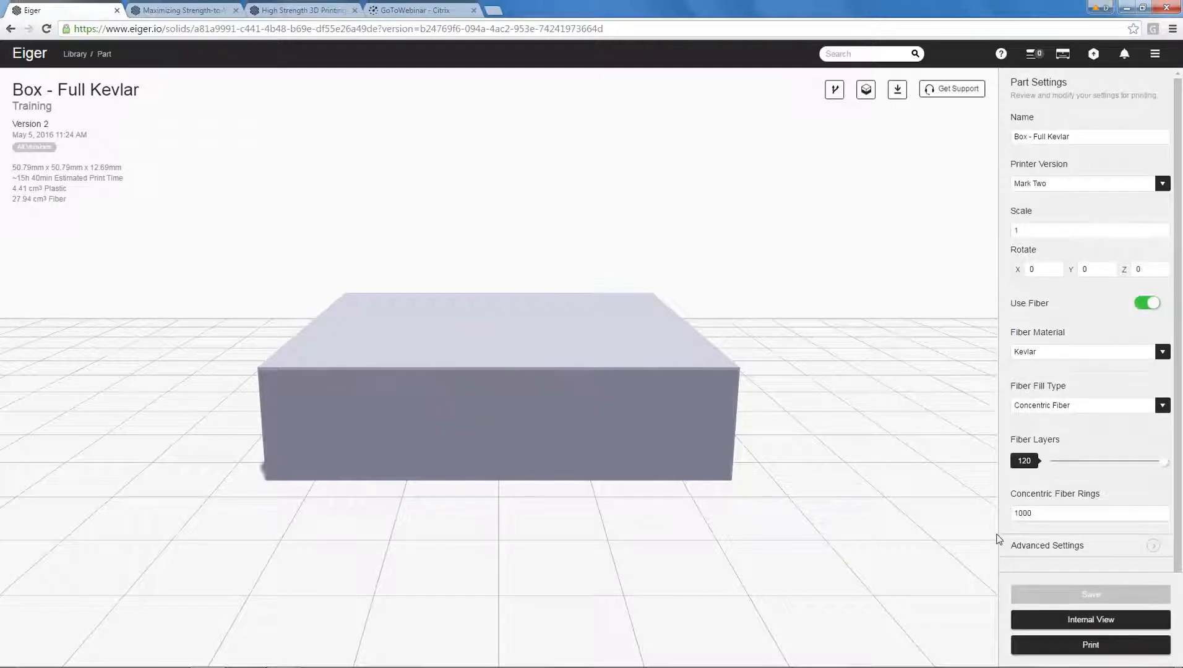
# Inspect the Kevlar layers in the 3D internal view and the concentric fiber paths of layers 5 to 11 in 2D.
pyautogui.click(1062, 618)
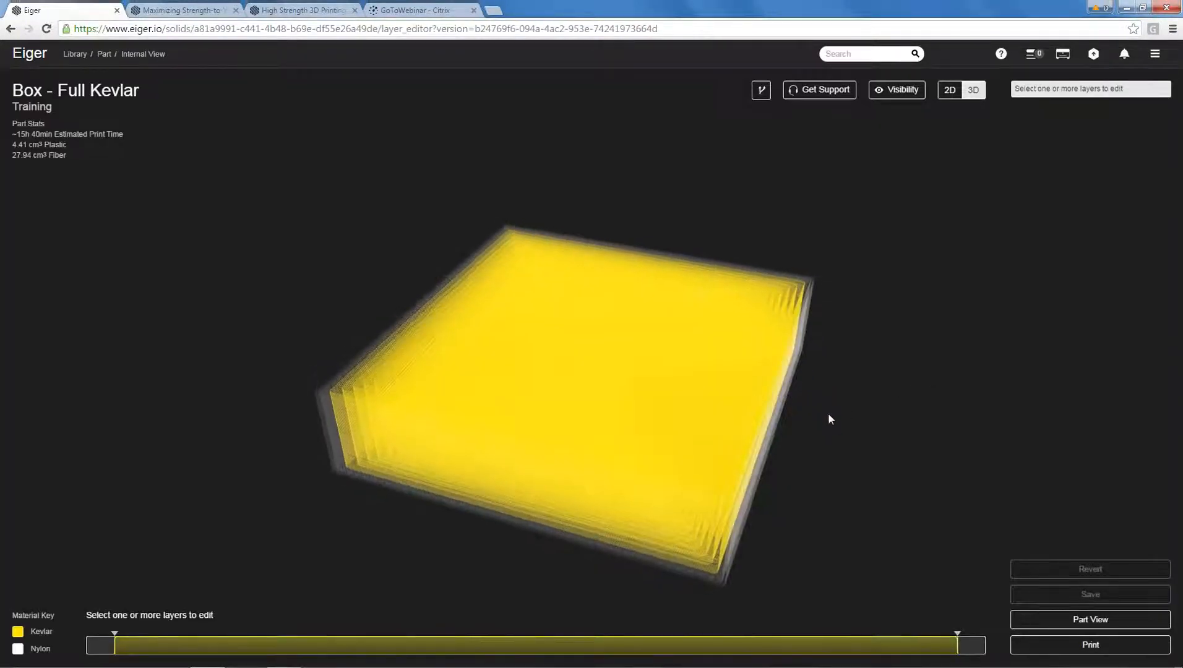
pyautogui.click(518, 645)
pyautogui.moveTo(837, 468); pyautogui.dragTo(772, 455)
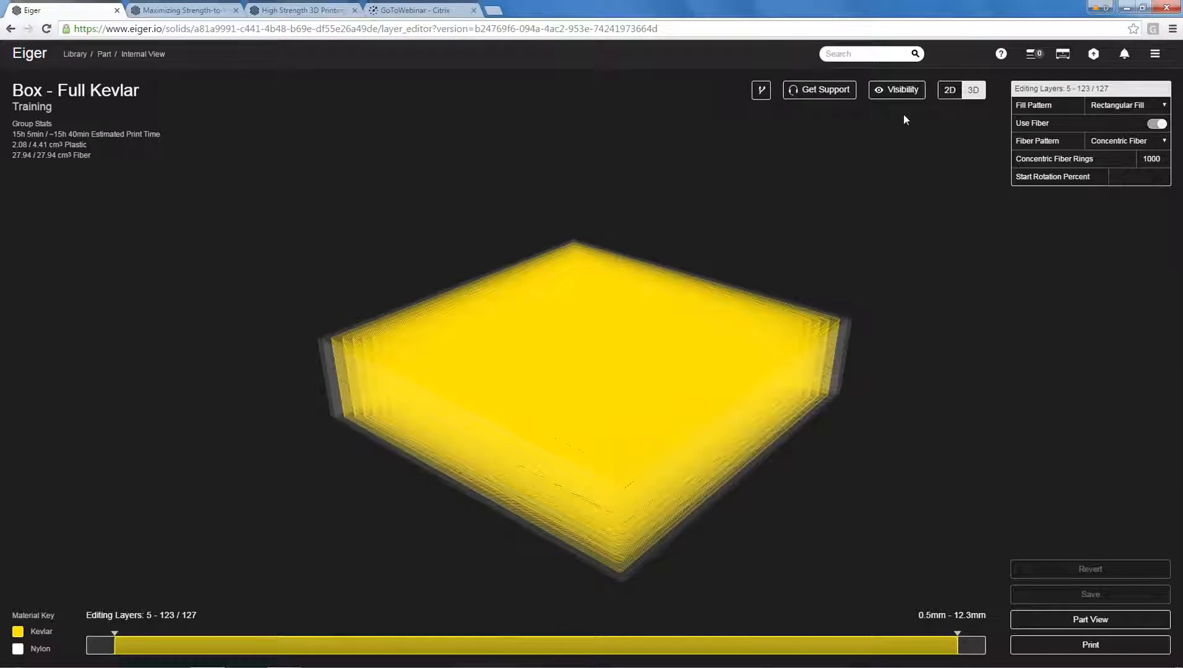
pyautogui.click(950, 91)
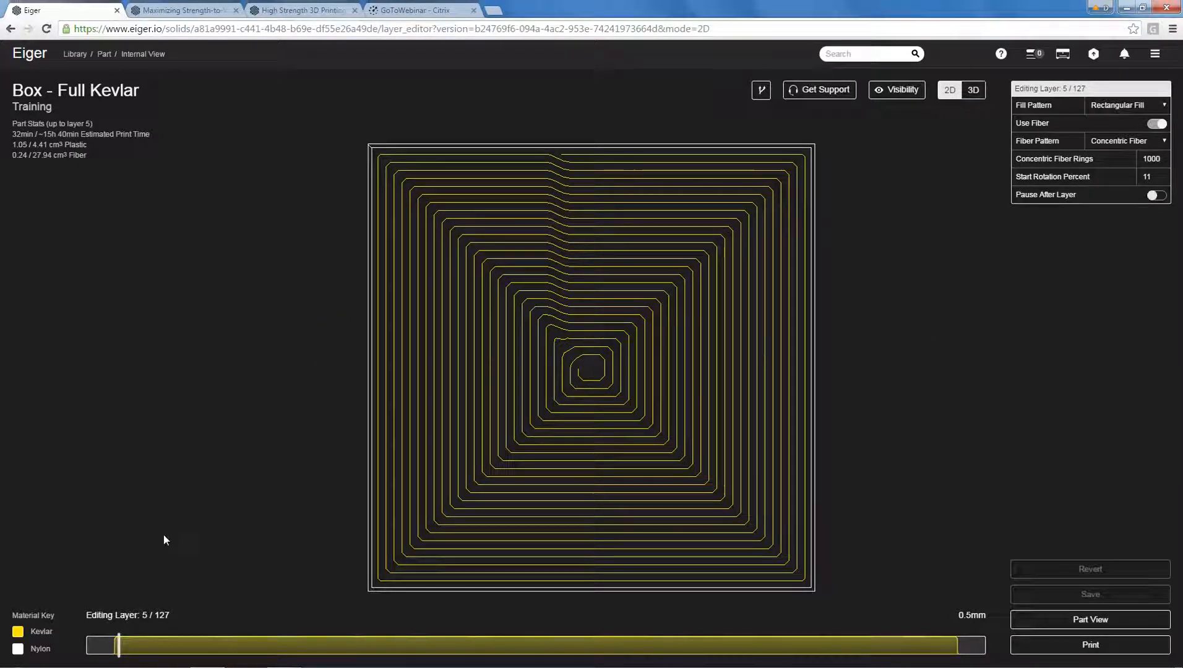
pyautogui.moveTo(119, 646)
pyautogui.mouseDown()
pyautogui.moveTo(900, 657)
pyautogui.moveTo(935, 646)
pyautogui.moveTo(404, 657)
pyautogui.moveTo(161, 647)
pyautogui.mouseUp()
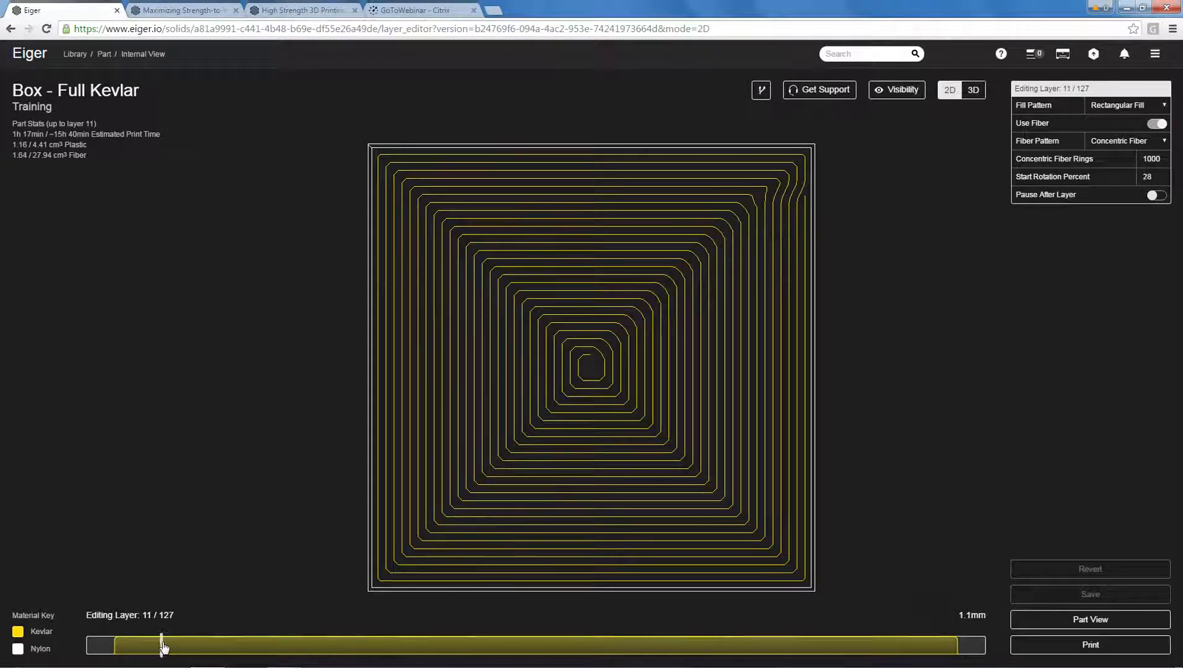
pyautogui.click(973, 90)
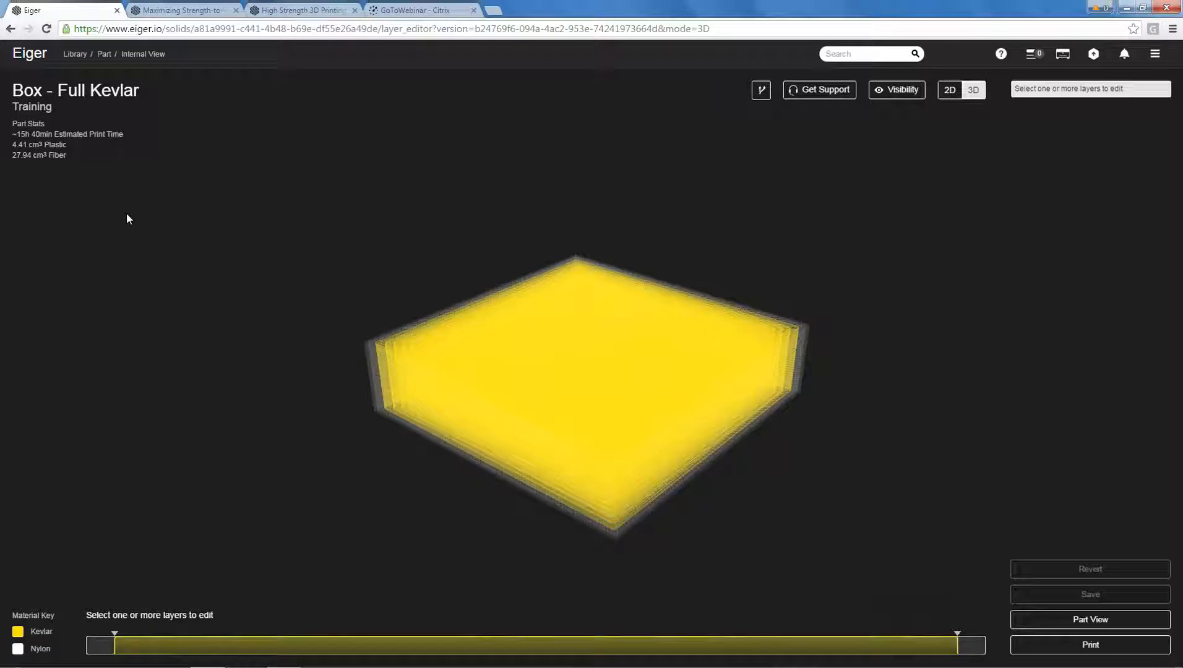
# Go to layer 68 in the 2D internal view, enable a pause after that layer and save the change.
pyautogui.click(950, 90)
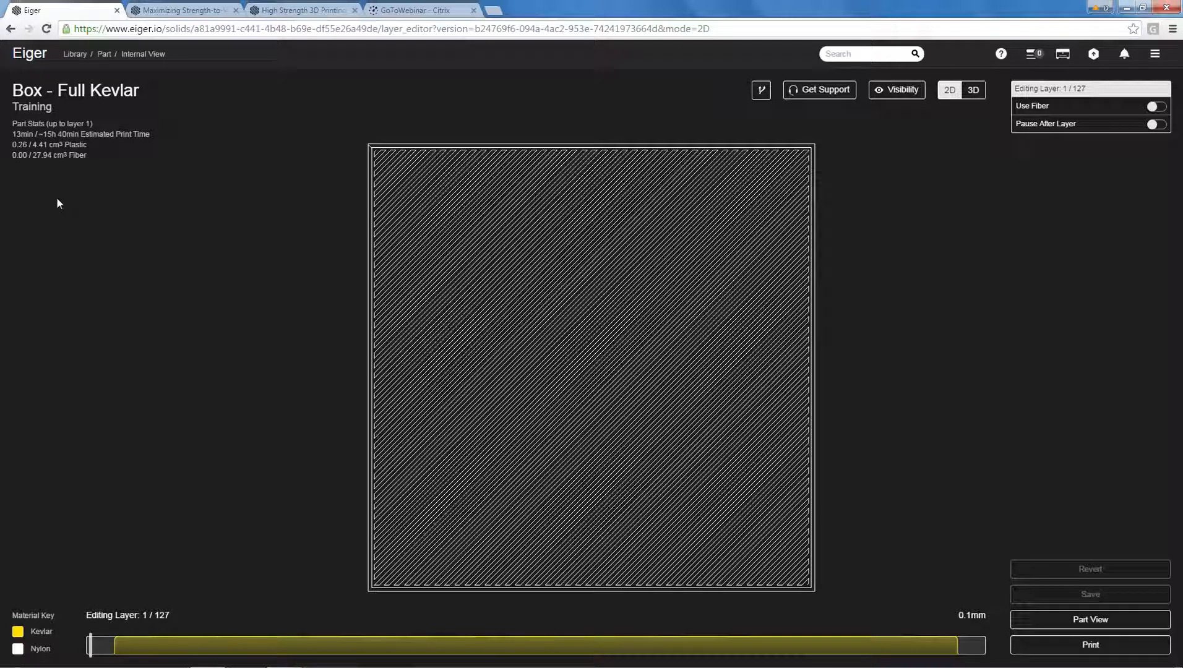
pyautogui.scroll(-2, 499, 277)
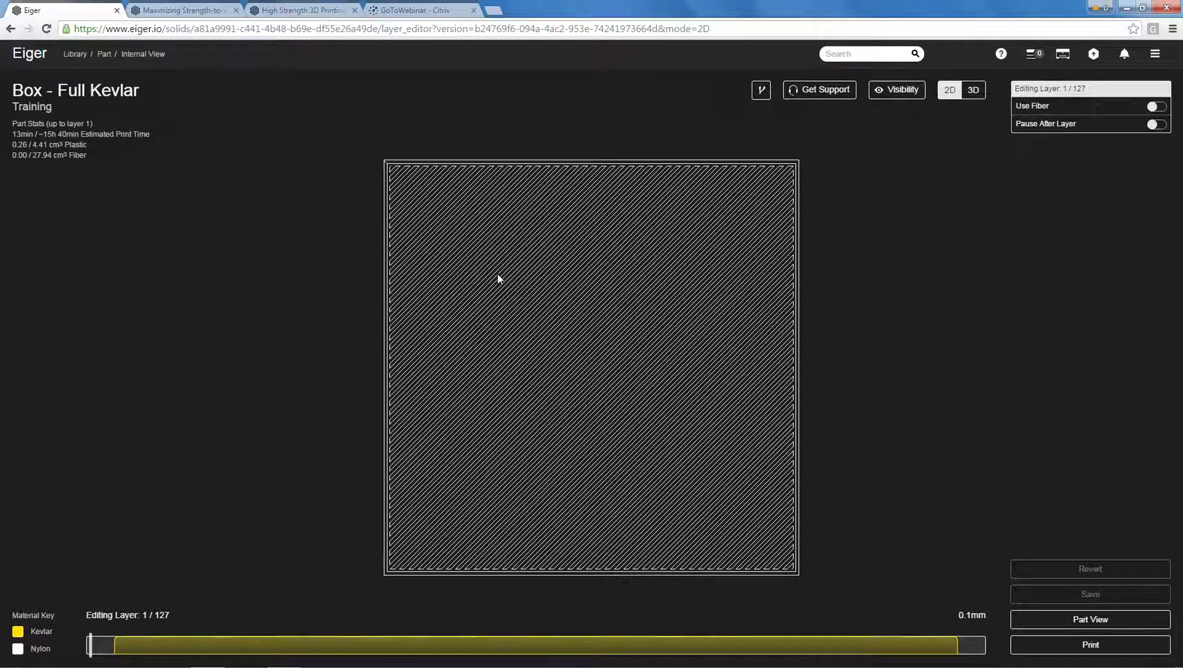
pyautogui.moveTo(97, 647); pyautogui.dragTo(566, 648)
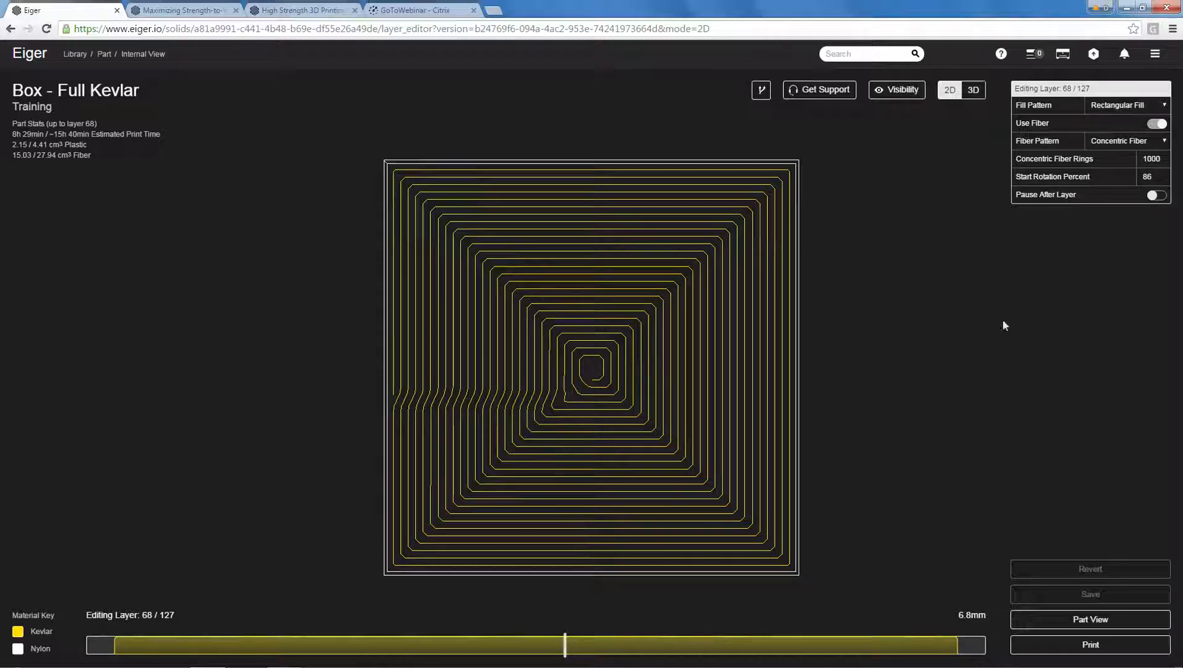
pyautogui.click(1111, 199)
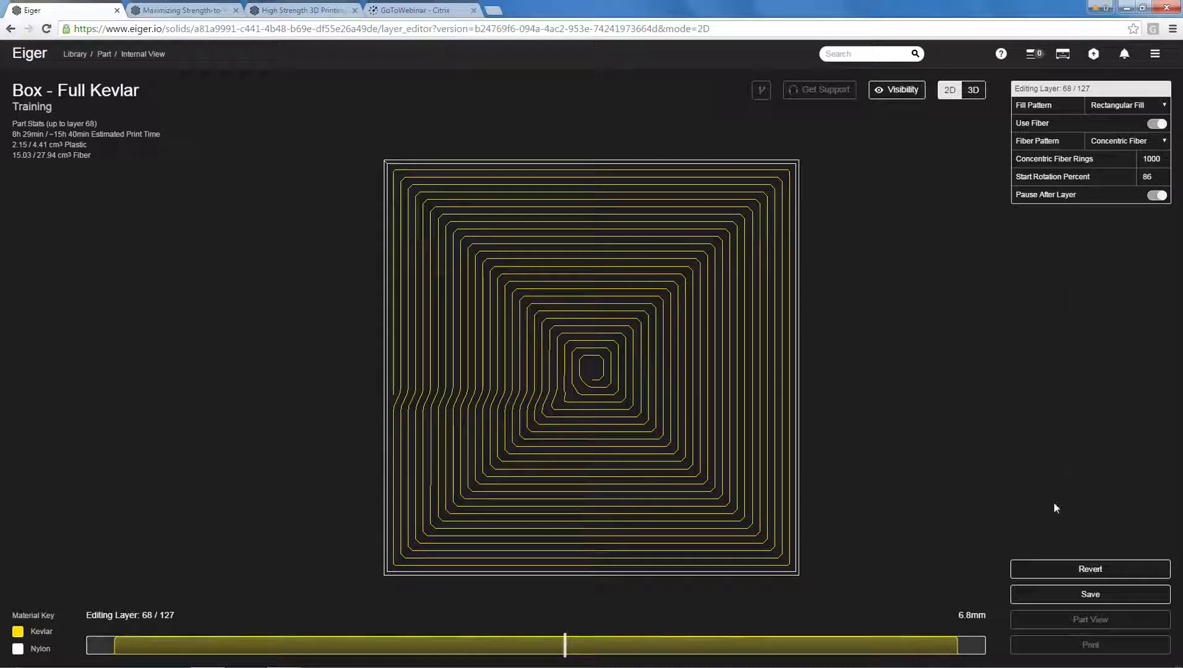
pyautogui.click(1092, 595)
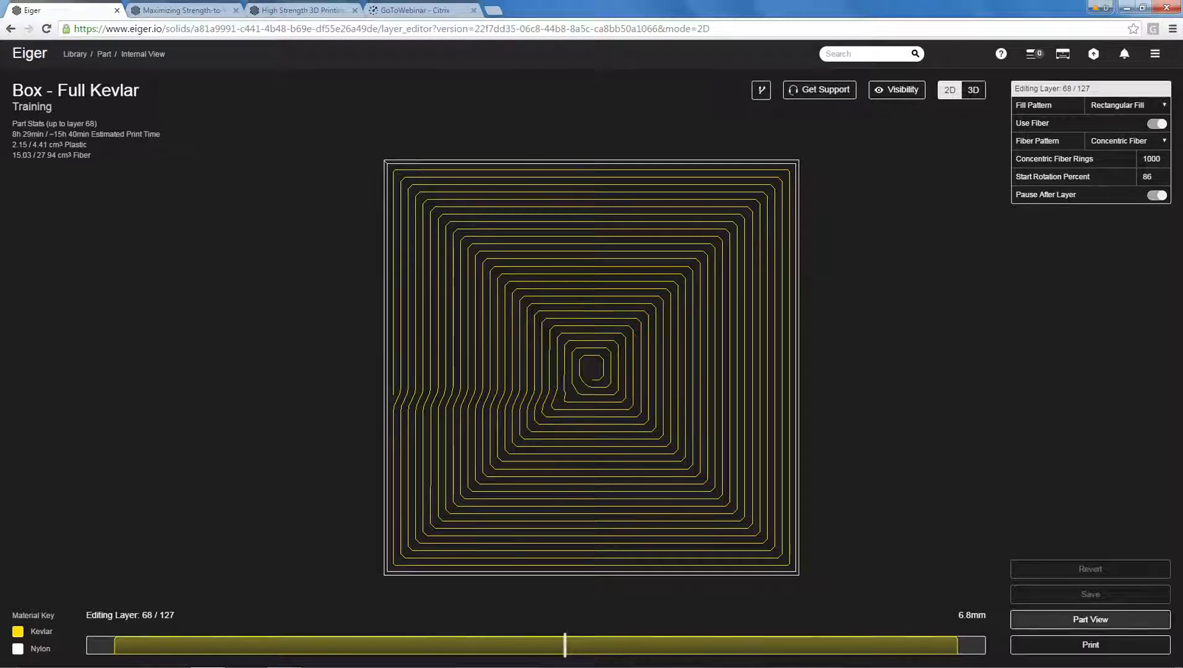
# Create a print build from the Box - Full Kevlar part and look over its placement on the print bed.
pyautogui.click(1093, 622)
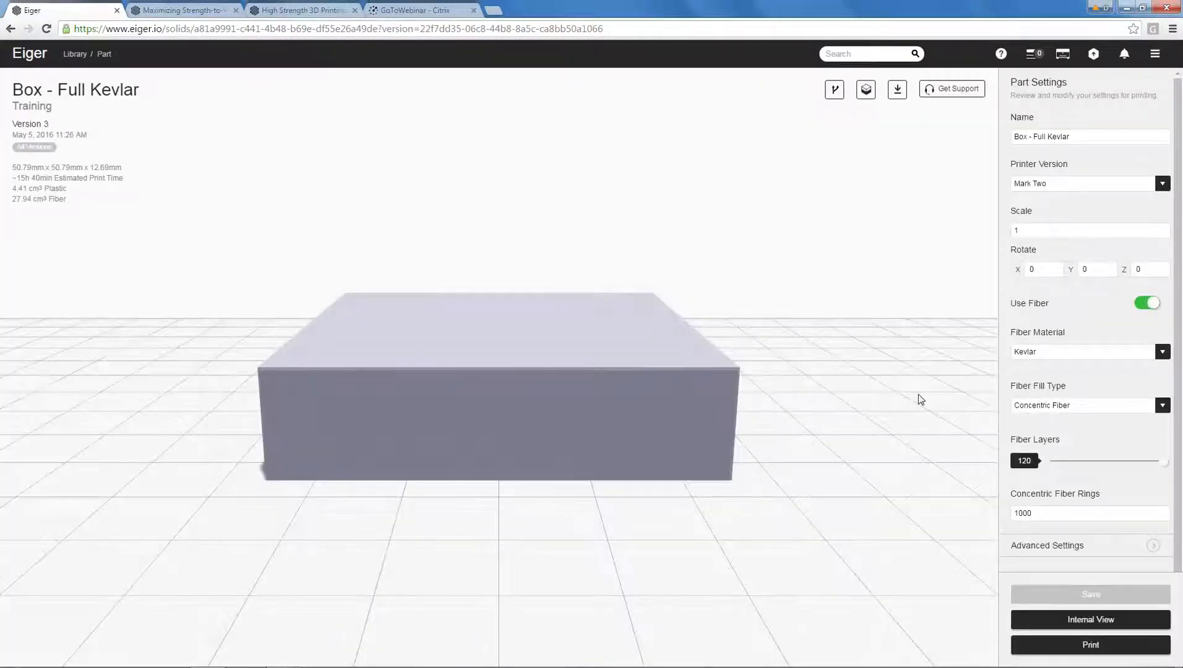
pyautogui.click(1081, 646)
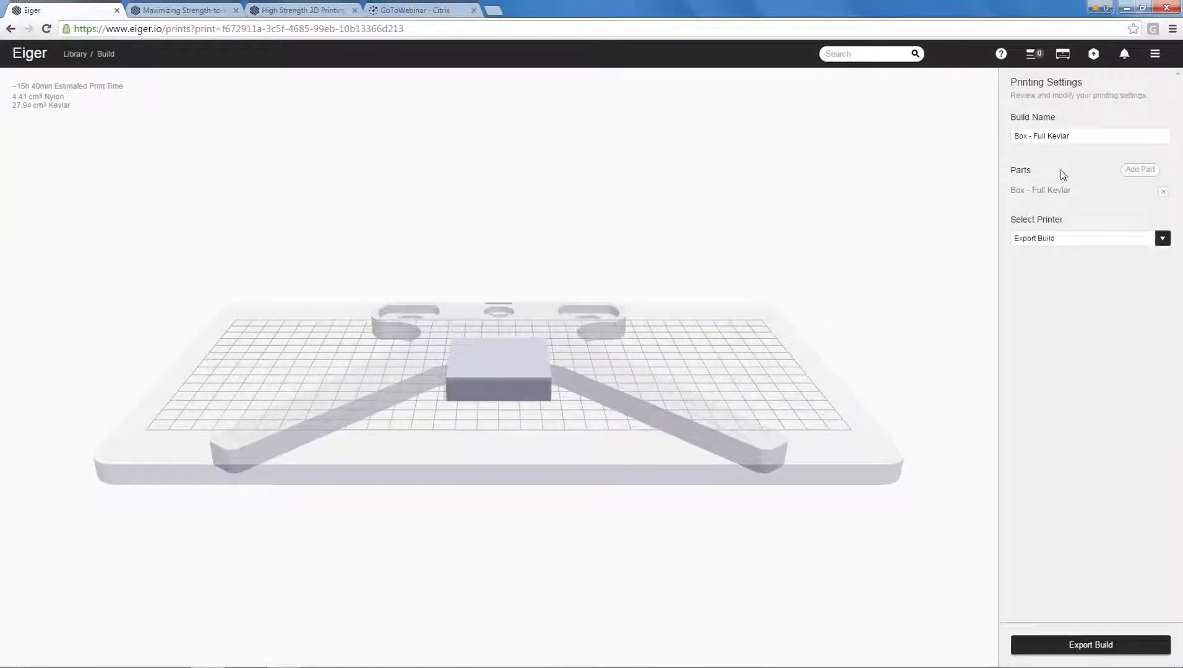
pyautogui.moveTo(859, 287); pyautogui.dragTo(822, 298)
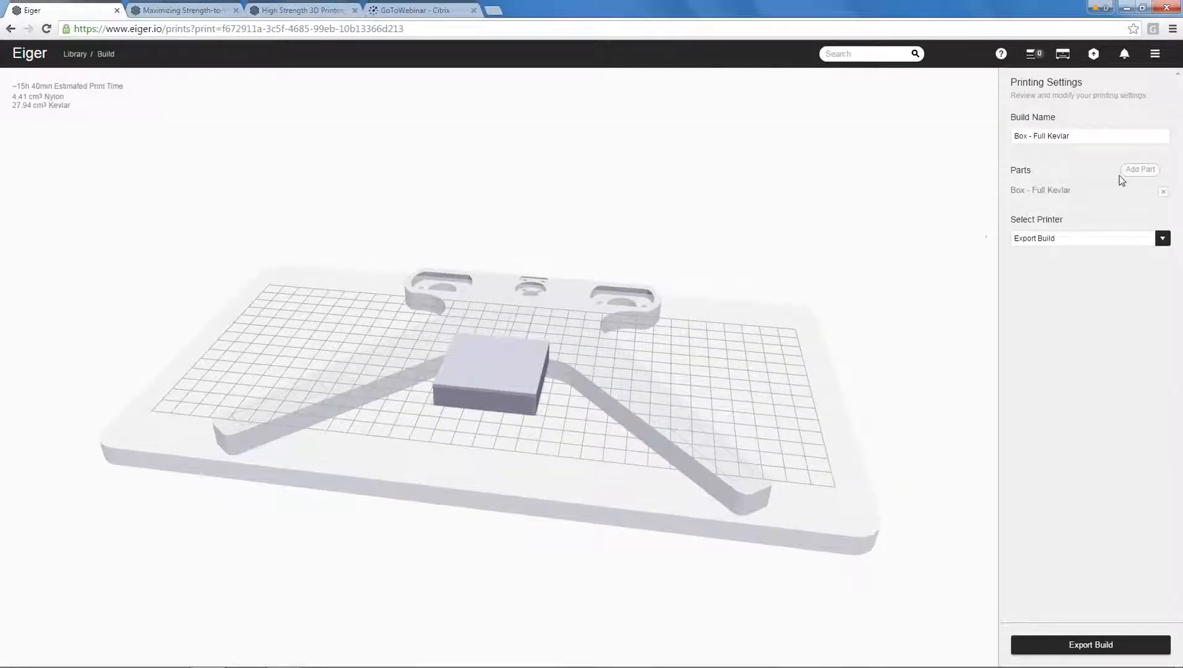
# Add two more copies of Box - Full Kevlar to the build and check their arrangement on the bed.
pyautogui.click(1140, 170)
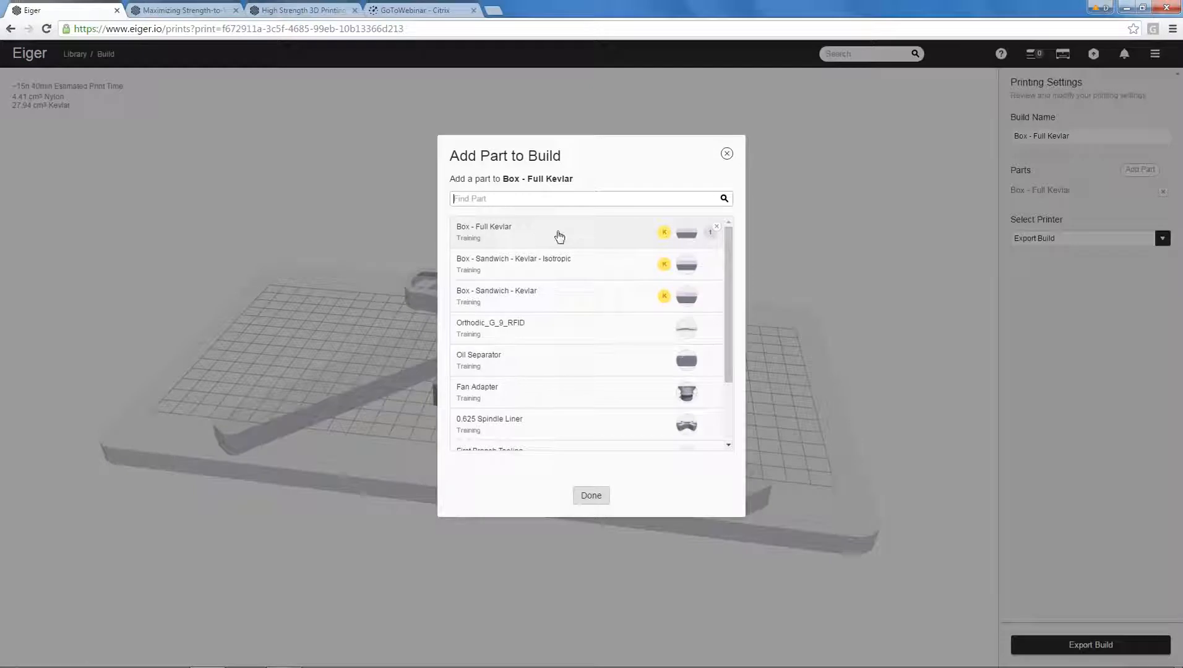
pyautogui.click(585, 237)
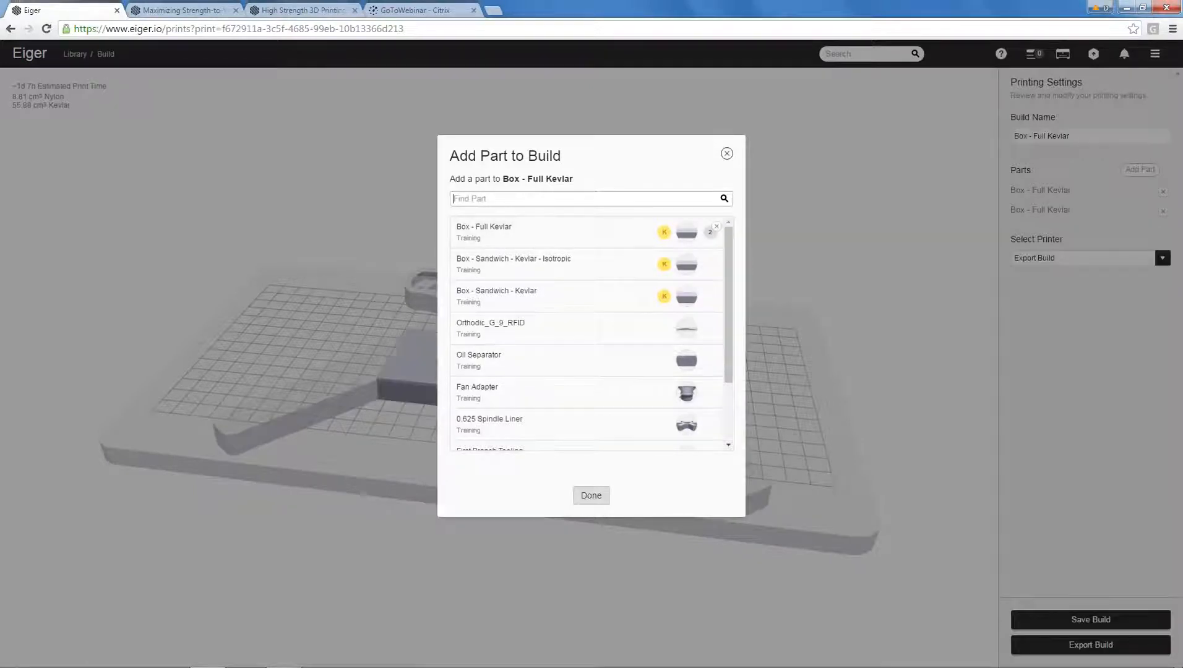
pyautogui.click(612, 230)
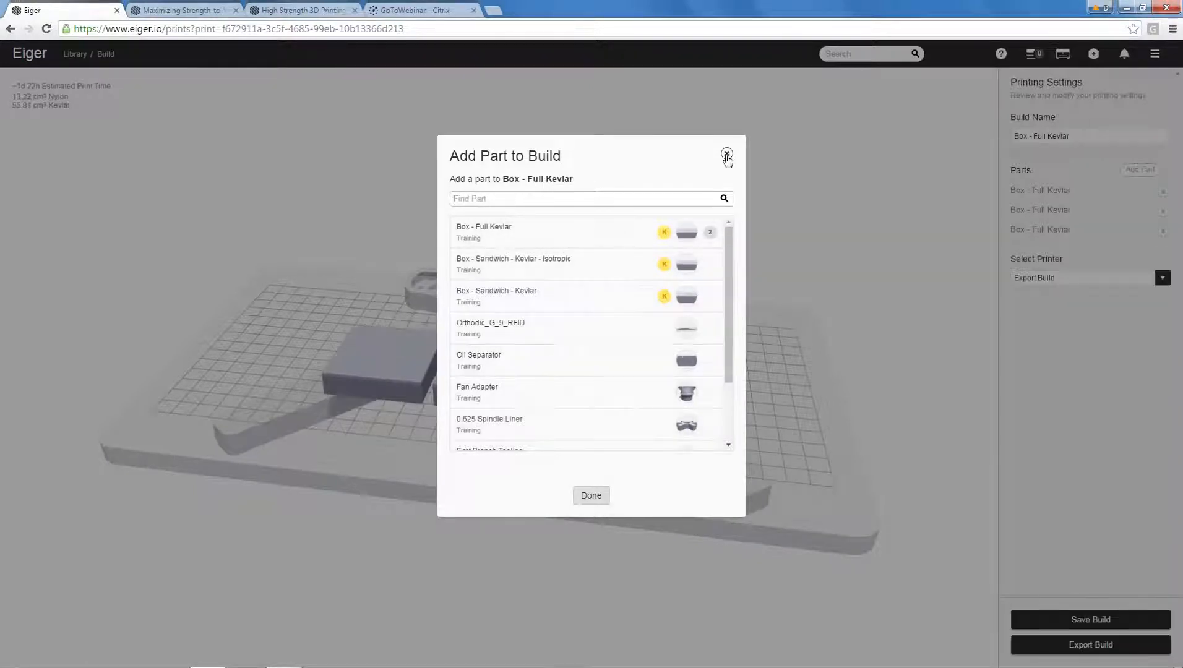
pyautogui.click(726, 154)
pyautogui.moveTo(766, 467); pyautogui.dragTo(731, 511)
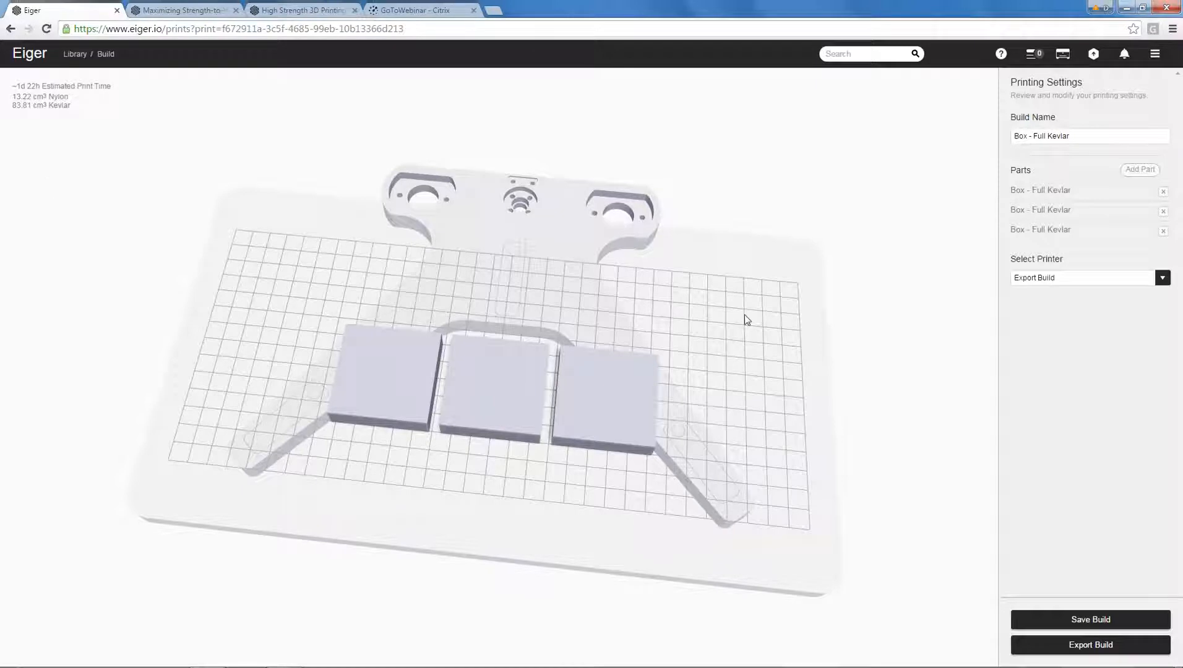
pyautogui.moveTo(745, 320); pyautogui.dragTo(681, 367)
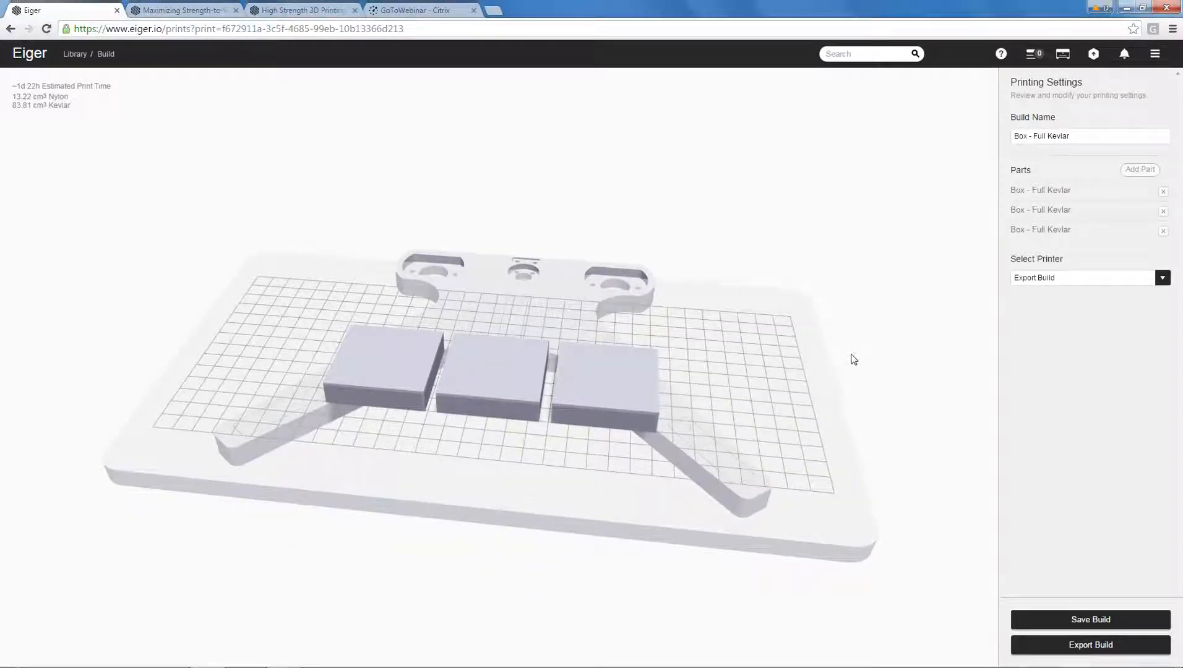
# Review the printer destination options, keep Export Build and start exporting the build.
pyautogui.click(1093, 284)
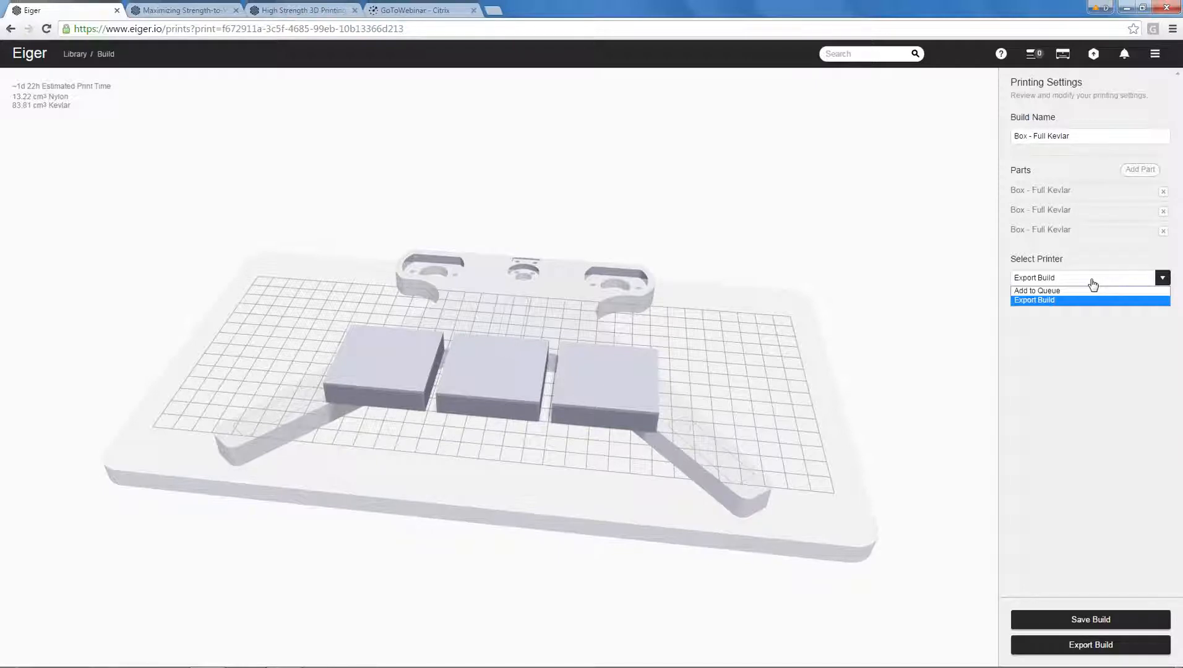
pyautogui.click(1086, 355)
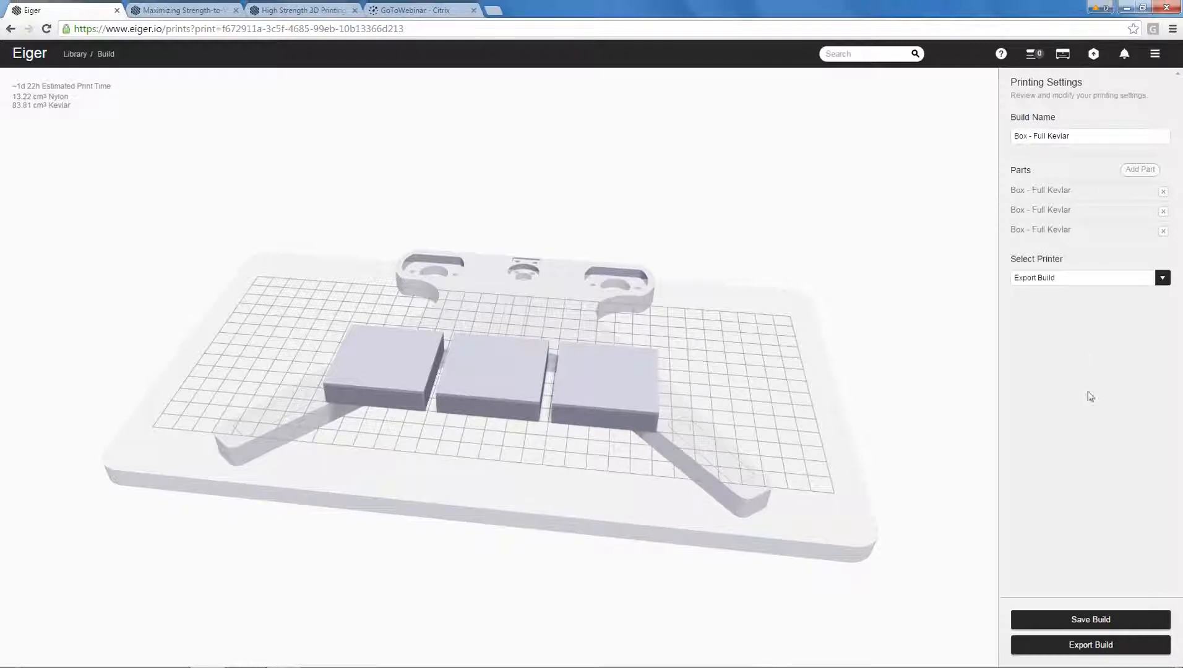
pyautogui.click(1095, 644)
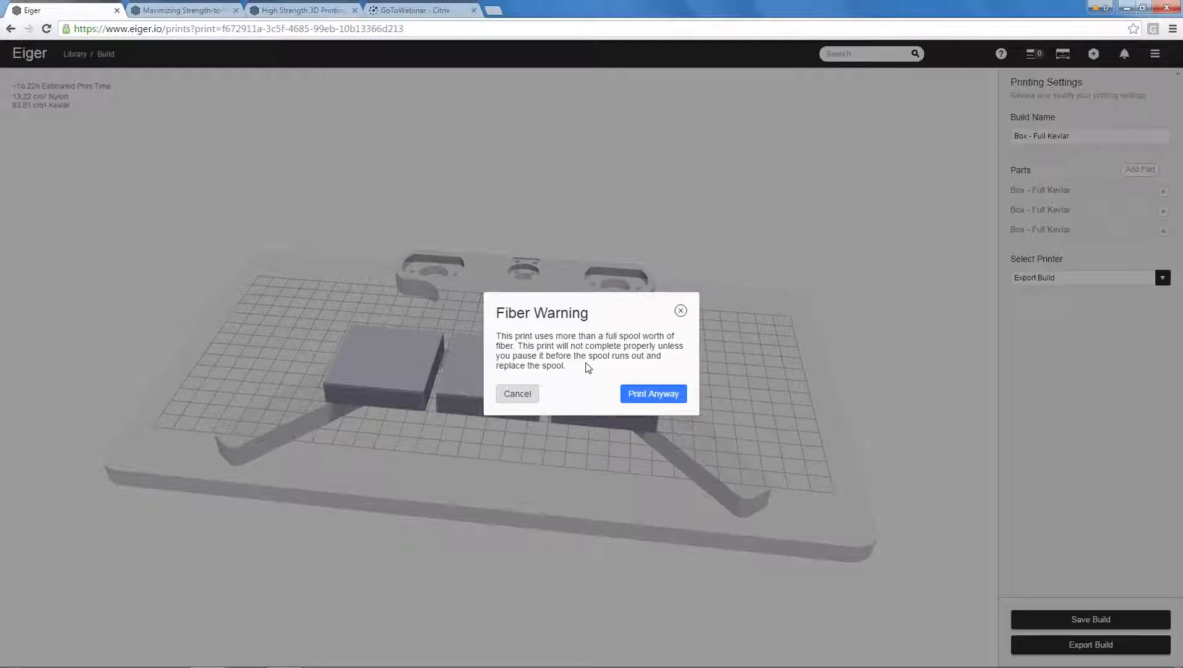
# Cancel the build export and return to the Boxes project in the library.
pyautogui.click(518, 397)
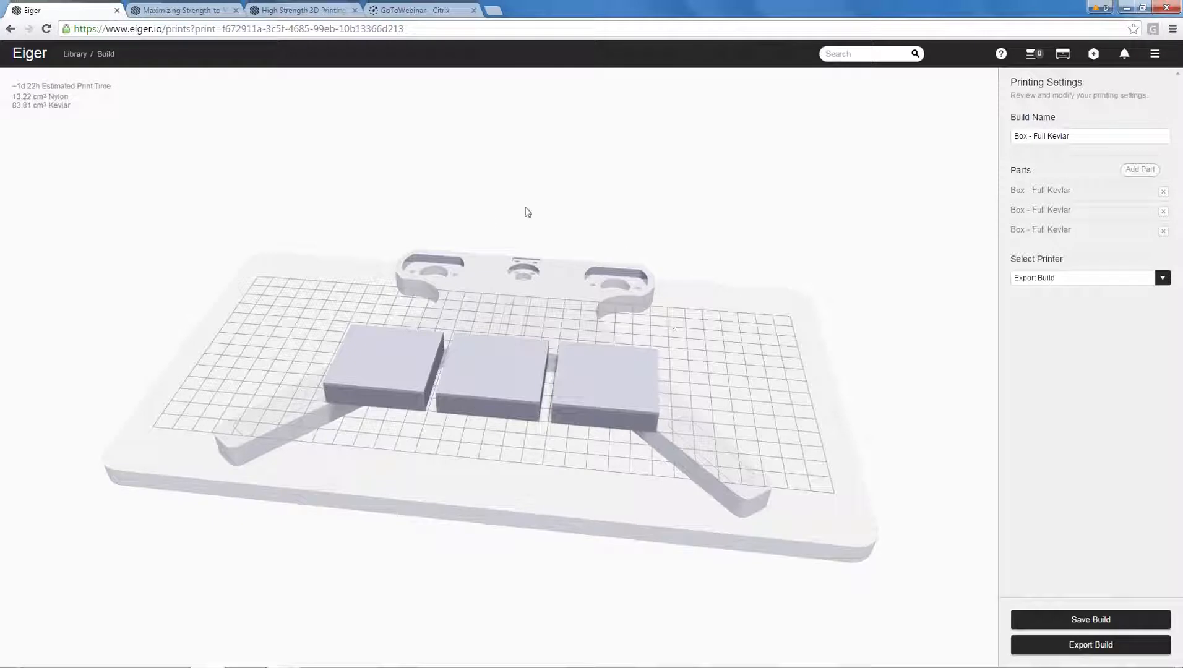
pyautogui.click(75, 54)
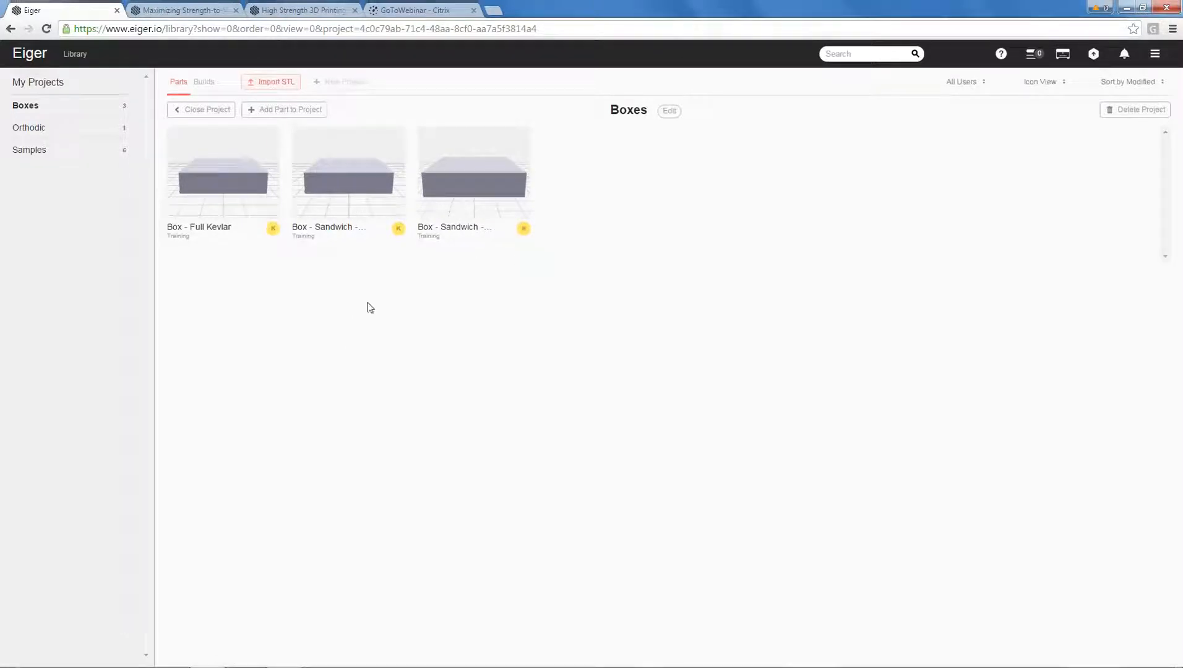
pyautogui.moveTo(228, 227)
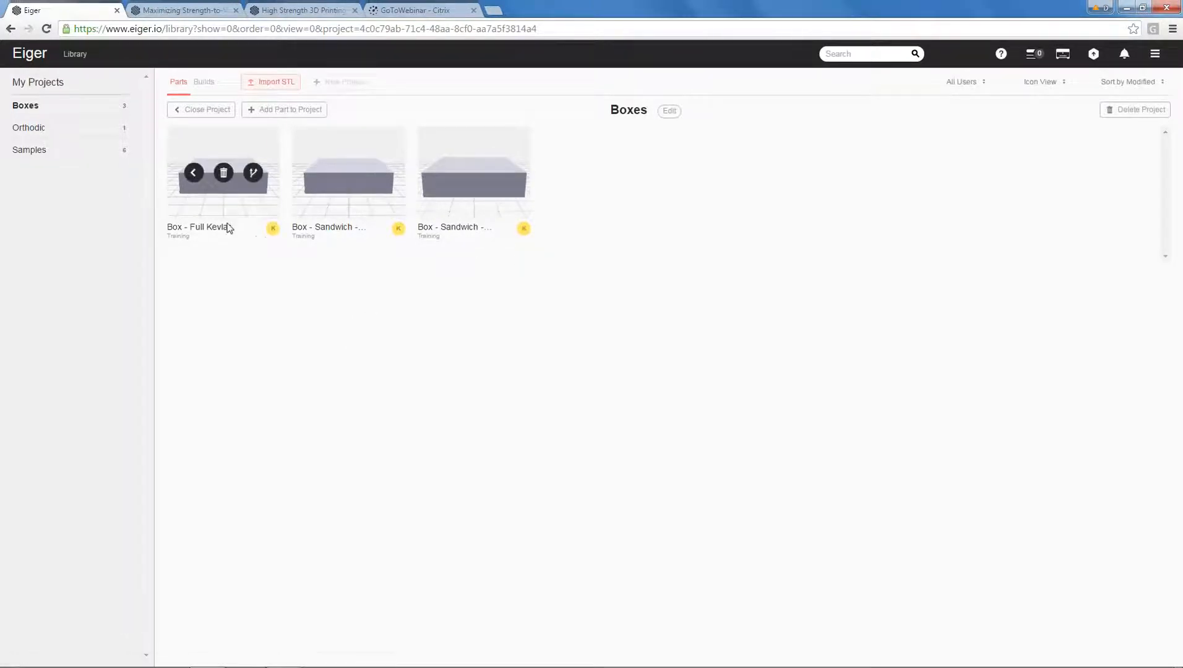
pyautogui.moveTo(328, 216)
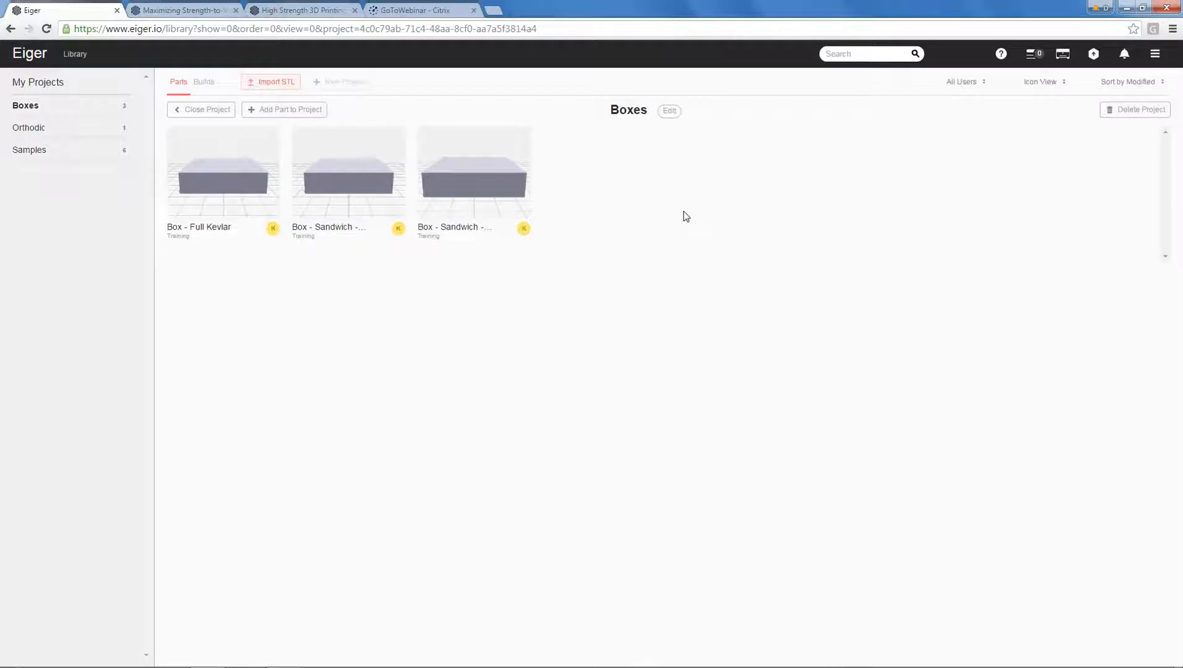
# Import Box.stl from the Training Models folder as a new part in the Boxes project.
pyautogui.click(277, 82)
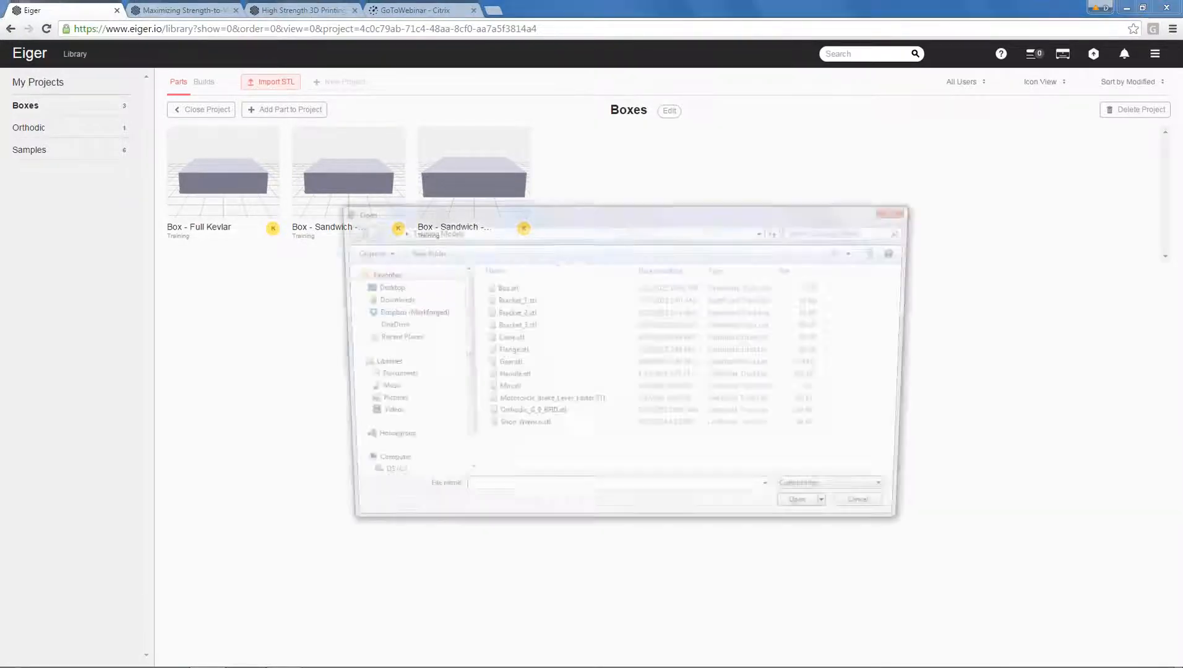
pyautogui.click(502, 287)
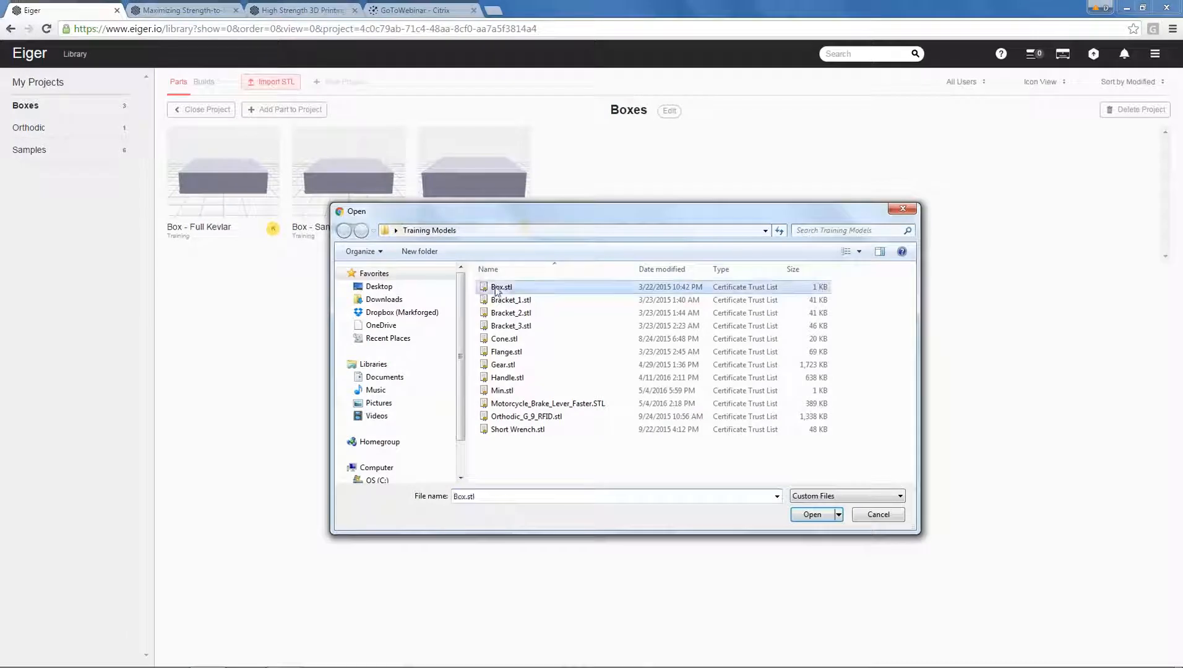
pyautogui.click(812, 515)
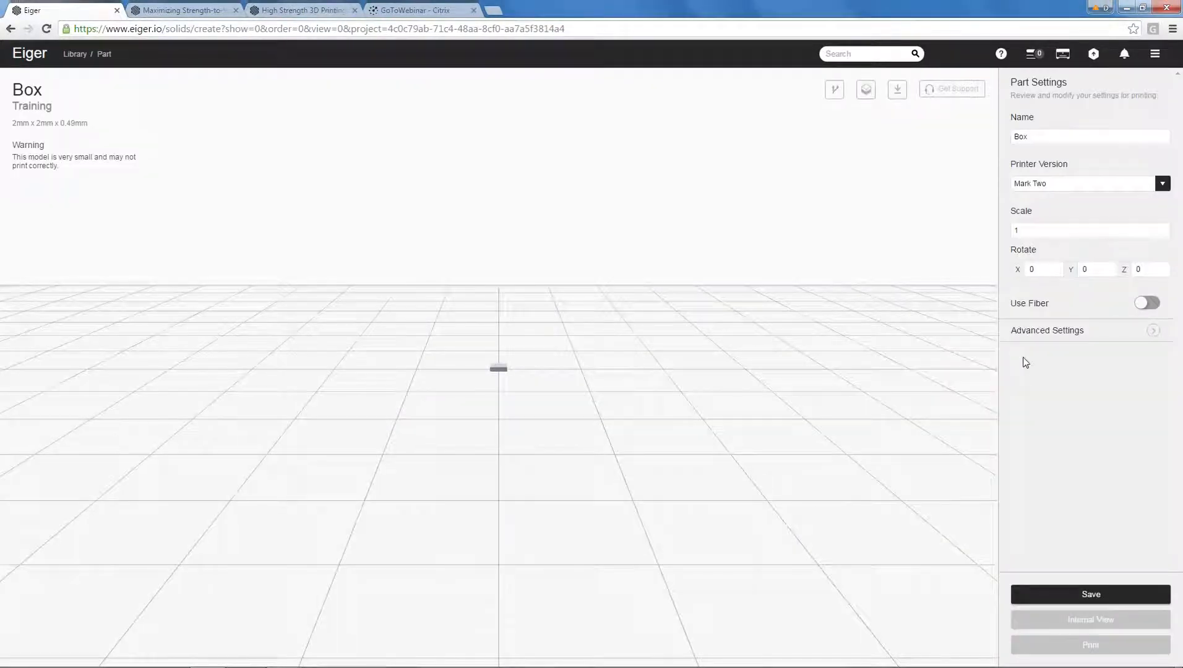
# Set the imported box's original units to Imperial in the advanced part settings.
pyautogui.click(1032, 332)
pyautogui.scroll(-4, 1052, 436)
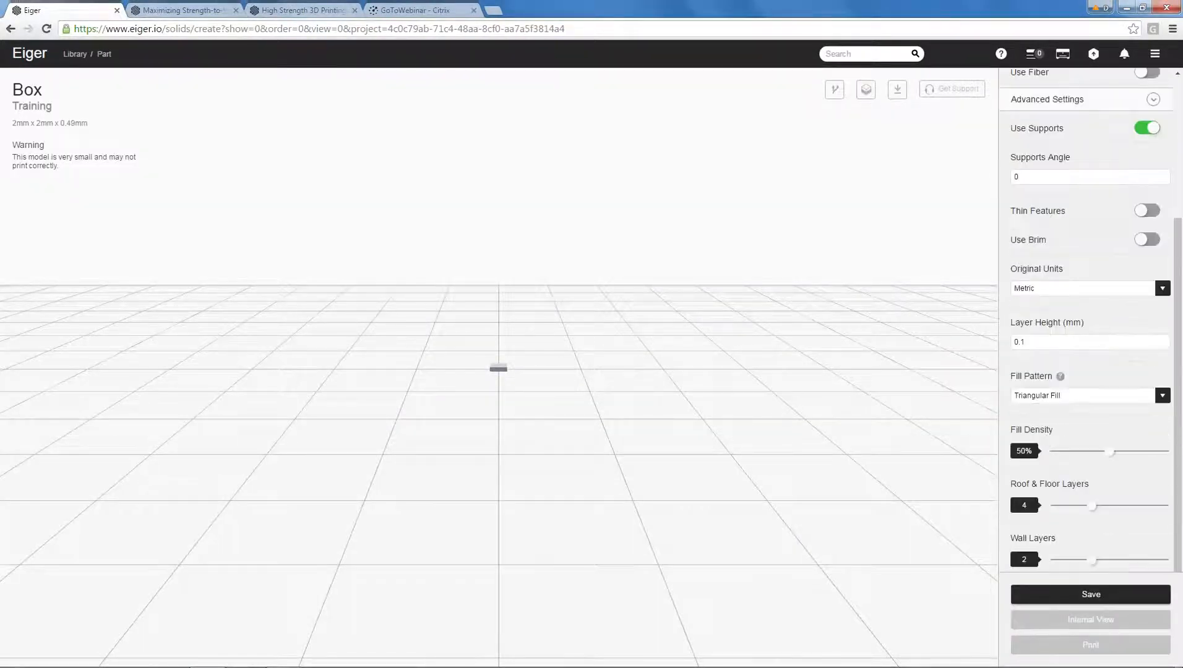
pyautogui.click(1077, 289)
pyautogui.click(1046, 307)
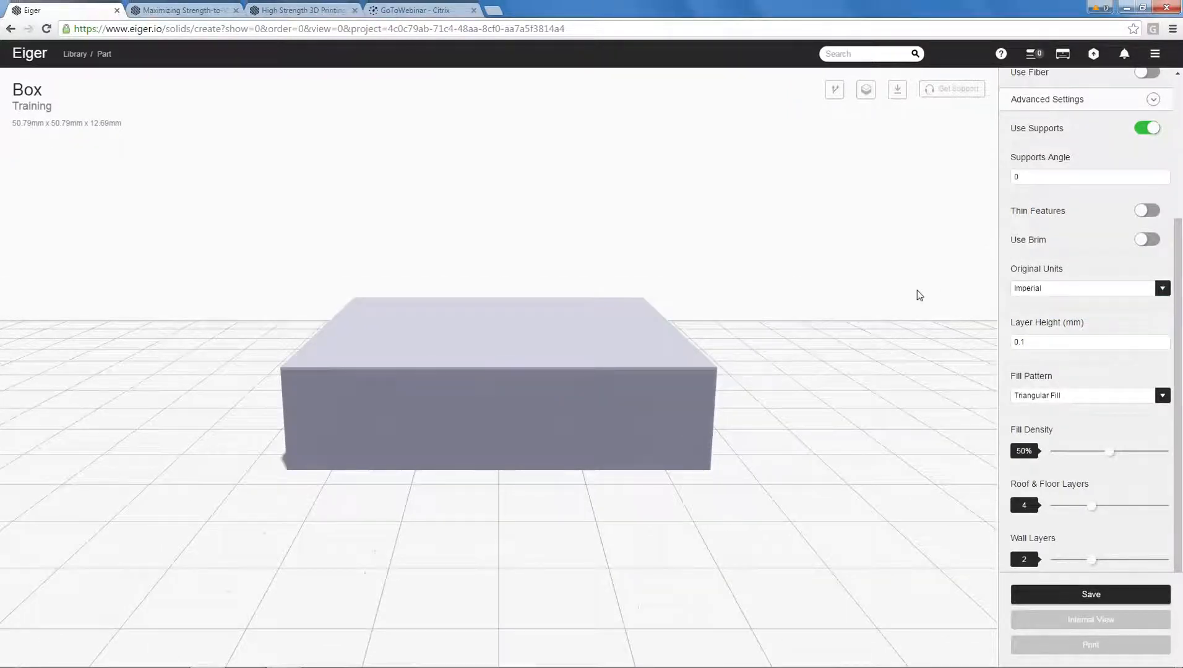
# Rename the part to "Box - Full Nylon".
pyautogui.moveTo(920, 293); pyautogui.dragTo(1038, 226)
pyautogui.scroll(4, 1054, 231)
pyautogui.click(1076, 142)
pyautogui.write('- ')
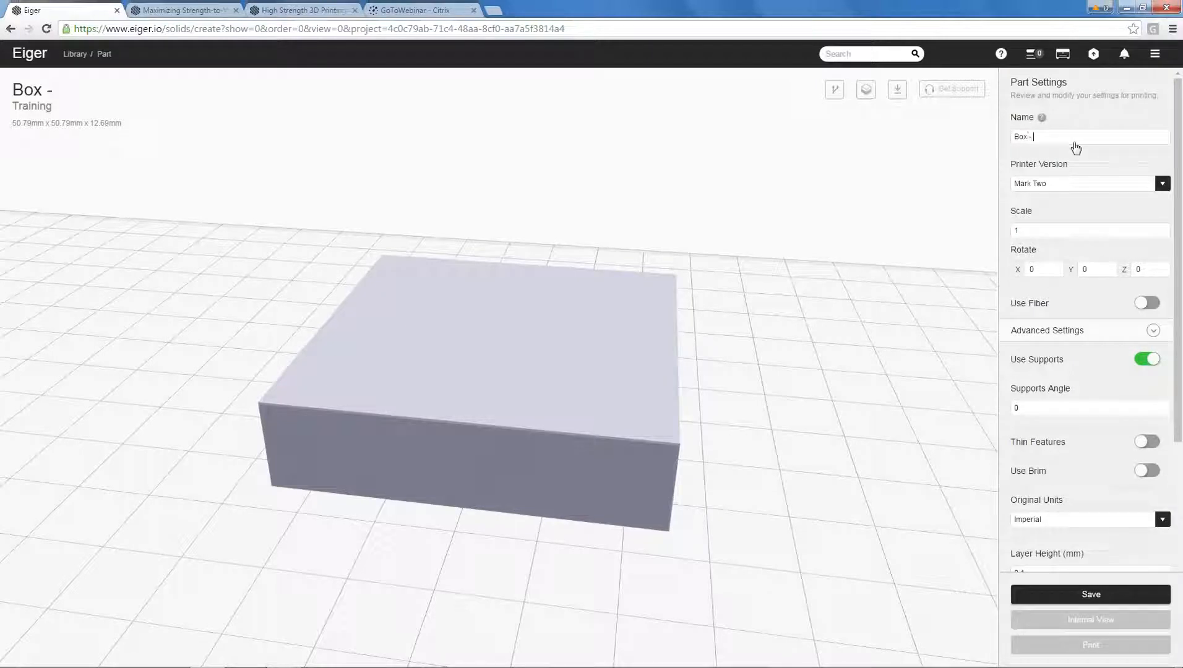
pyautogui.write('Full Nylon')
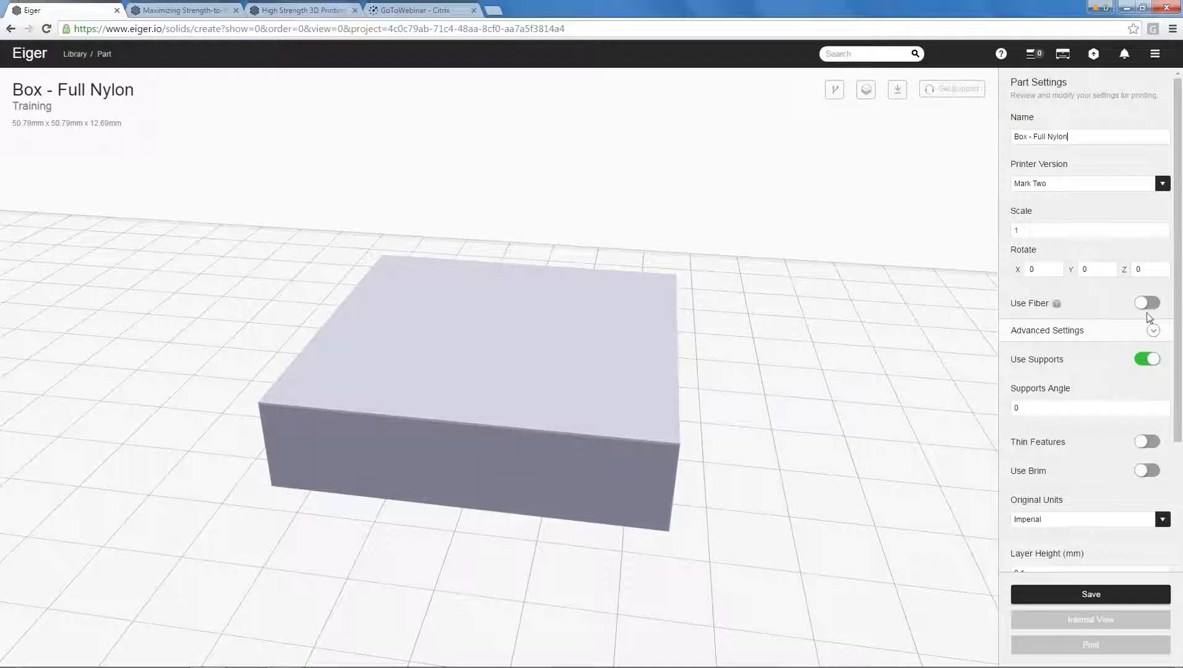
# Review the box's fill pattern options and choose Rectangular Fill.
pyautogui.scroll(-1, 1178, 437)
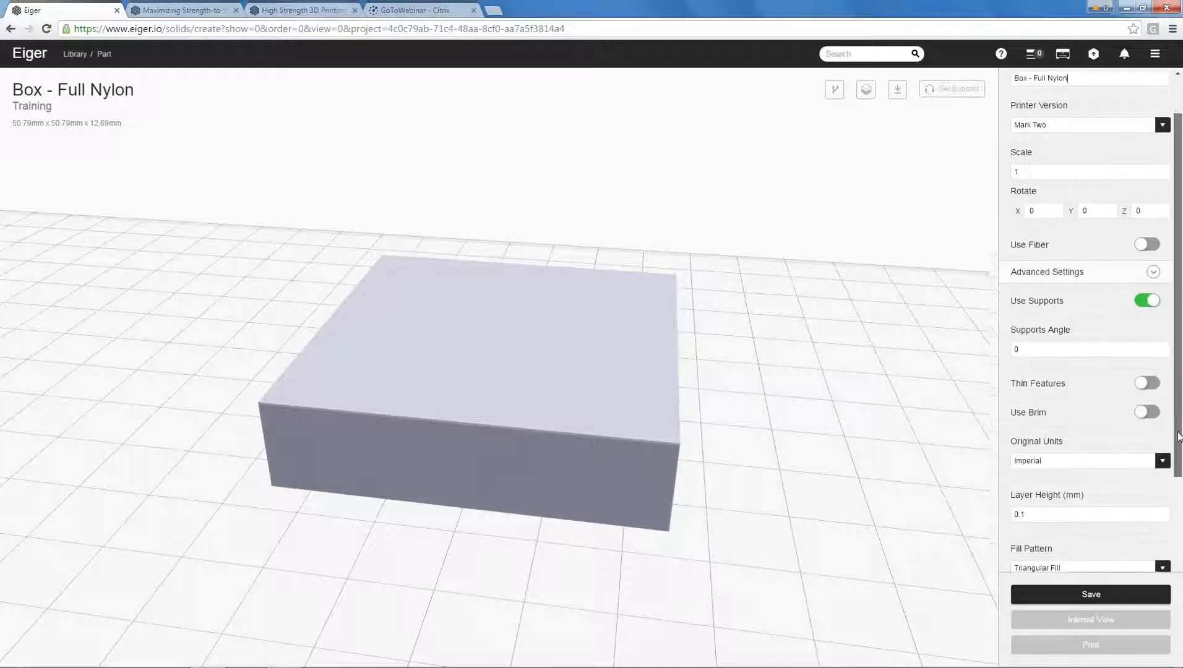
pyautogui.scroll(-1, 1178, 437)
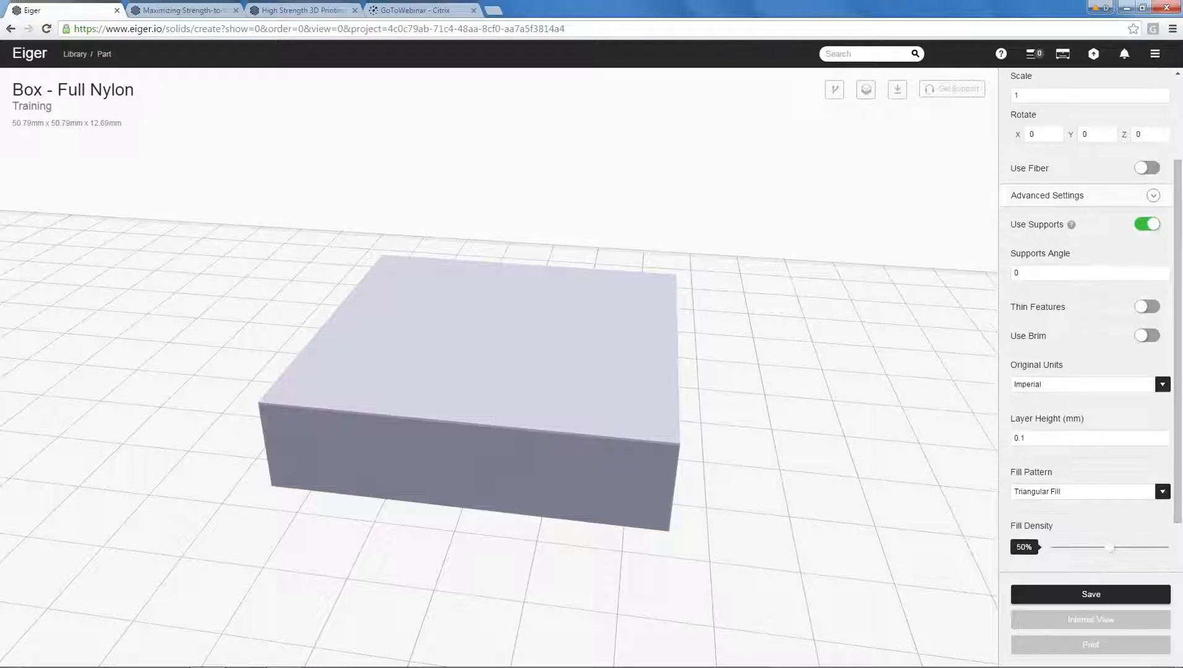
pyautogui.moveTo(821, 344); pyautogui.dragTo(811, 354)
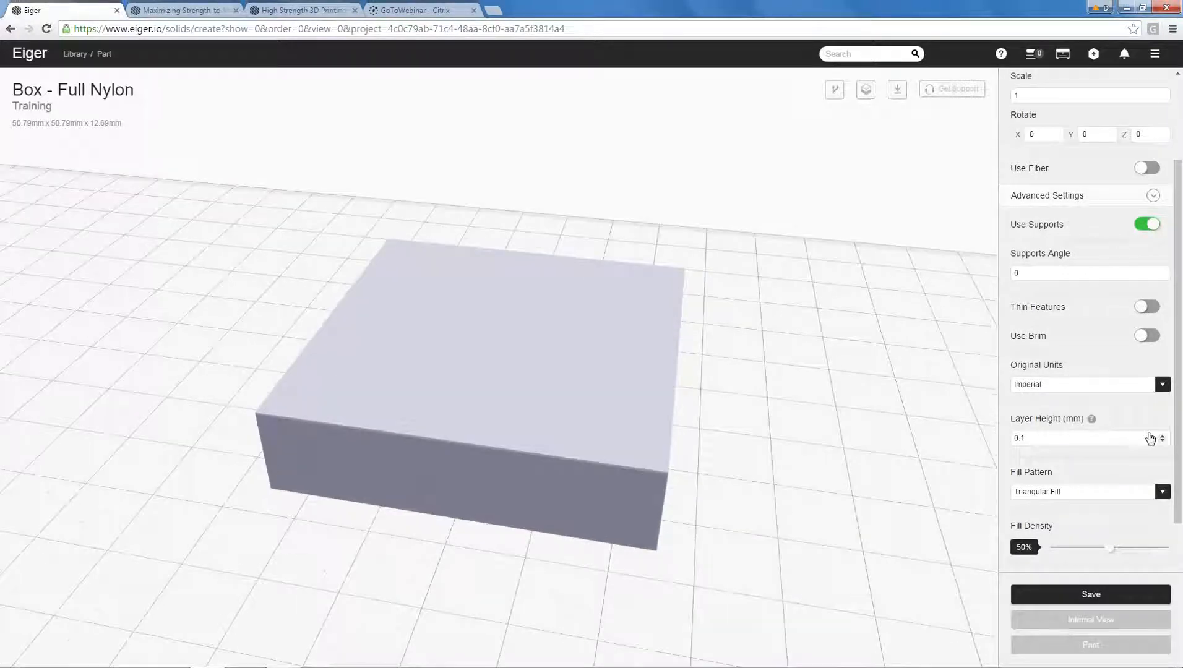
pyautogui.scroll(-1, 1181, 431)
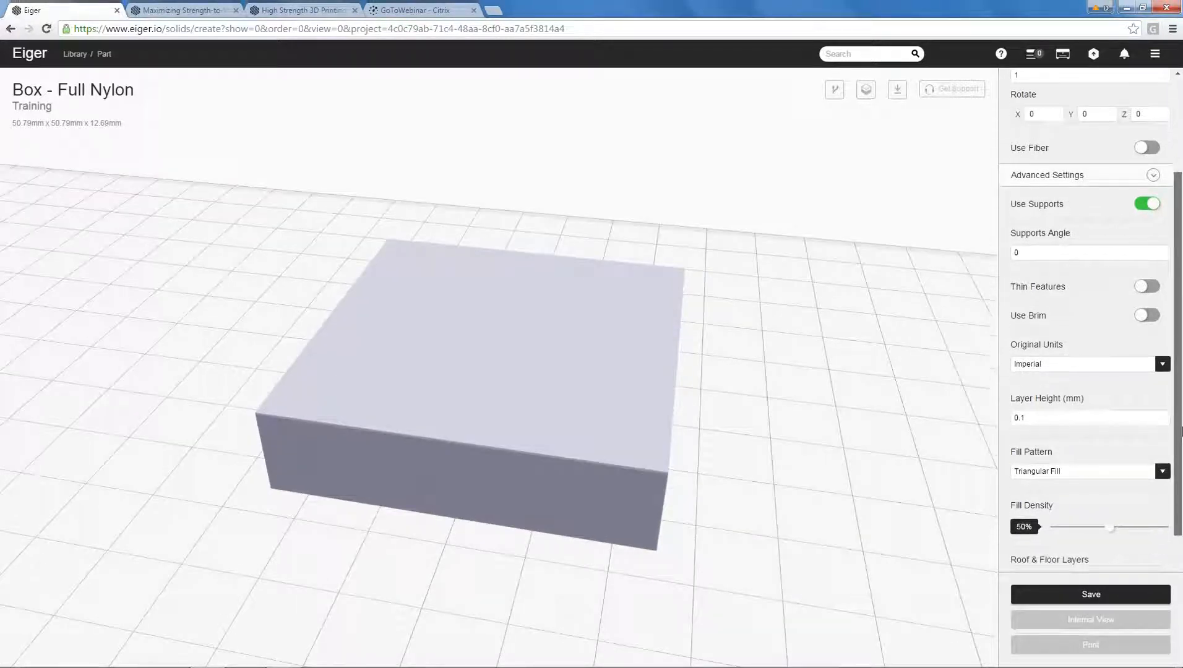
pyautogui.moveTo(1180, 432); pyautogui.dragTo(1180, 484)
pyautogui.click(1163, 385)
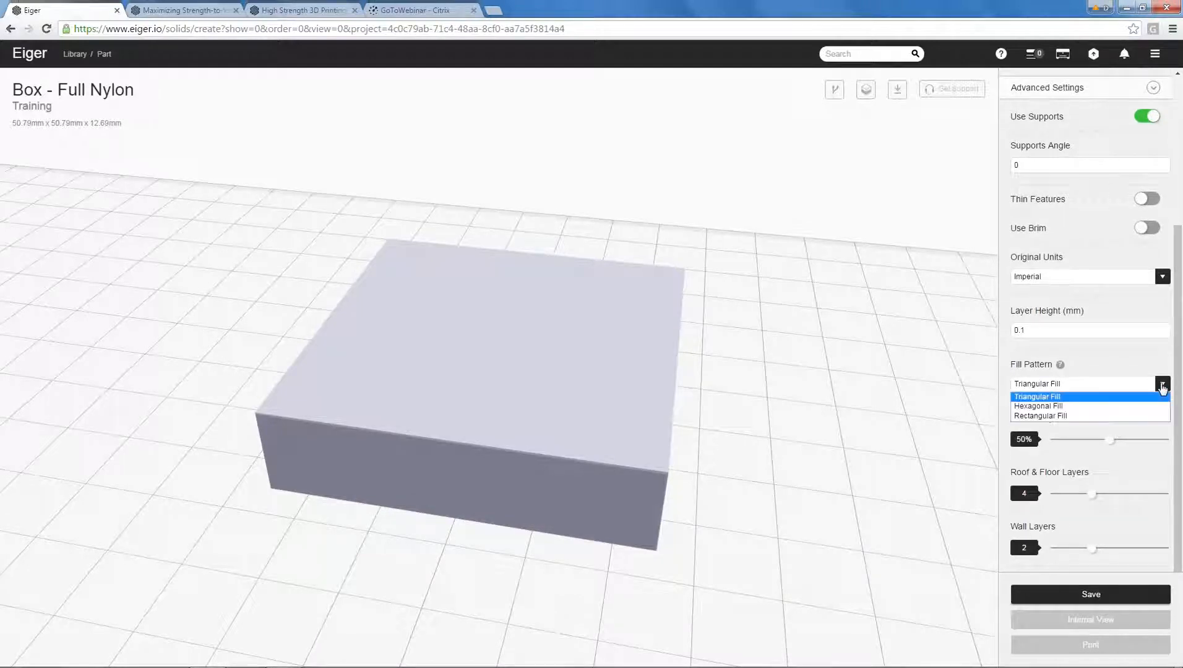
pyautogui.click(1107, 416)
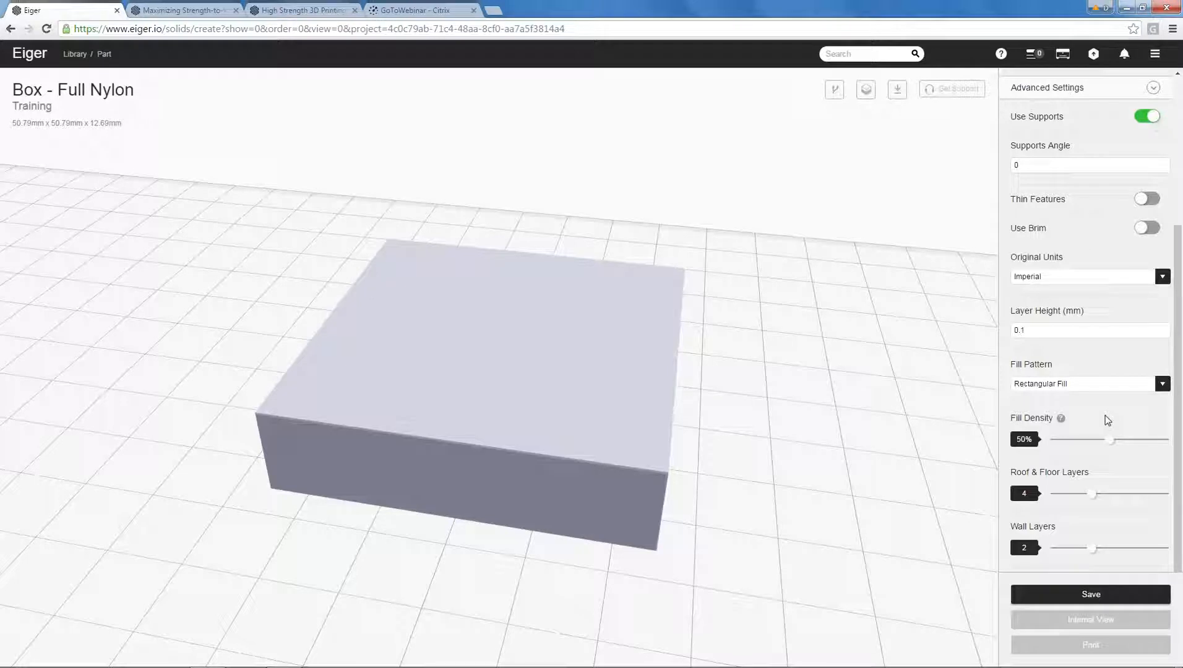
pyautogui.moveTo(897, 427); pyautogui.dragTo(842, 424)
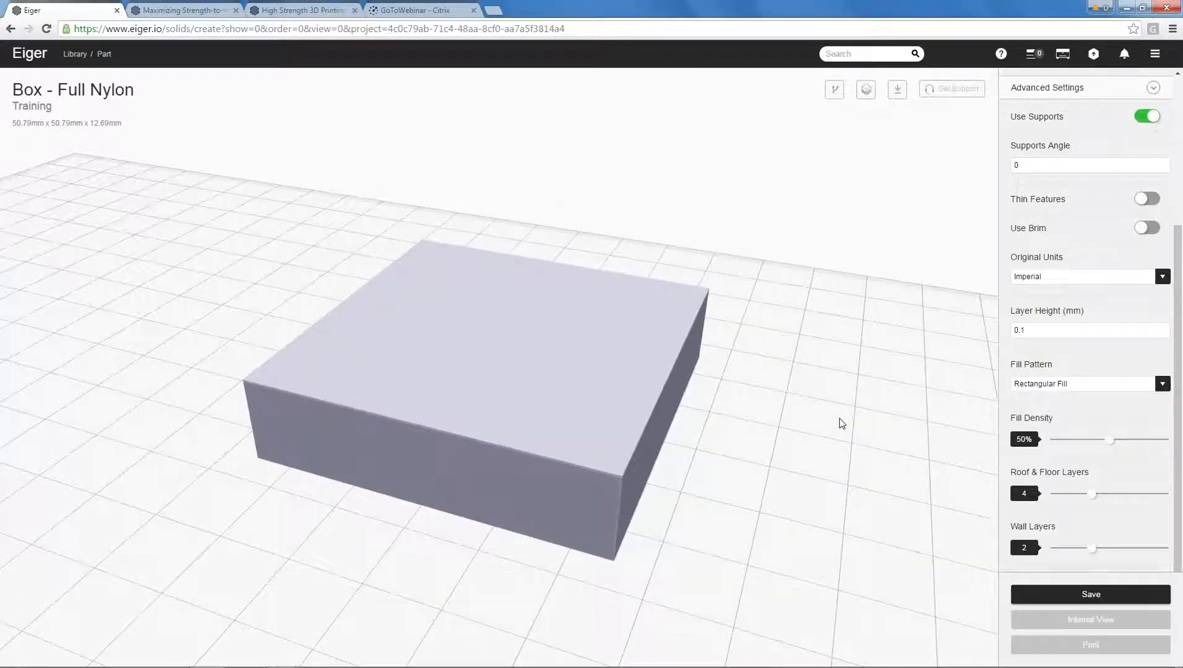
pyautogui.click(1162, 383)
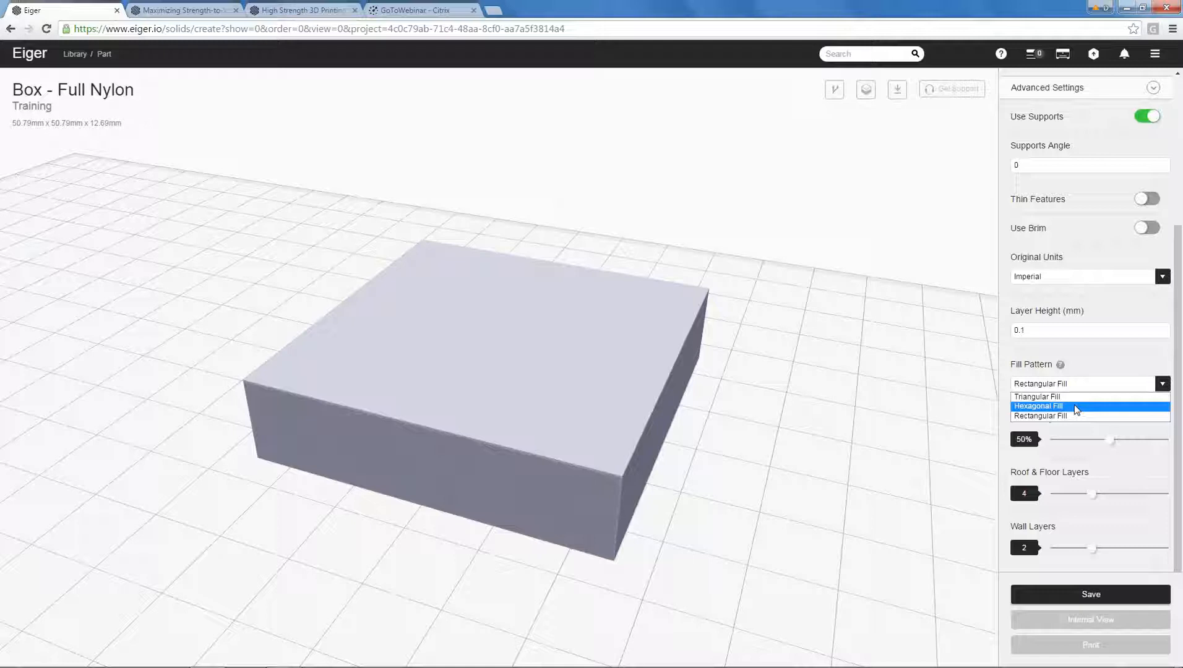
pyautogui.click(1072, 415)
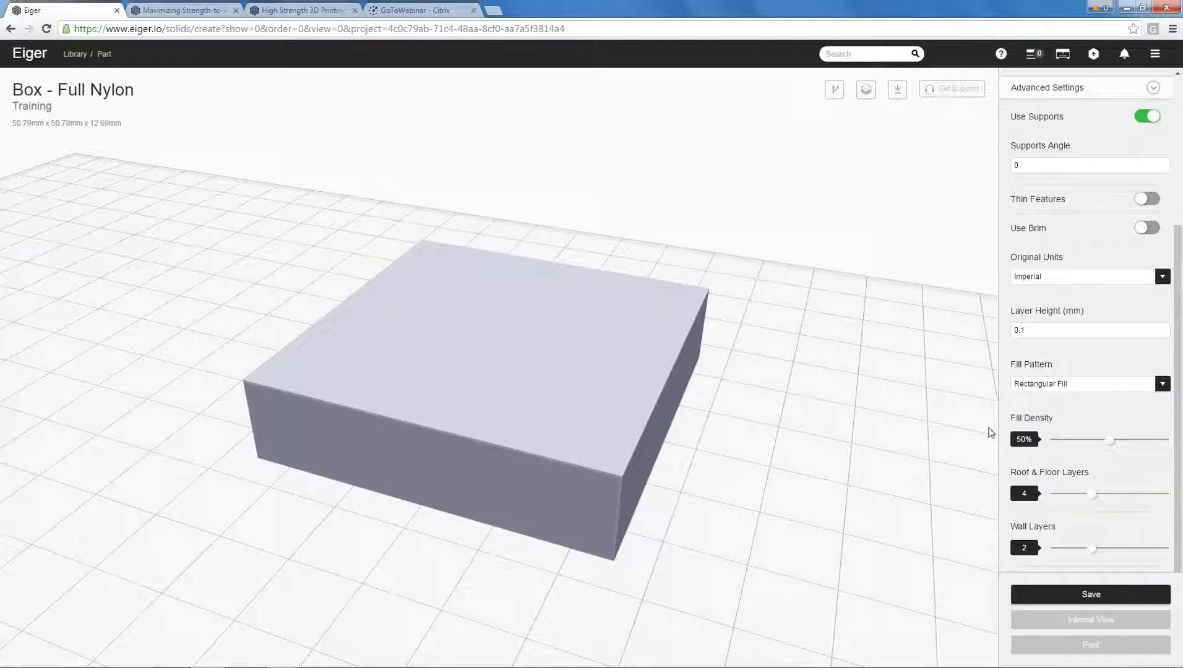
# Set the box's fill density to 100% and save the part.
pyautogui.moveTo(1110, 440); pyautogui.dragTo(1171, 440)
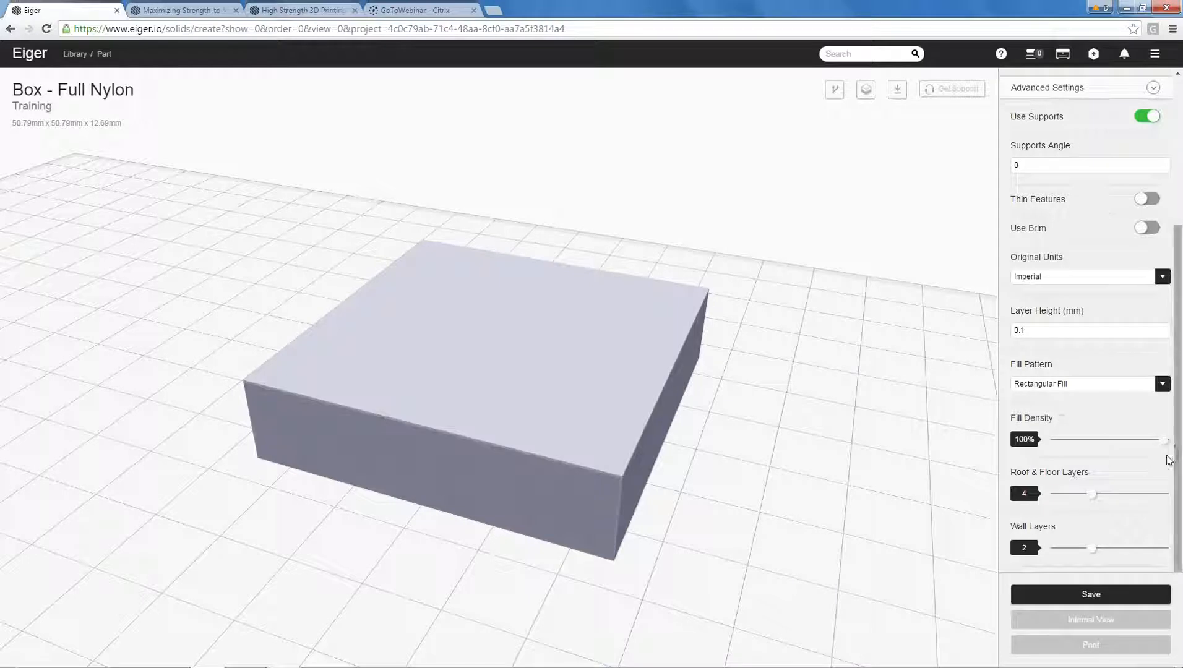
pyautogui.click(1129, 595)
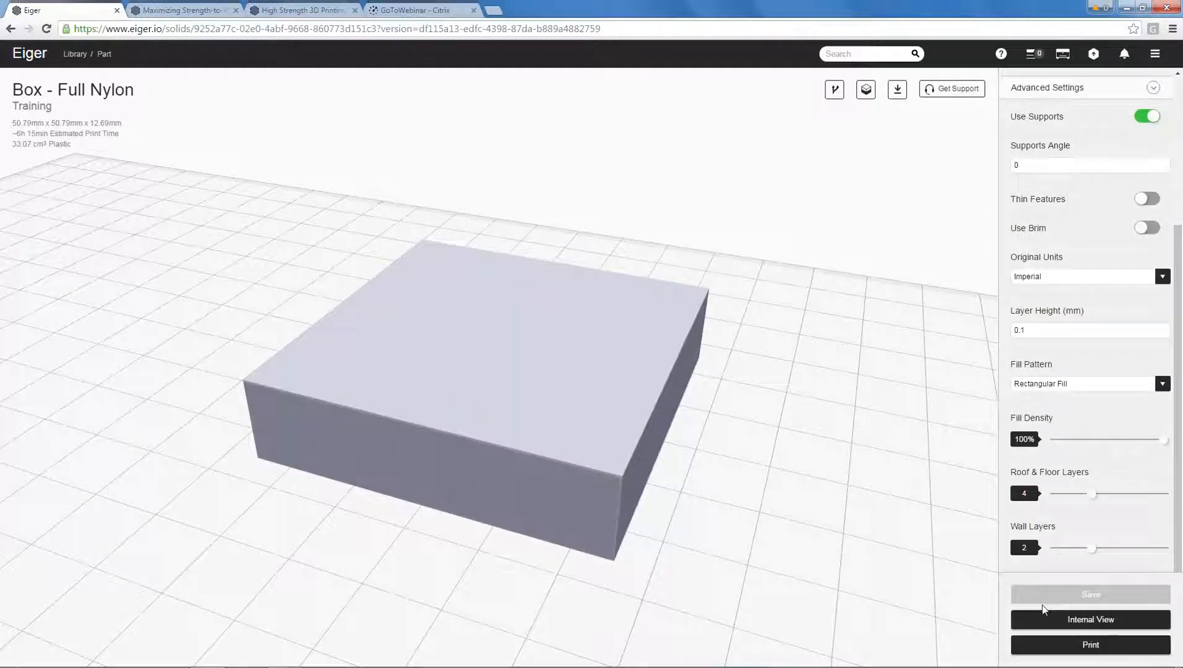
# Open the internal view of Box - Full Nylon and examine its nylon fill in 3D from several angles.
pyautogui.click(1090, 620)
pyautogui.moveTo(852, 340); pyautogui.dragTo(876, 209)
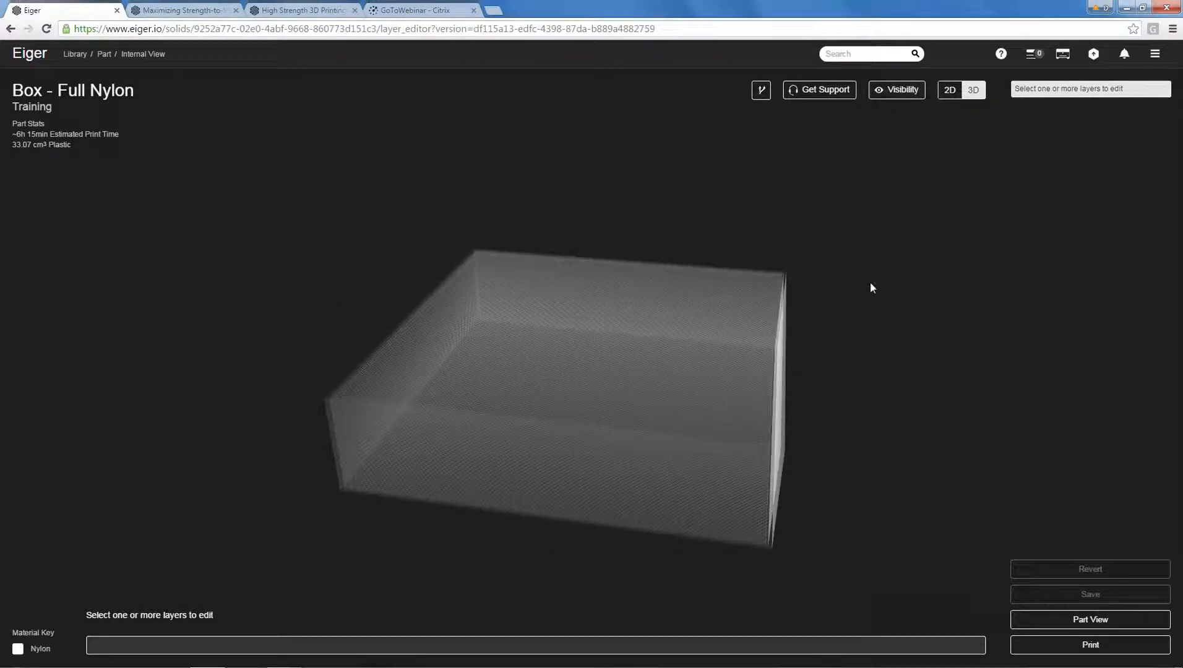
pyautogui.moveTo(859, 376); pyautogui.dragTo(774, 397)
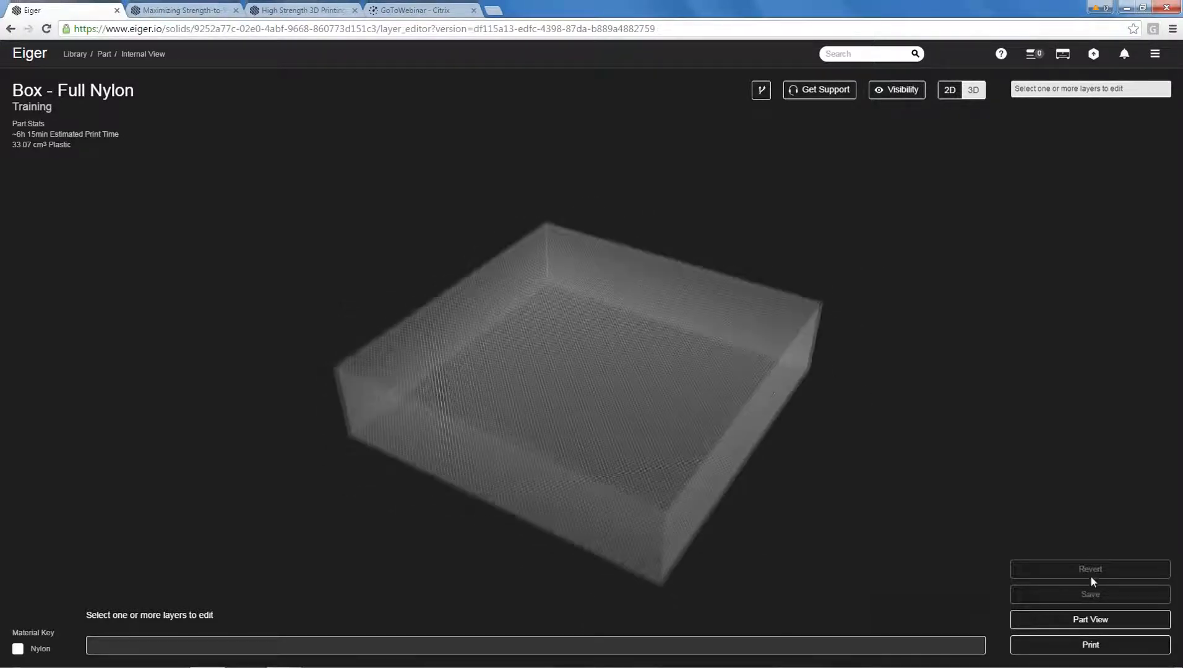
# Go to layer 10 in the 2D internal view and check the rectangular plastic fill by hiding it, then showing all sections.
pyautogui.click(950, 89)
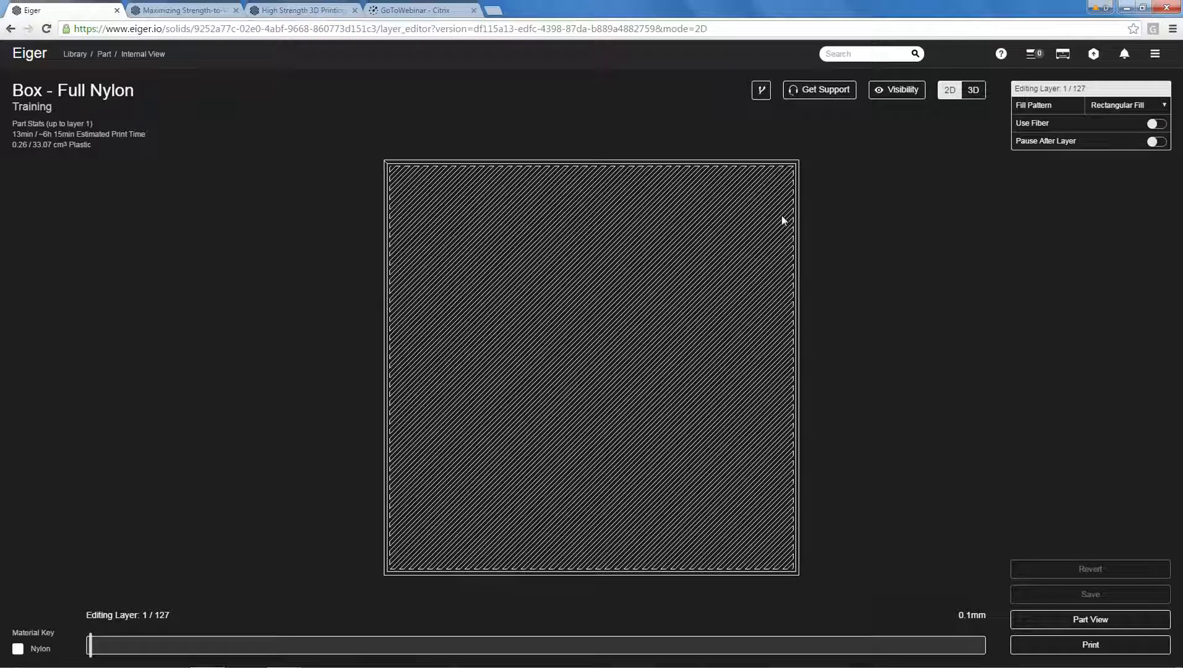
pyautogui.press('Right')
pyautogui.press('Right')
pyautogui.press('Right')
pyautogui.press('Right')
pyautogui.press('Right')
pyautogui.press('Right')
pyautogui.press('Right')
pyautogui.press('Right')
pyautogui.press('Right')
pyautogui.click(897, 92)
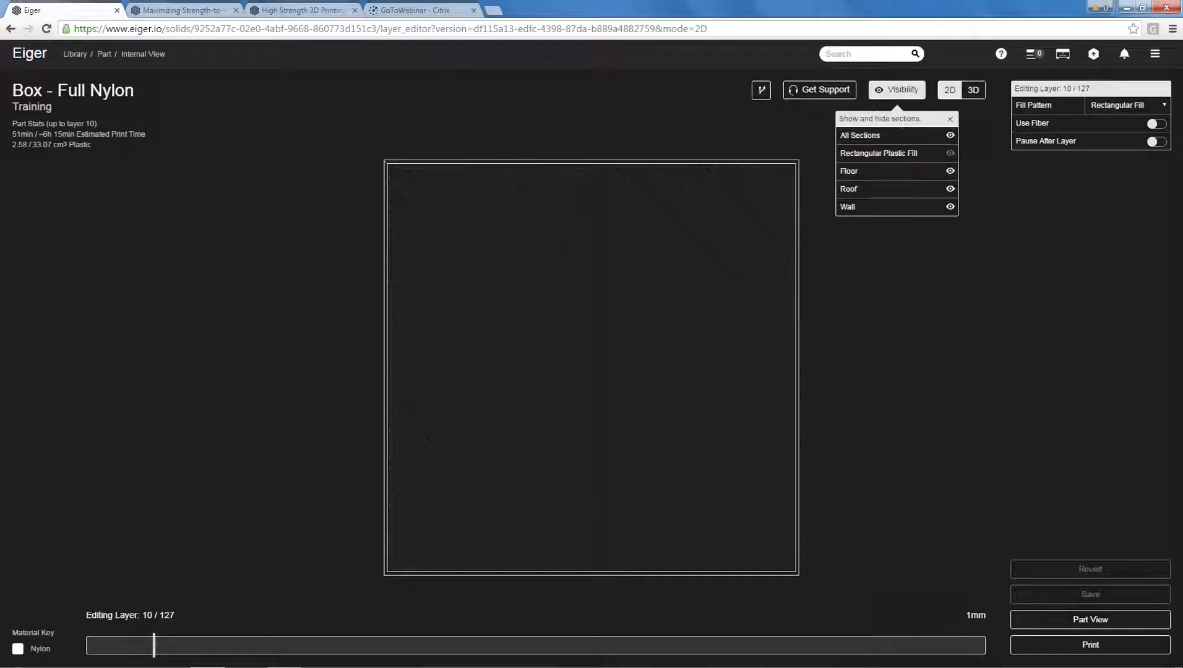
pyautogui.click(935, 138)
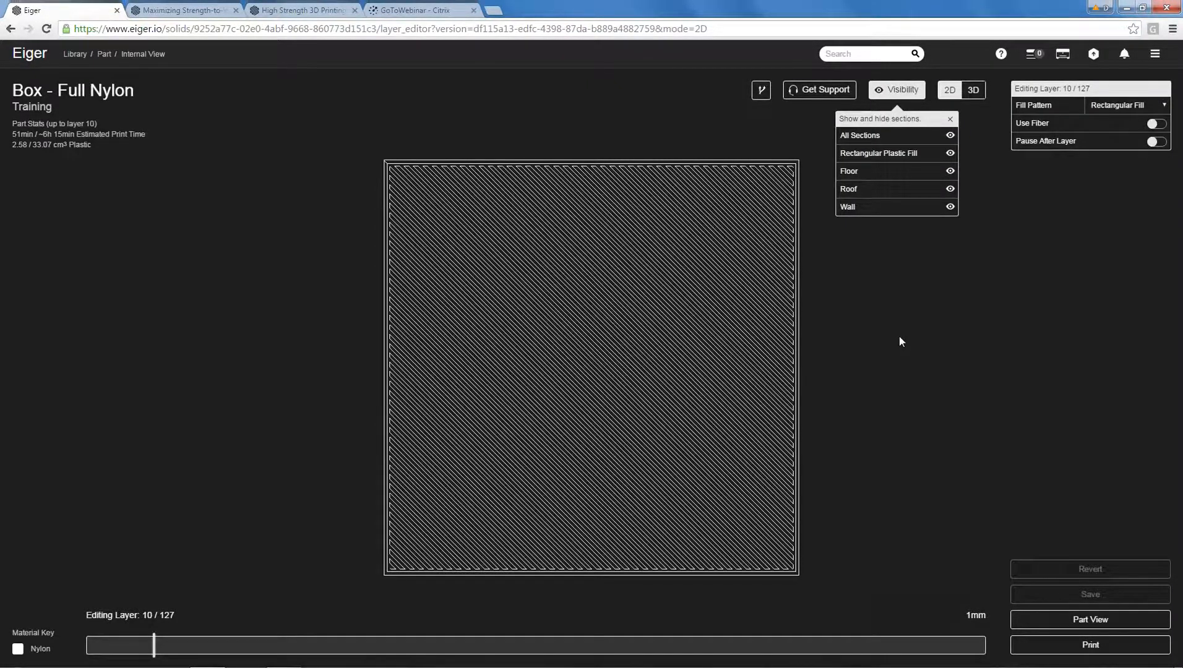
# Step through the remaining layers up to layer 126 to examine the solid nylon fill.
pyautogui.press('Right')
pyautogui.press('Right')
pyautogui.press('Right')
pyautogui.press('Right')
pyautogui.press('Right')
pyautogui.press('Right')
pyautogui.press('Right')
pyautogui.press('Right')
pyautogui.press('Right')
pyautogui.press('Right')
pyautogui.press('Right')
pyautogui.press('Right')
pyautogui.press('Right')
pyautogui.press('Right')
pyautogui.press('Right')
pyautogui.press('Right')
pyautogui.press('Right')
pyautogui.press('Right')
pyautogui.press('Right')
pyautogui.press('Right')
pyautogui.press('Right')
pyautogui.press('Right')
pyautogui.press('Right')
pyautogui.press('Right')
pyautogui.press('Right')
pyautogui.press('Right')
pyautogui.press('Right')
pyautogui.press('Right')
pyautogui.press('Right')
pyautogui.press('Right')
pyautogui.press('Right')
pyautogui.press('Right')
pyautogui.press('Right')
pyautogui.press('Right')
pyautogui.press('Right')
pyautogui.press('Right')
pyautogui.press('Right')
pyautogui.press('Right')
pyautogui.press('Right')
pyautogui.press('Right')
pyautogui.press('Right')
pyautogui.press('Right')
pyautogui.press('Right')
pyautogui.press('Right')
pyautogui.press('Right')
pyautogui.press('Right')
pyautogui.press('Right')
pyautogui.press('Right')
pyautogui.press('Right')
pyautogui.press('Right')
pyautogui.press('Right')
pyautogui.press('Right')
pyautogui.press('Right')
pyautogui.press('Right')
pyautogui.press('Right')
pyautogui.press('Right')
pyautogui.press('Right')
pyautogui.press('Right')
pyautogui.press('Right')
pyautogui.press('Right')
pyautogui.press('Right')
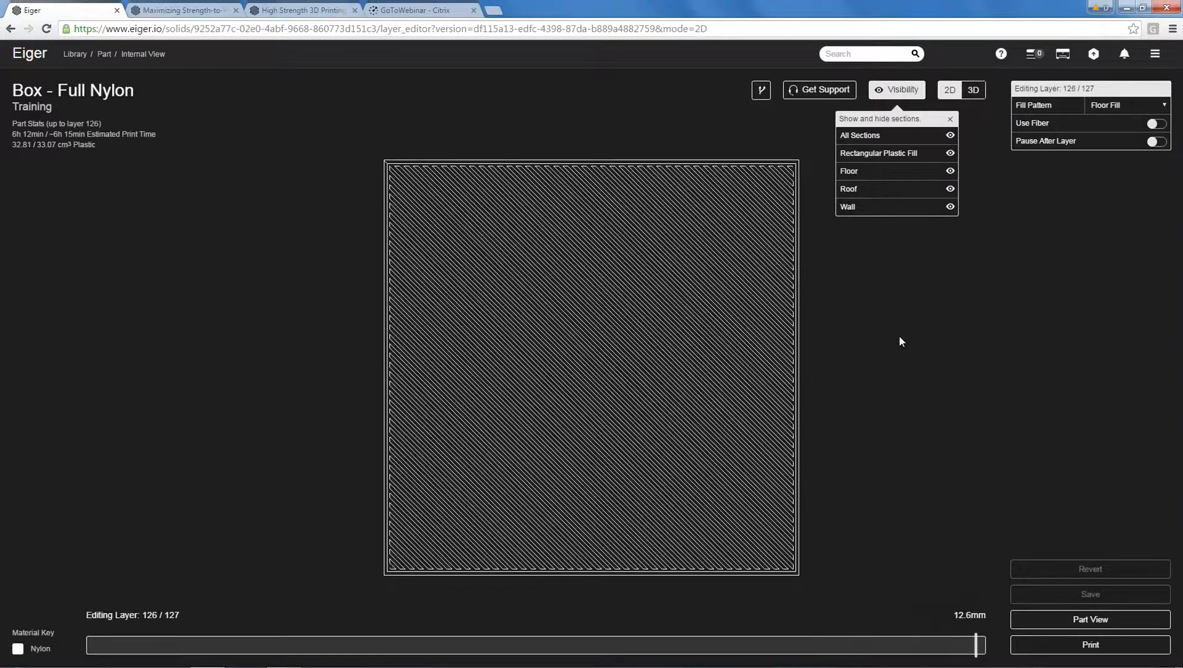
# Return to the part view, set the wall layers to 4 and save the part.
pyautogui.click(1033, 613)
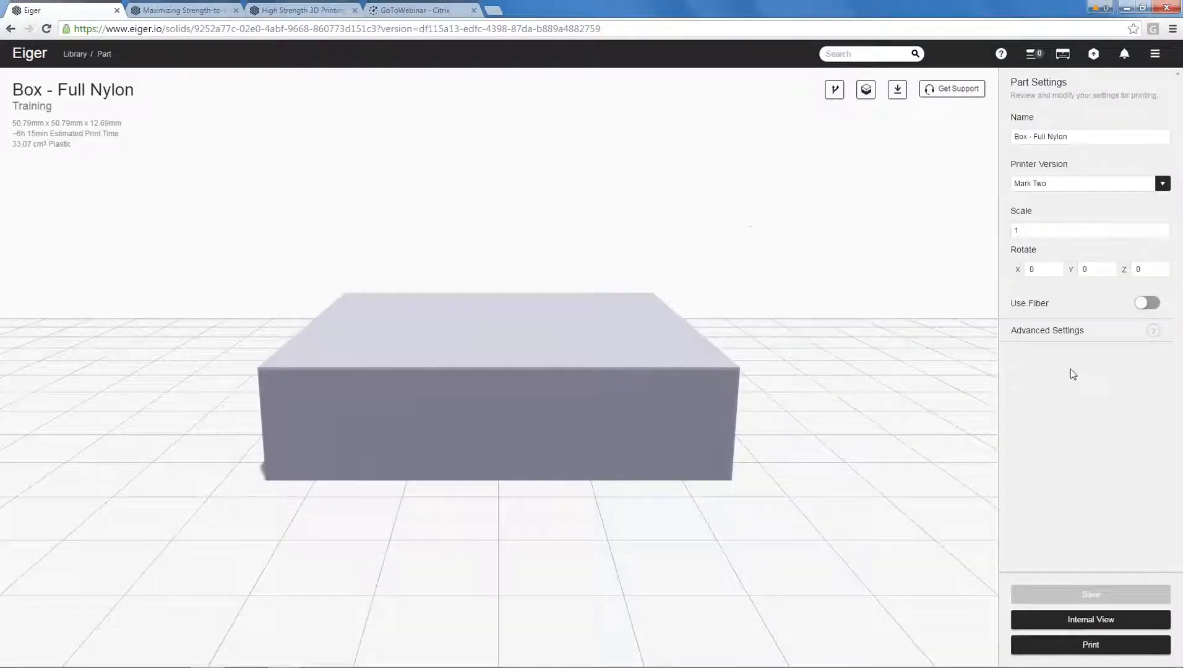
pyautogui.click(1062, 335)
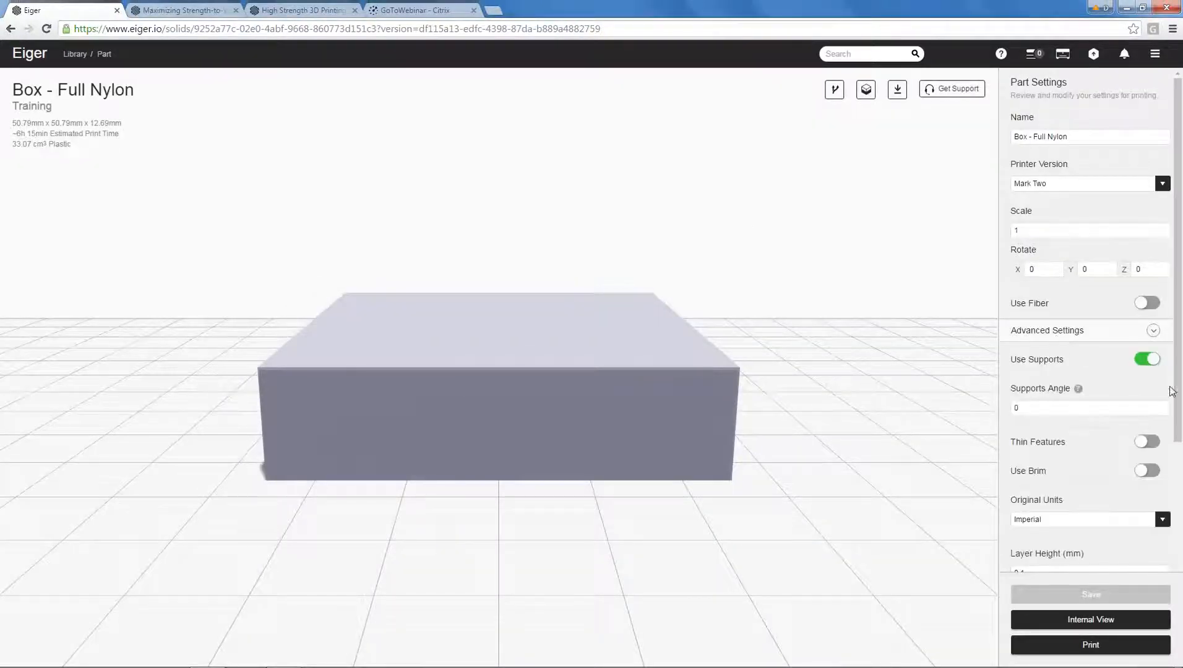
pyautogui.moveTo(1177, 396); pyautogui.dragTo(1180, 581)
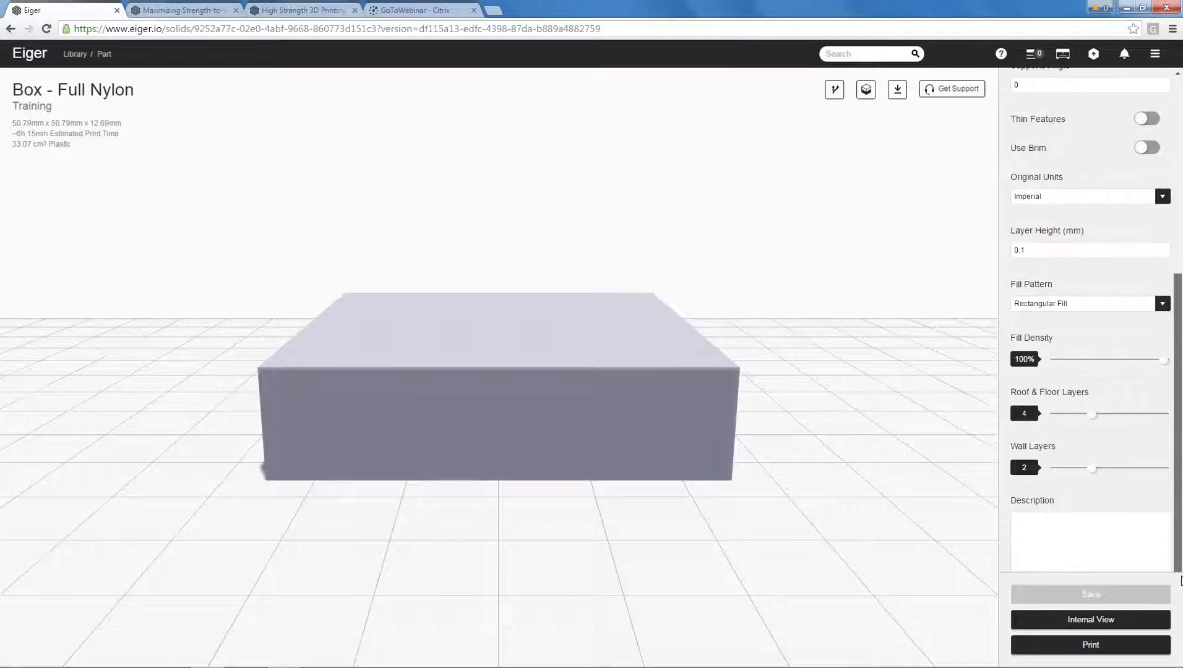
pyautogui.moveTo(1094, 468); pyautogui.dragTo(1165, 468)
pyautogui.moveTo(956, 439); pyautogui.dragTo(559, 174)
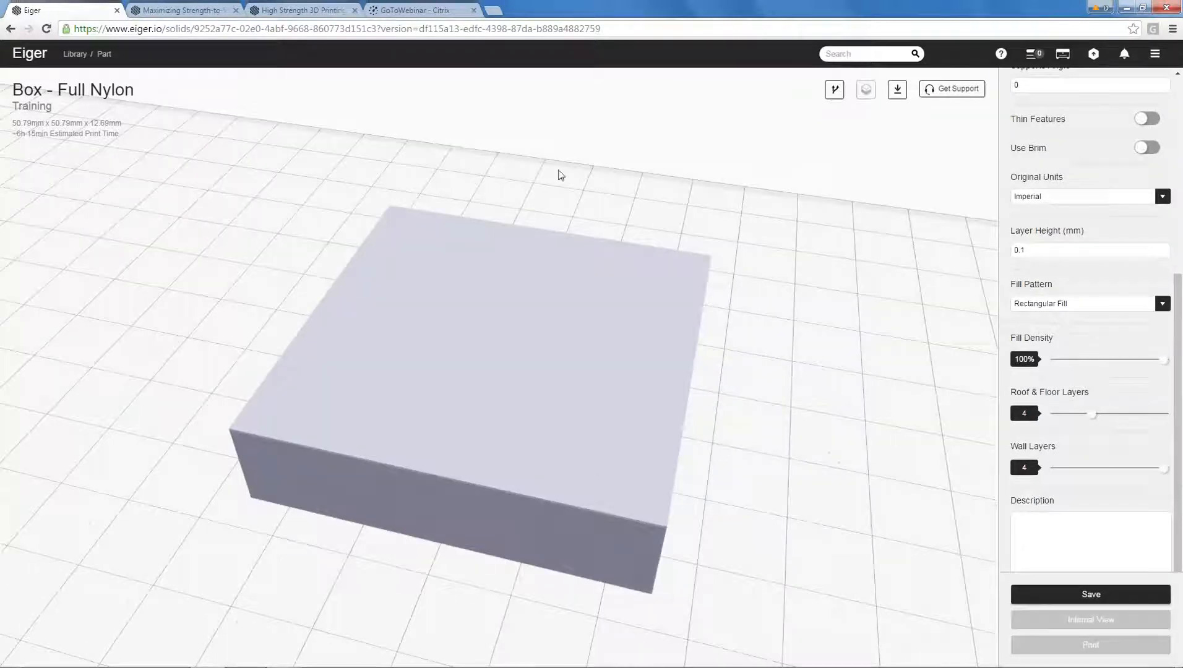
pyautogui.click(1065, 596)
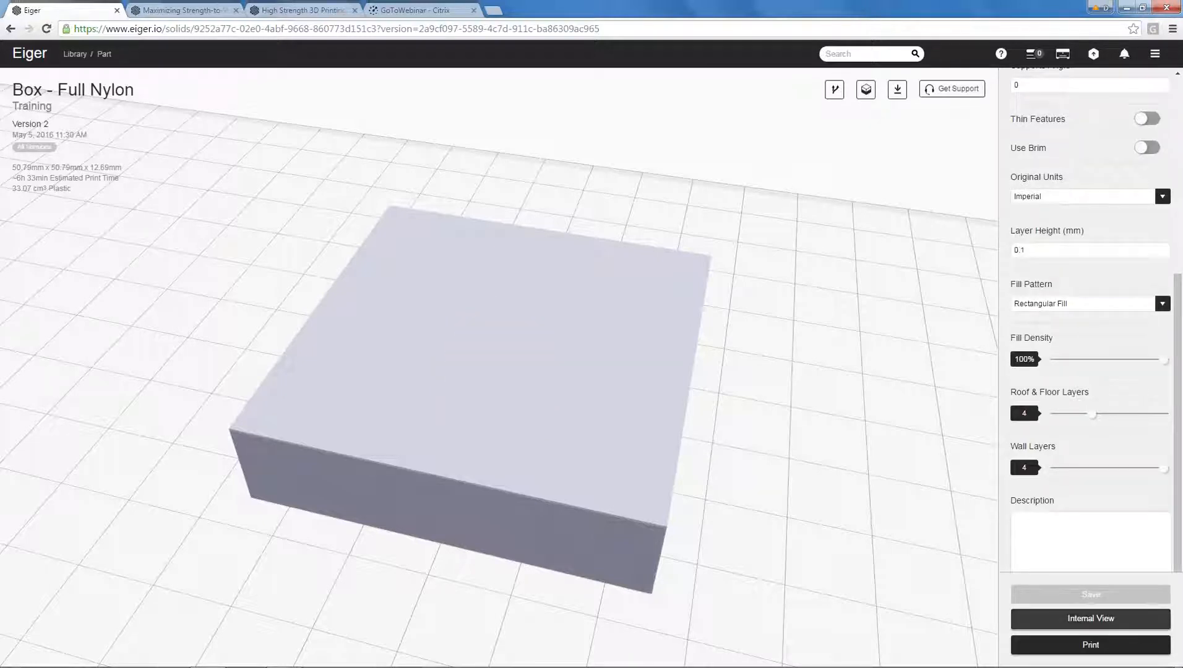
# Open the internal view in 2D to examine the four wall layers on layer 1.
pyautogui.click(1086, 626)
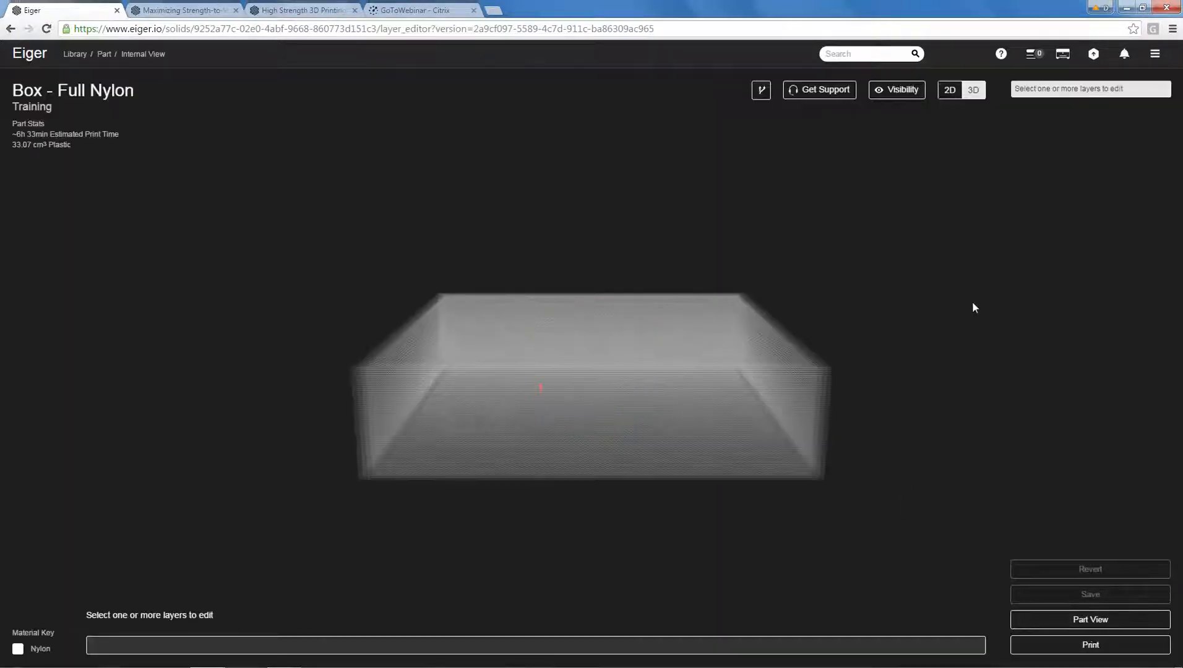
pyautogui.click(950, 90)
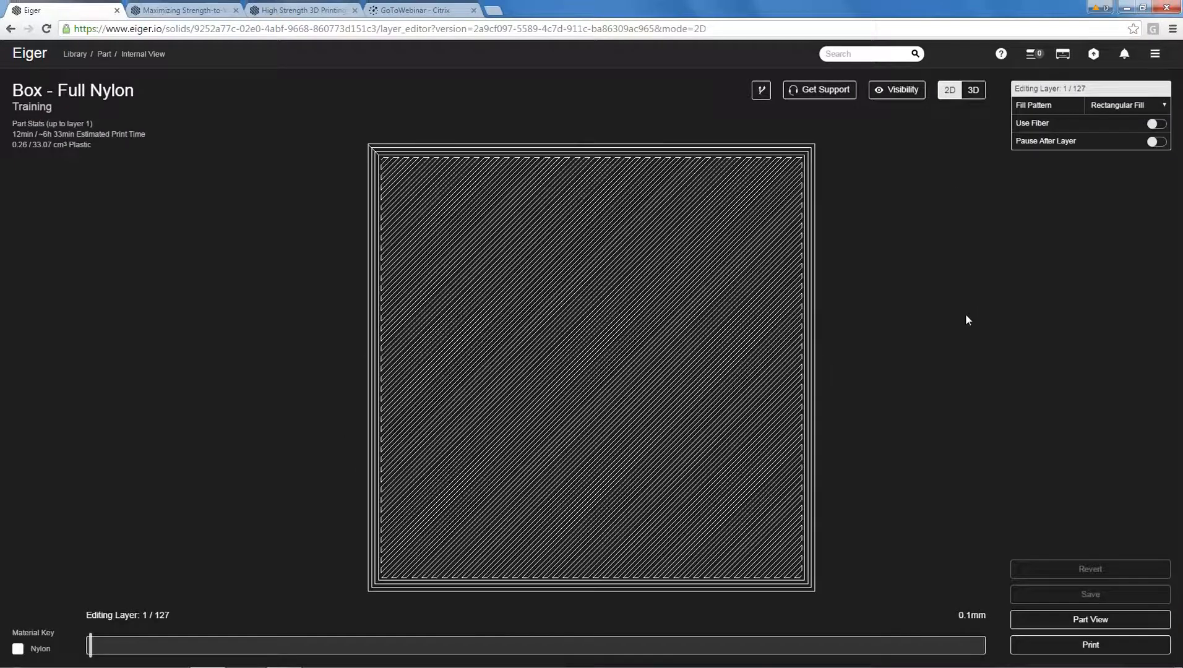
# Examine the four wall layers on layer 1 of the full nylon box up close.
pyautogui.scroll(6, 371, 168)
pyautogui.scroll(-3, 329, 166)
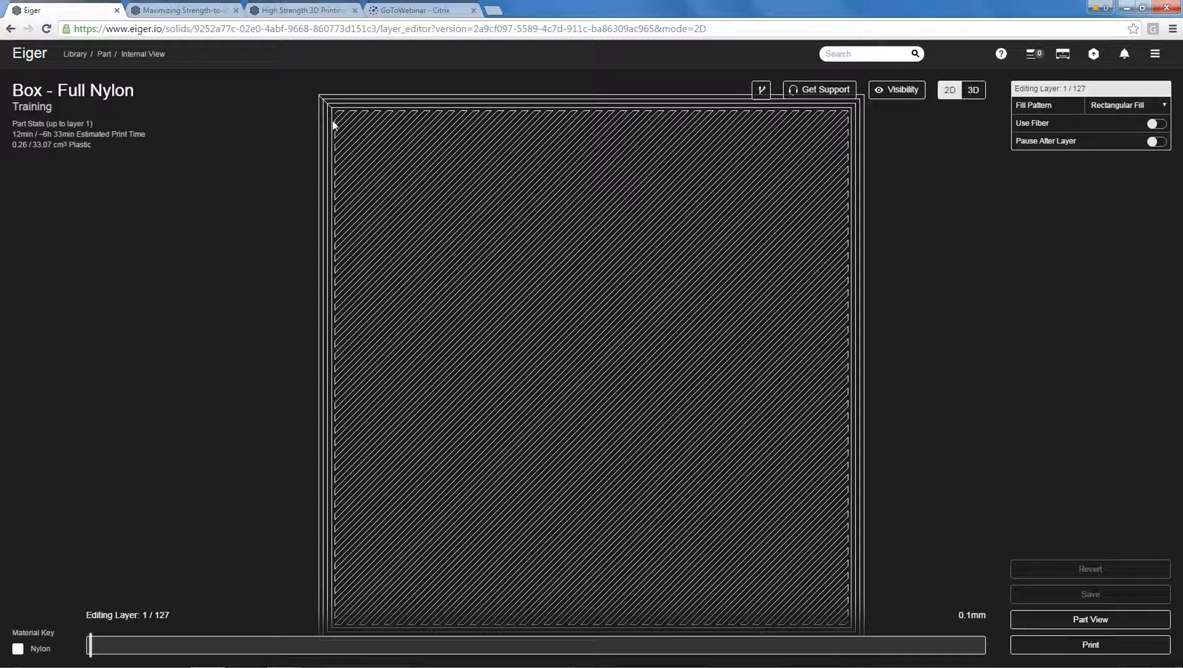
pyautogui.scroll(-1, 928, 296)
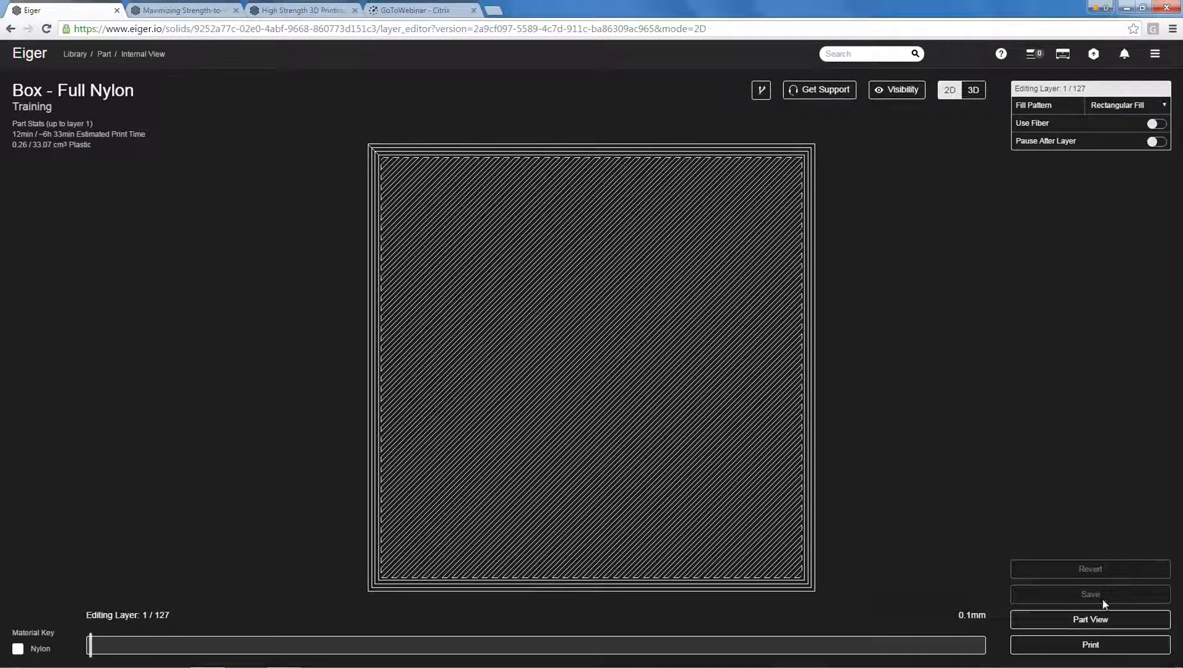
# Return to the Boxes project in the library and clone the Box - Full Nylon part.
pyautogui.click(1094, 622)
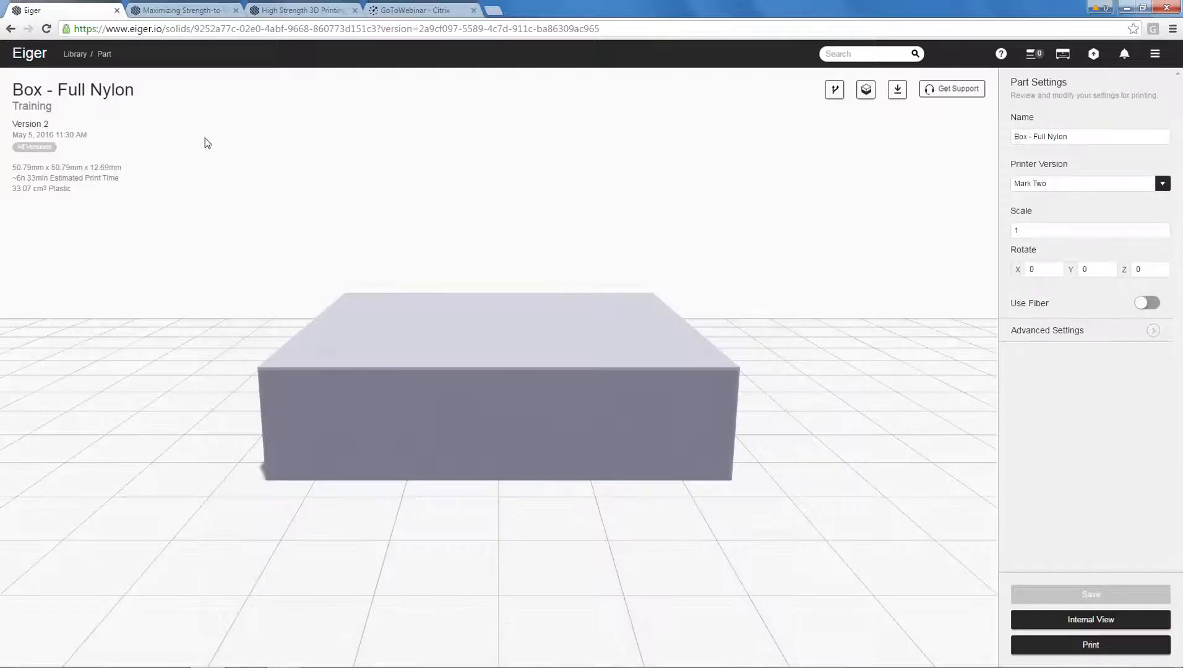
pyautogui.click(75, 54)
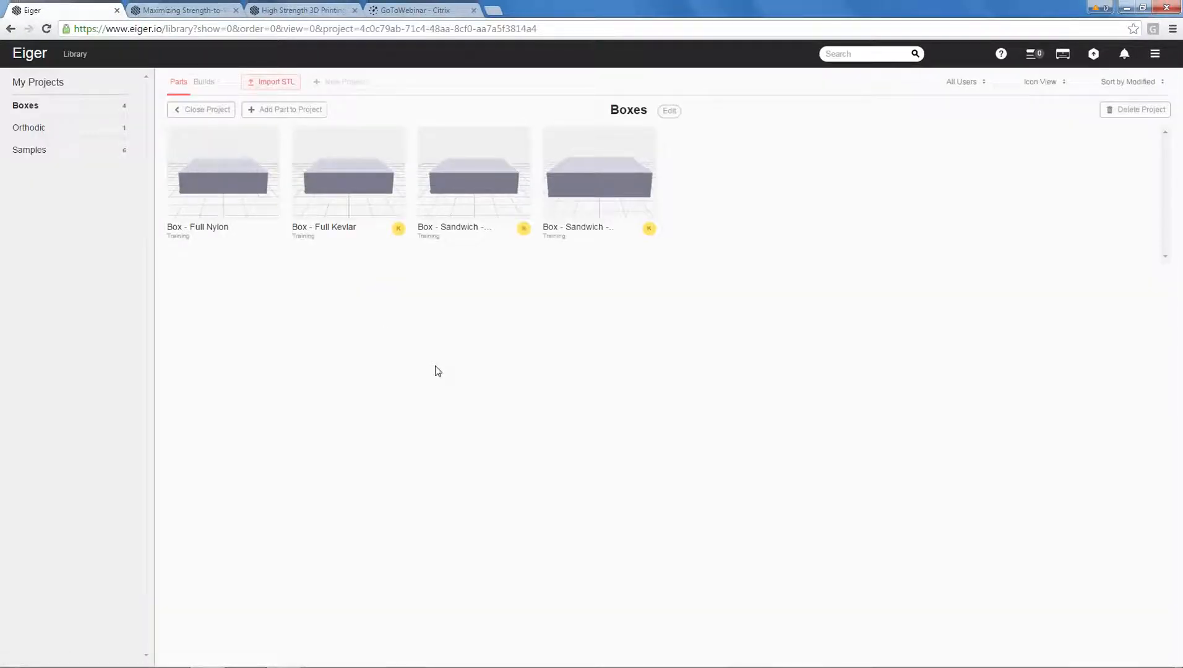
pyautogui.moveTo(217, 182)
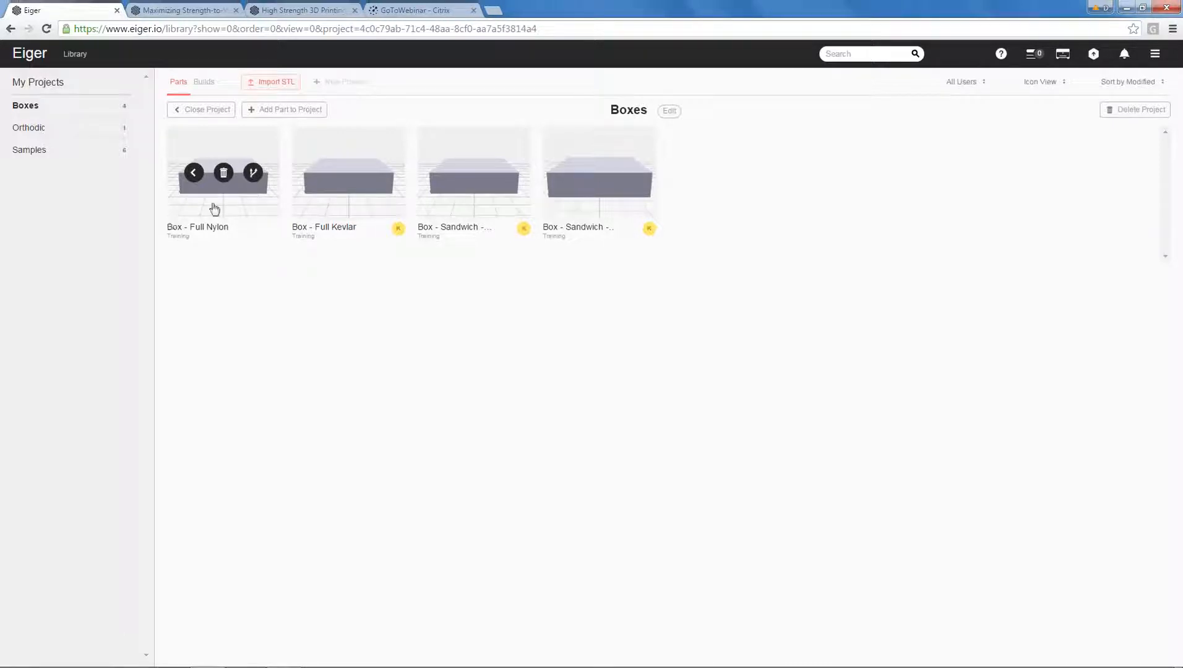
pyautogui.click(253, 174)
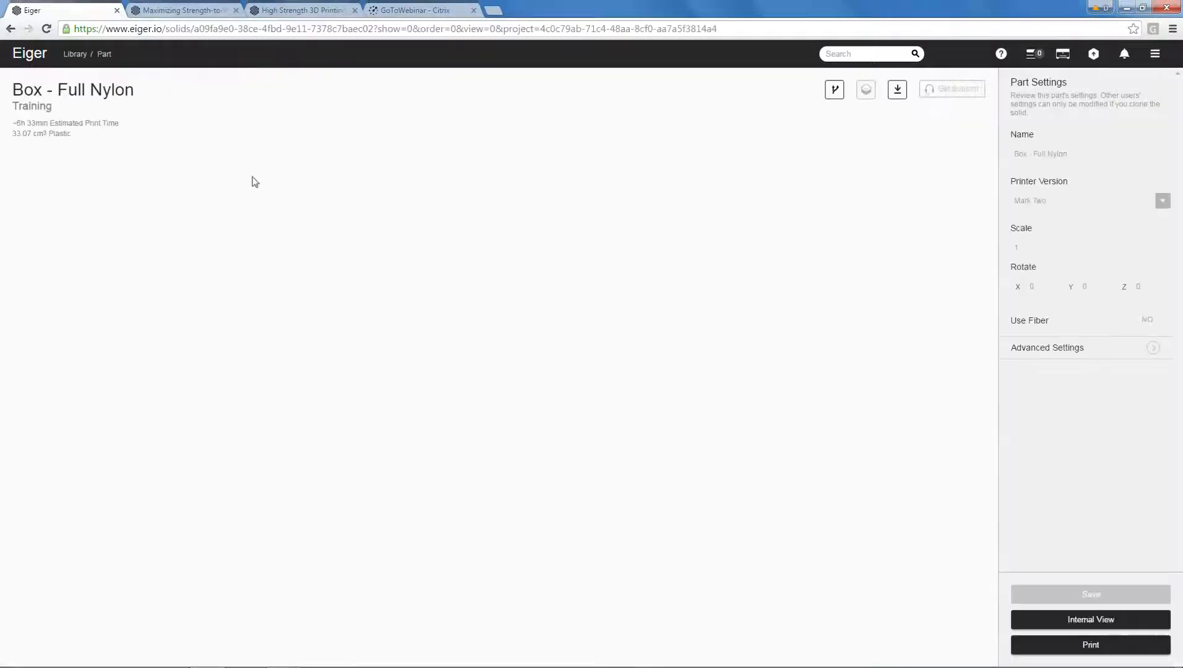
# Leave the Boxes project and open the cloned Box - Full Nylon part from the main library.
pyautogui.click(73, 55)
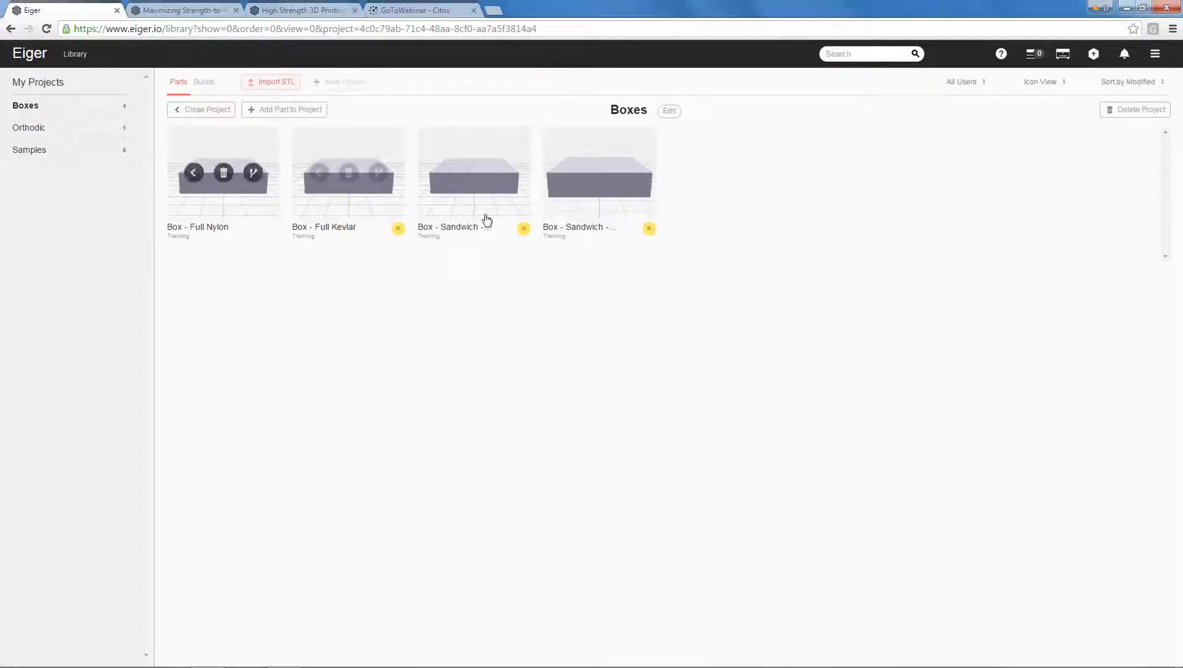
pyautogui.click(203, 111)
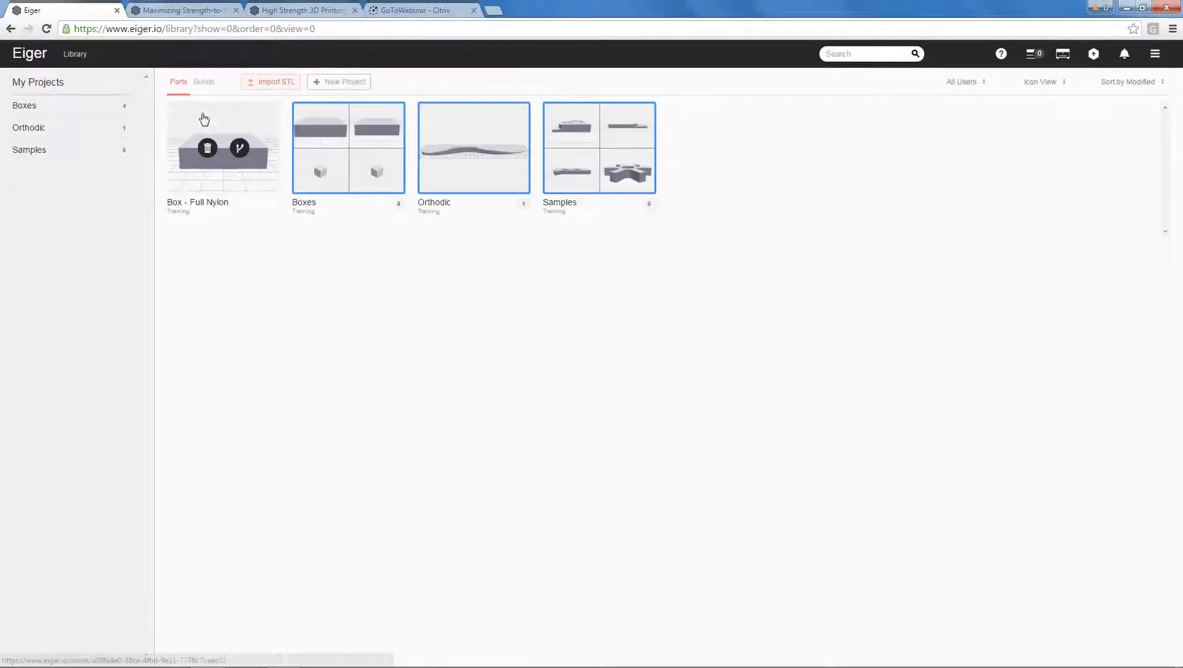
pyautogui.click(206, 183)
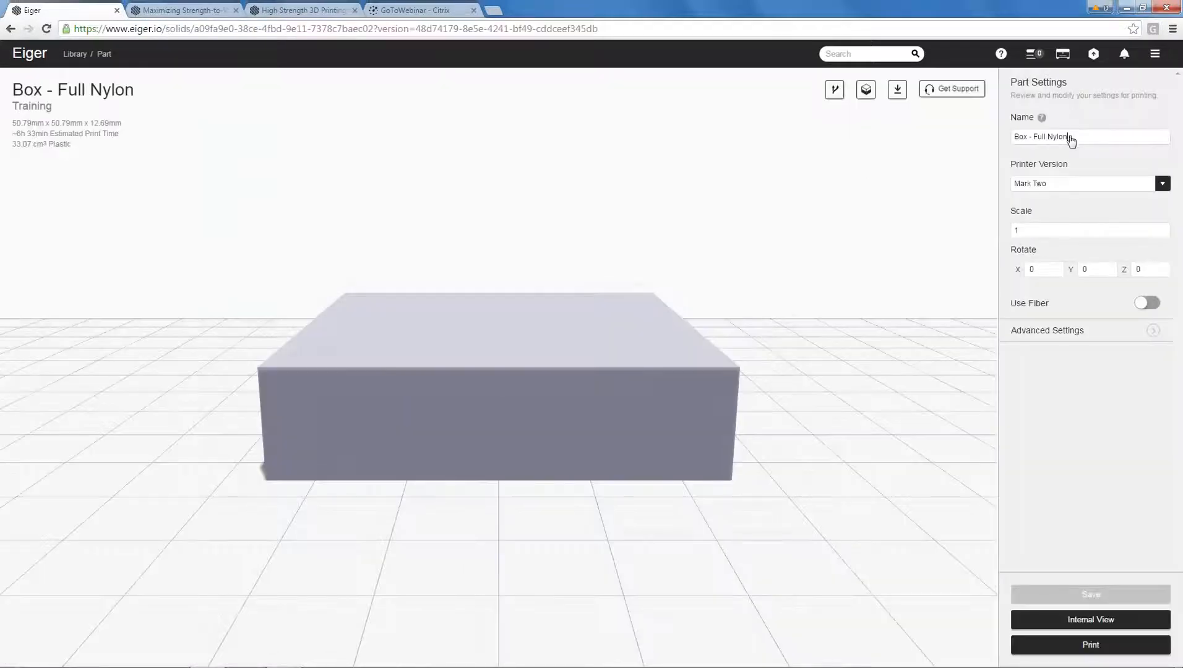
# Rename the cloned part "Box - Duplicate" and save it.
pyautogui.click(1076, 137)
pyautogui.press('BackSpace')
pyautogui.press('BackSpace')
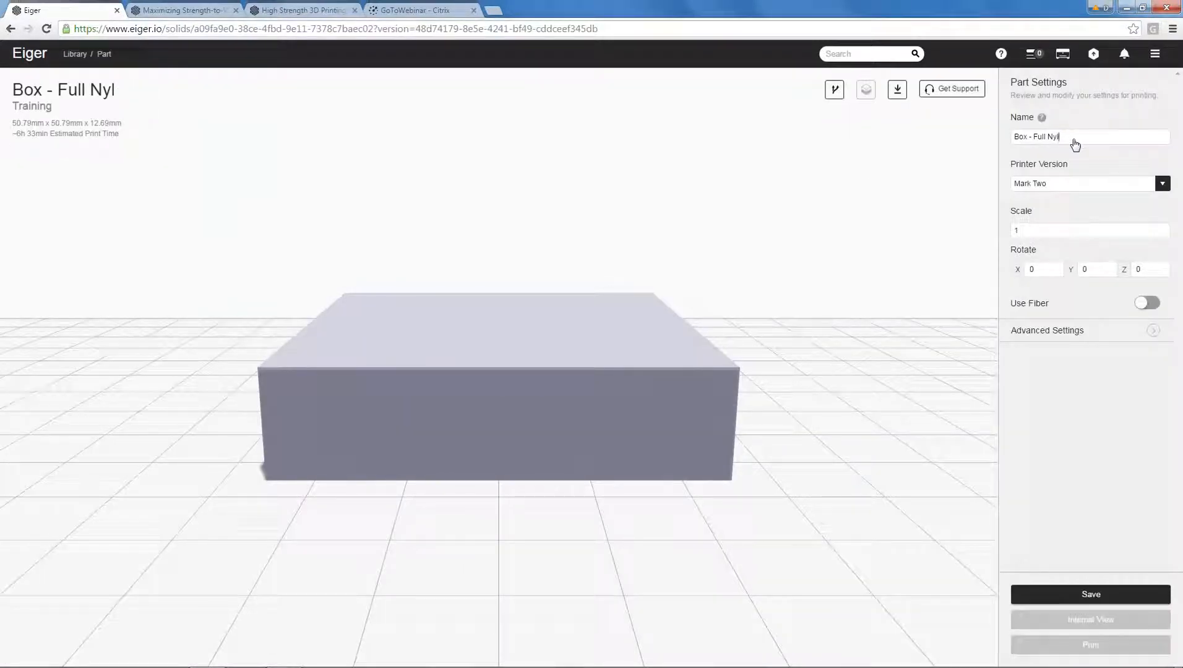
pyautogui.press('BackSpace')
pyautogui.press('BackSpace')
pyautogui.press('BackSpace')
pyautogui.press('BackSpace')
pyautogui.press('BackSpace')
pyautogui.press('BackSpace')
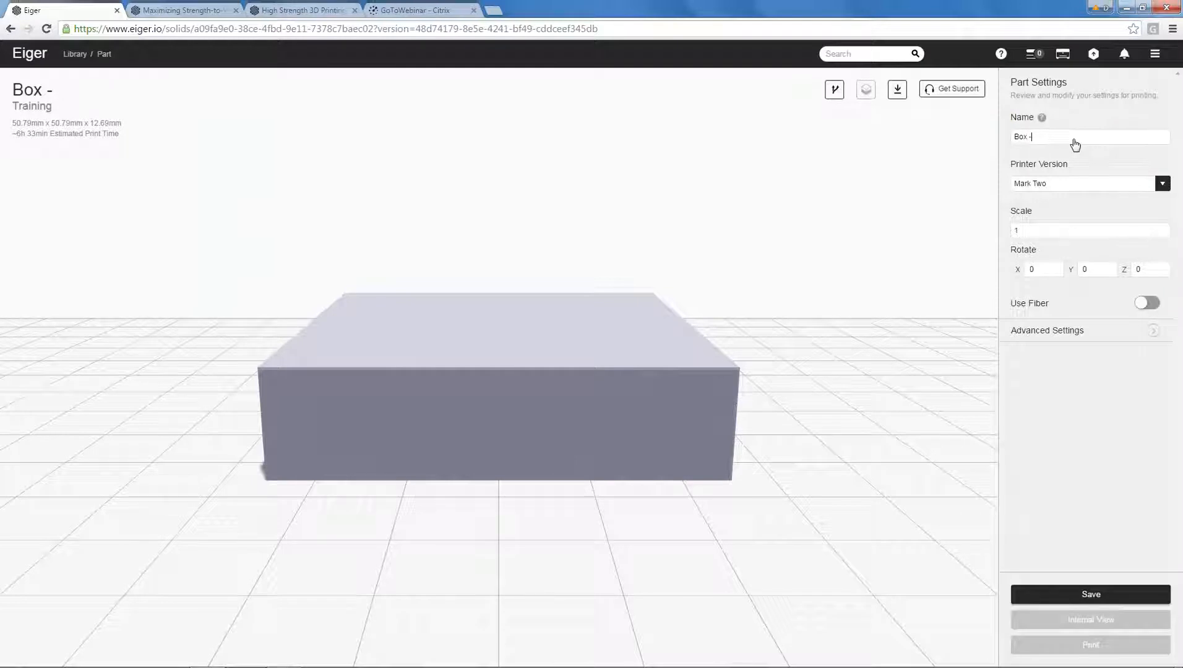
pyautogui.write('Duplicate')
pyautogui.click(1092, 599)
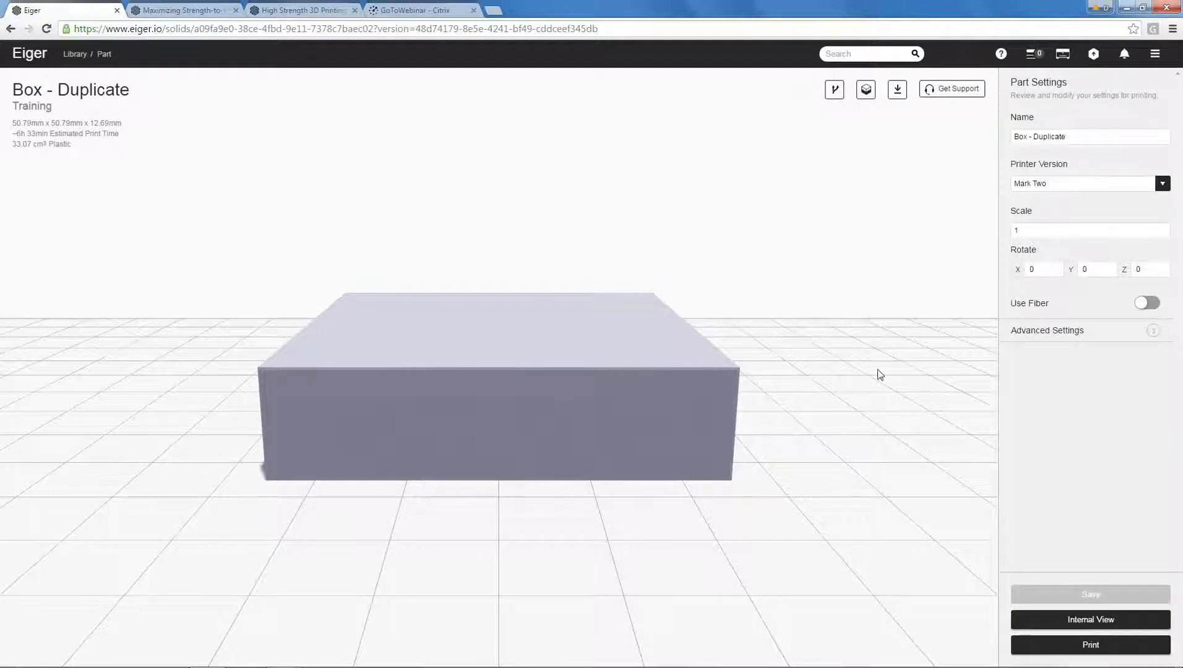
# Move Box - Duplicate from the main library into the Boxes project and open that project.
pyautogui.click(74, 54)
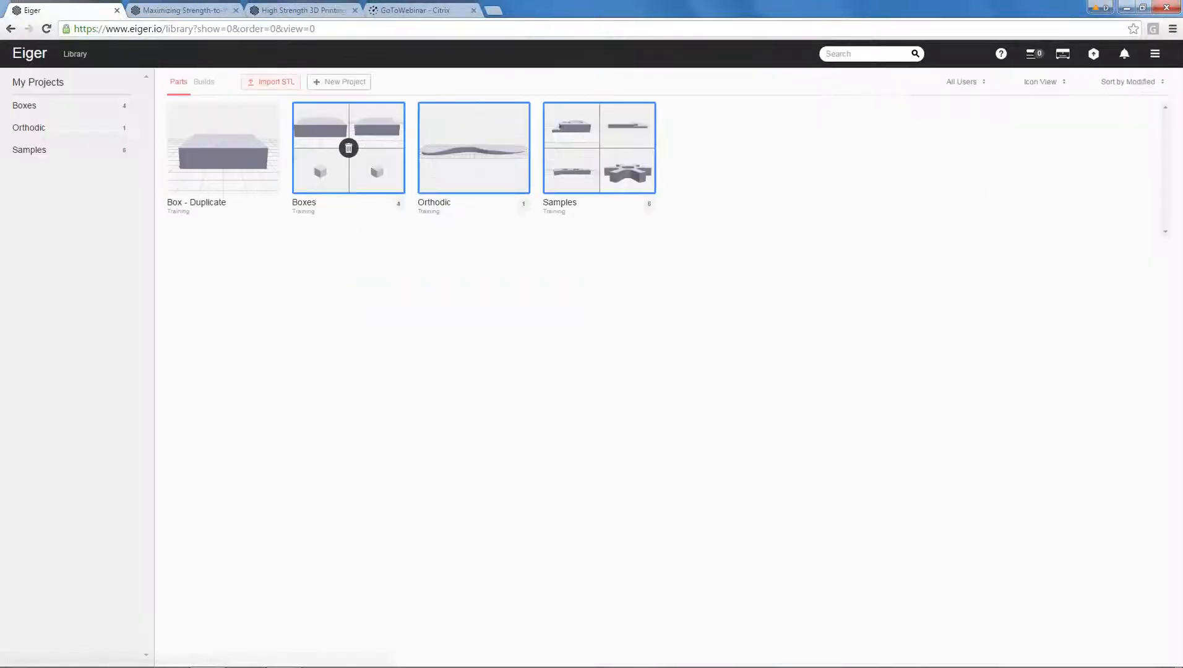
pyautogui.moveTo(230, 178); pyautogui.dragTo(337, 180)
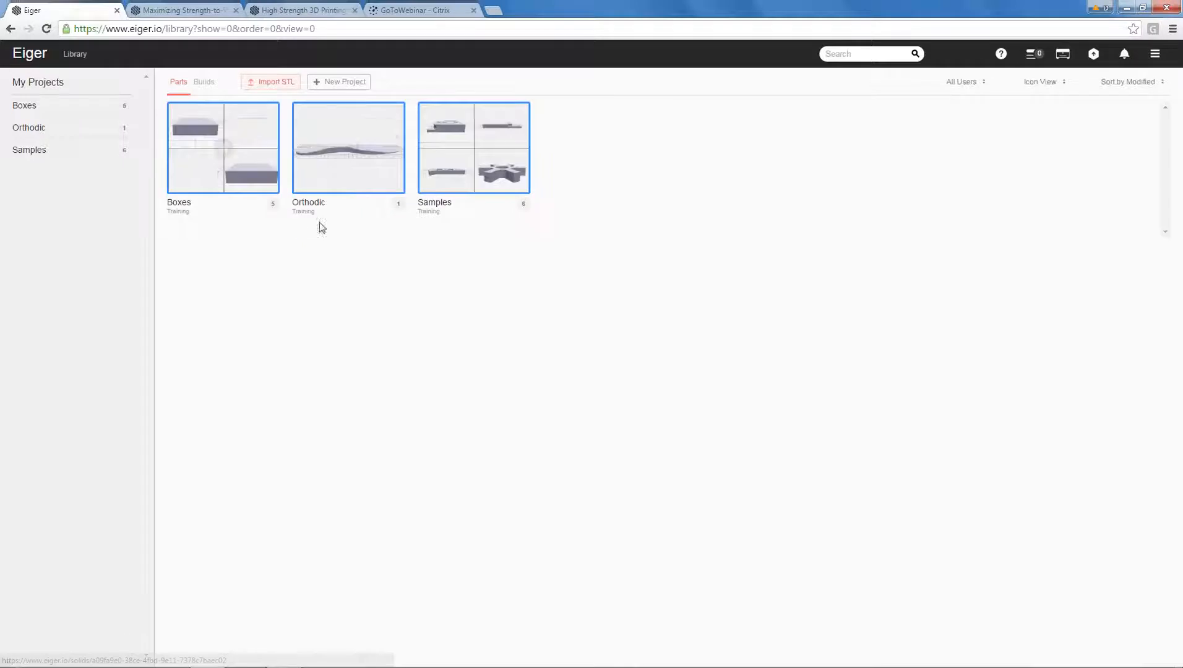
pyautogui.click(214, 165)
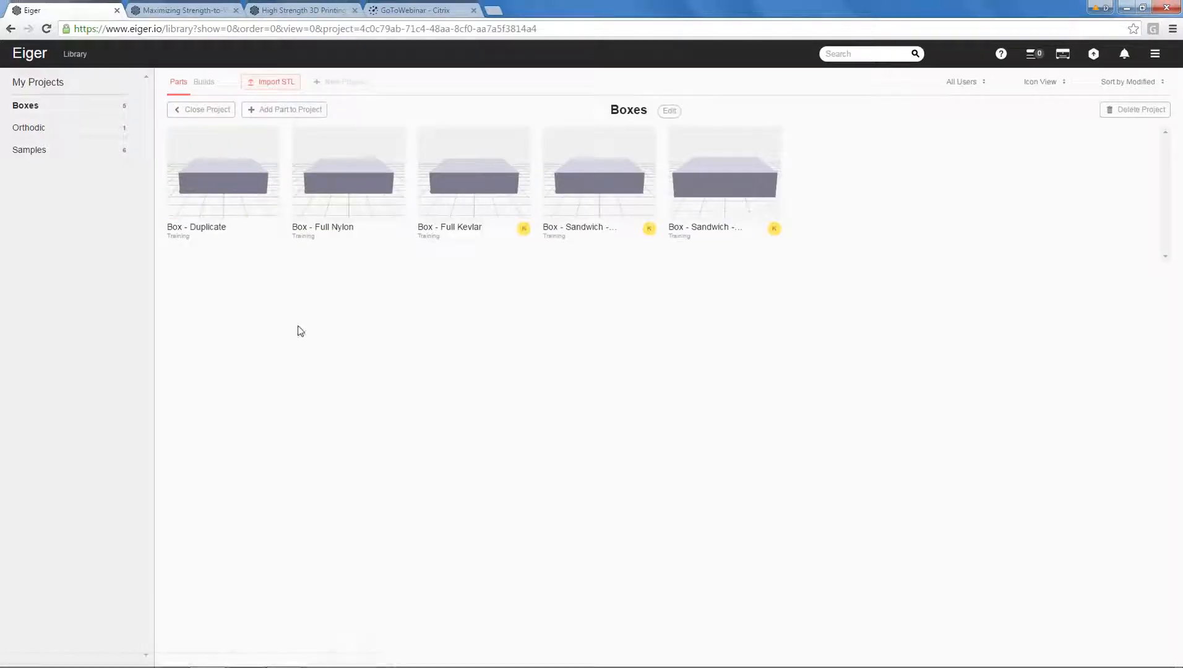
# Close the Boxes project and delete it from the library, confirming the deletion.
pyautogui.click(203, 110)
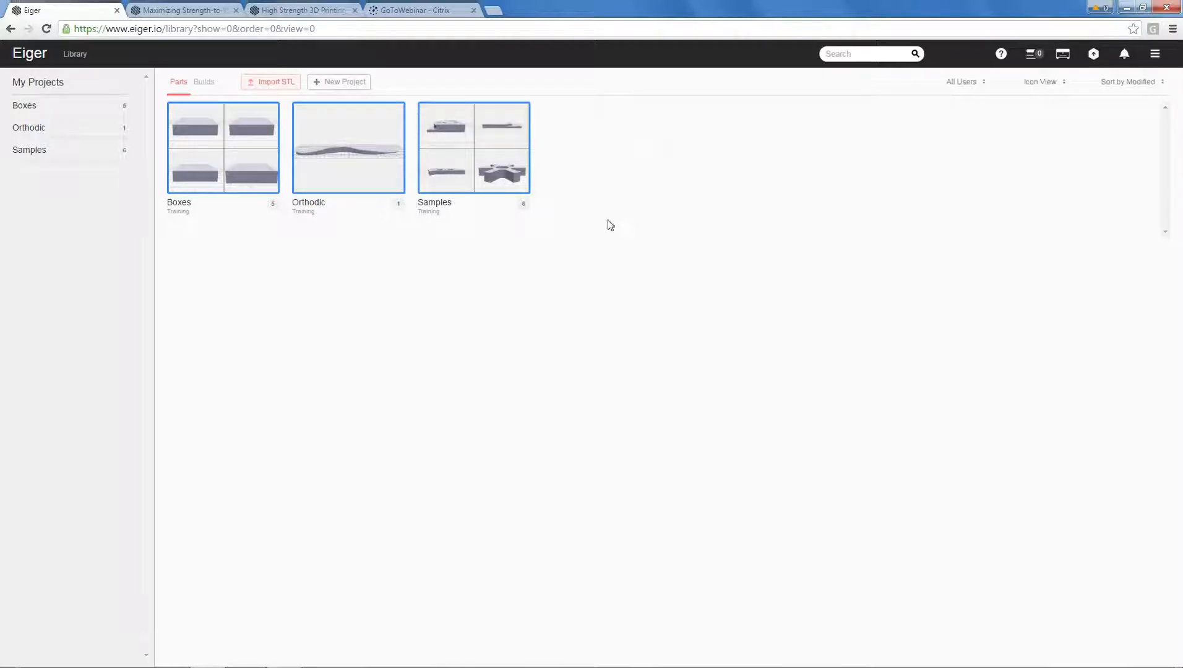
pyautogui.click(224, 149)
pyautogui.click(239, 149)
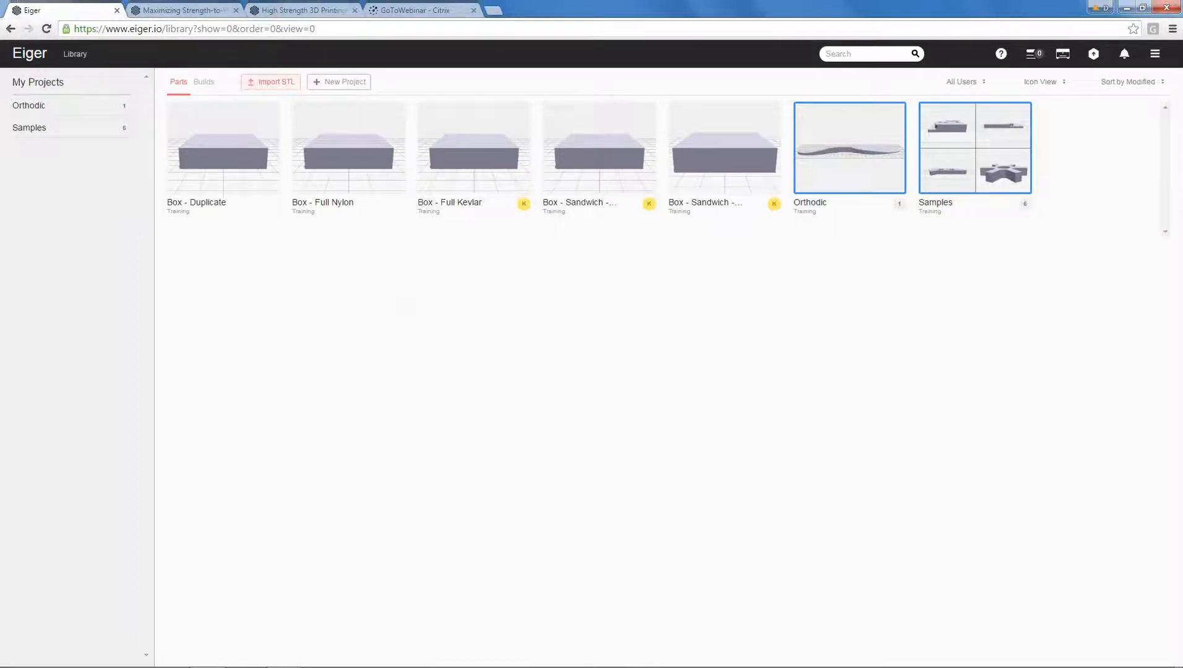
# Import Bracket_1.stl from the Training Models folder as a new part.
pyautogui.click(270, 82)
pyautogui.click(511, 300)
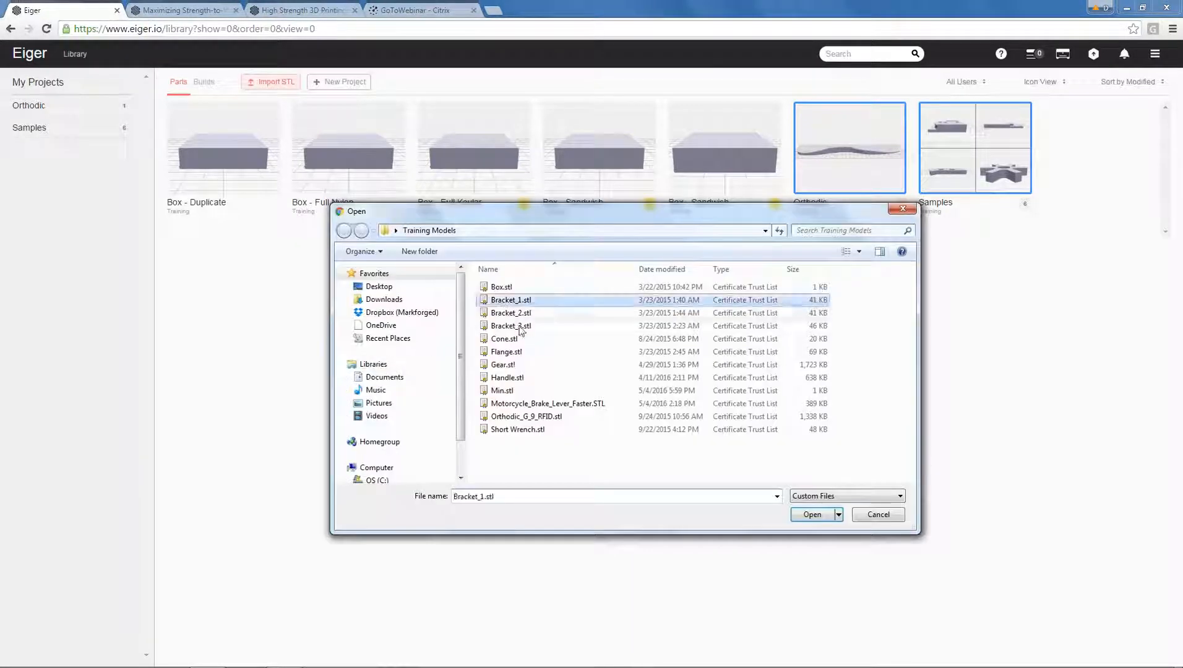
pyautogui.click(809, 516)
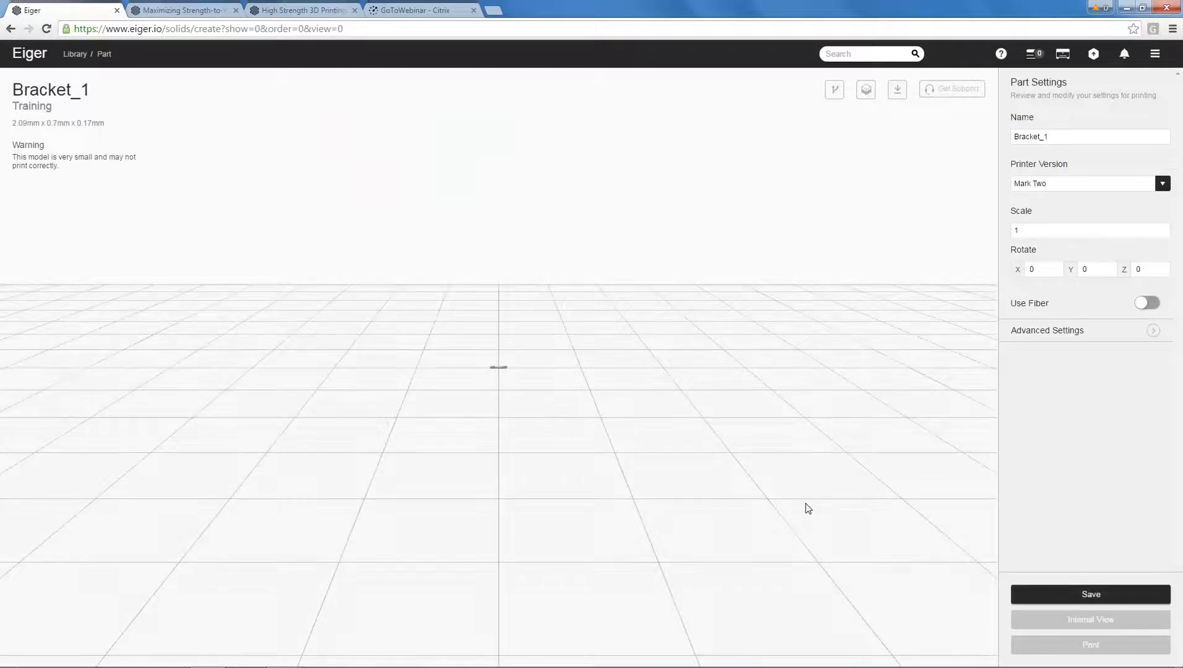
# Change the bracket's original units to Imperial in its advanced settings.
pyautogui.click(1065, 332)
pyautogui.scroll(-3, 1065, 362)
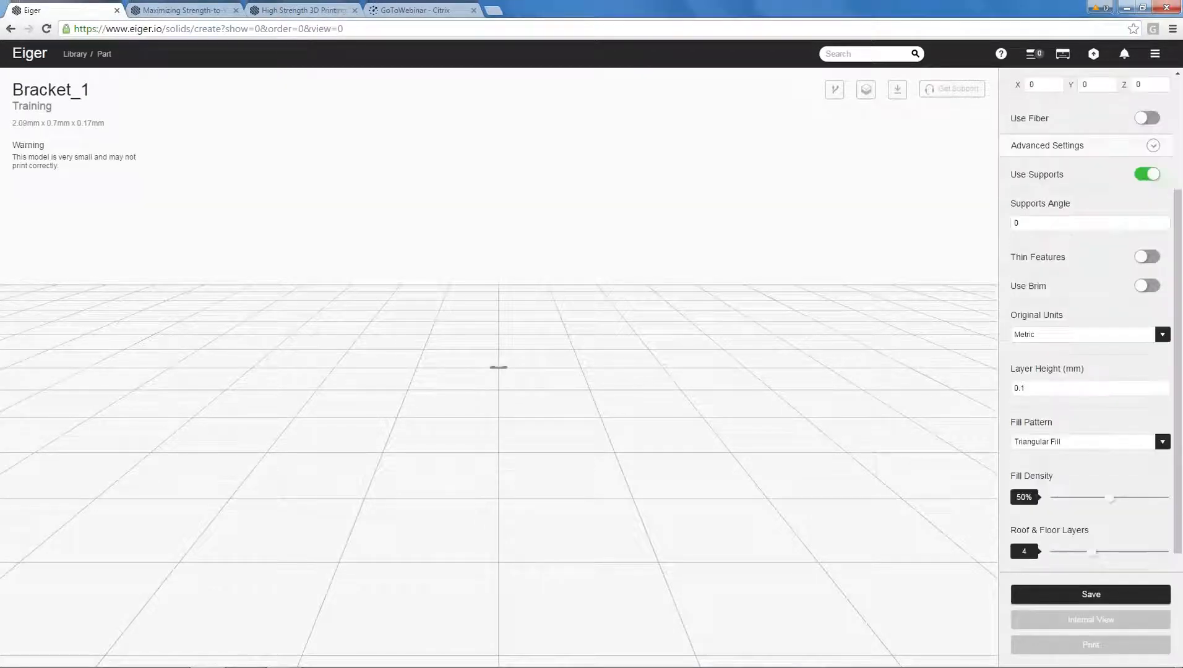
pyautogui.scroll(-2, 1062, 337)
pyautogui.click(1055, 213)
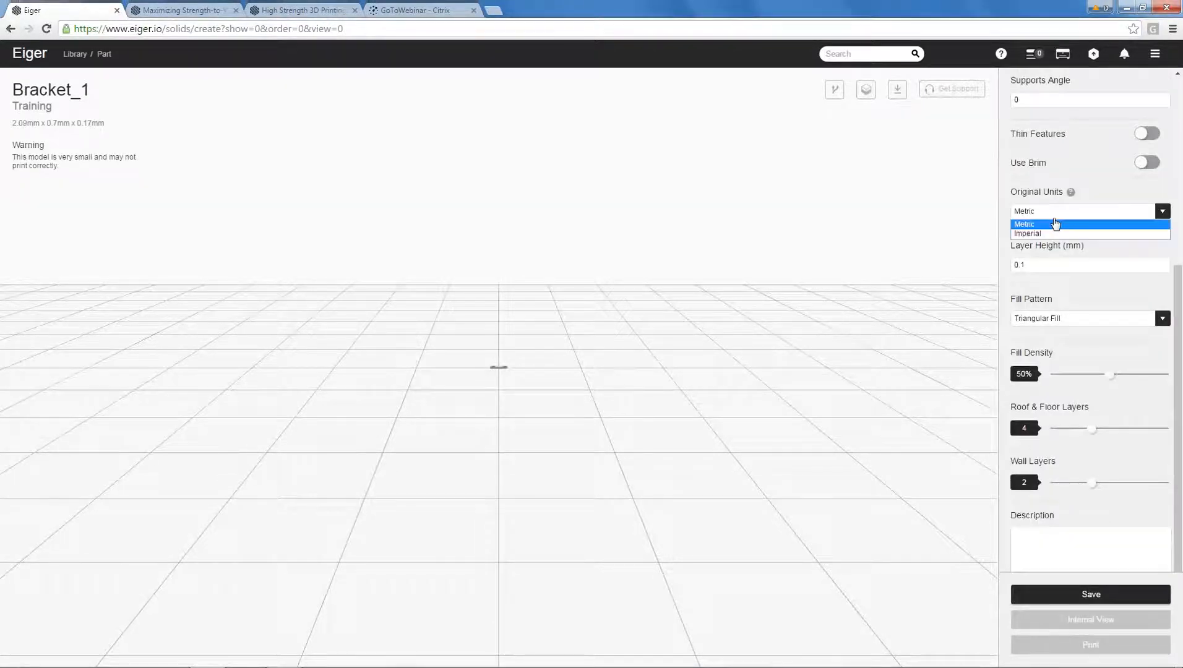
pyautogui.click(1054, 232)
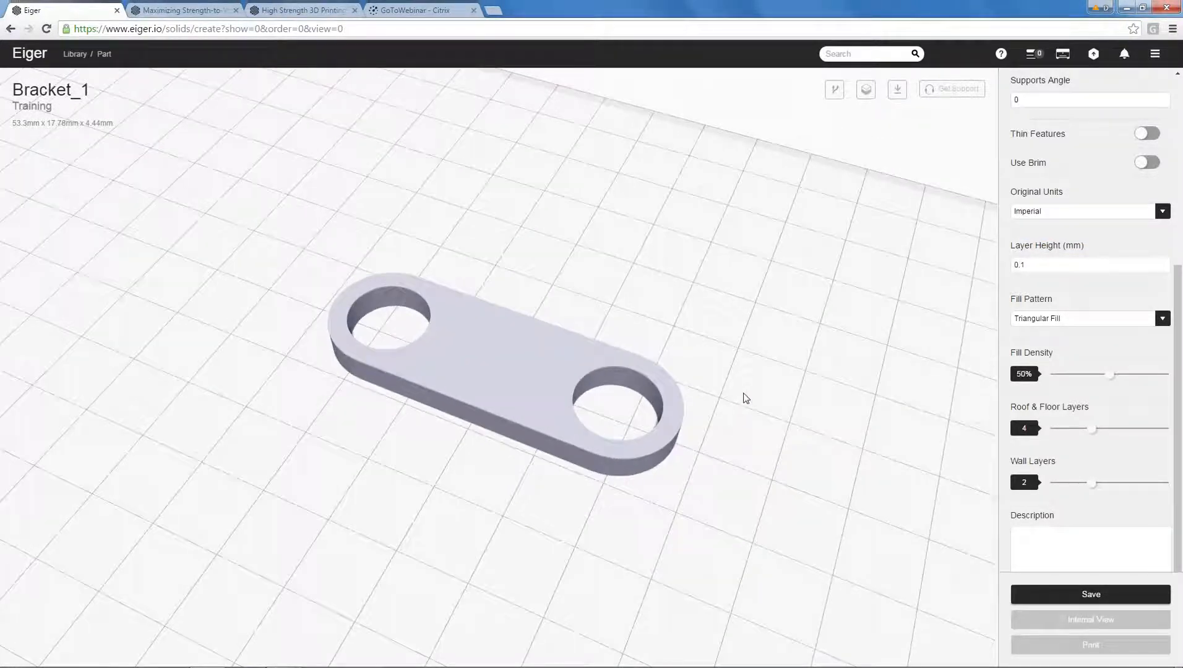
# Rename the part "Bracket_1 - Full Kevlar".
pyautogui.scroll(-5, 746, 399)
pyautogui.scroll(5, 747, 404)
pyautogui.scroll(-4, 747, 402)
pyautogui.scroll(1, 747, 402)
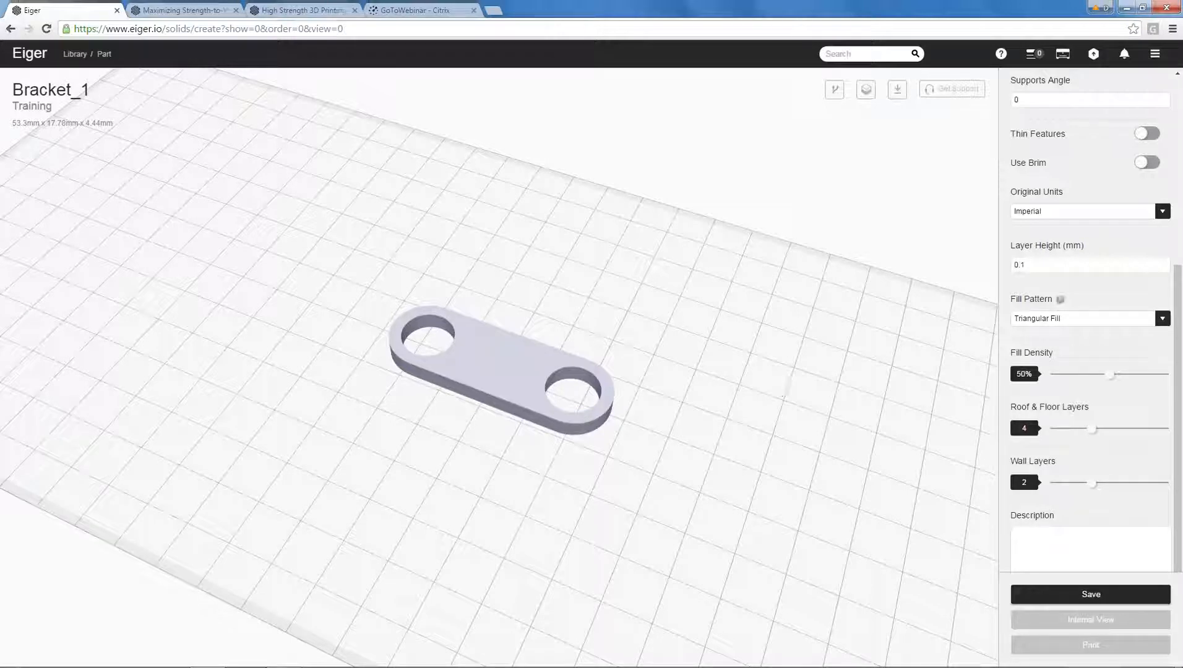
pyautogui.scroll(5, 1040, 319)
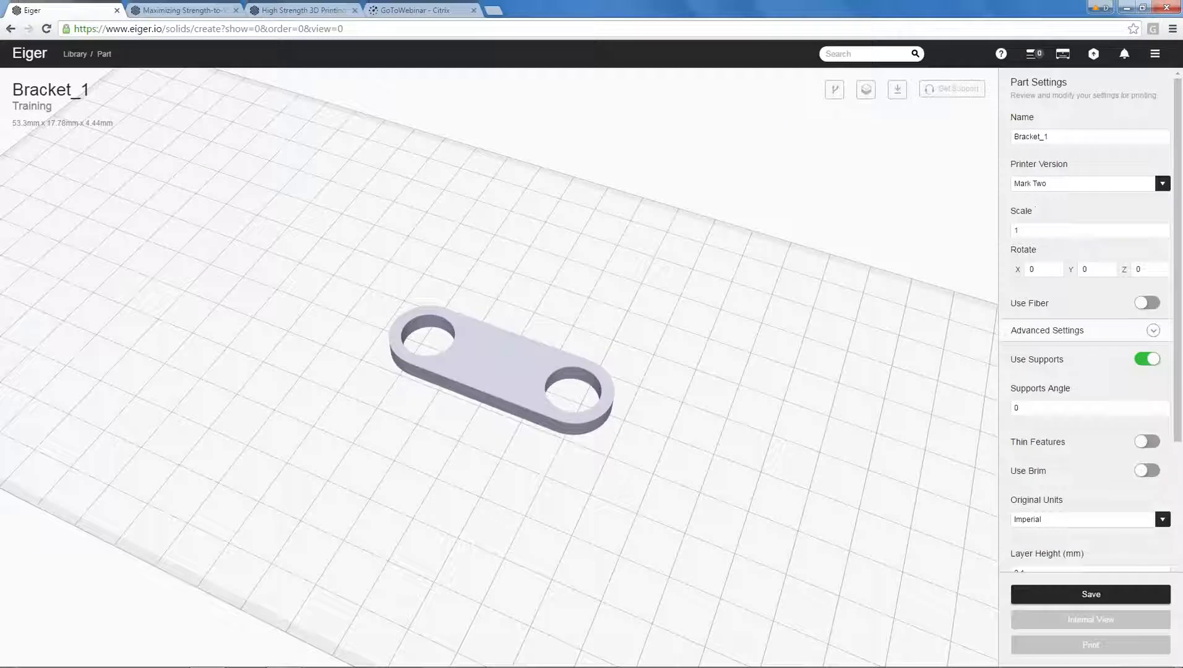
pyautogui.write('Fi')
pyautogui.write('ull K')
pyautogui.write('evlar')
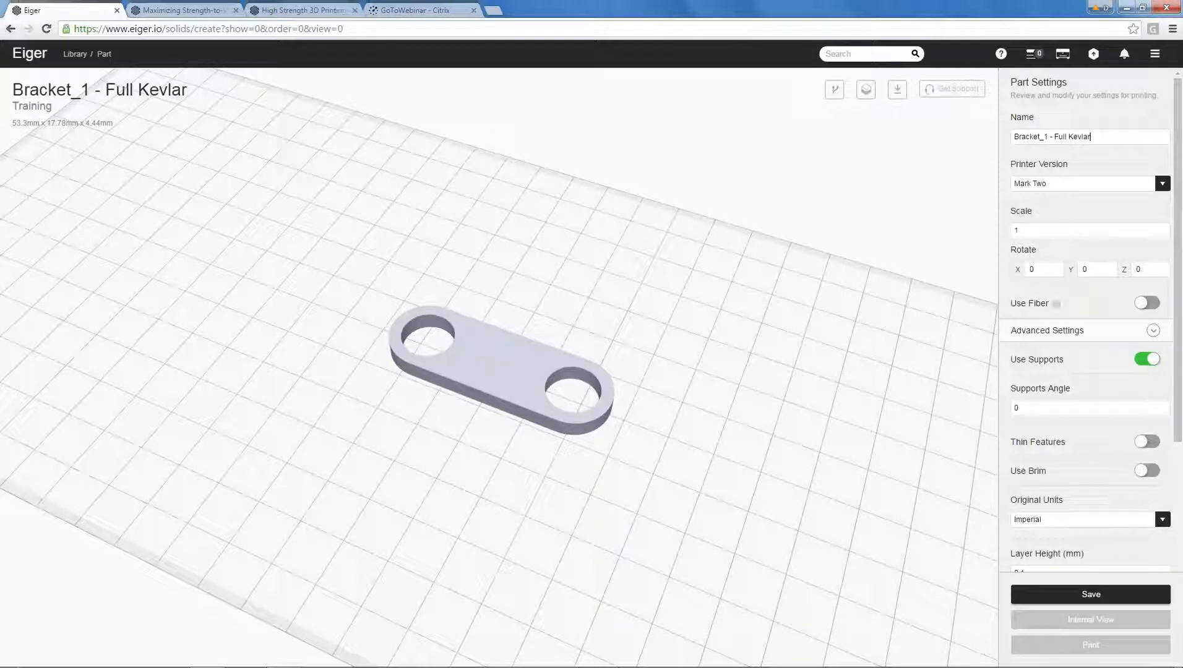
# Enable fiber for the bracket, with Kevlar as the fiber material and 36 fiber layers.
pyautogui.click(1152, 304)
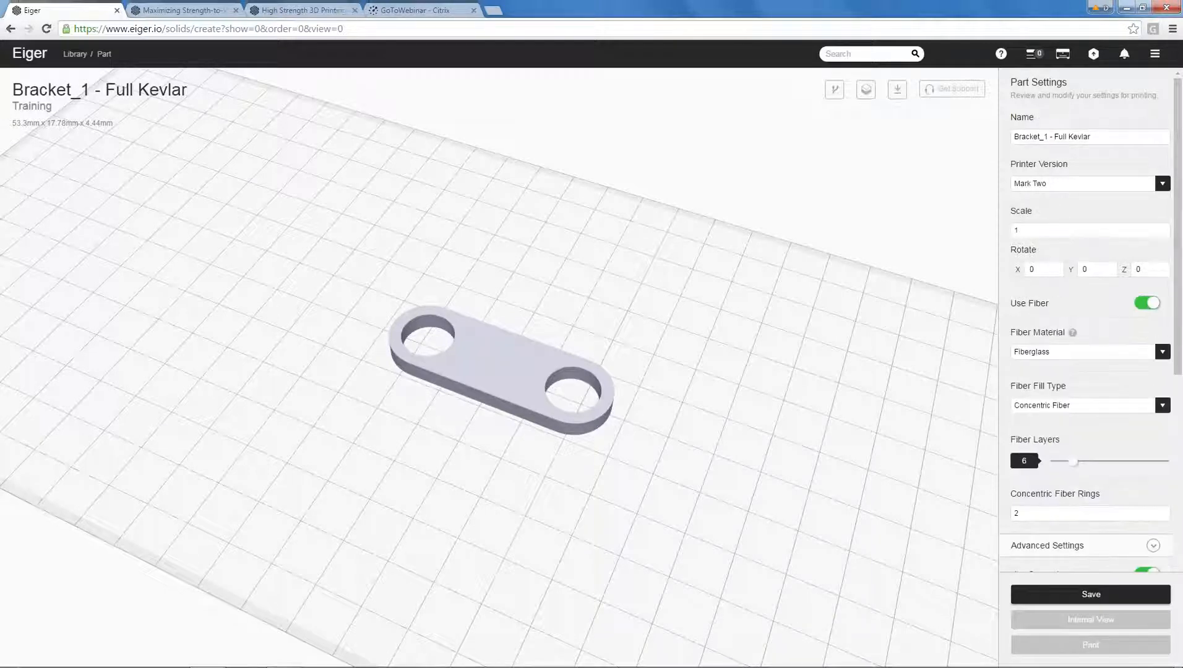
pyautogui.click(1074, 354)
pyautogui.click(1069, 385)
pyautogui.scroll(-3, 1181, 383)
pyautogui.moveTo(1075, 389); pyautogui.dragTo(1162, 390)
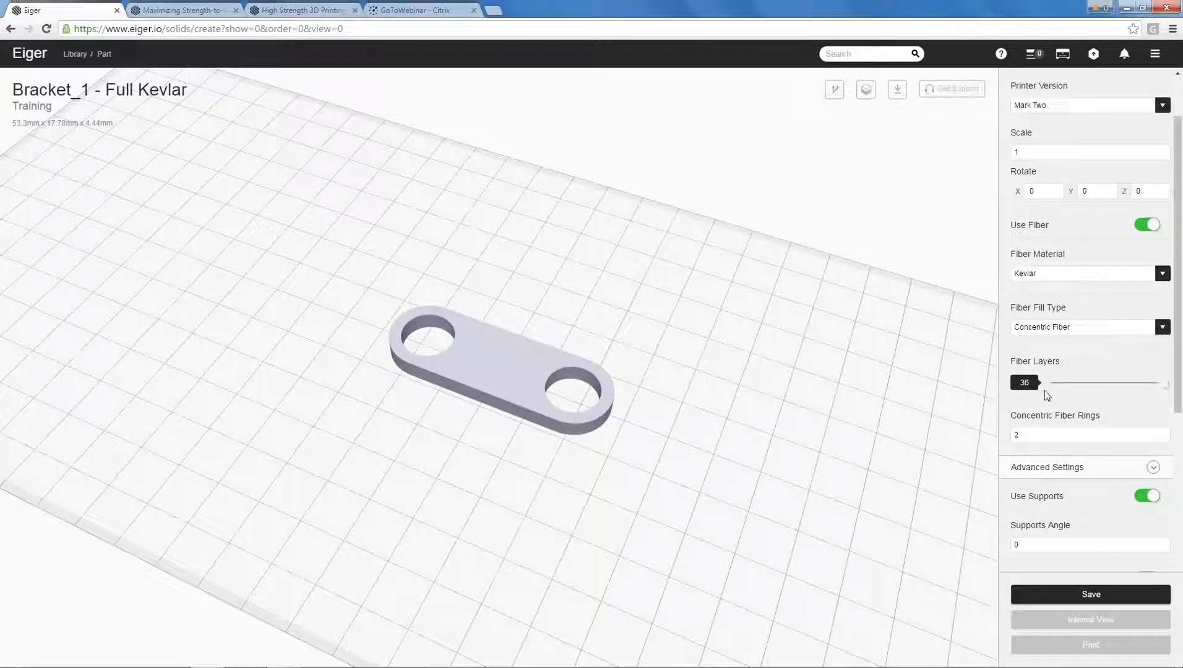
# Set the concentric fiber rings to 10, review the advanced settings and save the part.
pyautogui.doubleClick(1016, 436)
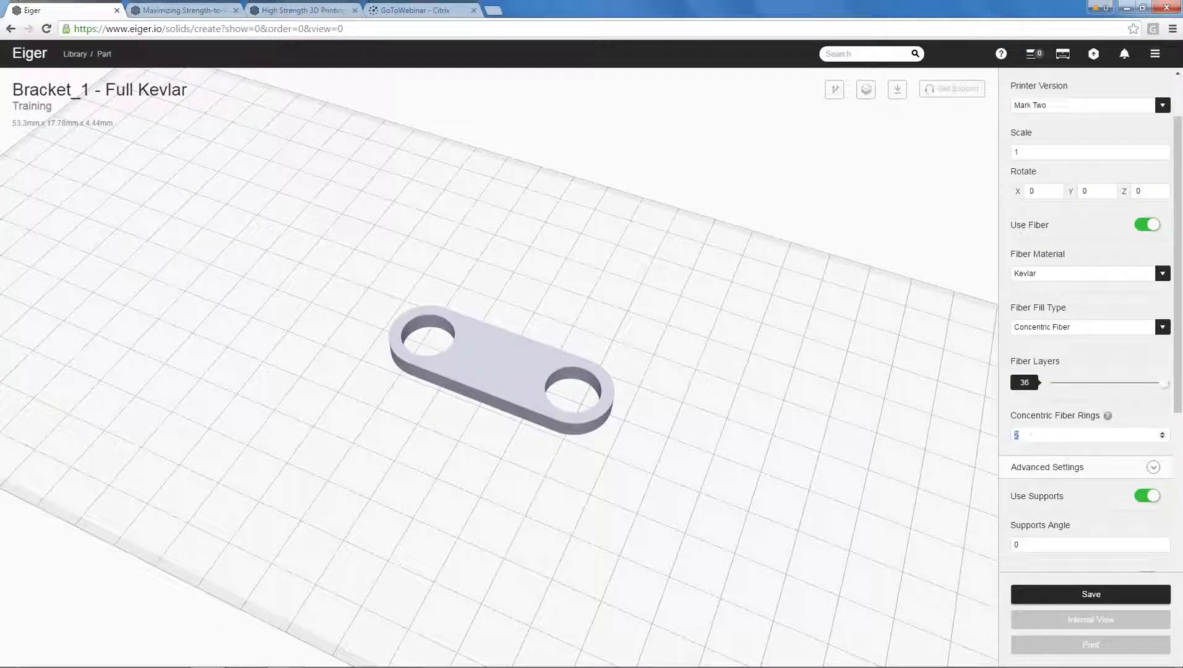
pyautogui.click(835, 260)
pyautogui.moveTo(1178, 408); pyautogui.dragTo(1181, 489)
pyautogui.moveTo(716, 422)
pyautogui.mouseDown()
pyautogui.moveTo(727, 399)
pyautogui.moveTo(716, 418)
pyautogui.mouseUp()
pyautogui.scroll(-2, 1171, 391)
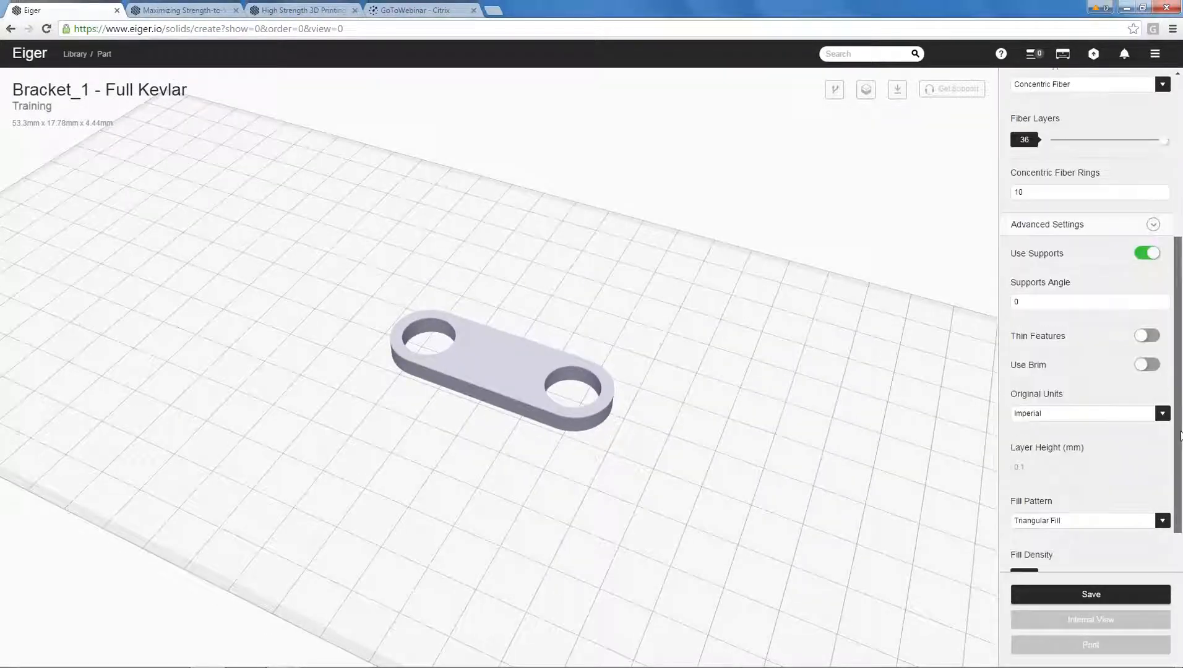
pyautogui.moveTo(1178, 432); pyautogui.dragTo(1181, 508)
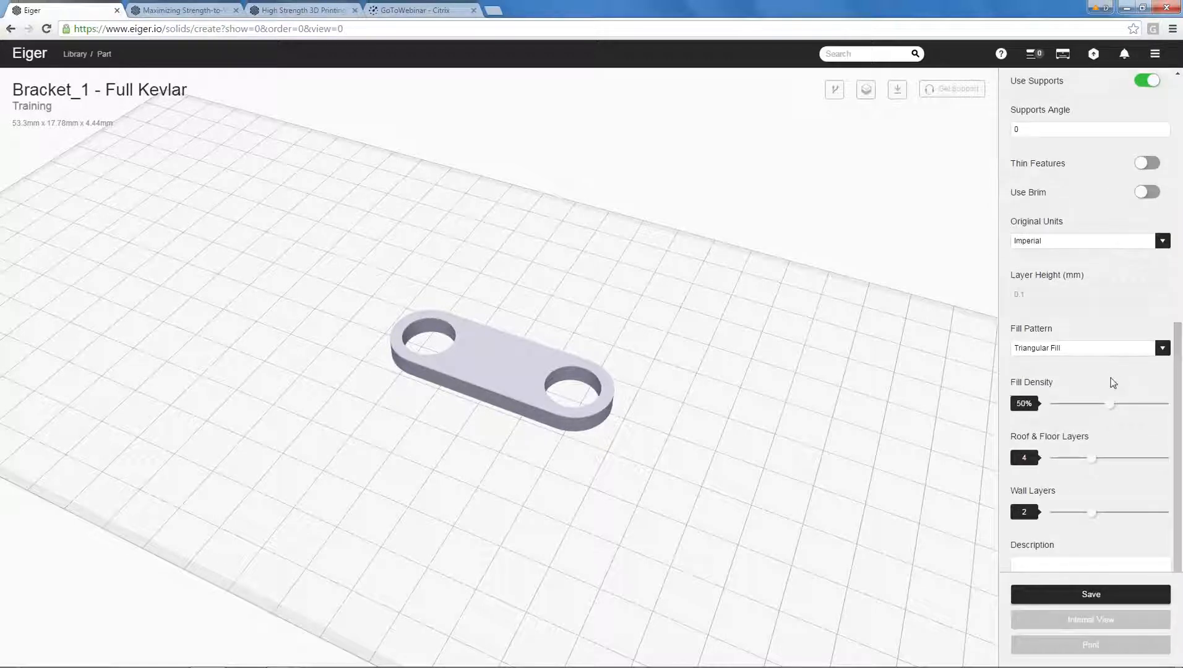
pyautogui.click(1091, 595)
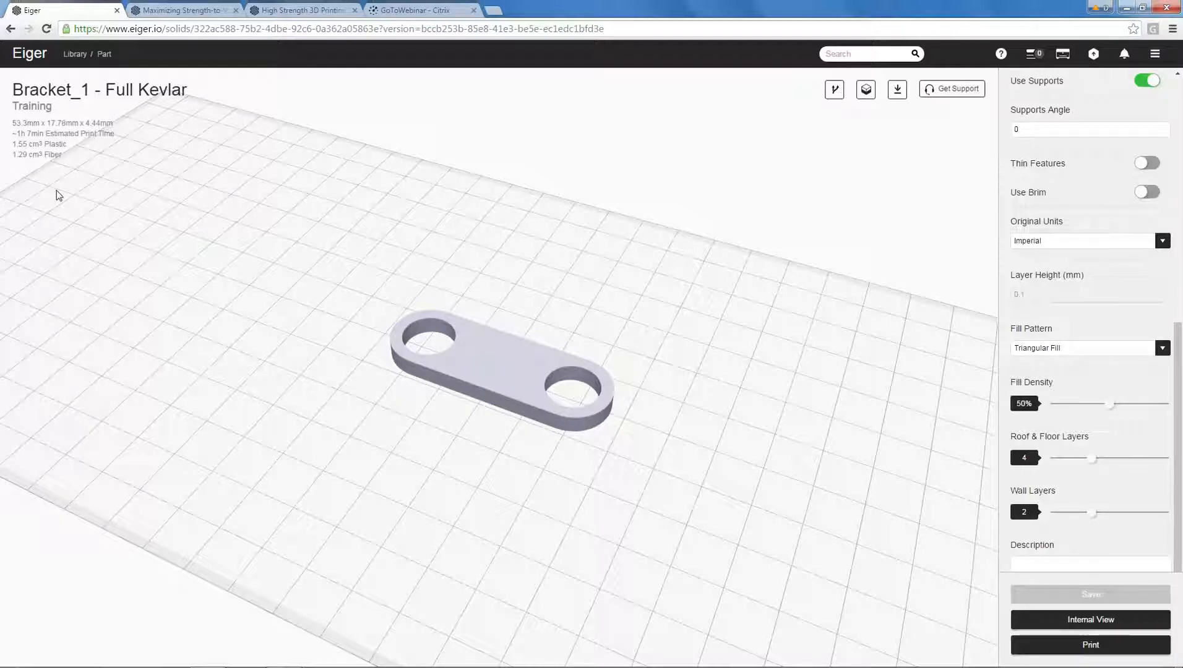
# Open the bracket's internal view and examine the concentric Kevlar rings in 3D from several angles.
pyautogui.scroll(5, 514, 331)
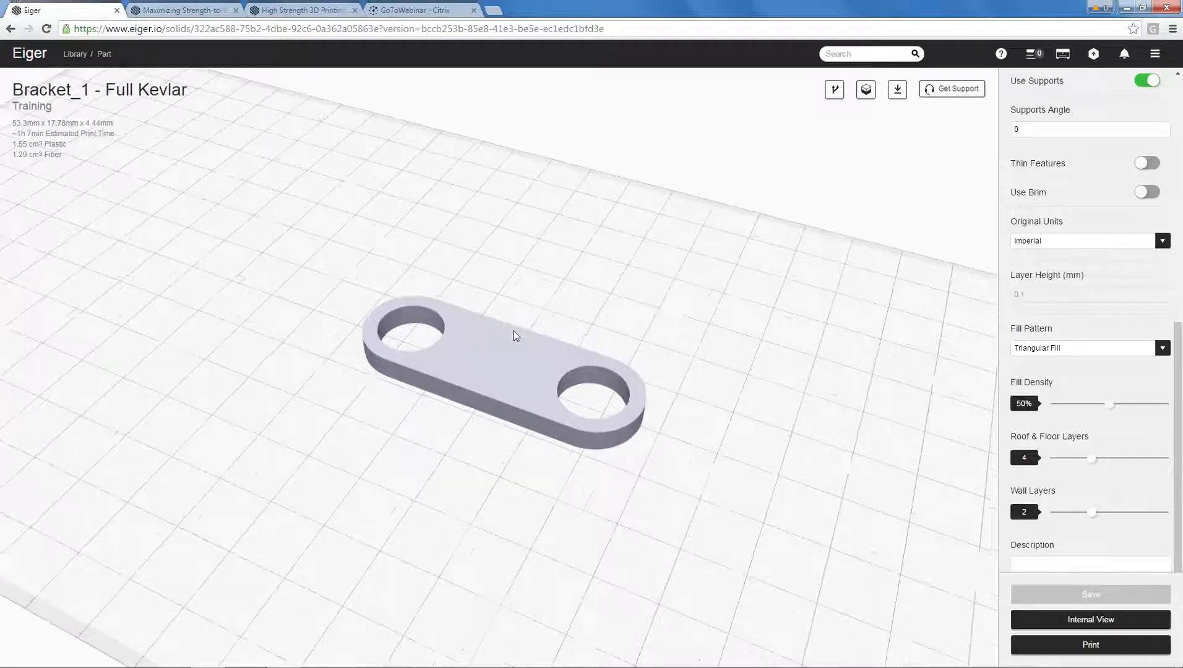
pyautogui.click(1101, 620)
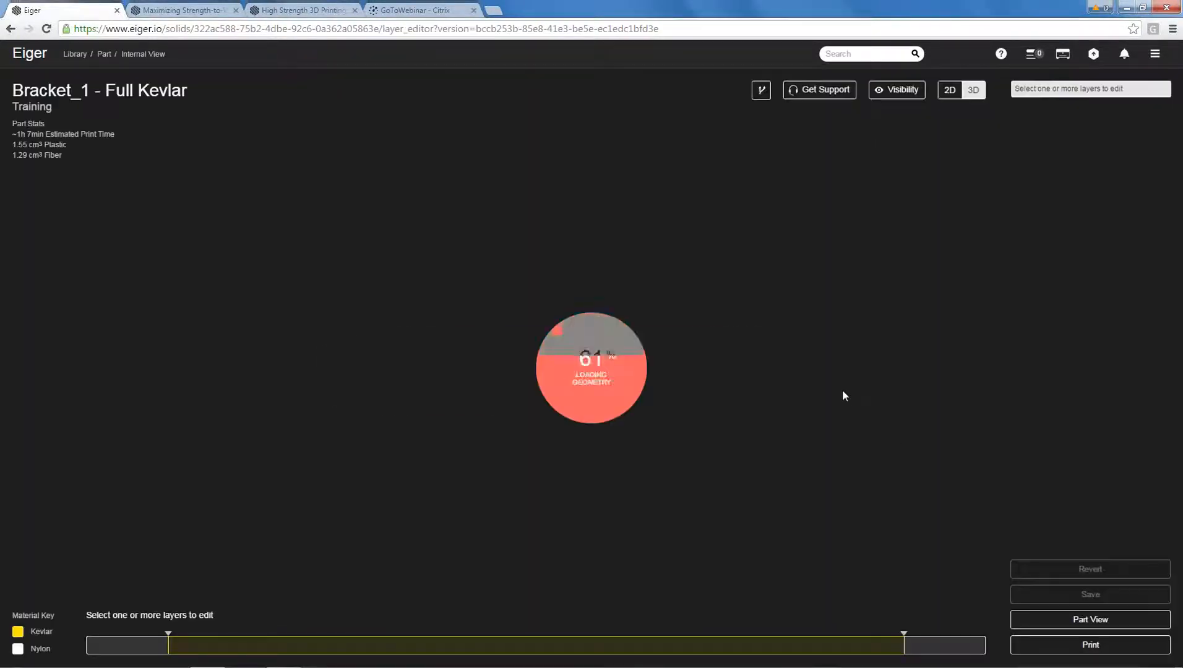
pyautogui.moveTo(739, 334); pyautogui.dragTo(608, 373)
pyautogui.scroll(2, 608, 373)
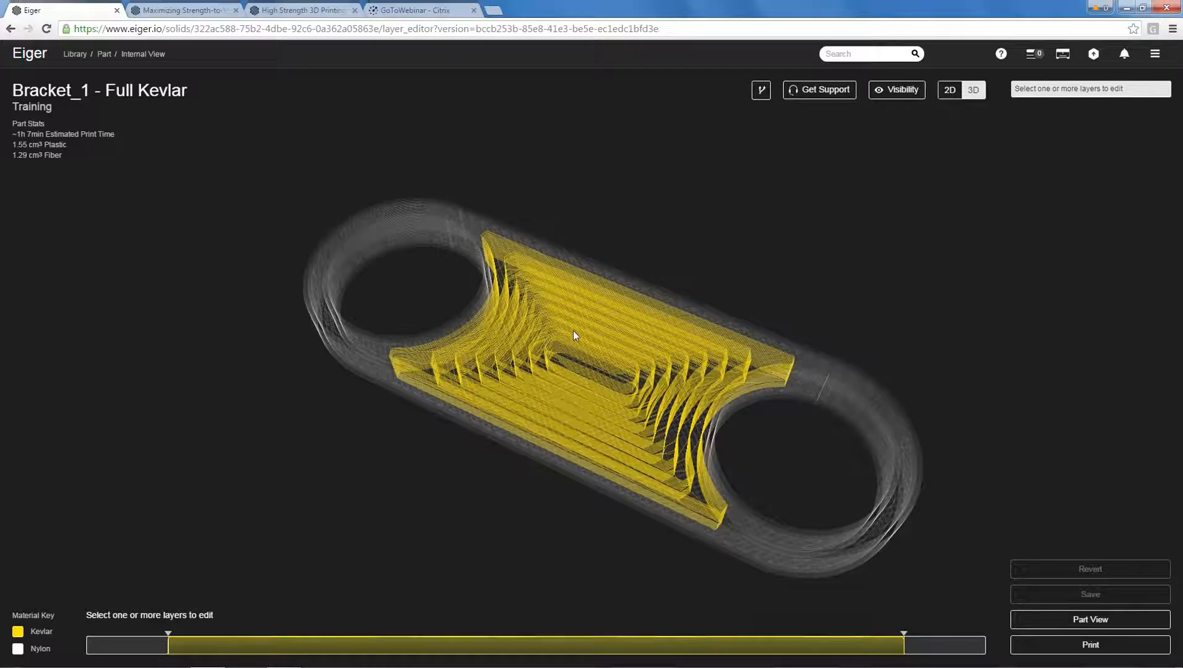
pyautogui.moveTo(573, 330); pyautogui.dragTo(571, 347)
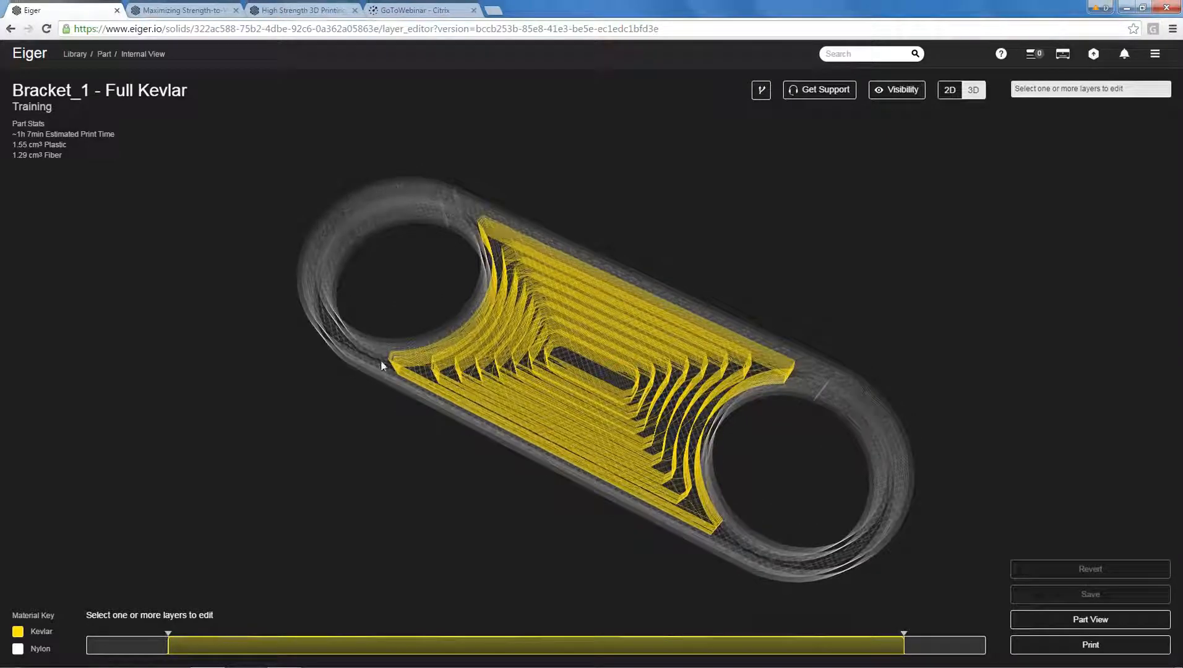
pyautogui.moveTo(768, 437); pyautogui.dragTo(744, 374)
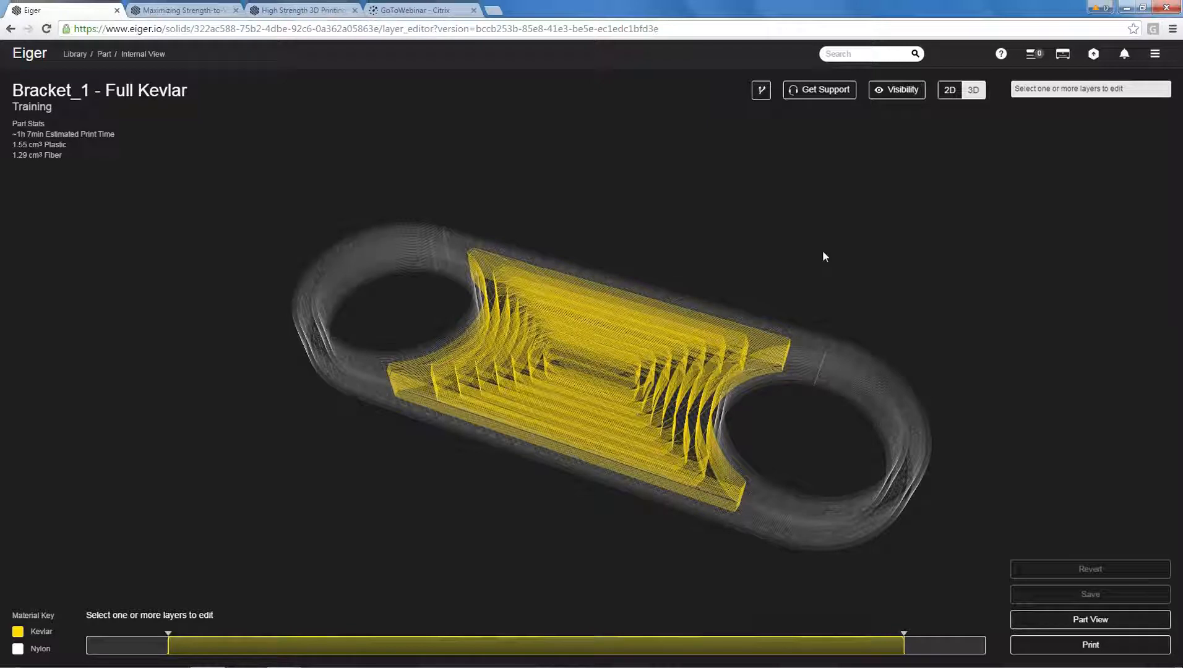
# Inspect layer 23 of the bracket in 2D, briefly showing and hiding the rectangular plastic fill around the Kevlar rings.
pyautogui.click(950, 90)
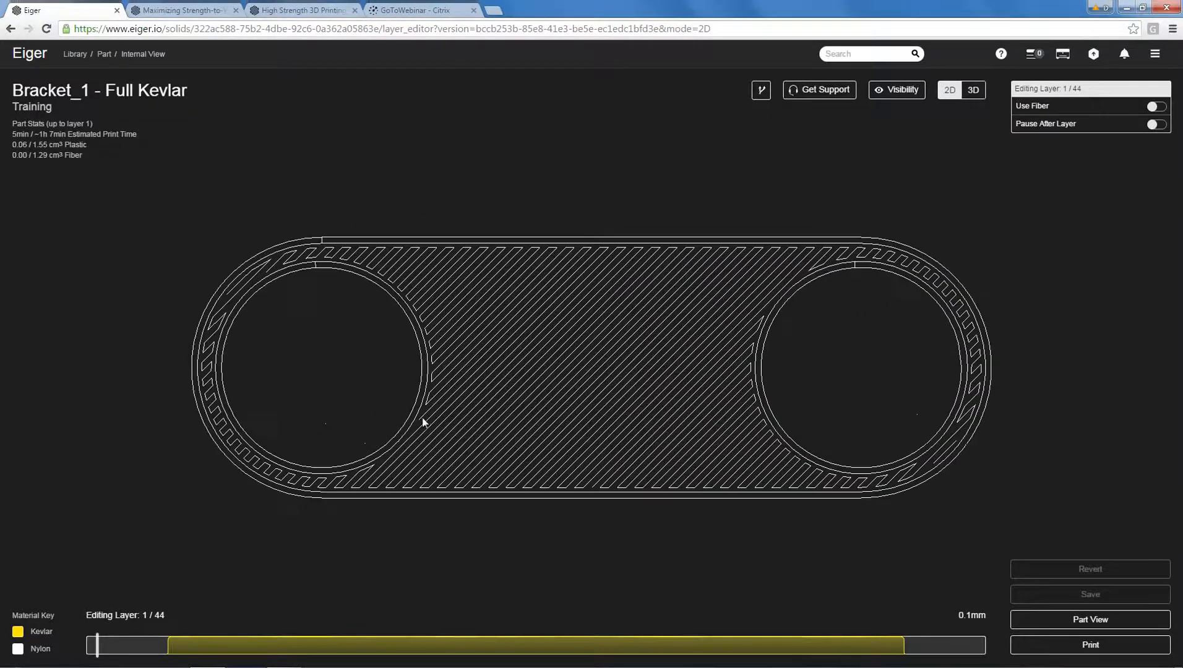
pyautogui.moveTo(97, 646); pyautogui.dragTo(526, 665)
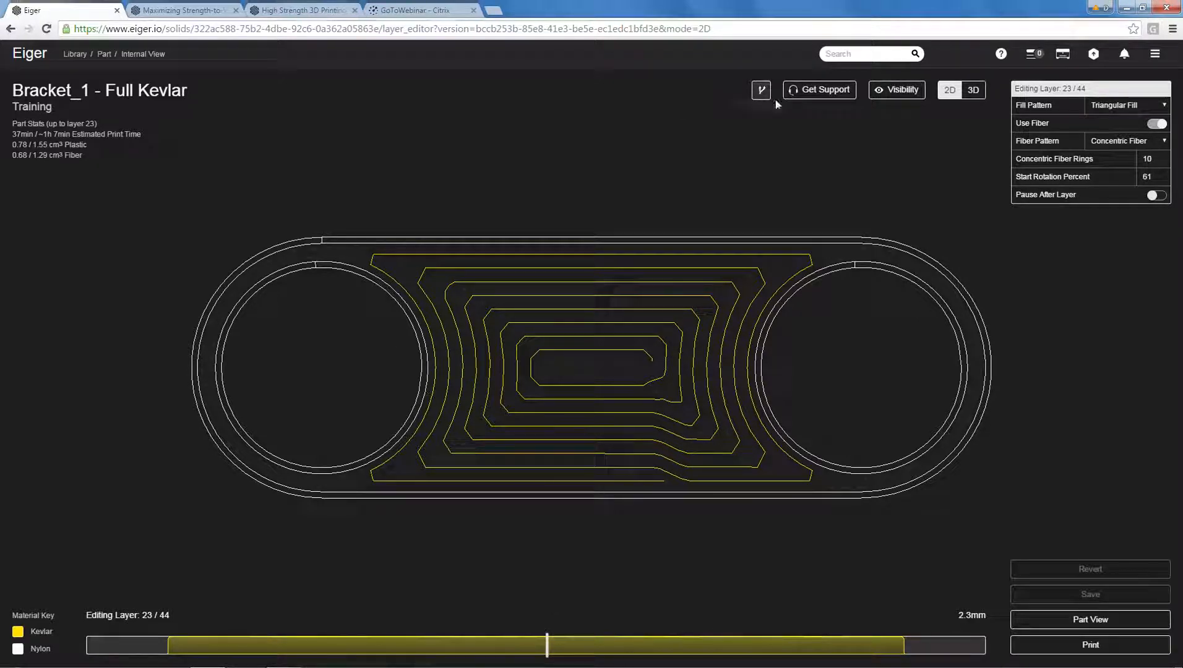
pyautogui.click(894, 90)
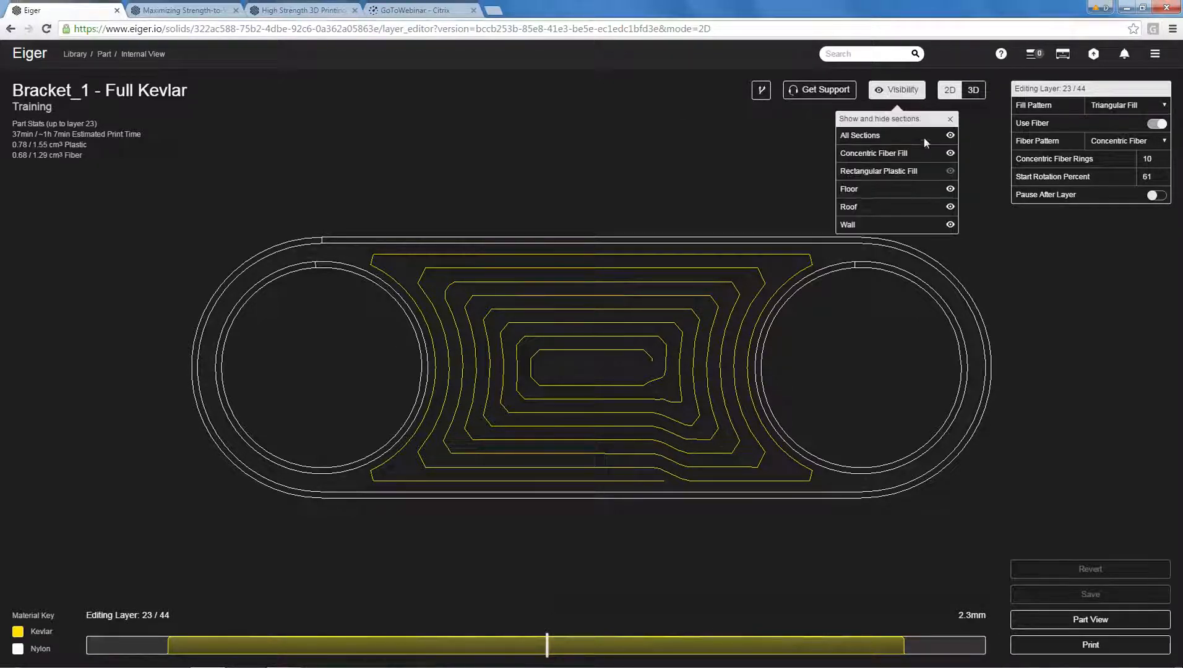
pyautogui.click(950, 170)
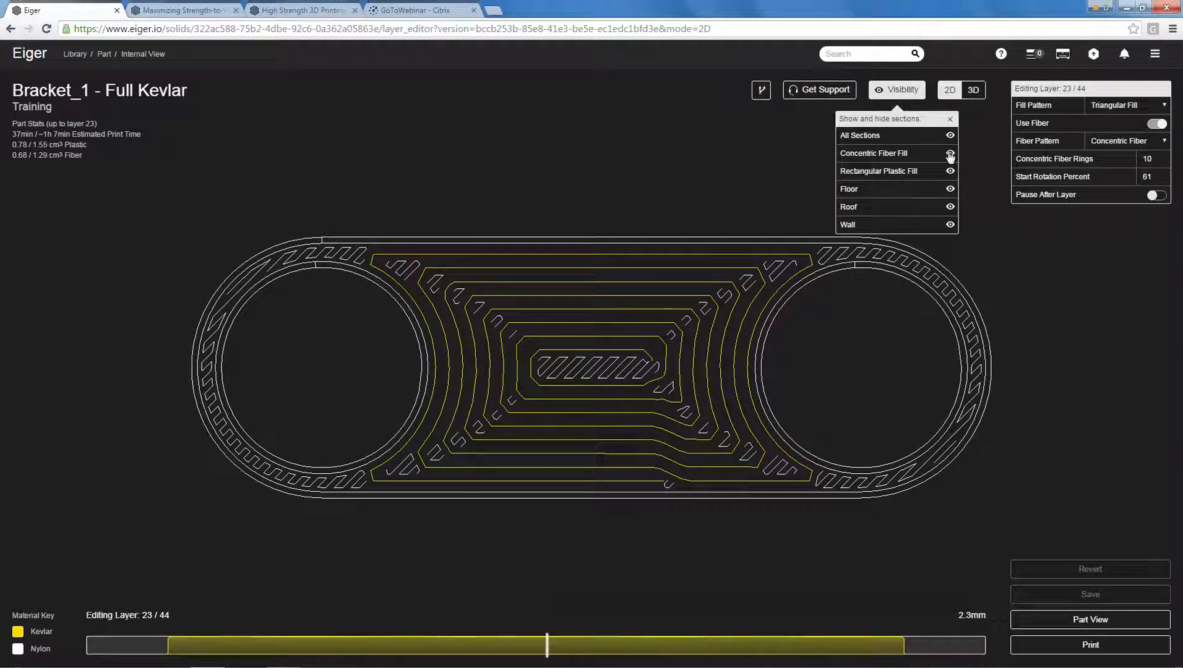
pyautogui.click(950, 172)
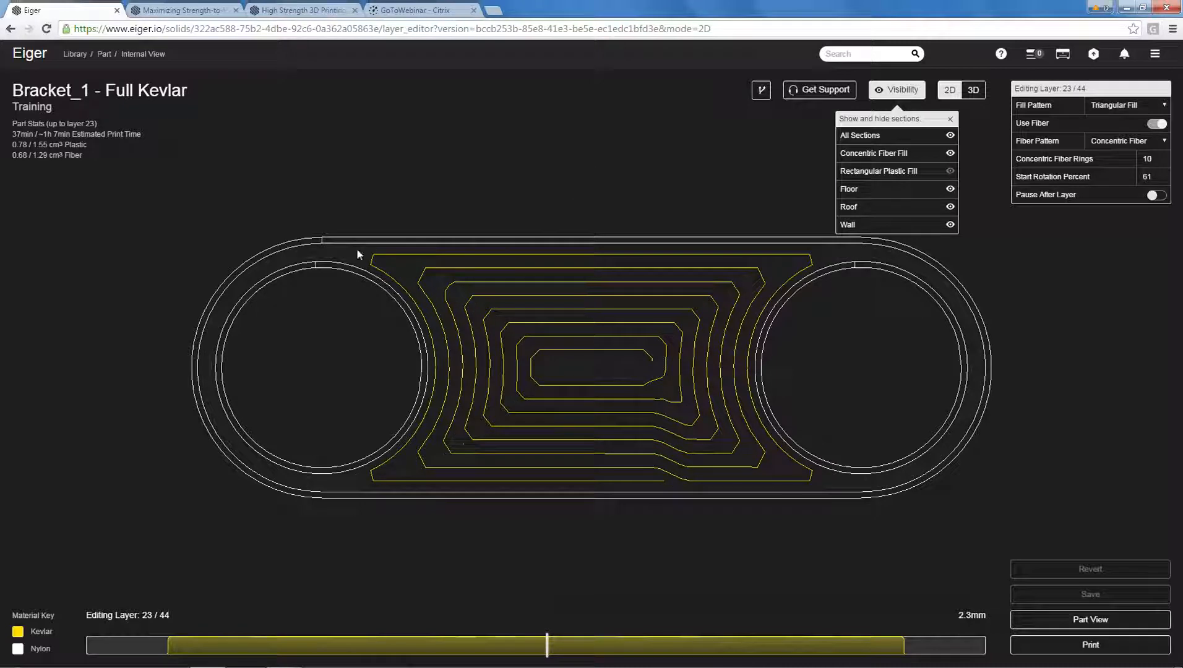
pyautogui.scroll(1, 319, 471)
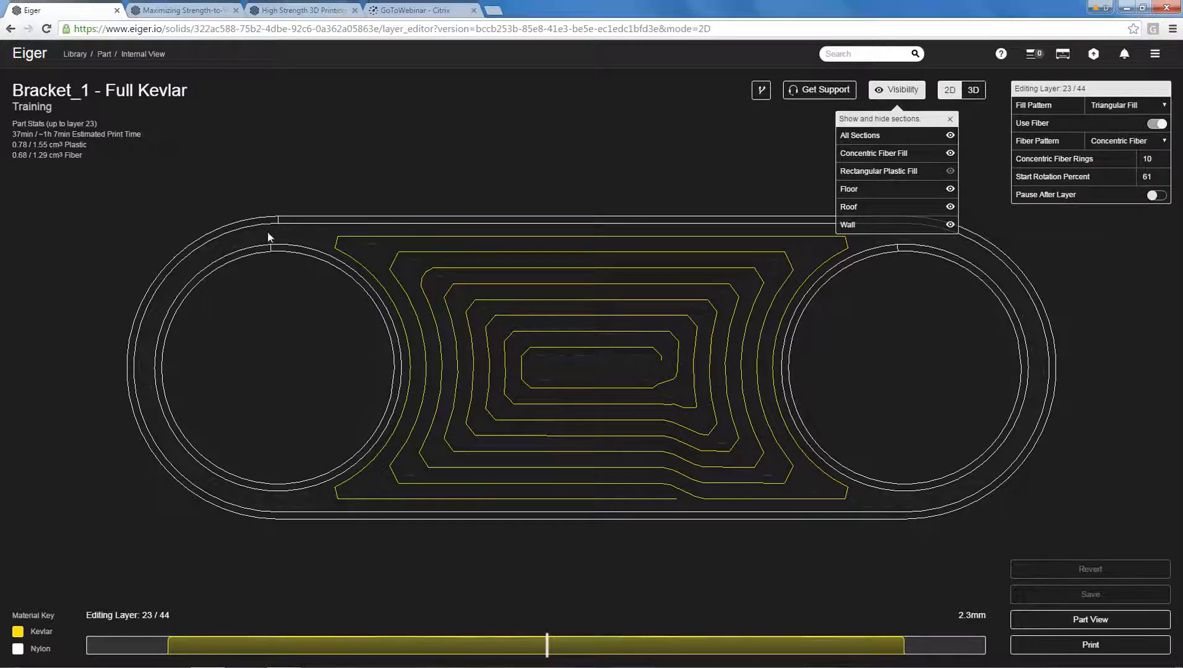
pyautogui.scroll(1, 242, 227)
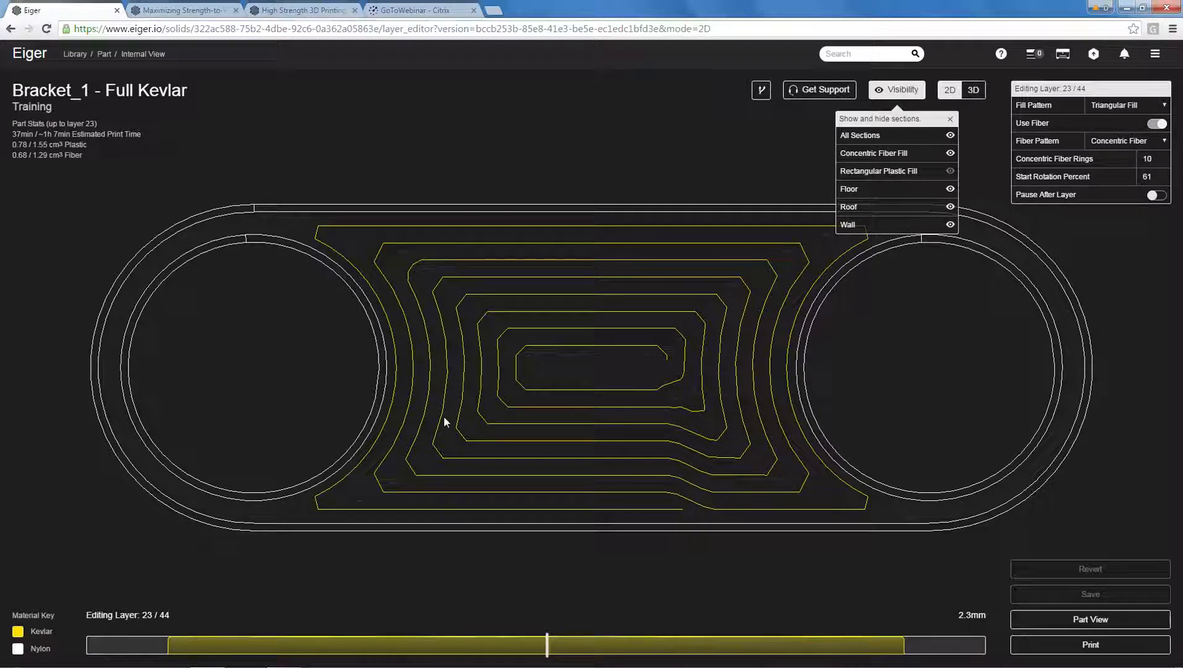
# Return to the part settings, set the bracket's wall layers to 1 in the advanced settings and save the part.
pyautogui.click(1061, 621)
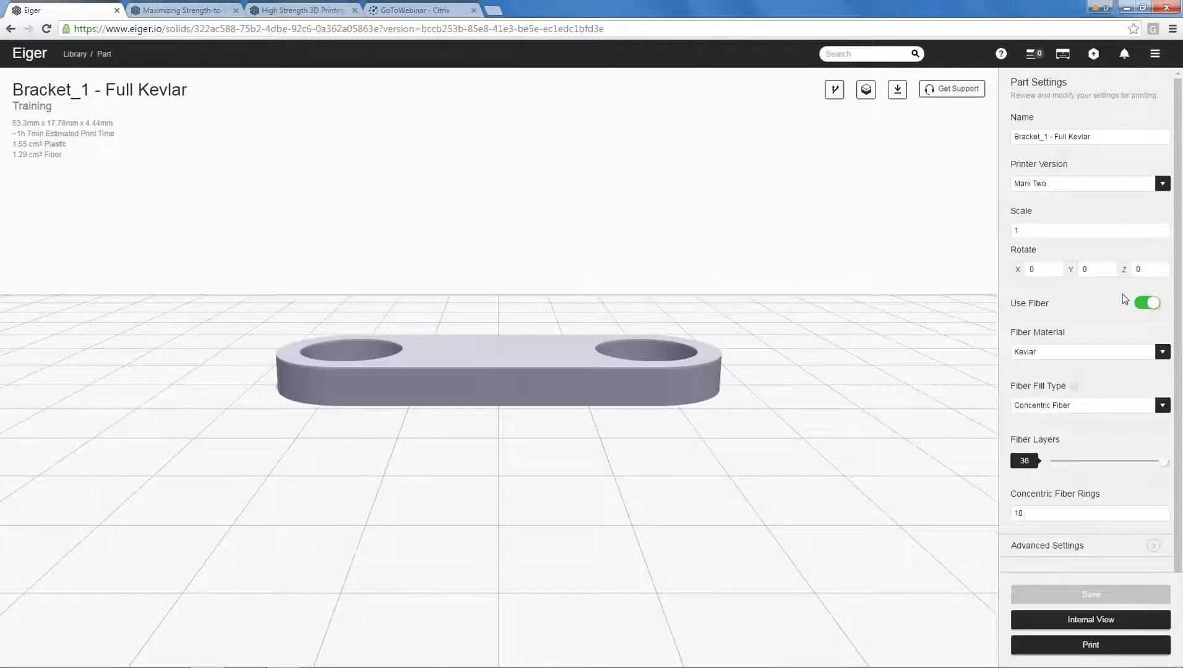
pyautogui.scroll(-1, 1181, 433)
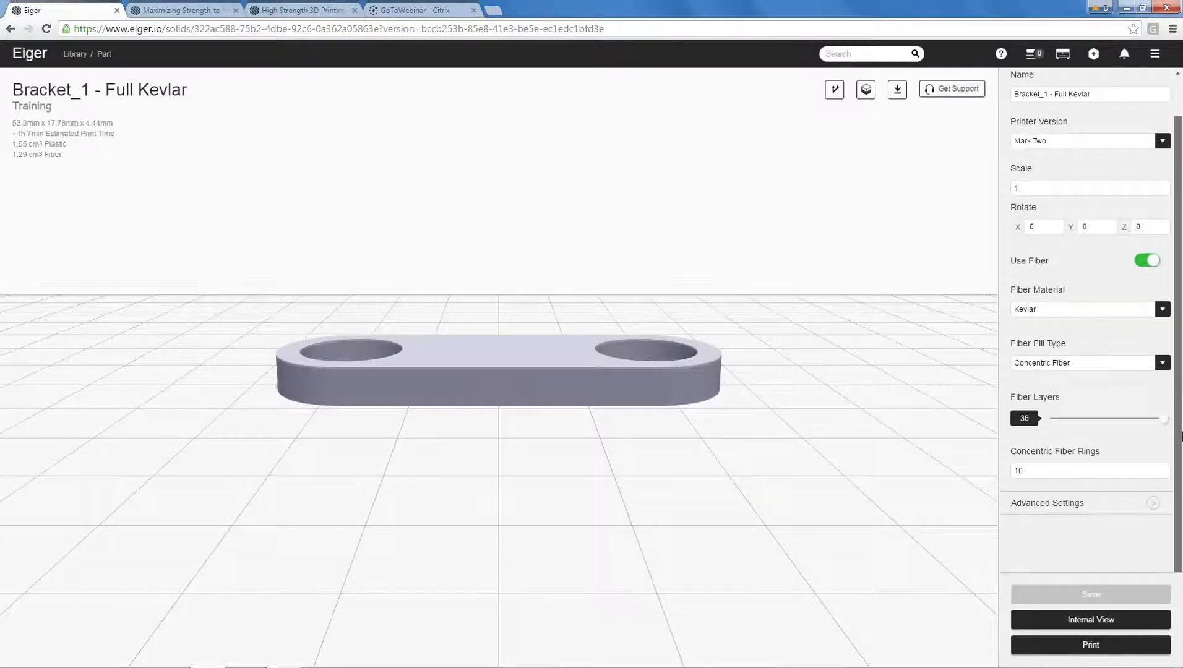
pyautogui.click(1064, 507)
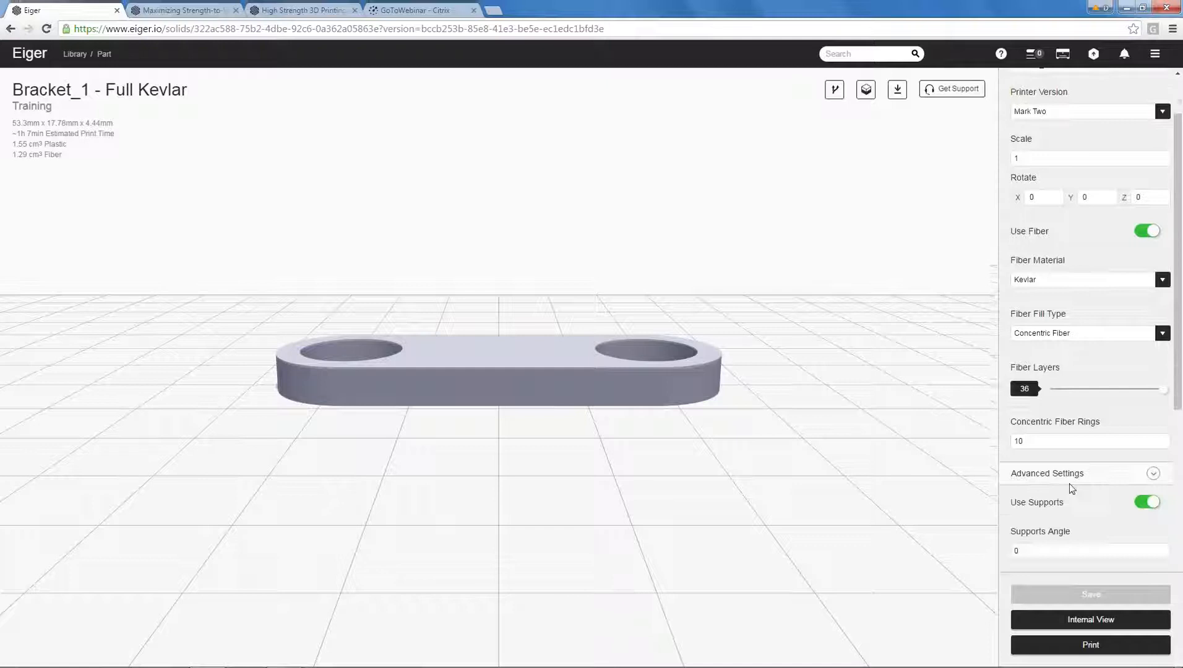
pyautogui.scroll(-8, 1072, 489)
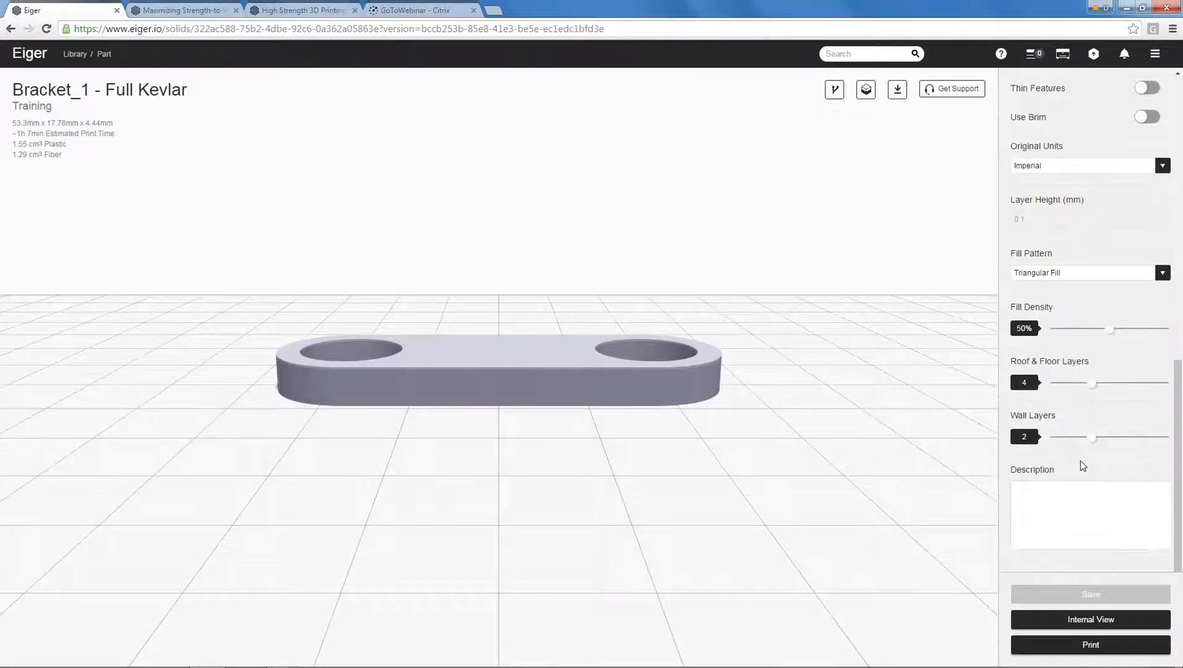
pyautogui.moveTo(1092, 437); pyautogui.dragTo(1067, 439)
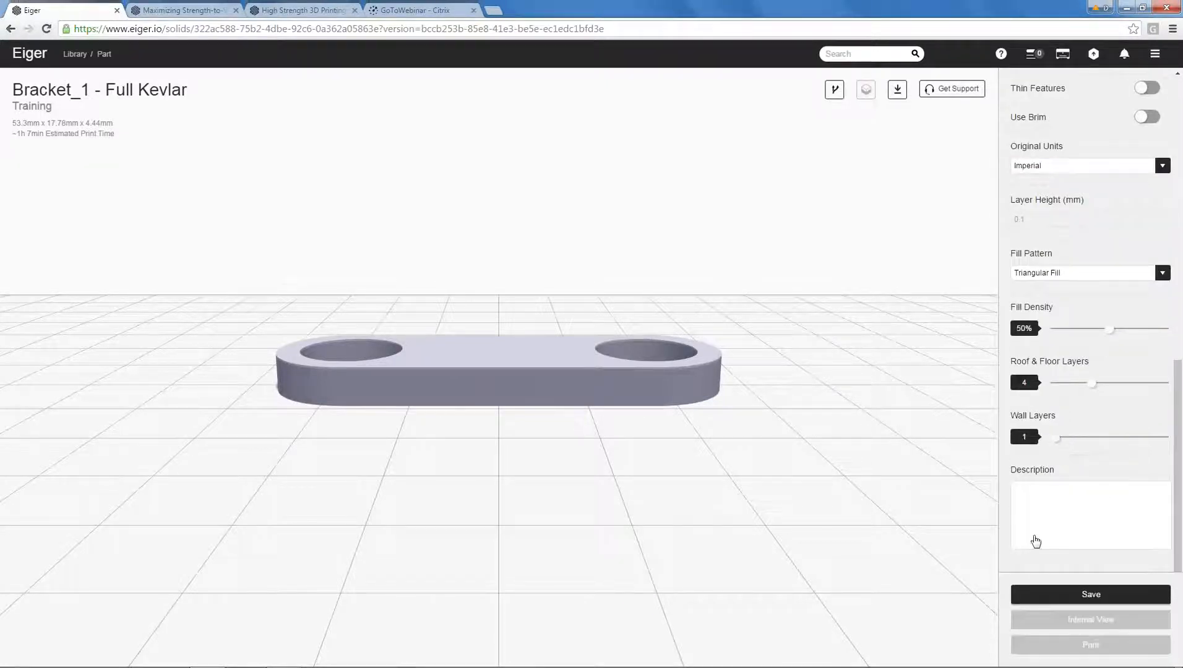
pyautogui.click(1043, 594)
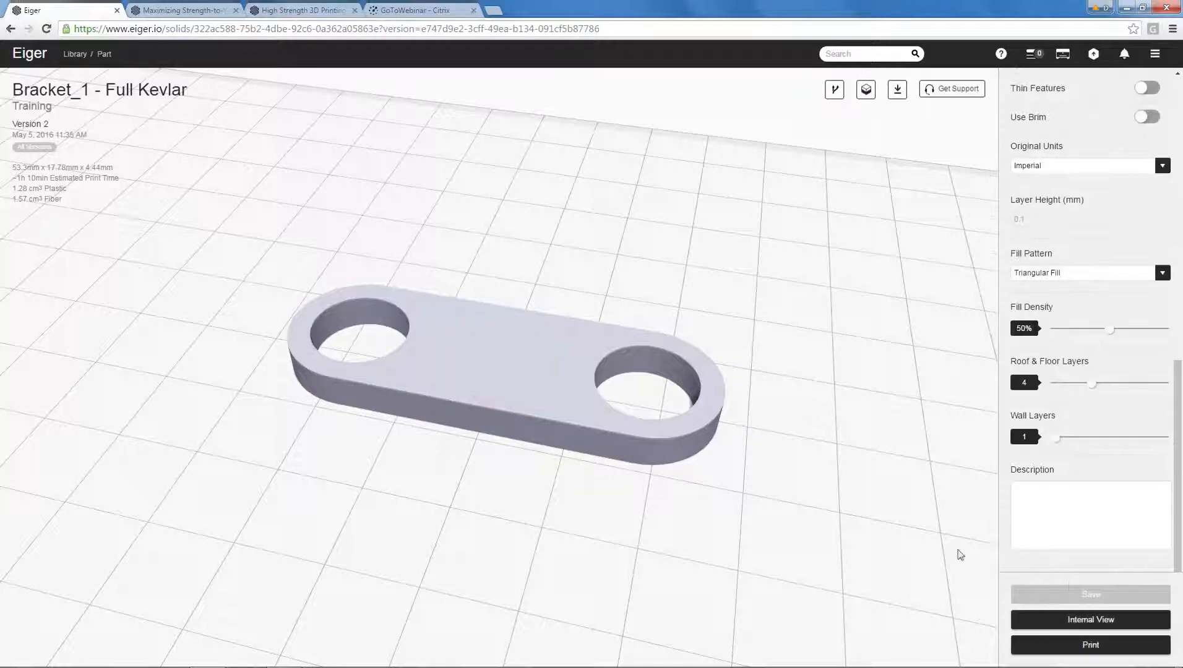
# Open the internal view and examine the single-wall bracket's Kevlar routing in 3D and on layer 20 in 2D.
pyautogui.click(1086, 620)
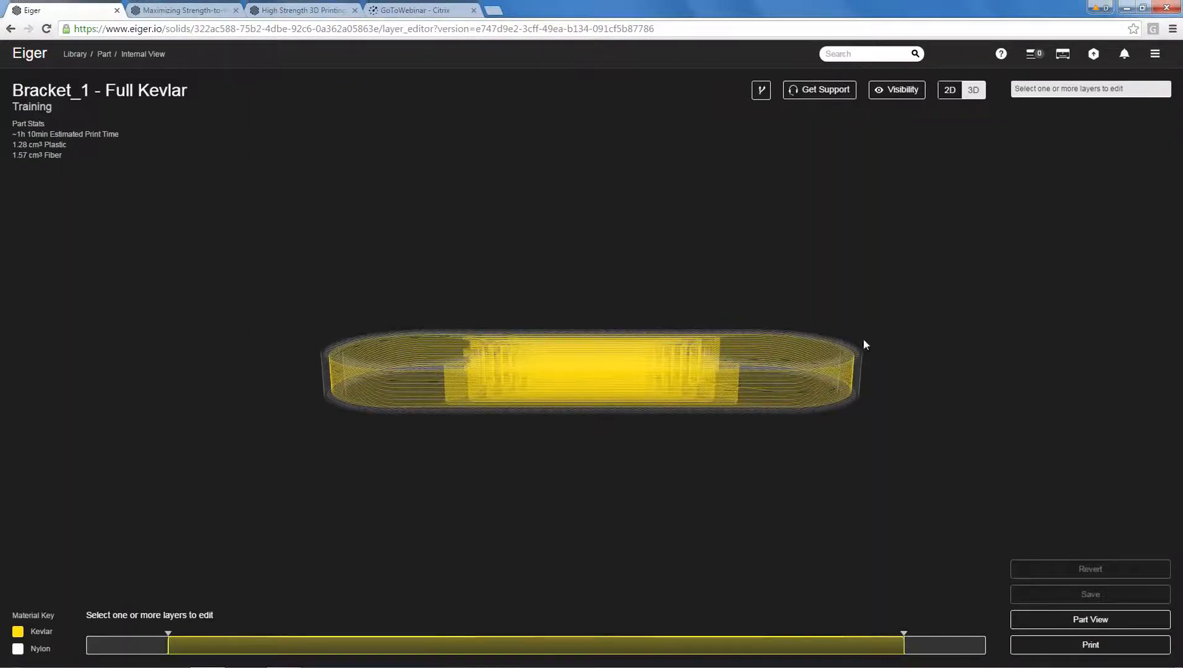
pyautogui.moveTo(865, 344); pyautogui.dragTo(803, 488)
pyautogui.scroll(2, 696, 329)
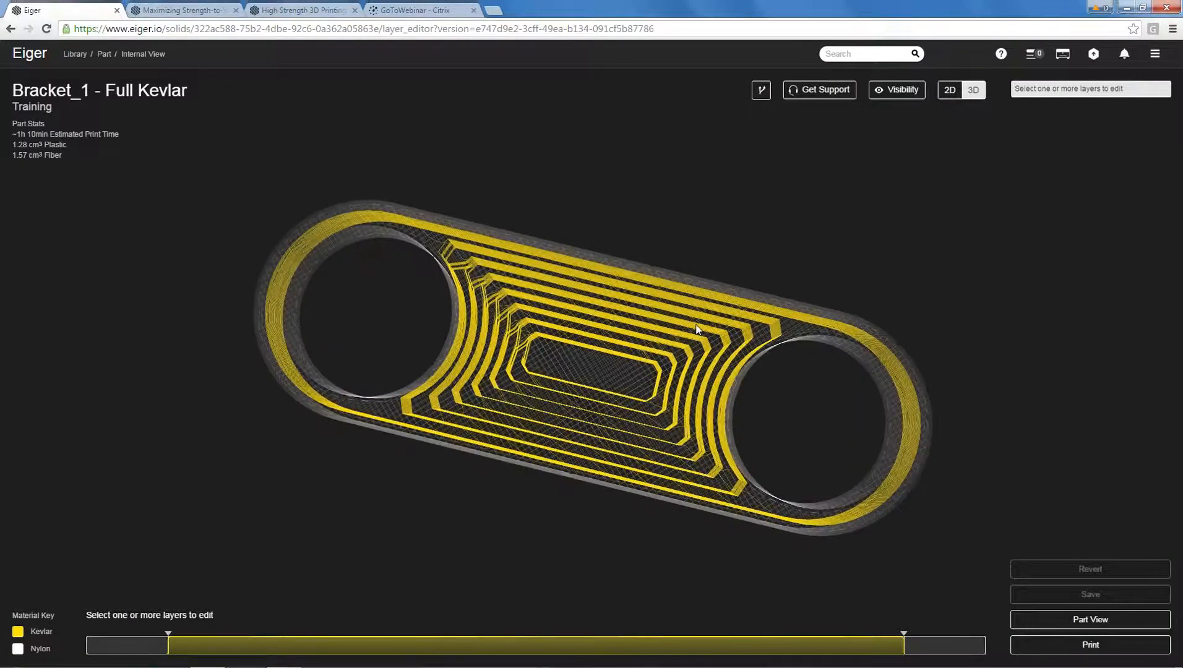
pyautogui.click(950, 90)
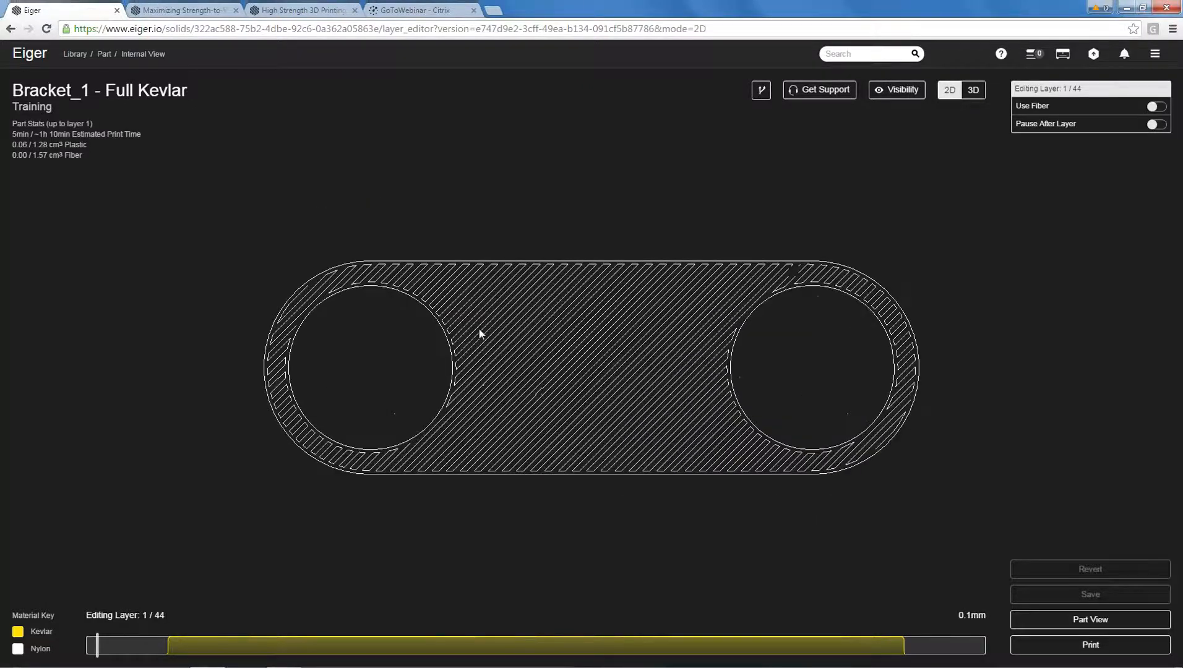
pyautogui.moveTo(320, 641); pyautogui.dragTo(486, 644)
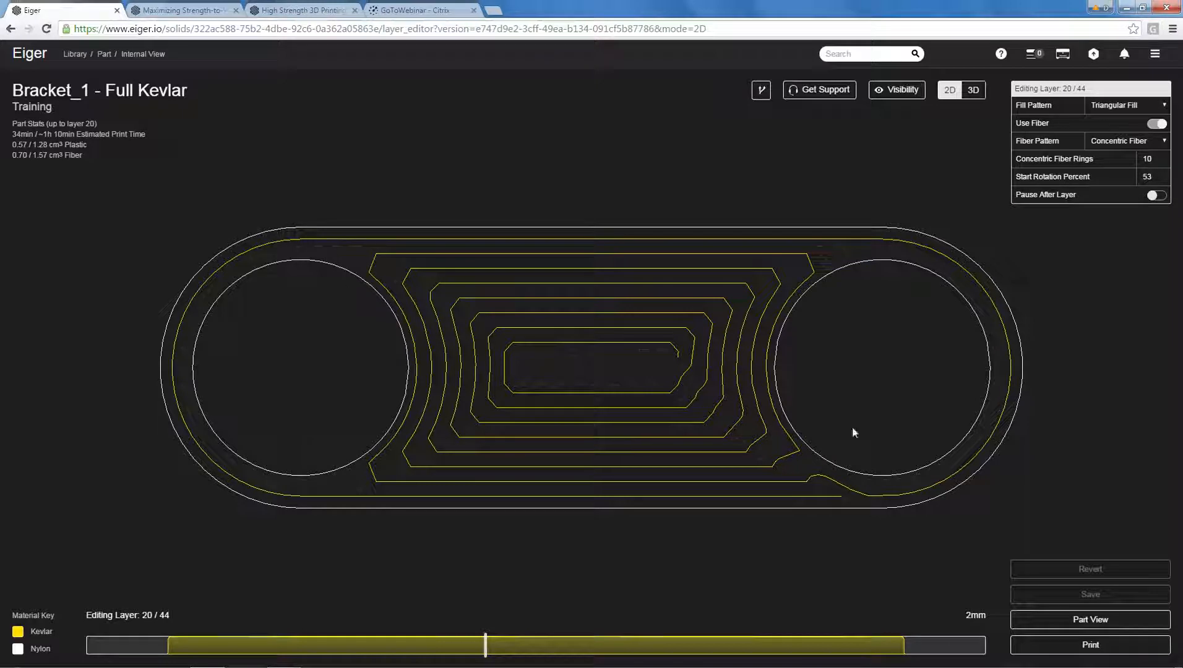
# Return to the part settings, review the advanced settings and read the help for Thin Features.
pyautogui.click(1082, 621)
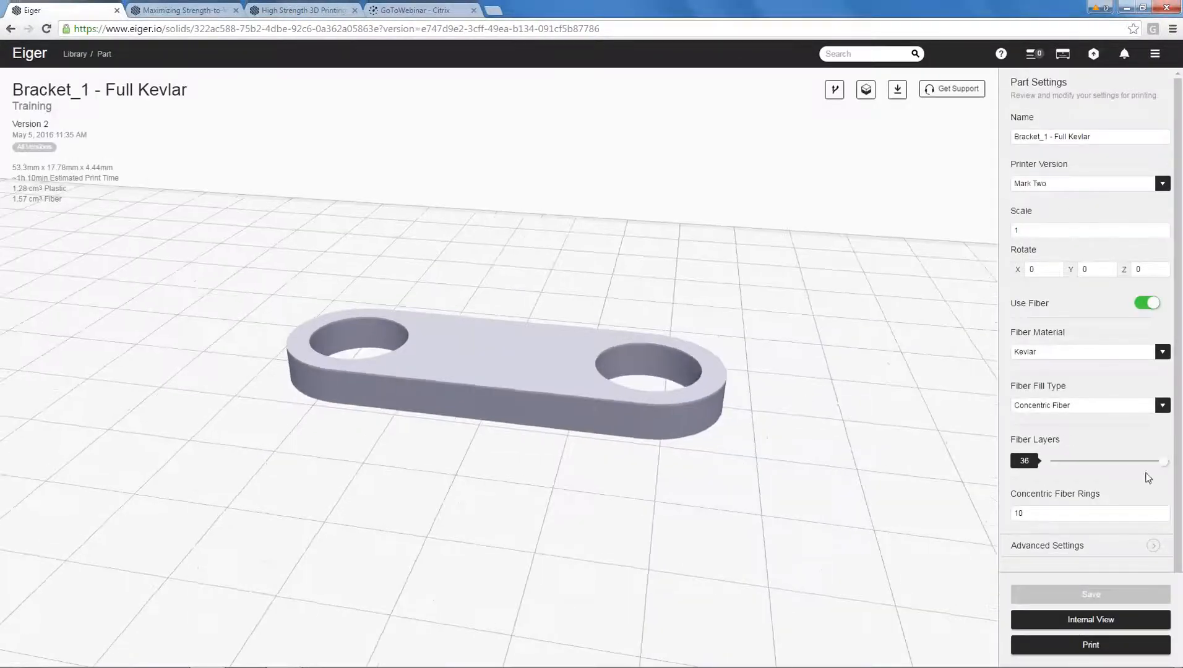
pyautogui.scroll(-1, 1145, 480)
pyautogui.click(1052, 504)
pyautogui.scroll(-5, 1059, 482)
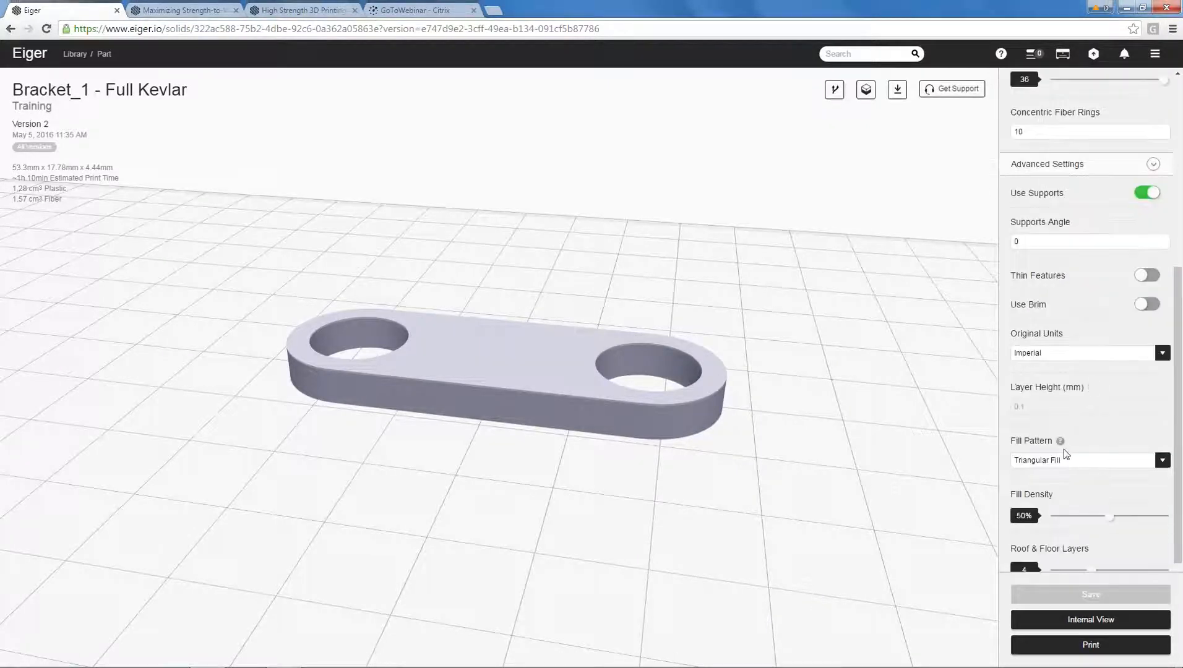
pyautogui.scroll(-2, 1065, 458)
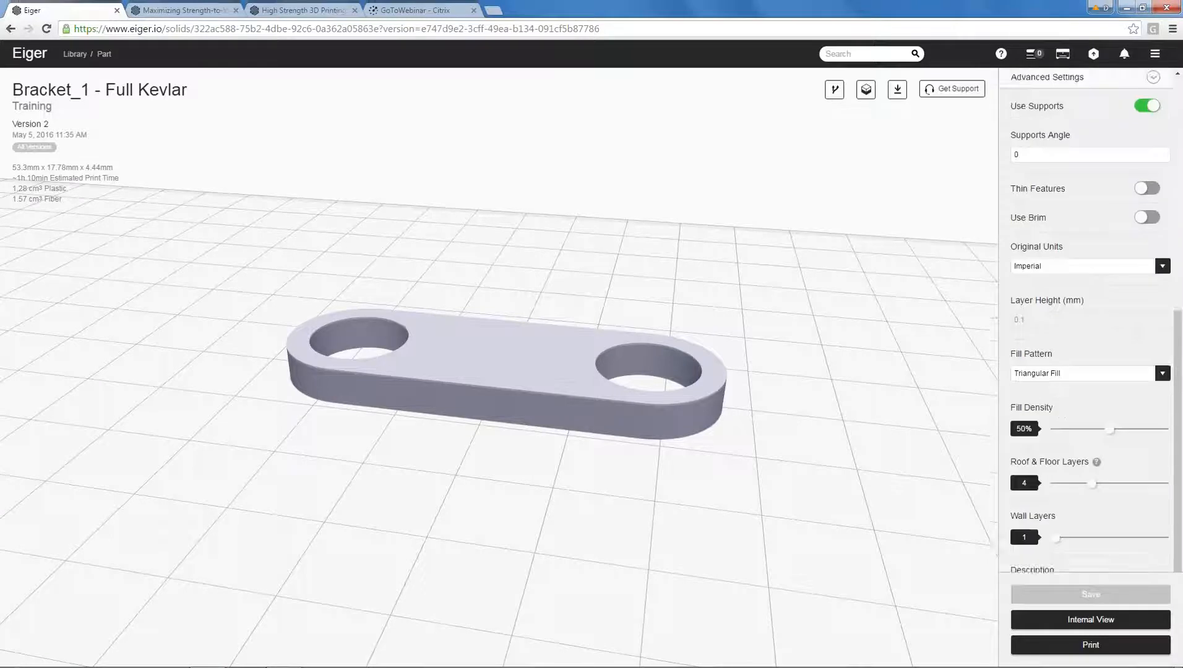
pyautogui.scroll(8, 1090, 322)
pyautogui.scroll(-4, 1064, 416)
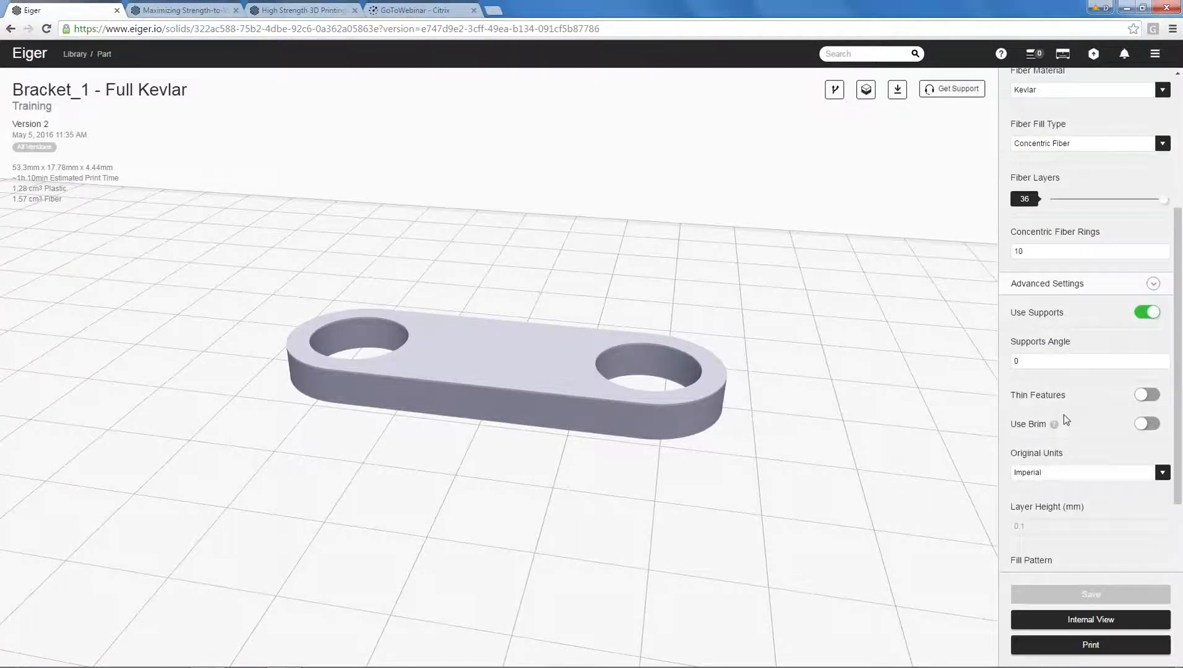
pyautogui.moveTo(1074, 403)
pyautogui.click(1074, 399)
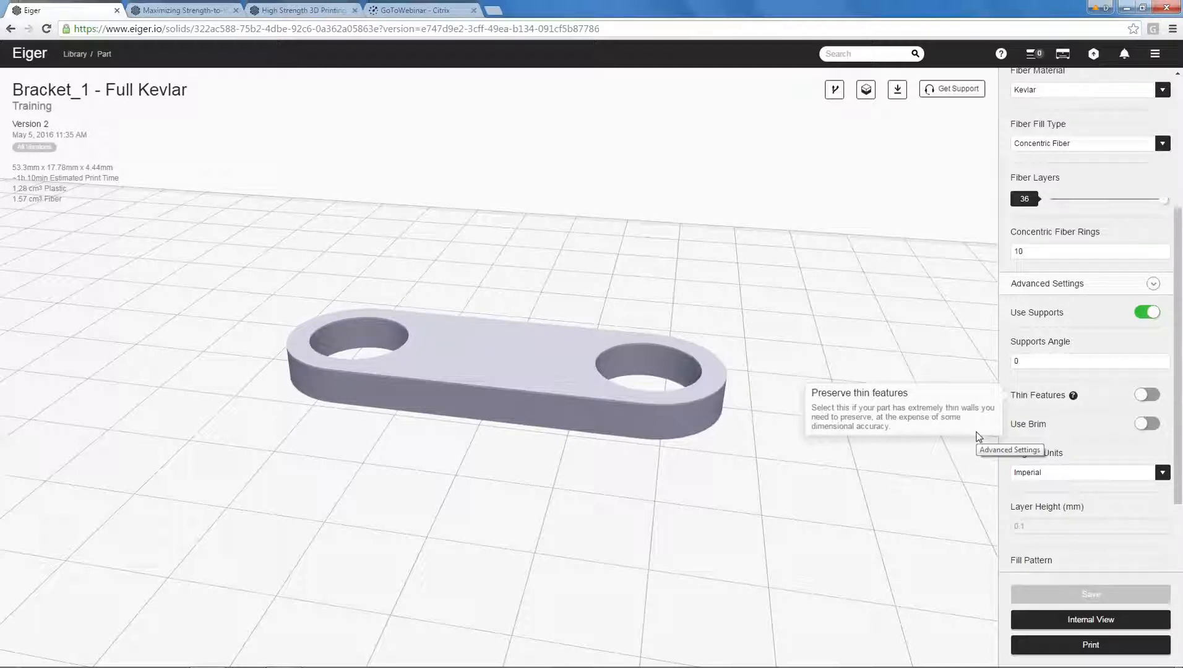
# Enable Thin Features for the bracket and save the part.
pyautogui.moveTo(927, 336); pyautogui.dragTo(885, 322)
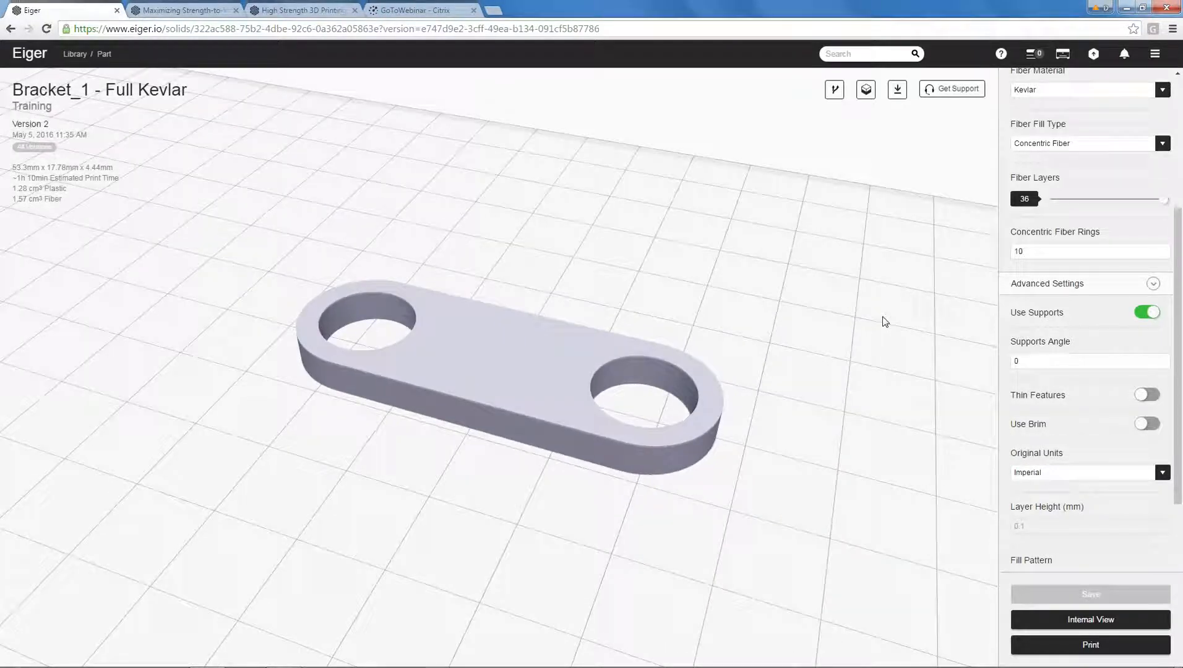
pyautogui.moveTo(840, 348); pyautogui.dragTo(793, 375)
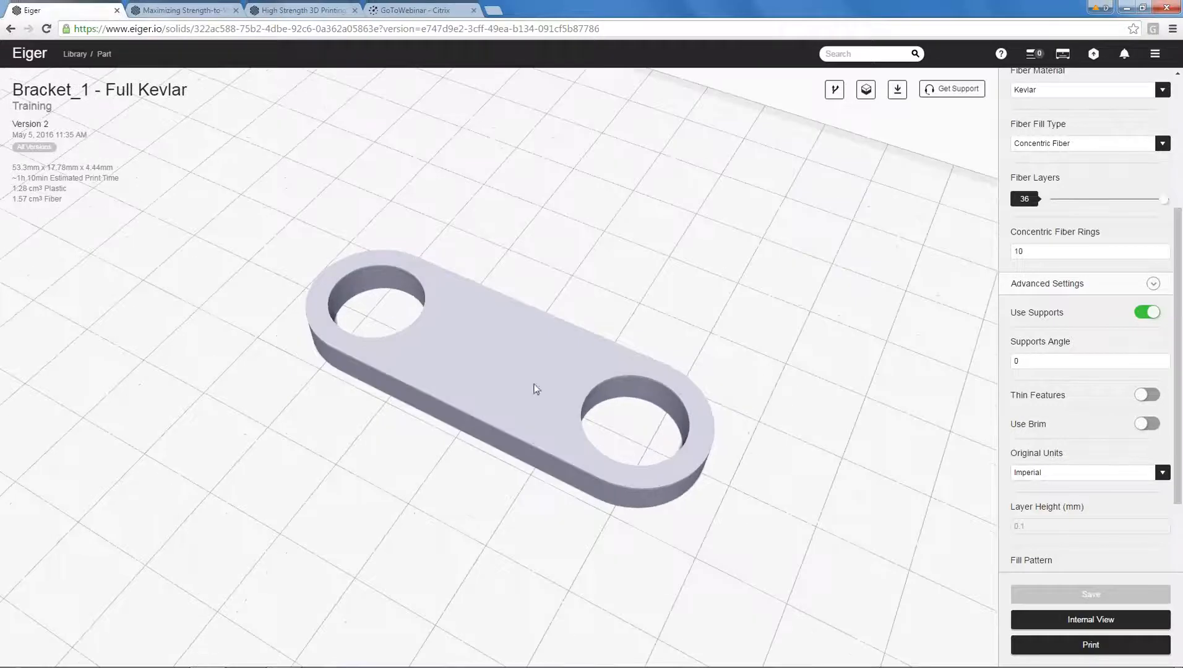
pyautogui.moveTo(742, 296)
pyautogui.mouseDown()
pyautogui.moveTo(721, 320)
pyautogui.moveTo(721, 299)
pyautogui.mouseUp()
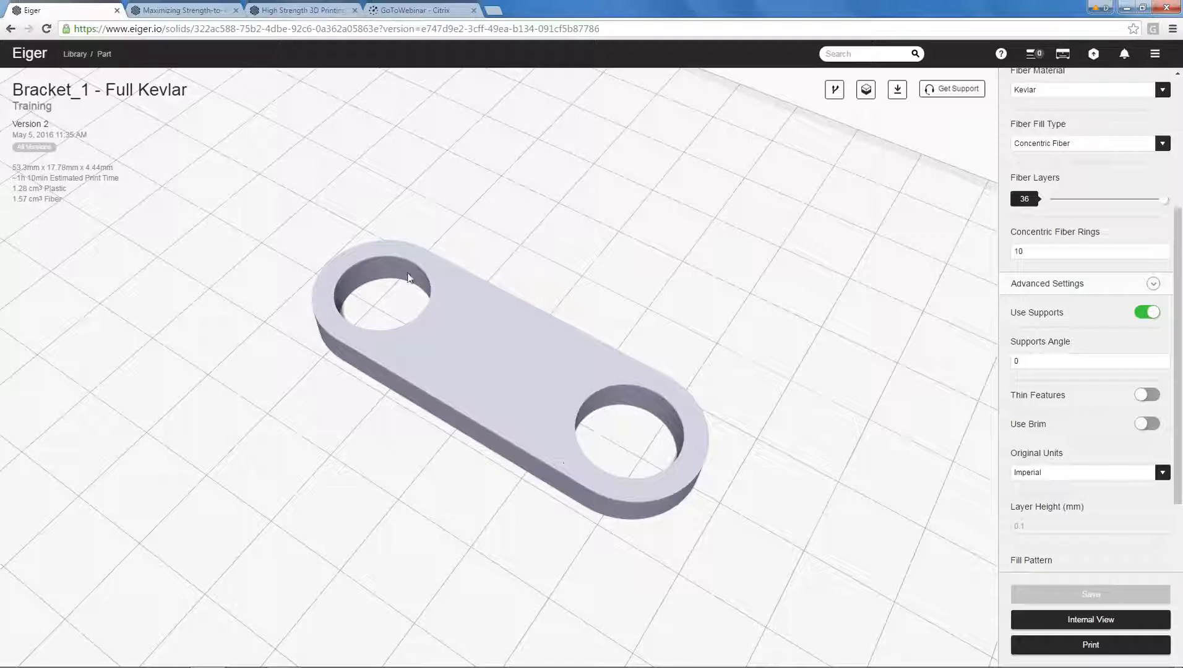
pyautogui.moveTo(586, 245); pyautogui.dragTo(435, 263)
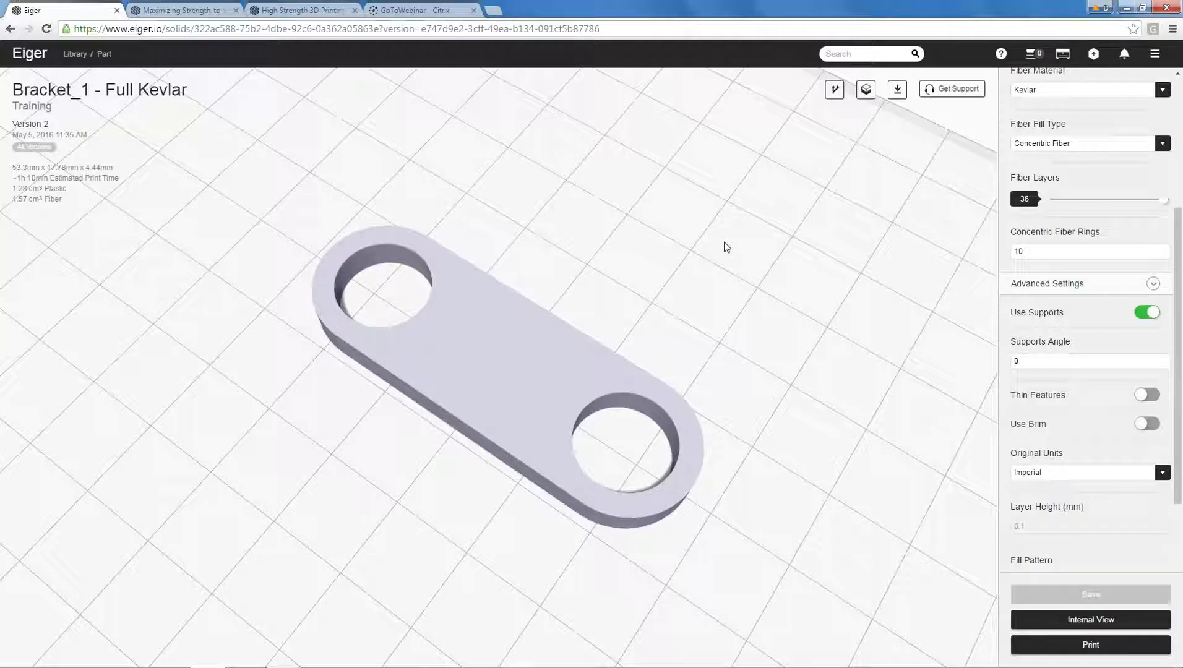
pyautogui.moveTo(724, 234); pyautogui.dragTo(722, 224)
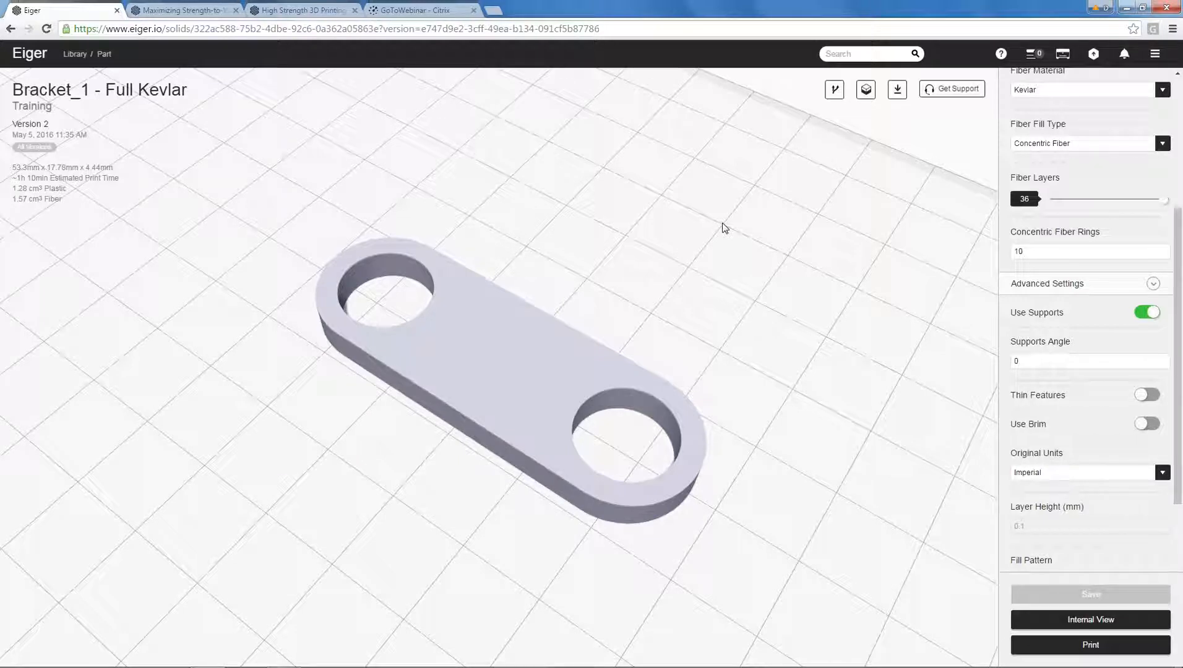
pyautogui.click(1147, 395)
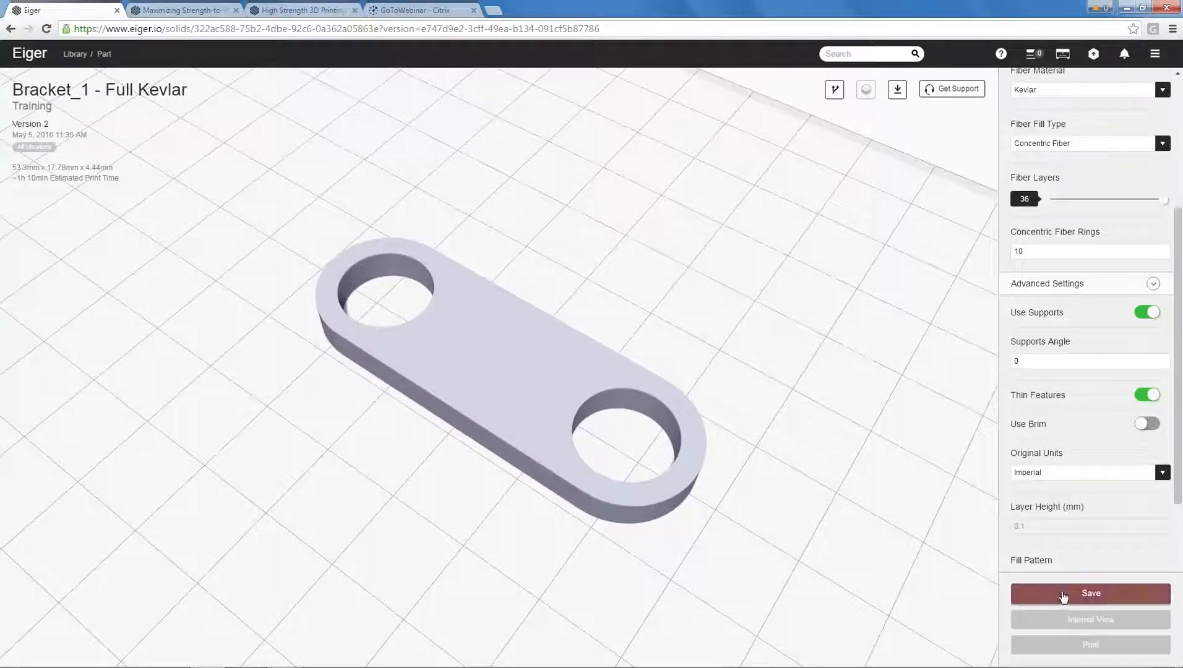
pyautogui.click(1091, 594)
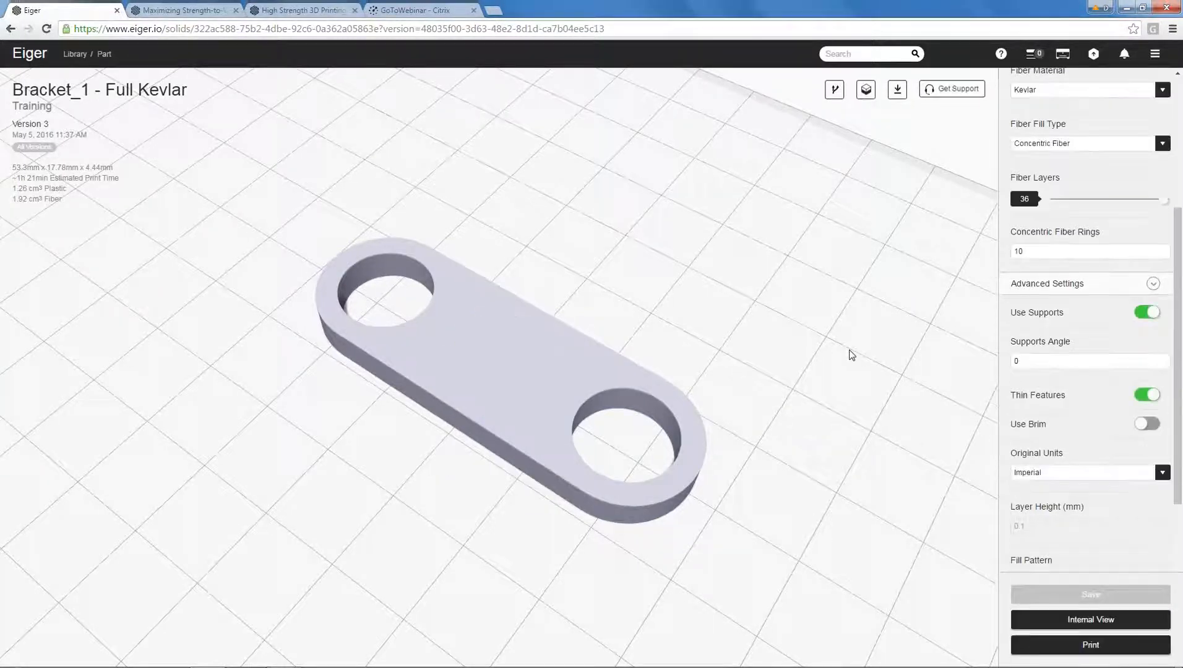
# Examine the Kevlar routing with Thin Features in the internal view, on layer 20 in 2D and from several 3D angles.
pyautogui.click(1090, 620)
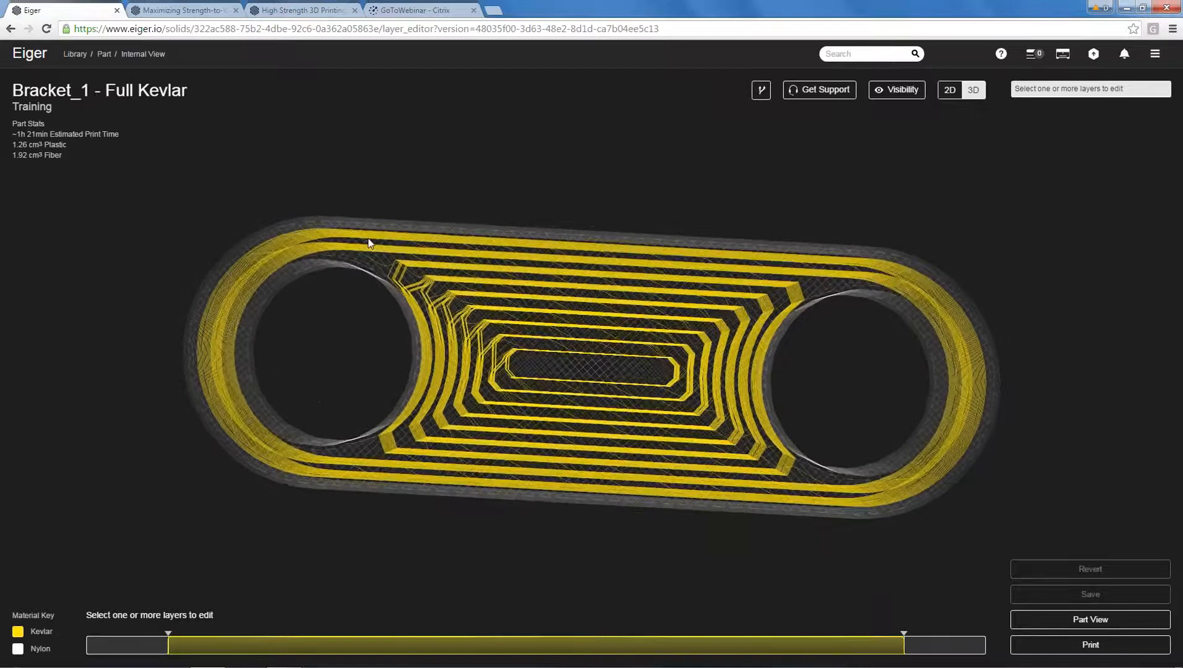
pyautogui.click(950, 90)
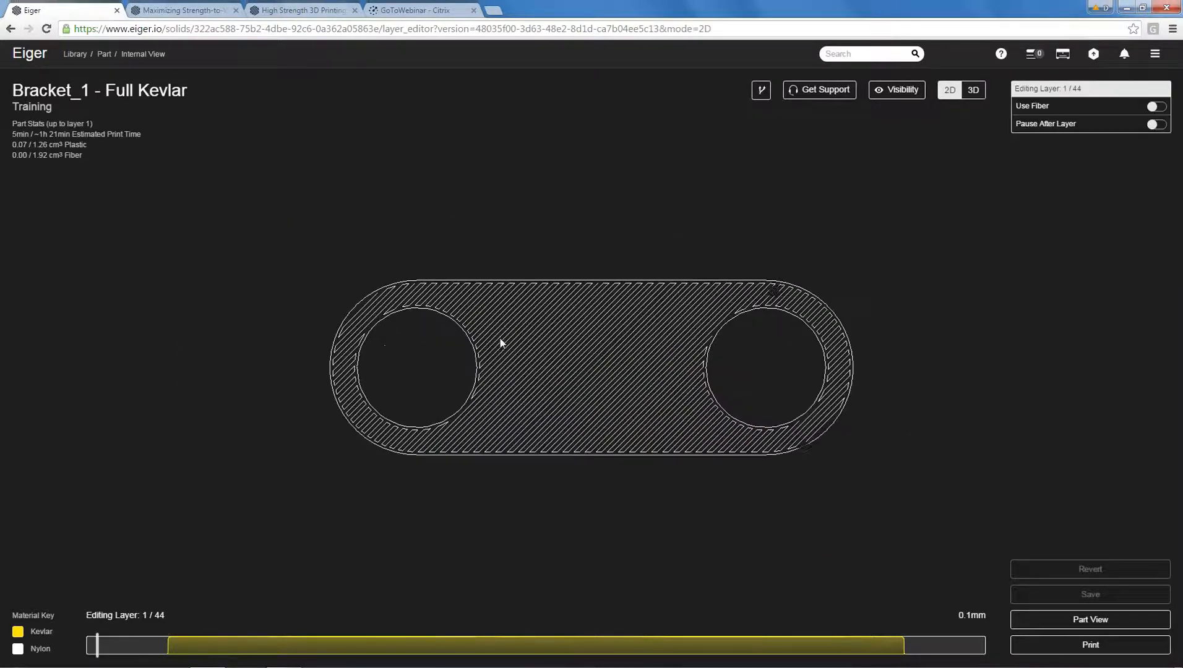
pyautogui.moveTo(99, 639)
pyautogui.mouseDown()
pyautogui.moveTo(292, 655)
pyautogui.moveTo(96, 652)
pyautogui.moveTo(488, 661)
pyautogui.mouseUp()
pyautogui.scroll(5, 734, 421)
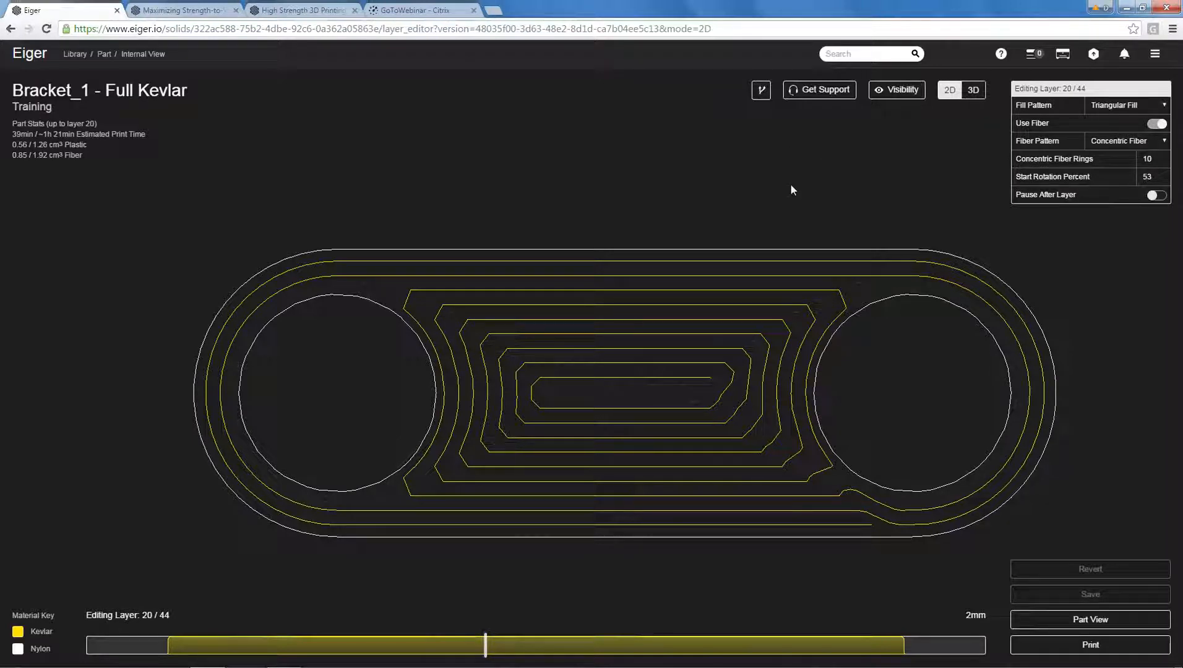
pyautogui.click(973, 90)
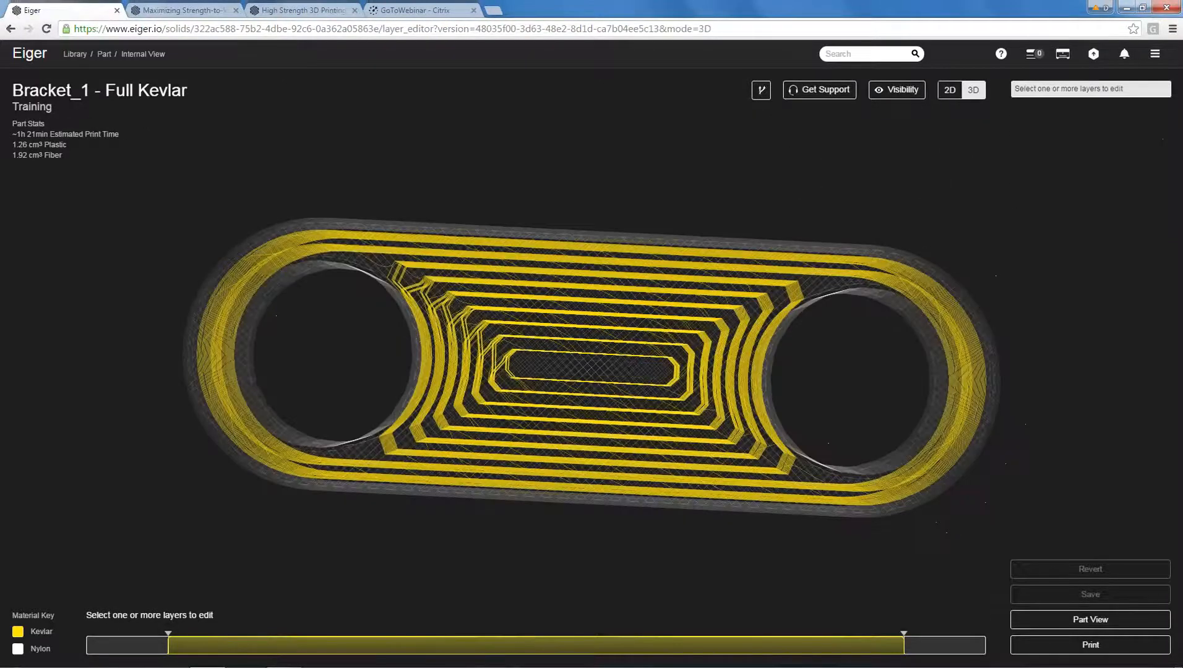
pyautogui.moveTo(661, 319); pyautogui.dragTo(659, 376)
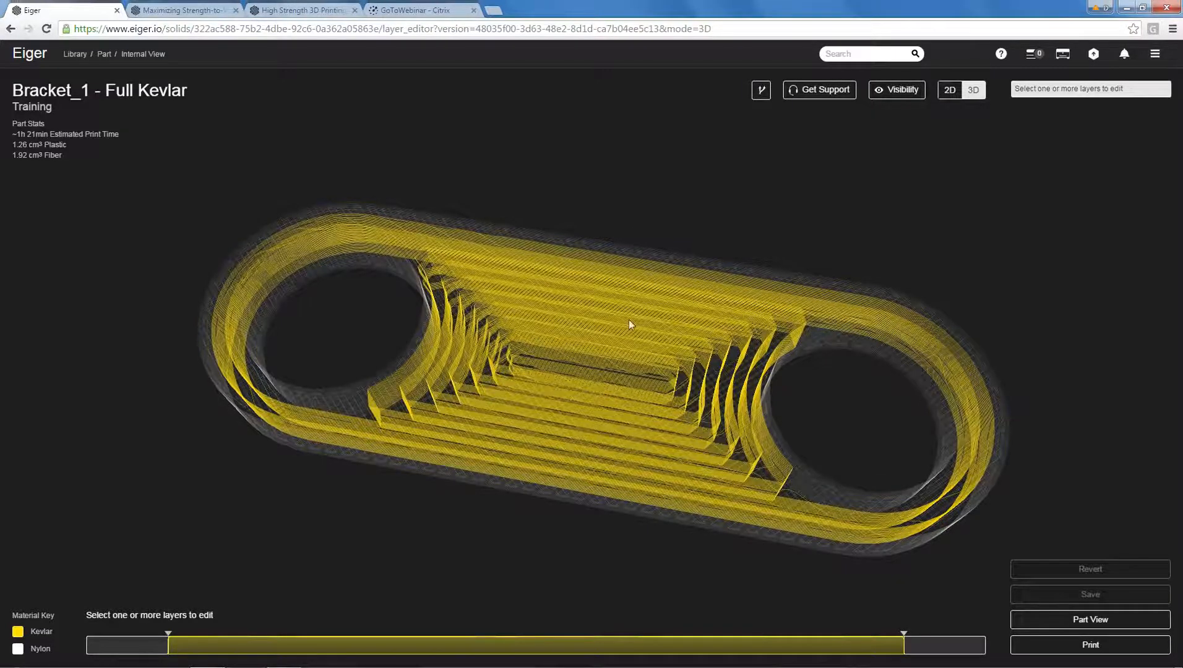
pyautogui.moveTo(679, 209); pyautogui.dragTo(652, 234)
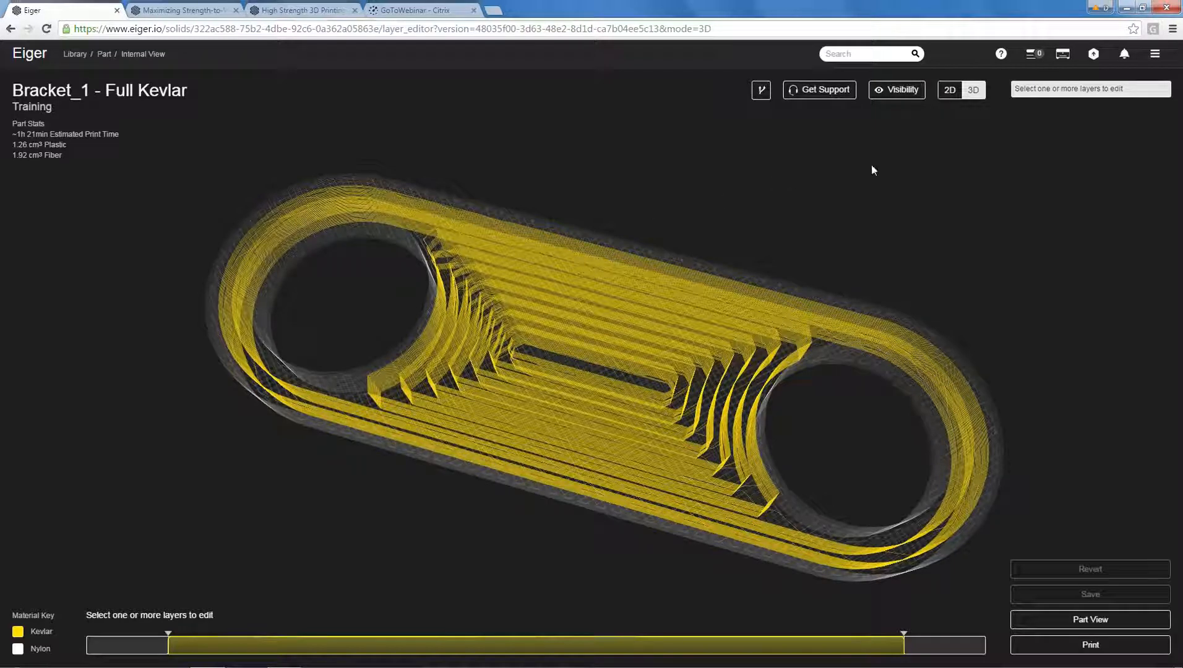
# Step through layers 1 to 5 in 2D and show the rectangular plastic fill on layer 5.
pyautogui.click(949, 90)
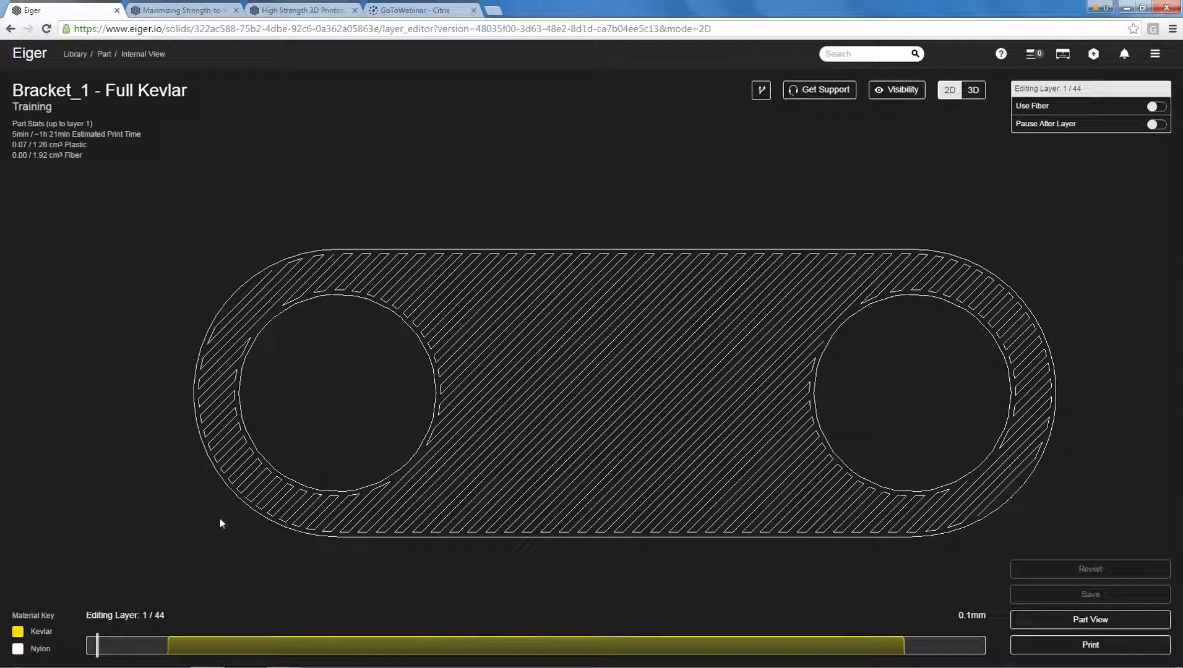
pyautogui.press('Up')
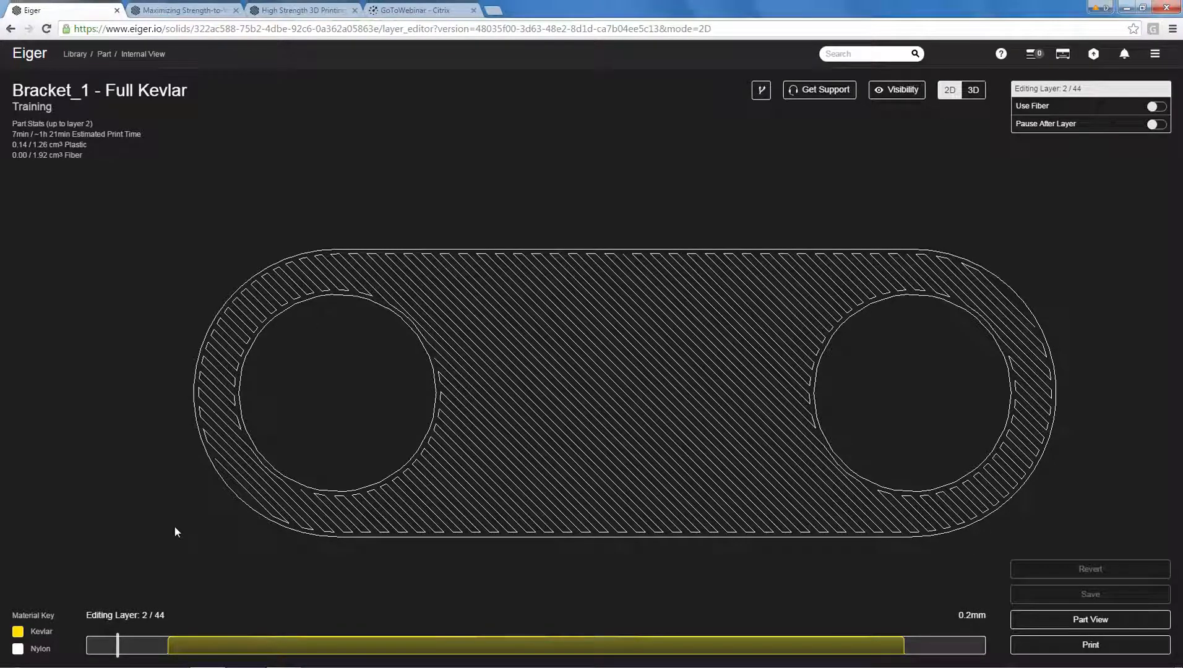
pyautogui.press('Up')
pyautogui.press('Up')
pyautogui.press('Up')
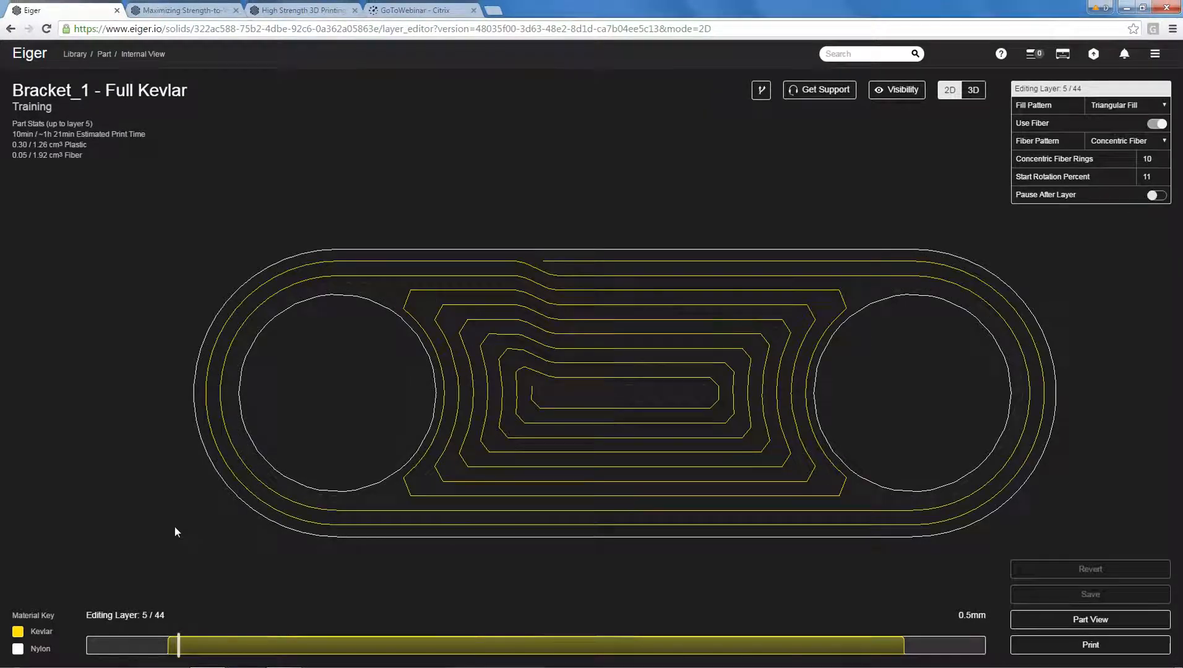
pyautogui.click(891, 92)
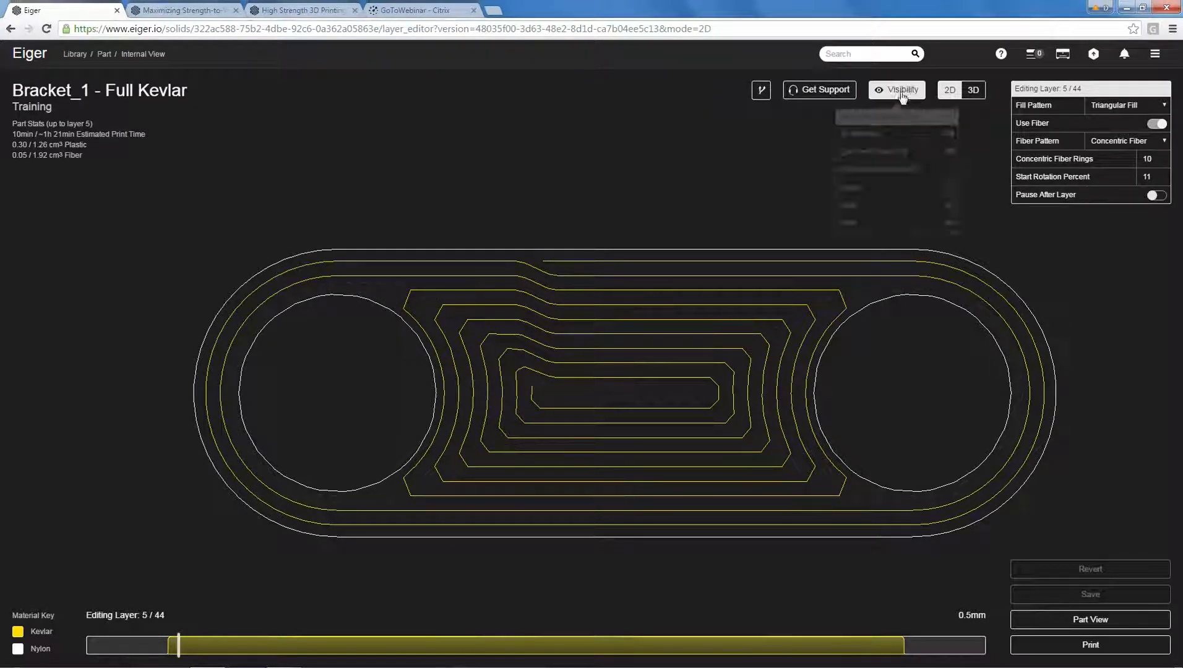
pyautogui.click(952, 172)
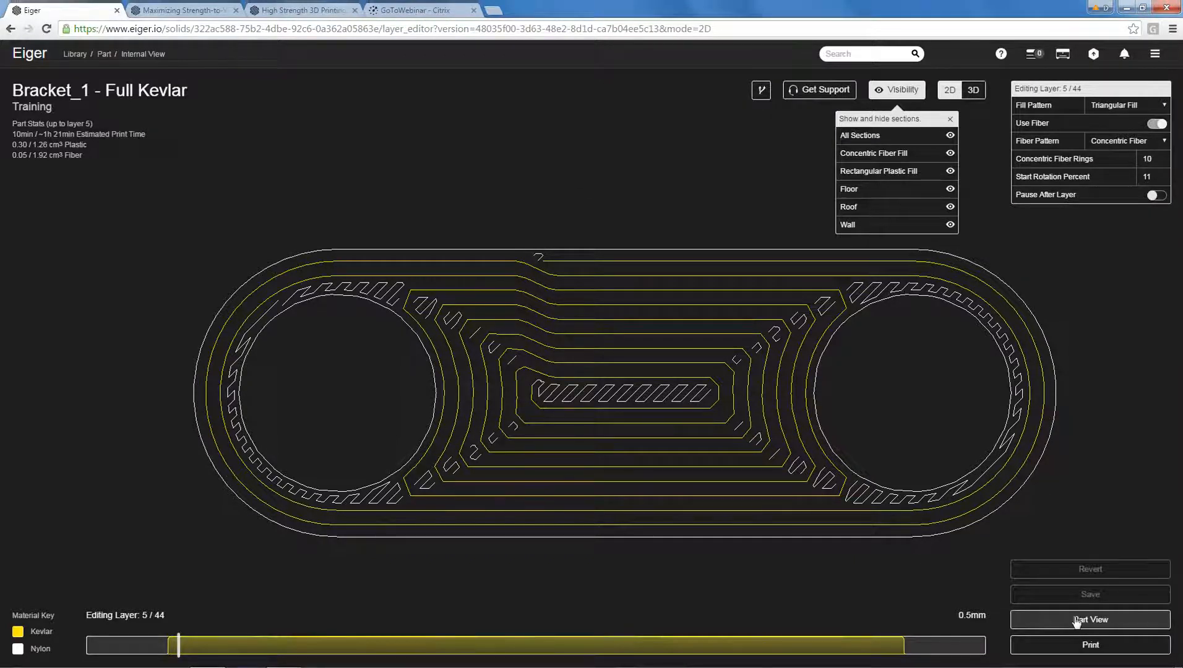
# Return to the part library and import the Bracket_3.stl model.
pyautogui.click(1052, 619)
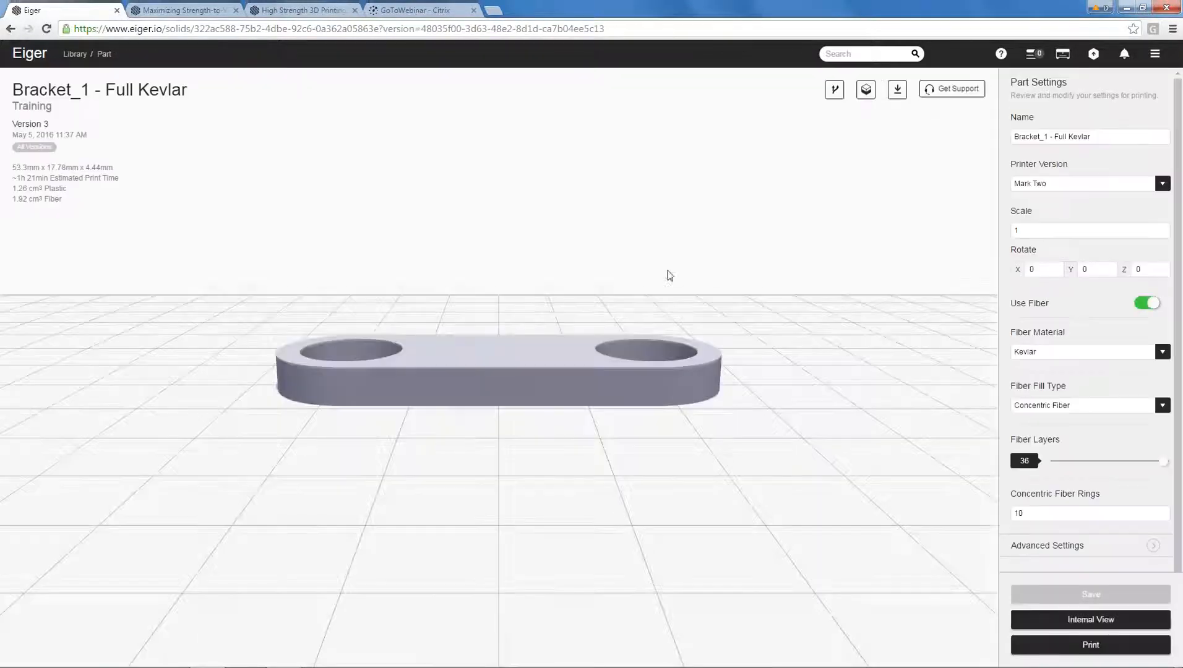
pyautogui.click(75, 54)
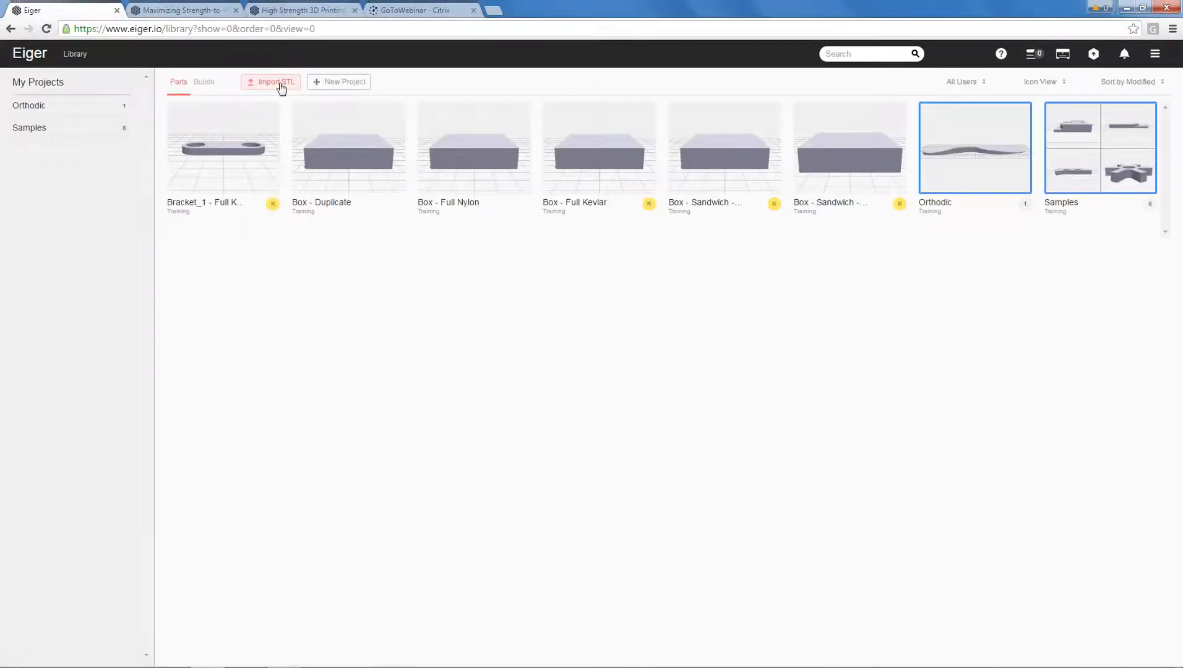
pyautogui.click(282, 85)
pyautogui.click(510, 326)
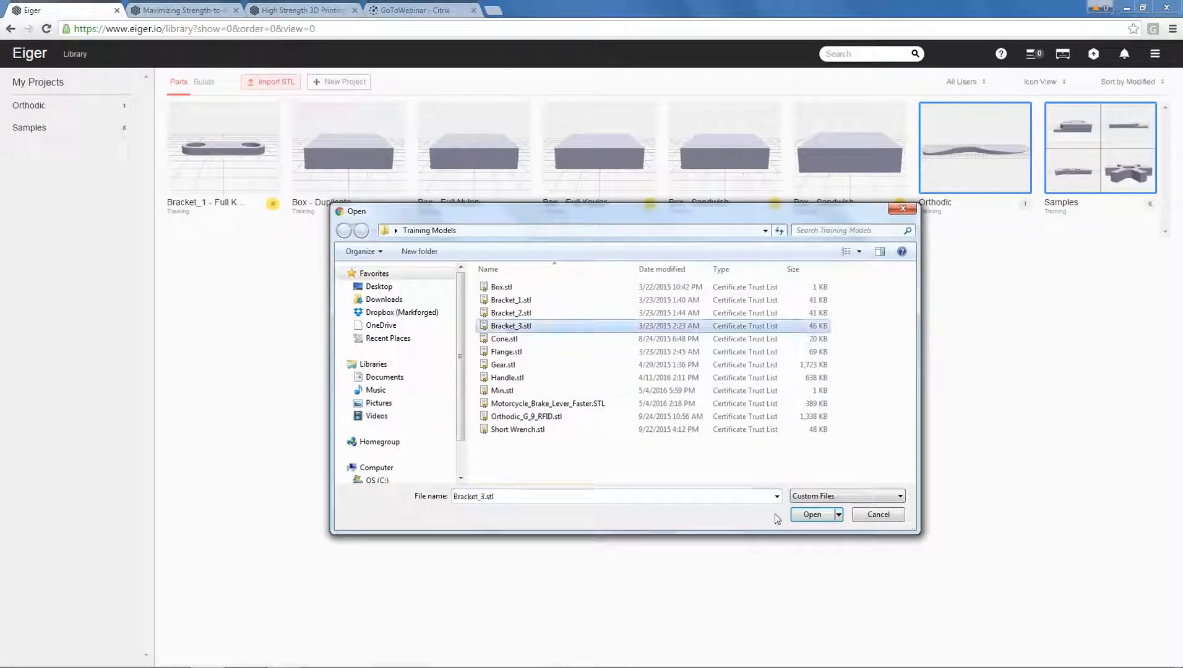
pyautogui.click(805, 515)
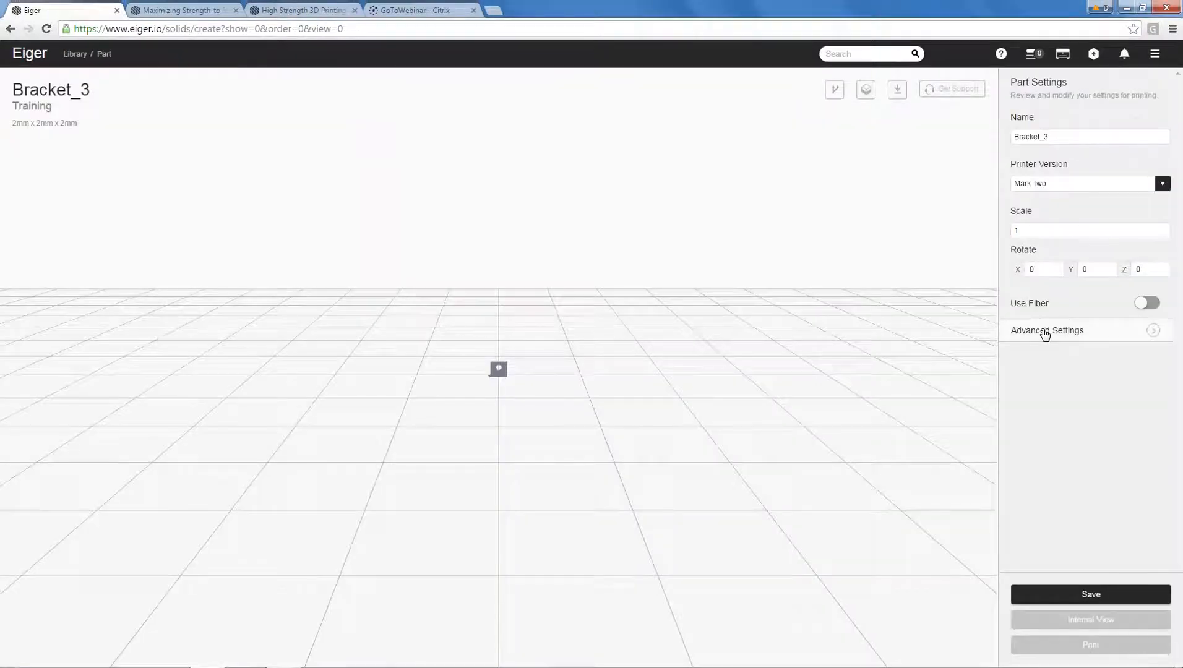
# Set Bracket_3's original units to Imperial in the advanced settings and view the whole part at an angle.
pyautogui.click(1045, 332)
pyautogui.scroll(-4, 1045, 334)
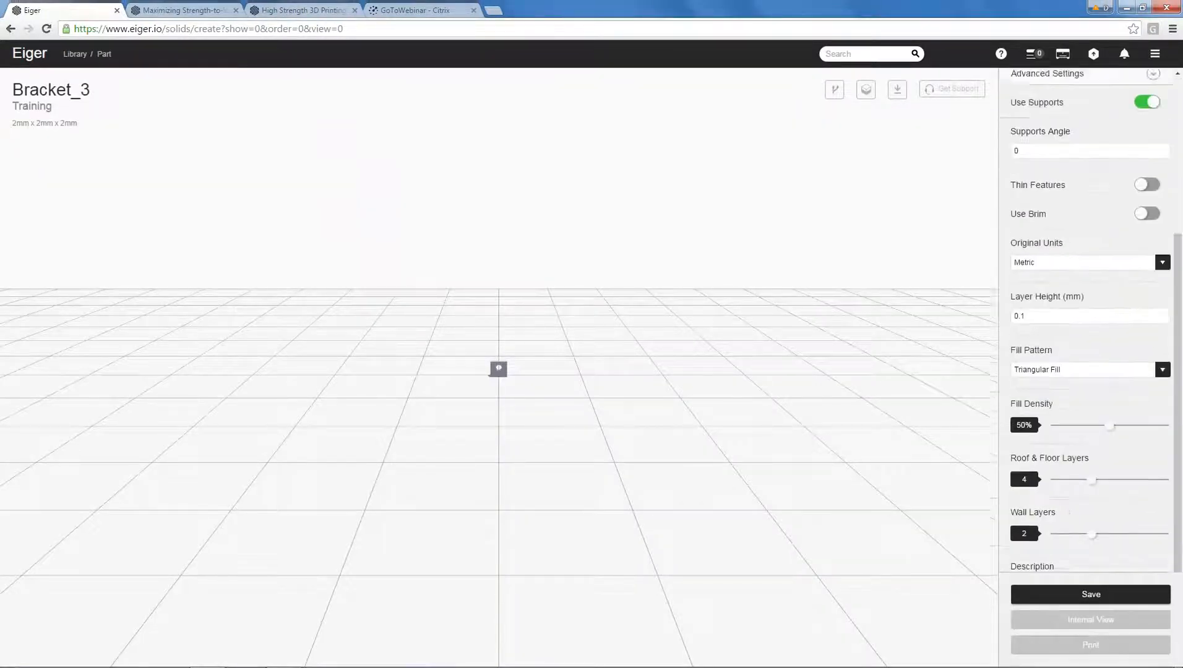
pyautogui.scroll(-1, 1052, 428)
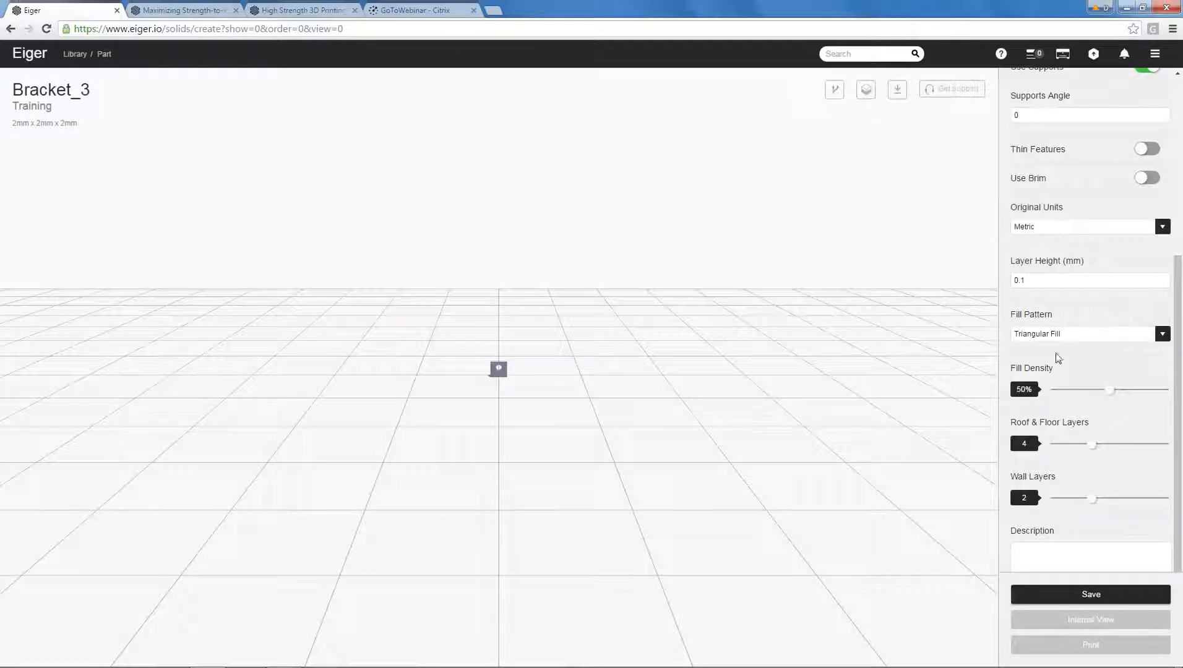
pyautogui.click(1039, 226)
pyautogui.click(1038, 249)
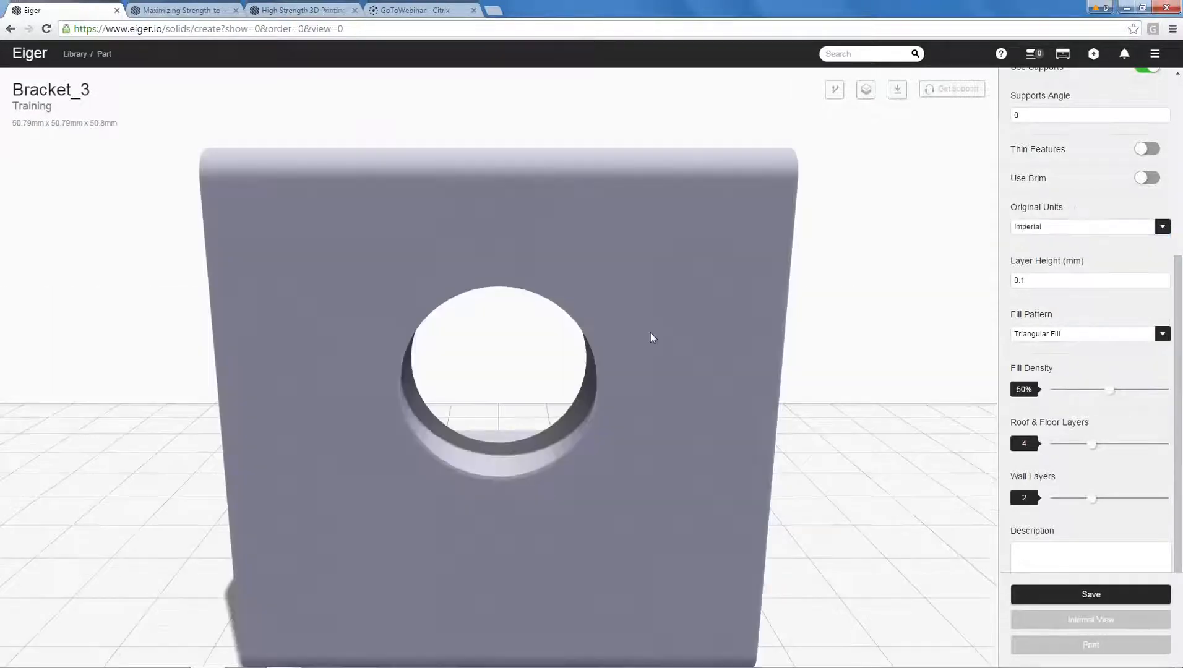
pyautogui.scroll(-3, 392, 347)
pyautogui.moveTo(391, 348); pyautogui.dragTo(652, 413)
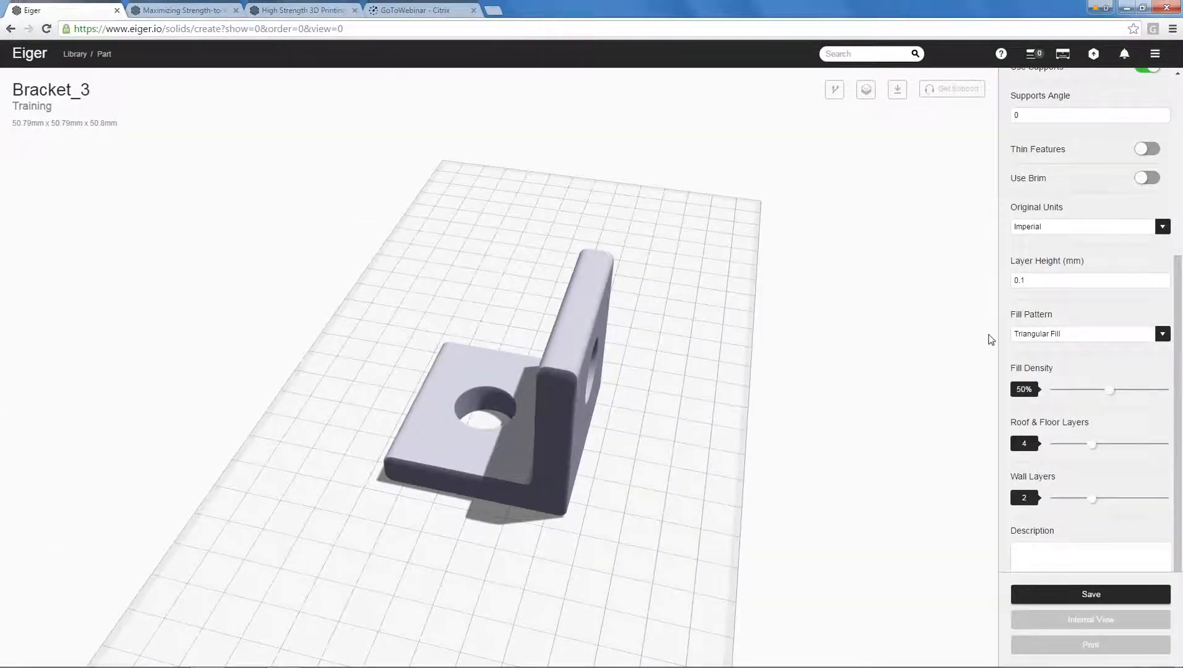
# Enable fiber for Bracket_3 with Kevlar material, 500 fiber layers and 10 concentric fiber rings.
pyautogui.scroll(5, 1046, 306)
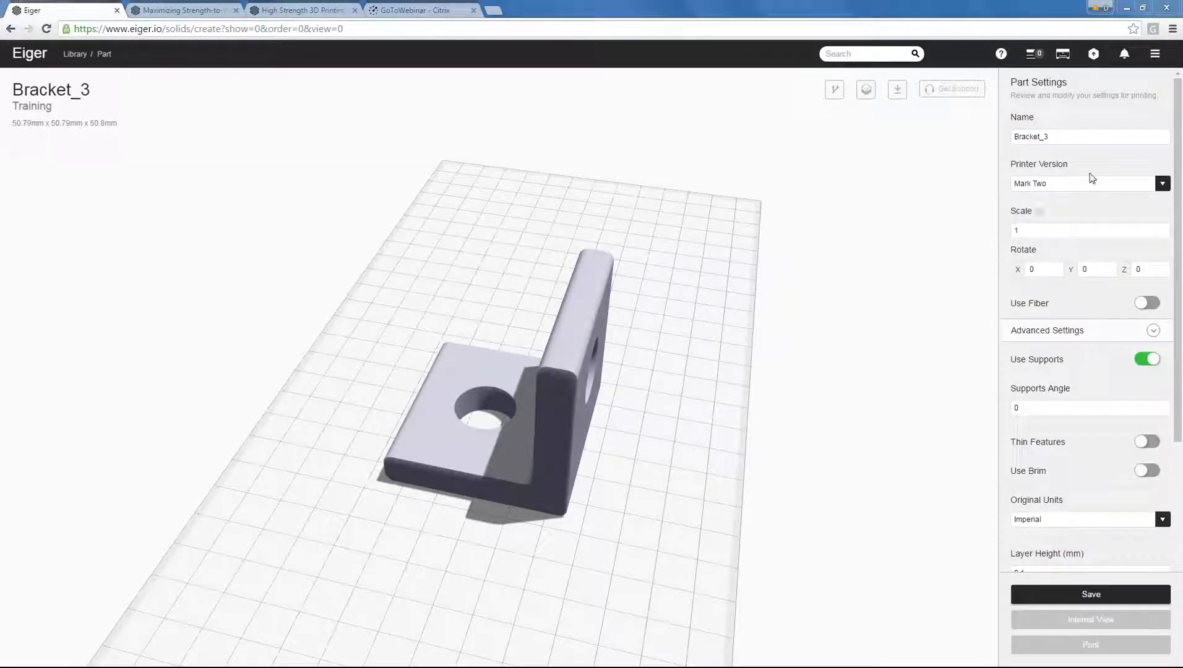
pyautogui.click(1148, 303)
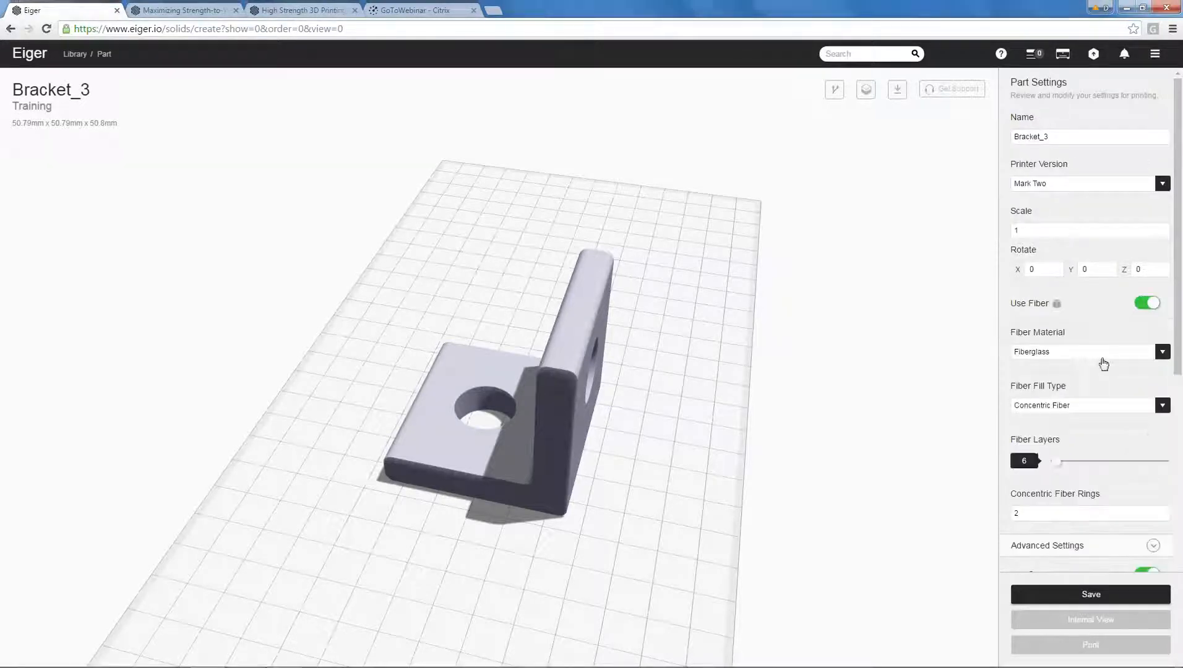
pyautogui.click(1086, 354)
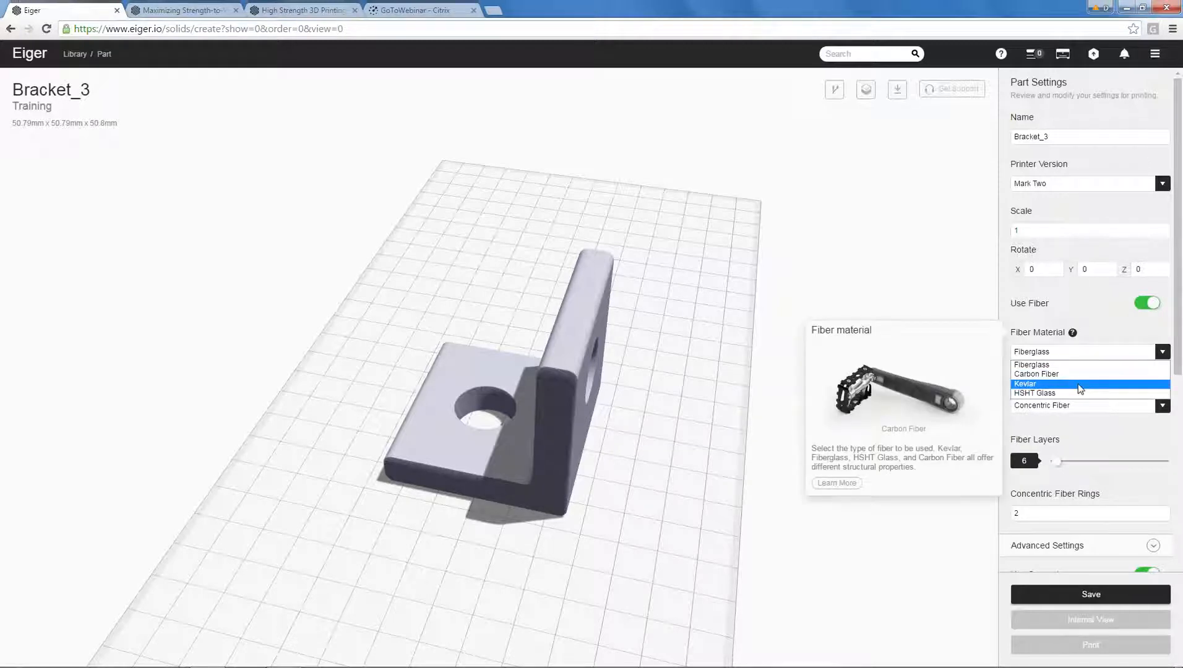
pyautogui.click(1078, 383)
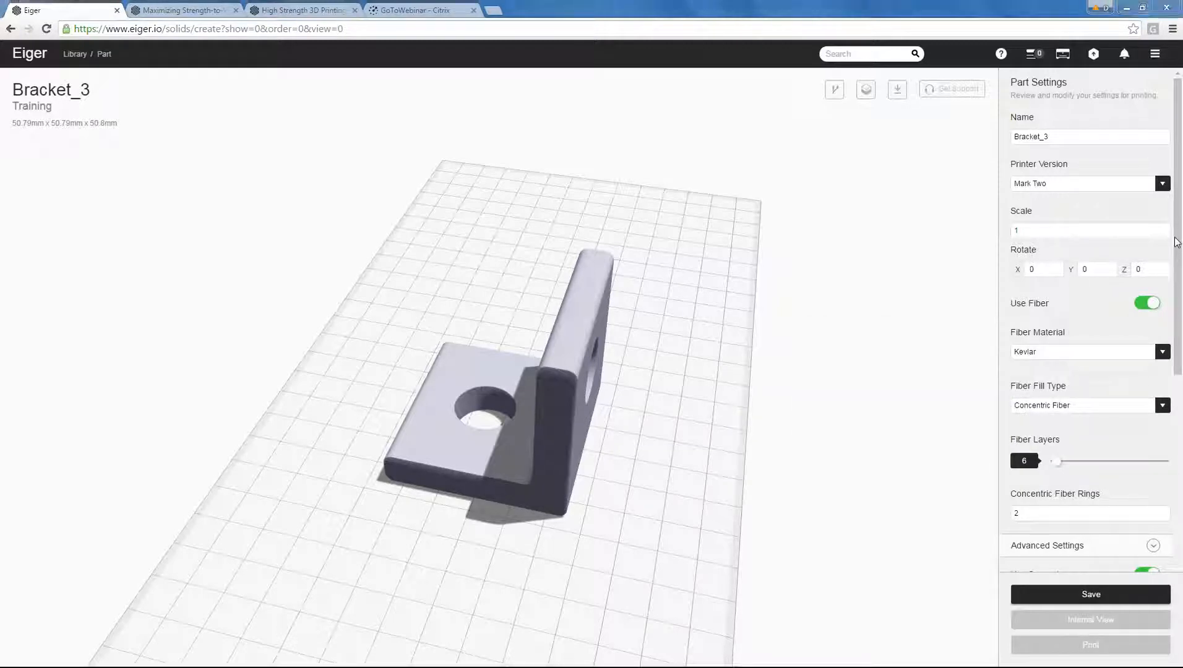
pyautogui.moveTo(1177, 306); pyautogui.dragTo(1181, 357)
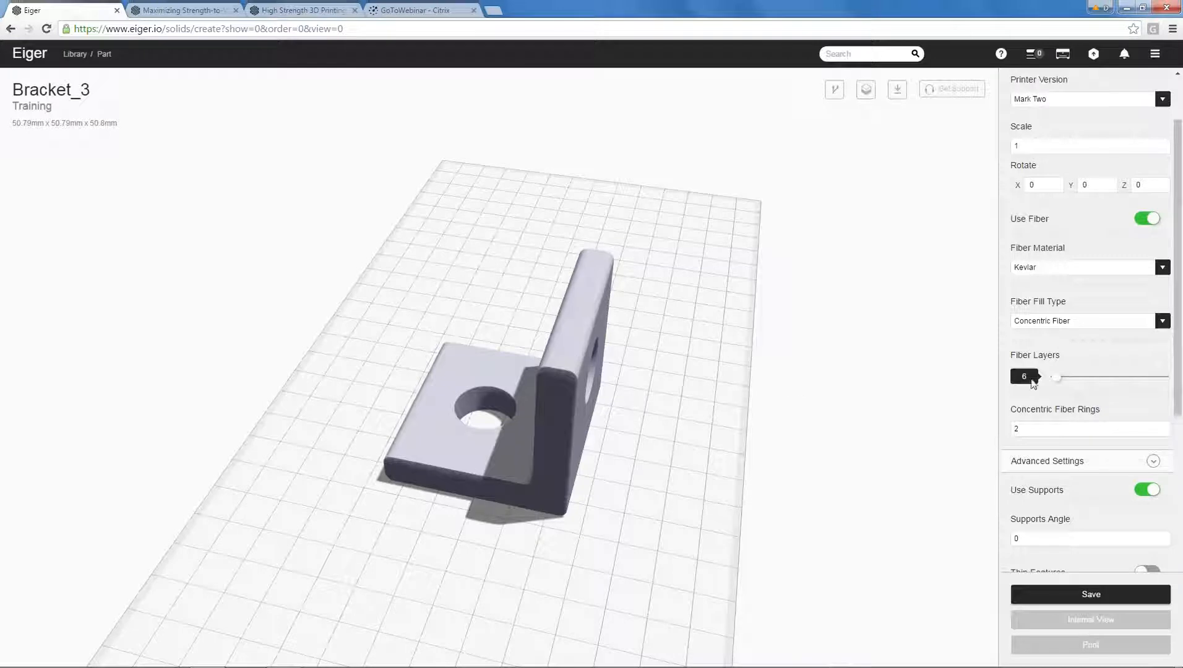
pyautogui.moveTo(1057, 378); pyautogui.dragTo(1165, 383)
pyautogui.doubleClick(1027, 431)
# Review Bracket_3's supports and other advanced settings against the model's geometry, then save the part.
pyautogui.moveTo(1178, 369); pyautogui.dragTo(1182, 418)
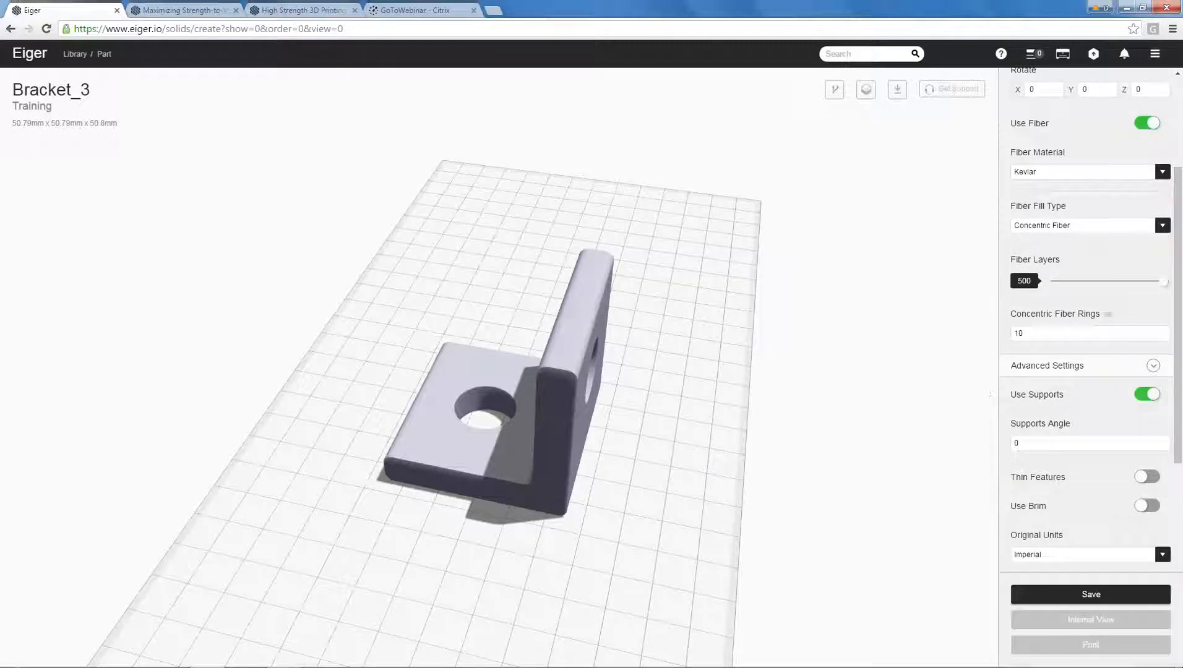
pyautogui.scroll(-1, 1066, 351)
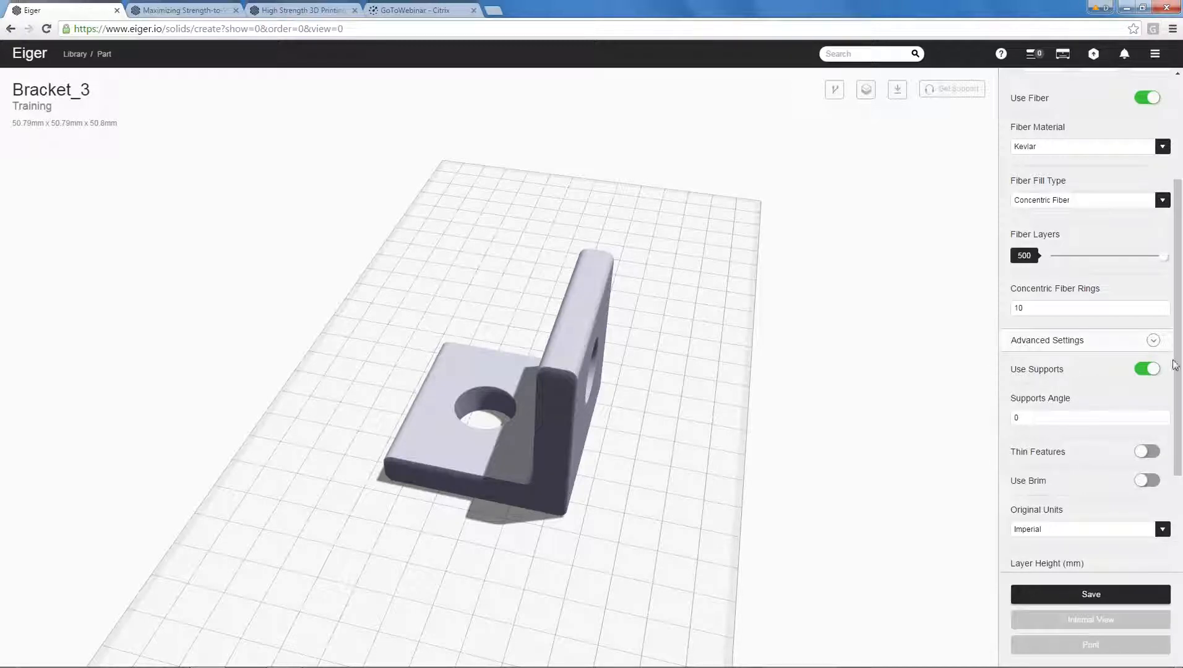
pyautogui.moveTo(684, 393); pyautogui.dragTo(804, 420)
pyautogui.moveTo(694, 356); pyautogui.dragTo(618, 409)
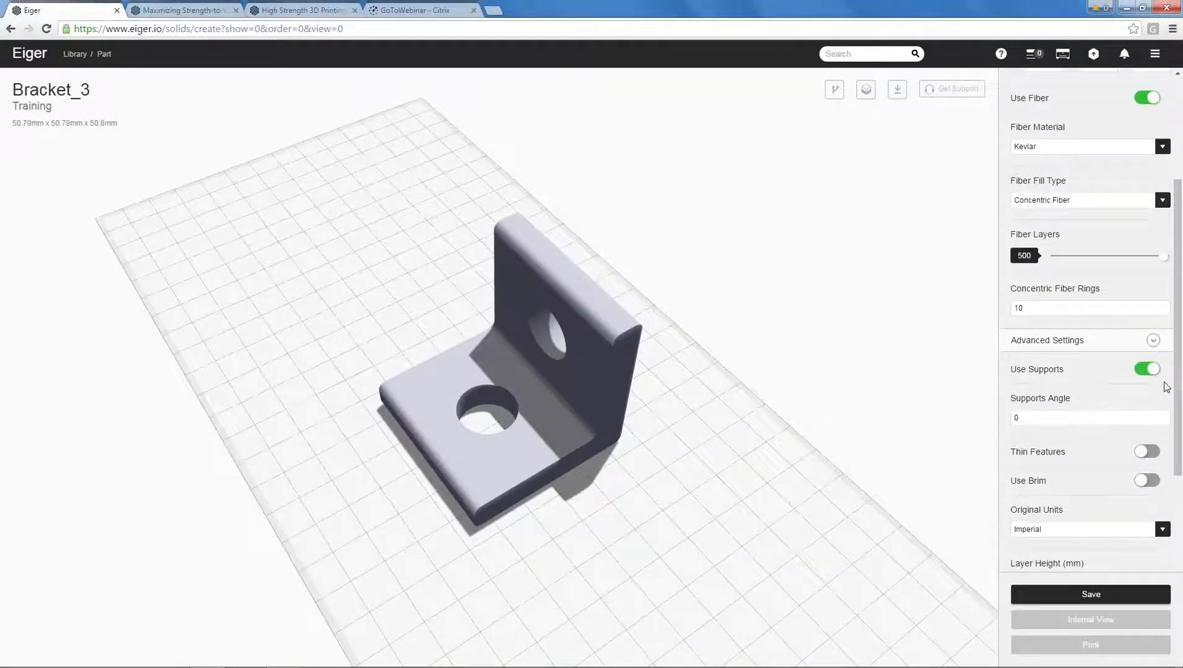
pyautogui.scroll(-3, 1145, 383)
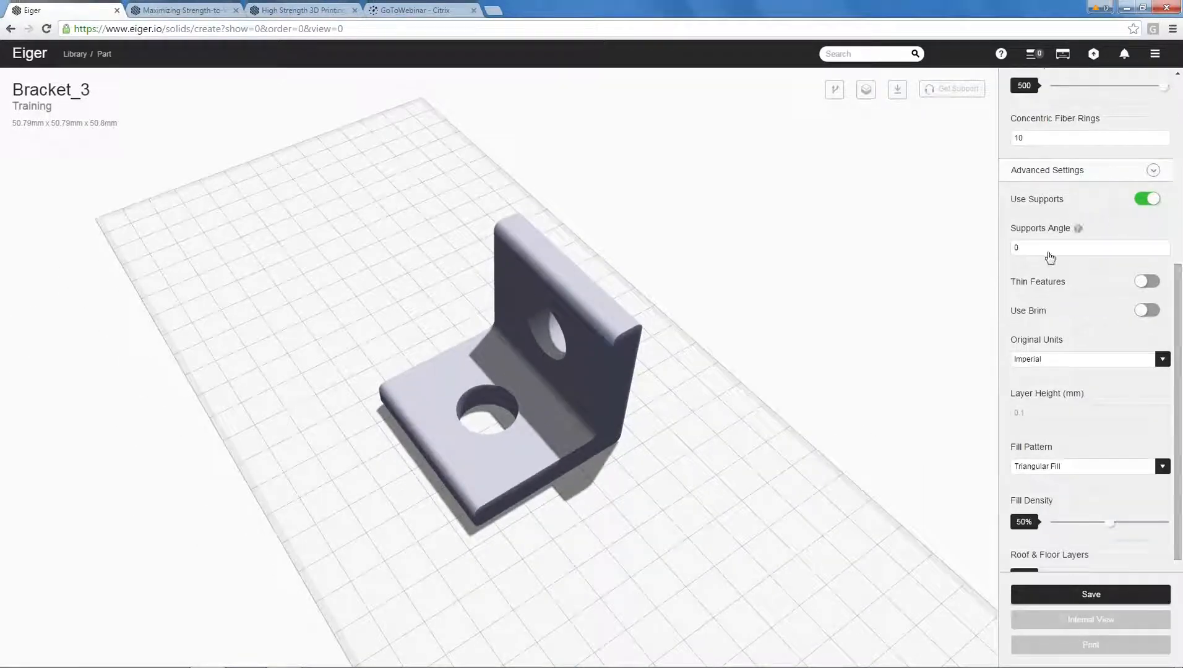
pyautogui.moveTo(848, 325); pyautogui.dragTo(819, 344)
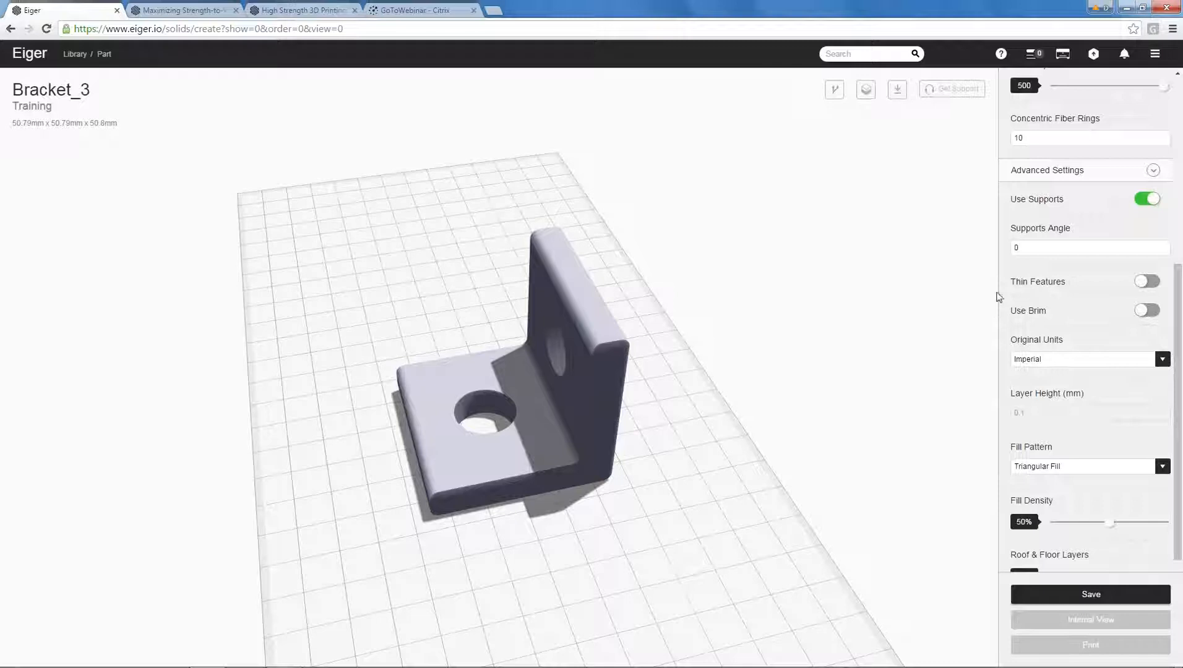
pyautogui.moveTo(836, 325); pyautogui.dragTo(822, 333)
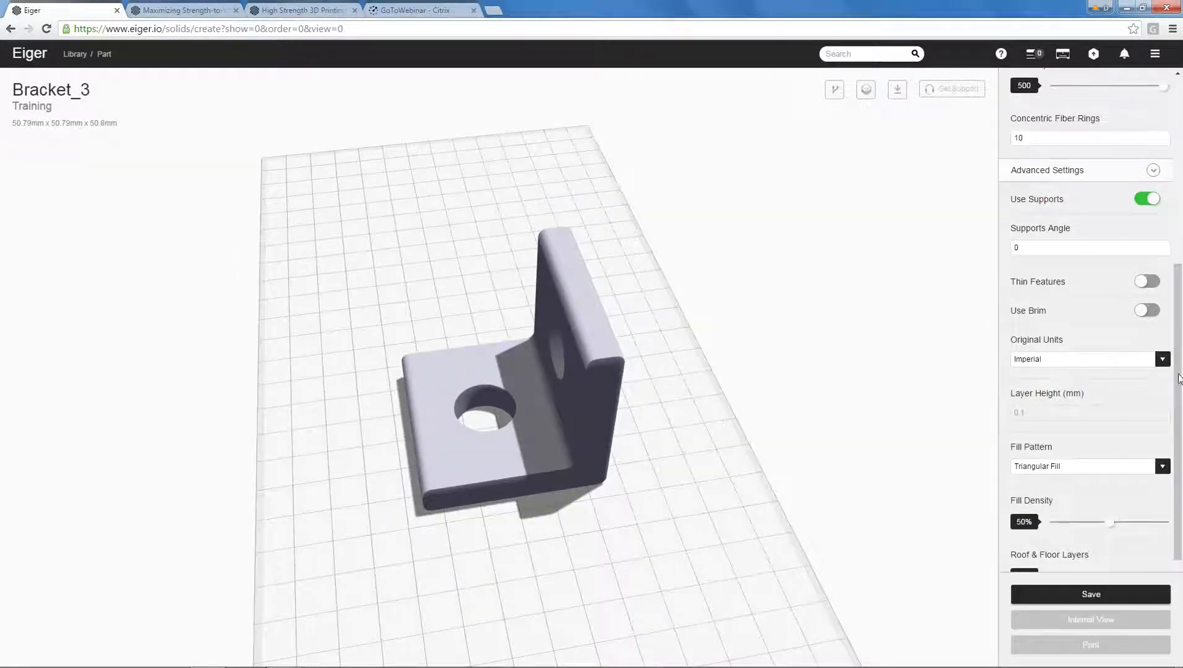
pyautogui.moveTo(1182, 380); pyautogui.dragTo(1181, 429)
pyautogui.click(1091, 594)
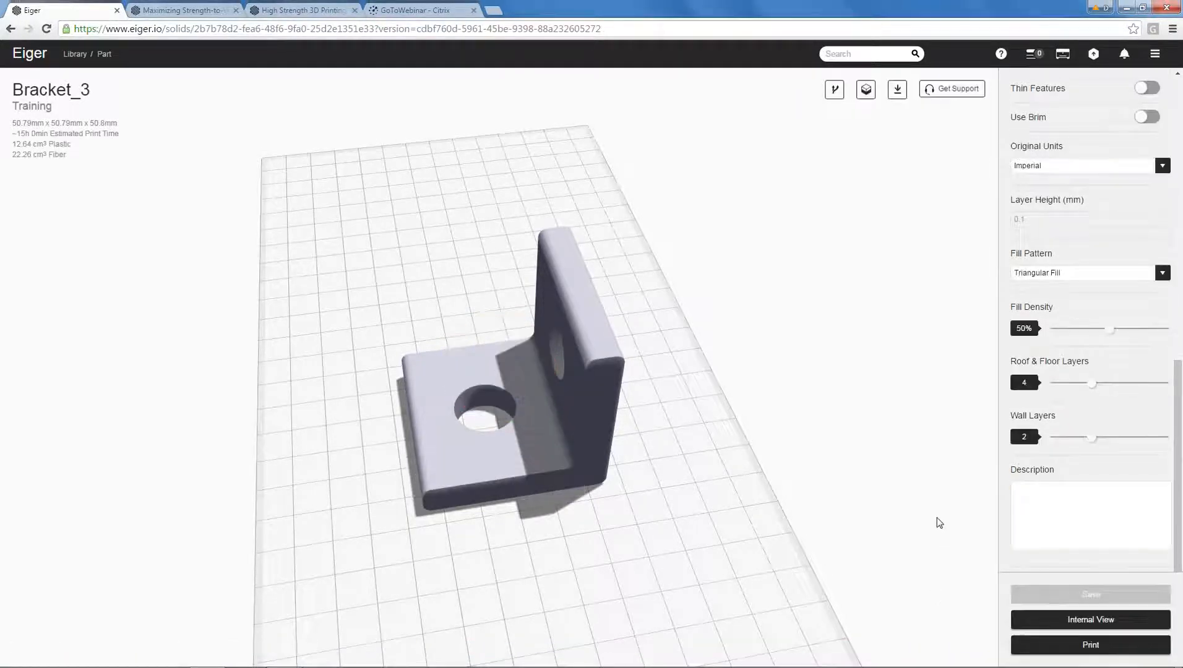
# Open Bracket_3's internal view and isolate the support material in 3D.
pyautogui.click(1086, 619)
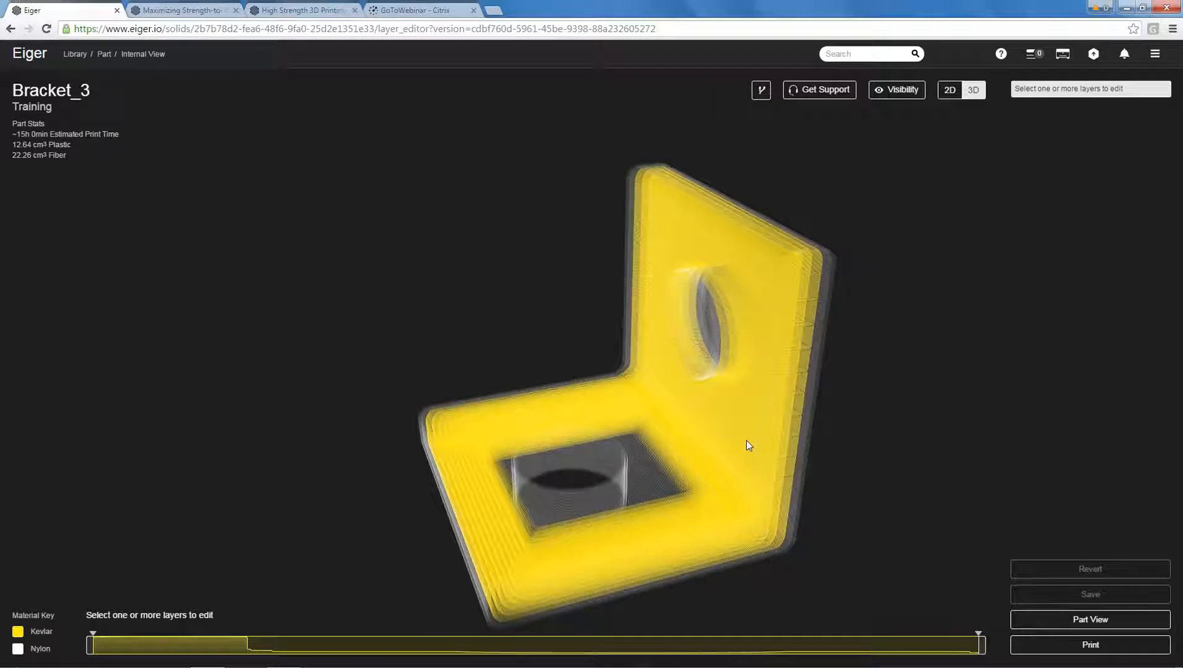
pyautogui.moveTo(706, 411); pyautogui.dragTo(789, 412)
pyautogui.moveTo(576, 347); pyautogui.dragTo(647, 328)
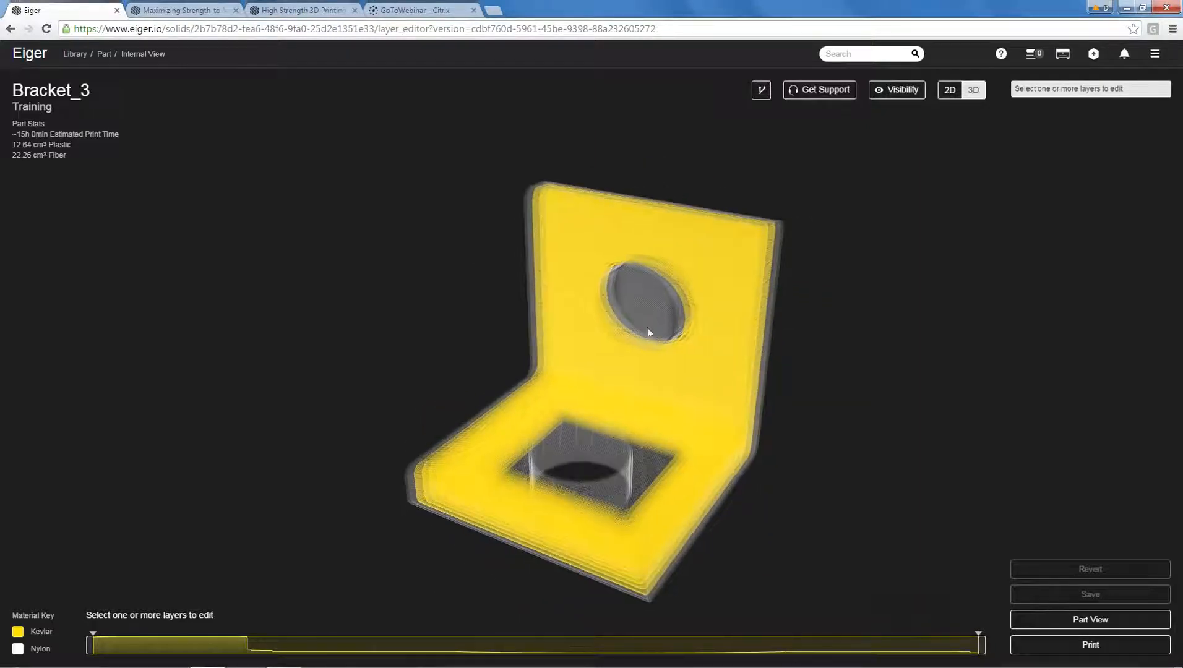
pyautogui.click(897, 89)
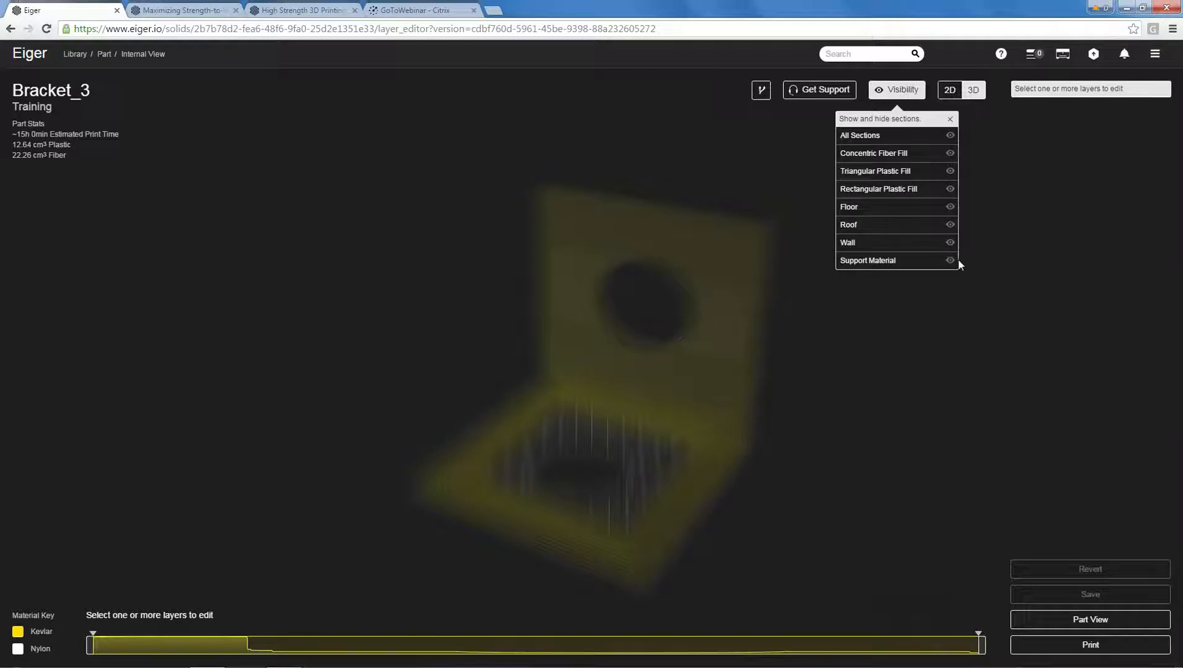
pyautogui.click(950, 260)
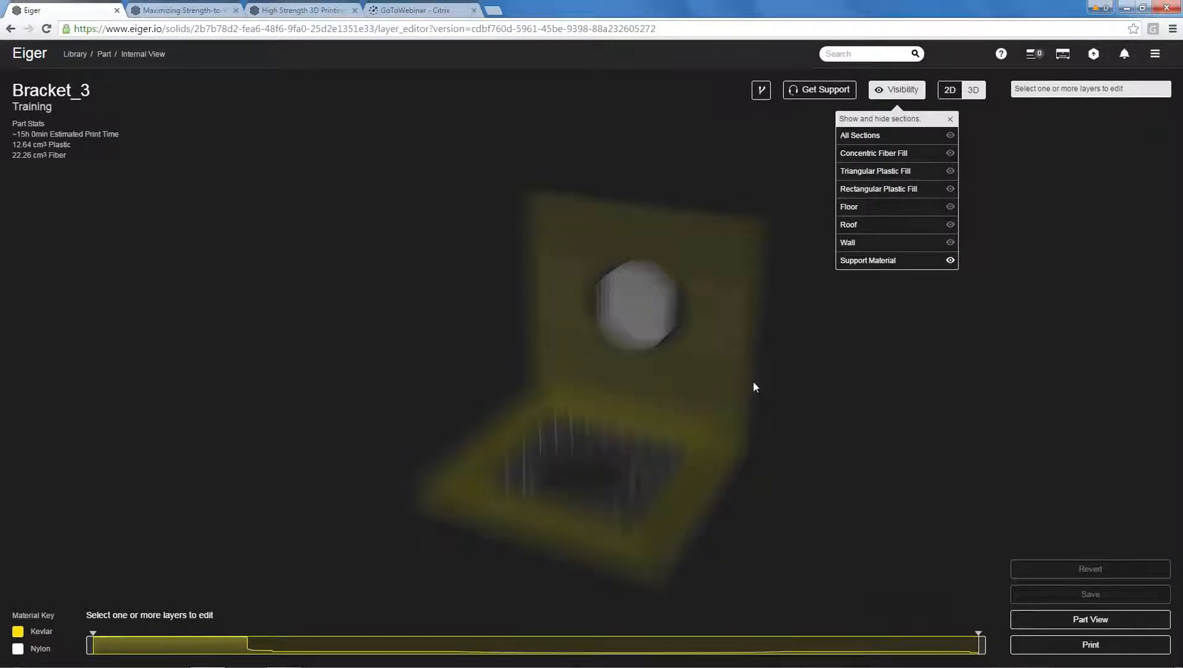
# Show all sections, hide the triangular and rectangular plastic fills, and examine the bracket from several 3D angles.
pyautogui.click(950, 136)
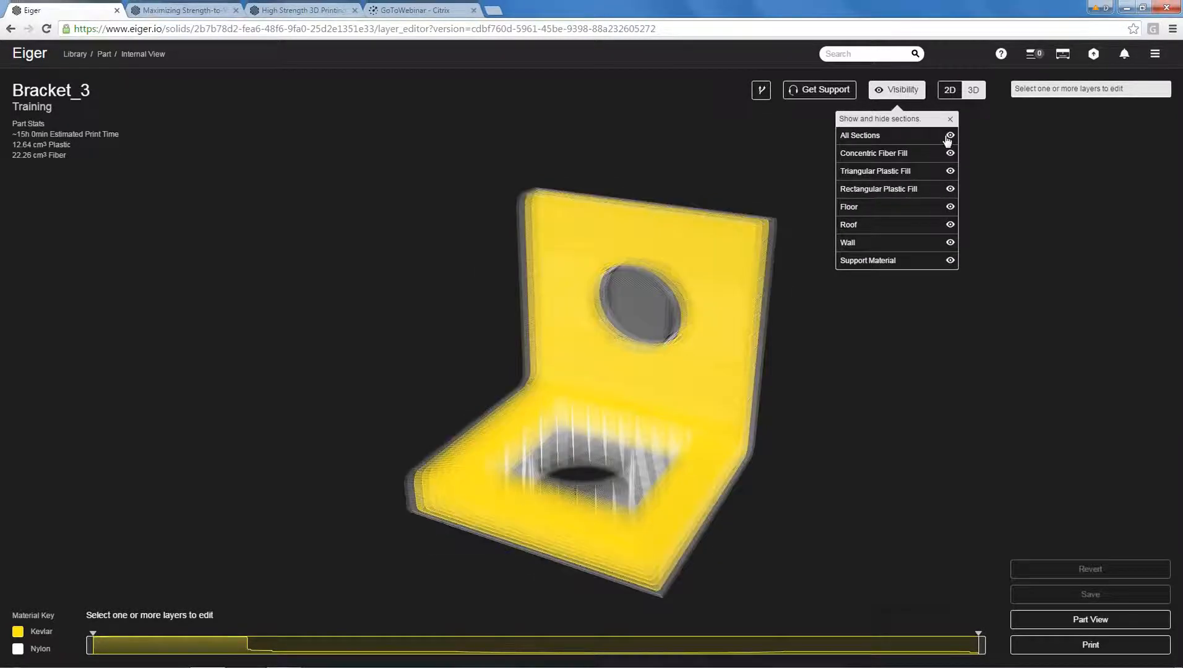
pyautogui.click(950, 171)
pyautogui.moveTo(720, 310); pyautogui.dragTo(646, 443)
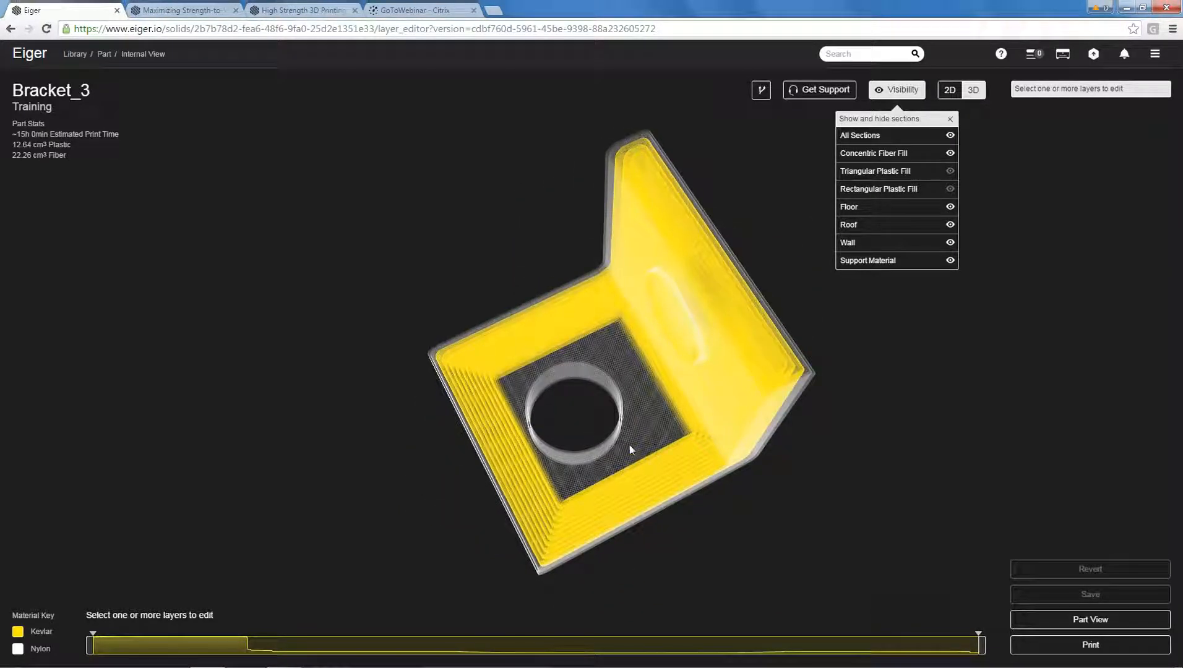
pyautogui.moveTo(646, 427); pyautogui.dragTo(343, 320)
pyautogui.scroll(2, 634, 383)
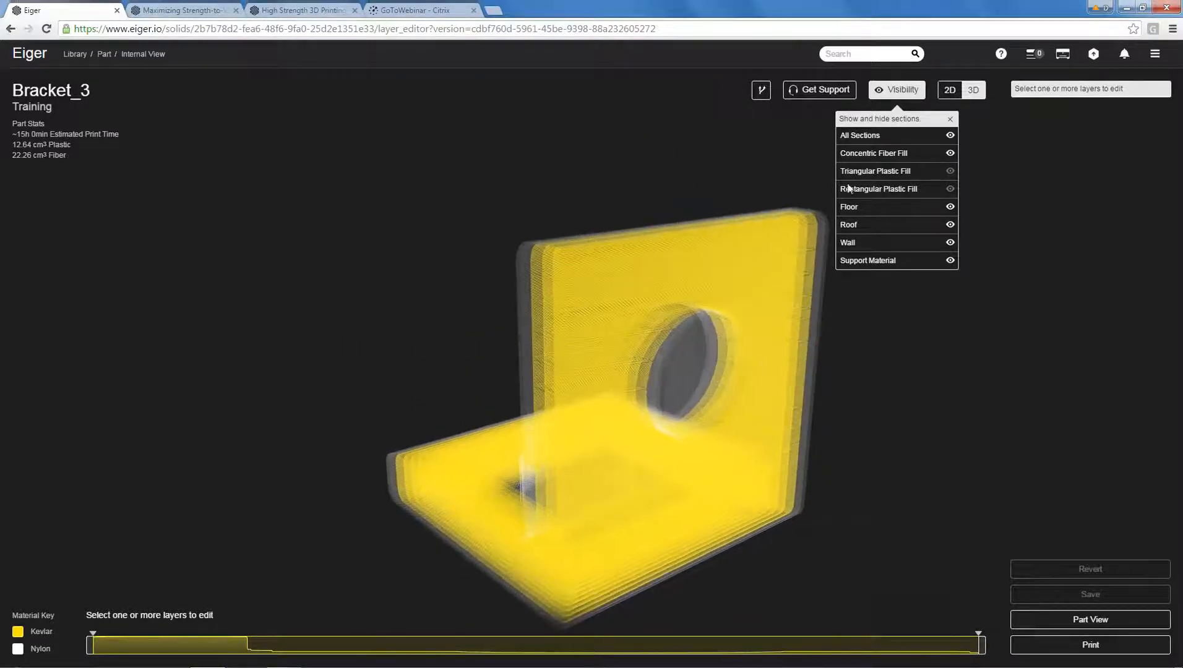
# Isolate the concentric fiber fill and examine the Kevlar in the bracket's base and upright from different angles.
pyautogui.click(951, 135)
pyautogui.click(950, 153)
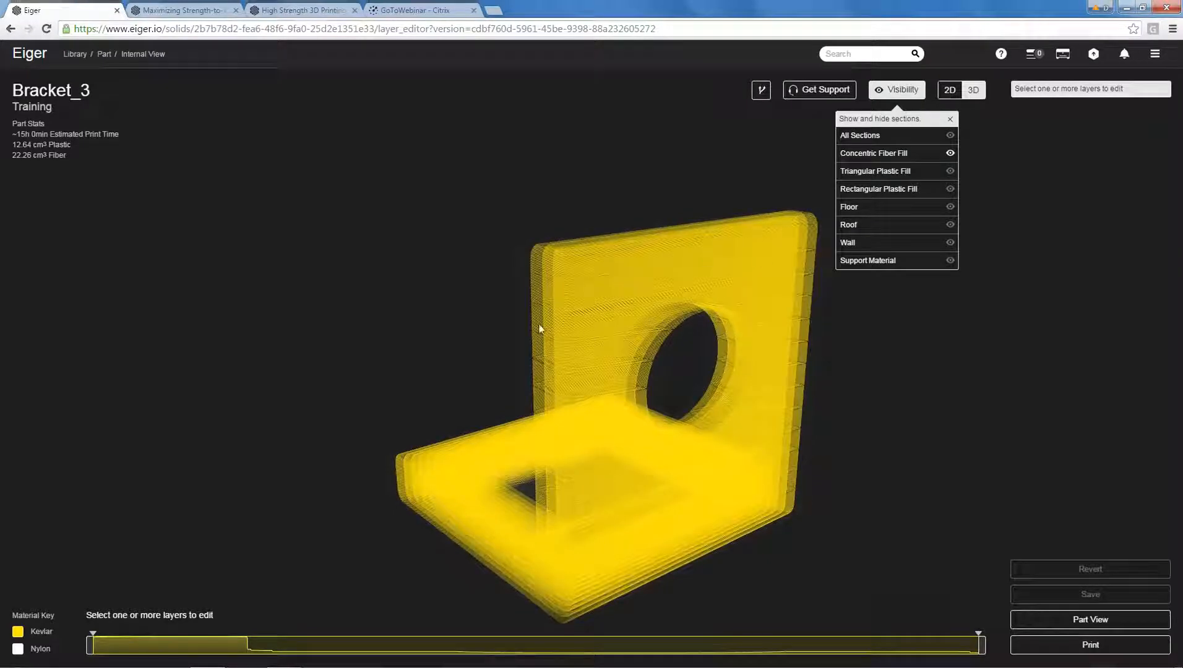
pyautogui.moveTo(896, 394)
pyautogui.mouseDown()
pyautogui.moveTo(924, 403)
pyautogui.moveTo(885, 410)
pyautogui.moveTo(903, 389)
pyautogui.mouseUp()
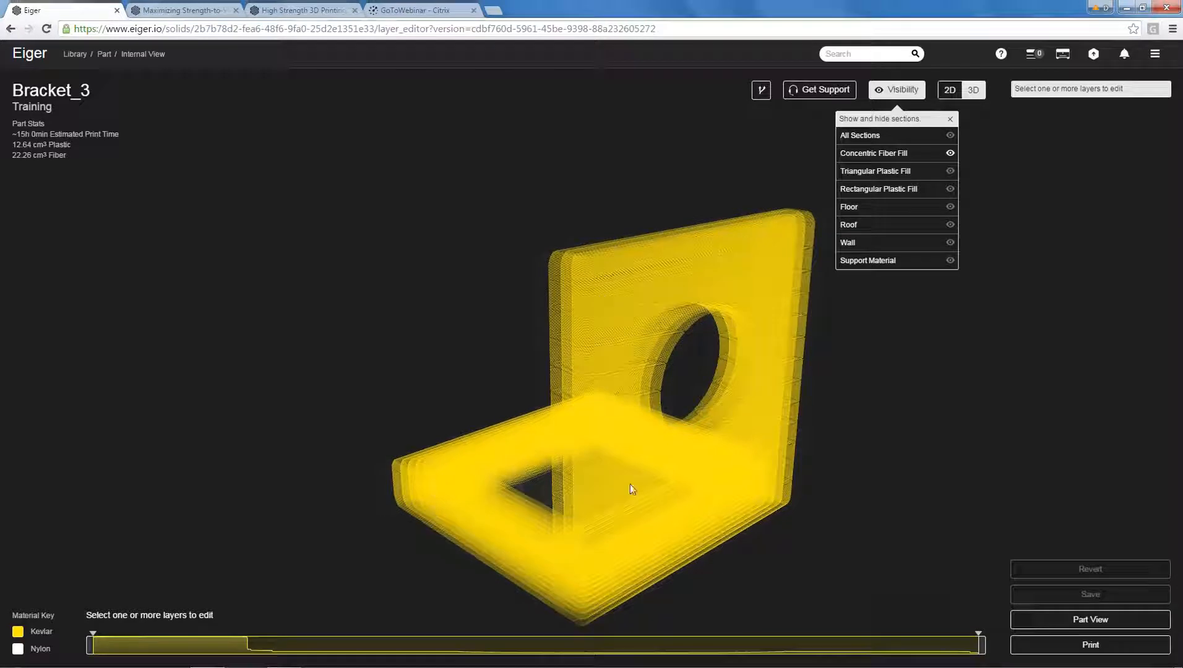
pyautogui.moveTo(864, 404); pyautogui.dragTo(993, 396)
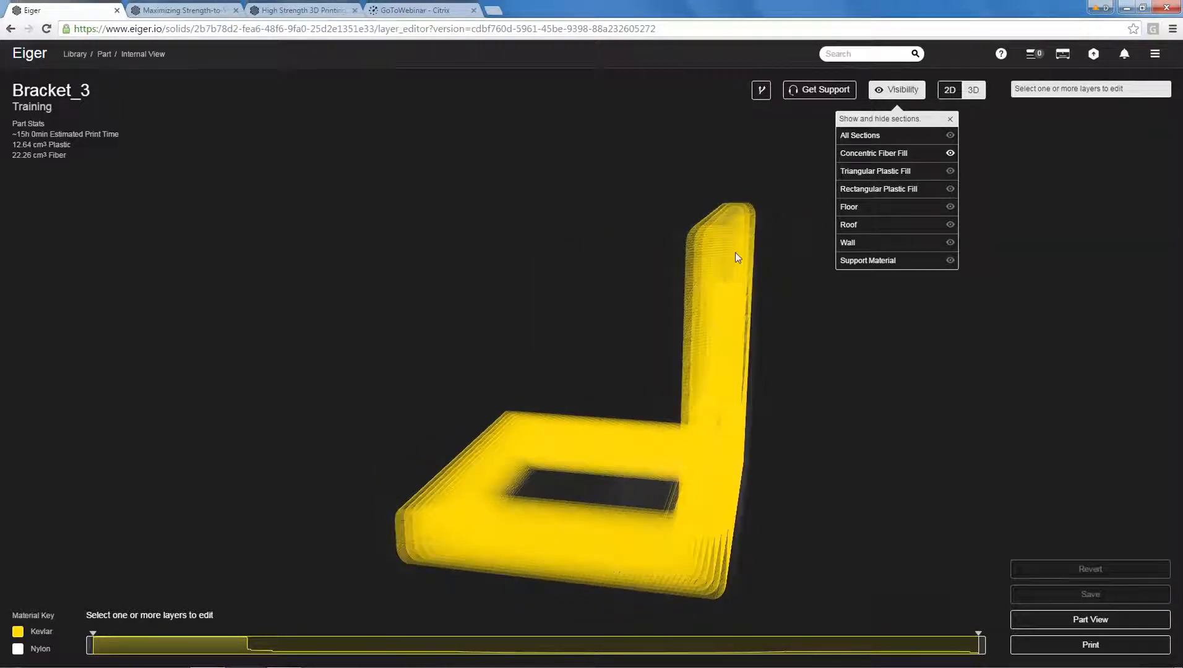
# Show all of Bracket_3's sections except the triangular plastic fill, and examine its Kevlar from different 3D angles.
pyautogui.moveTo(754, 426); pyautogui.dragTo(850, 443)
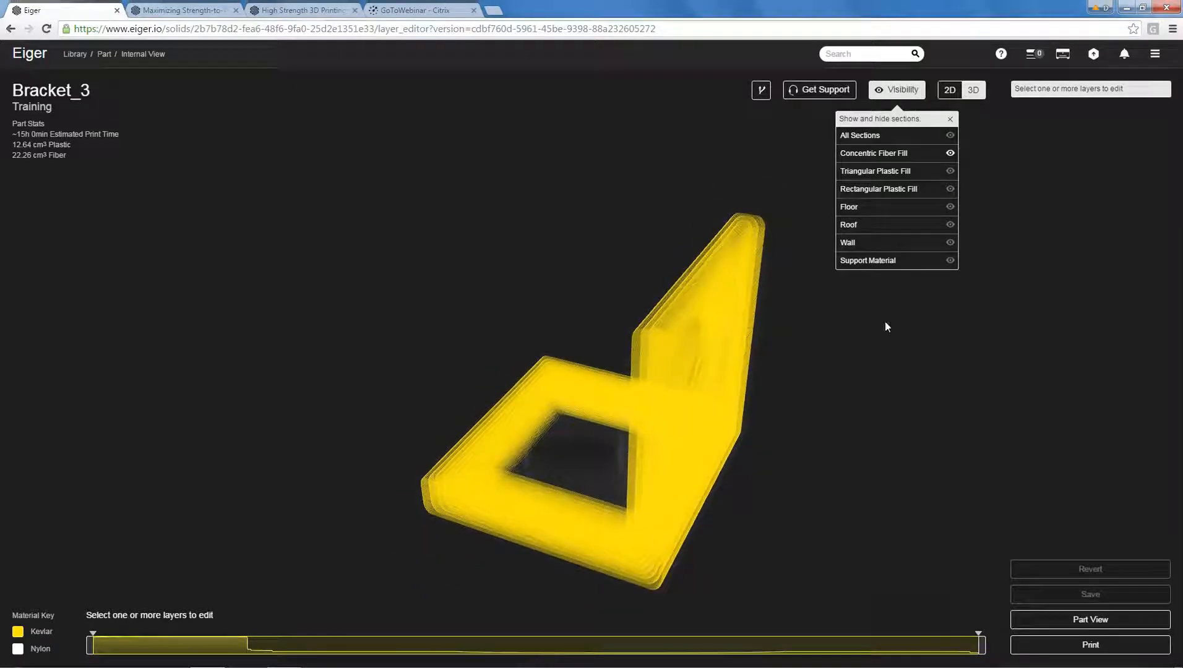
pyautogui.click(951, 135)
pyautogui.click(950, 170)
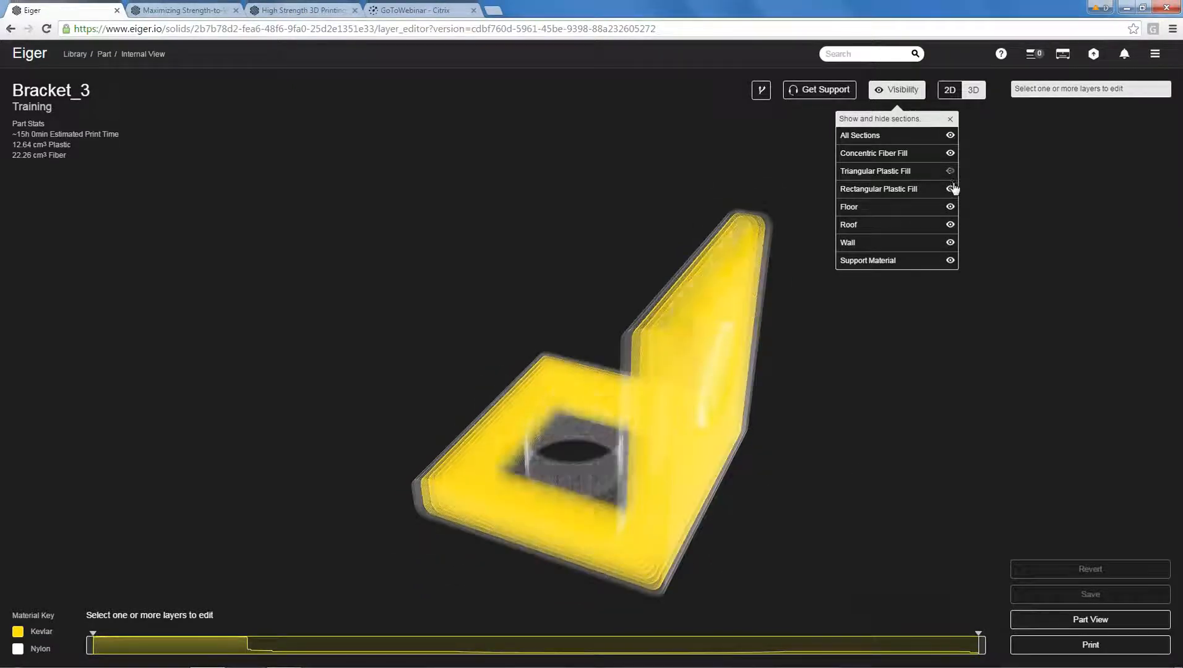
pyautogui.click(951, 119)
pyautogui.moveTo(838, 411); pyautogui.dragTo(1011, 381)
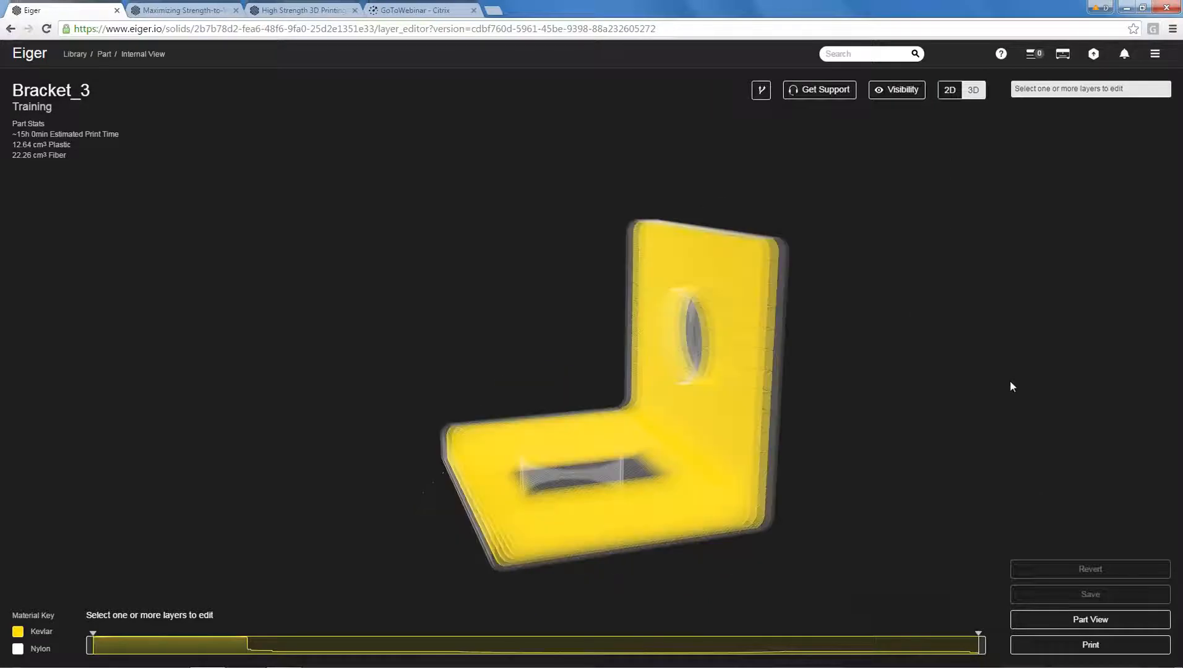
# Return Bracket_3 to its part view, set its Y rotation to 90, and inspect the new orientation from above and below.
pyautogui.click(1070, 622)
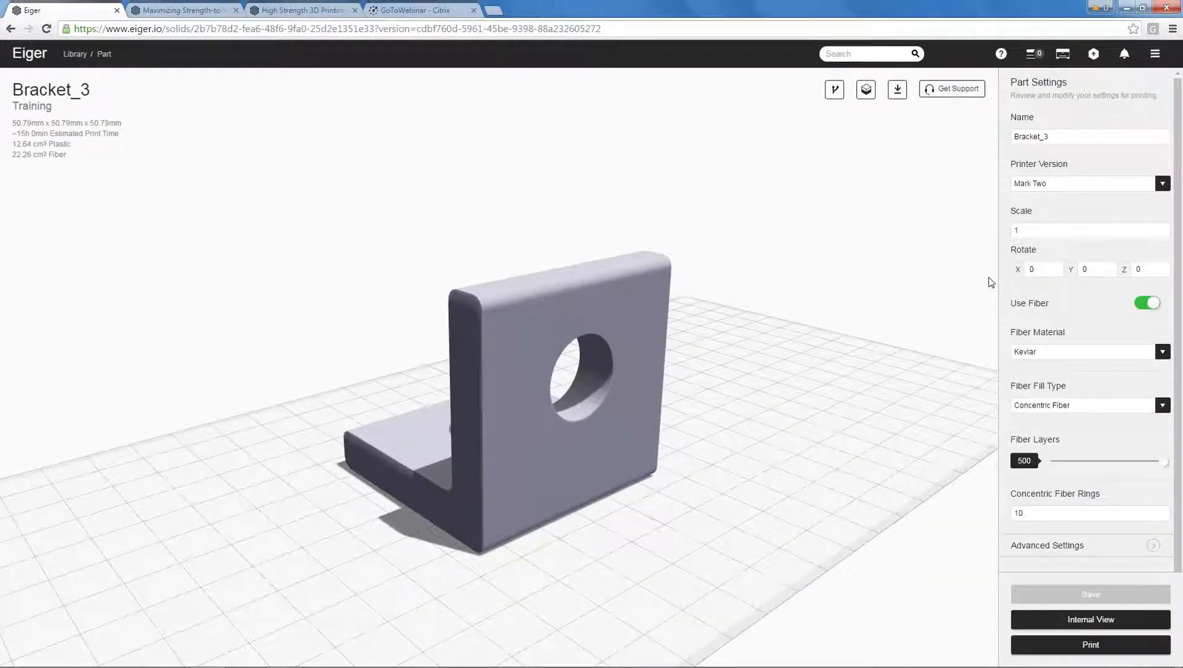
pyautogui.click(1089, 272)
pyautogui.write('90')
pyautogui.moveTo(357, 266); pyautogui.dragTo(592, 460)
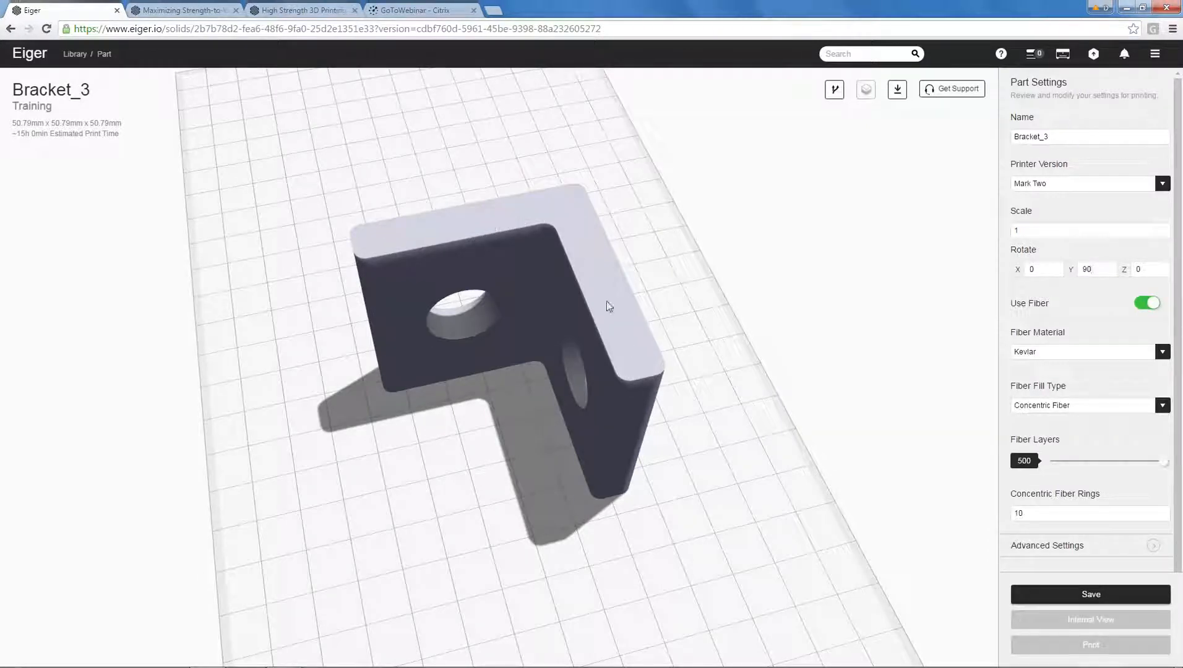
pyautogui.moveTo(687, 331); pyautogui.dragTo(685, 294)
pyautogui.moveTo(592, 451); pyautogui.dragTo(560, 432)
pyautogui.moveTo(743, 301); pyautogui.dragTo(706, 327)
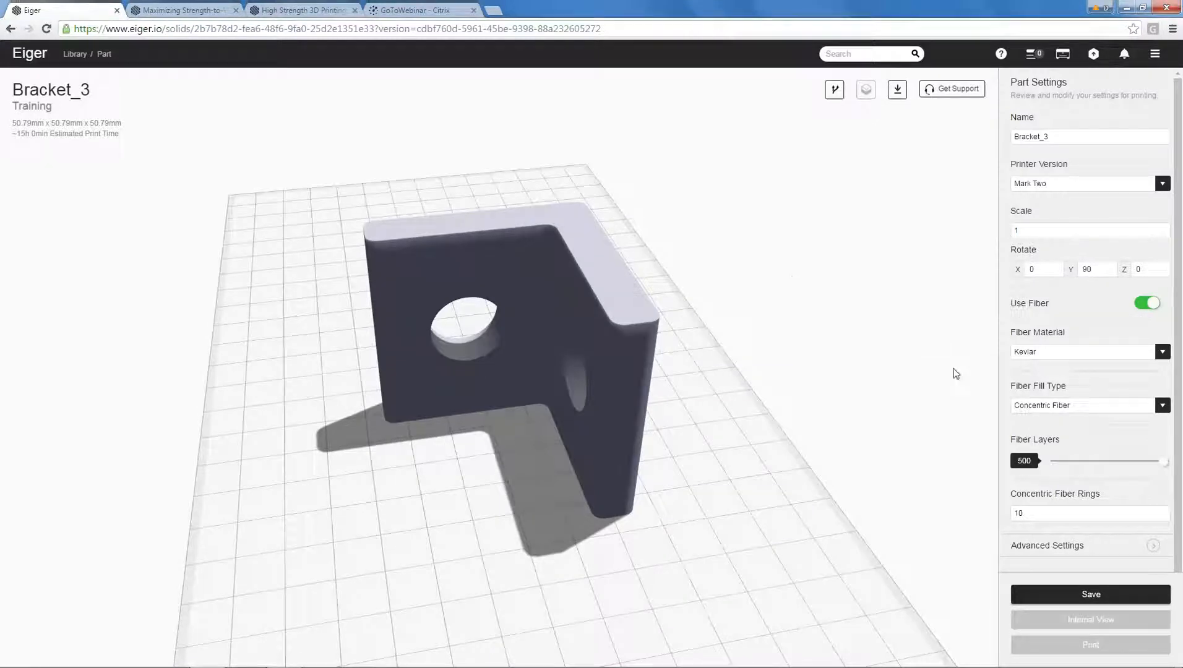
pyautogui.moveTo(774, 318); pyautogui.dragTo(436, 454)
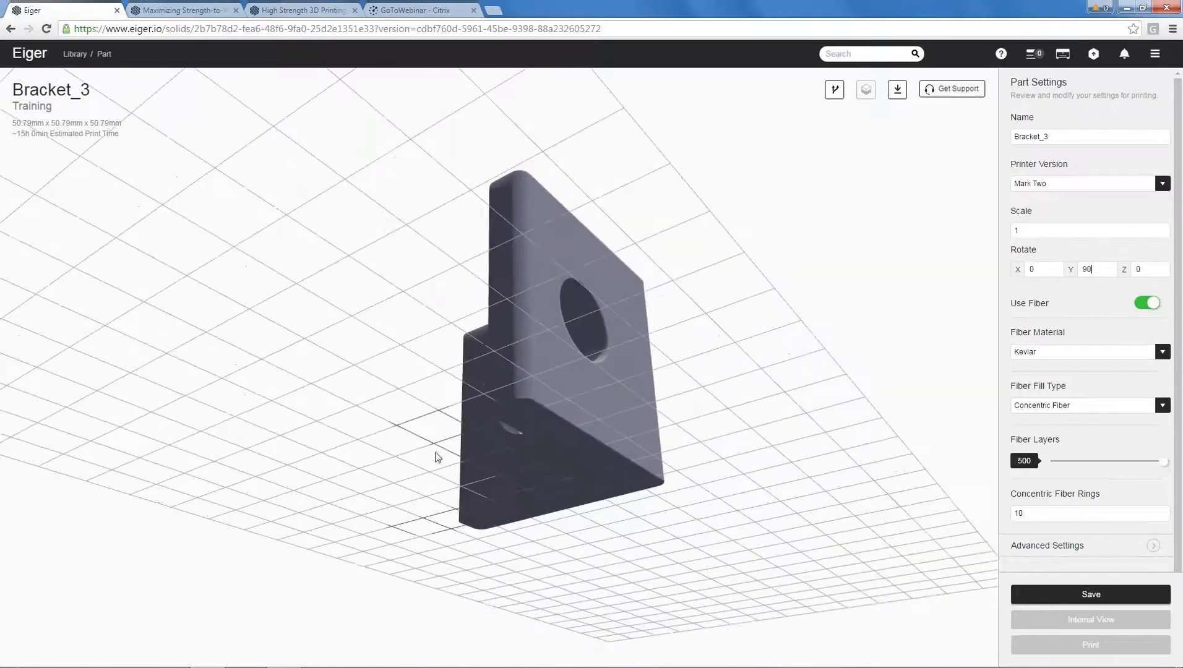
pyautogui.moveTo(704, 294); pyautogui.dragTo(359, 419)
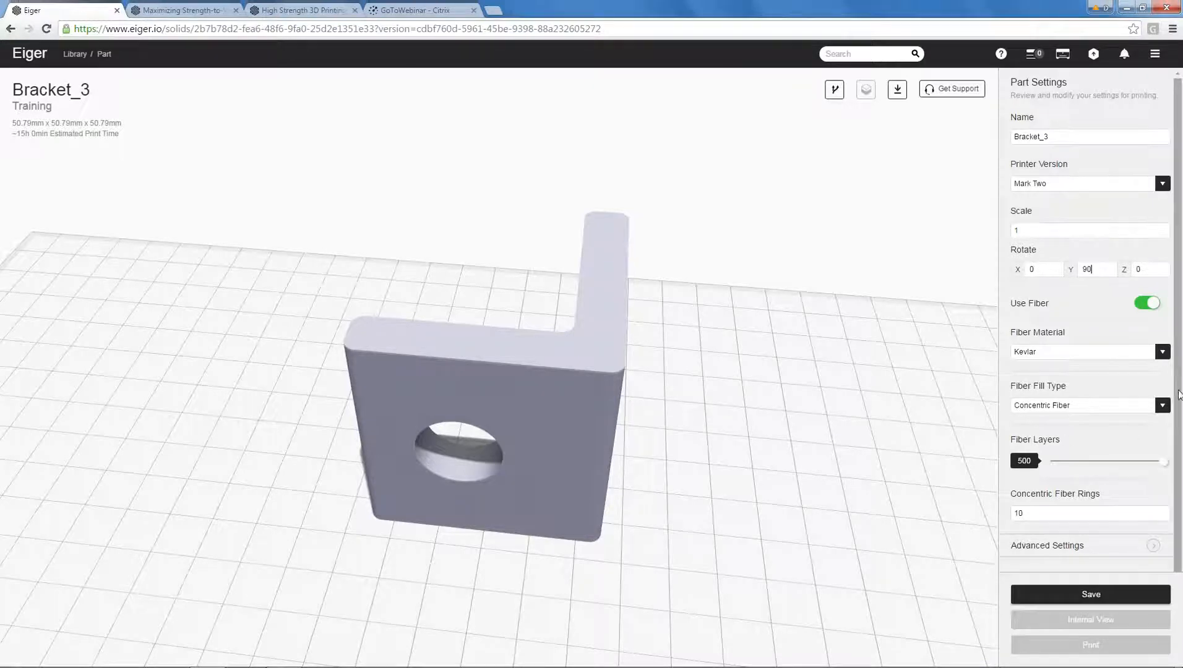
# Turn on the brim in Bracket_3's advanced settings, check the bracket's footprint and remaining settings, and save the part.
pyautogui.moveTo(1179, 395); pyautogui.dragTo(1179, 455)
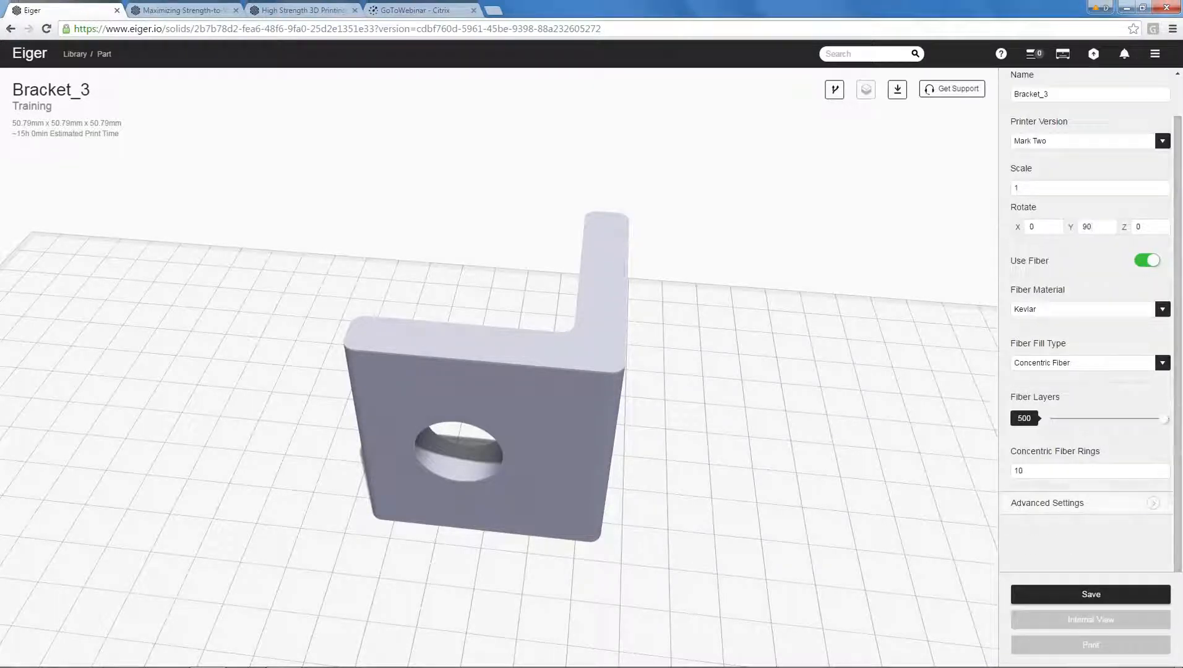
pyautogui.click(1061, 504)
pyautogui.scroll(-3, 1064, 492)
pyautogui.click(1141, 461)
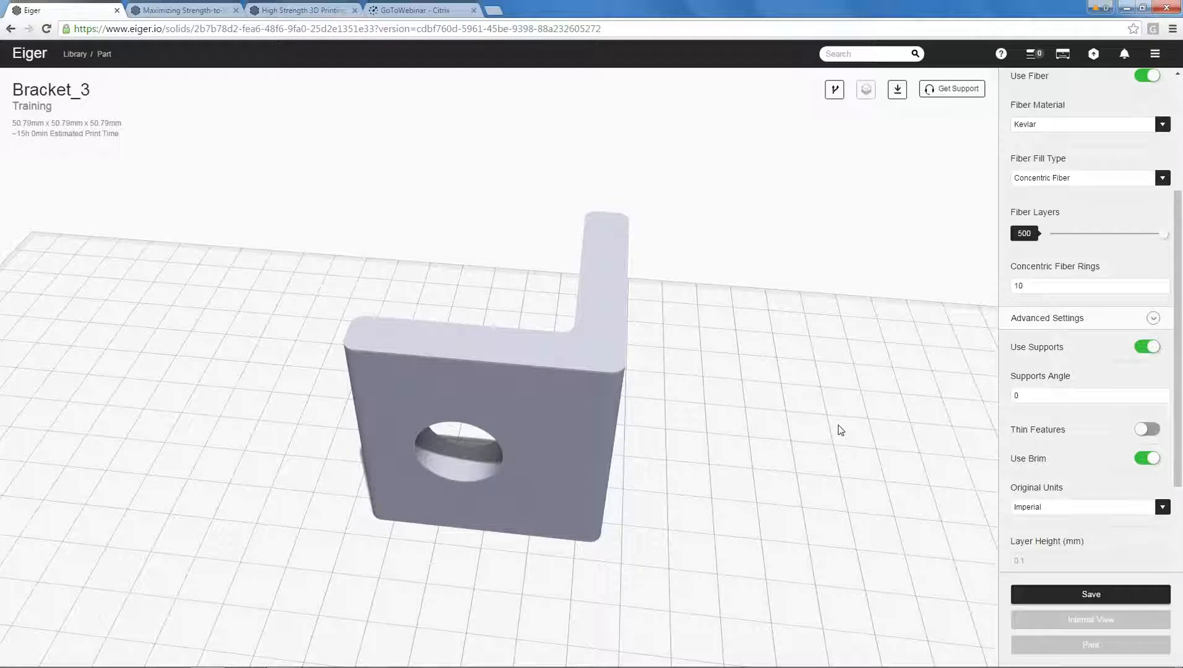
pyautogui.moveTo(772, 298); pyautogui.dragTo(745, 355)
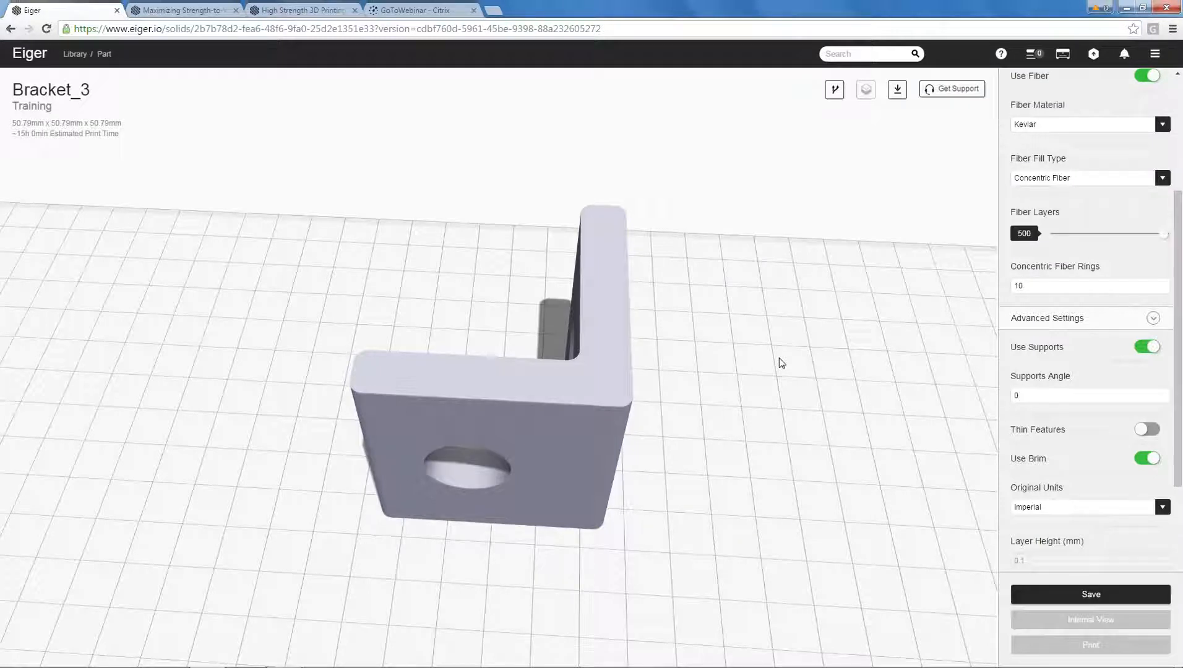
pyautogui.moveTo(494, 312); pyautogui.dragTo(702, 306)
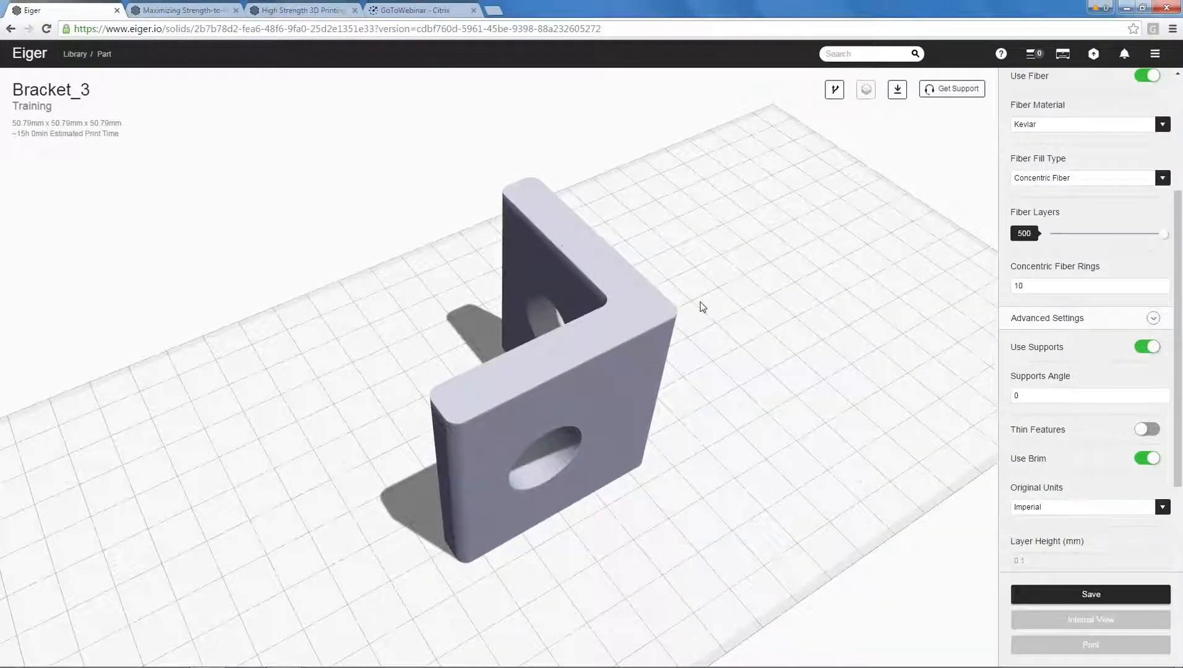
pyautogui.moveTo(542, 341); pyautogui.dragTo(451, 498)
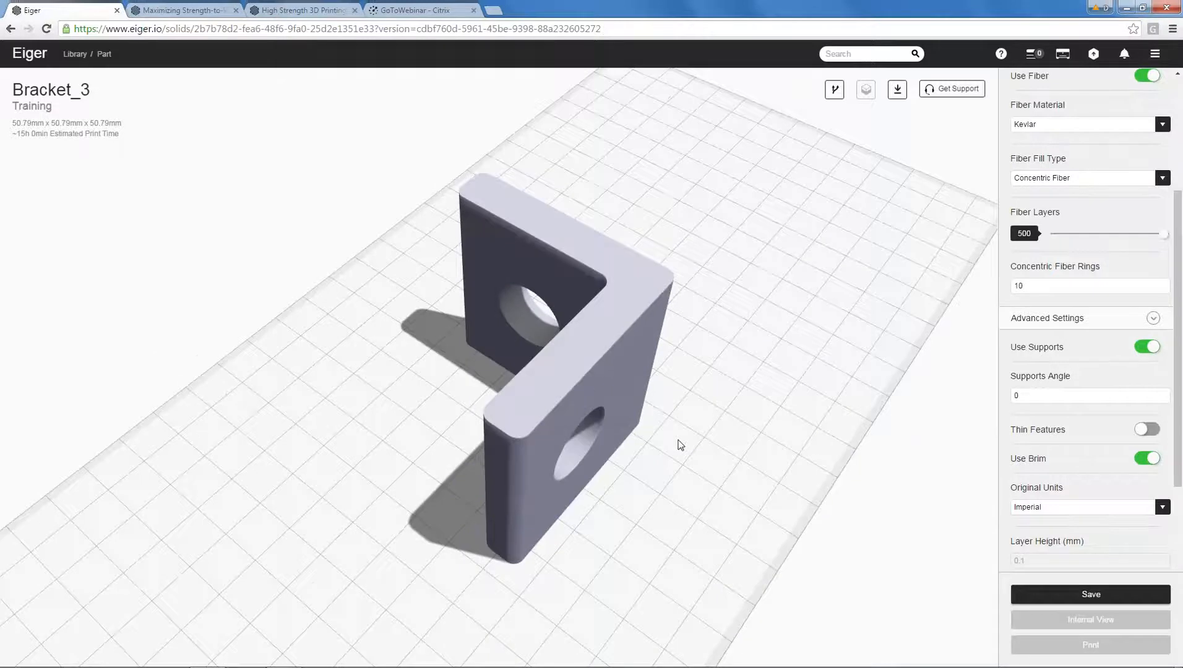
pyautogui.moveTo(681, 444); pyautogui.dragTo(596, 453)
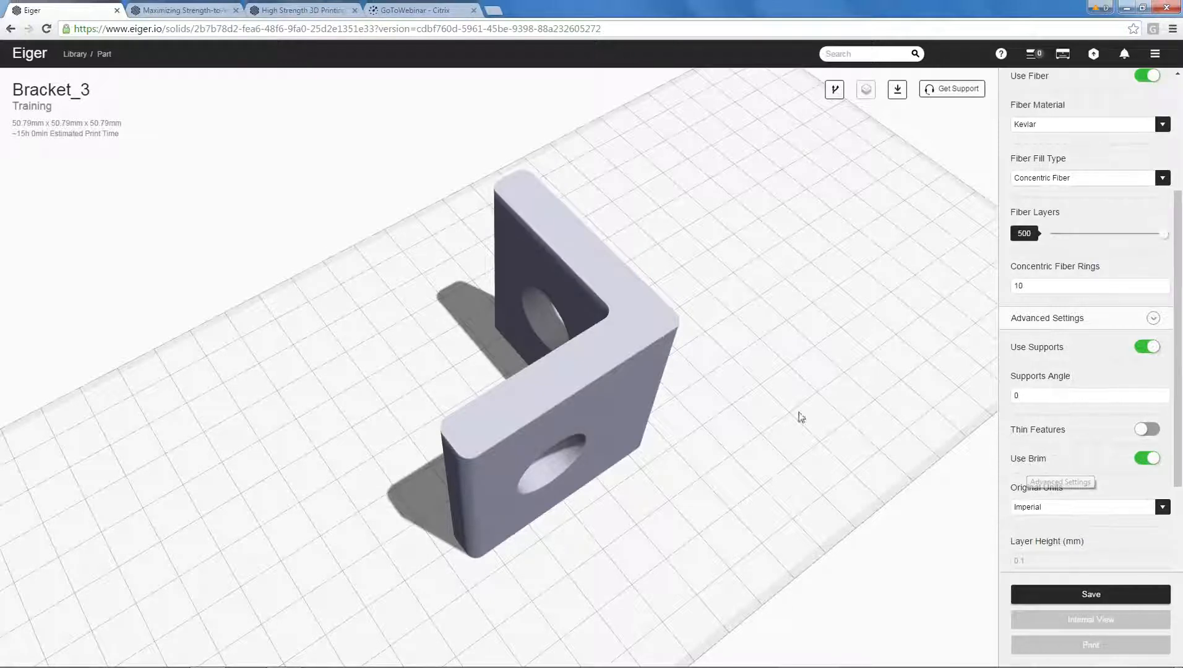
pyautogui.moveTo(1181, 477); pyautogui.dragTo(1181, 625)
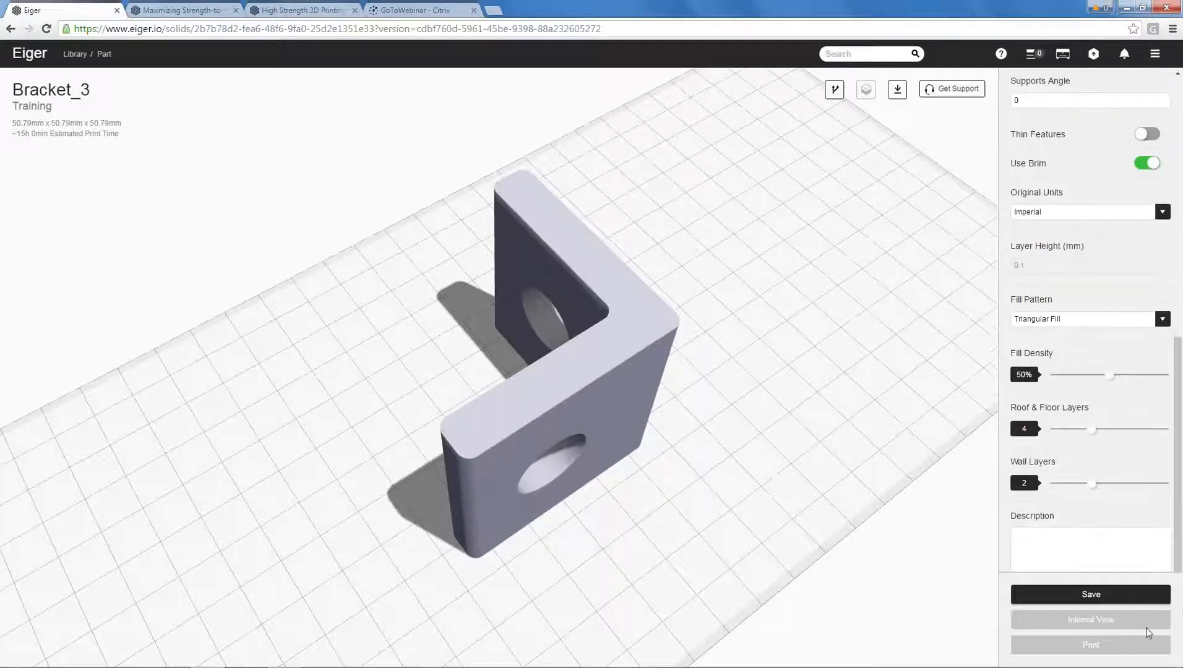
pyautogui.click(1083, 599)
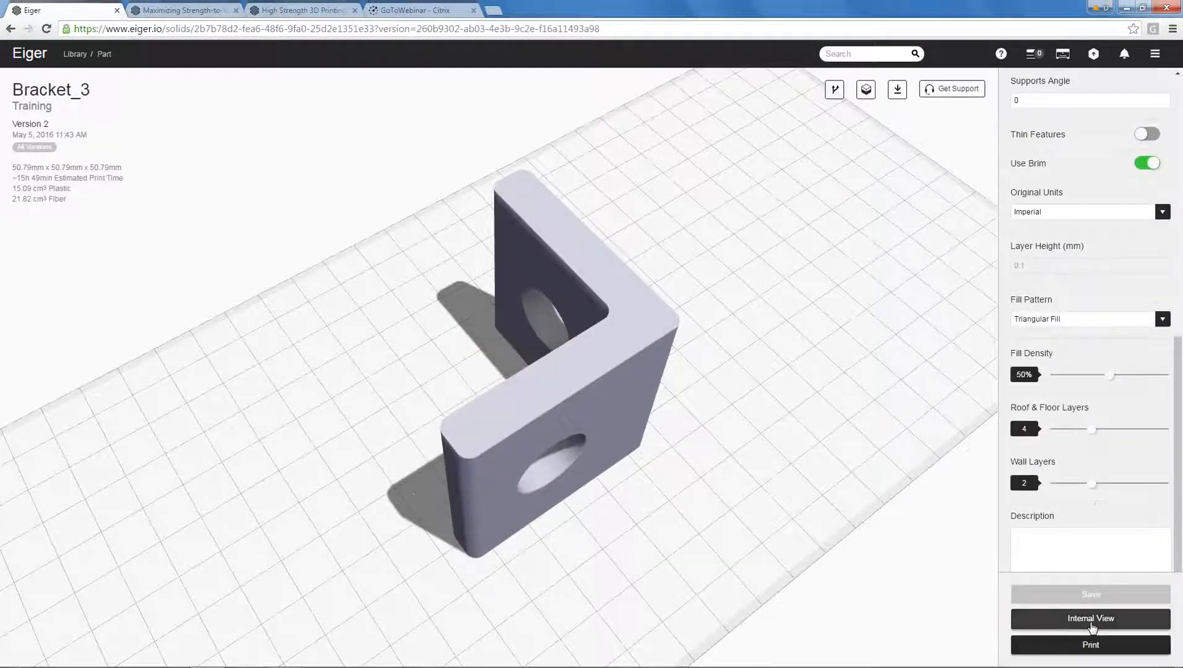
# Open the rotated bracket's internal view and examine its Kevlar and brim from several 3D angles.
pyautogui.click(1091, 619)
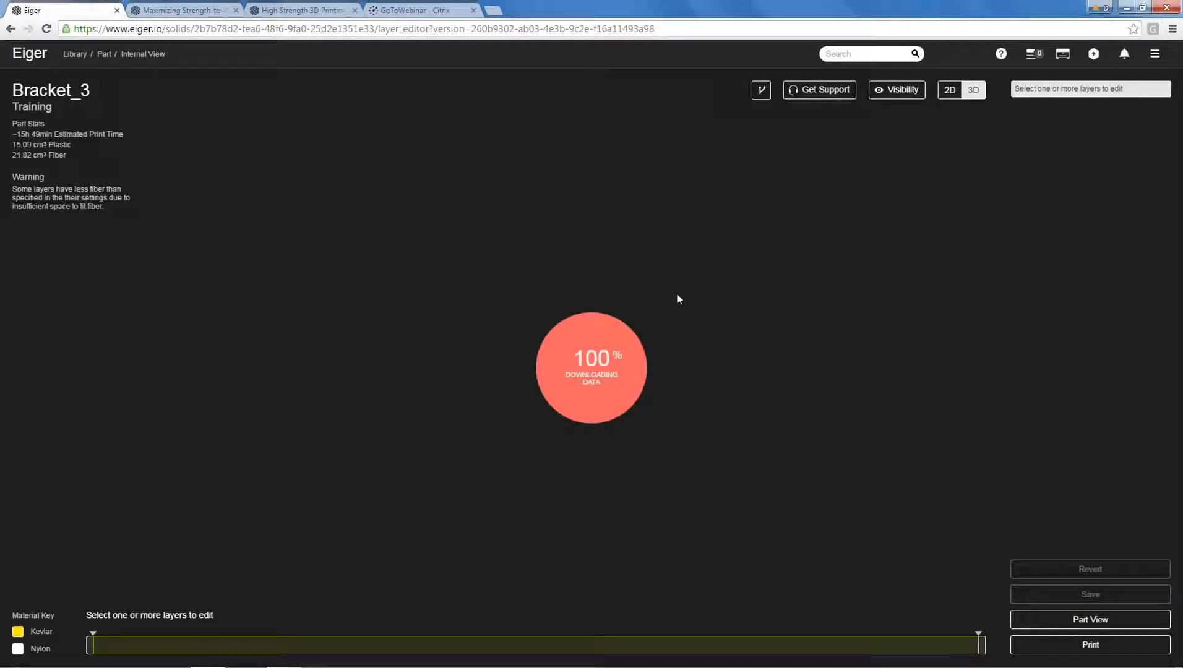
pyautogui.moveTo(592, 337); pyautogui.dragTo(772, 356)
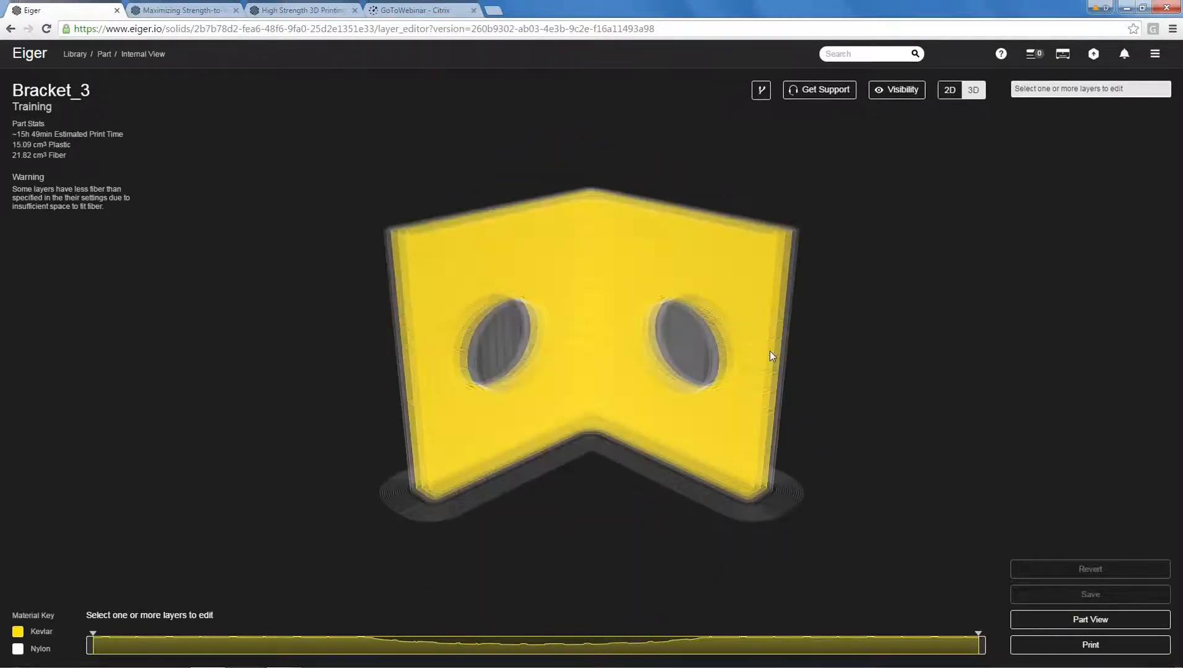
pyautogui.moveTo(770, 351); pyautogui.dragTo(690, 322)
pyautogui.moveTo(632, 285); pyautogui.dragTo(576, 362)
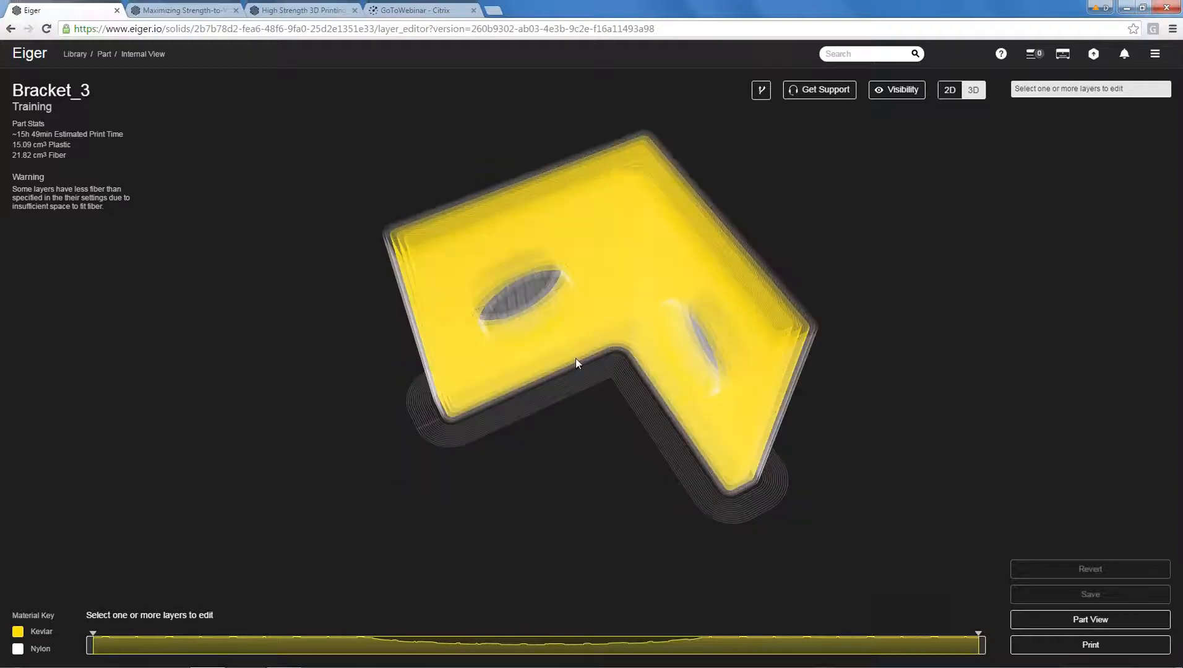
pyautogui.moveTo(680, 262); pyautogui.dragTo(688, 204)
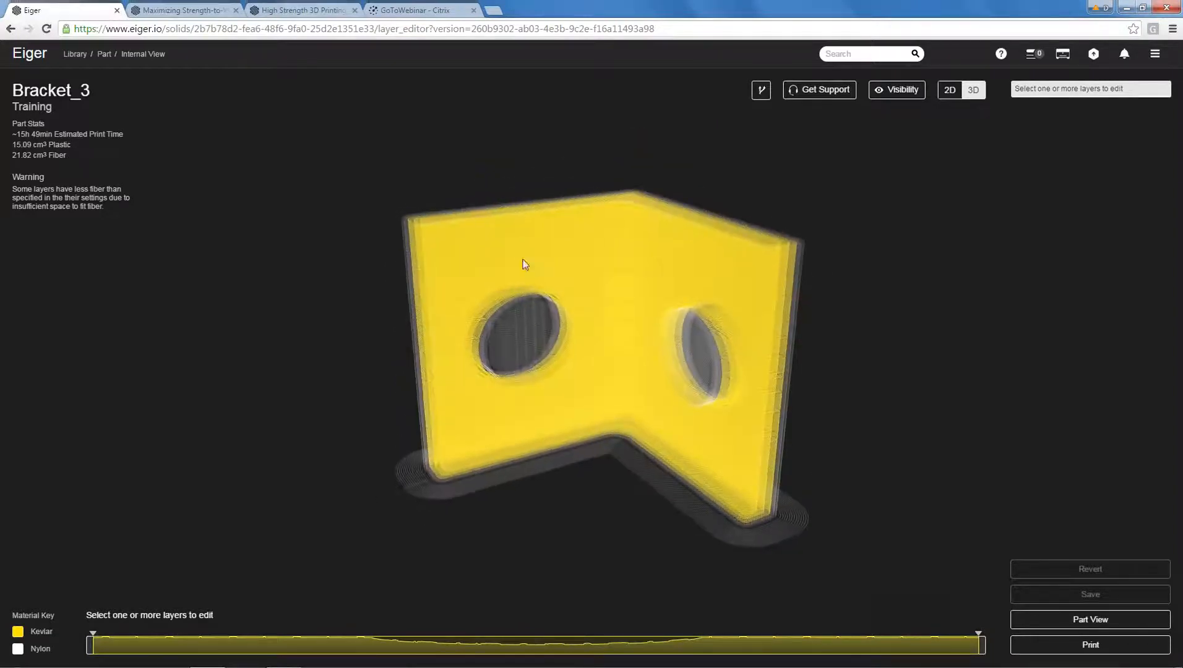
pyautogui.moveTo(676, 389); pyautogui.dragTo(729, 409)
pyautogui.moveTo(811, 483); pyautogui.dragTo(734, 526)
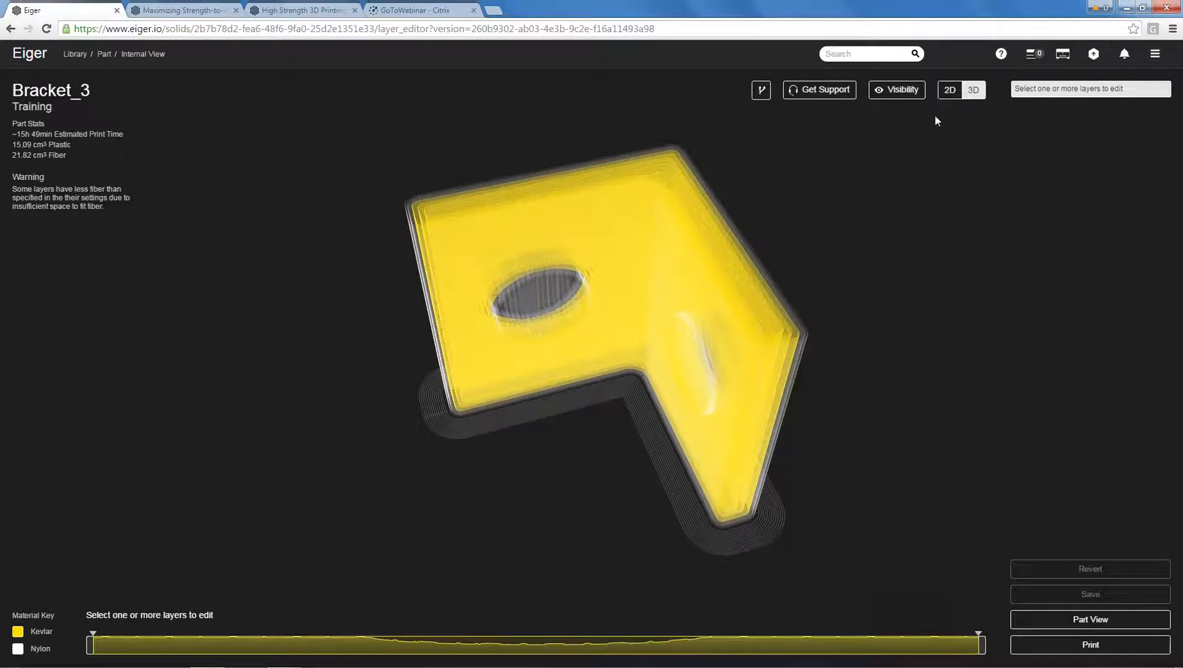
# Switch the internal view to 2D and go through layers 1 to 4 to examine the brim and floor.
pyautogui.click(950, 91)
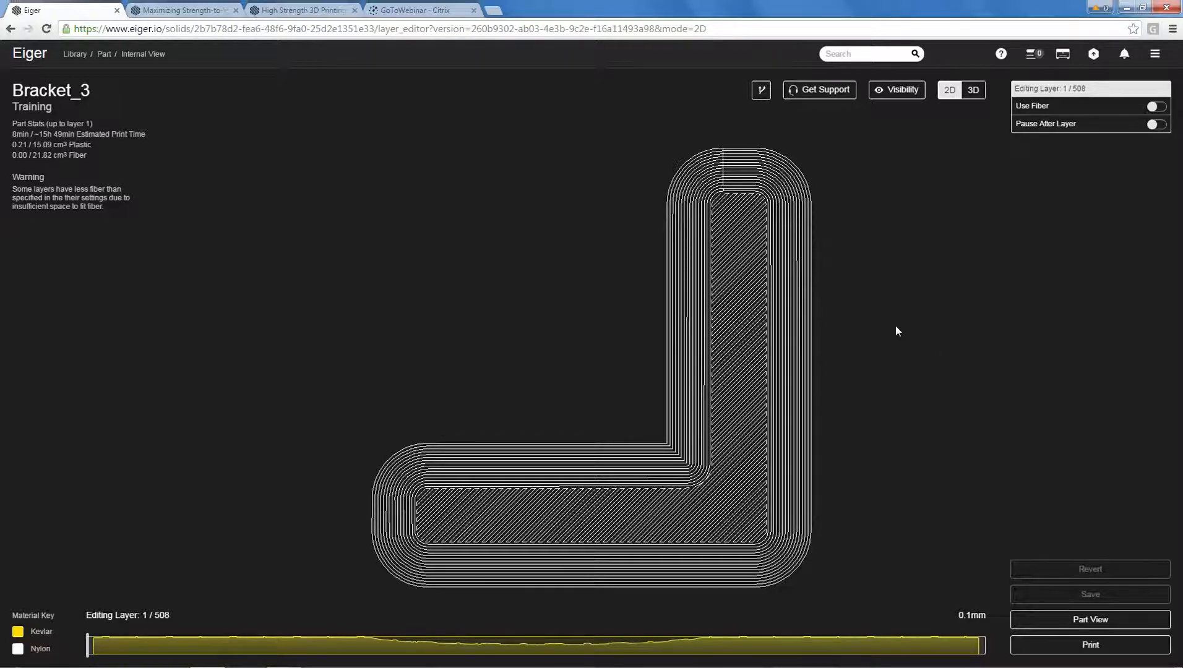
pyautogui.press('Right')
pyautogui.press('Right')
pyautogui.press('Right')
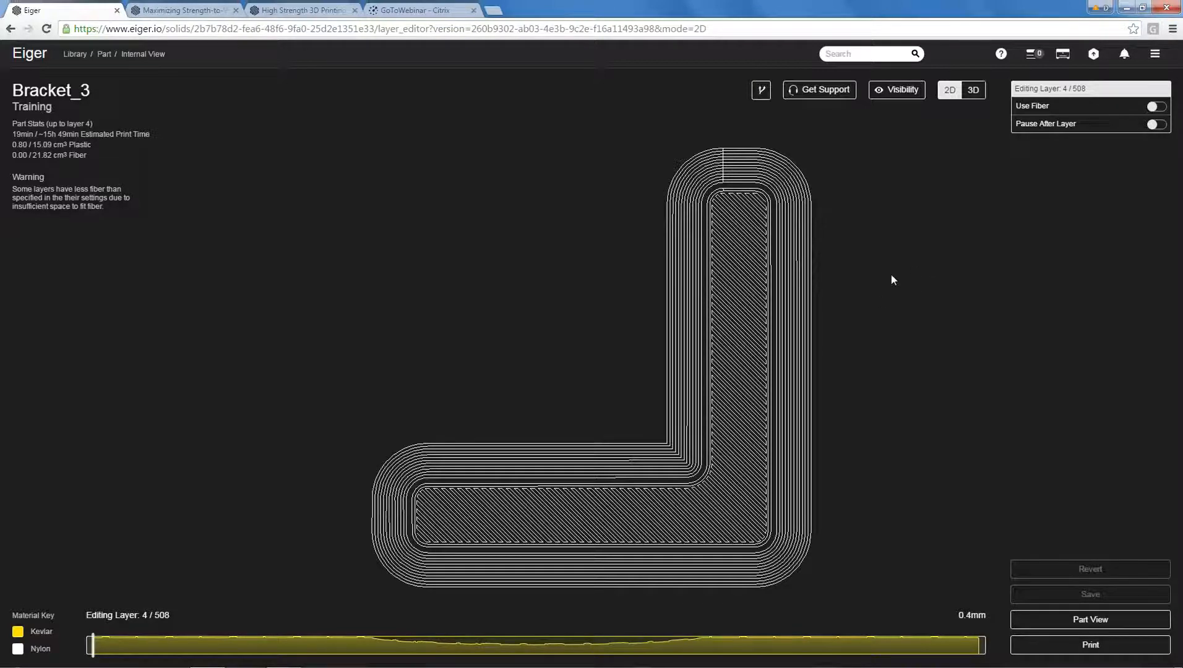
pyautogui.scroll(-1, 860, 288)
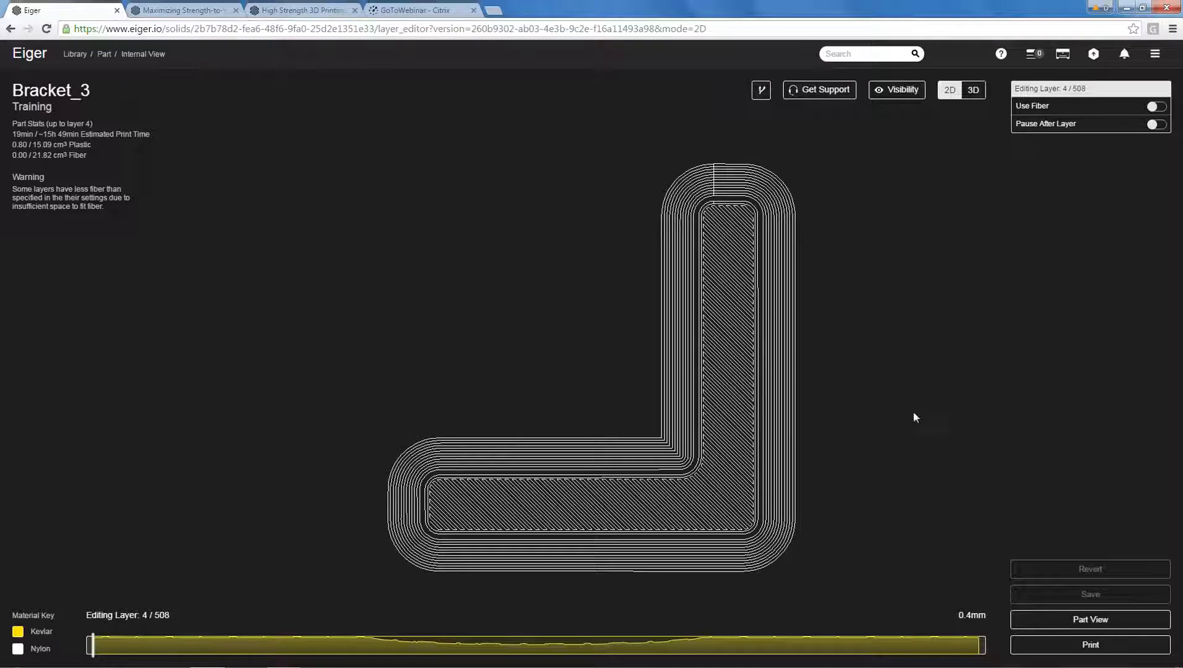
# Compare the L-shaped fiber routing near the base at layers 9 and 5 with the layer 256 section through the holes.
pyautogui.moveTo(93, 645); pyautogui.dragTo(425, 645)
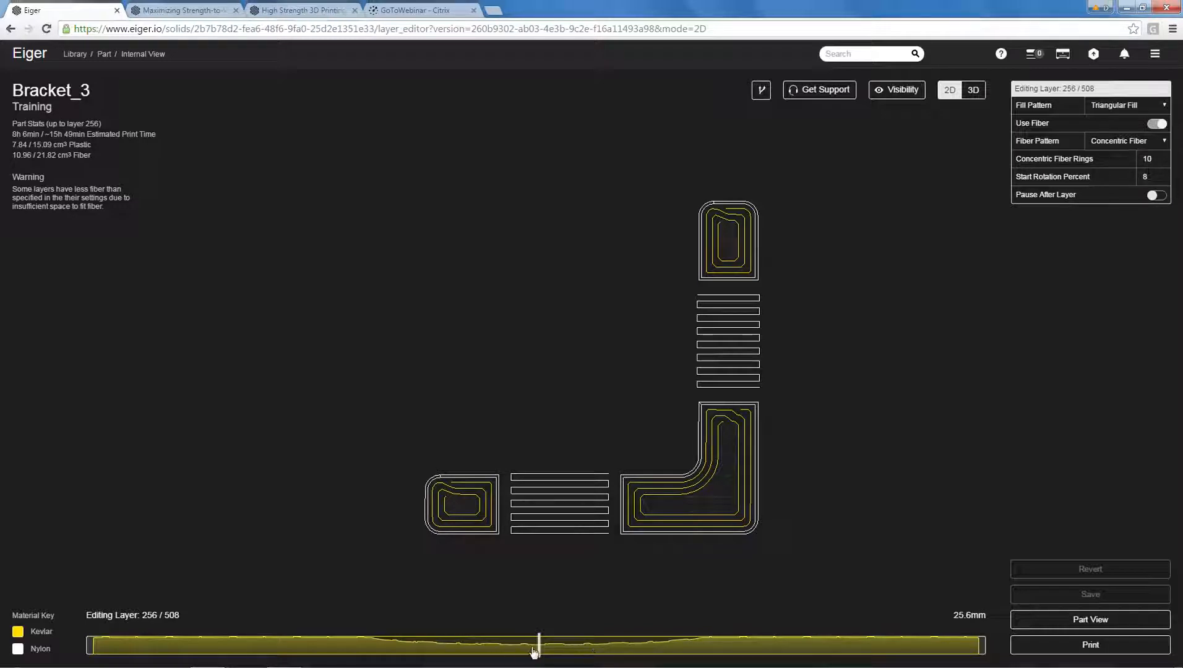
pyautogui.moveTo(541, 648); pyautogui.dragTo(102, 650)
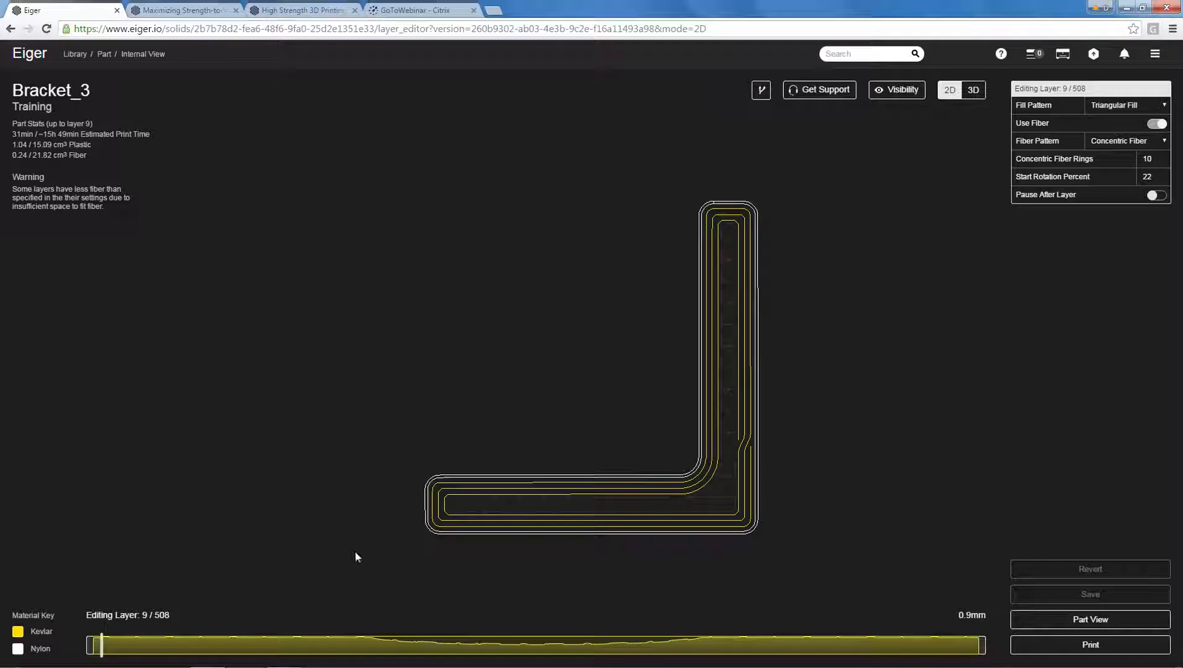
pyautogui.moveTo(104, 649); pyautogui.dragTo(96, 654)
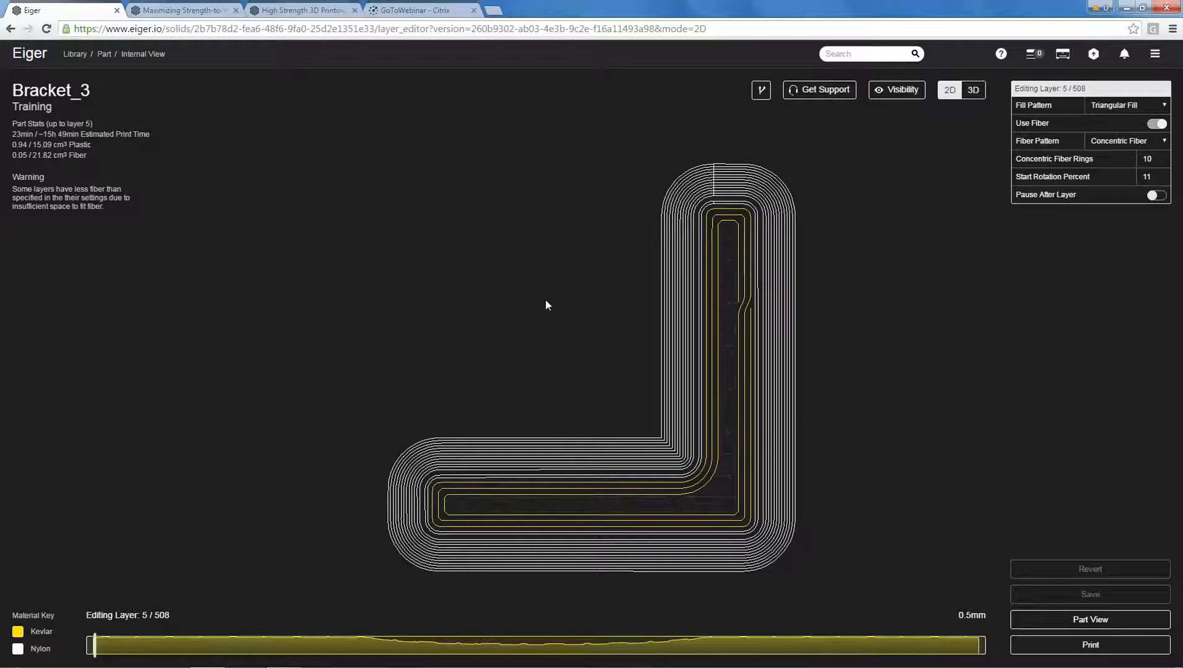
pyautogui.moveTo(95, 647); pyautogui.dragTo(539, 651)
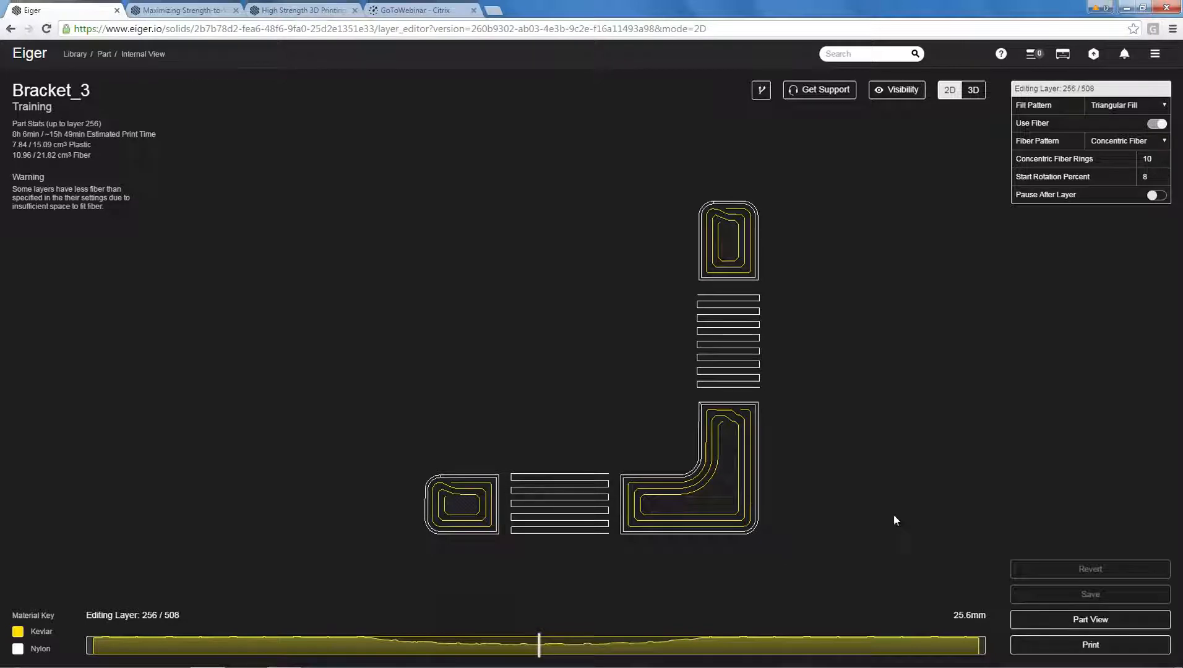
# Start a print build from Bracket_3 and add two more copies of the part.
pyautogui.click(1076, 620)
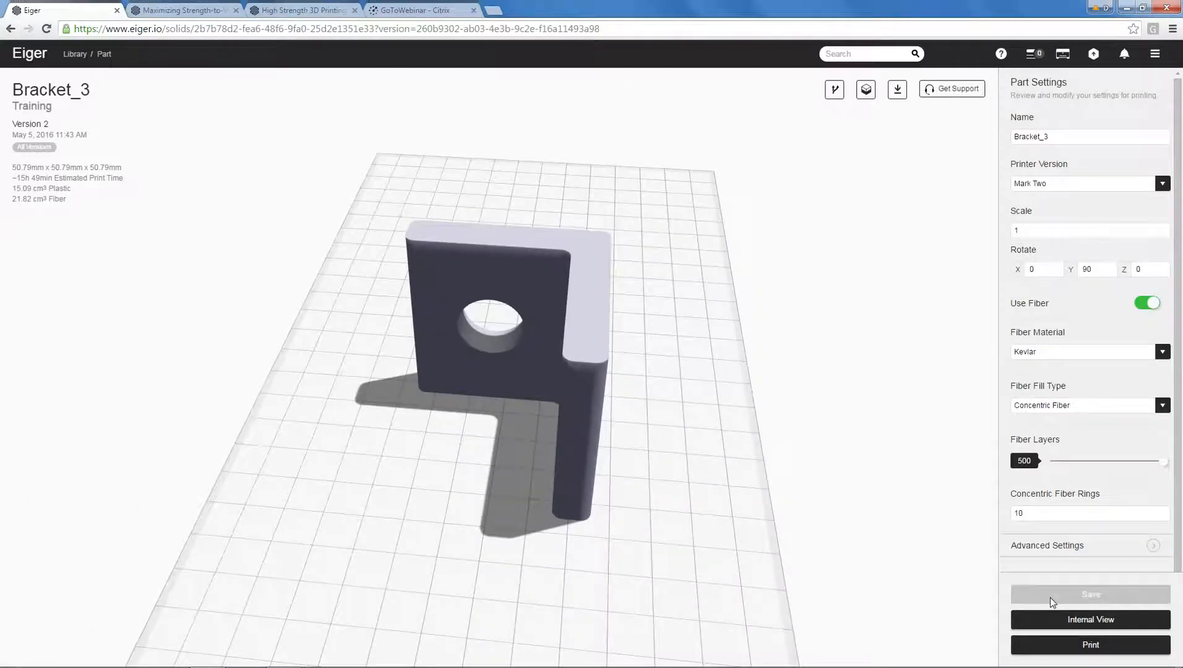
pyautogui.click(1028, 644)
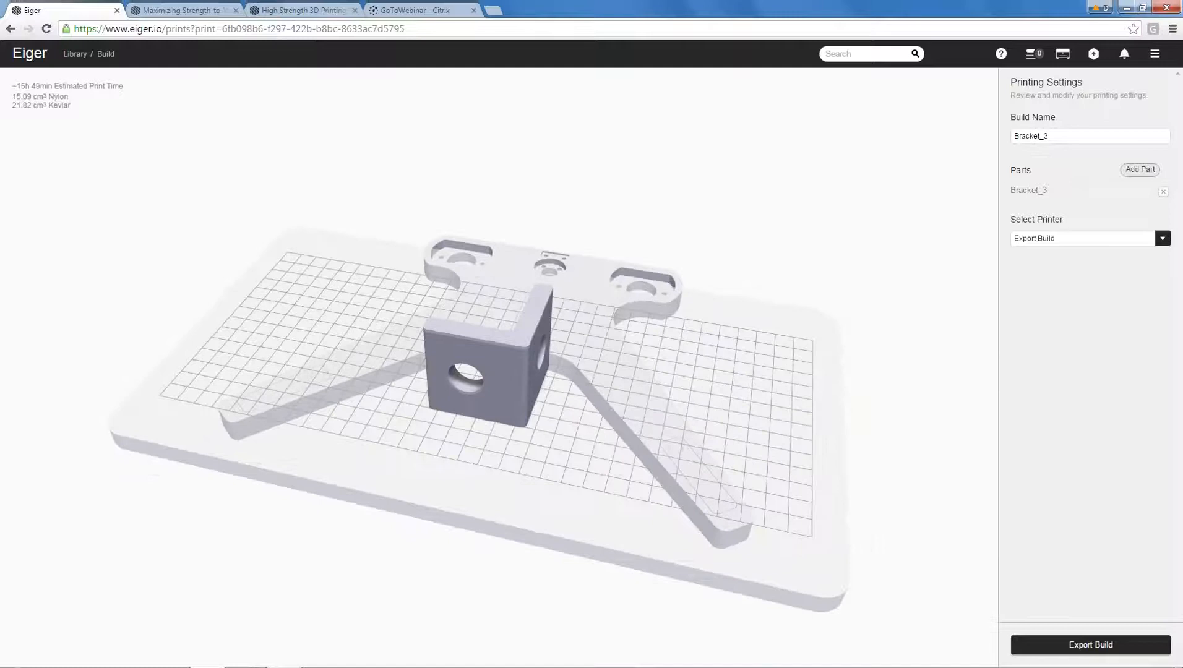
pyautogui.click(1138, 170)
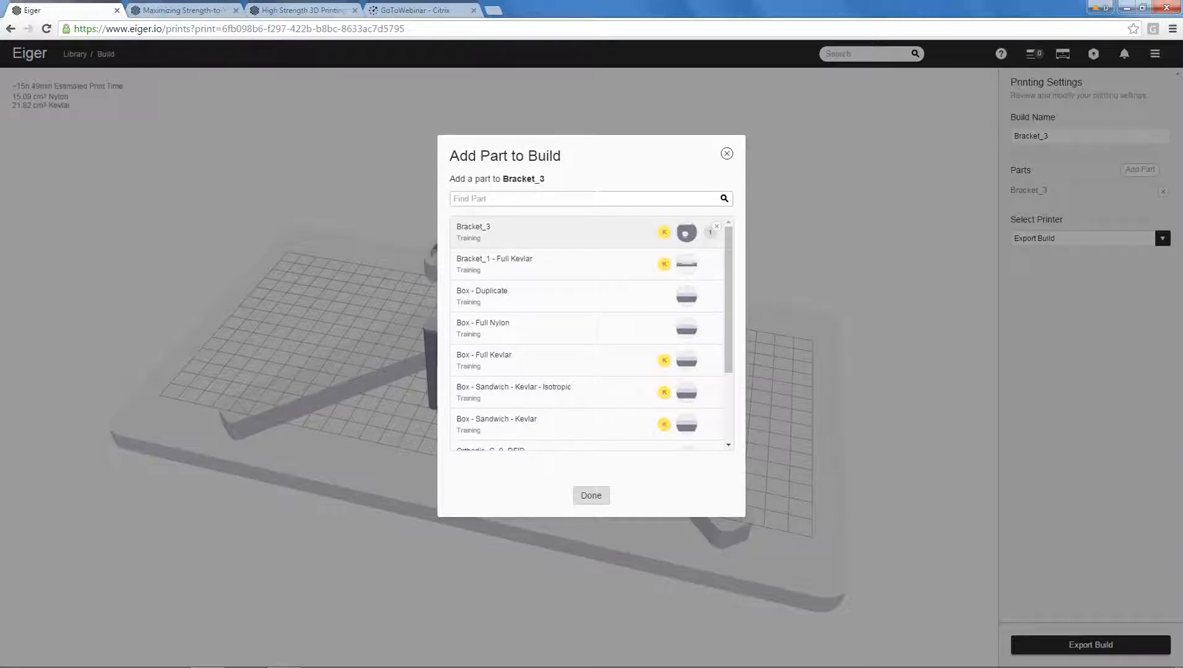
pyautogui.click(574, 232)
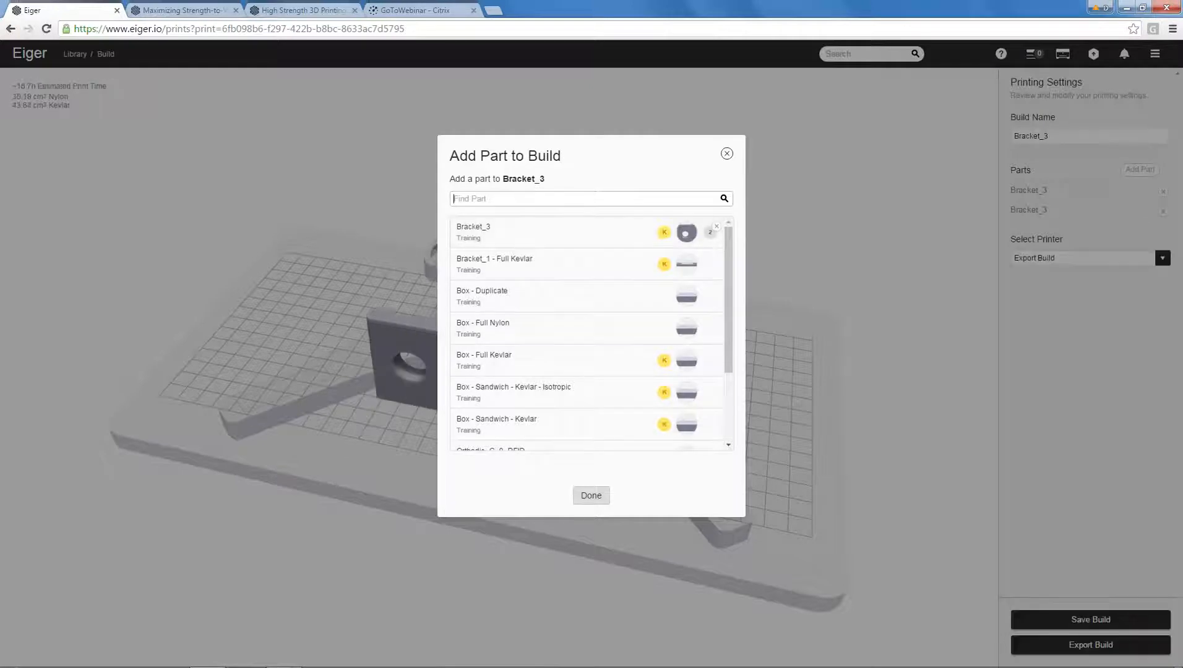
pyautogui.click(578, 226)
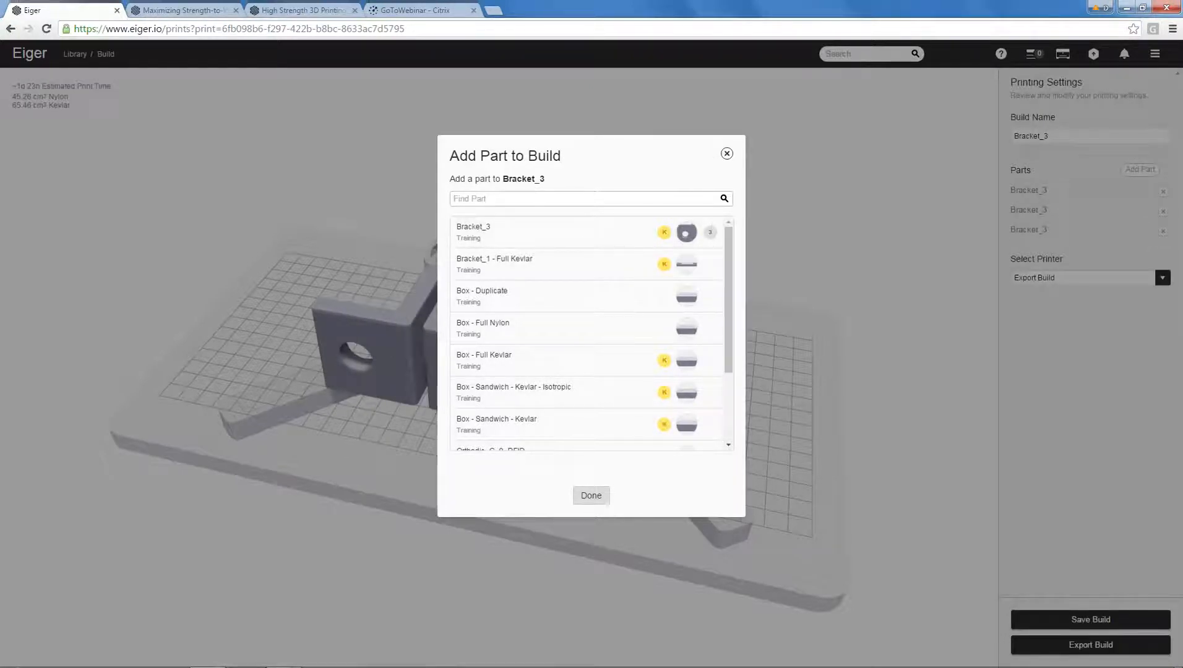
pyautogui.click(726, 155)
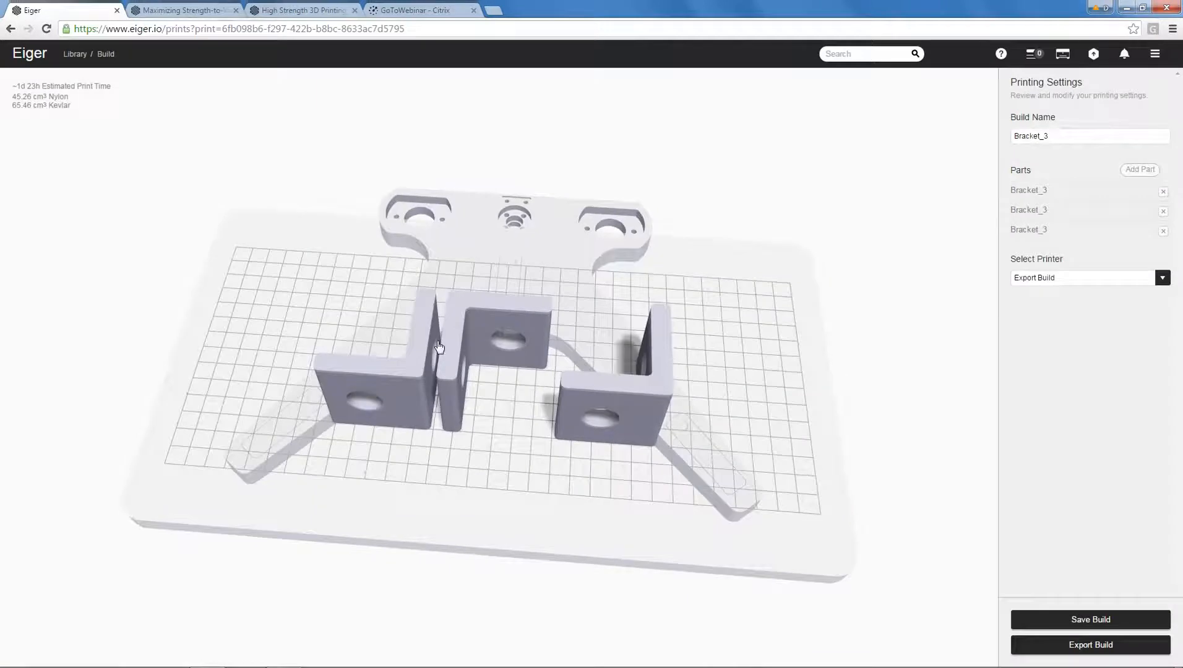
# Spread the three Bracket_3 copies apart on the print bed so that clear gaps separate them.
pyautogui.moveTo(416, 358); pyautogui.dragTo(377, 335)
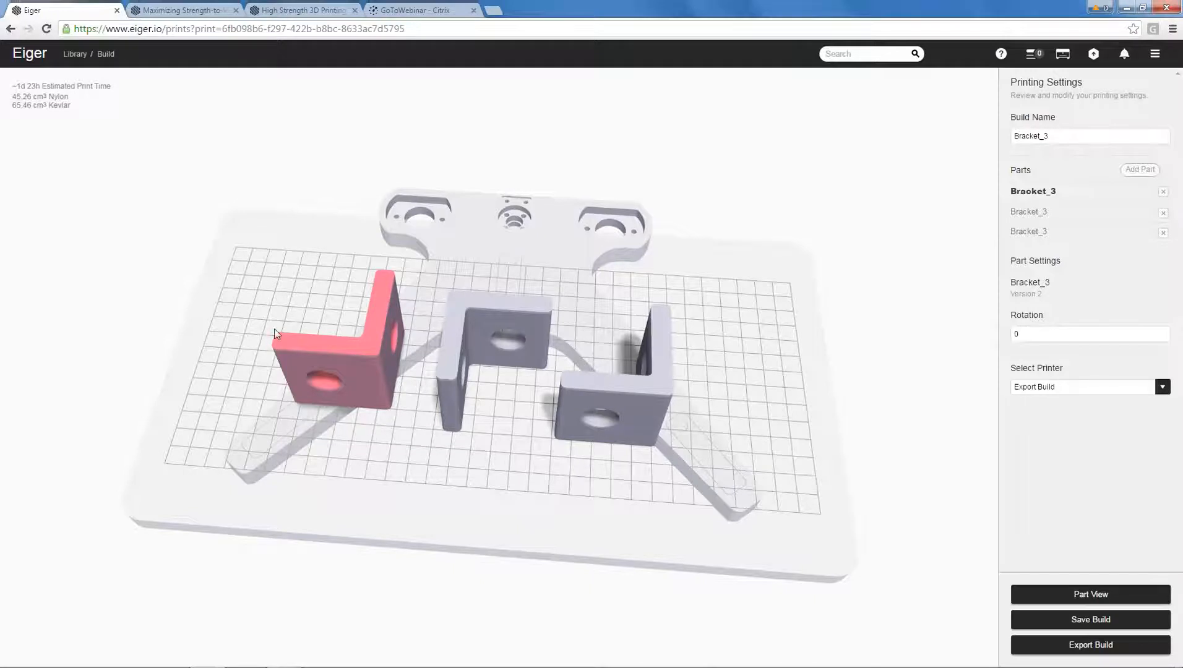
pyautogui.moveTo(478, 319); pyautogui.dragTo(487, 305)
pyautogui.moveTo(613, 392)
pyautogui.mouseDown()
pyautogui.moveTo(626, 380)
pyautogui.moveTo(615, 380)
pyautogui.mouseUp()
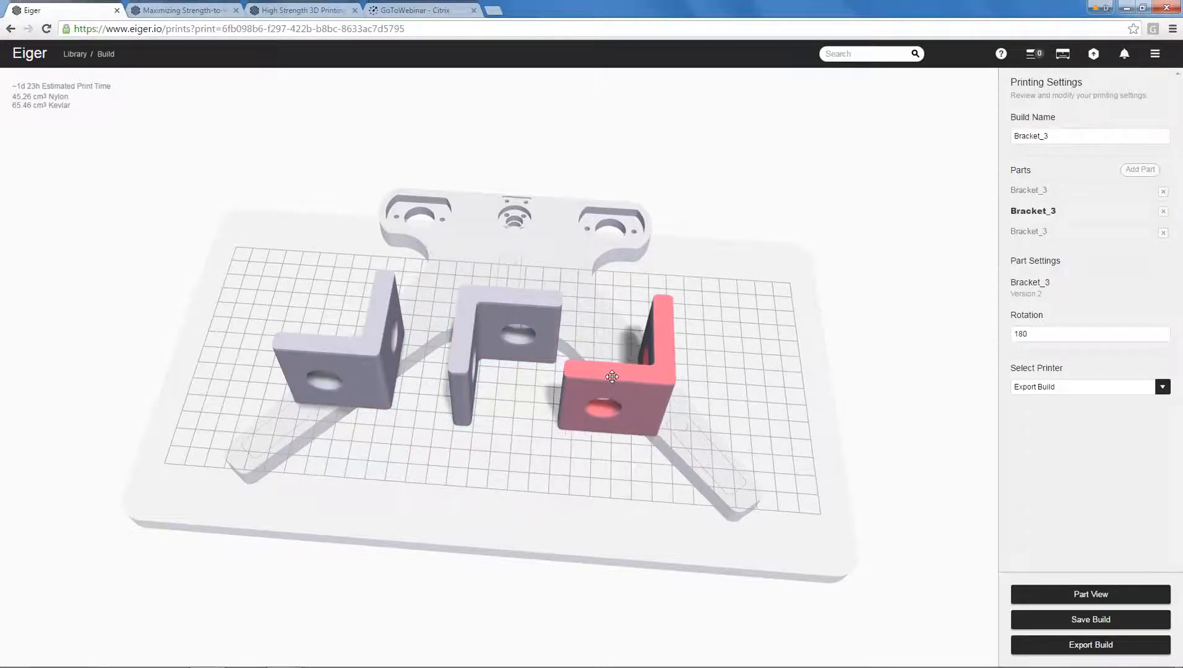
# Inspect the three-bracket layout on the print bed from several angles and check the available printer choices for the build.
pyautogui.moveTo(727, 352); pyautogui.dragTo(734, 385)
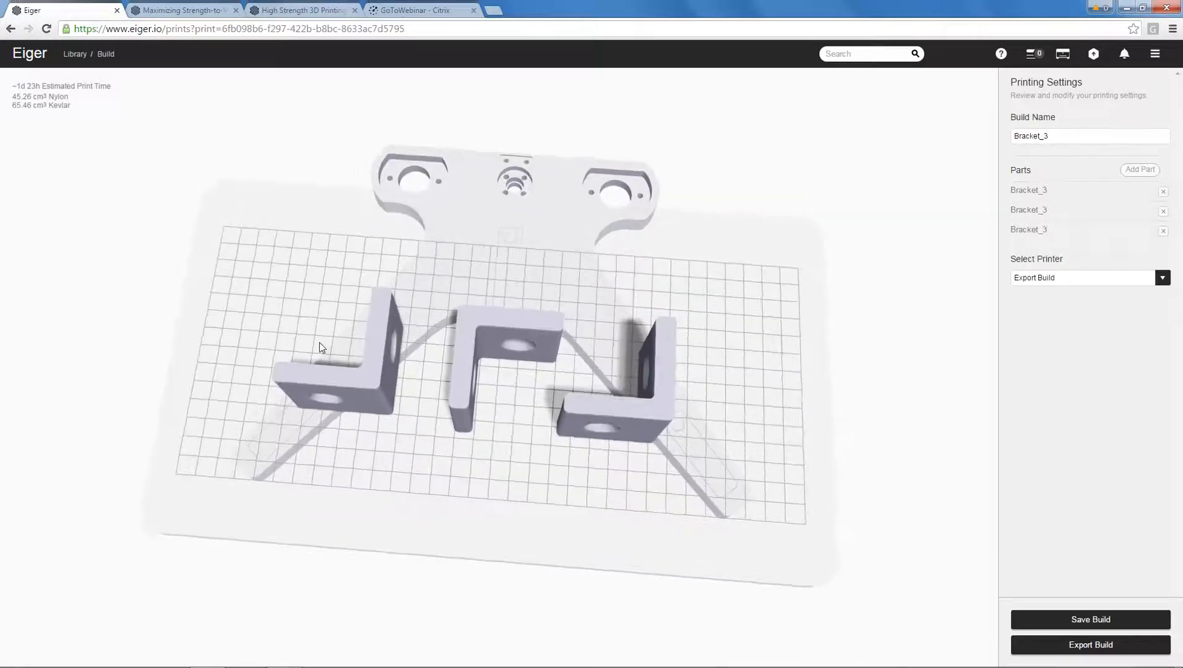
pyautogui.moveTo(753, 342); pyautogui.dragTo(748, 317)
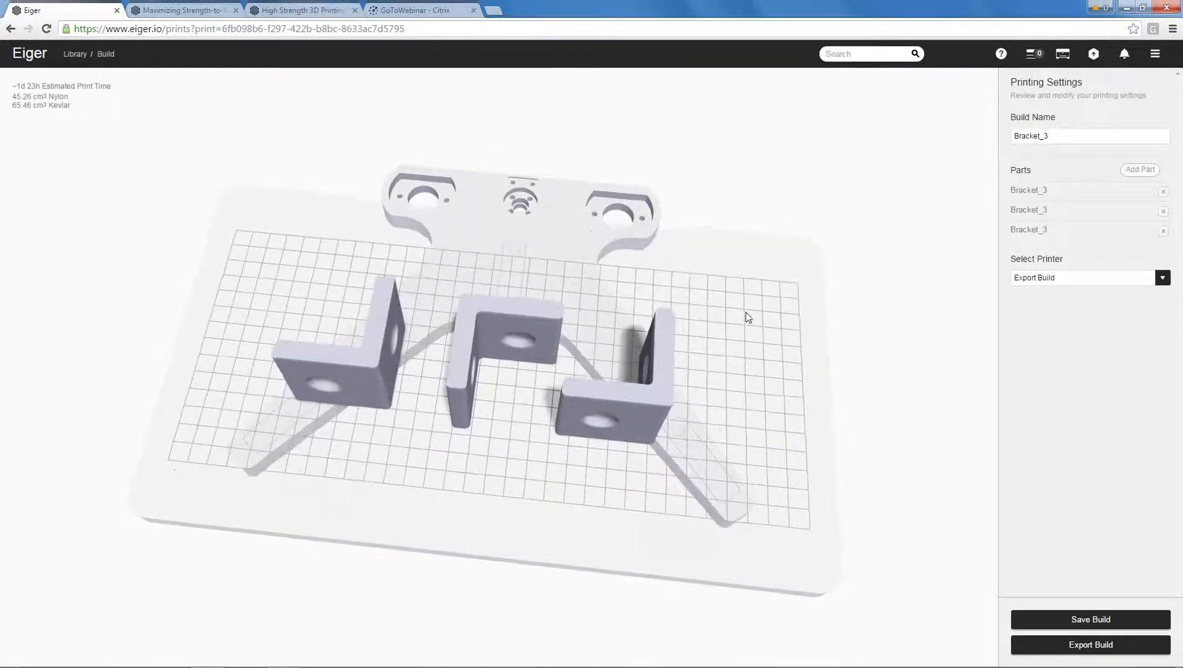
pyautogui.scroll(-10, 751, 359)
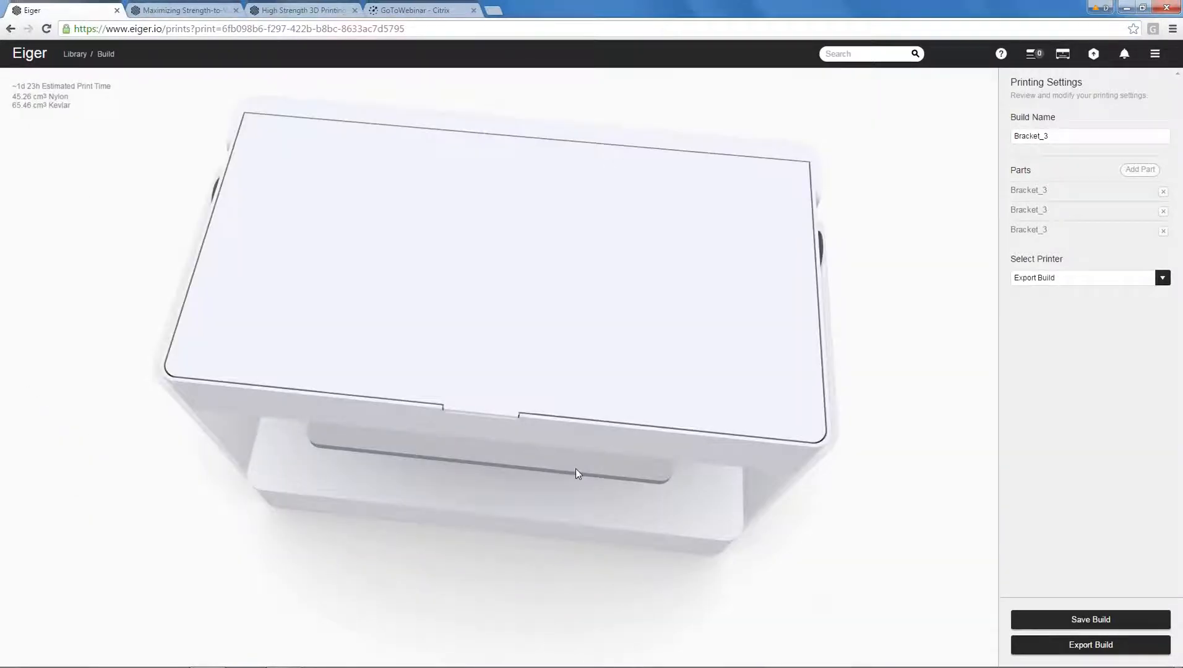
pyautogui.moveTo(576, 469); pyautogui.dragTo(494, 482)
pyautogui.scroll(10, 422, 416)
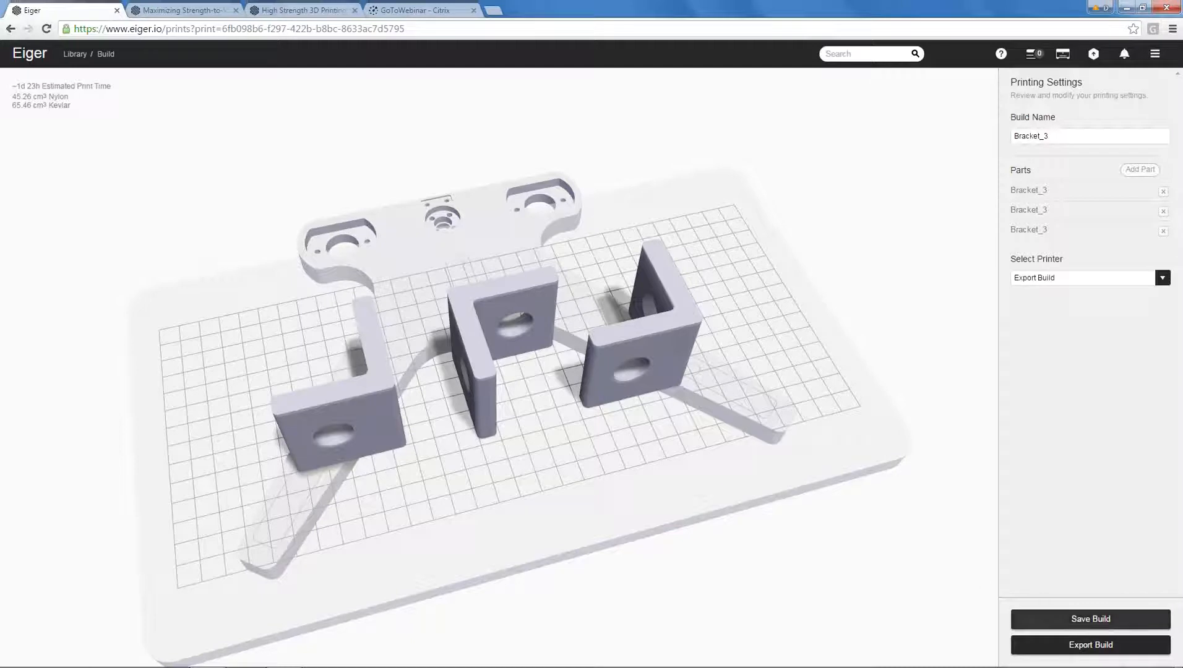
pyautogui.click(1111, 279)
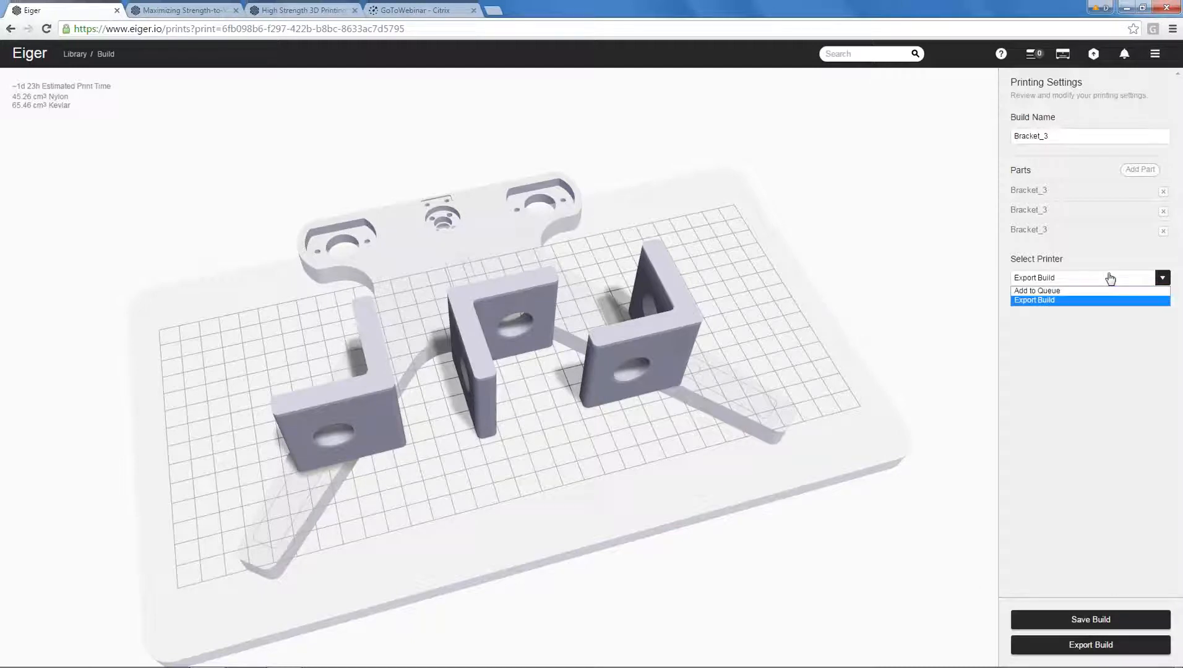
pyautogui.click(1101, 249)
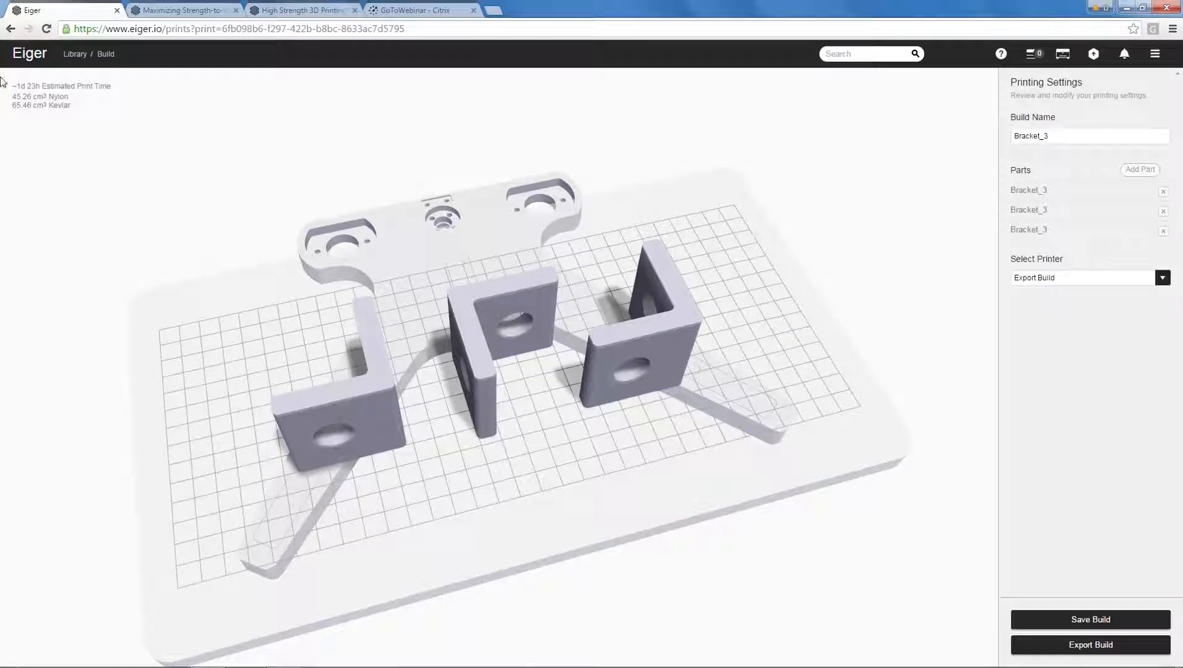
# Open the Orthodic_G_9_RFID part from the Orthodic project in the library and show its internal view in 2D.
pyautogui.click(75, 53)
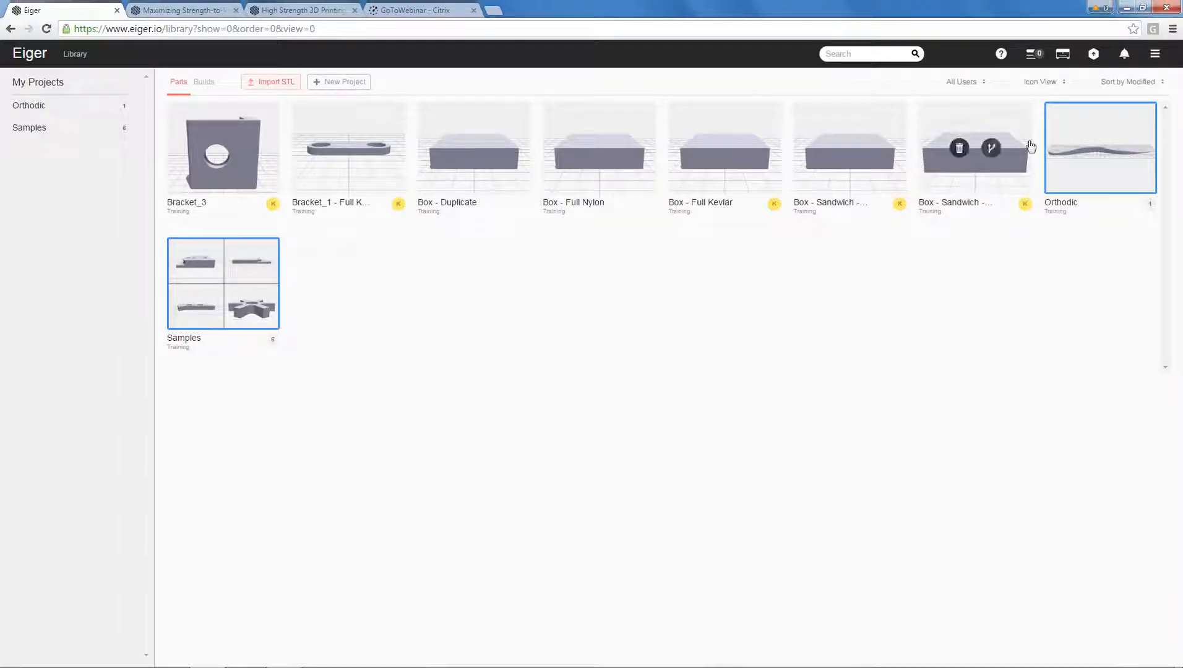
pyautogui.click(1067, 148)
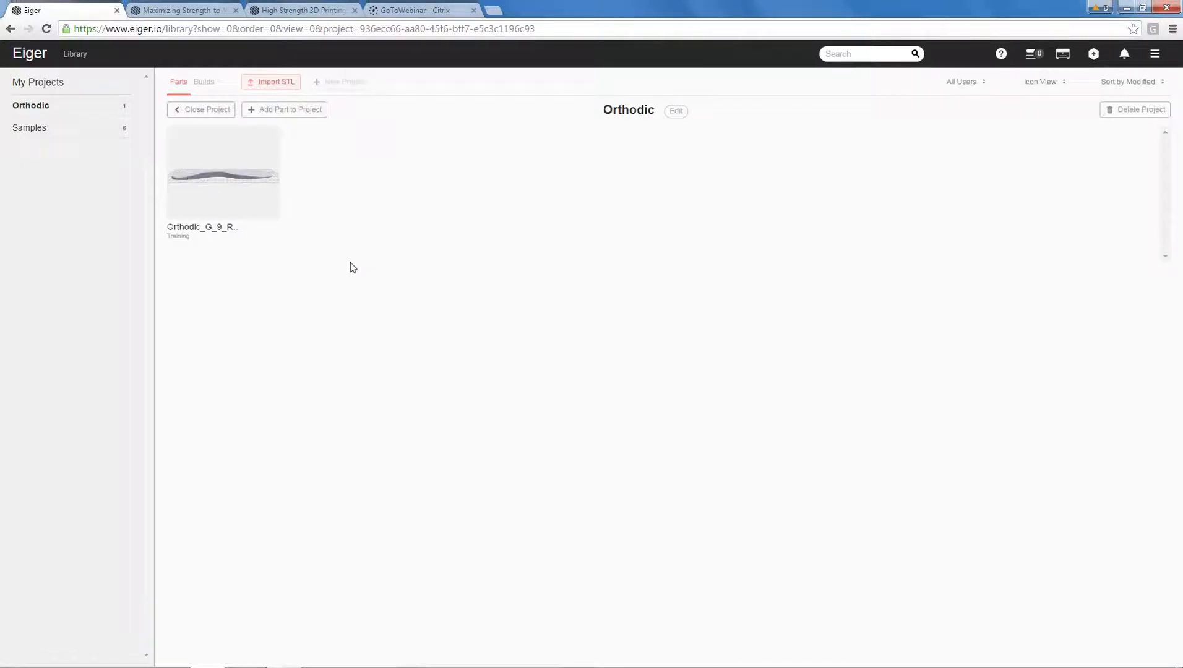
pyautogui.click(224, 192)
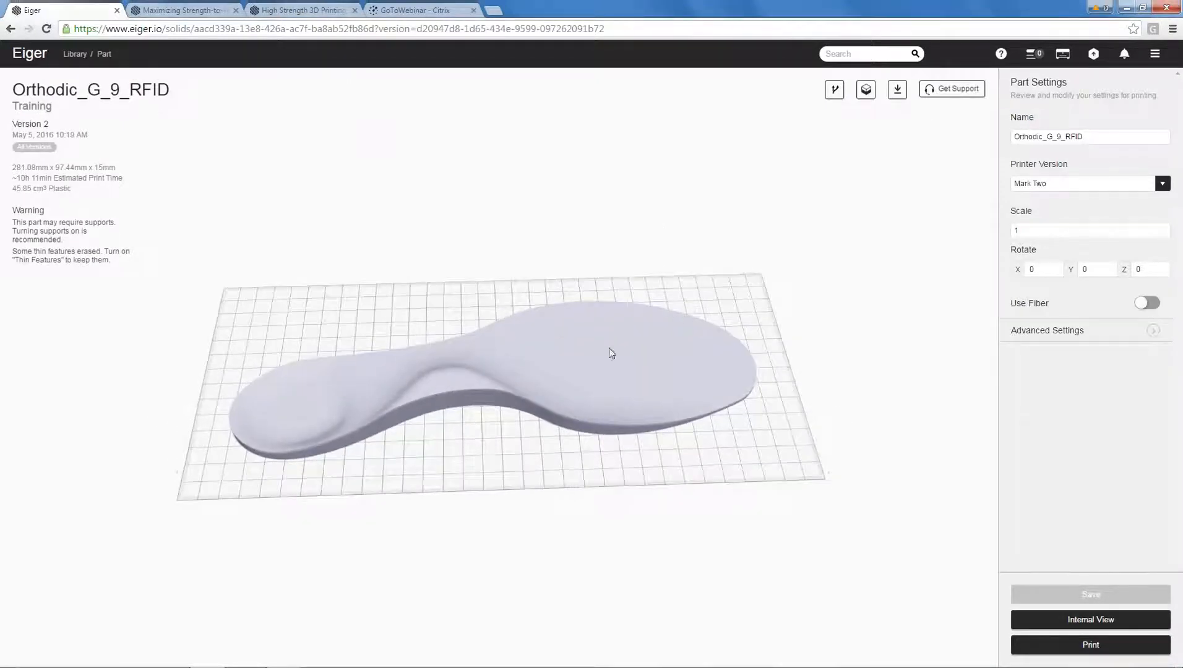
pyautogui.click(1055, 621)
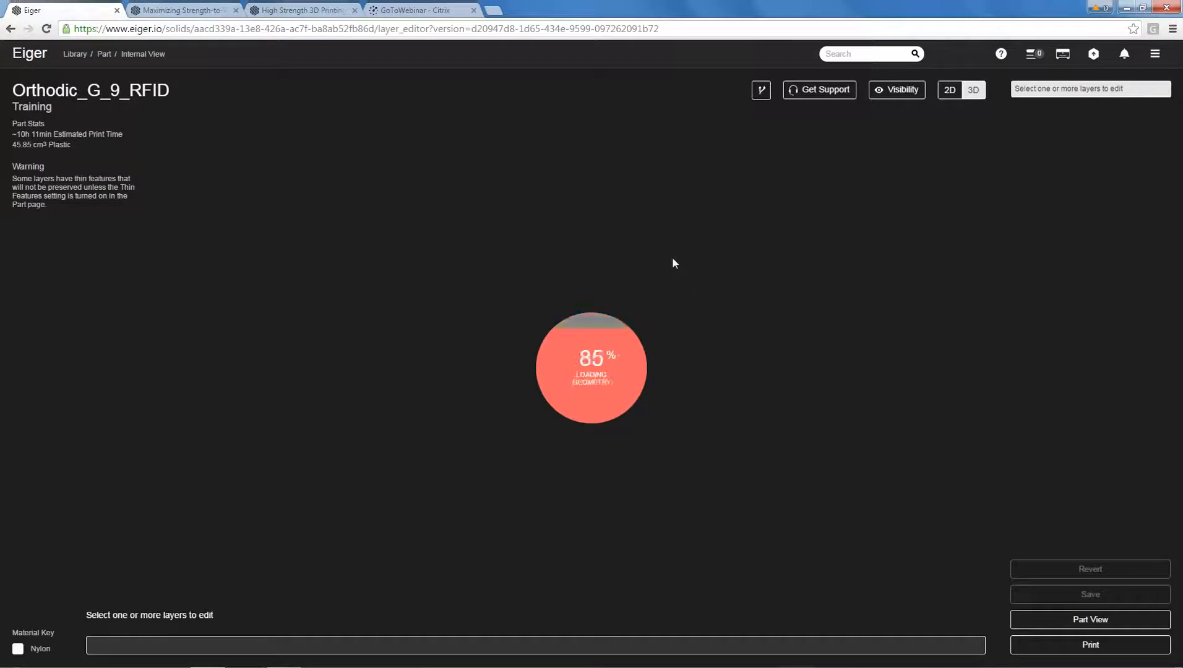
pyautogui.click(949, 94)
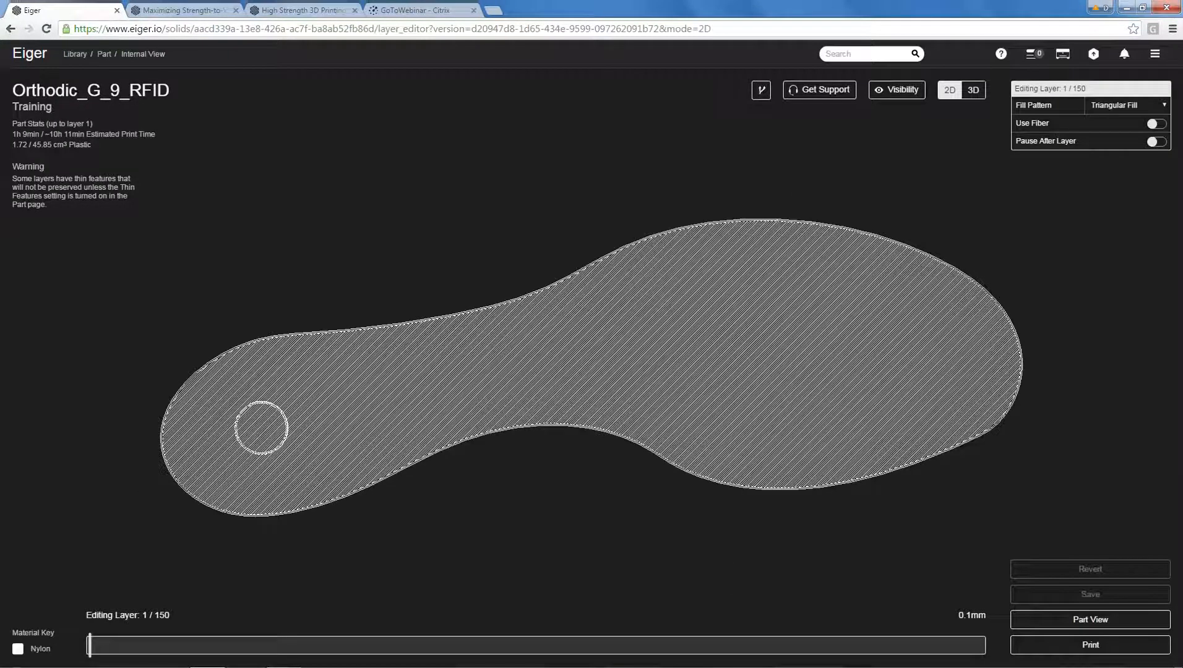
# Go through the insole's lower layers up to layer 13 to examine the heel and midfoot pockets and the heel channel.
pyautogui.moveTo(89, 646); pyautogui.dragTo(131, 648)
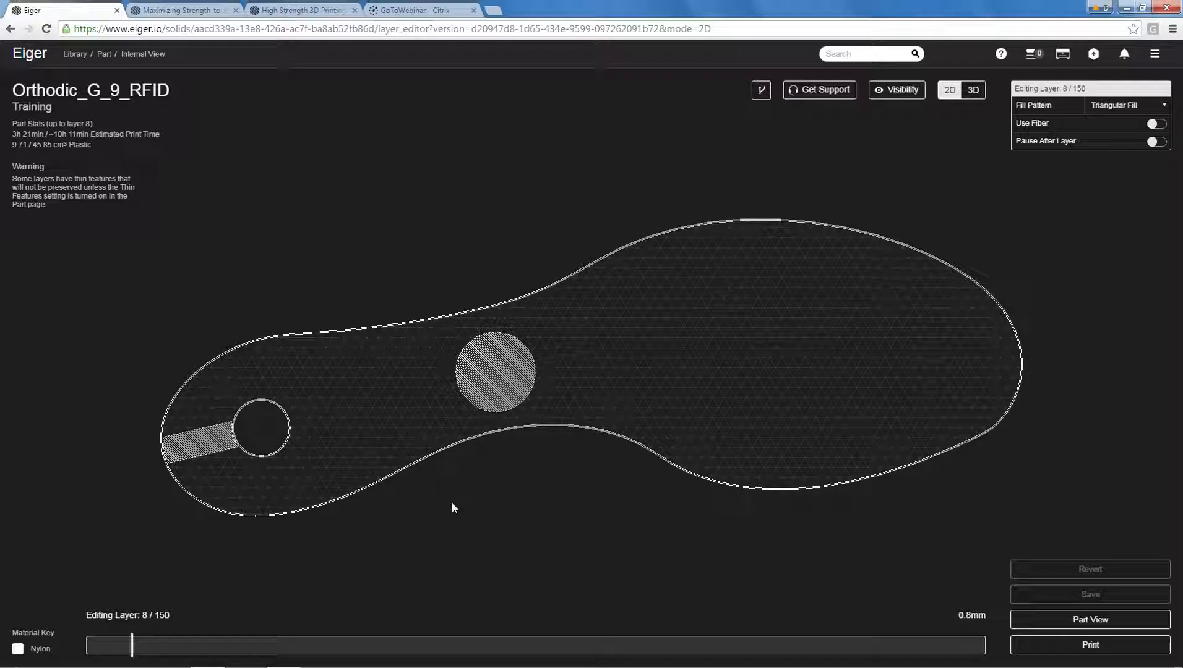
pyautogui.moveTo(135, 648); pyautogui.dragTo(114, 650)
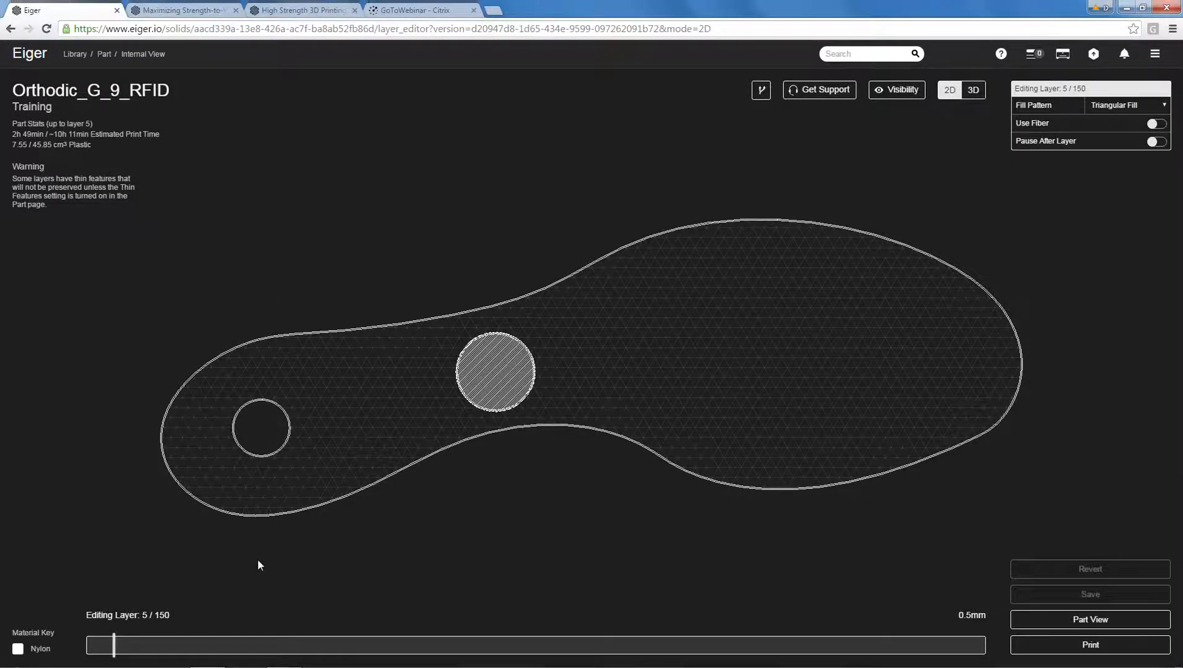
pyautogui.press('Left')
pyautogui.press('Right')
pyautogui.press('Right')
pyautogui.press('Right')
pyautogui.press('Right')
pyautogui.press('Right')
pyautogui.press('Right')
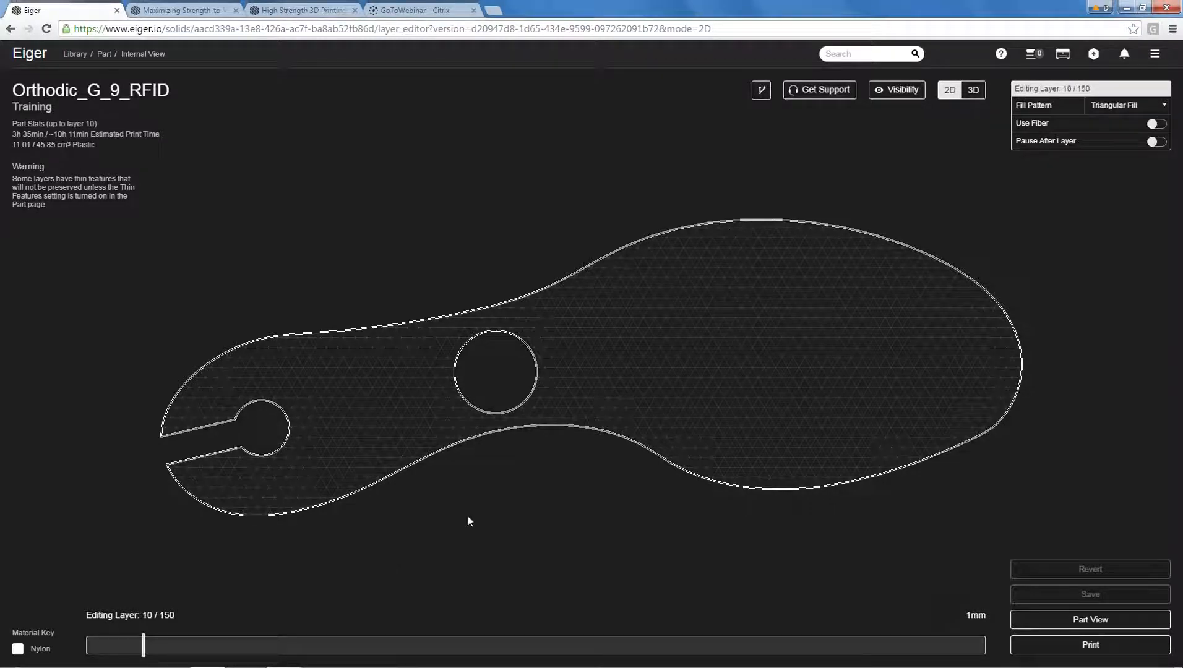
pyautogui.press('Right')
pyautogui.press('Right')
pyautogui.press('Right')
pyautogui.press('Right')
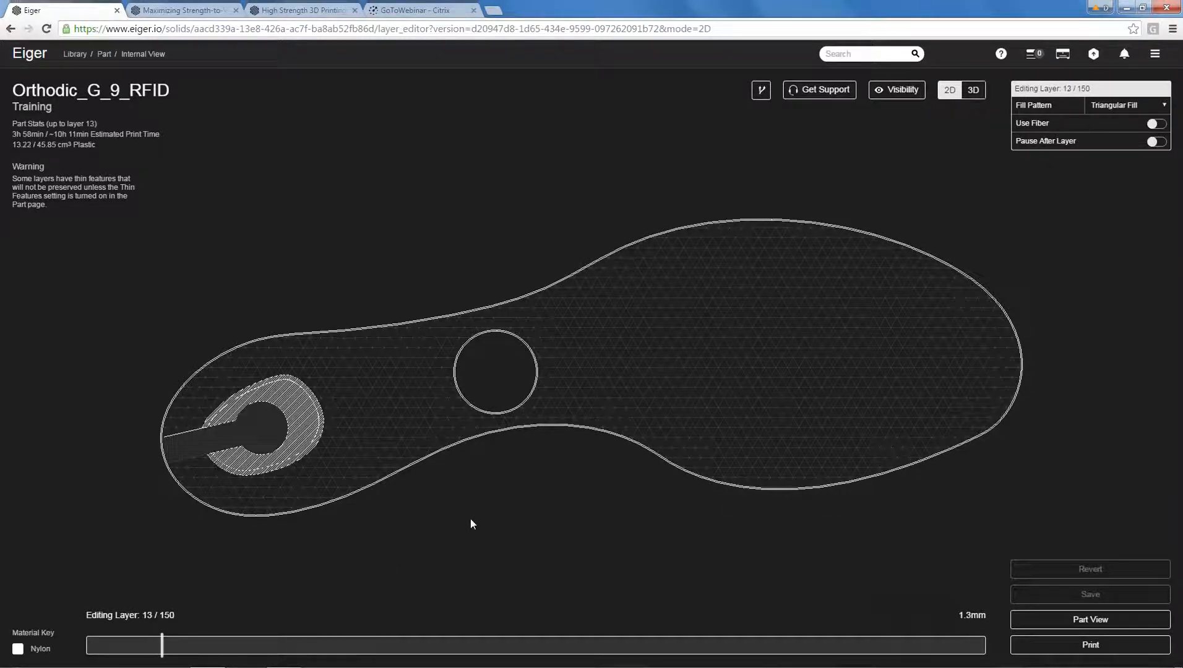
# Display the section visibility list, go back to layer 11 and enable Pause After Layer there.
pyautogui.click(898, 90)
pyautogui.press('Left')
pyautogui.press('Left')
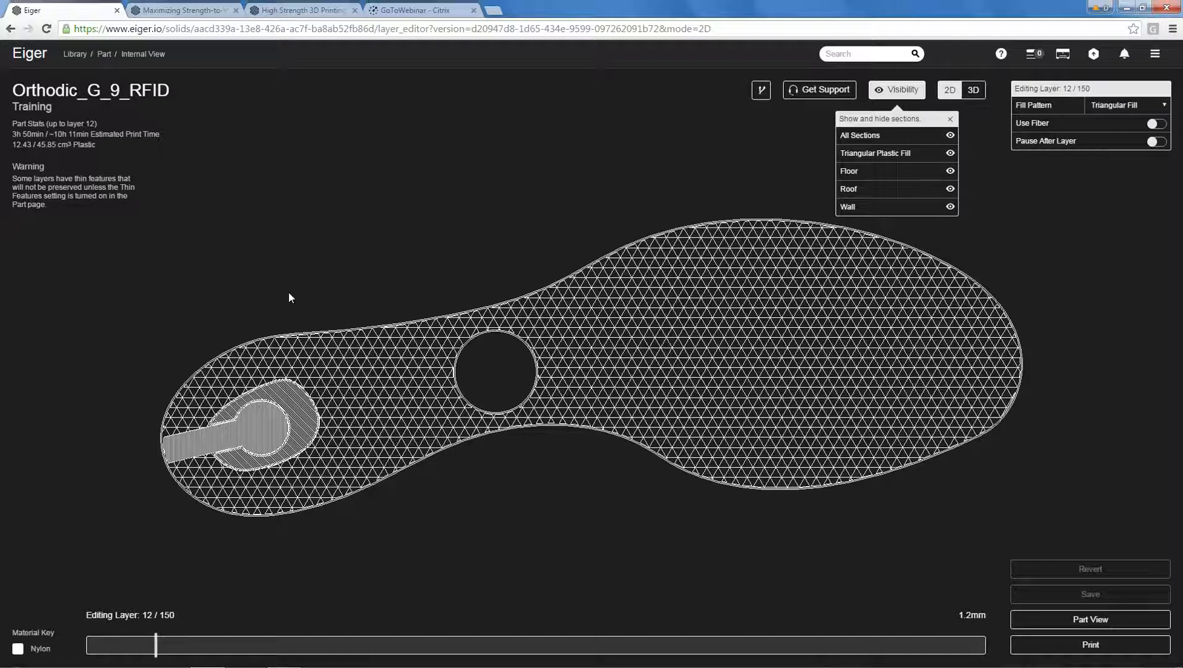
pyautogui.press('Left')
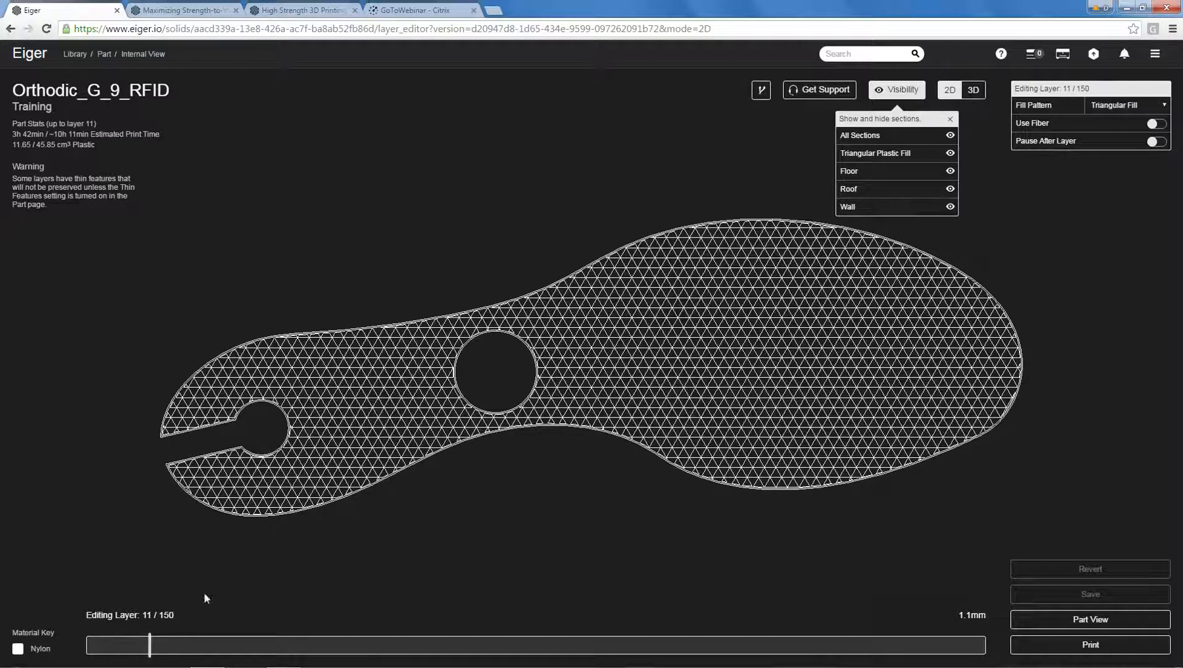
pyautogui.click(1157, 141)
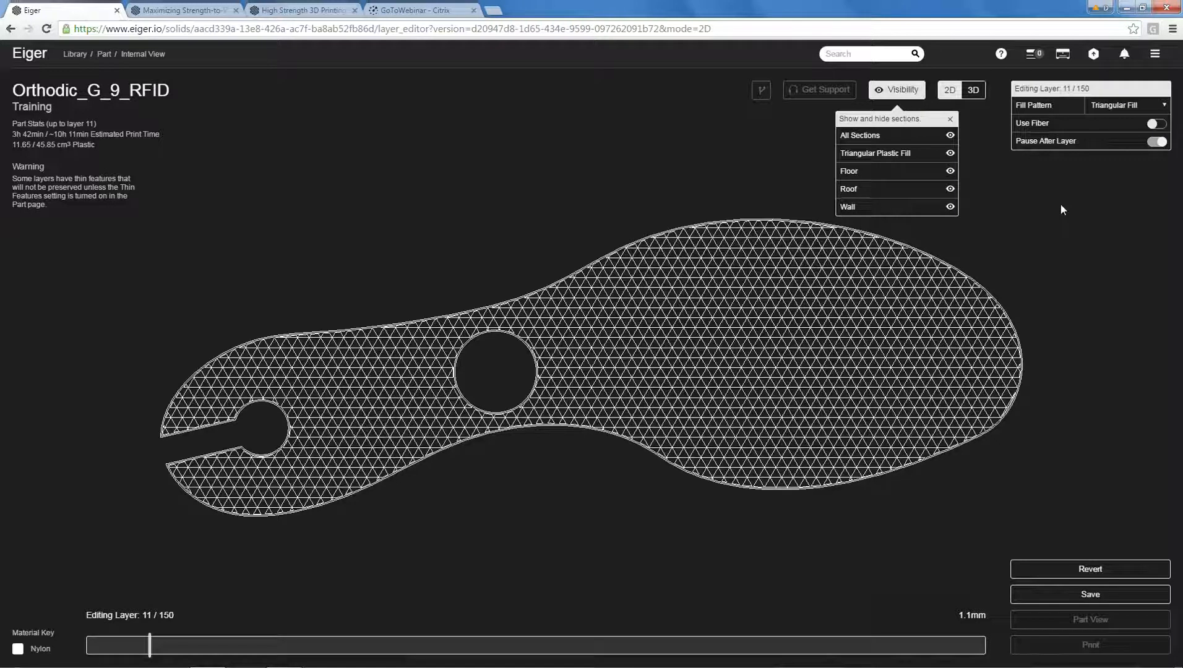
# Compare layers 16 and 17 around the midfoot pocket and turn on Pause After Layer for layer 16.
pyautogui.press('Right')
pyautogui.press('Right')
pyautogui.press('Right')
pyautogui.press('Right')
pyautogui.press('Right')
pyautogui.press('Right')
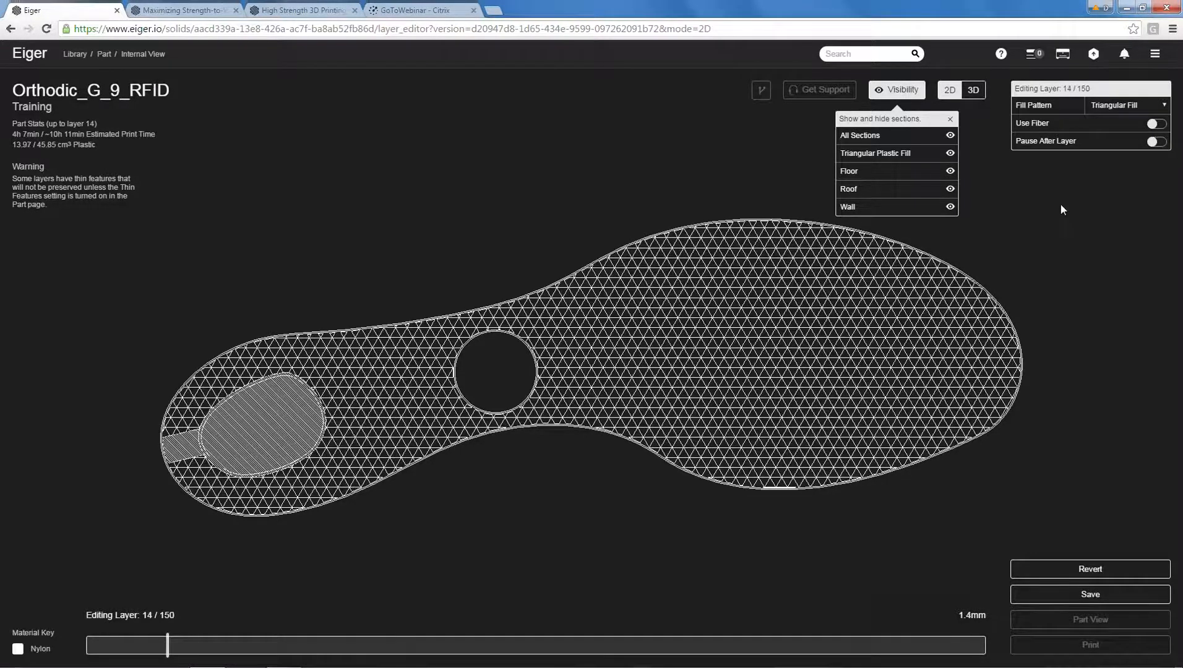
pyautogui.press('Left')
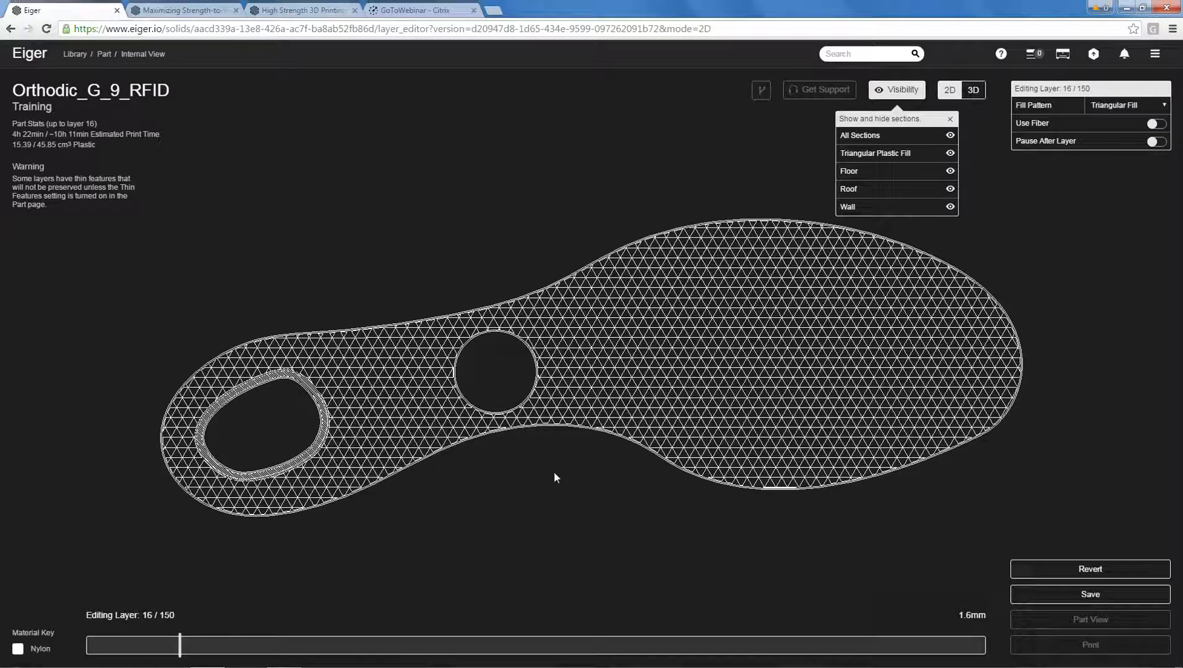
pyautogui.press('Right')
pyautogui.press('Left')
pyautogui.press('Right')
pyautogui.press('Left')
pyautogui.press('Right')
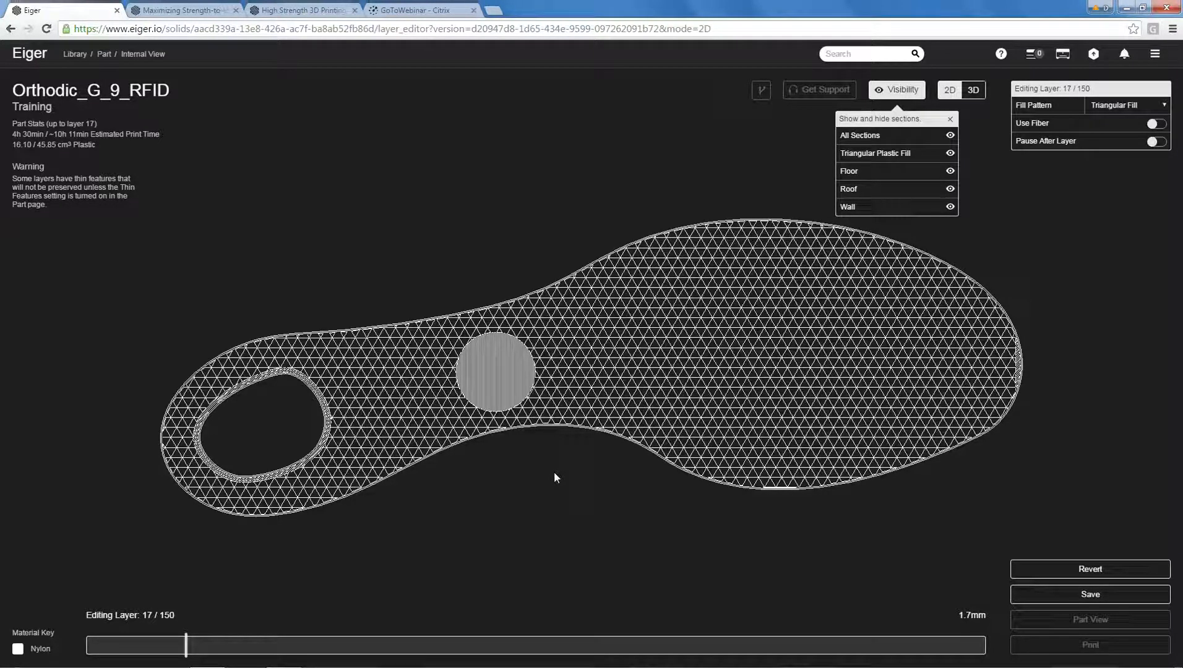
pyautogui.press('Left')
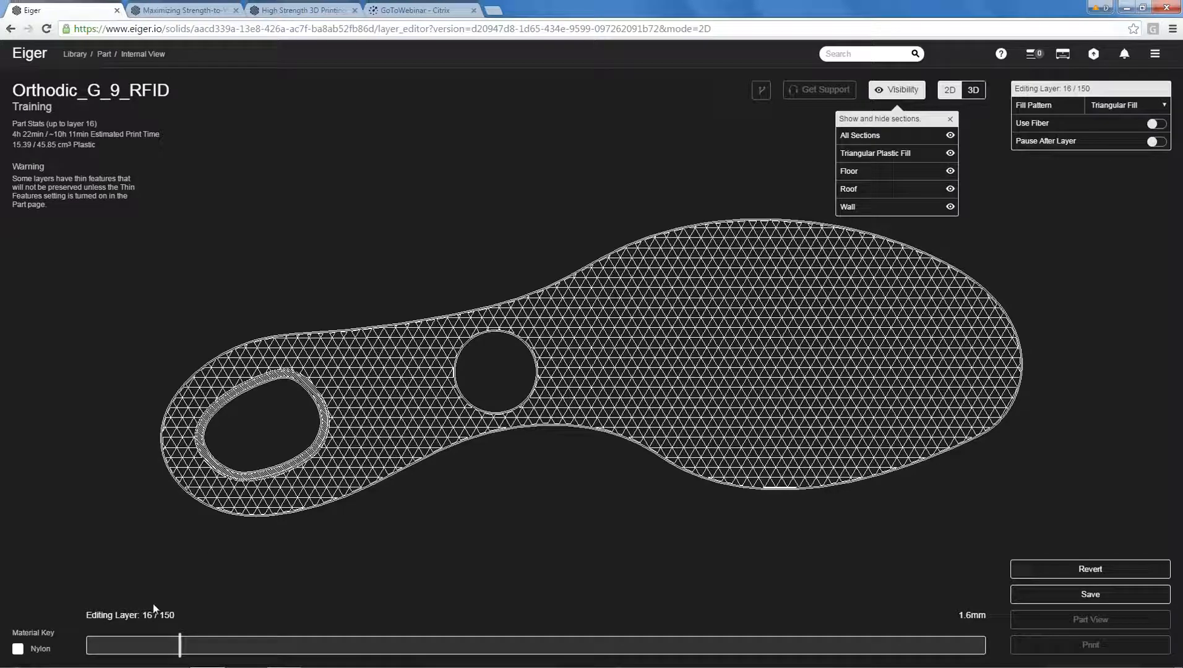
pyautogui.click(1157, 144)
# Revert the unsaved layer pauses, return to the library and close the Orthodic project.
pyautogui.click(1084, 572)
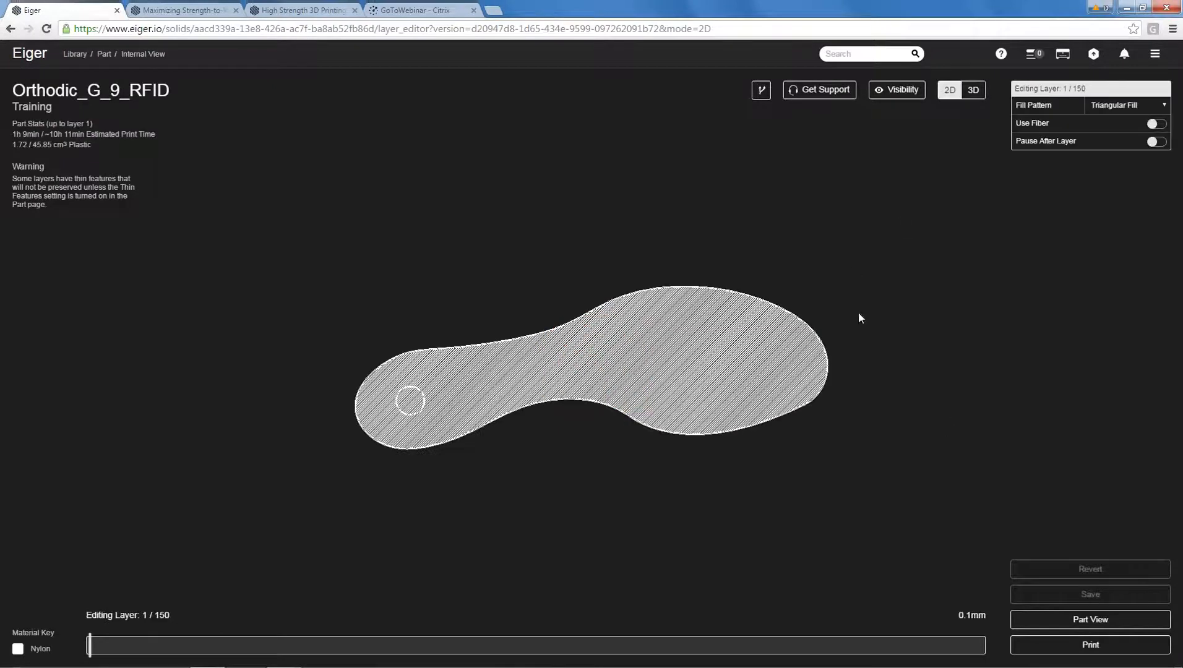
pyautogui.click(75, 54)
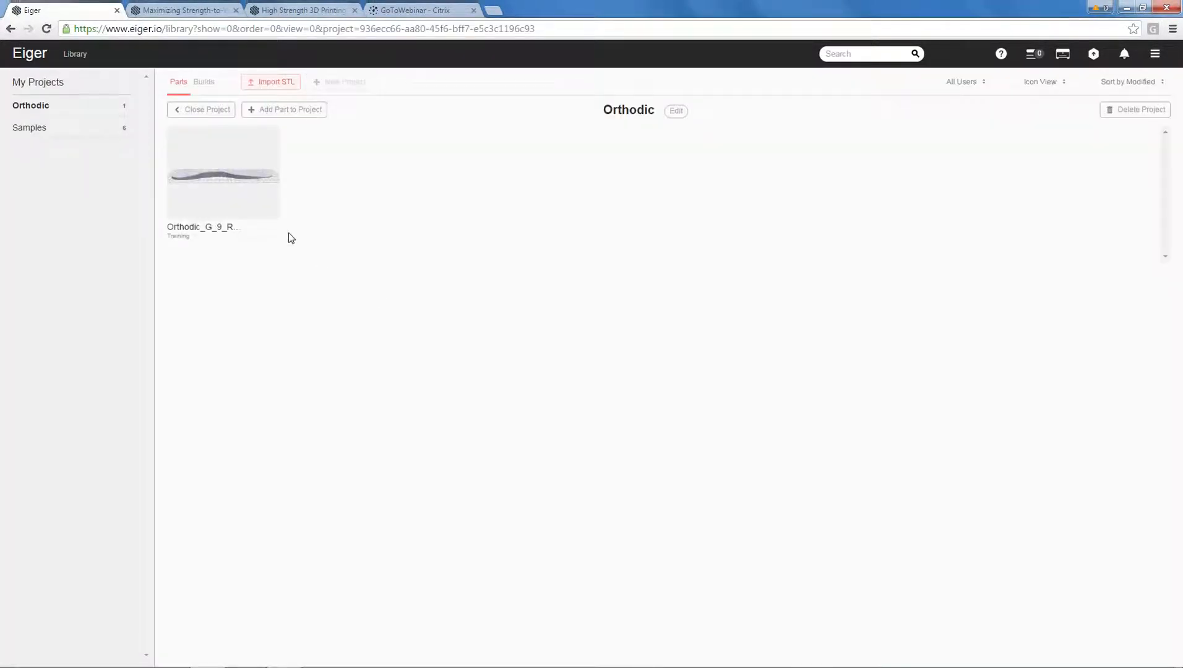
pyautogui.click(189, 110)
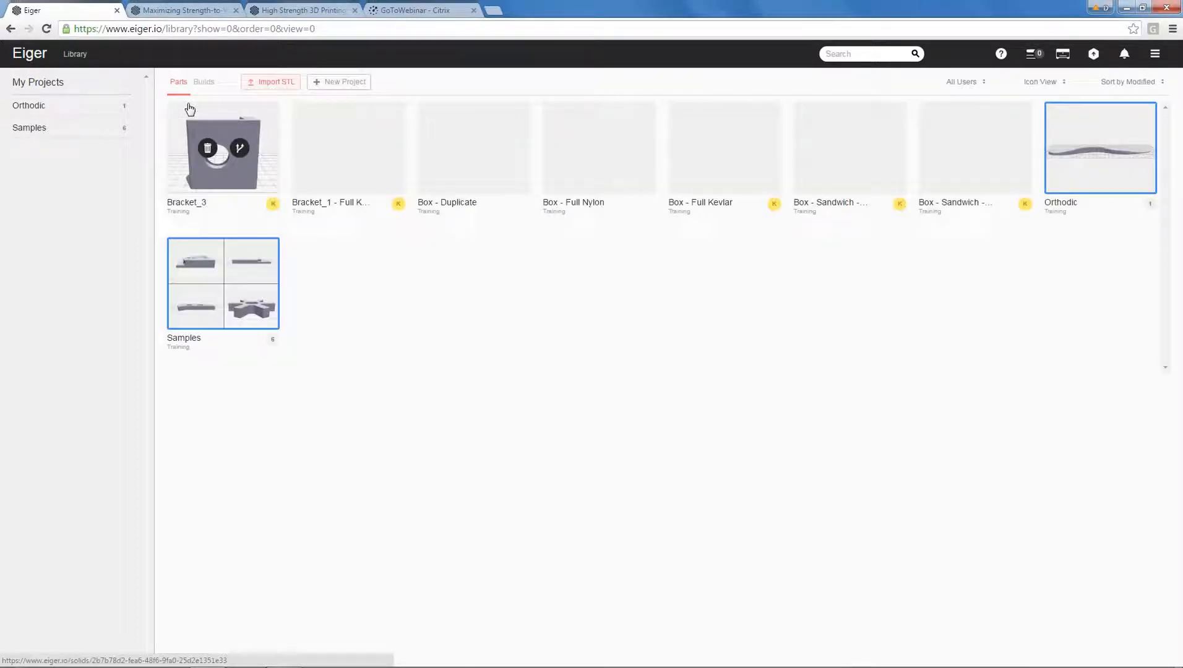
pyautogui.click(228, 189)
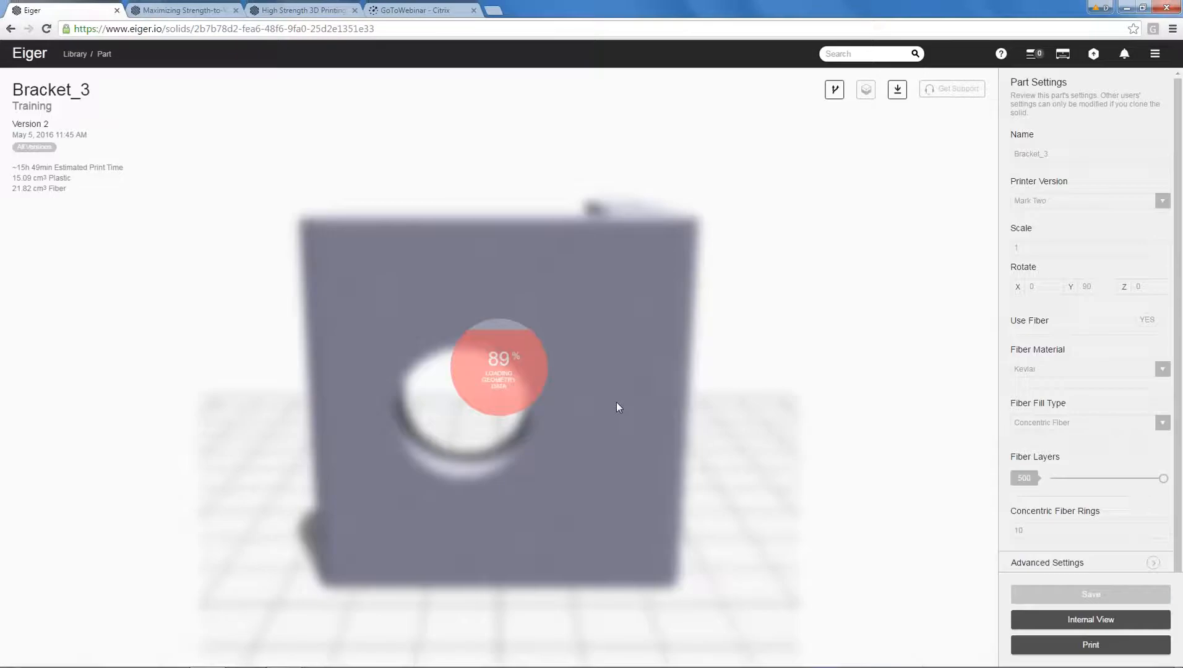
pyautogui.moveTo(617, 399); pyautogui.dragTo(531, 415)
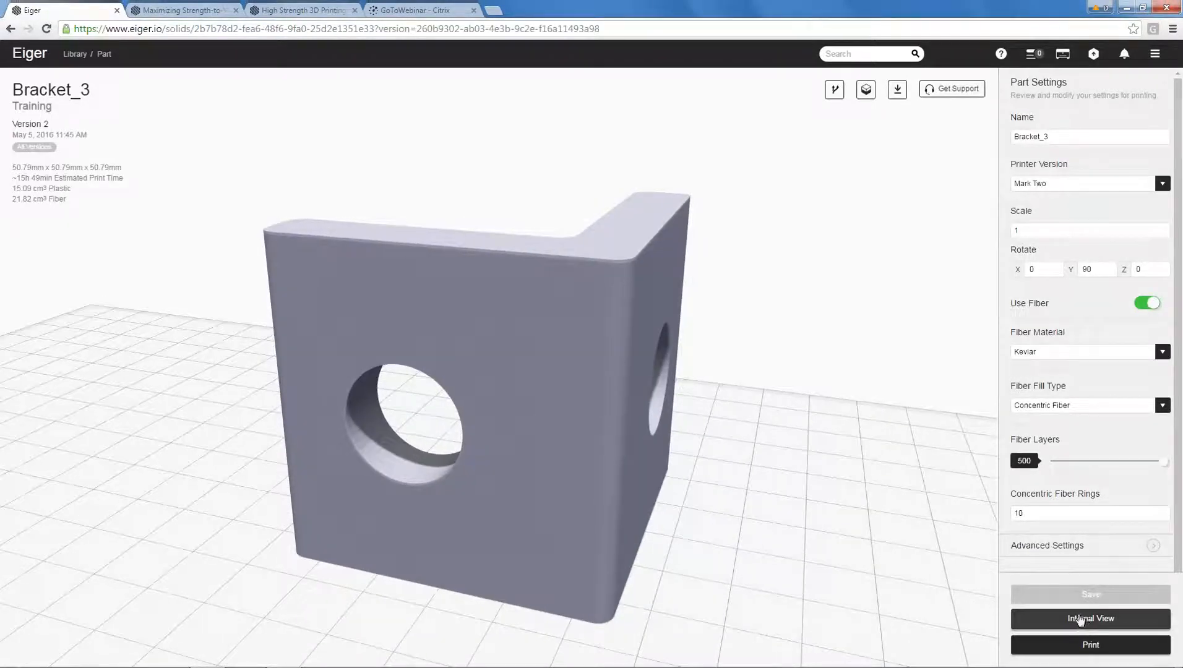
pyautogui.click(75, 54)
# Clone Bracket_3 from the library, name the copy "Bracket_3 - Ver 2" and save it.
pyautogui.moveTo(211, 221)
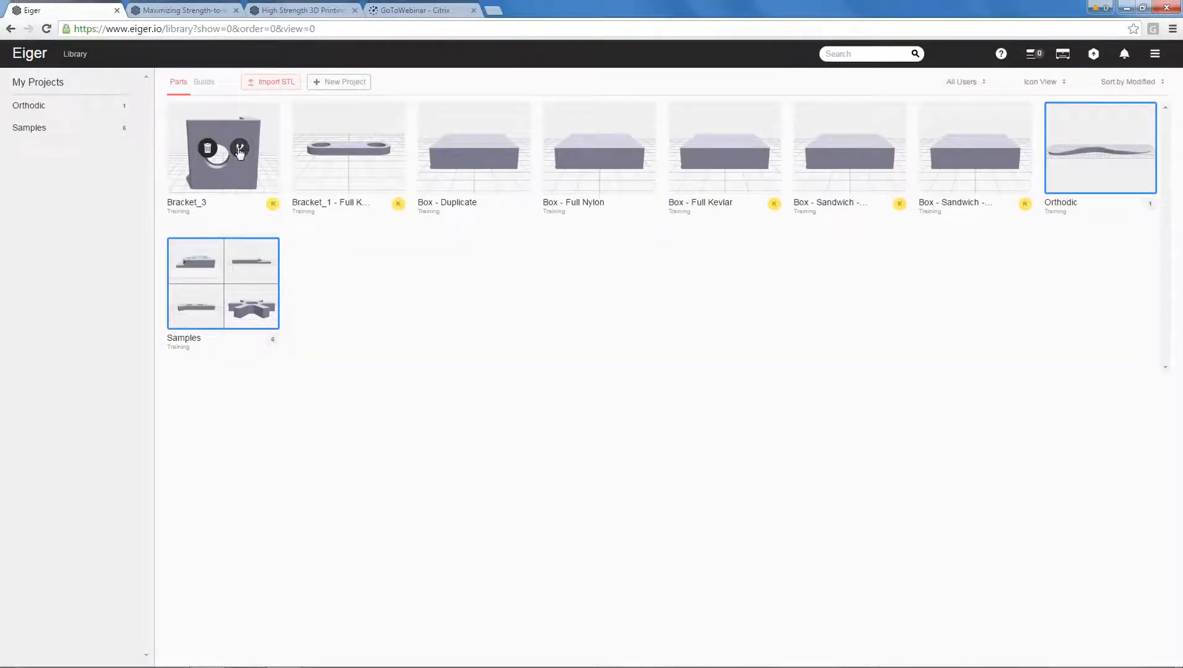
pyautogui.click(239, 149)
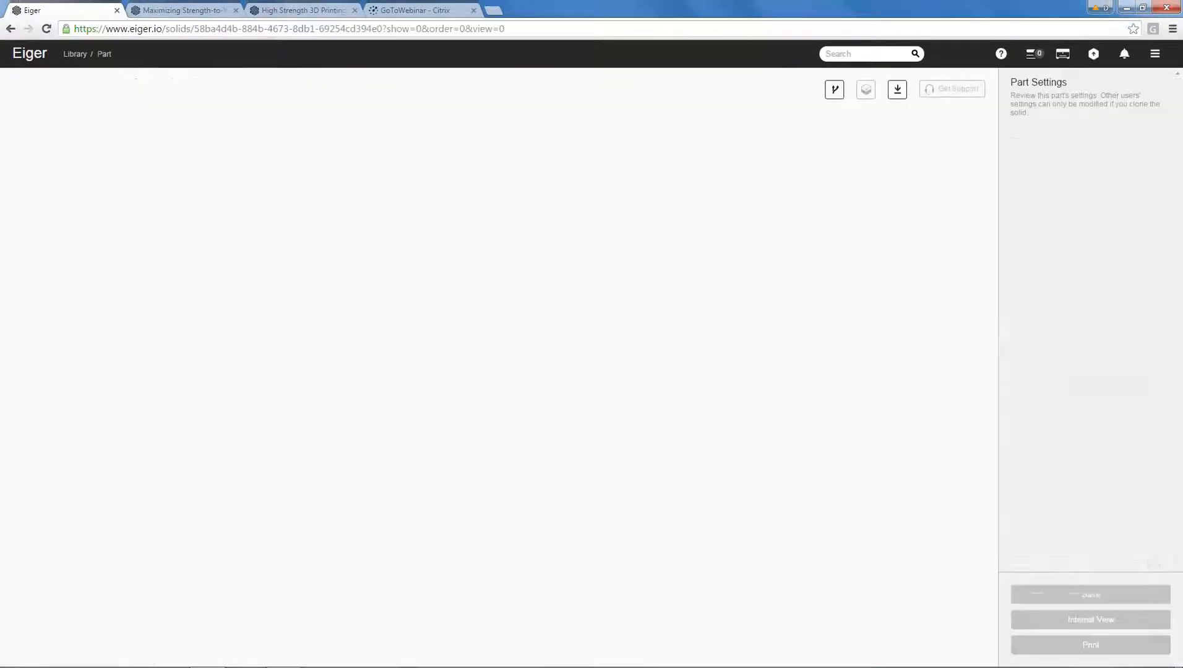
pyautogui.click(1060, 140)
pyautogui.write('- Ver 2')
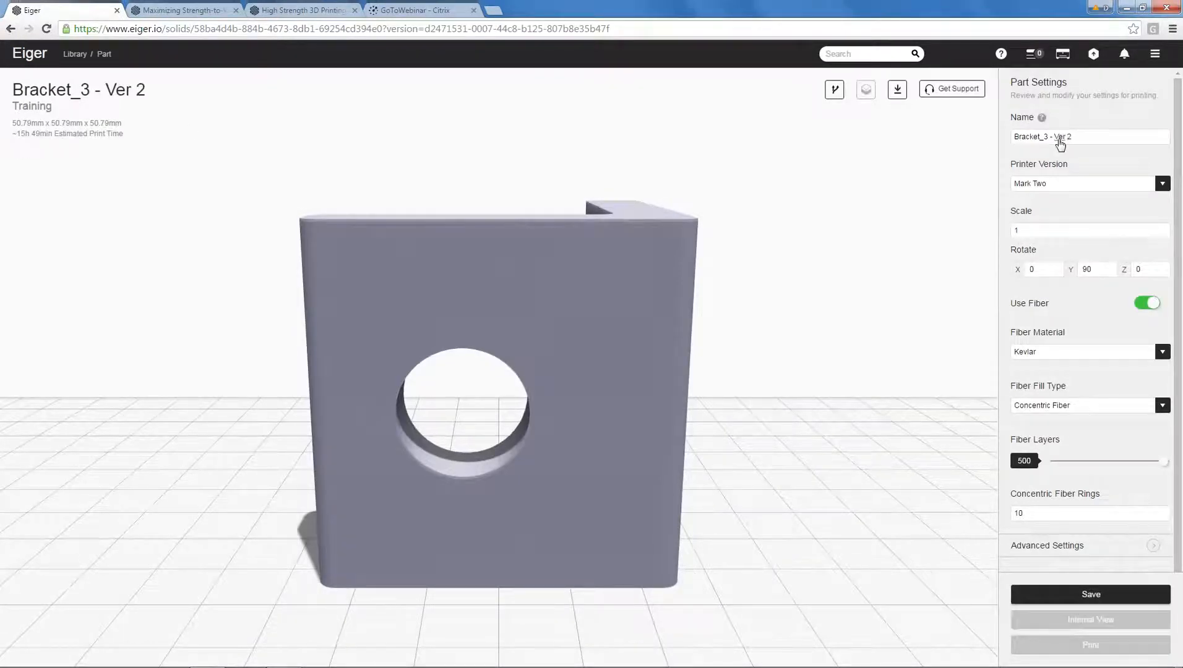
pyautogui.click(1072, 594)
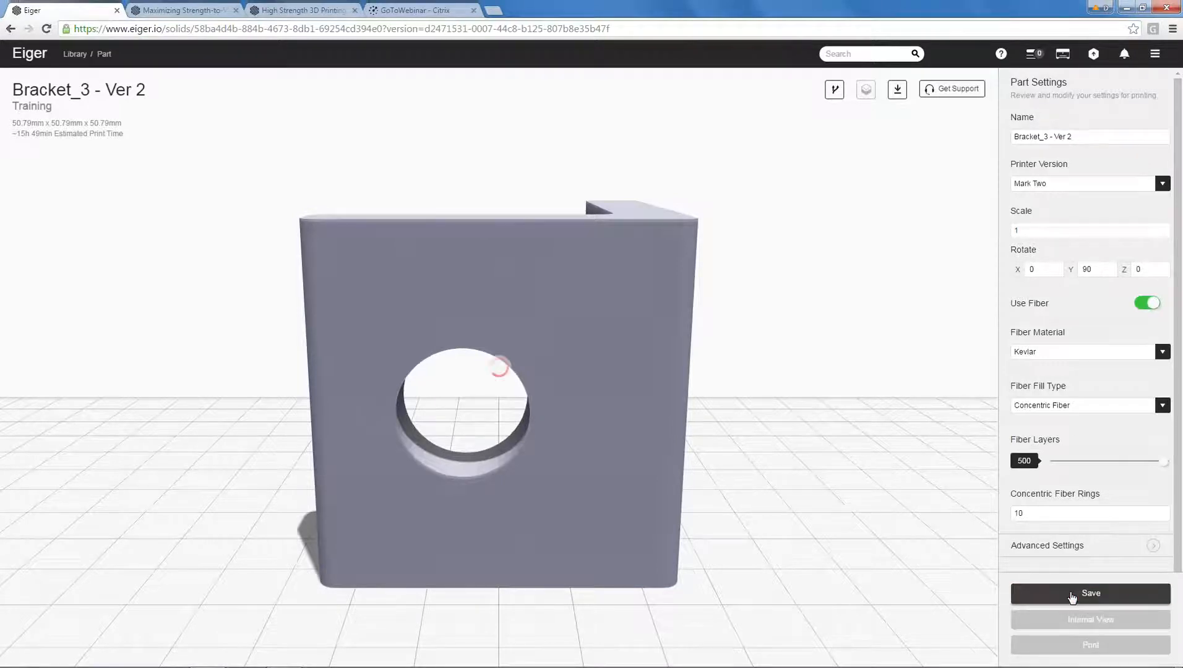
# Open the internal view of Bracket_3 - Ver 2 and examine its Kevlar reinforcement from several angles.
pyautogui.click(1084, 619)
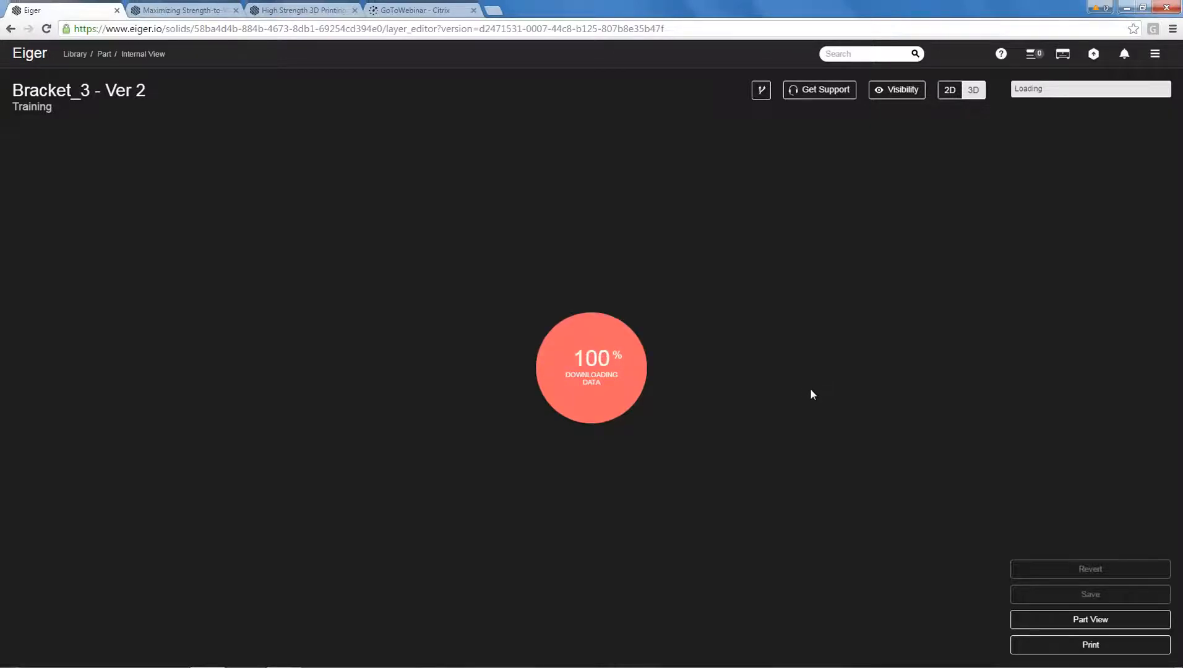
pyautogui.moveTo(792, 398); pyautogui.dragTo(541, 408)
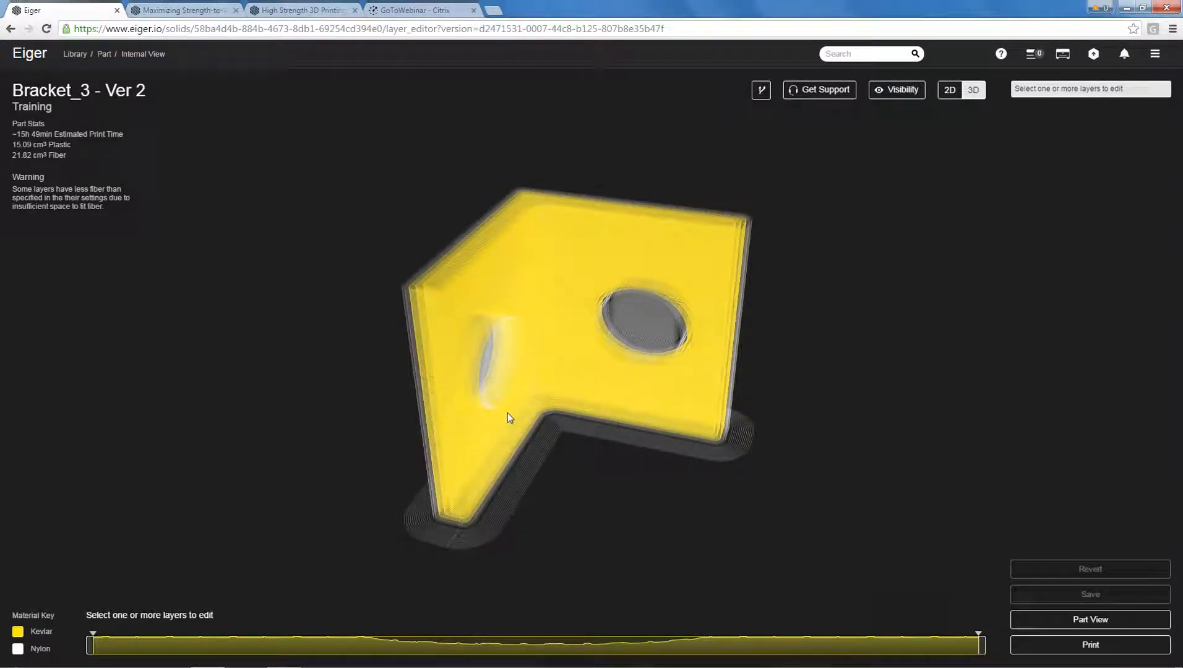
pyautogui.moveTo(507, 417); pyautogui.dragTo(557, 359)
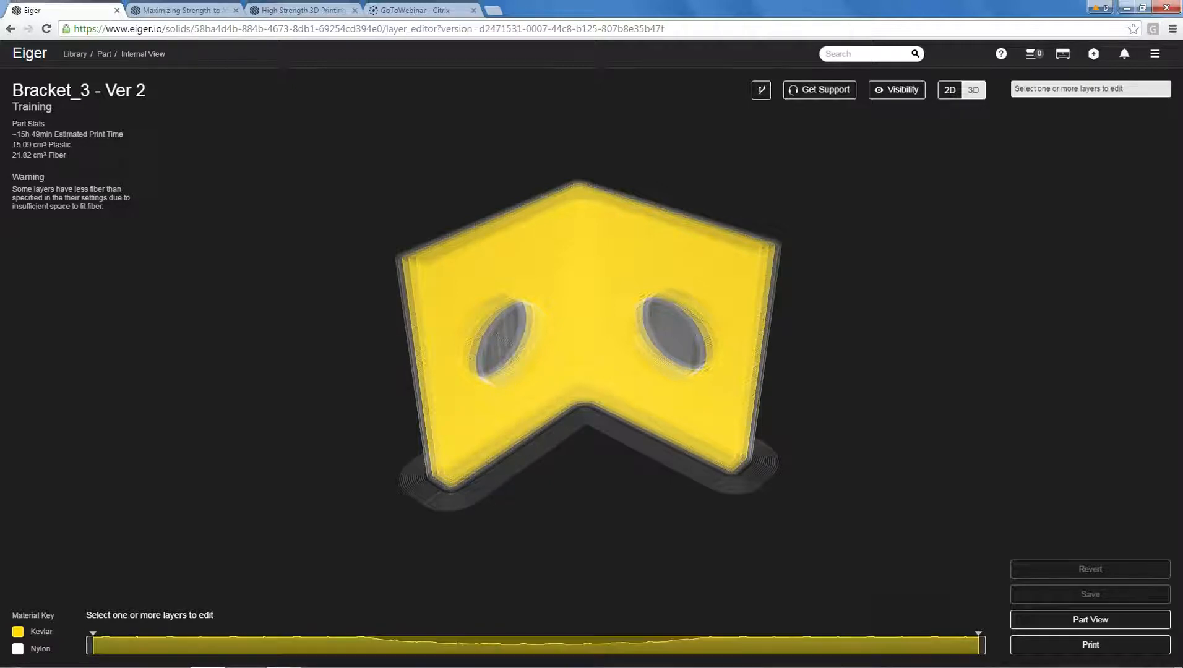
pyautogui.moveTo(573, 515); pyautogui.dragTo(518, 513)
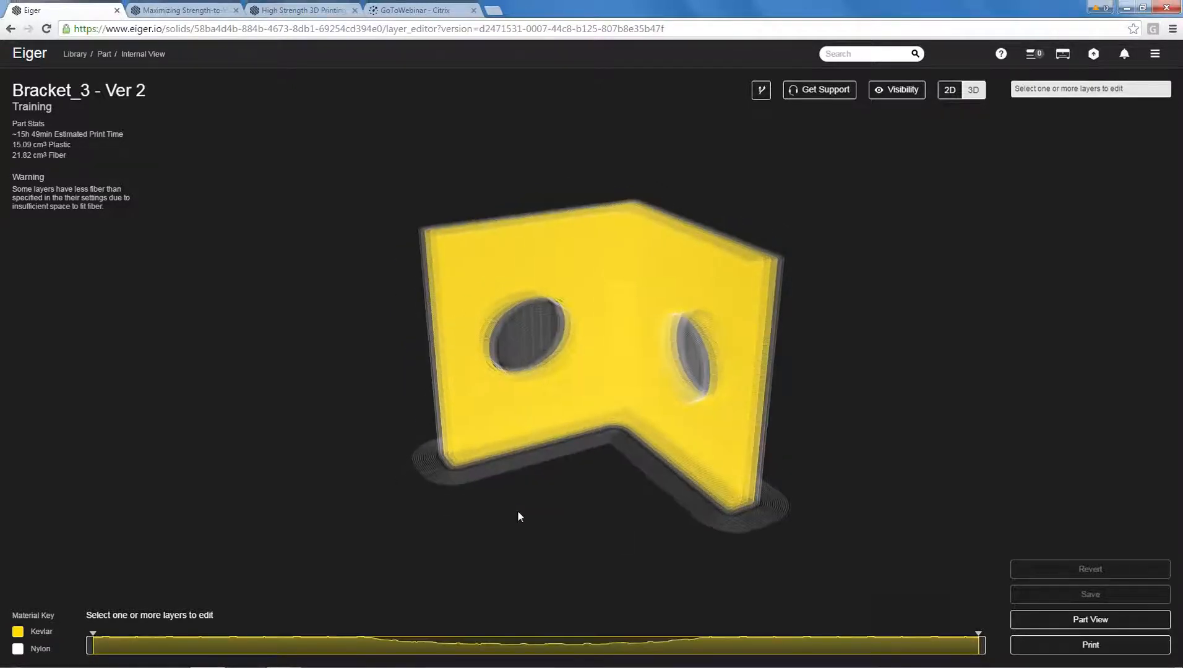
# Turn off fiber for layers 67 to 134 below the bracket's holes and apply the change.
pyautogui.moveTo(204, 646); pyautogui.dragTo(324, 647)
pyautogui.moveTo(603, 489); pyautogui.dragTo(614, 445)
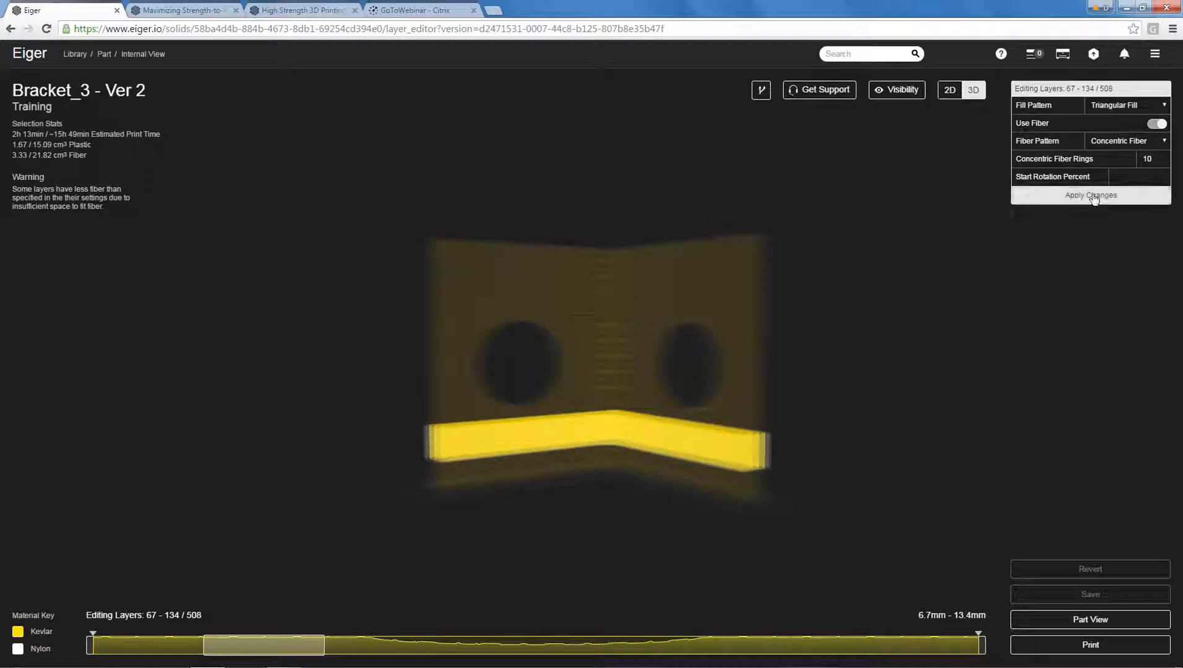
pyautogui.click(1155, 125)
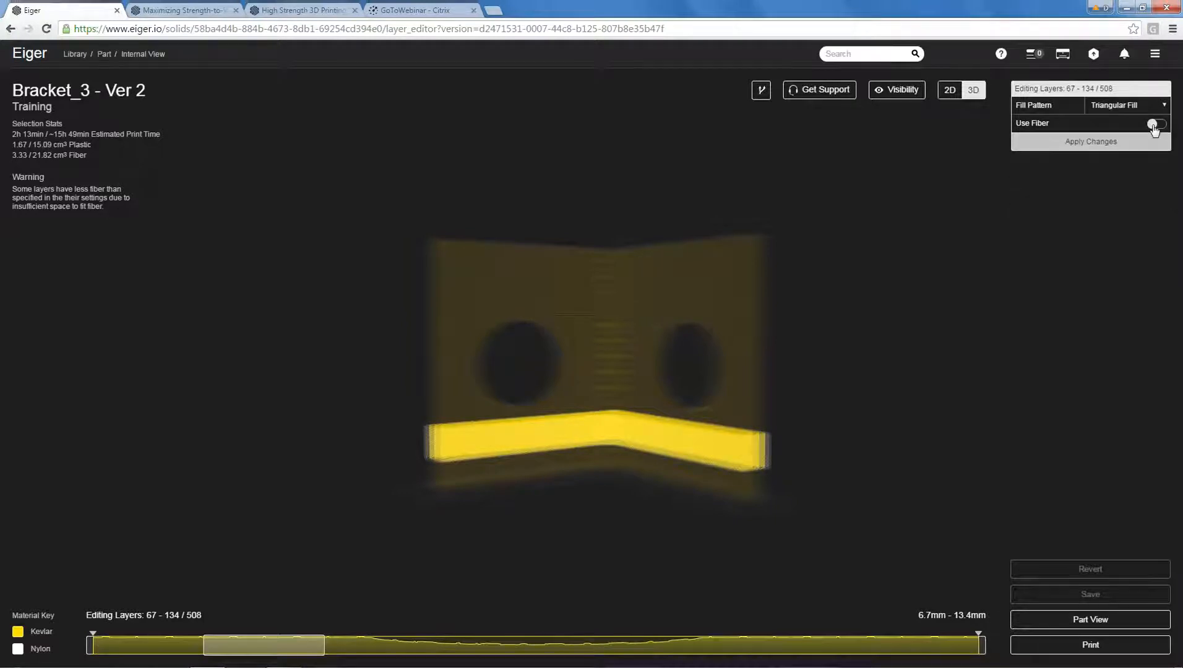
pyautogui.click(1103, 142)
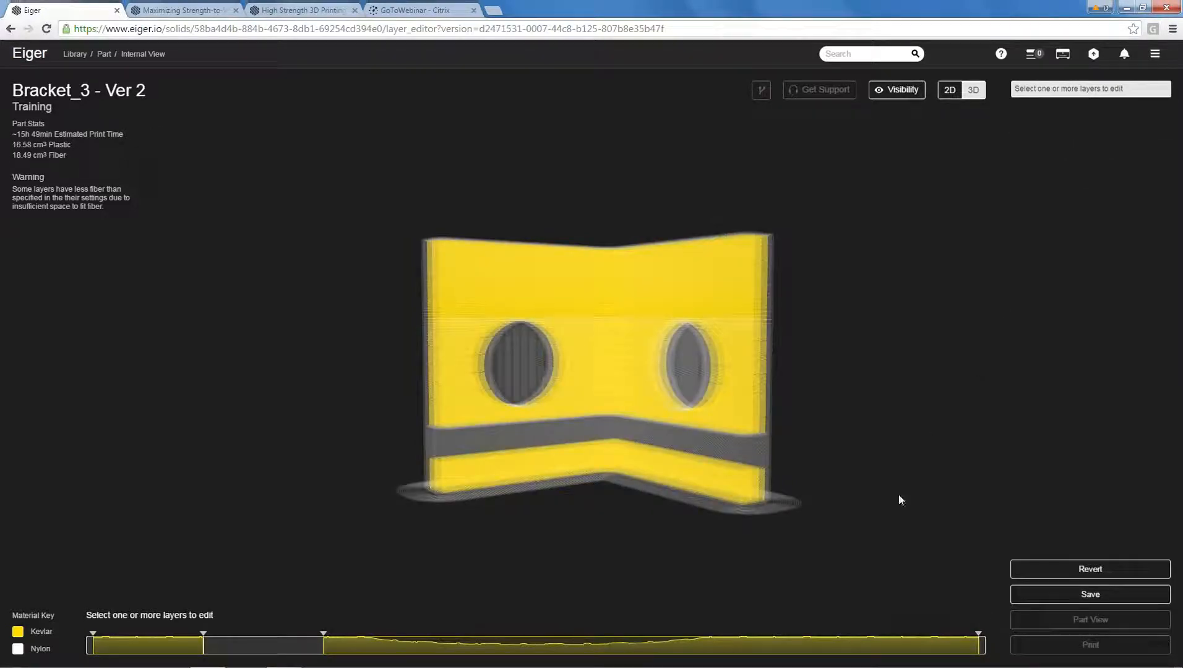
# Turn off fiber for layers 390 to 465 above the holes, apply the change and save the bracket.
pyautogui.moveTo(785, 646); pyautogui.dragTo(875, 644)
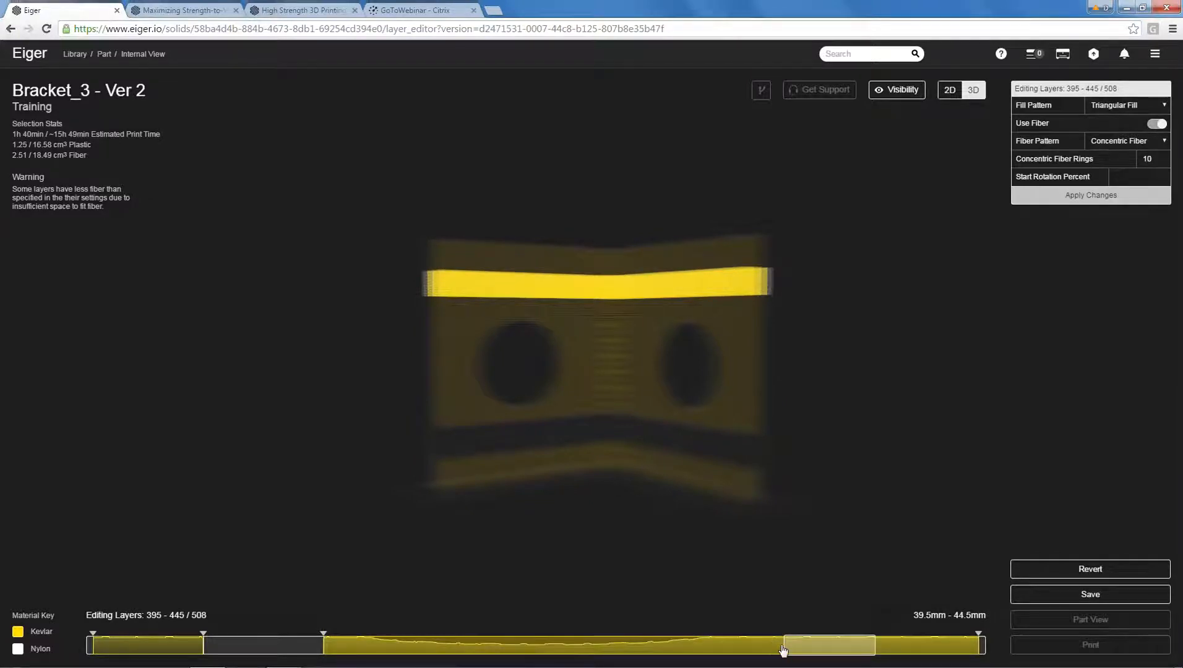
pyautogui.moveTo(777, 649); pyautogui.dragTo(911, 647)
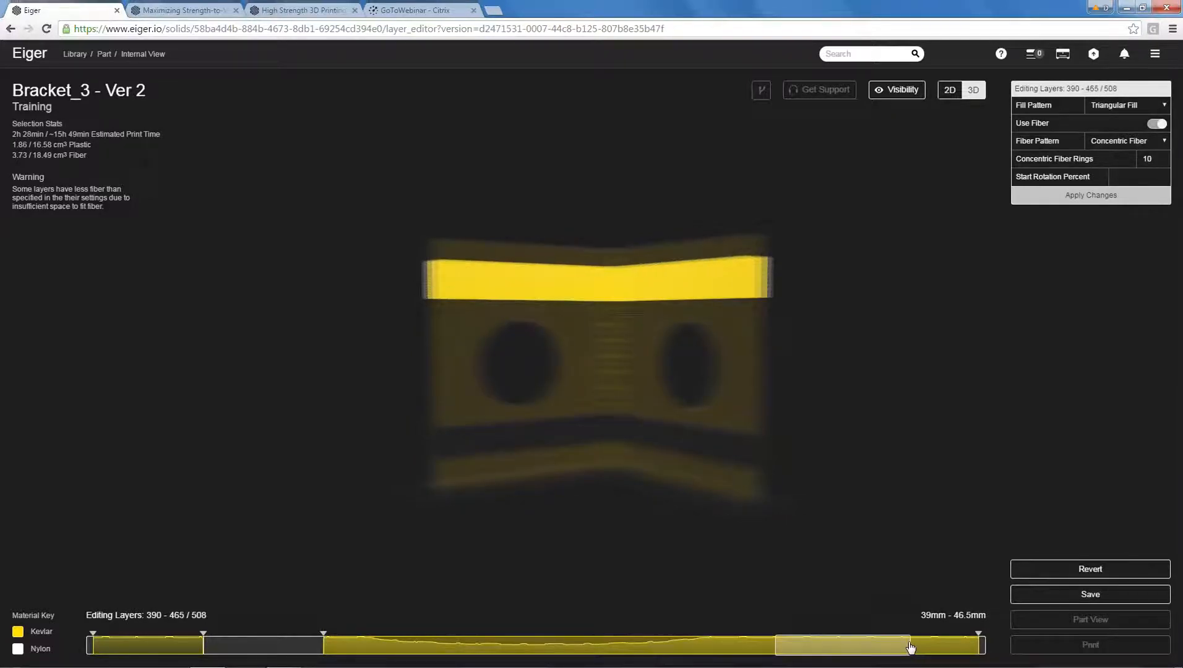
pyautogui.click(1155, 124)
pyautogui.click(1099, 144)
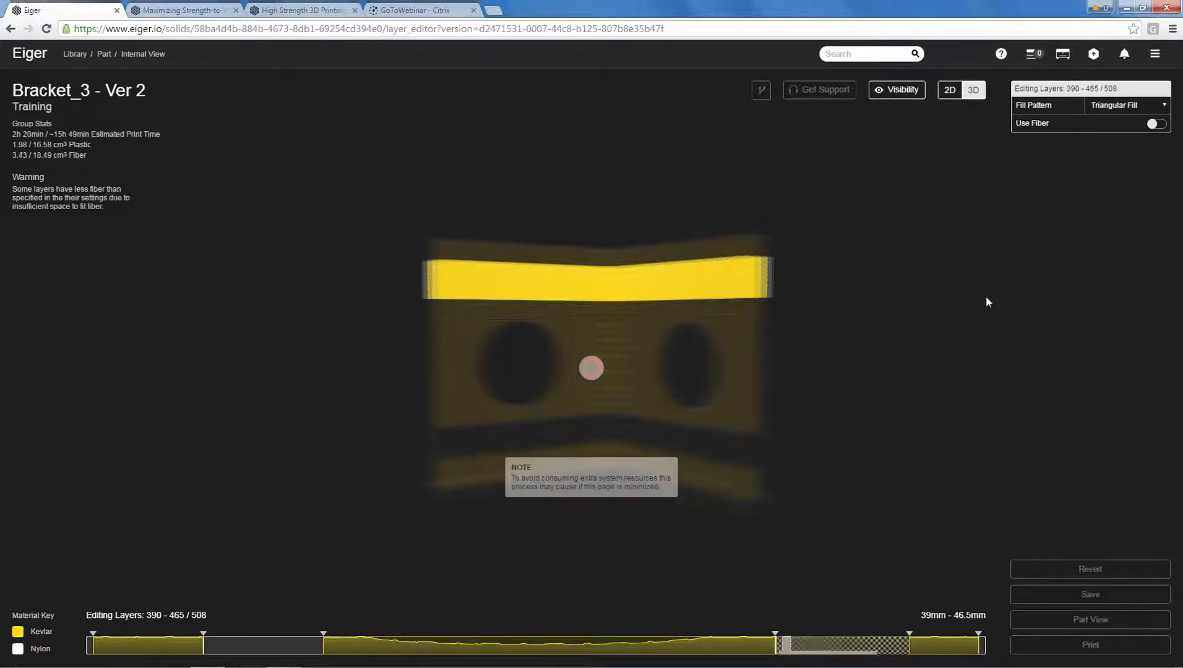
pyautogui.moveTo(990, 268); pyautogui.dragTo(930, 336)
pyautogui.click(887, 494)
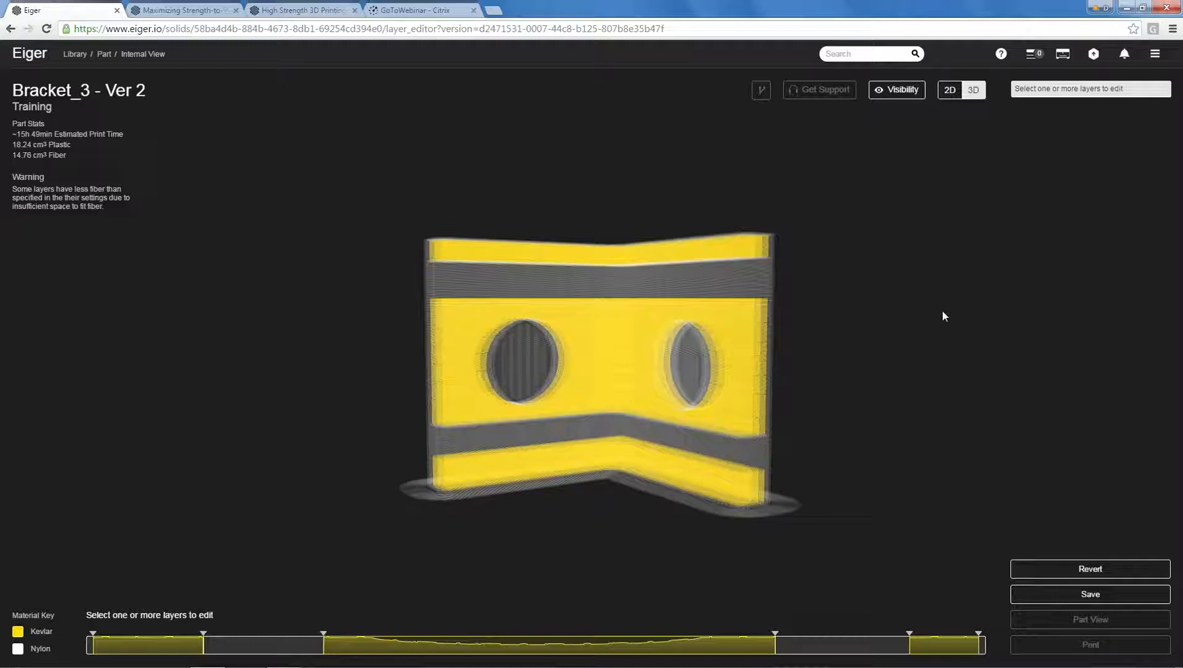
pyautogui.moveTo(958, 322); pyautogui.dragTo(914, 343)
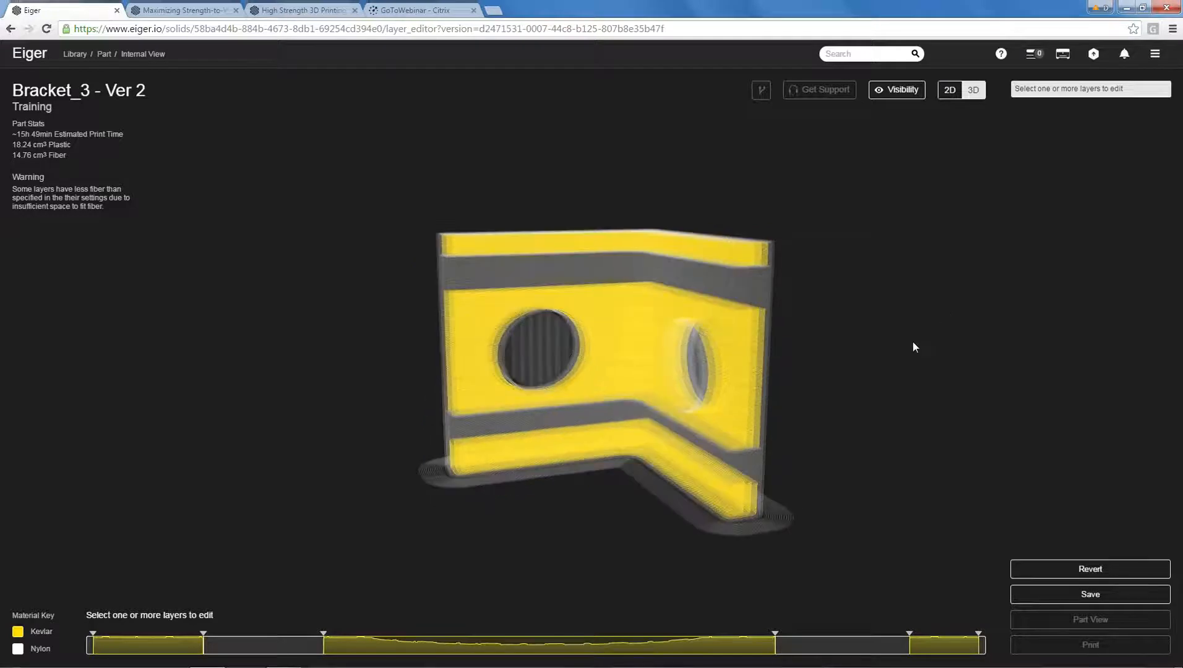
pyautogui.click(1092, 596)
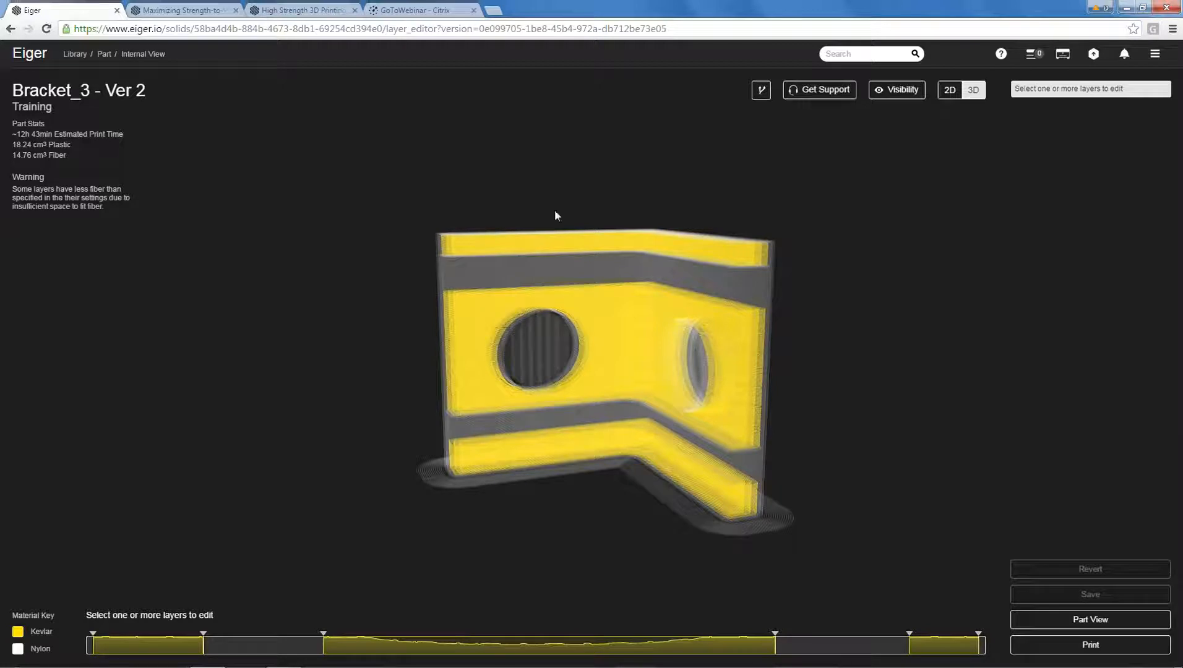
# Return to the library and import Motorcycle_Brake_Lever_Faster.STL from the Training Models folder.
pyautogui.click(75, 54)
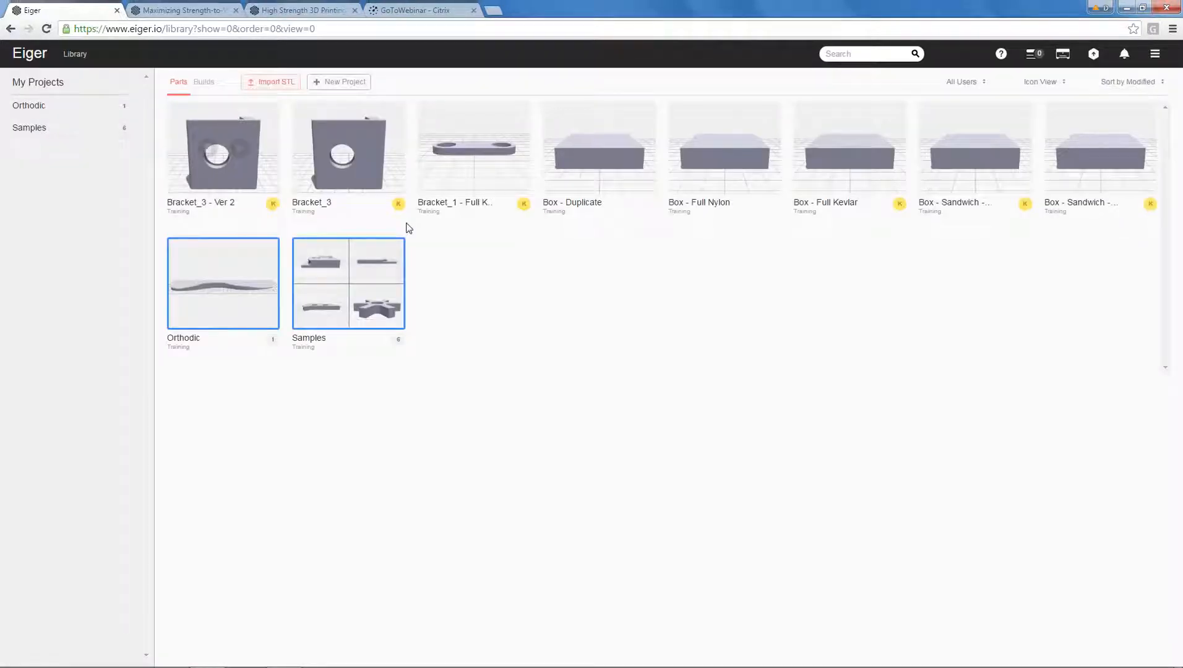
pyautogui.click(260, 82)
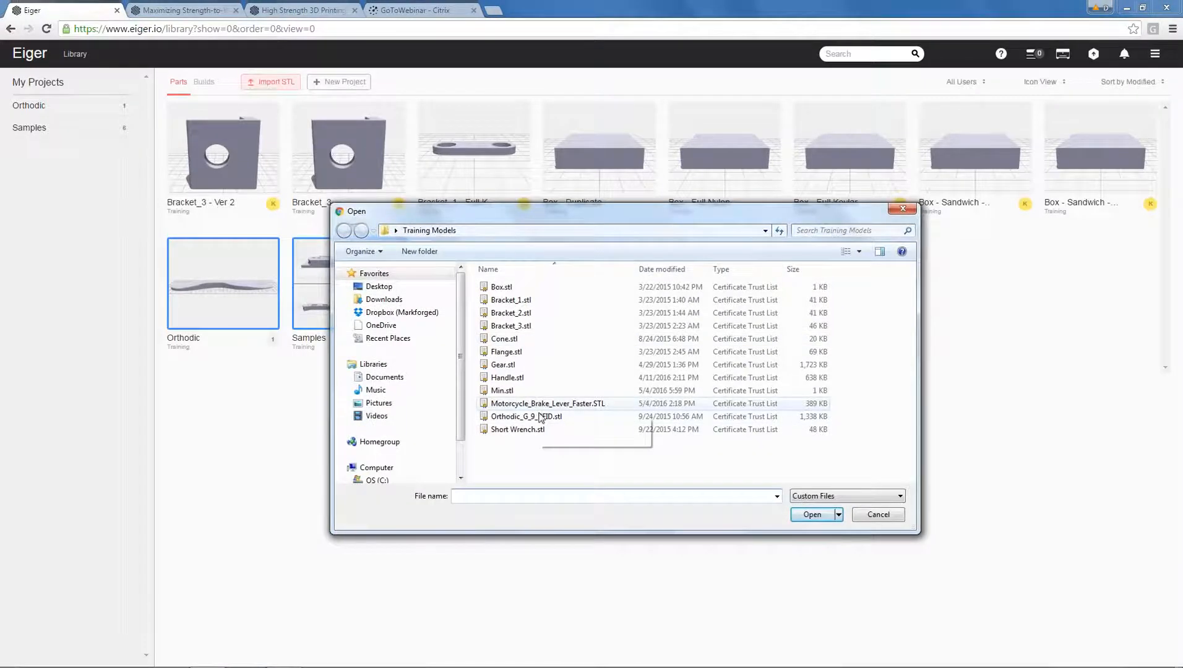
pyautogui.click(519, 406)
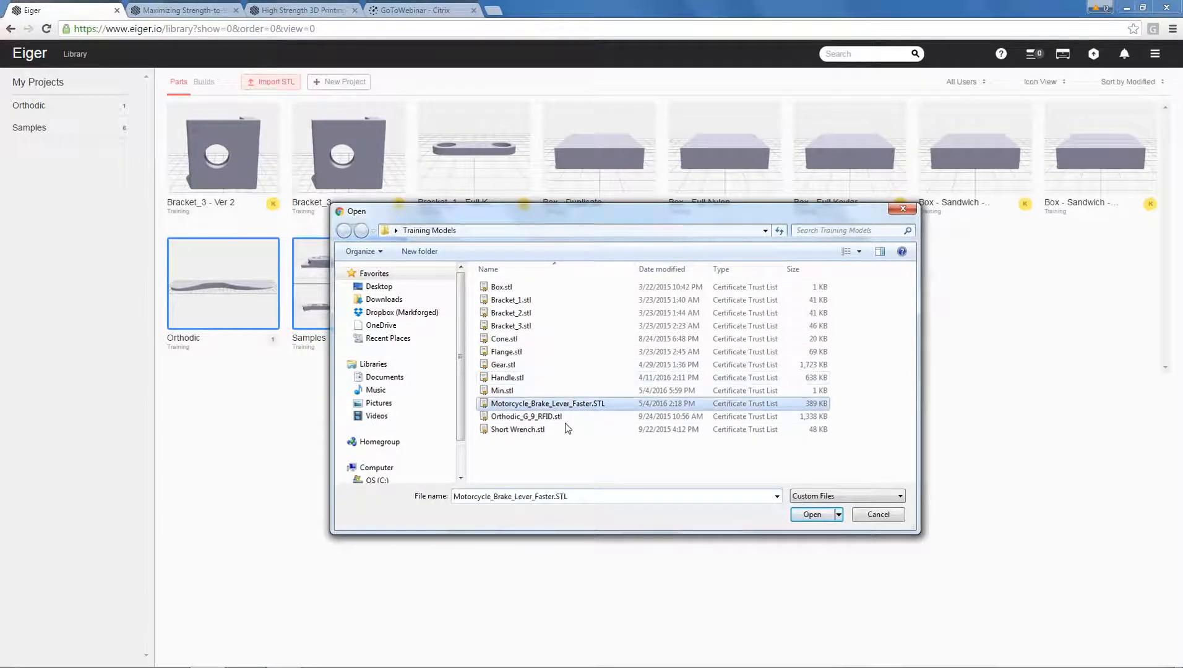
pyautogui.click(808, 515)
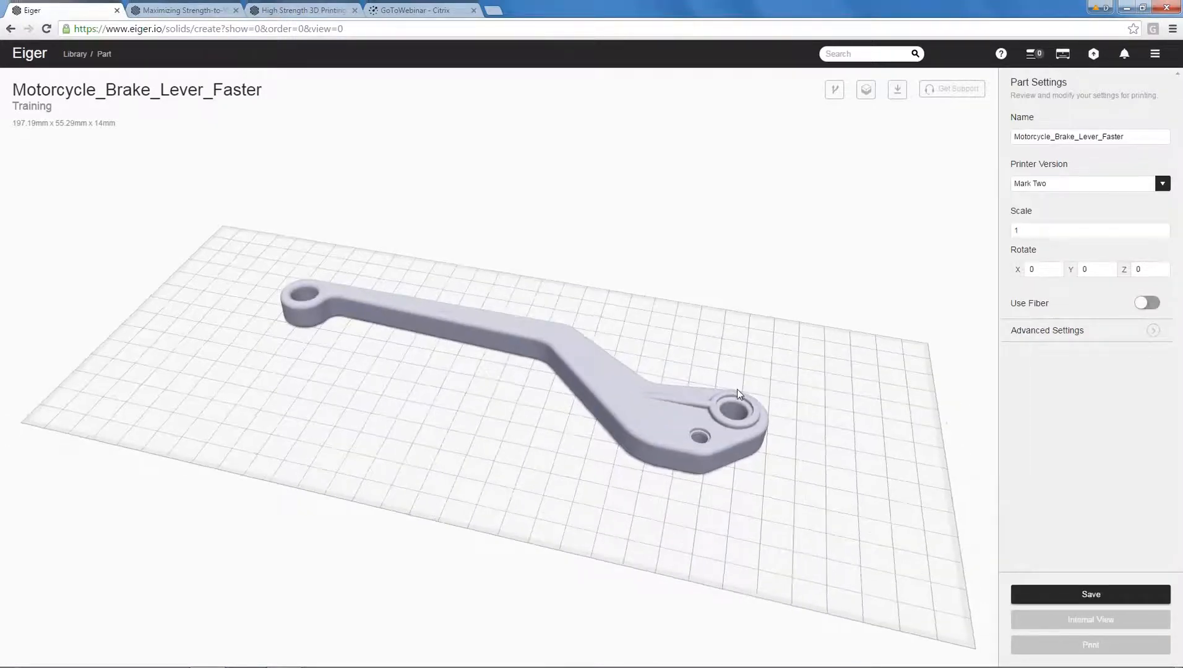
pyautogui.moveTo(750, 303); pyautogui.dragTo(737, 313)
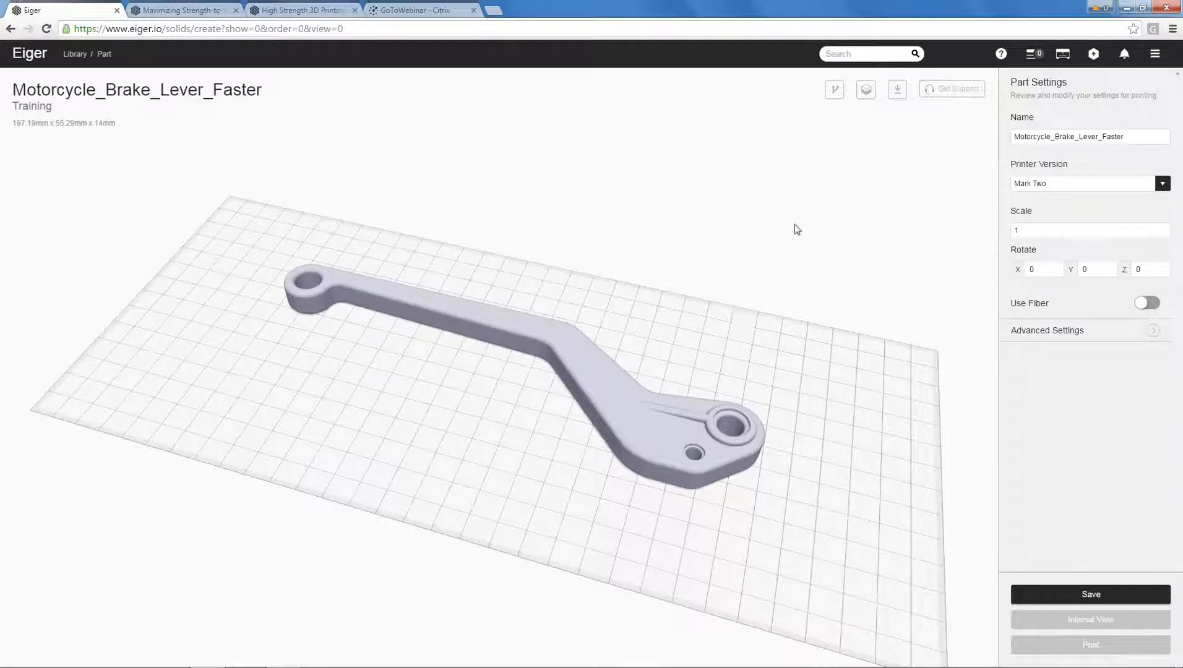
pyautogui.moveTo(750, 280); pyautogui.dragTo(745, 289)
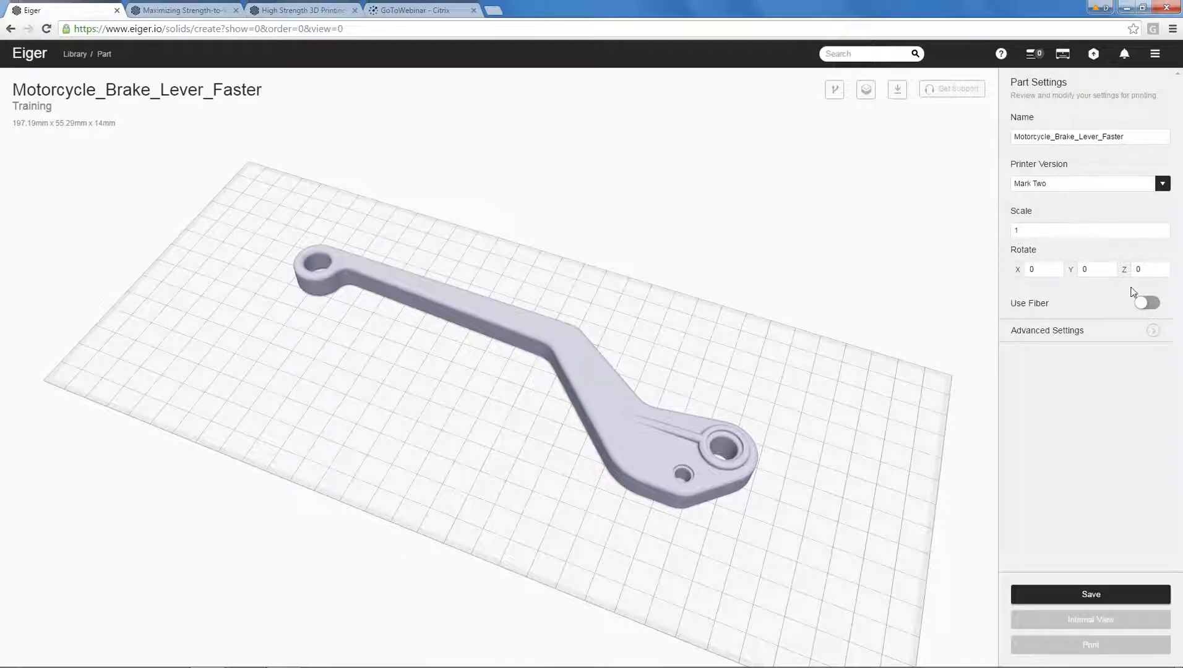
# Enable fiber for the brake lever and choose Carbon Fiber as its fiber material.
pyautogui.click(1148, 303)
pyautogui.click(1064, 351)
pyautogui.click(1062, 374)
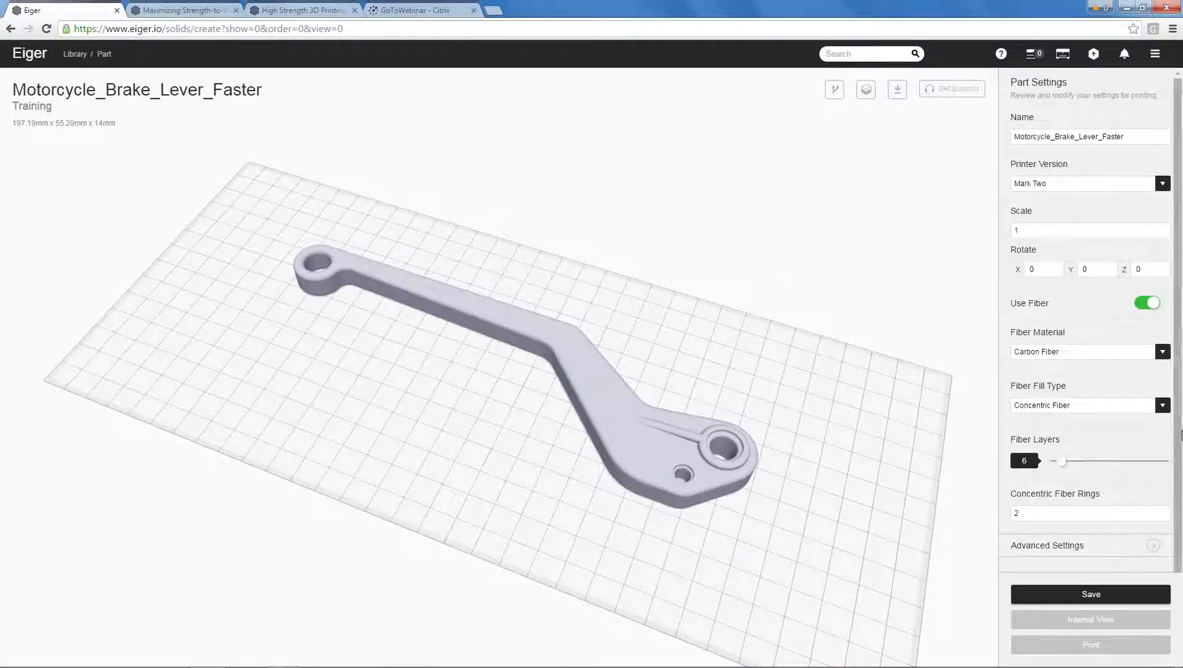
# Set the brake lever's concentric fiber rings to 10, expand the advanced settings for review, and save the part.
pyautogui.scroll(-1, 1181, 492)
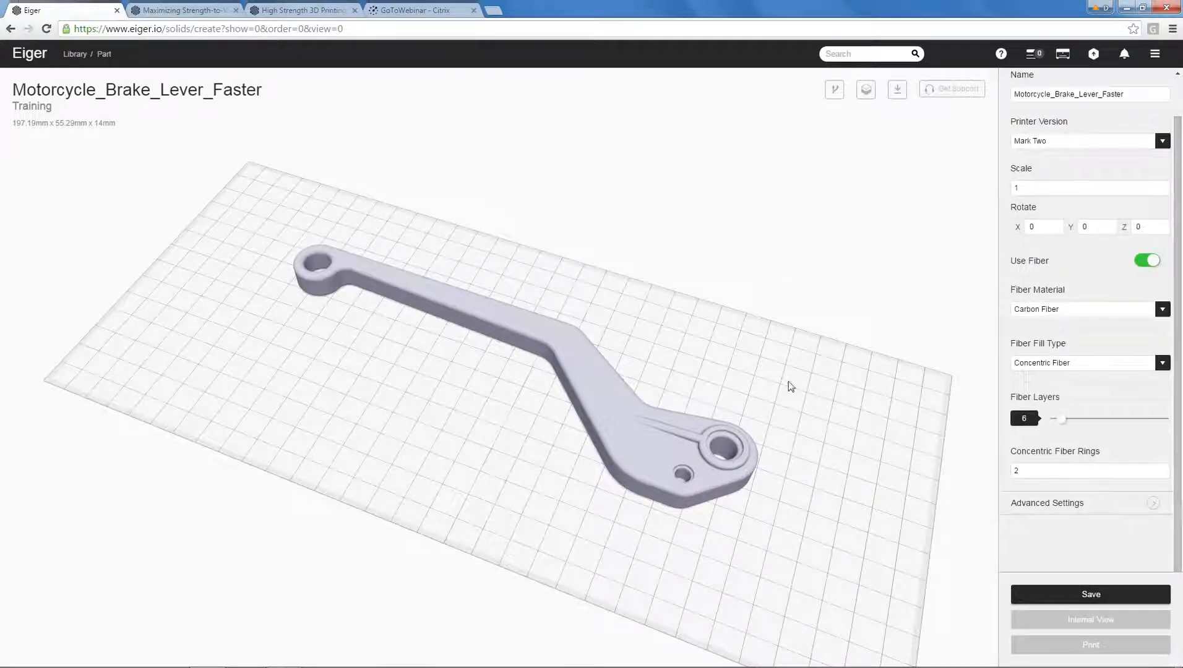
pyautogui.click(1039, 505)
pyautogui.moveTo(1178, 384); pyautogui.dragTo(1182, 465)
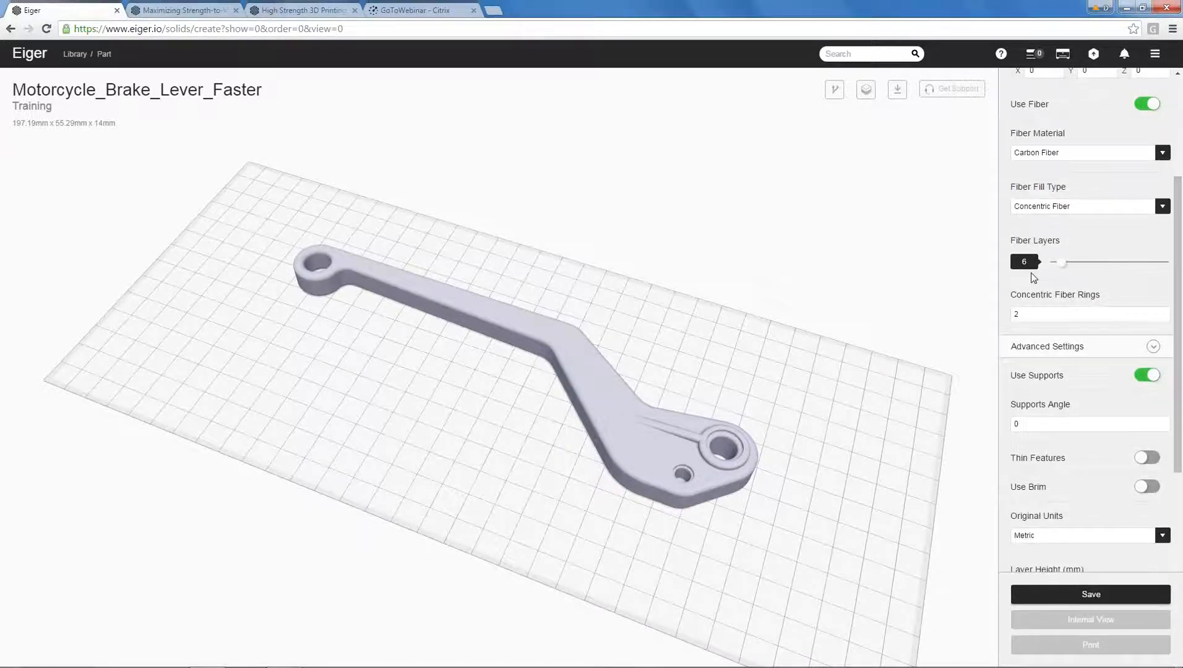
pyautogui.moveTo(787, 481); pyautogui.dragTo(775, 425)
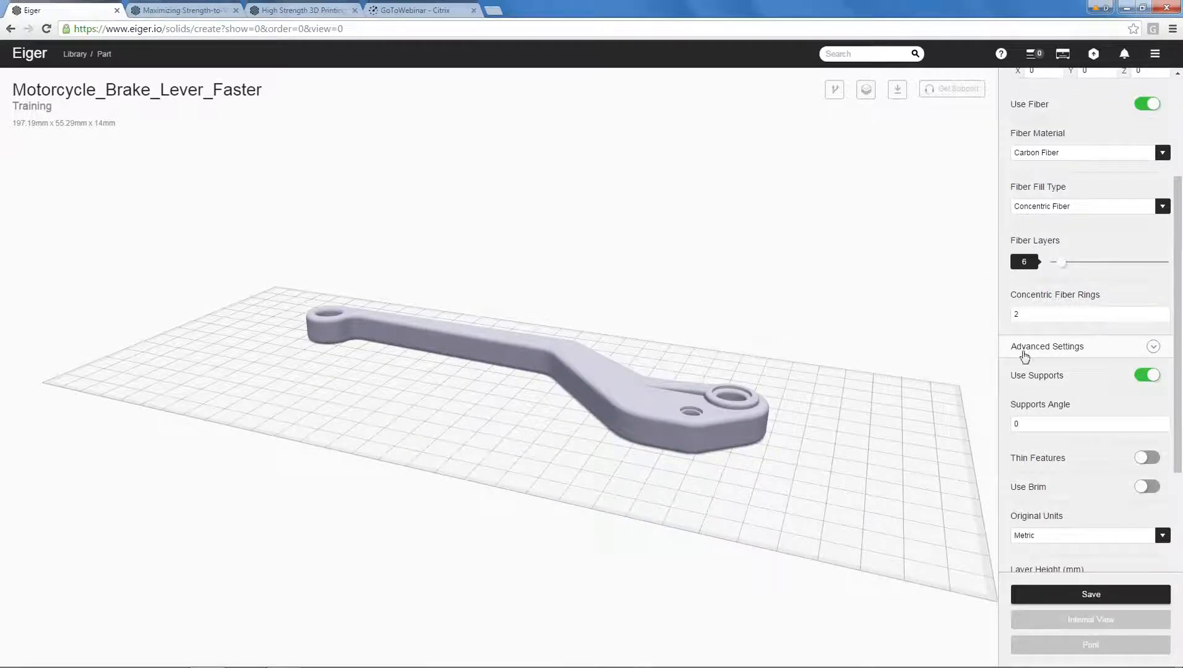
pyautogui.moveTo(1033, 314); pyautogui.dragTo(988, 315)
pyautogui.write('10')
pyautogui.moveTo(1180, 336); pyautogui.dragTo(1182, 505)
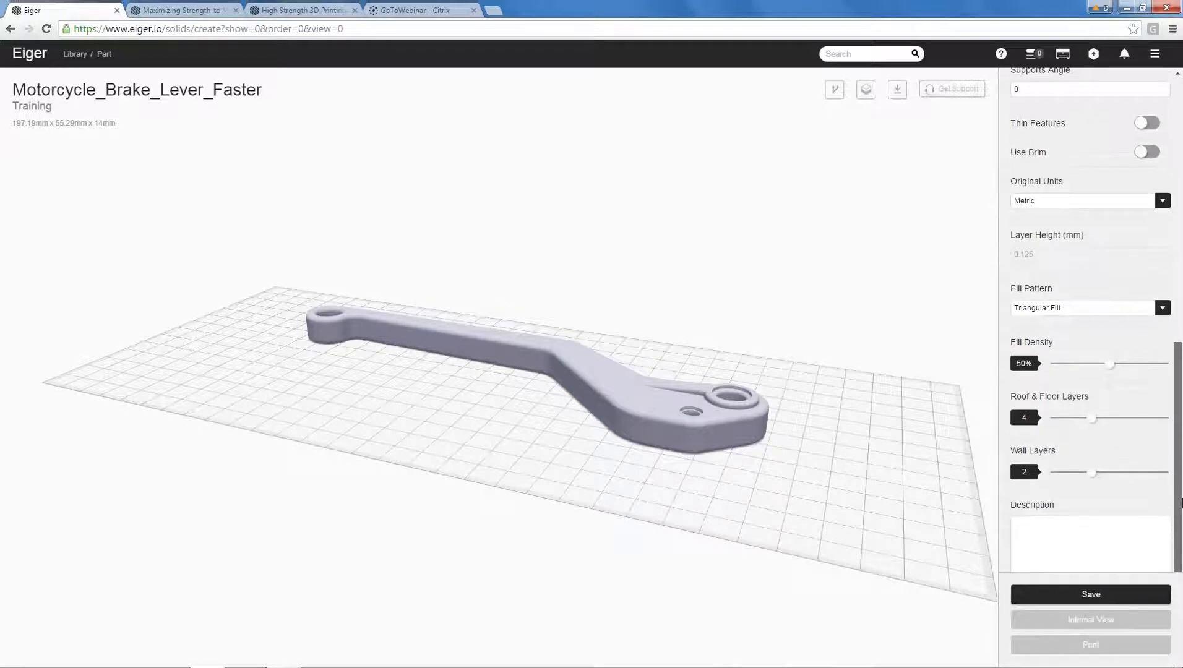
pyautogui.click(1090, 595)
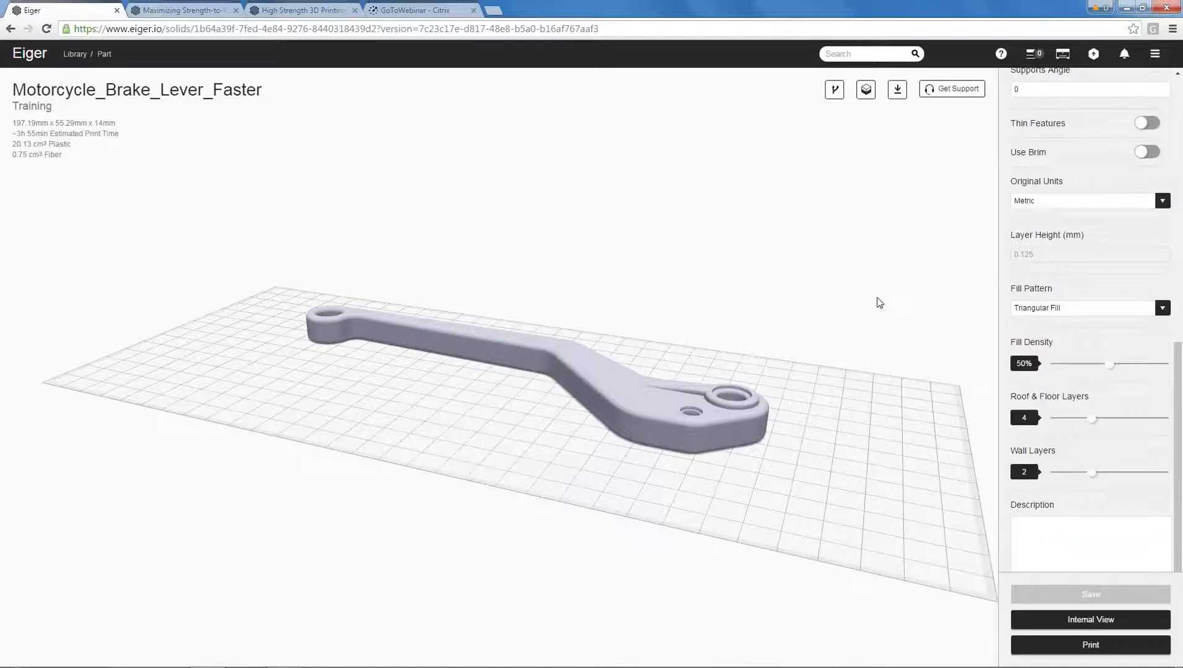
# Open the brake lever's internal view and examine the carbon fiber group in layers 5 to 7 and the overall fiber layout.
pyautogui.click(1083, 619)
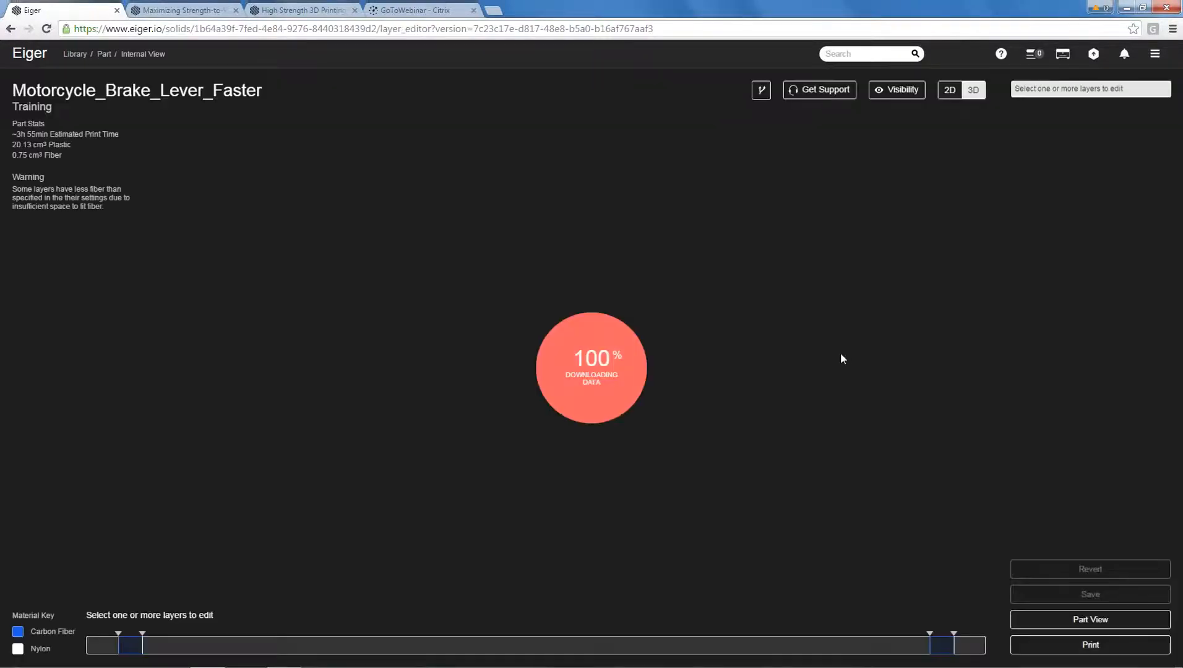
pyautogui.moveTo(863, 366); pyautogui.dragTo(578, 478)
pyautogui.click(130, 646)
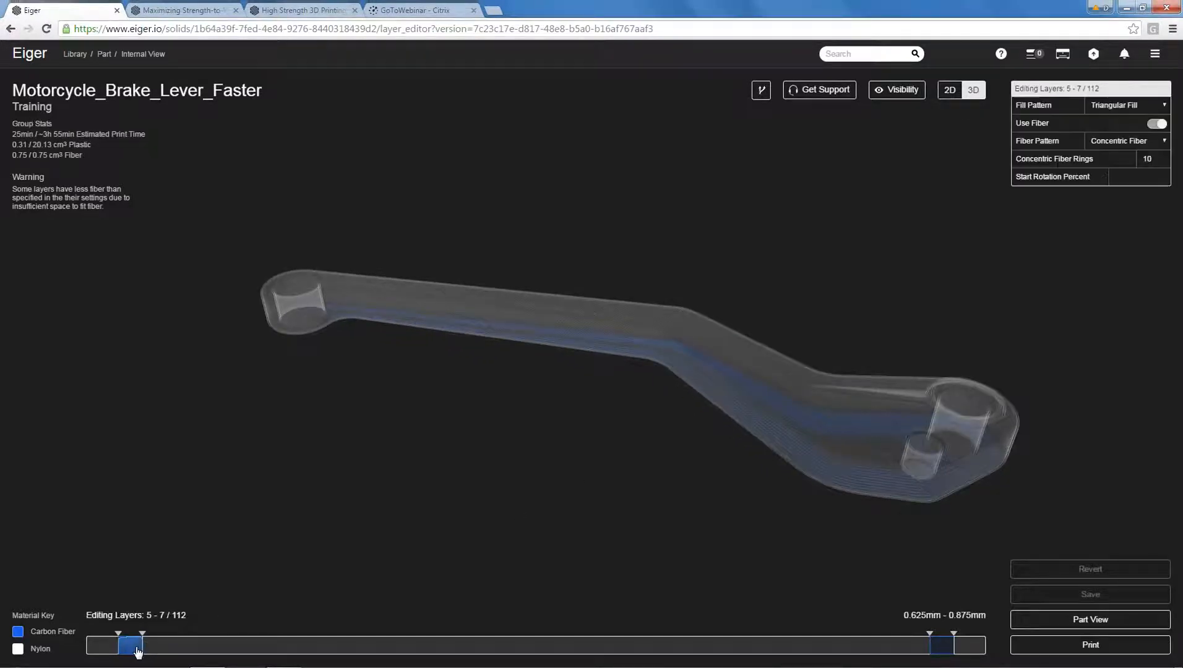
pyautogui.moveTo(760, 409); pyautogui.dragTo(784, 411)
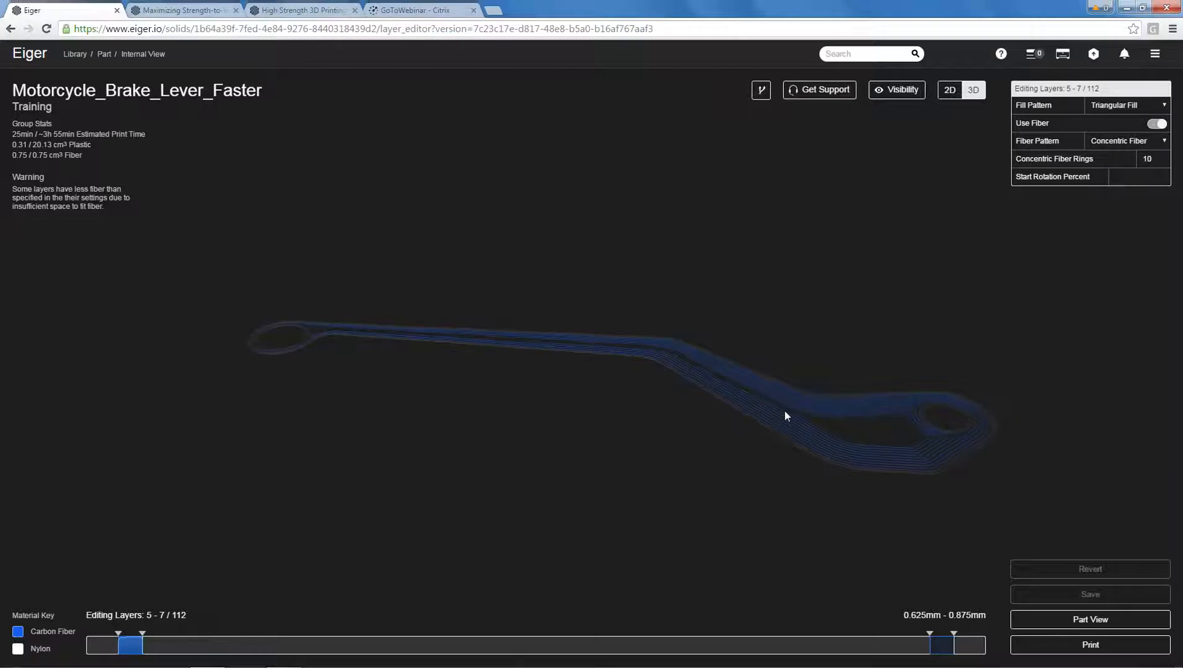
pyautogui.click(603, 505)
pyautogui.moveTo(714, 367); pyautogui.dragTo(744, 357)
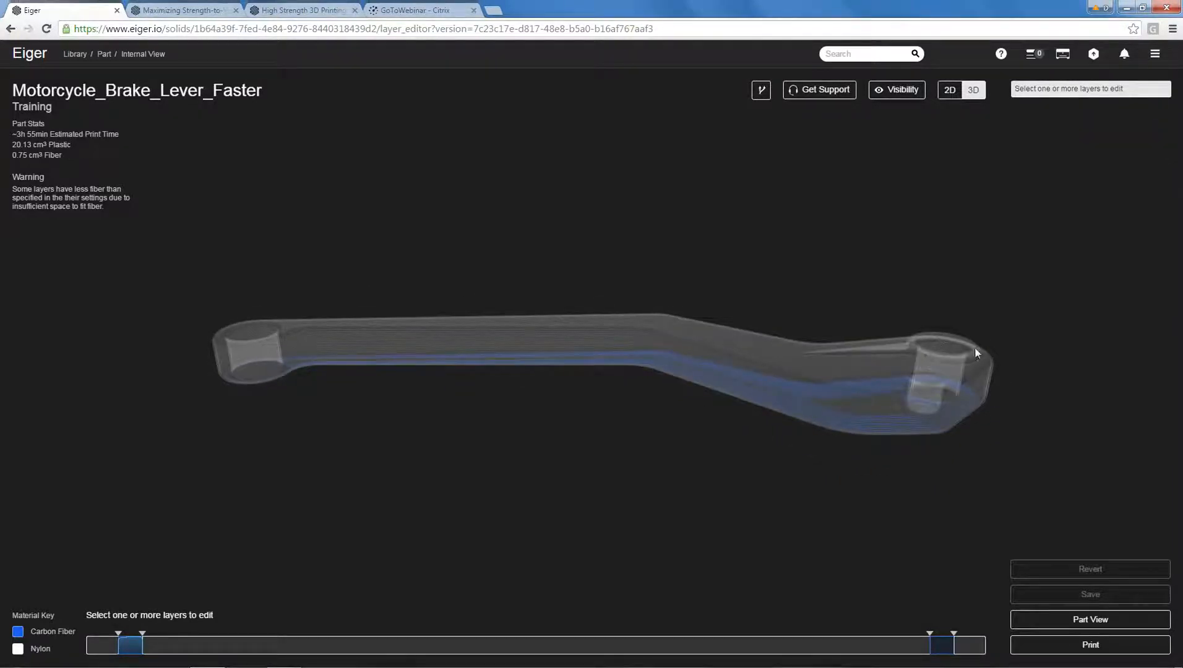
pyautogui.moveTo(1022, 355); pyautogui.dragTo(969, 384)
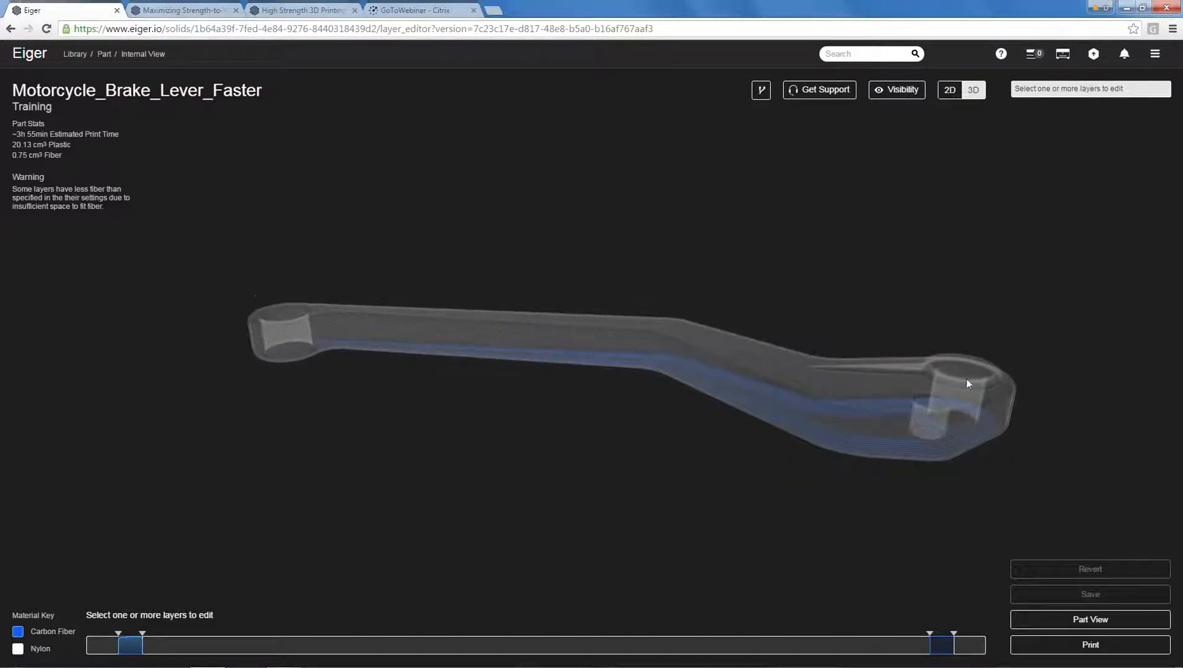
pyautogui.moveTo(1018, 351); pyautogui.dragTo(1000, 331)
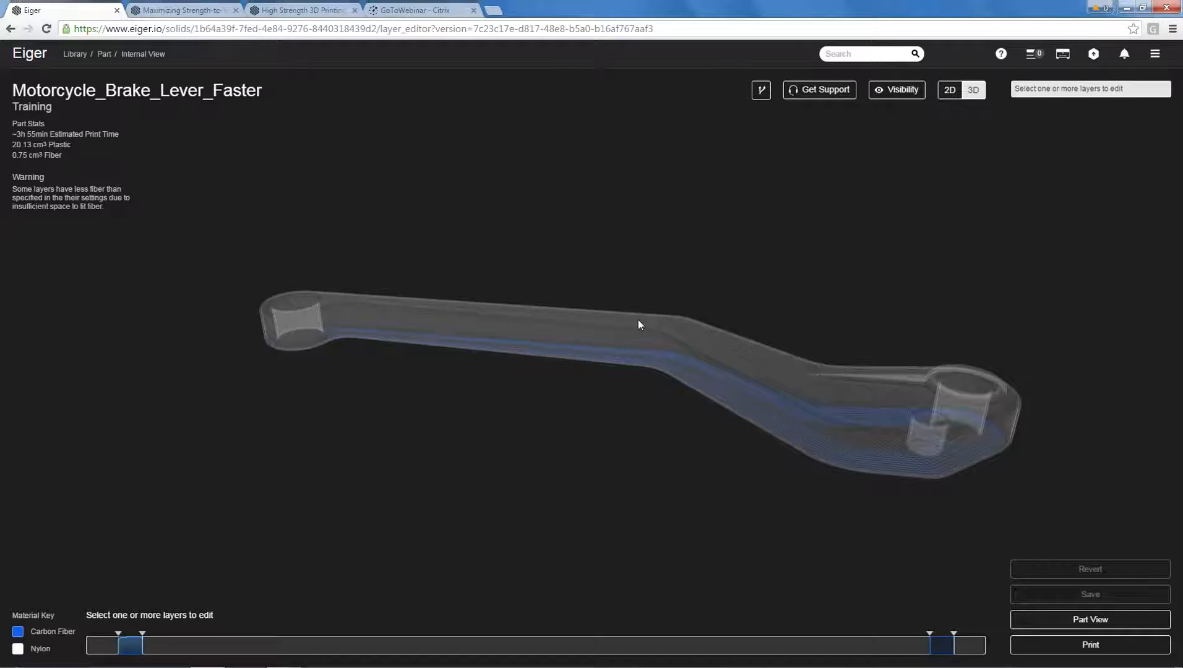
# Switch to the 2D view, go to layer 91 and make the Triangular Plastic Fill section visible.
pyautogui.click(950, 89)
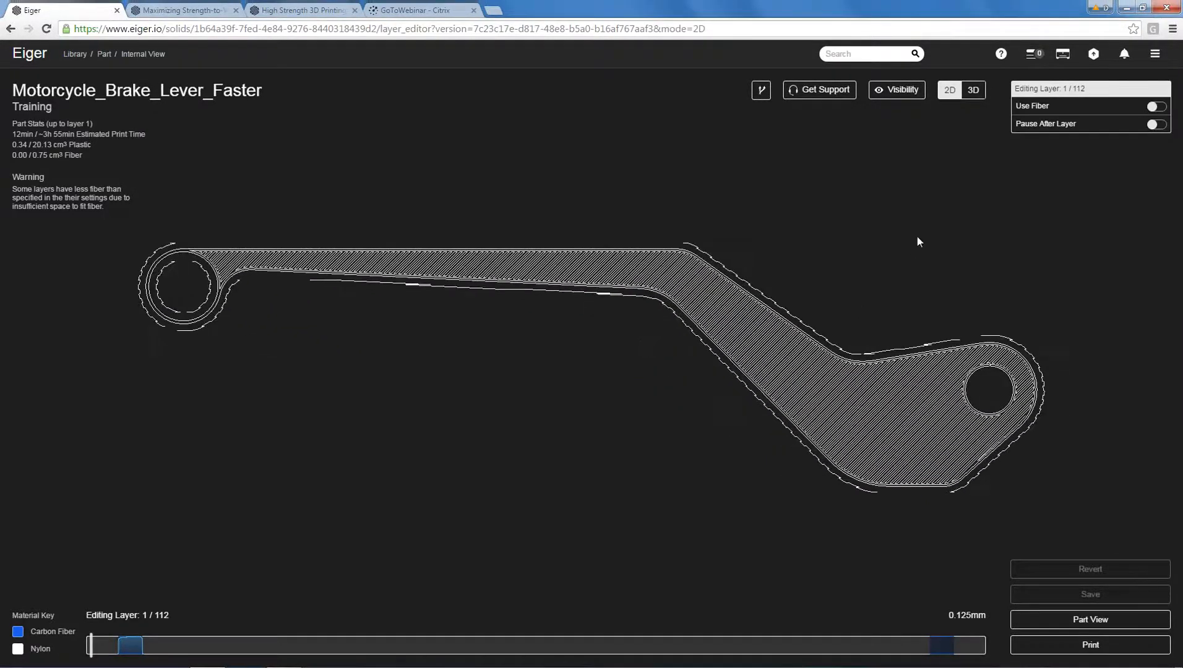
pyautogui.click(814, 645)
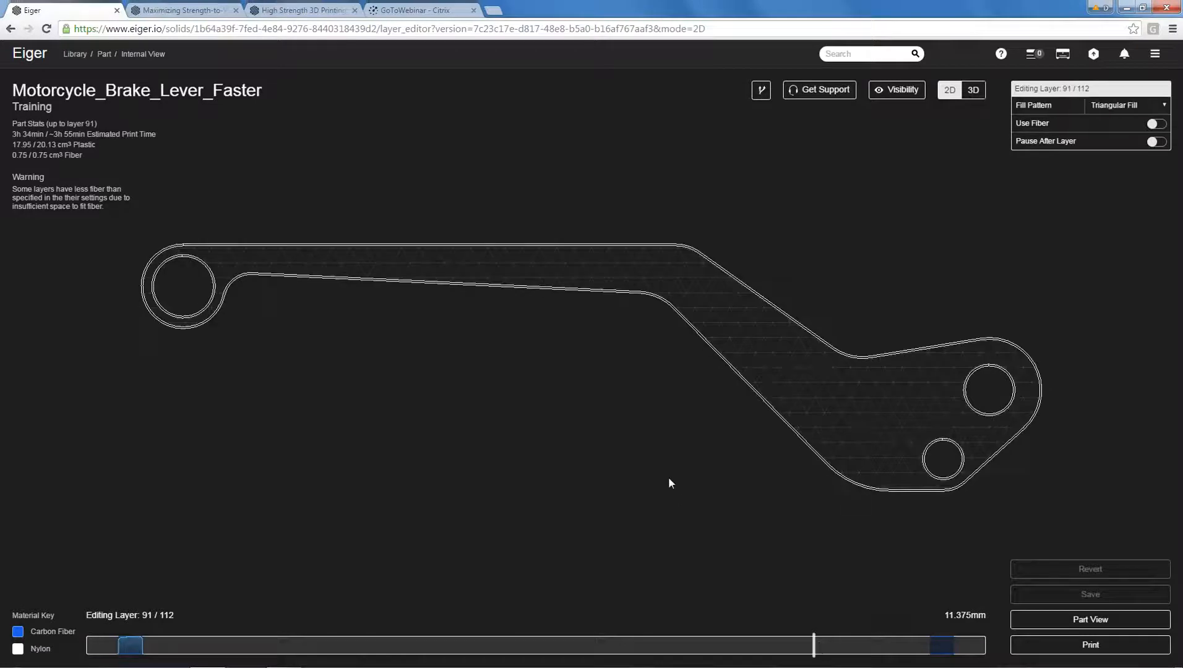
pyautogui.click(897, 90)
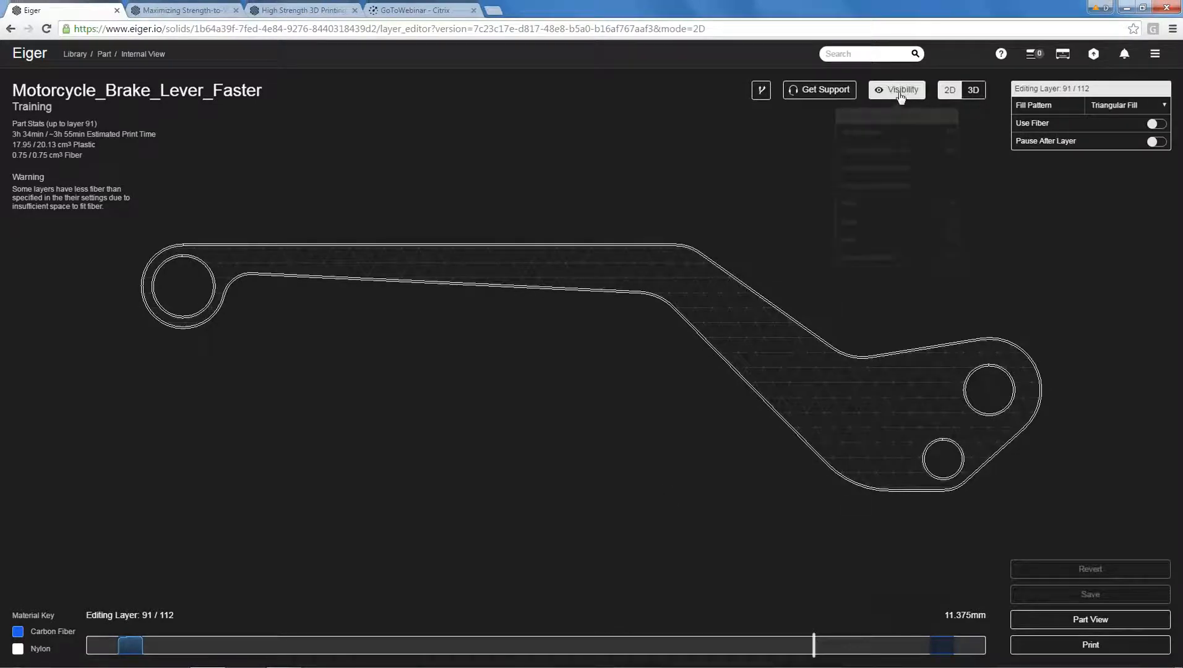
pyautogui.click(950, 171)
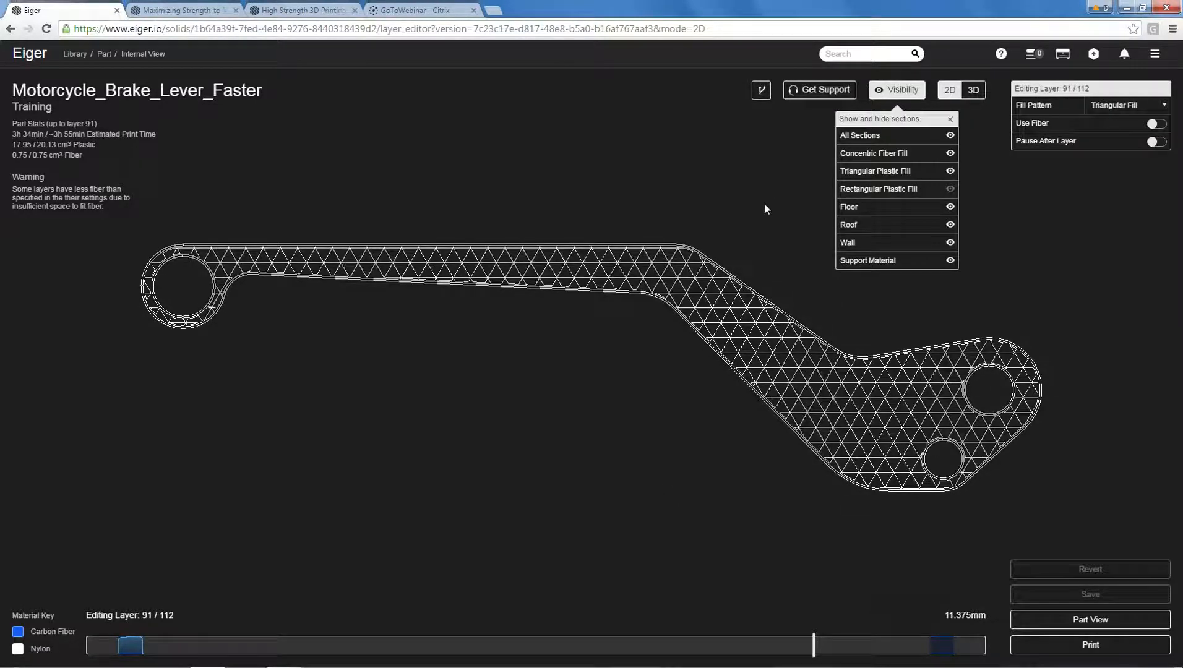
# Step through layers 91 to 97 and back to 93, examining where the solid roof layers begin.
pyautogui.click(950, 118)
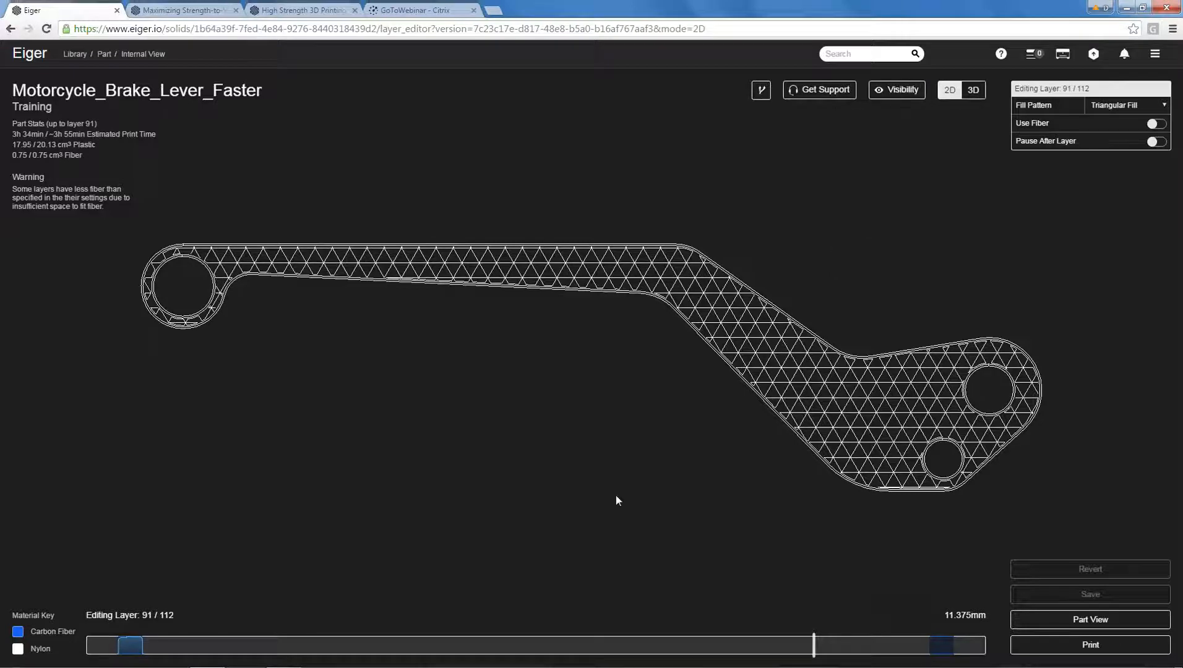
pyautogui.press('Up')
pyautogui.press('Up')
pyautogui.press('Up')
pyautogui.press('Up')
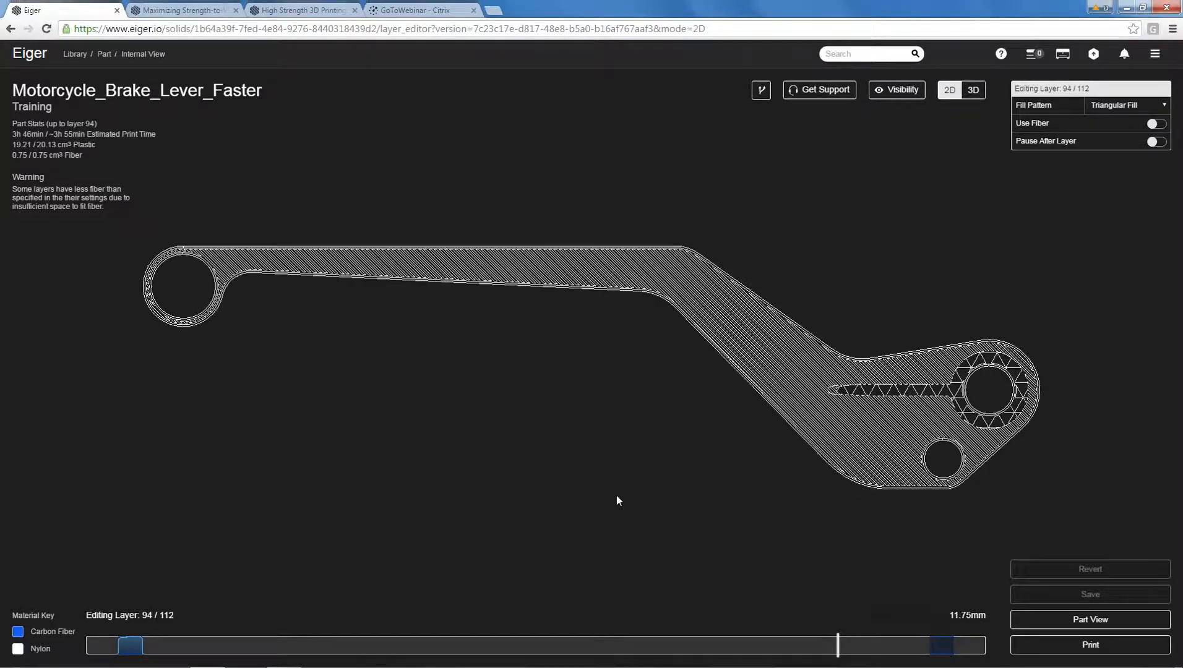
pyautogui.press('Up')
pyautogui.press('Up')
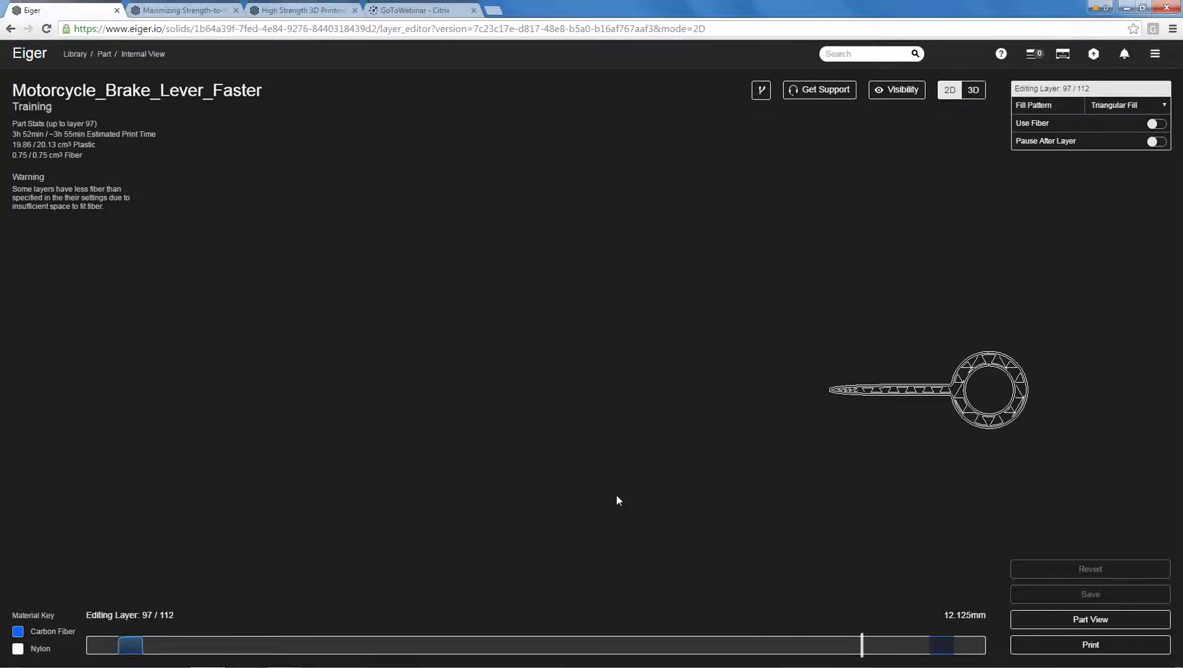
pyautogui.press('Down')
pyautogui.press('Down')
pyautogui.press('Down')
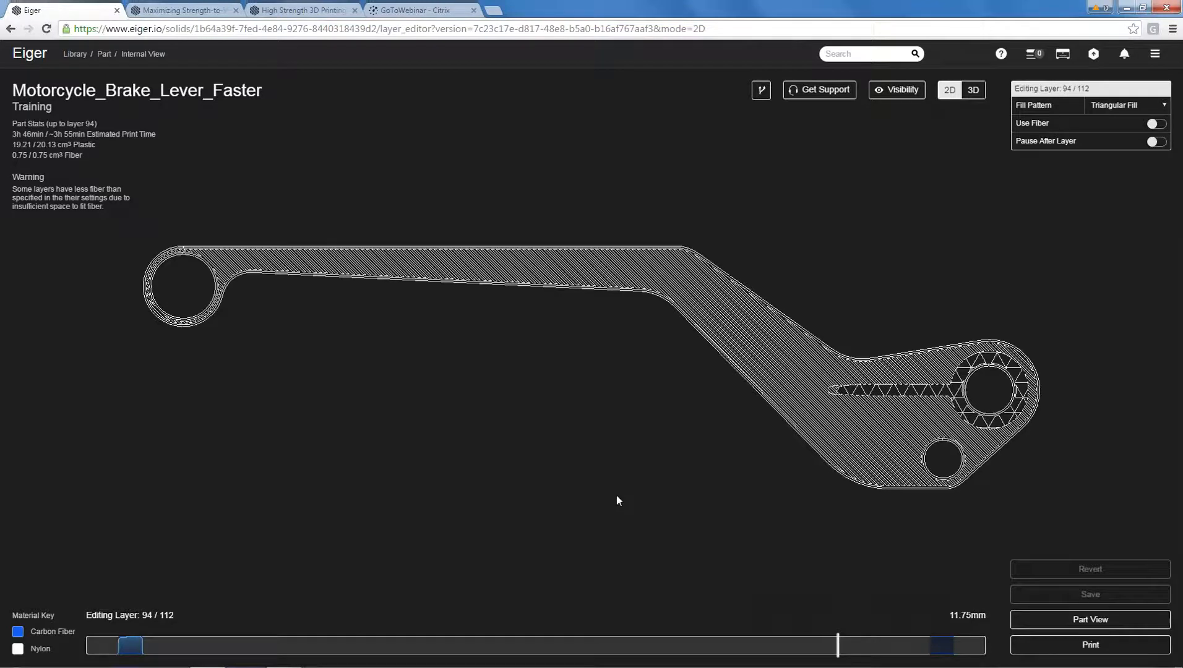
pyautogui.press('Down')
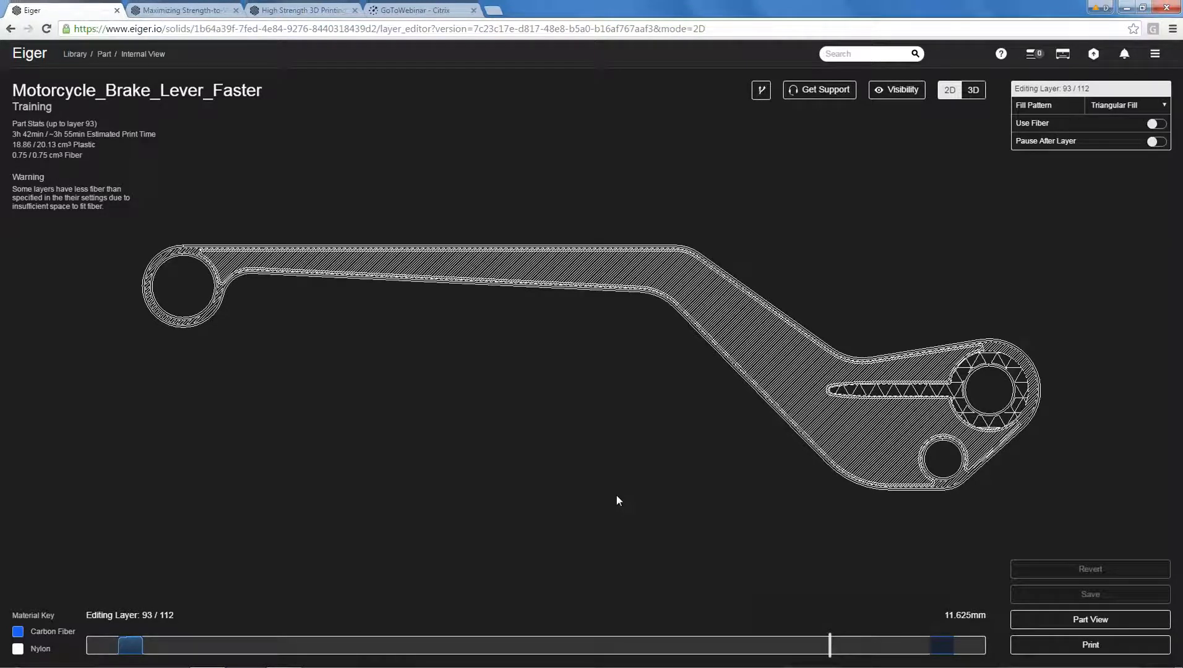
# Go to layer 90 and enable concentric fiber with 10 rings on layers 90, 91 and 92.
pyautogui.press('Down')
pyautogui.press('Down')
pyautogui.press('Down')
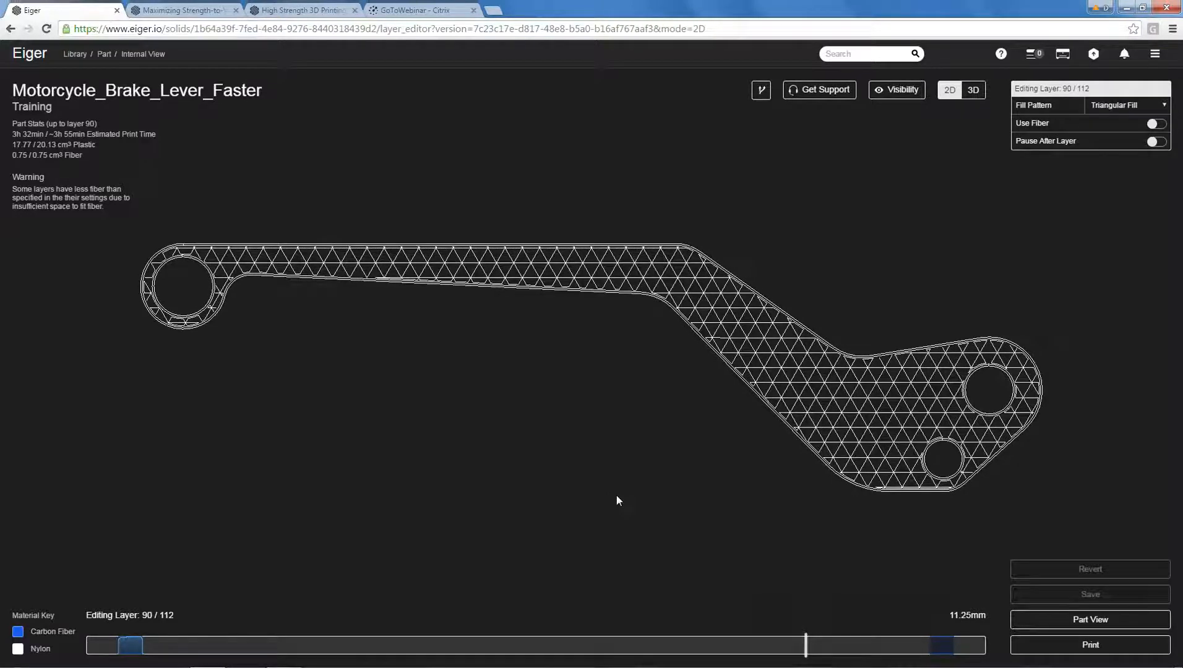
pyautogui.click(1157, 124)
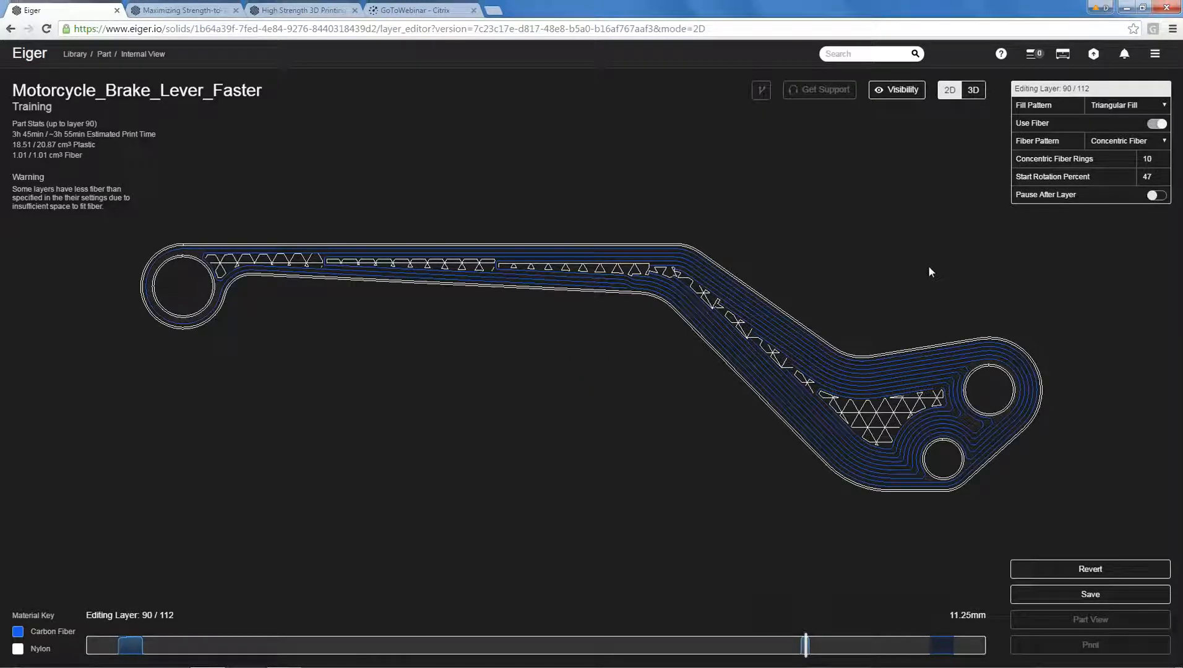
pyautogui.press('Up')
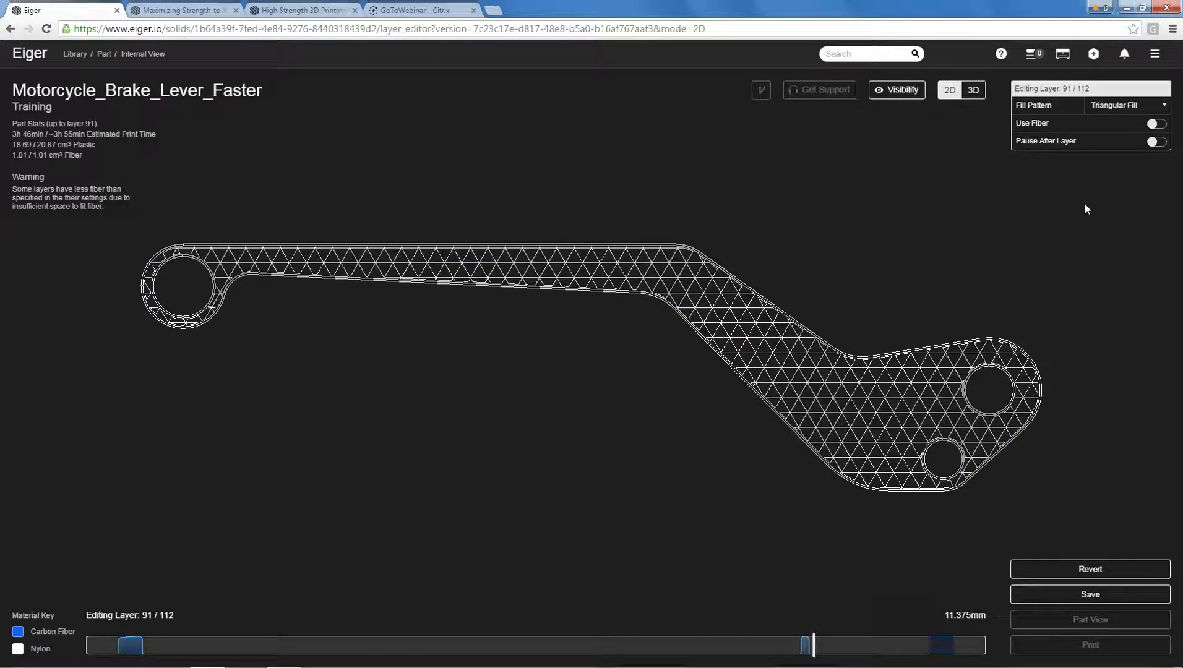
pyautogui.hotkey('ctrl', 'v')
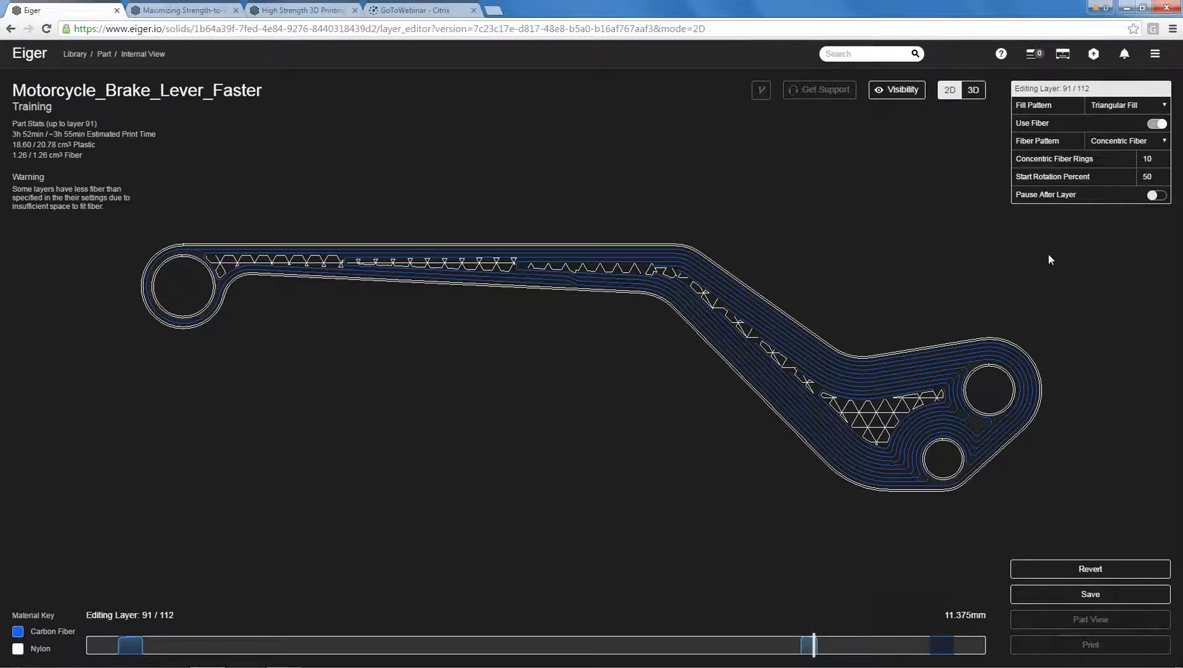
pyautogui.press('Up')
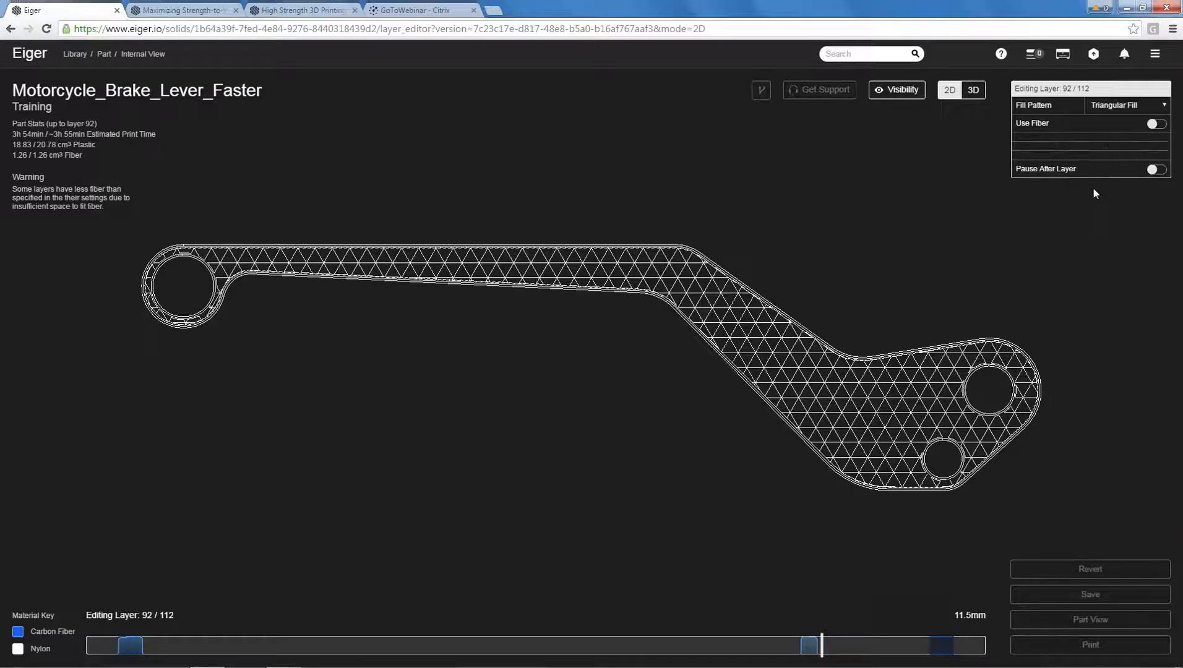
pyautogui.moveTo(882, 279)
pyautogui.mouseDown()
pyautogui.moveTo(884, 256)
pyautogui.moveTo(878, 266)
pyautogui.mouseUp()
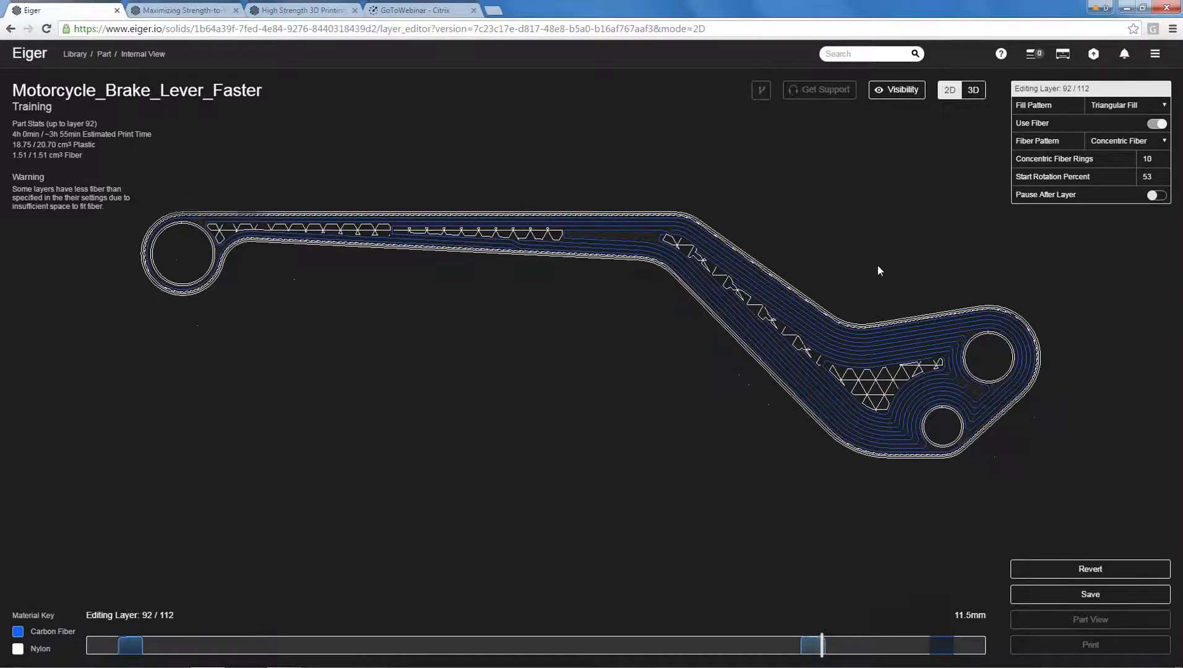
# Switch to the 3D view, hide the Triangular Plastic Fill section, and examine the fiber bands from several angles.
pyautogui.click(973, 90)
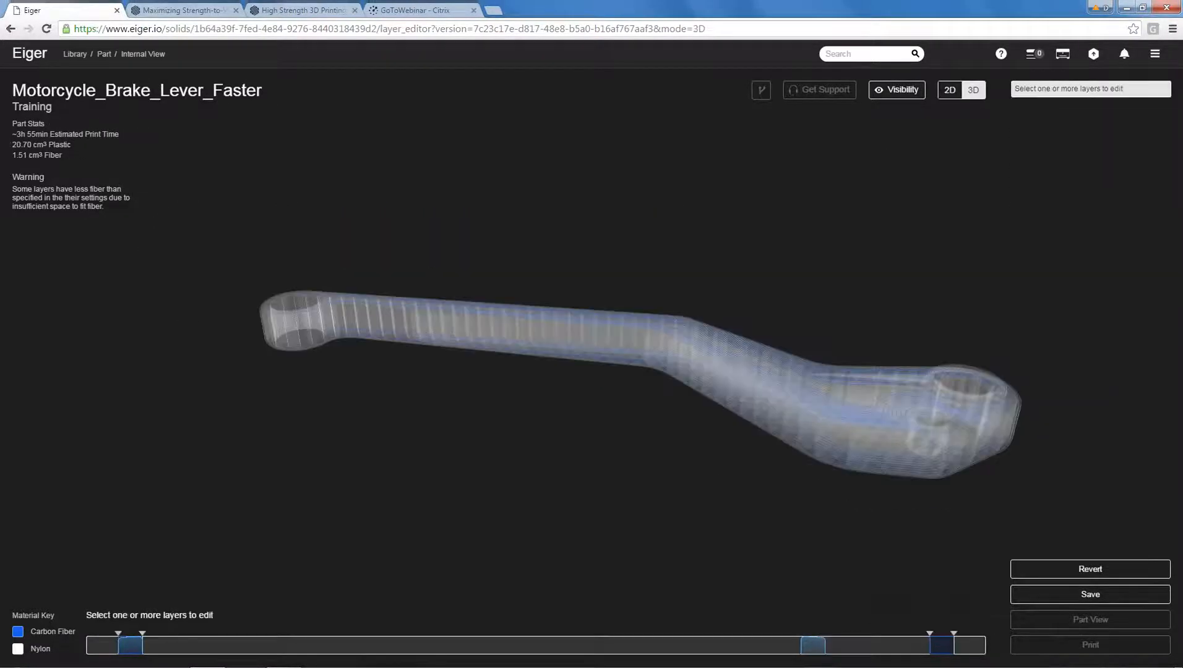
pyautogui.click(907, 93)
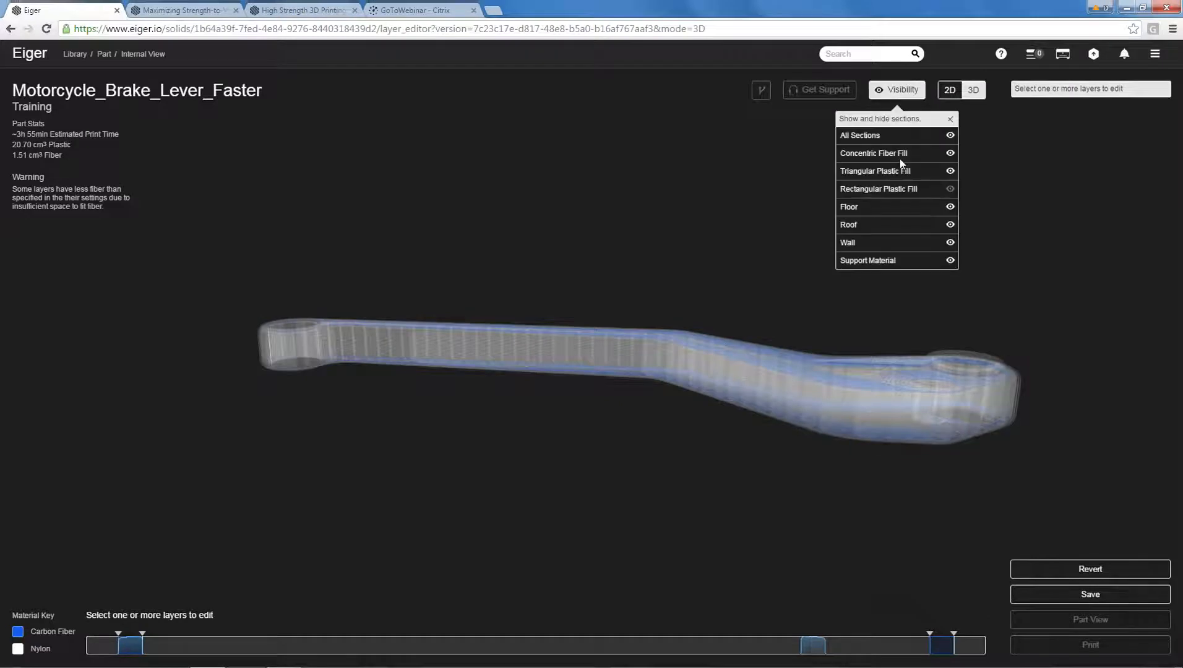
pyautogui.click(951, 171)
pyautogui.moveTo(739, 220); pyautogui.dragTo(581, 286)
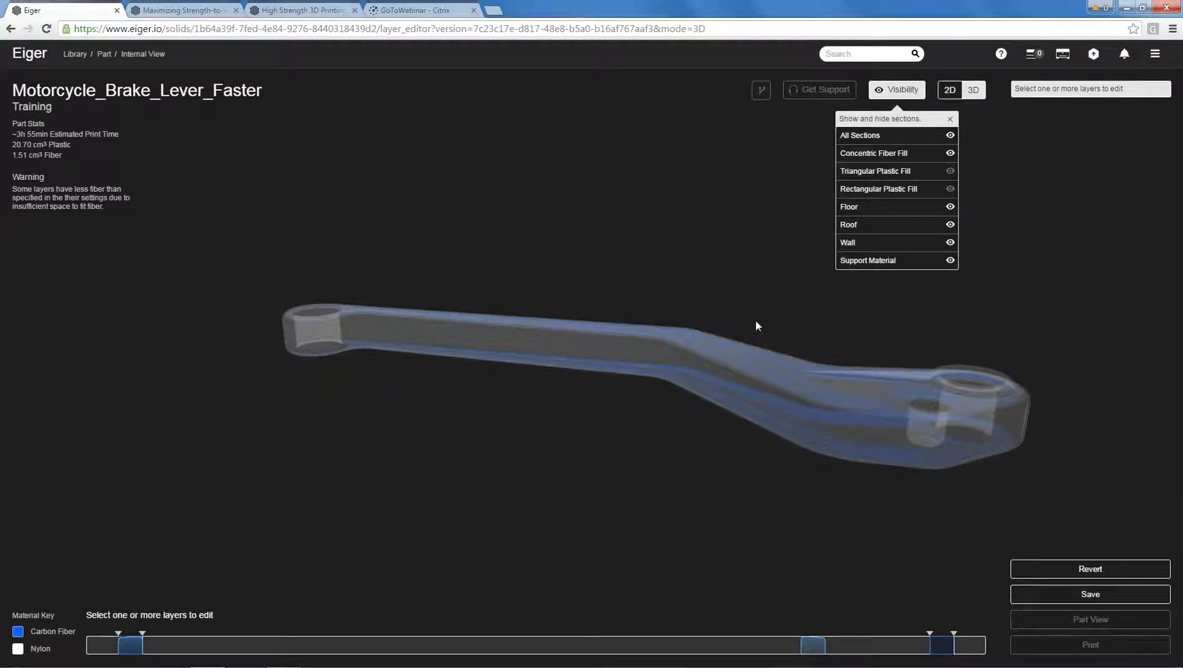
pyautogui.moveTo(706, 242); pyautogui.dragTo(665, 362)
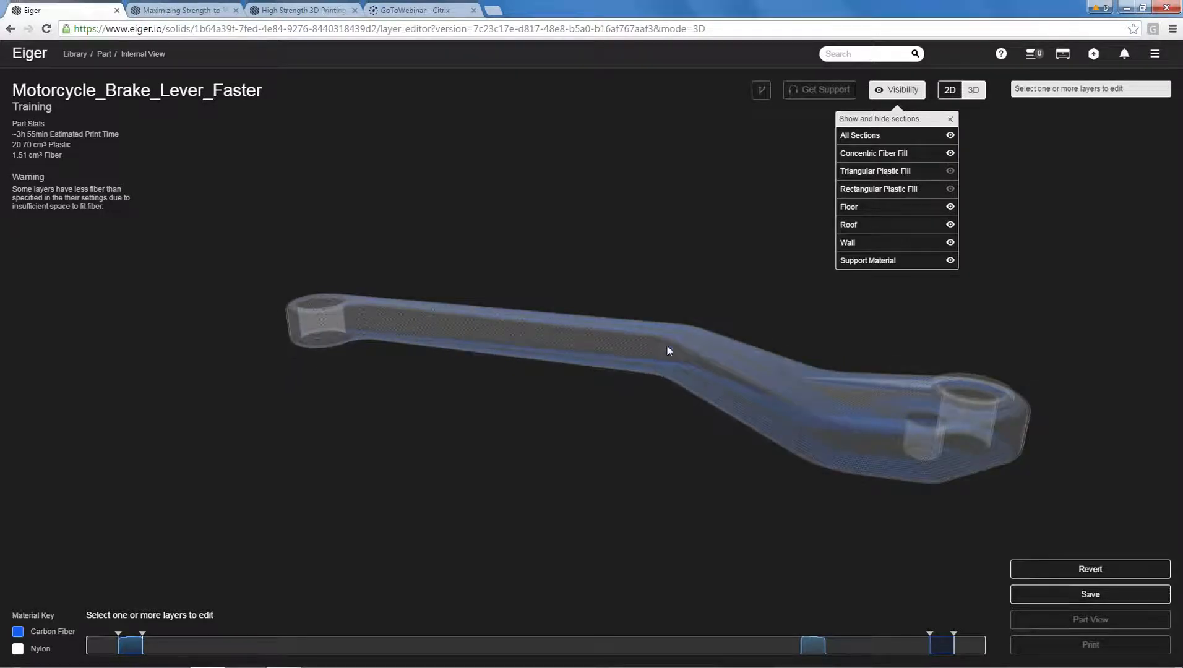
pyautogui.moveTo(802, 341); pyautogui.dragTo(775, 368)
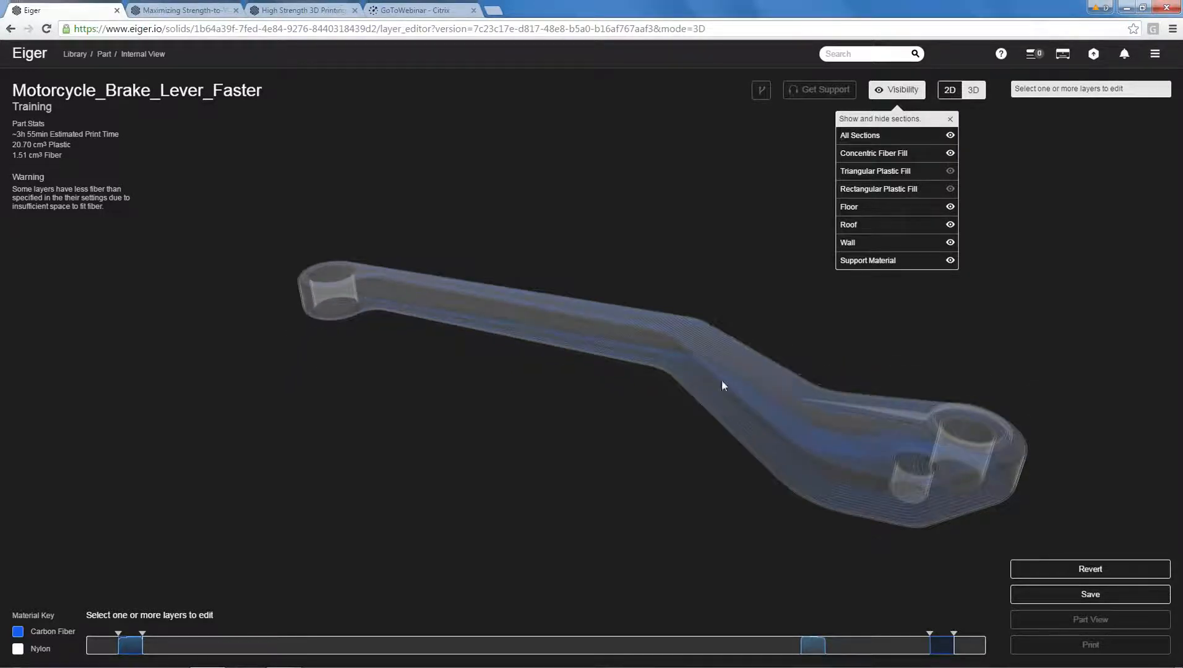
pyautogui.moveTo(784, 287); pyautogui.dragTo(776, 277)
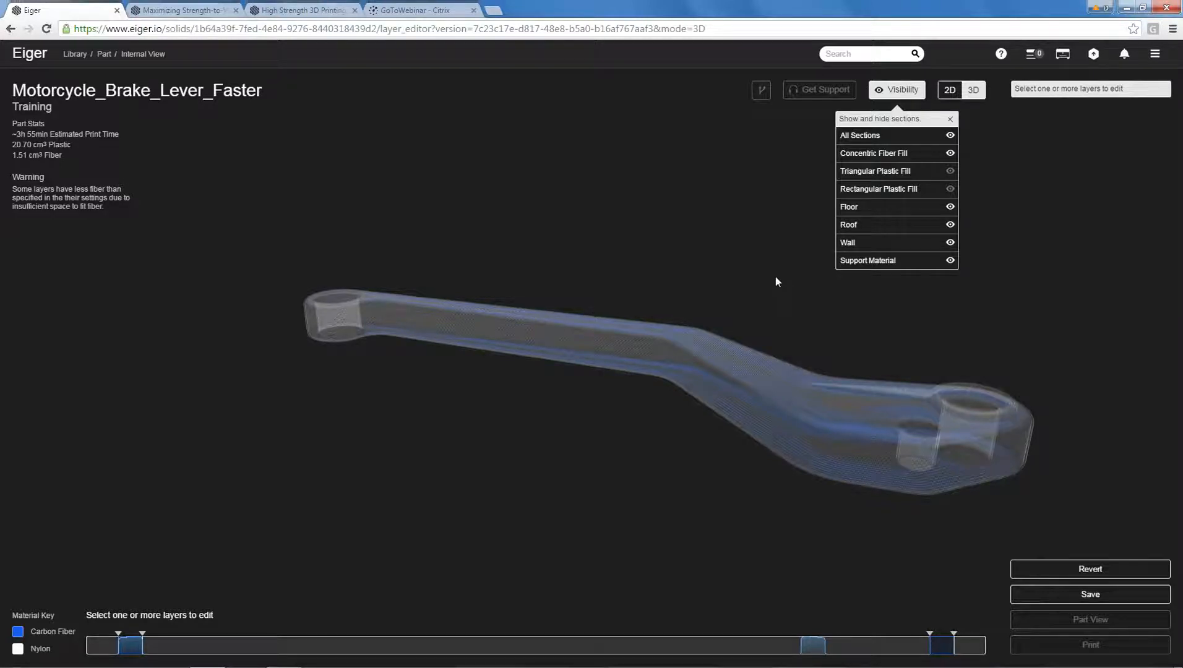
pyautogui.click(950, 119)
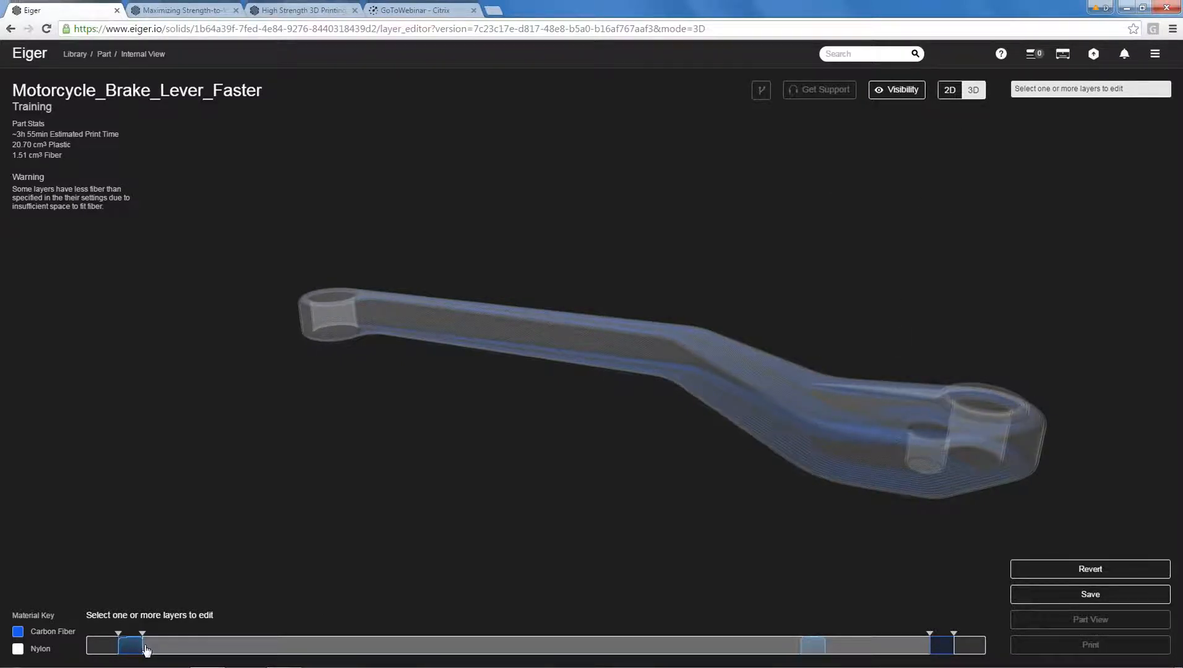
# Select layers 8 to 89, enable fiber with 3 concentric rings, and apply the changes.
pyautogui.moveTo(144, 648); pyautogui.dragTo(802, 655)
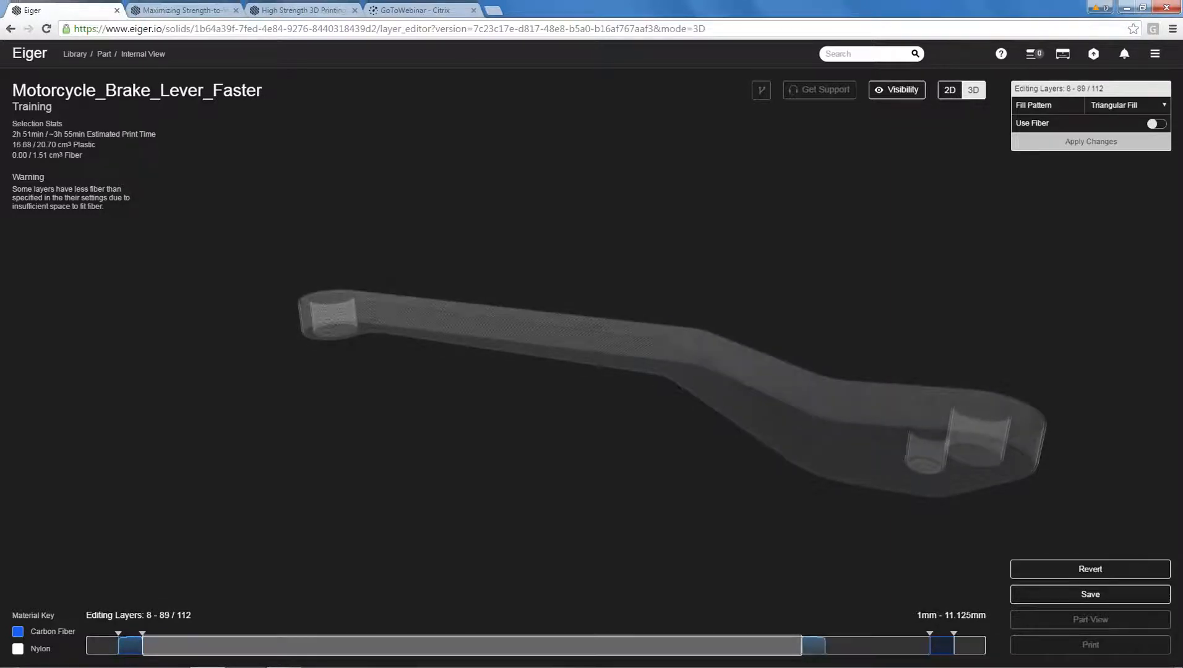
pyautogui.click(1156, 123)
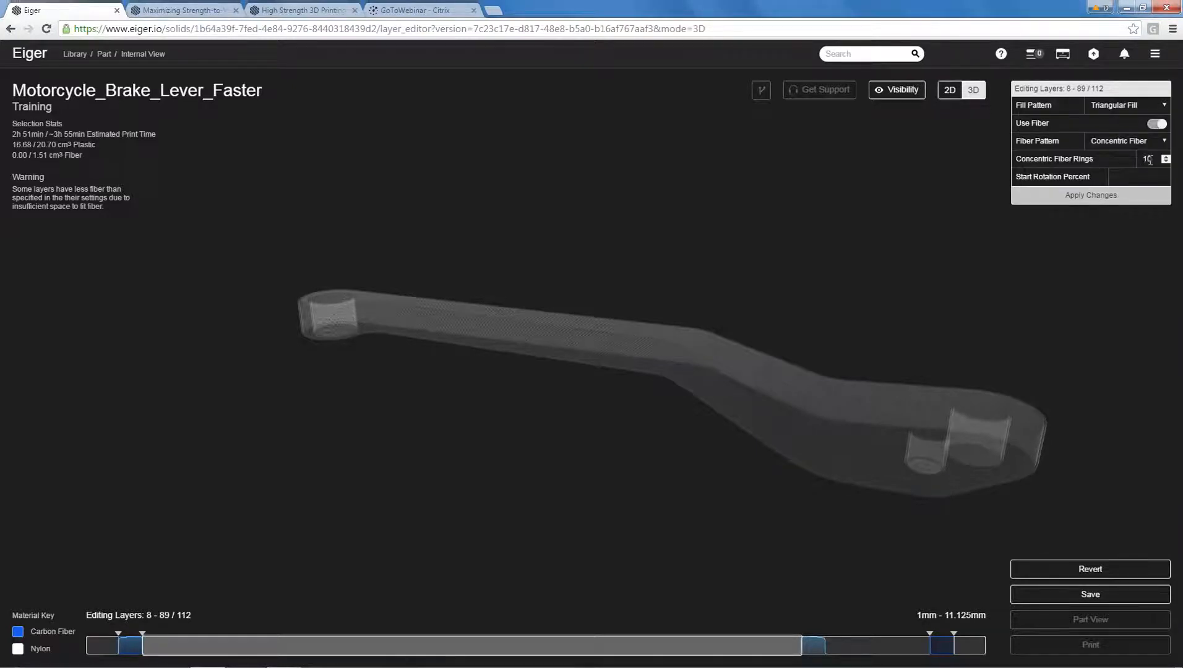
pyautogui.moveTo(1153, 160); pyautogui.dragTo(965, 205)
pyautogui.write('3')
pyautogui.press('Tab')
pyautogui.click(1071, 193)
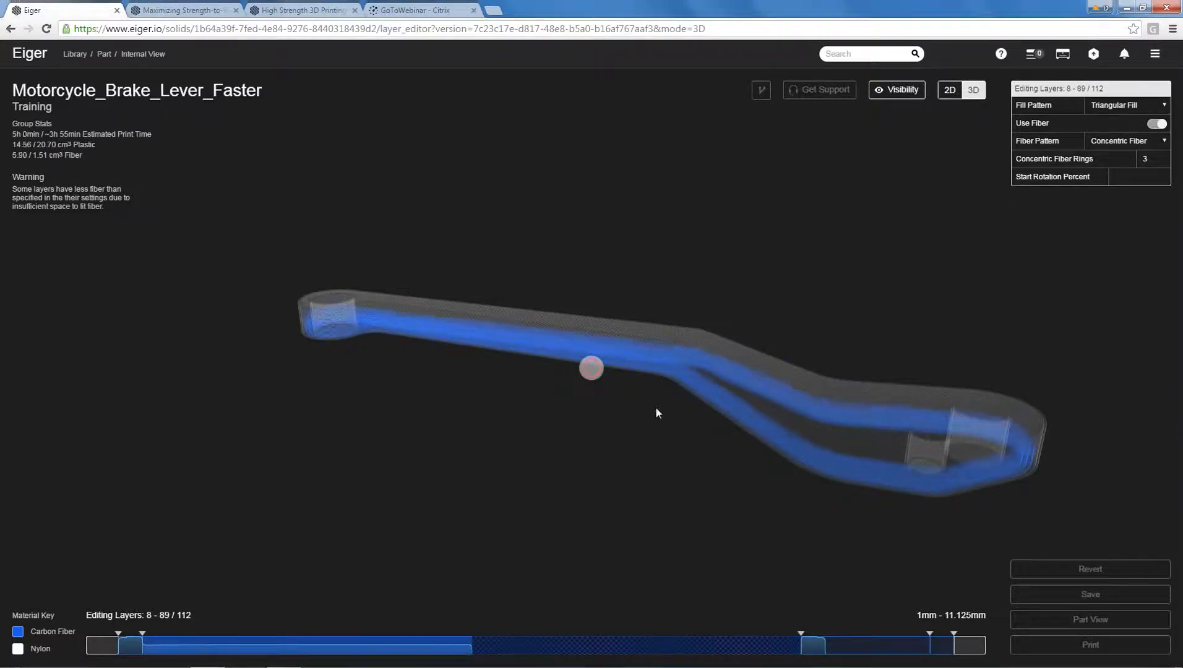
pyautogui.click(535, 497)
# Examine the lever's fiber layout from several angles in 3D and the fiber rings on layer 13 in the 2D view.
pyautogui.moveTo(705, 296); pyautogui.dragTo(786, 348)
pyautogui.moveTo(728, 271); pyautogui.dragTo(708, 254)
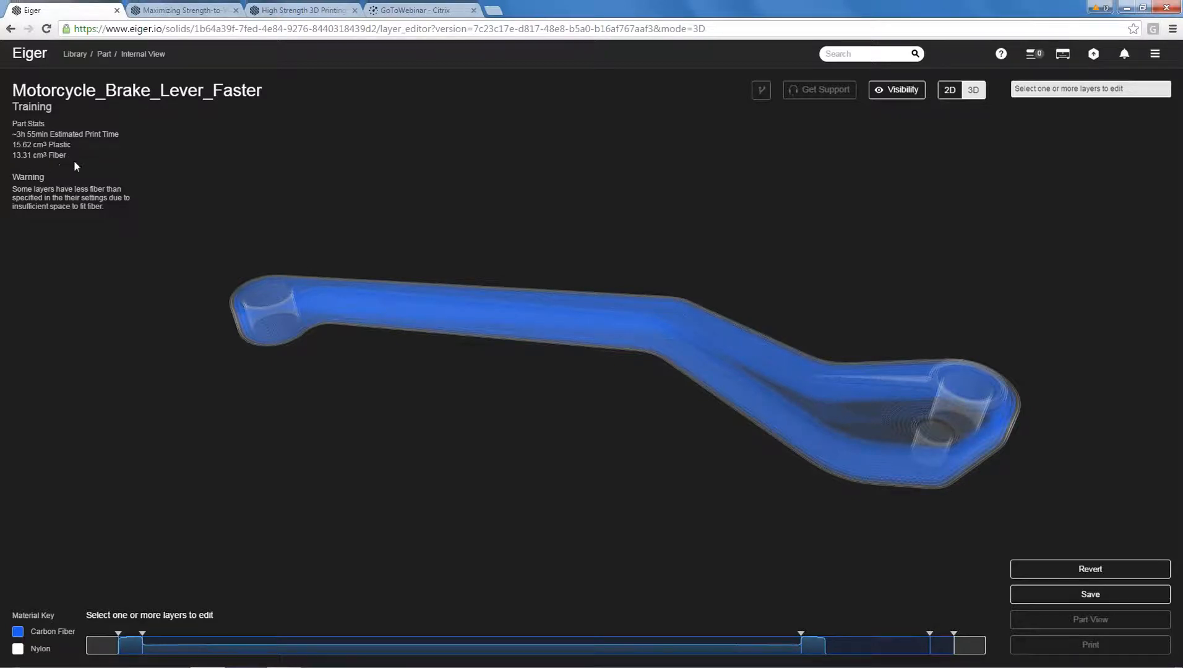
pyautogui.moveTo(592, 402); pyautogui.dragTo(730, 499)
pyautogui.moveTo(619, 375); pyautogui.dragTo(638, 346)
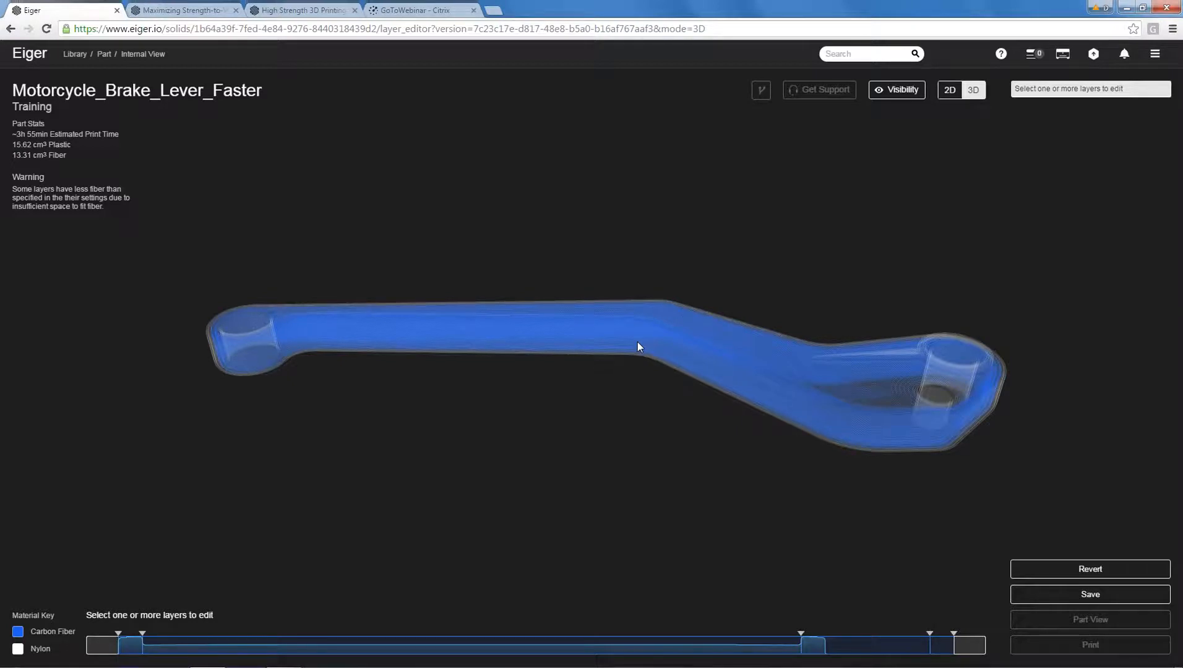
pyautogui.moveTo(629, 298); pyautogui.dragTo(675, 323)
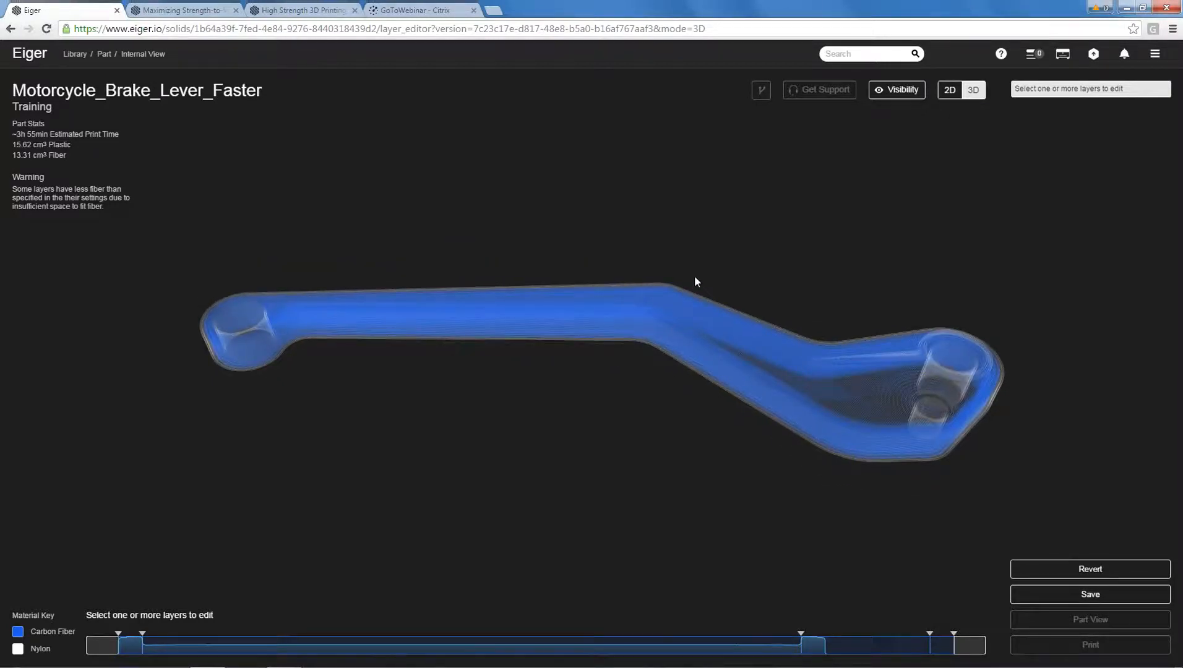
pyautogui.click(949, 90)
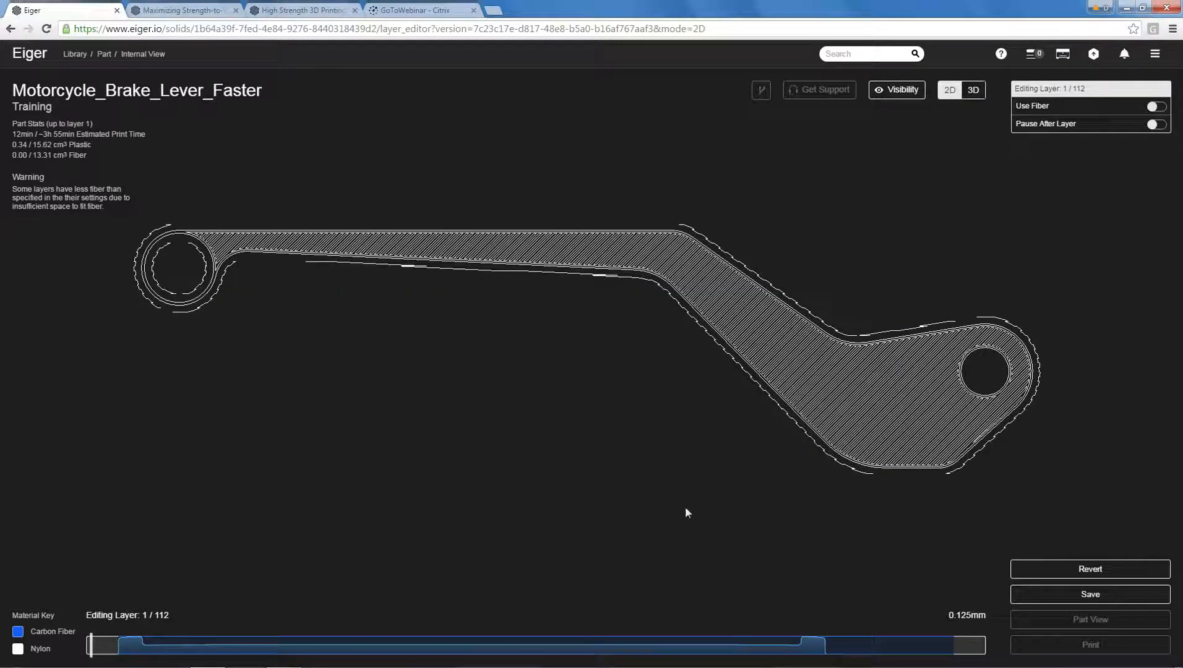
pyautogui.moveTo(92, 646); pyautogui.dragTo(187, 646)
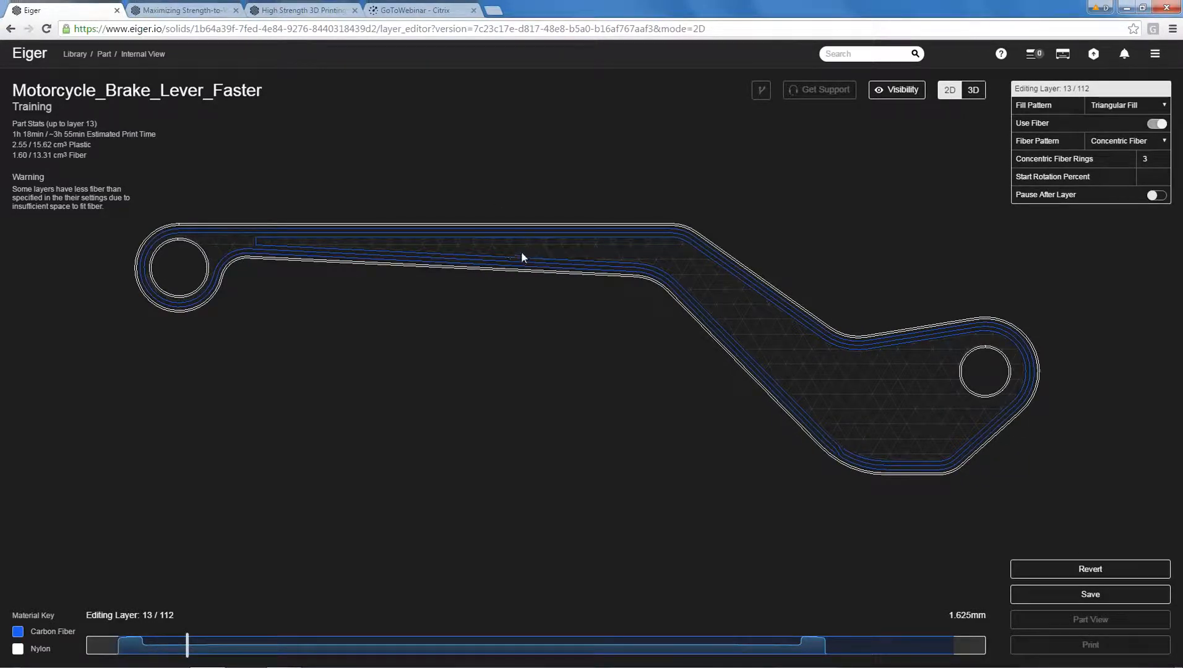
pyautogui.scroll(5, 513, 254)
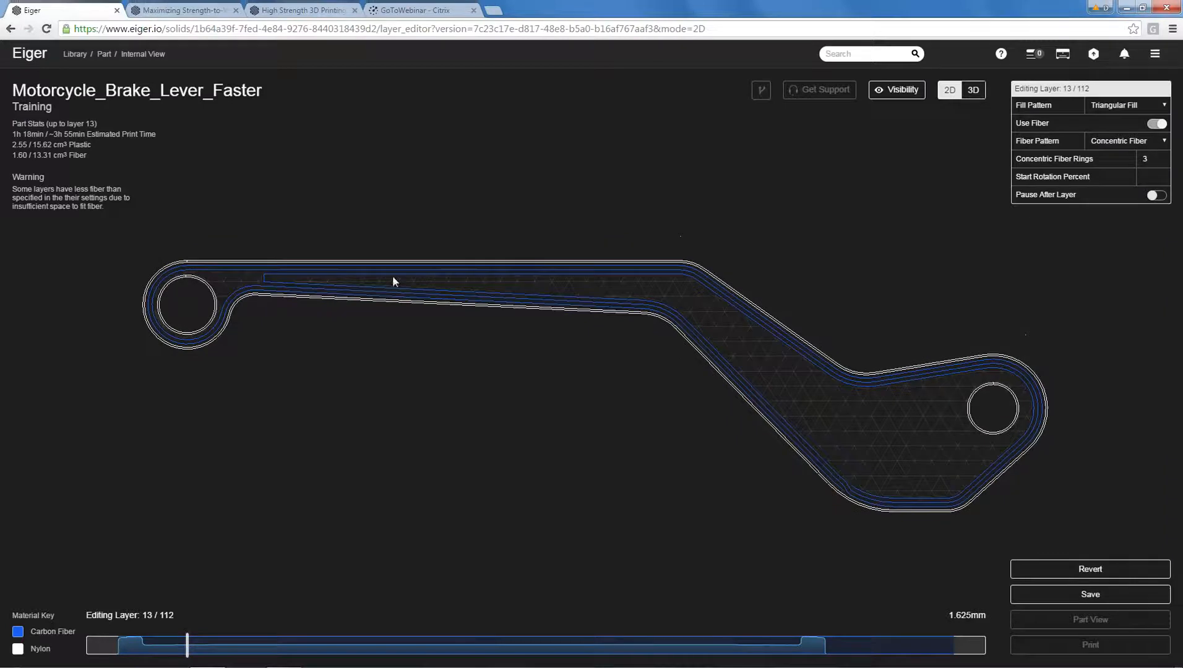
pyautogui.scroll(-2, 374, 277)
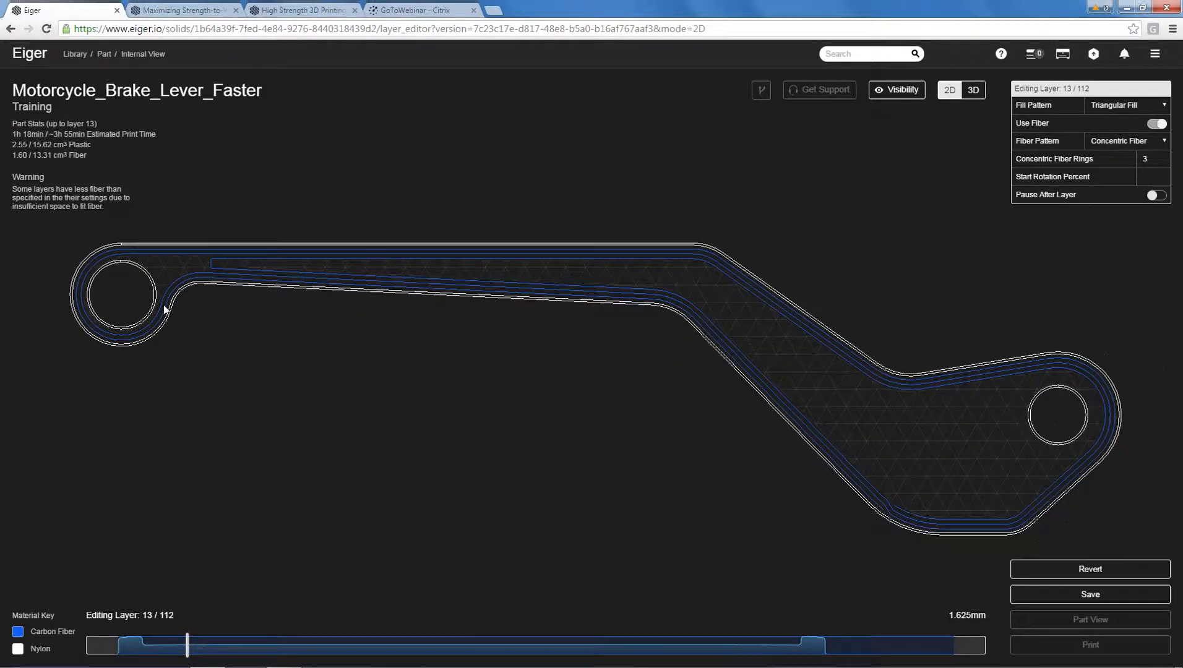
pyautogui.scroll(1, 155, 239)
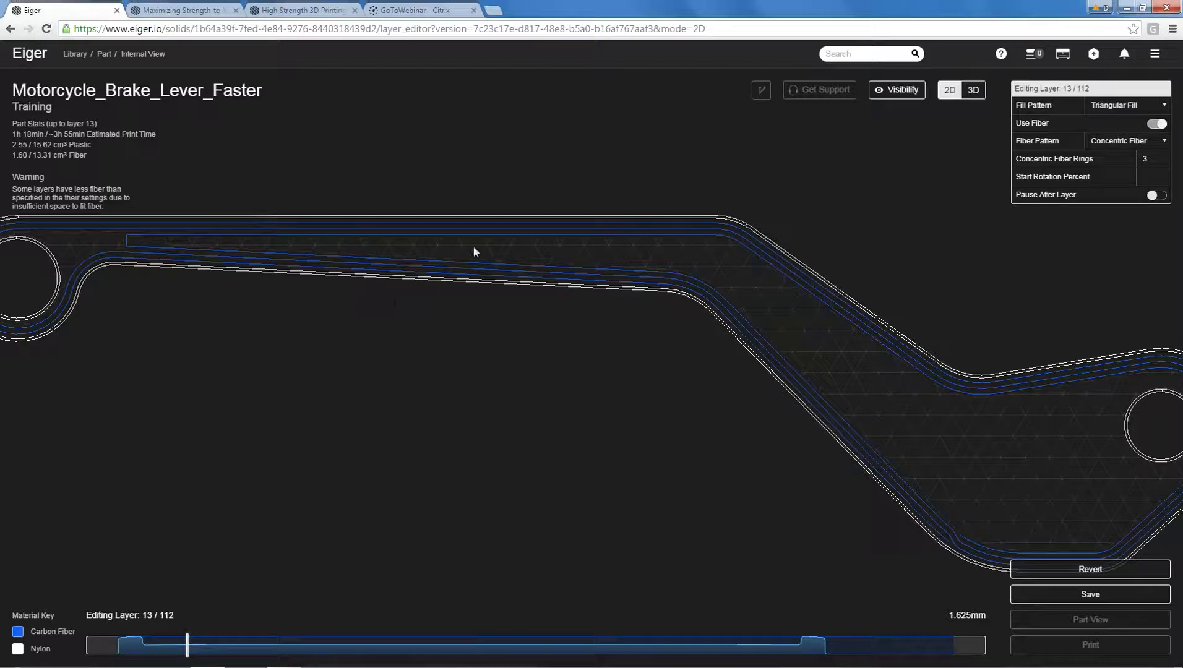
pyautogui.scroll(-3, 662, 213)
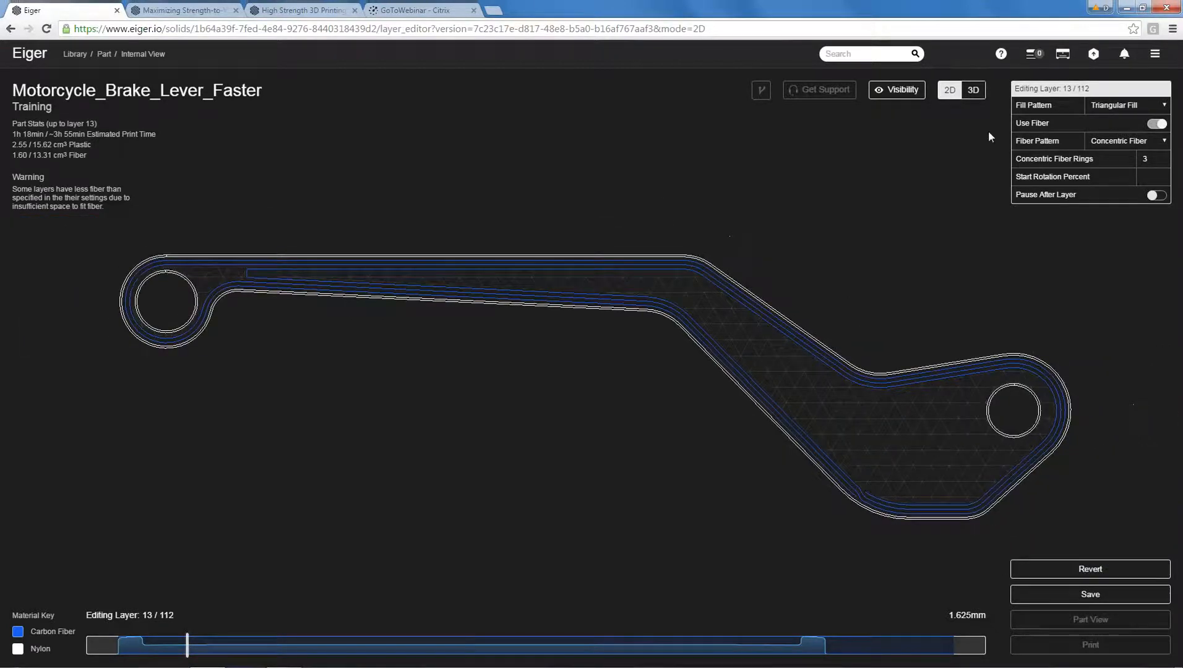
# Return to the 3D view, hide all sections, and show only the Wall and Concentric Fiber Fill.
pyautogui.click(972, 92)
pyautogui.click(897, 90)
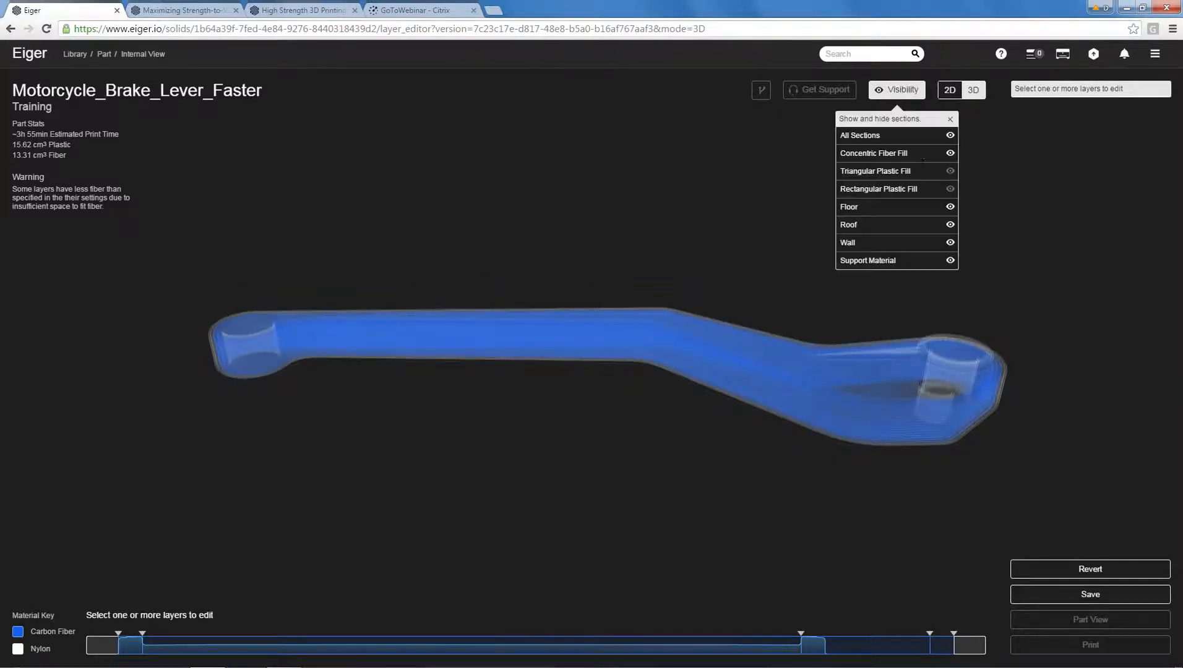
pyautogui.click(950, 135)
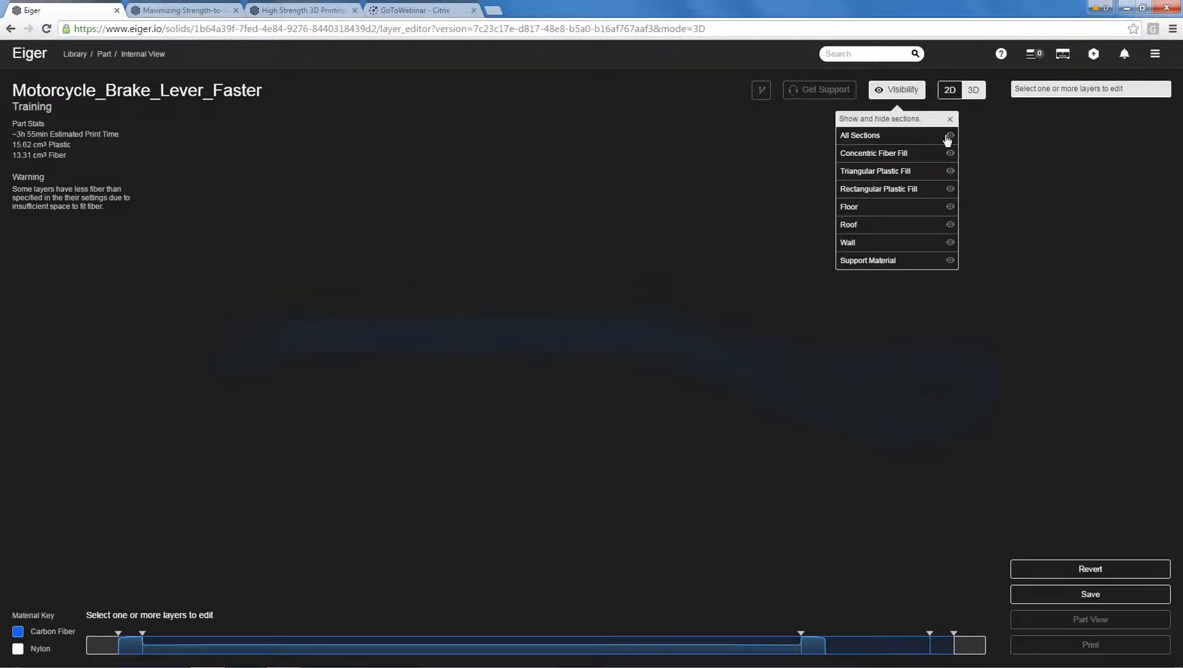
pyautogui.click(950, 154)
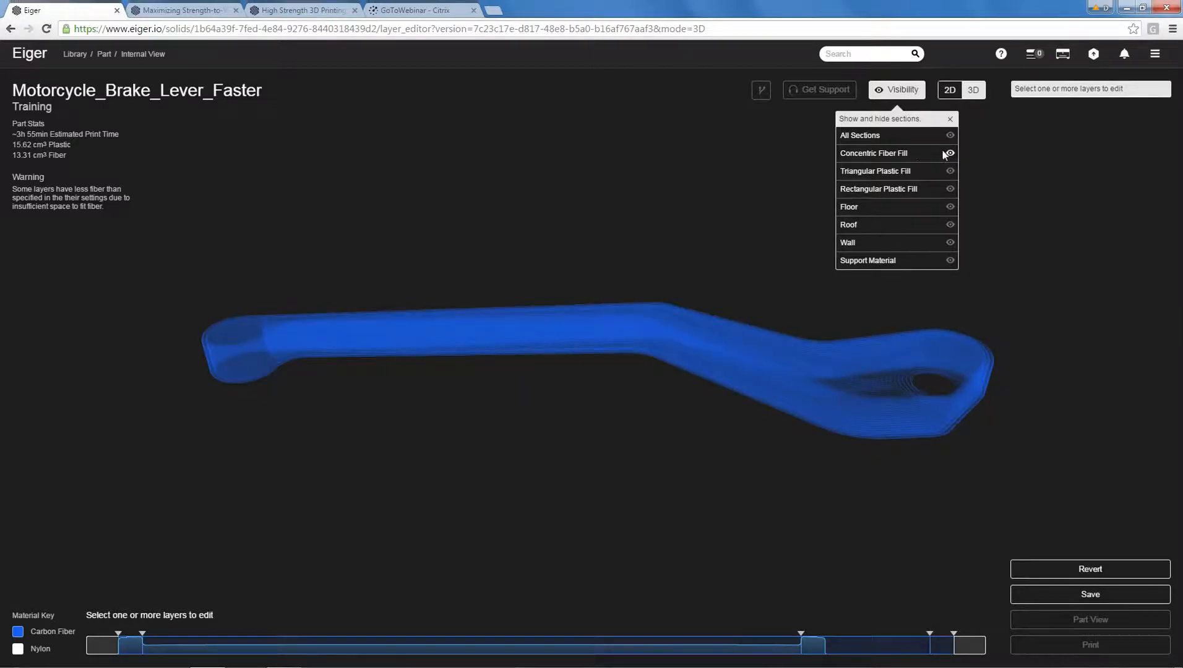
pyautogui.click(949, 153)
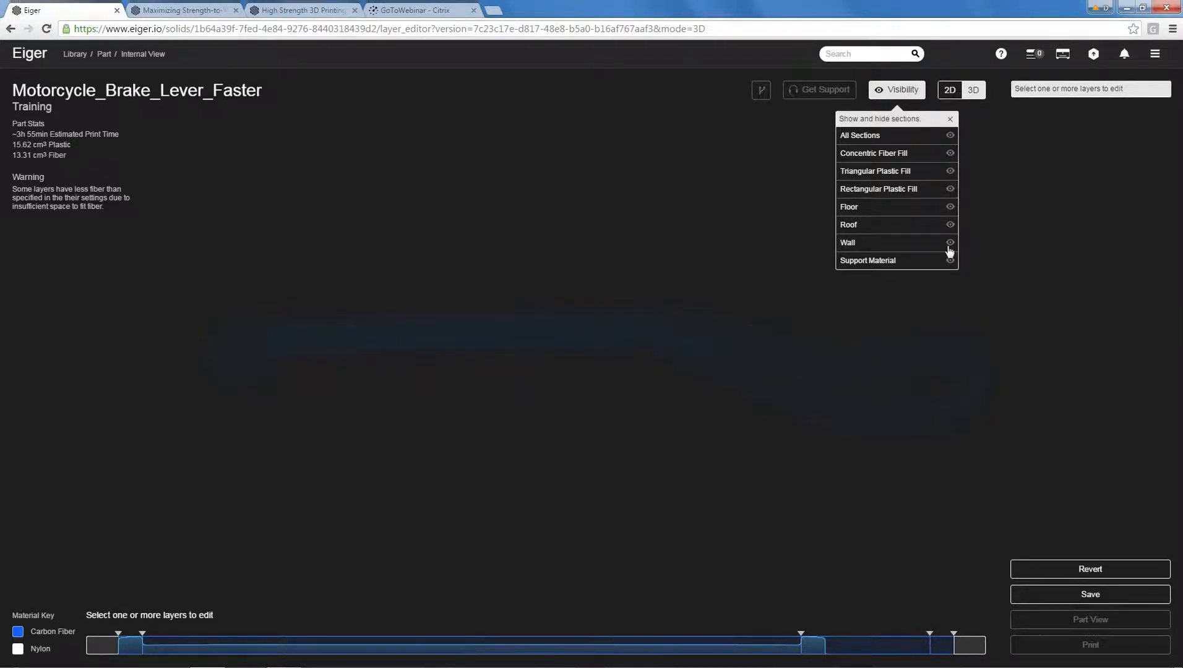
pyautogui.click(950, 243)
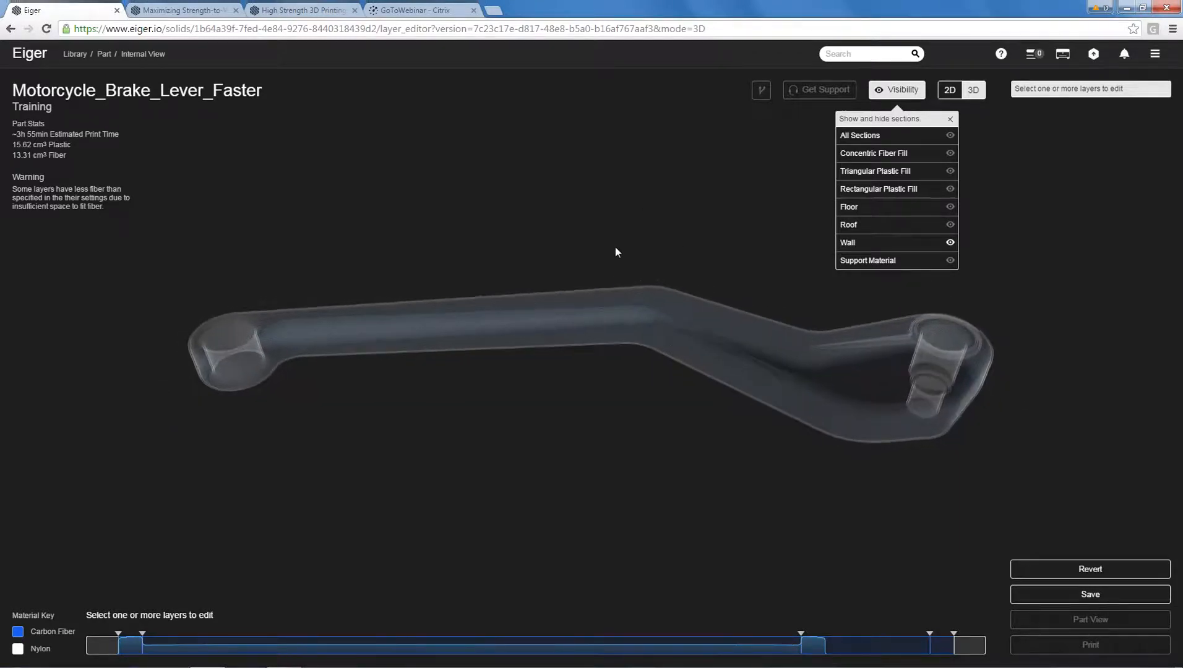
pyautogui.click(950, 155)
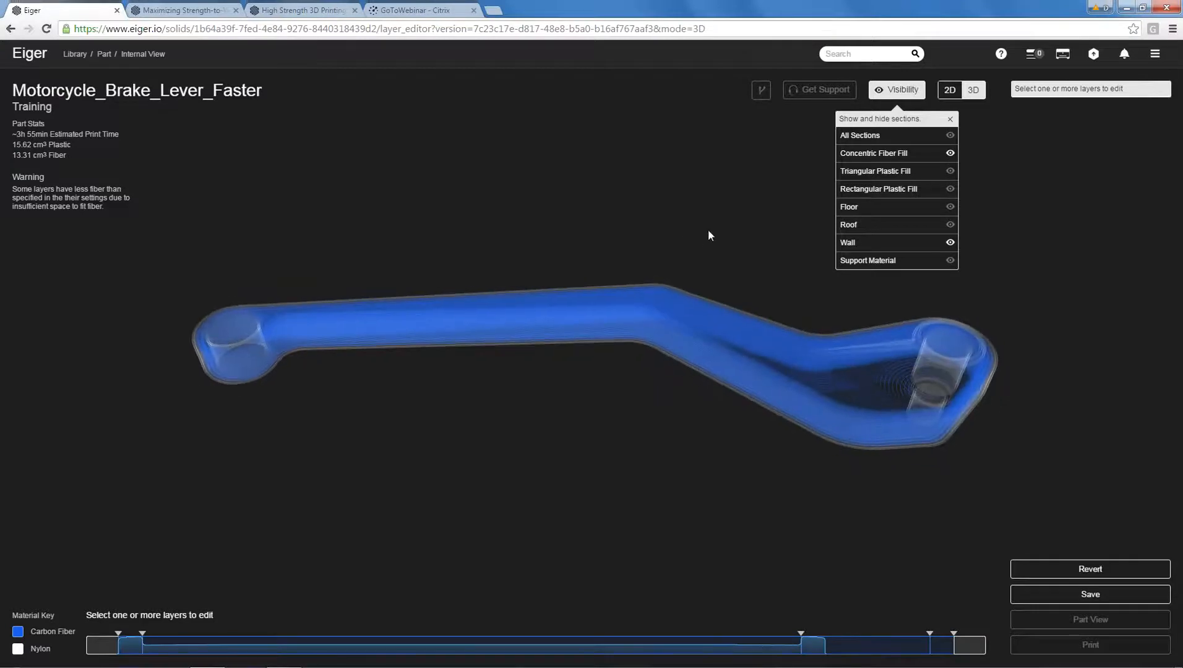
pyautogui.moveTo(709, 231); pyautogui.dragTo(725, 236)
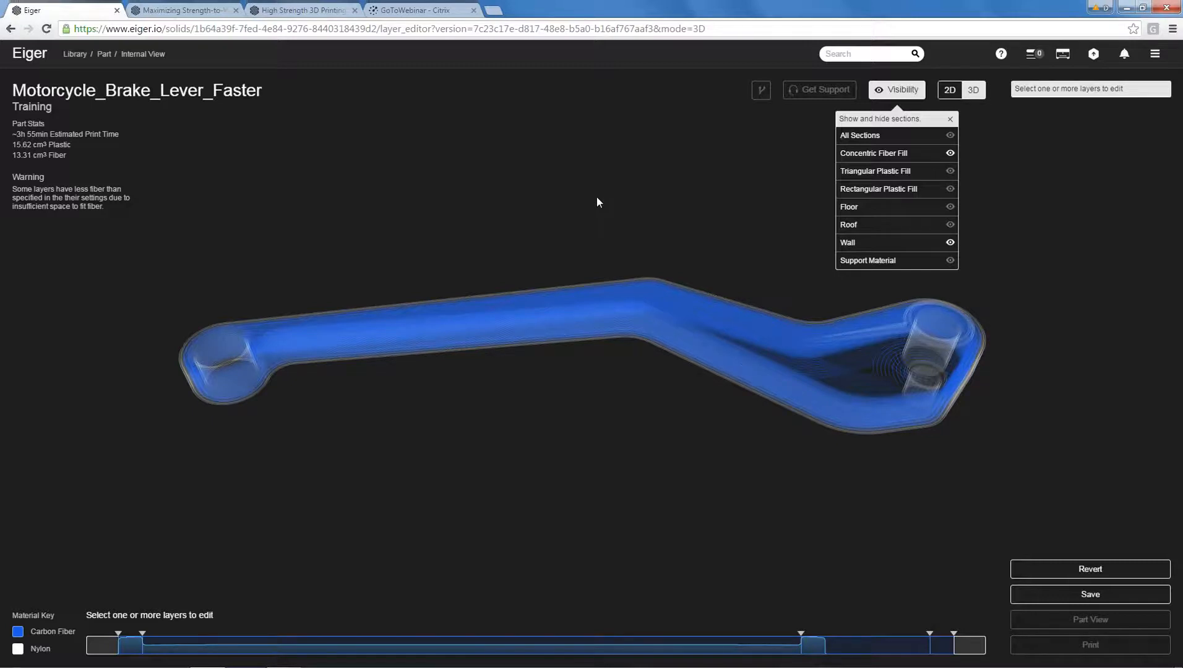
# Save the brake lever's layer edits and return to the part library.
pyautogui.click(1064, 593)
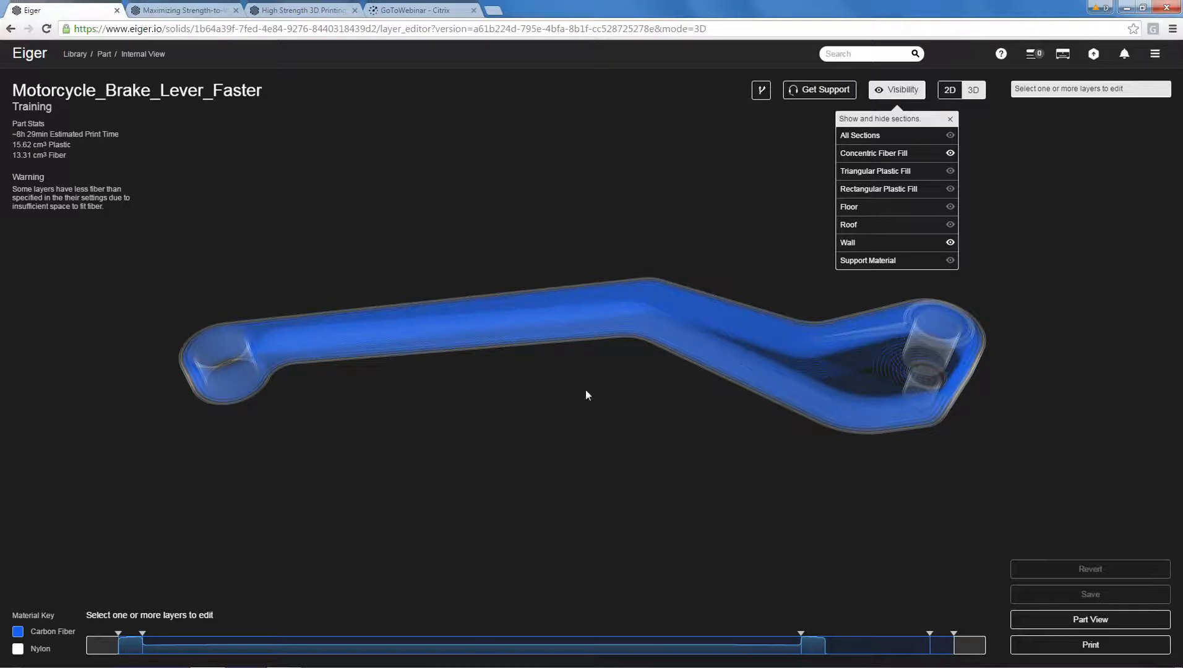
pyautogui.click(74, 55)
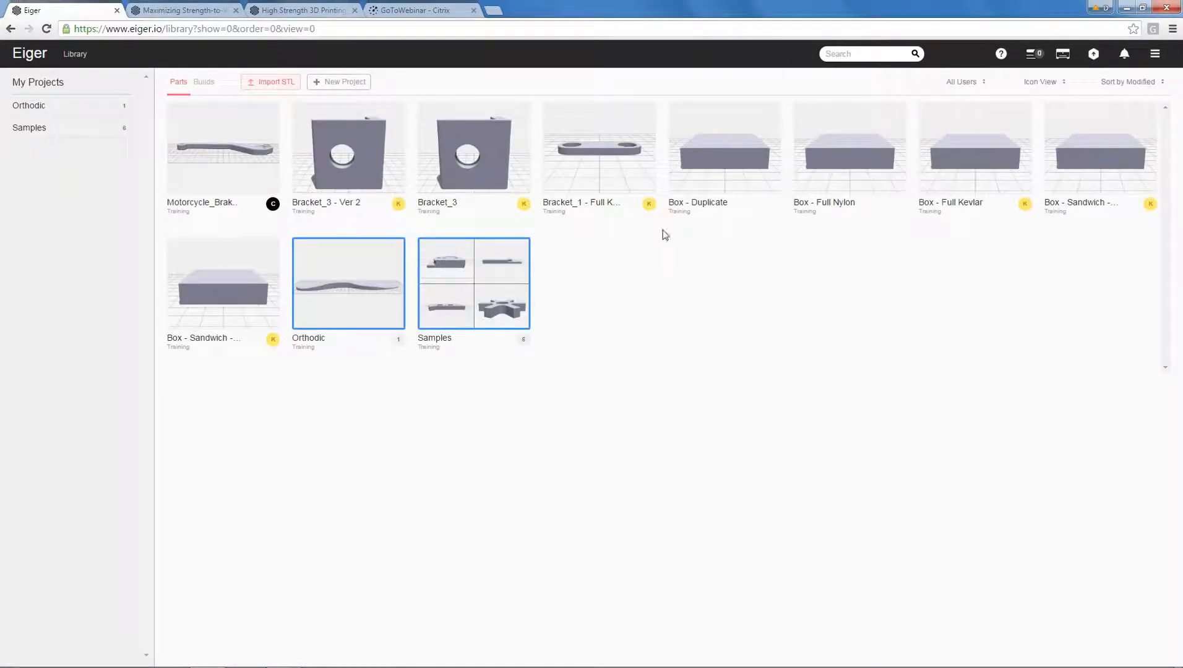
# Import Box.stl from the Training Models folder as a new part.
pyautogui.click(285, 83)
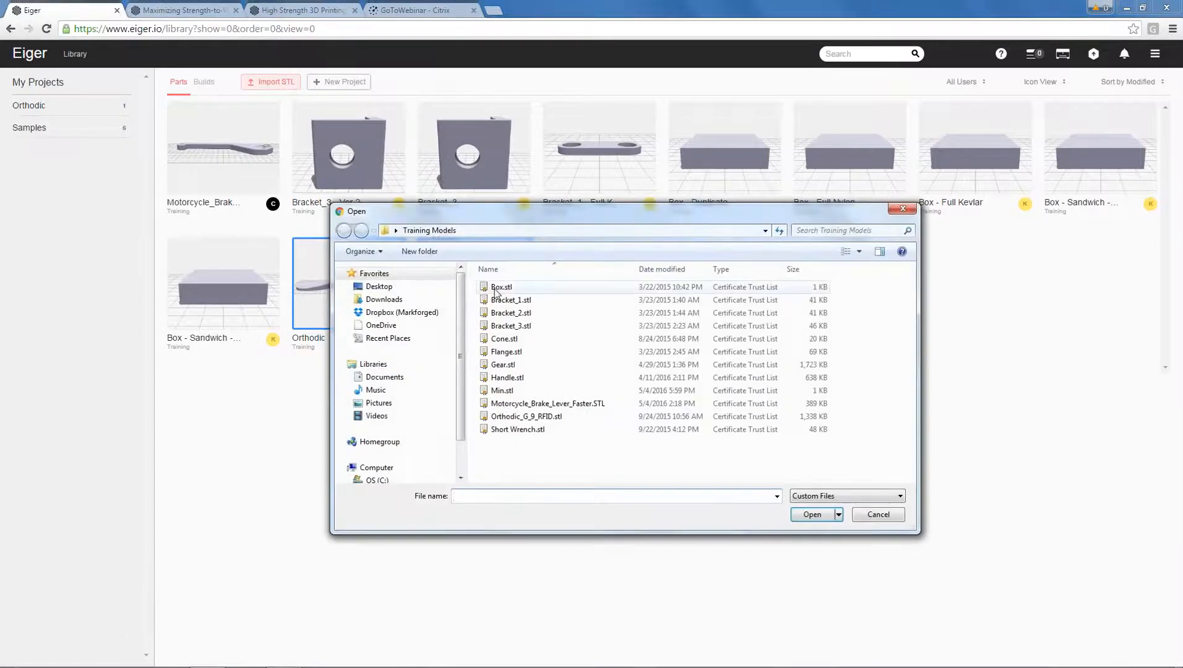
pyautogui.click(500, 287)
pyautogui.click(816, 515)
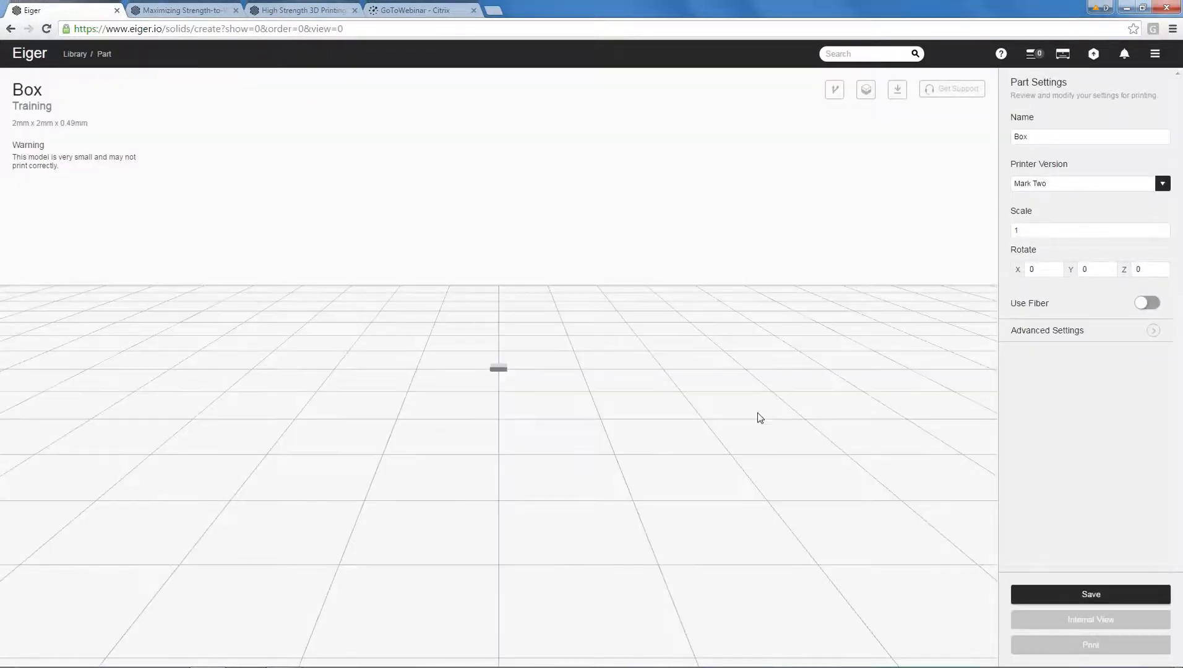
# Set the box's original units to Imperial in the advanced settings and check its size on the print bed.
pyautogui.click(1050, 338)
pyautogui.scroll(-5, 1049, 427)
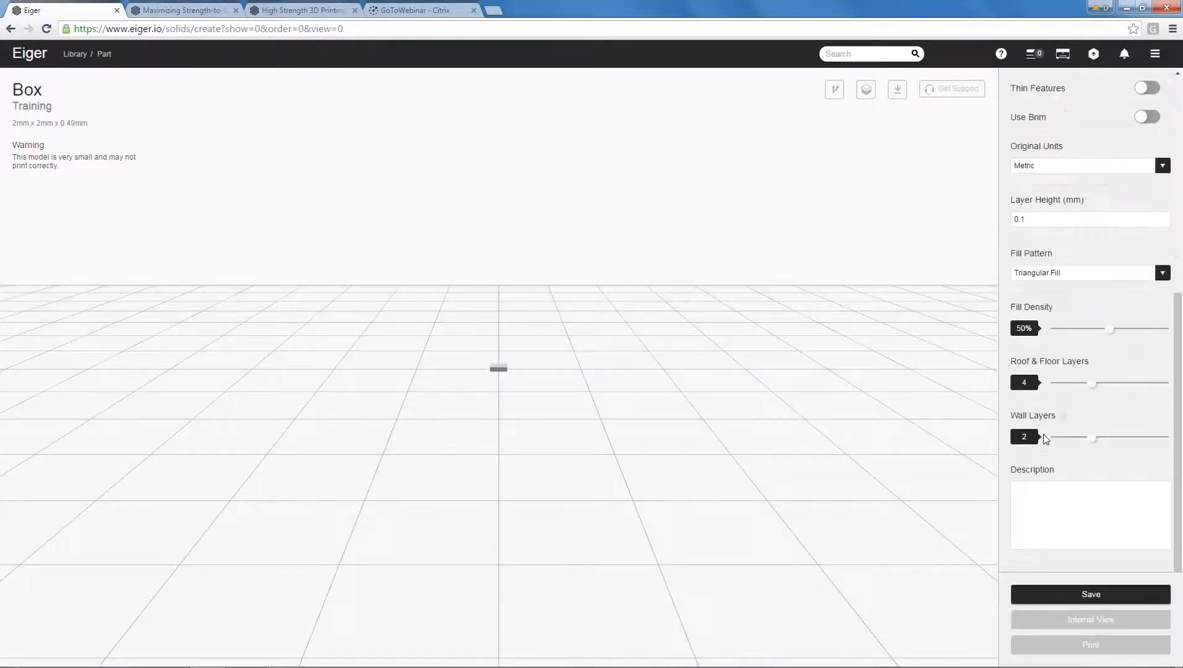
pyautogui.click(1074, 168)
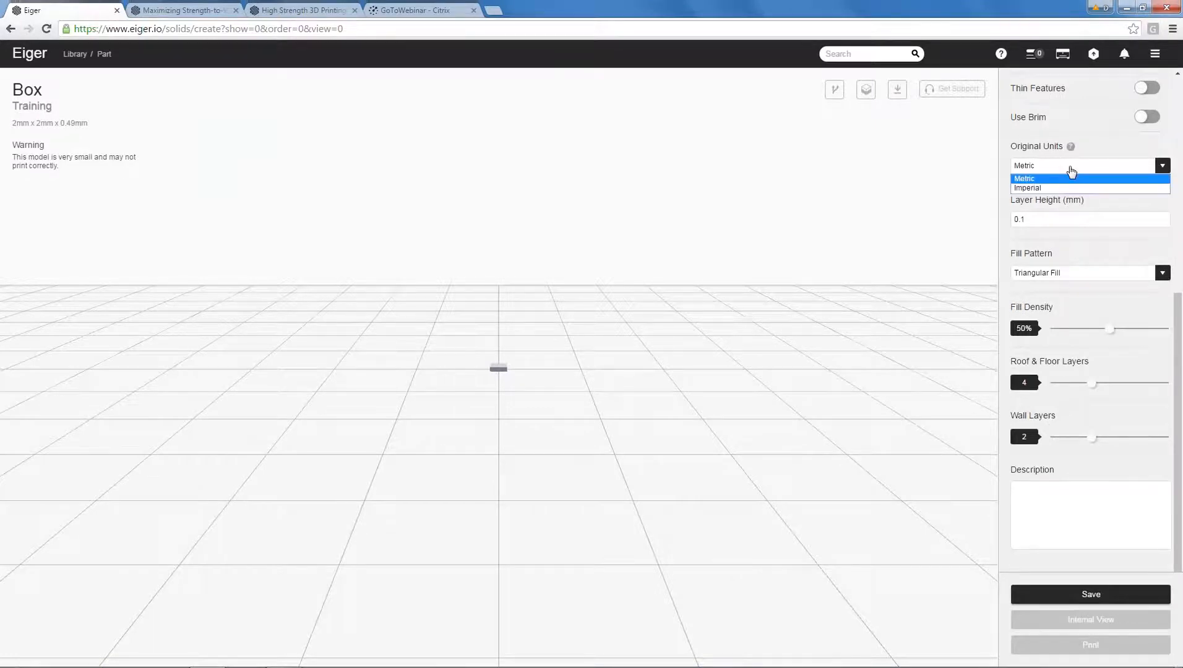
pyautogui.click(1055, 188)
pyautogui.moveTo(904, 282); pyautogui.dragTo(843, 338)
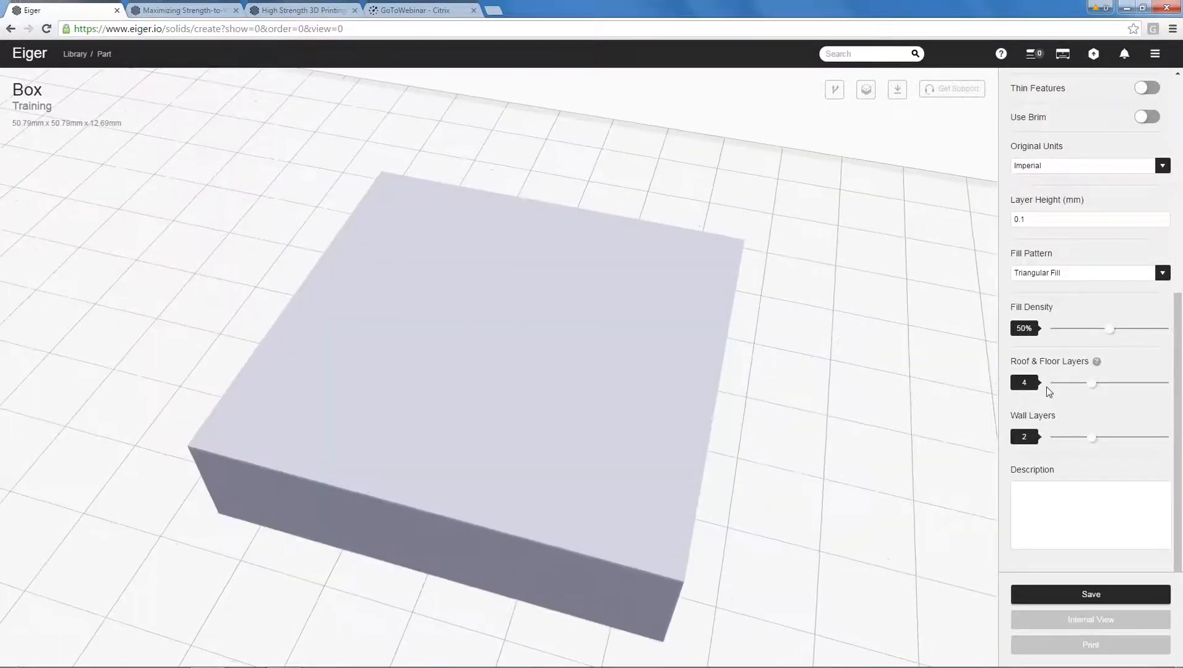
# Enable fiber for the box and choose Kevlar as the fiber material.
pyautogui.scroll(1, 1047, 390)
pyautogui.scroll(5, 1070, 338)
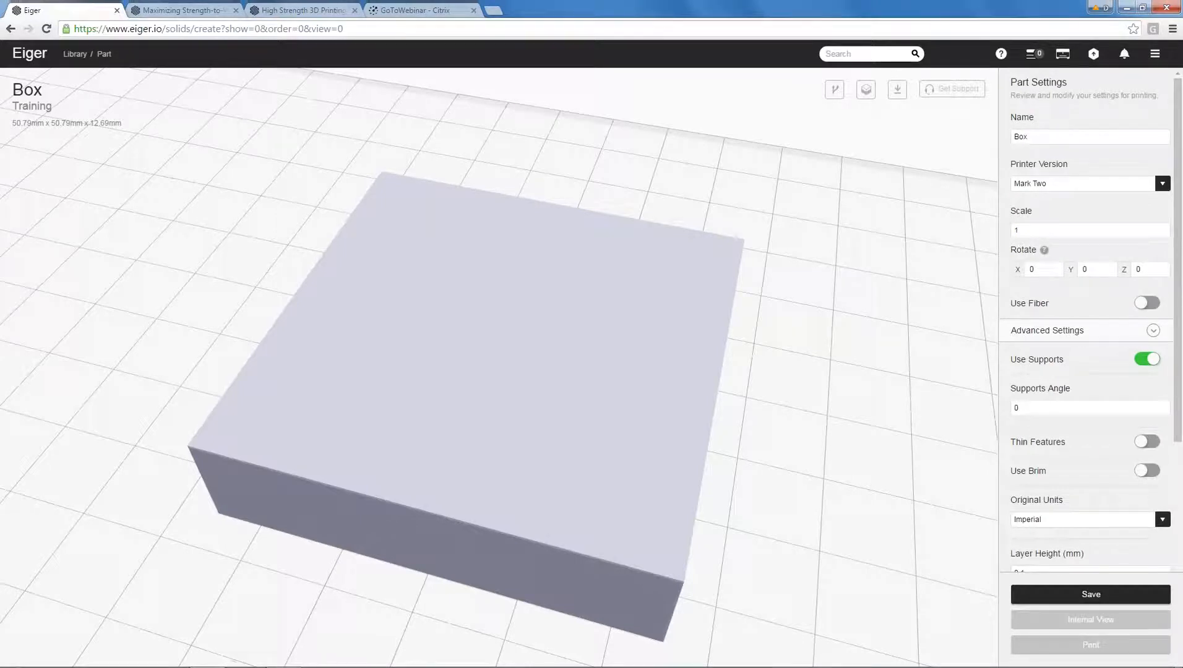
pyautogui.click(1148, 304)
pyautogui.click(1087, 353)
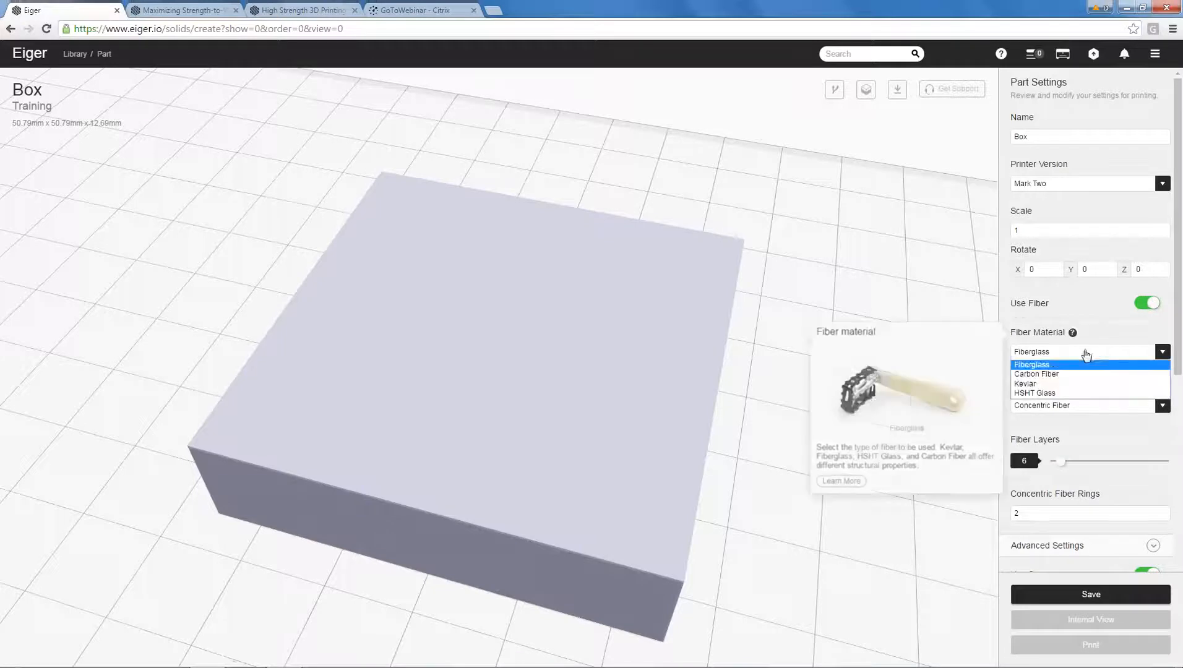
pyautogui.click(1076, 383)
# Set the box's concentric fiber rings to 10000 and save the part.
pyautogui.scroll(-3, 1076, 343)
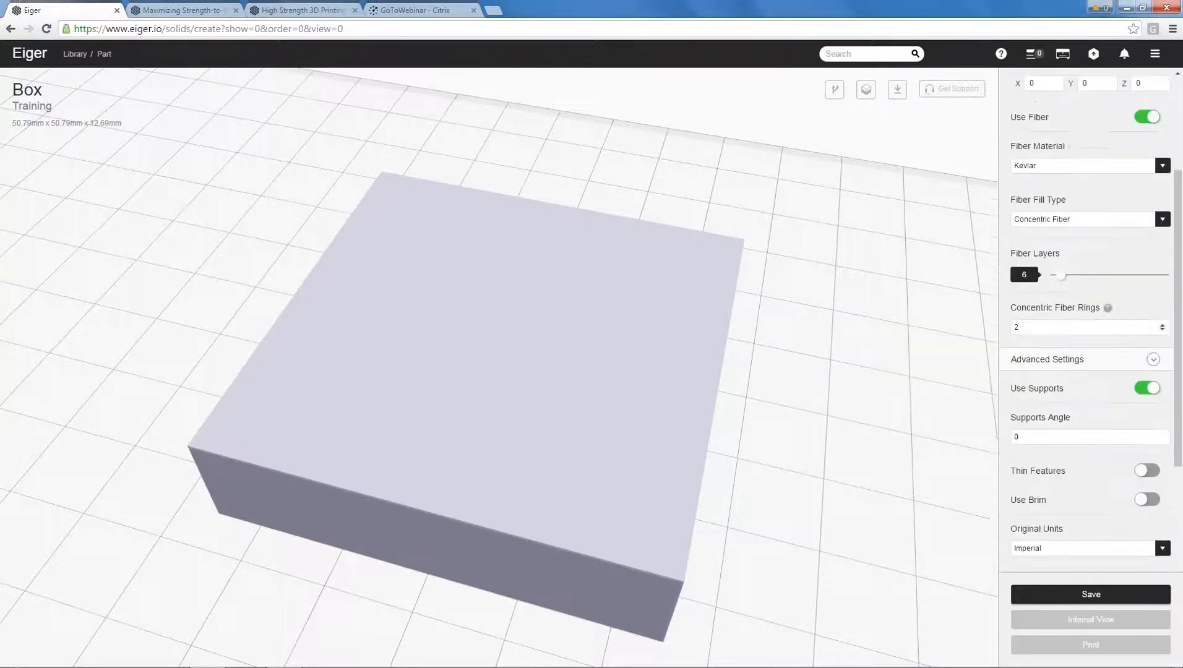
pyautogui.doubleClick(1049, 317)
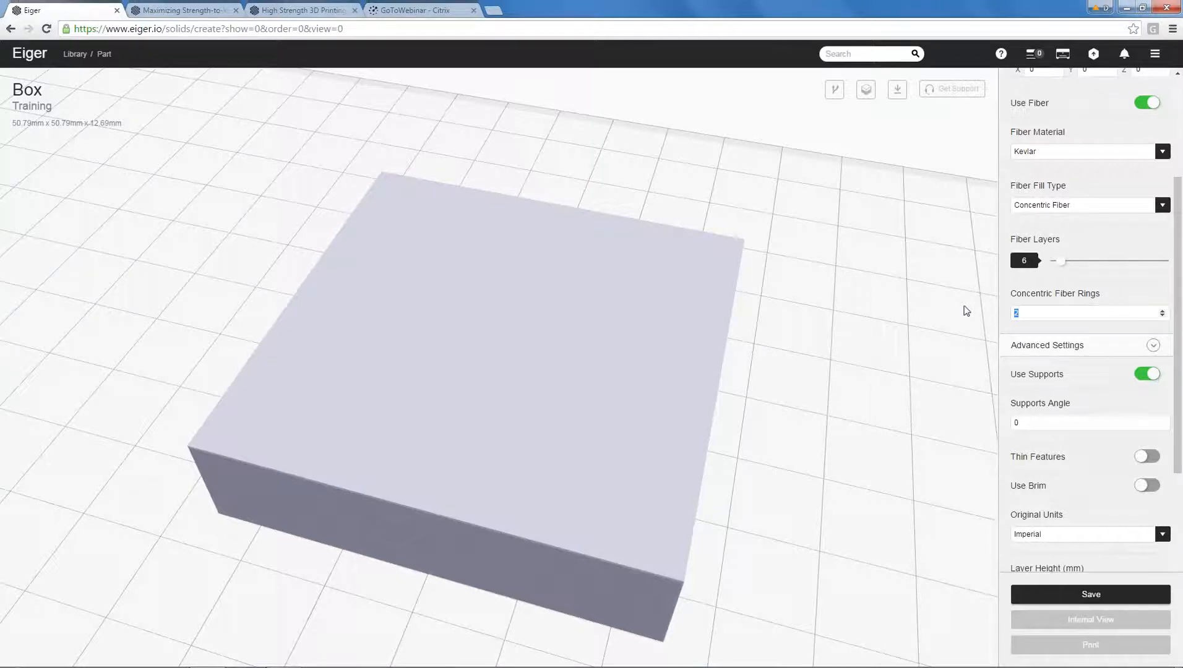
pyautogui.write('10000')
pyautogui.click(807, 402)
pyautogui.moveTo(1179, 369); pyautogui.dragTo(1180, 525)
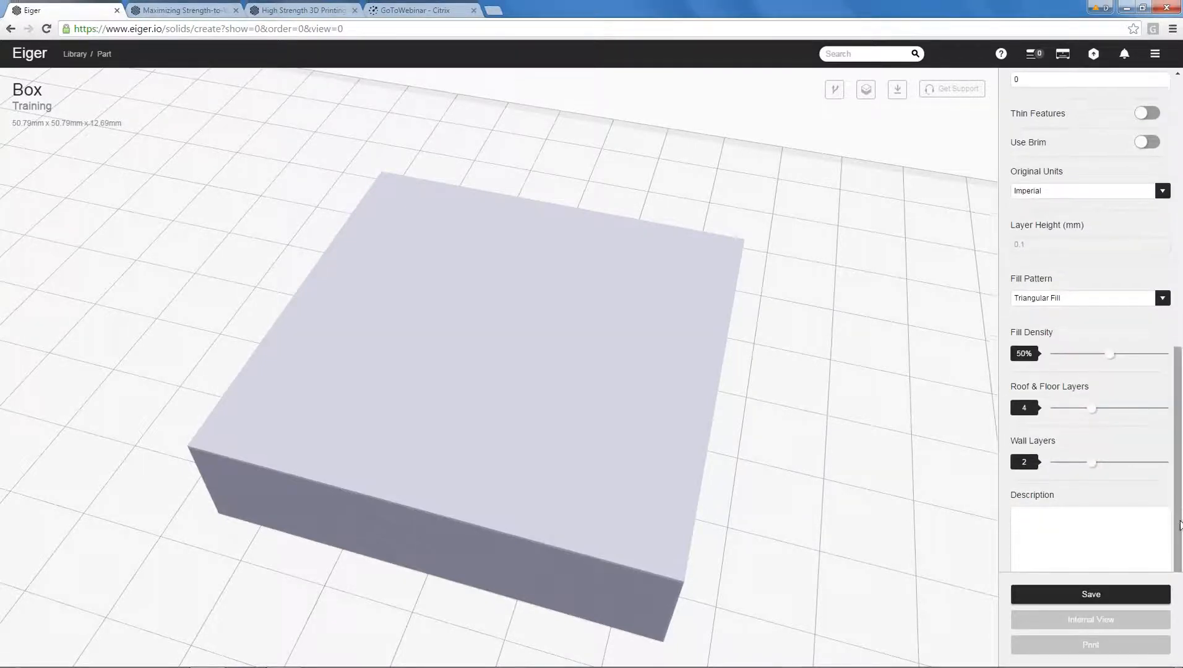
pyautogui.click(1101, 594)
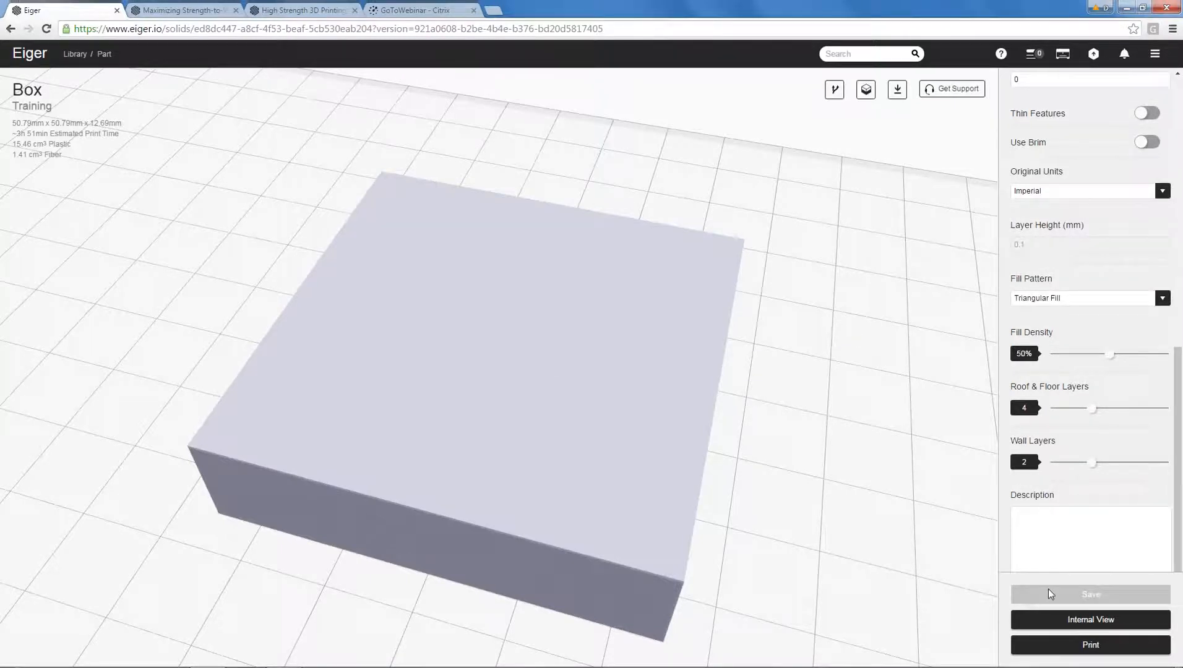
# Open the box's internal view and examine the Kevlar fiber in 3D, plus layers 1 to 4 in 2D.
pyautogui.click(1091, 619)
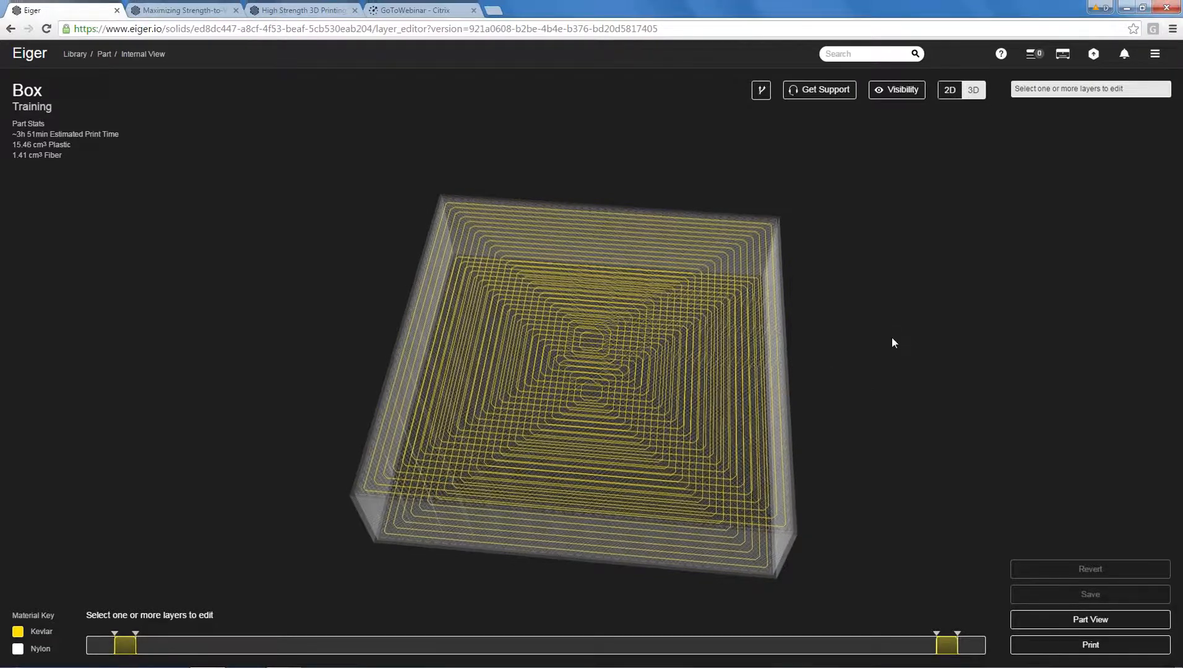
pyautogui.moveTo(892, 340); pyautogui.dragTo(895, 366)
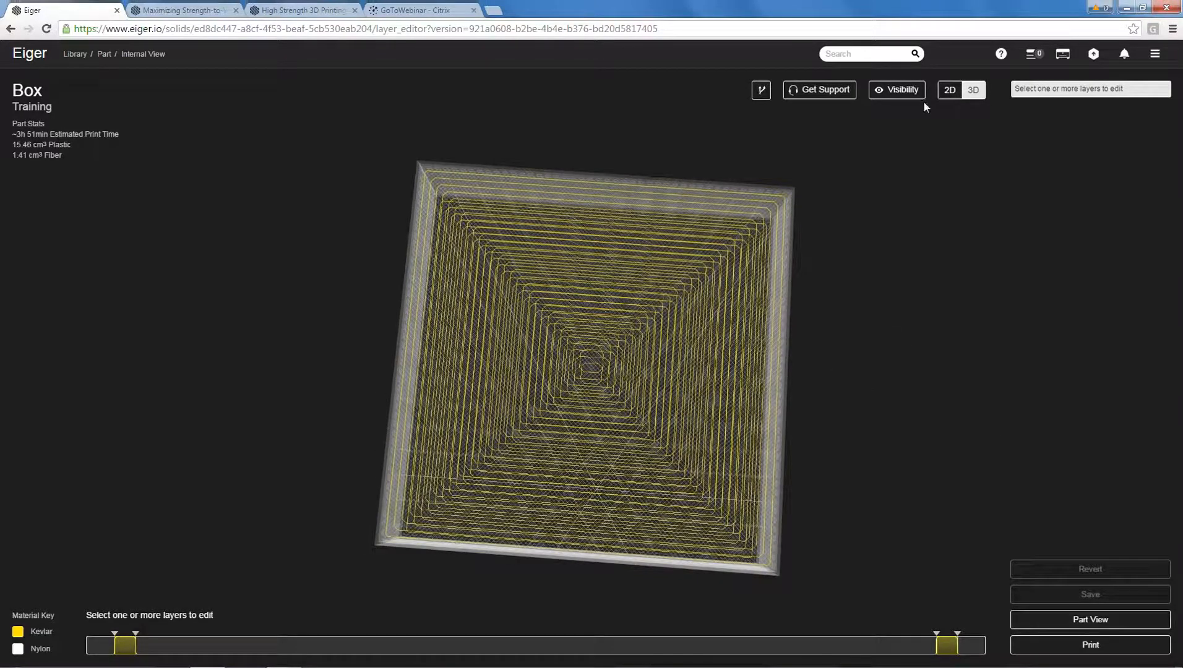
pyautogui.click(950, 91)
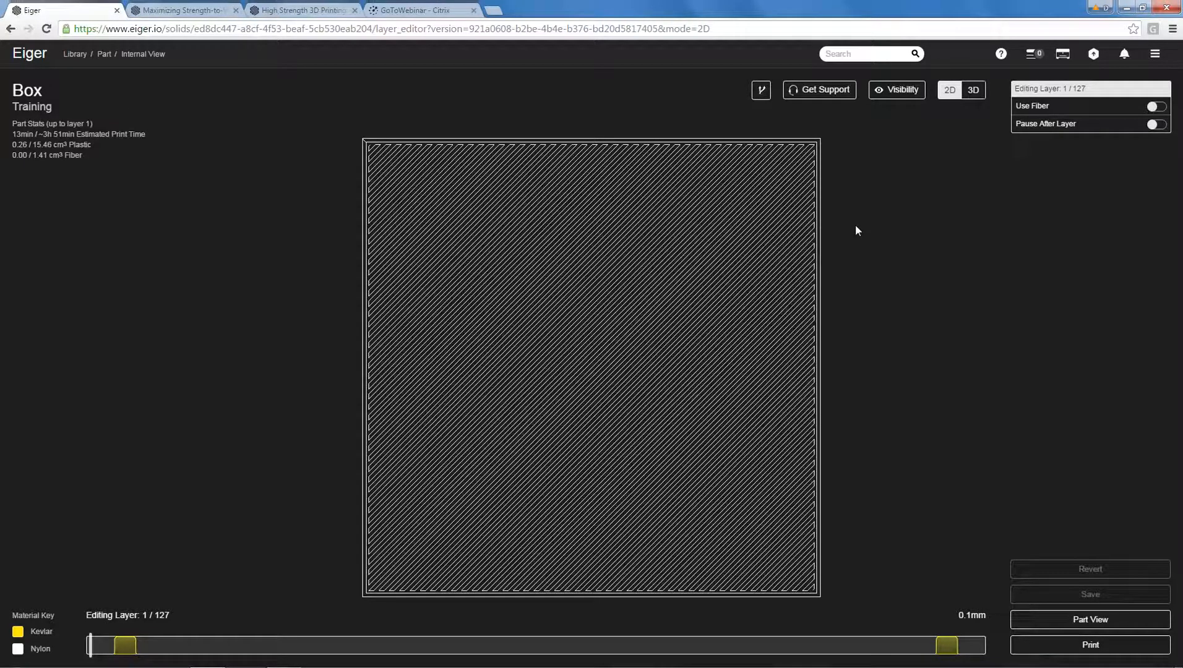
pyautogui.press('Right')
pyautogui.press('Right')
pyautogui.press('Right')
pyautogui.press('Right')
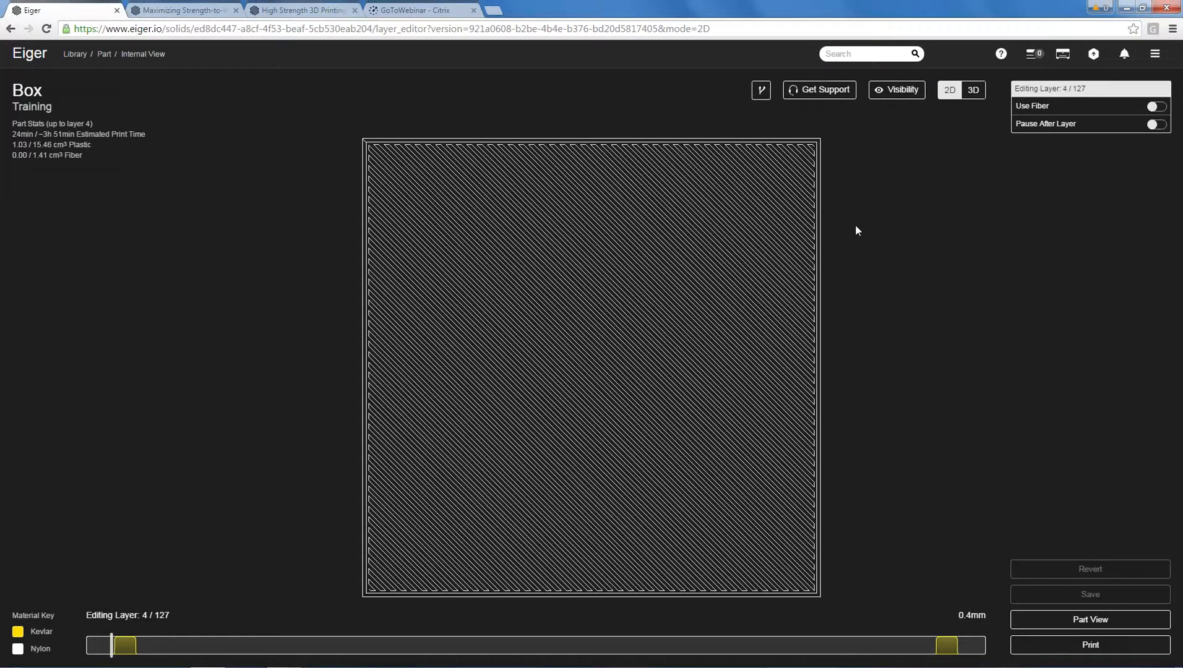
# Return to the part settings, raise the box's fiber layers to 120, and save.
pyautogui.click(1090, 619)
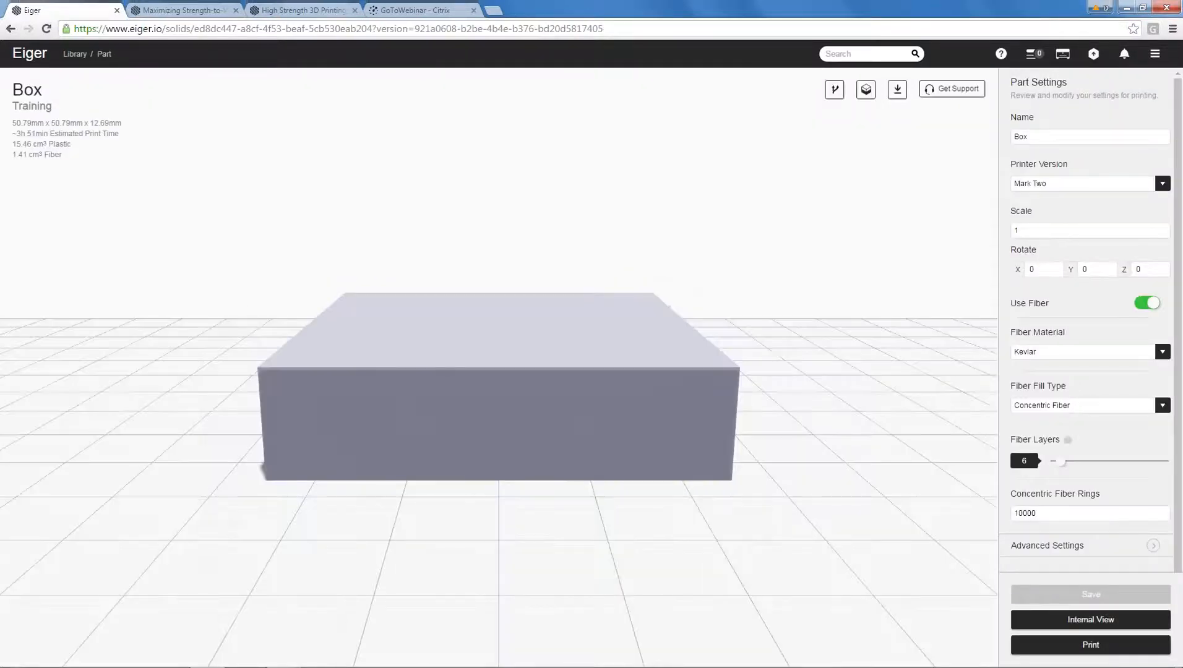
pyautogui.moveTo(1106, 463); pyautogui.dragTo(1179, 463)
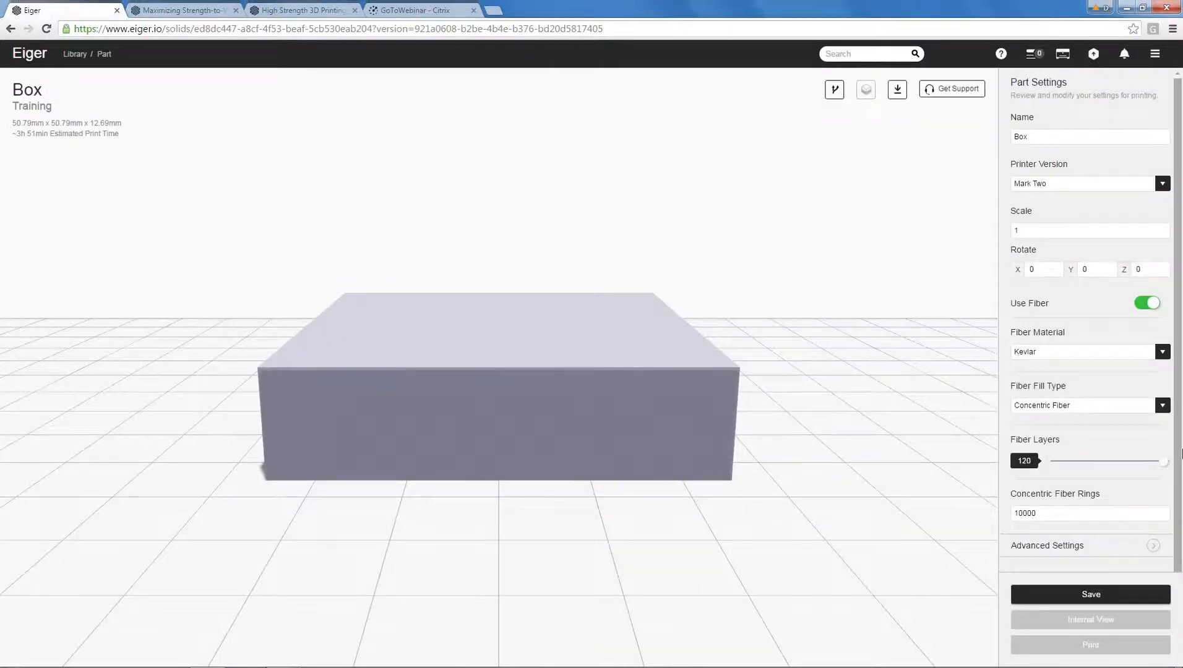
pyautogui.scroll(-1, 1100, 566)
pyautogui.click(1094, 594)
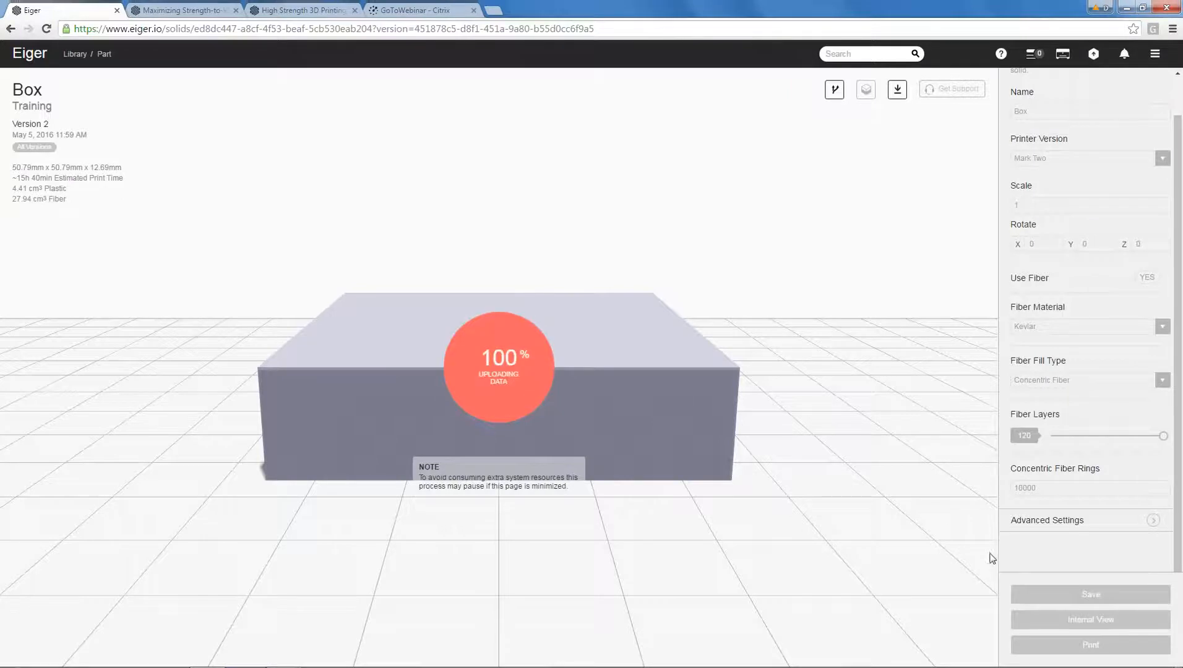
# Open the box's internal view in 2D and compare the floor layers with the fiber layers up to layer 8.
pyautogui.click(1083, 621)
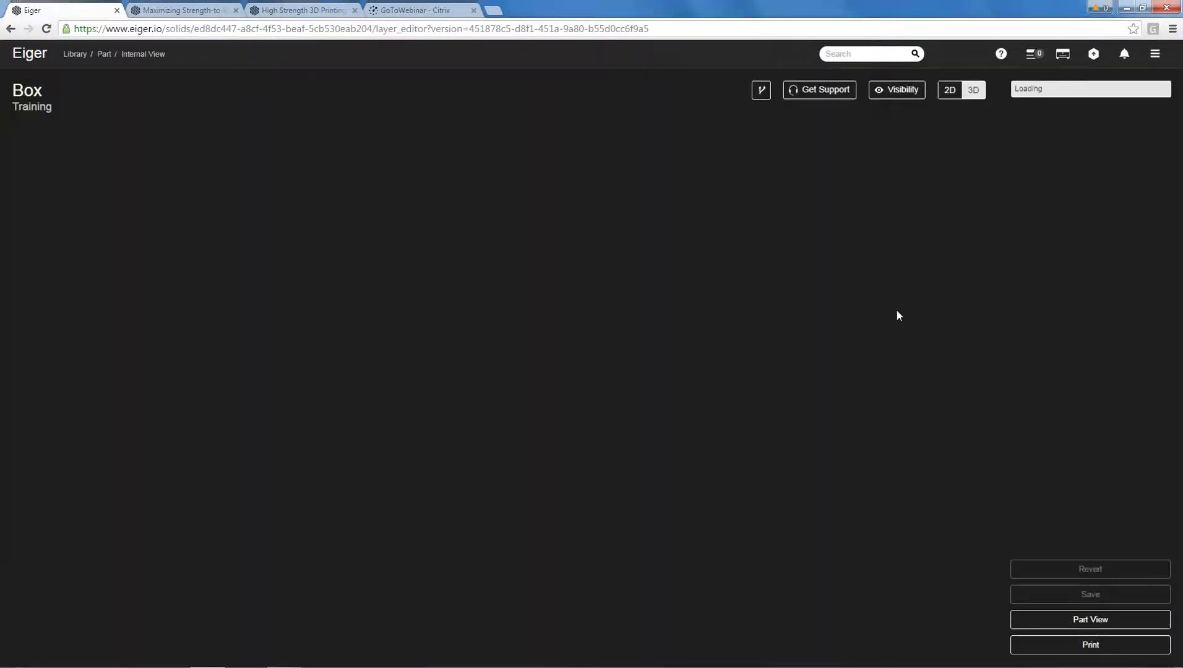
pyautogui.click(950, 91)
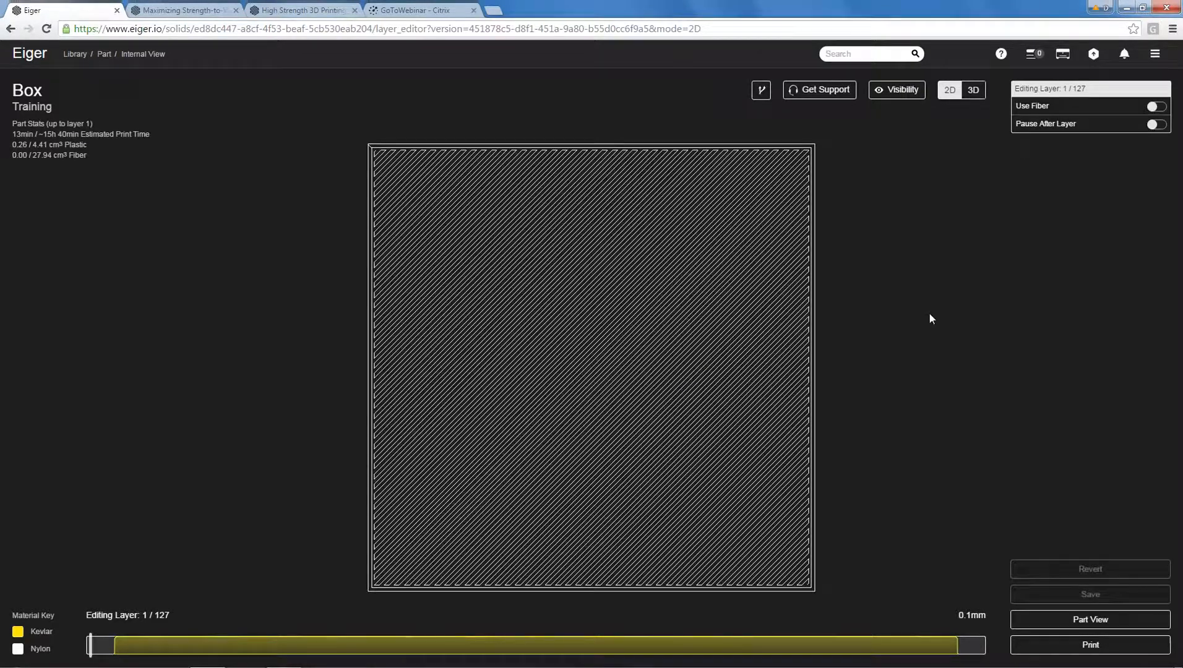
pyautogui.press('Up')
pyautogui.press('Up')
pyautogui.press('Up')
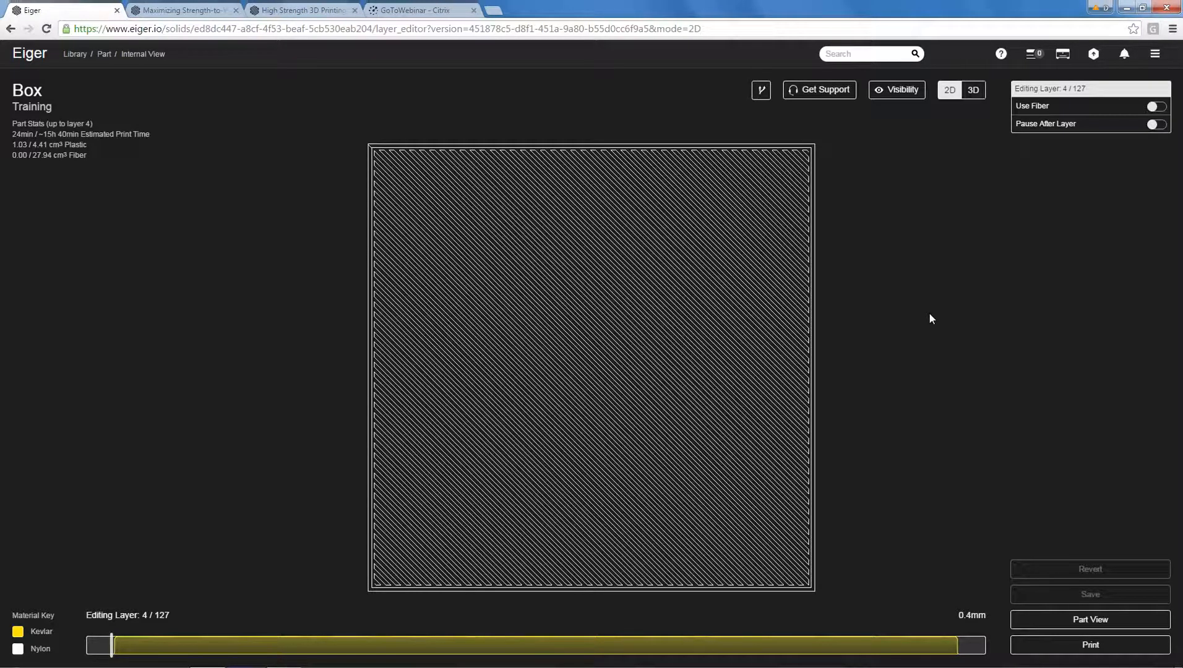
pyautogui.press('Down')
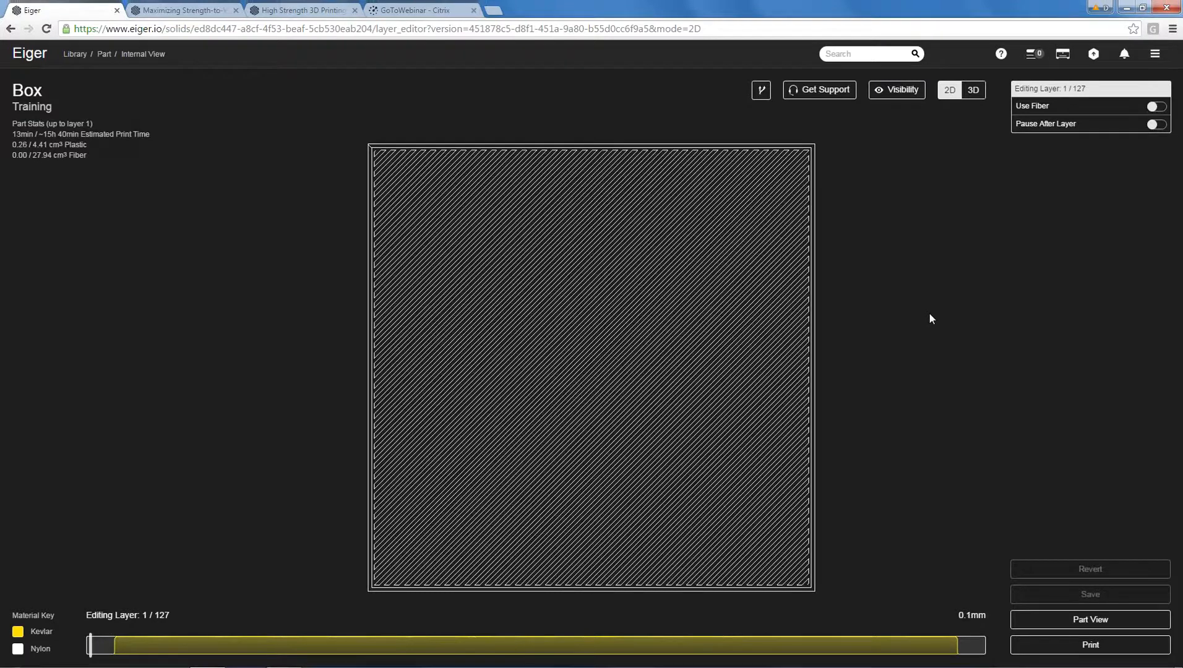
pyautogui.press('Up')
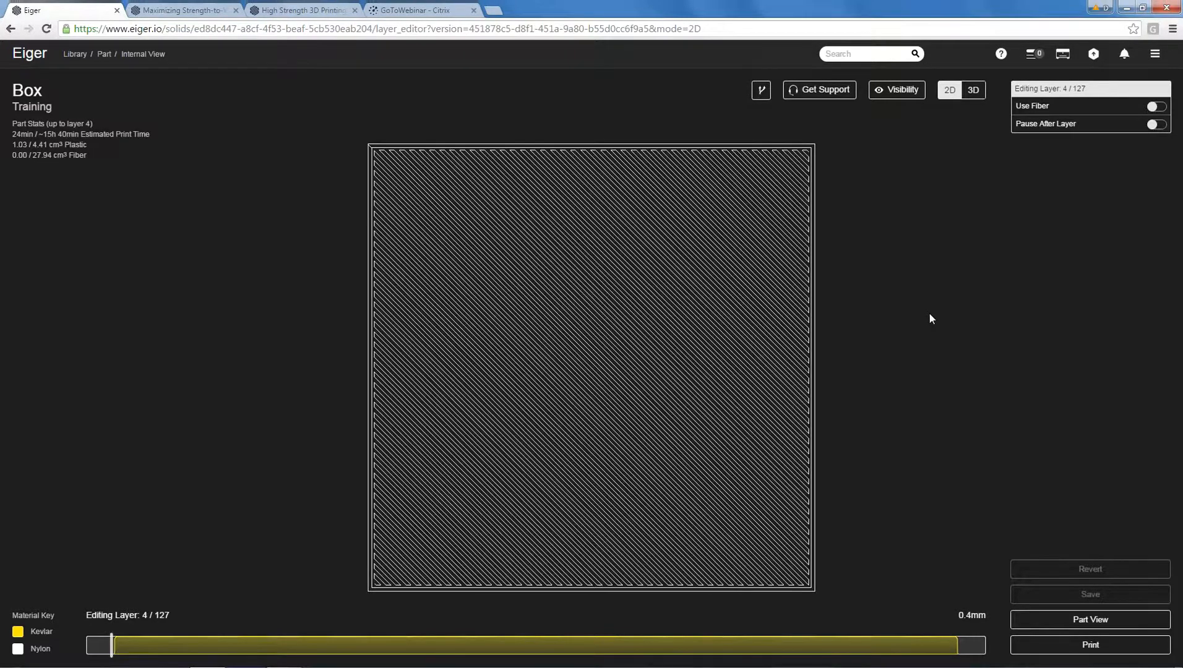
pyautogui.press('Up')
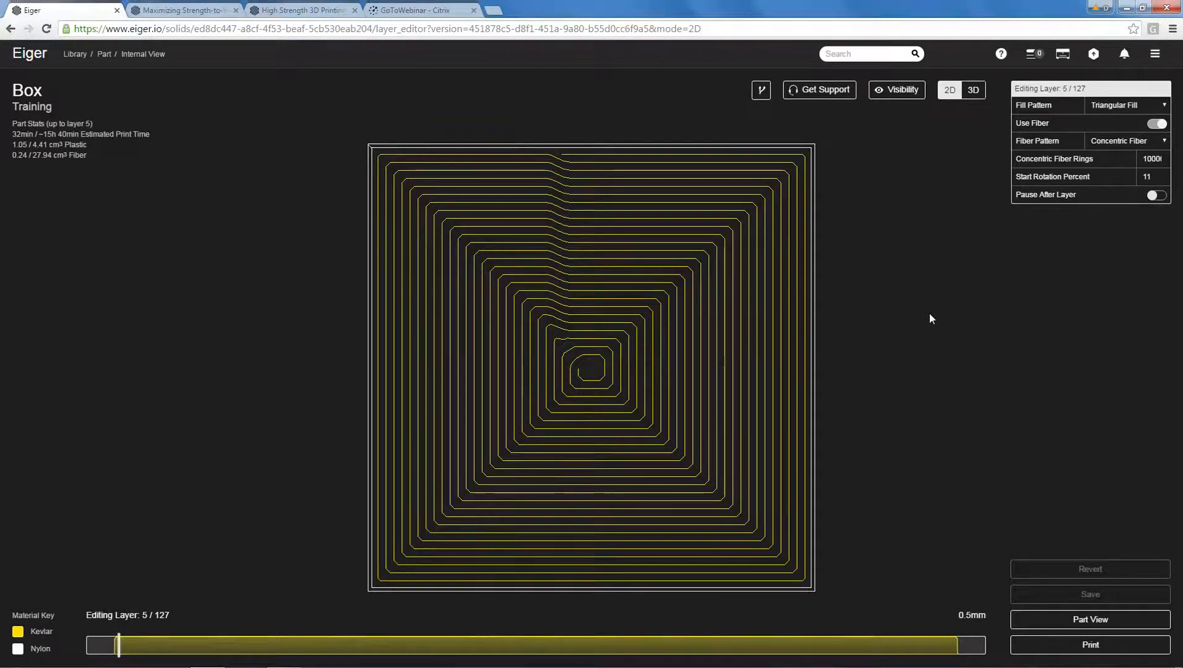
pyautogui.press('Up')
pyautogui.press('Up')
pyautogui.press('Up')
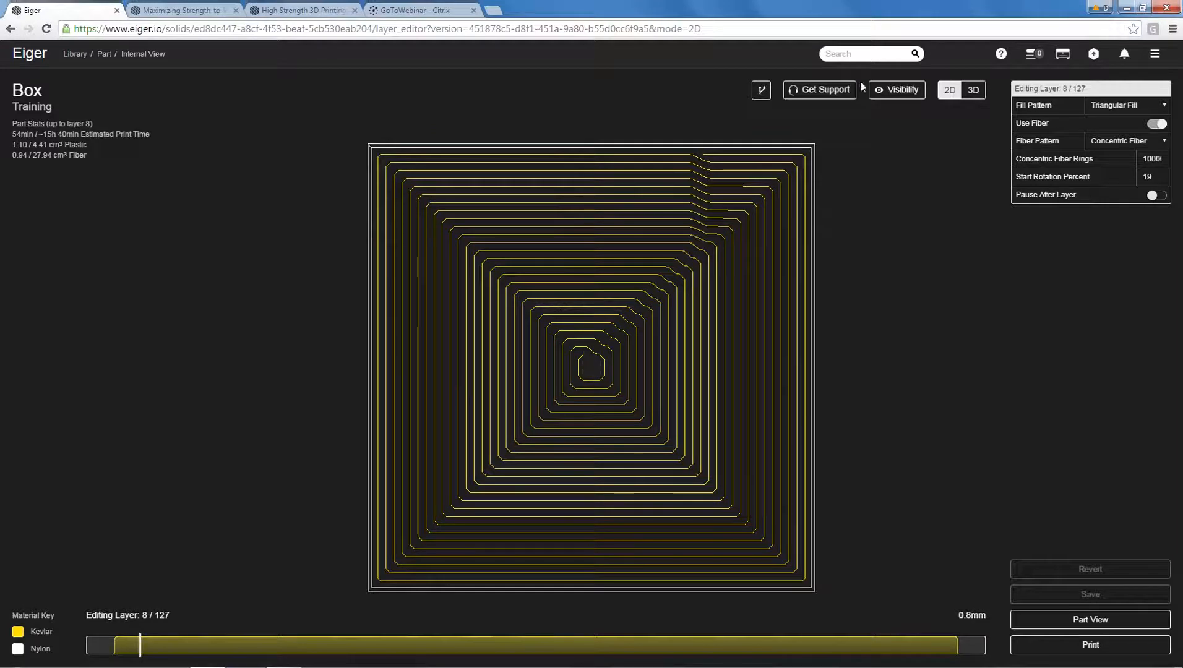
# Show the Rectangular Plastic Fill section and inspect the plastic-filled gaps between the fiber rings on layer 8.
pyautogui.click(899, 98)
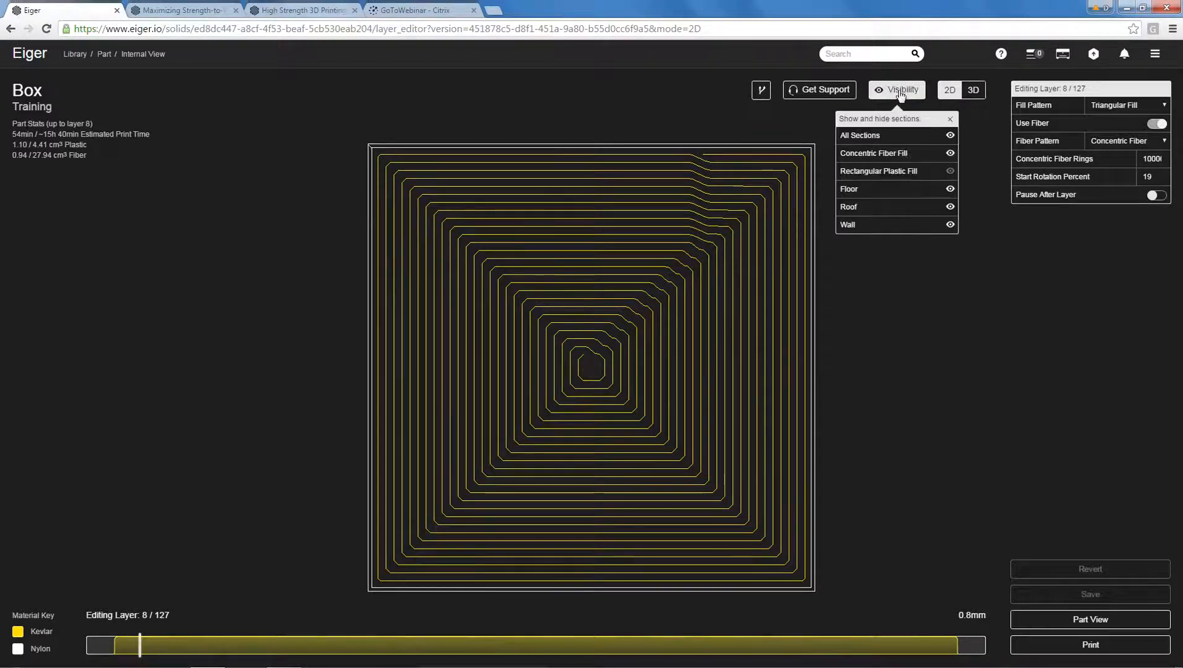
pyautogui.click(950, 172)
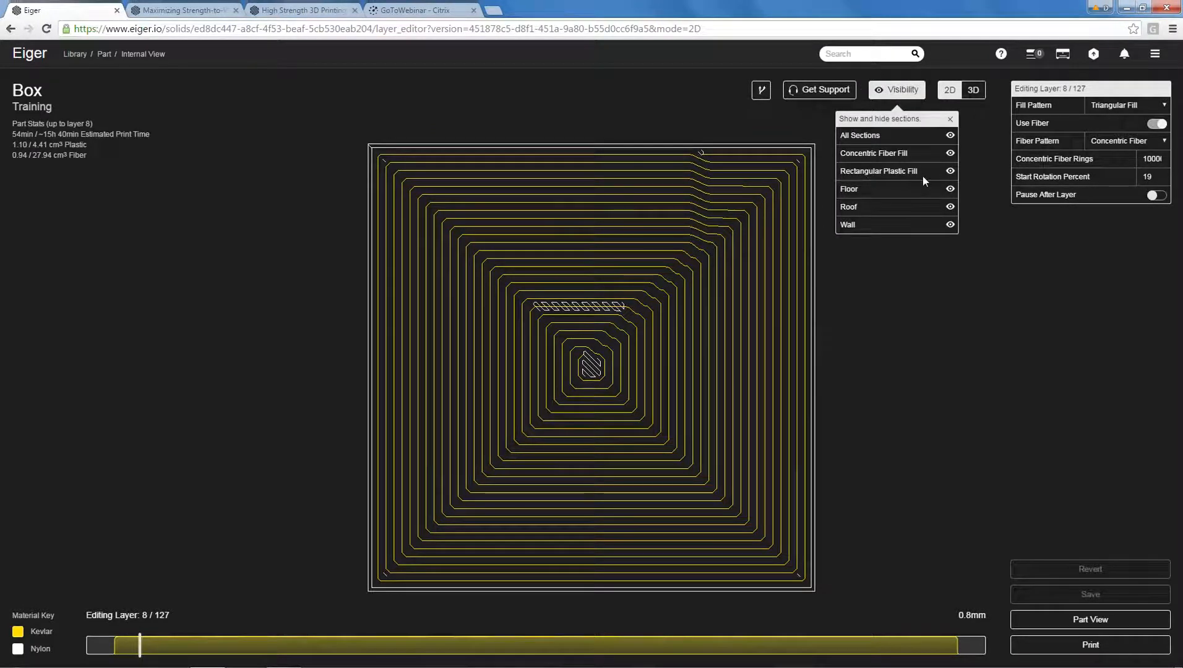
pyautogui.scroll(2, 838, 338)
pyautogui.scroll(-1, 835, 339)
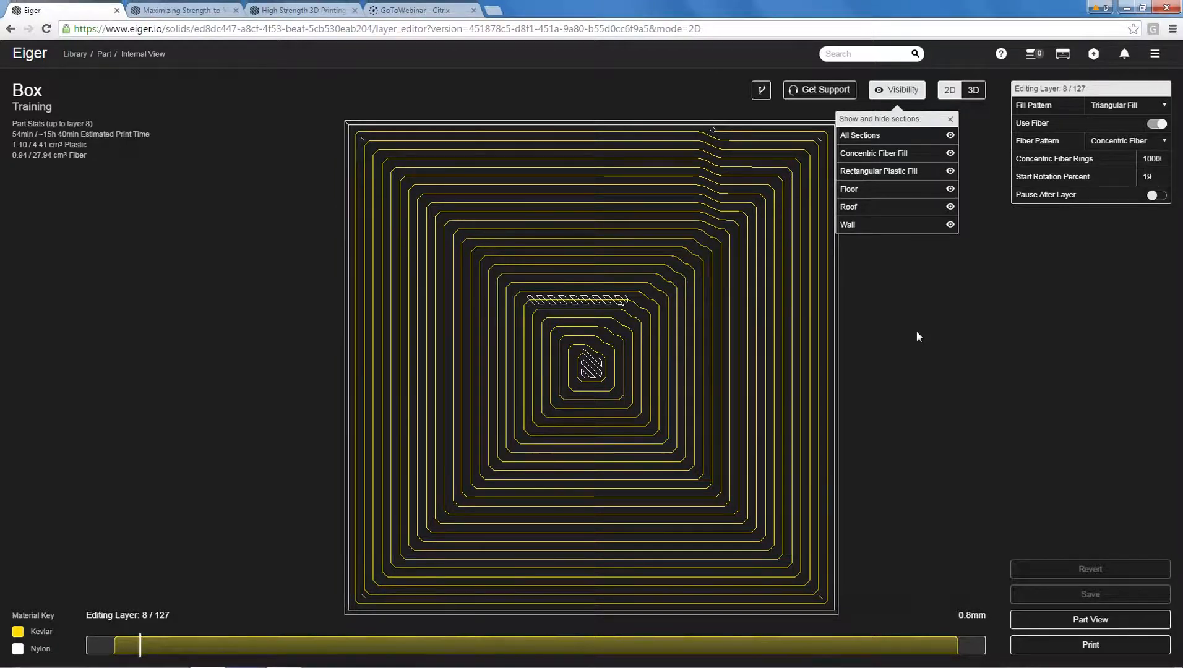
# Step through layers 9 to 22 in 2D and examine how the fiber start position and plastic-filled gaps shift.
pyautogui.press('Up')
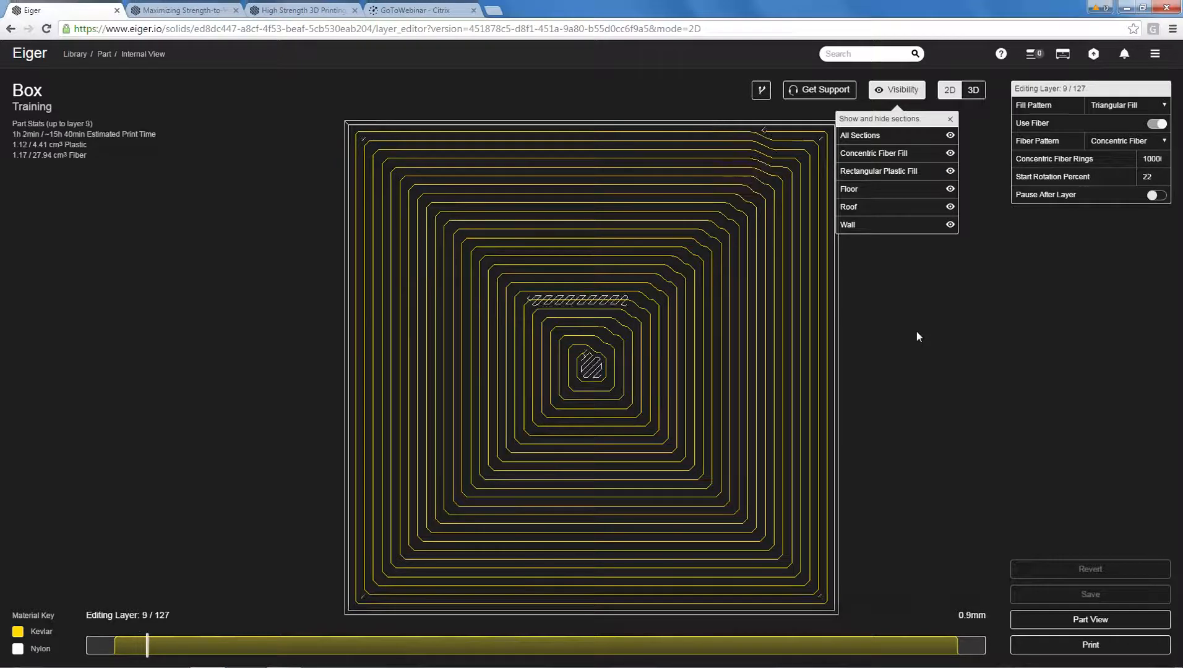
pyautogui.press('Up')
pyautogui.press('Up')
pyautogui.press('Up')
pyautogui.press('Up')
pyautogui.press('Up')
pyautogui.press('Up')
pyautogui.press('Up')
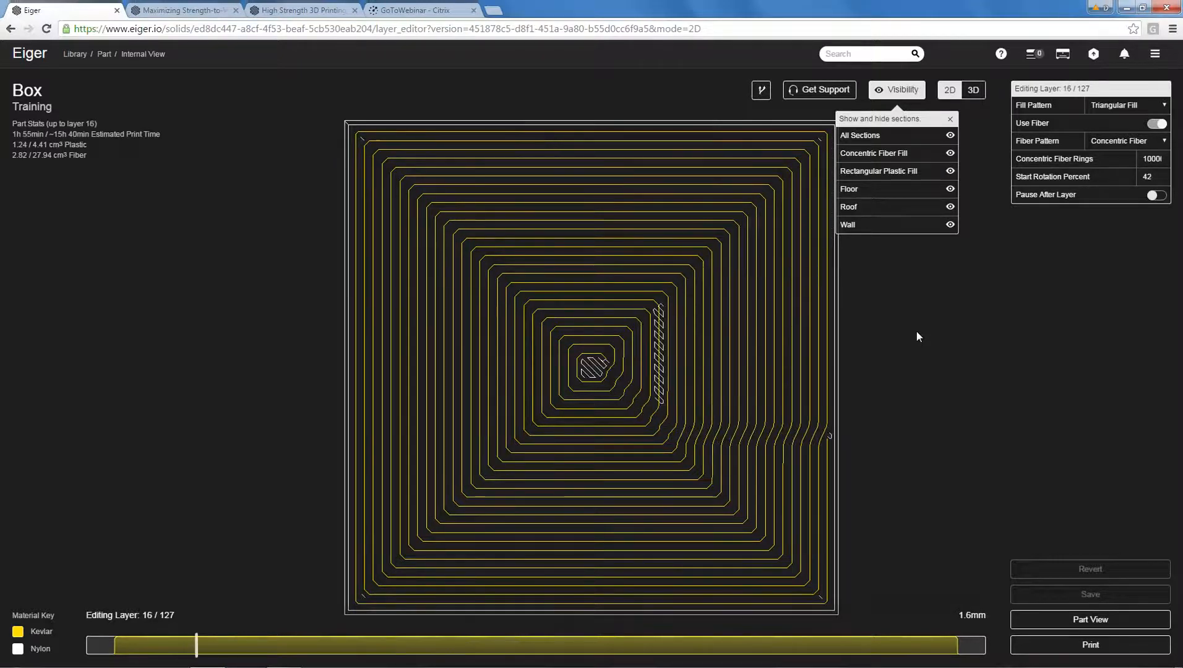
pyautogui.press('Up')
pyautogui.press('Up')
pyautogui.press('Up')
pyautogui.press('Up')
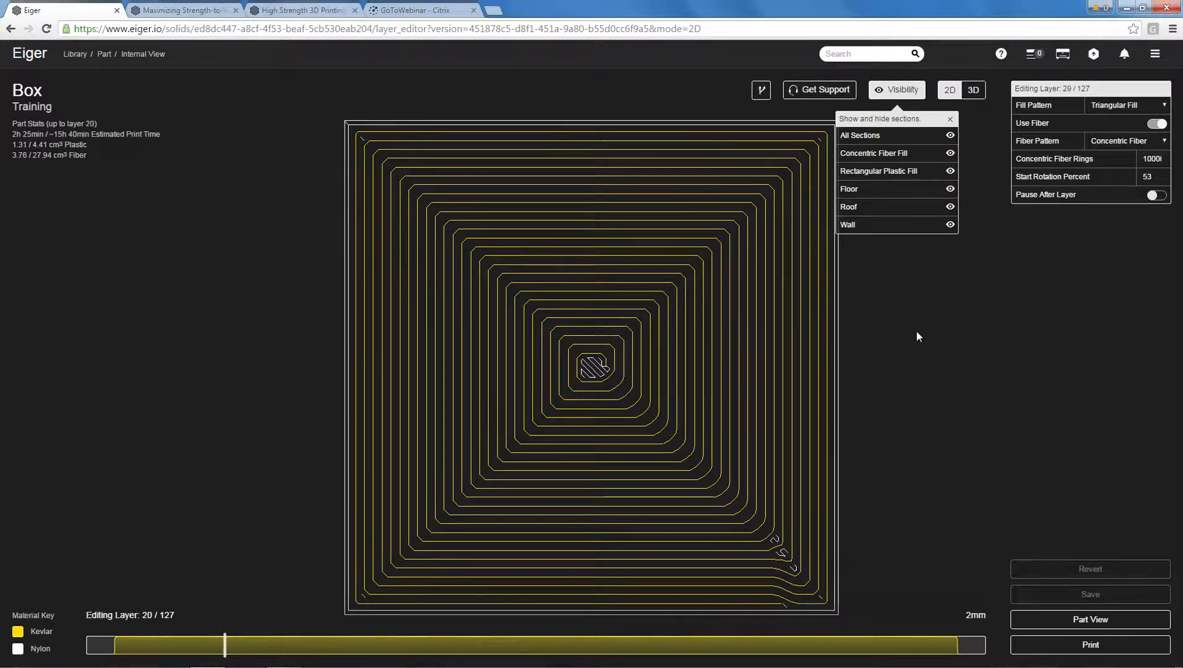
pyautogui.press('Up')
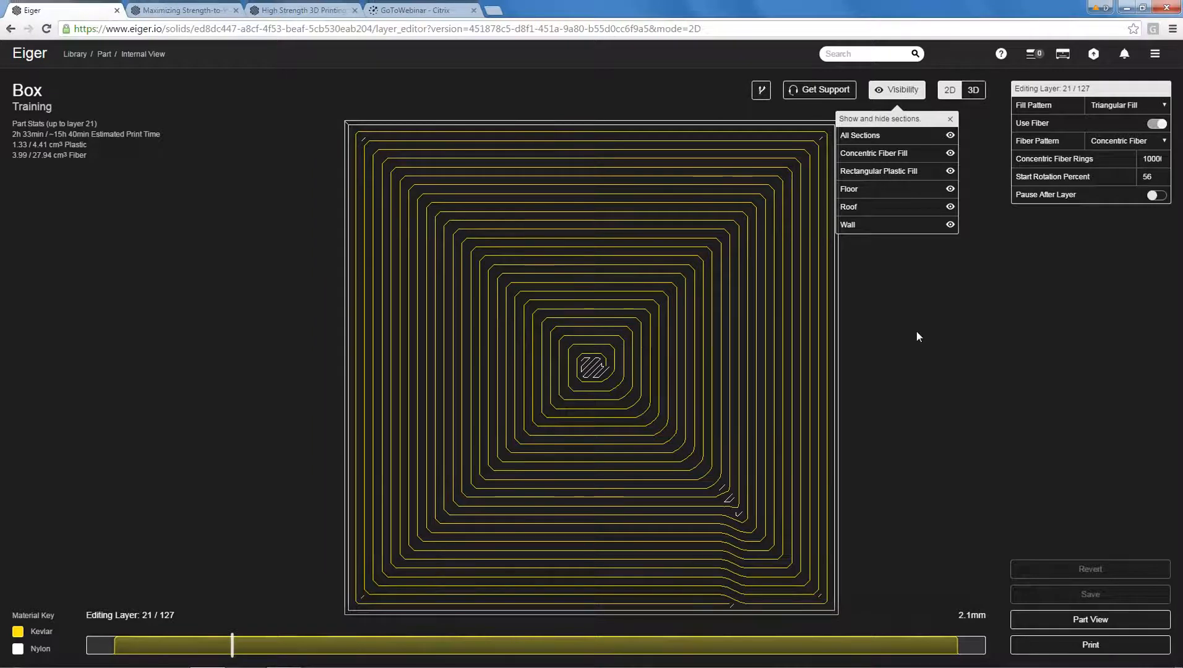
pyautogui.press('Up')
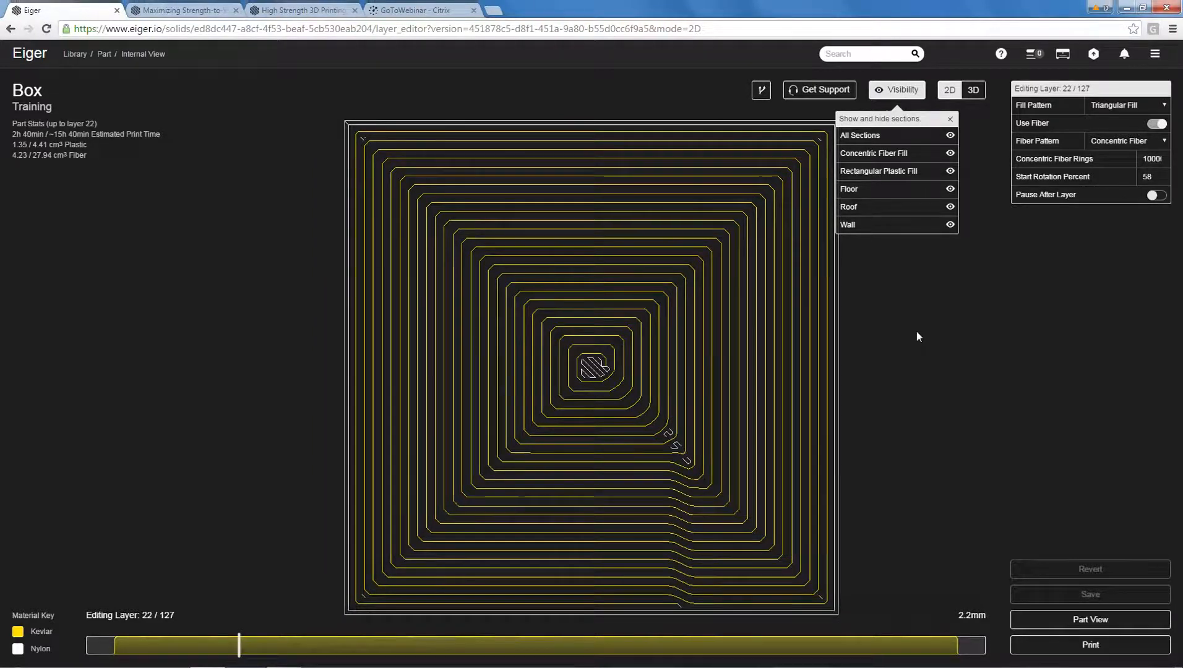
# Return to the library and import Min.stl from the Training Models folder as a new part.
pyautogui.click(77, 54)
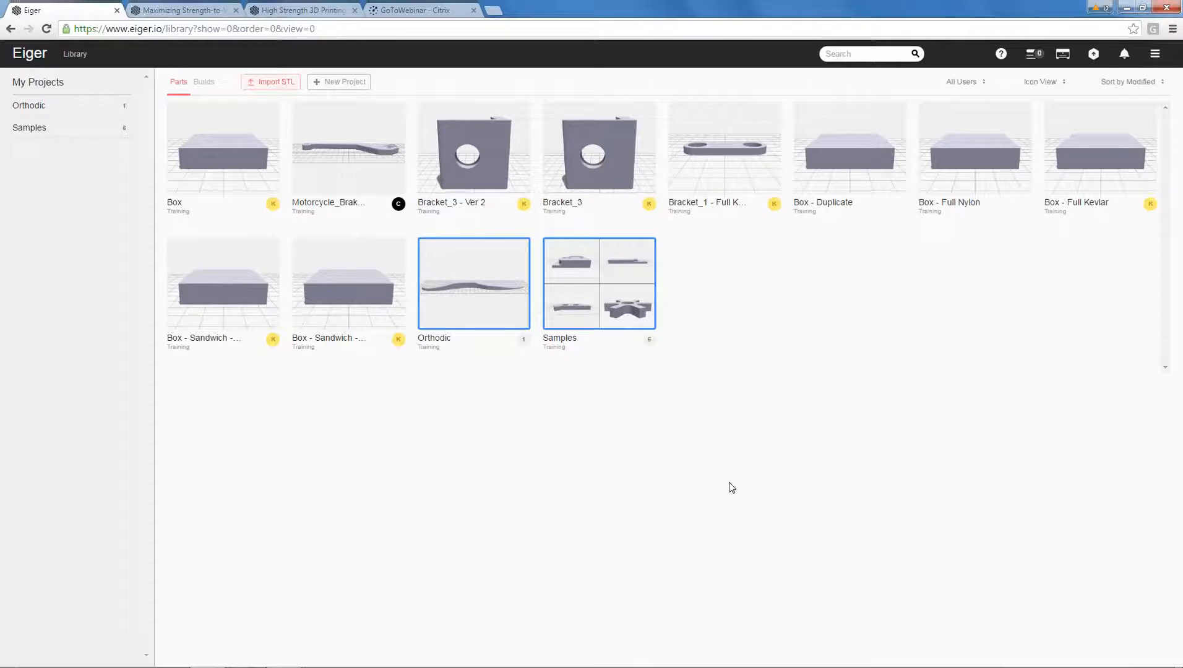
pyautogui.click(267, 86)
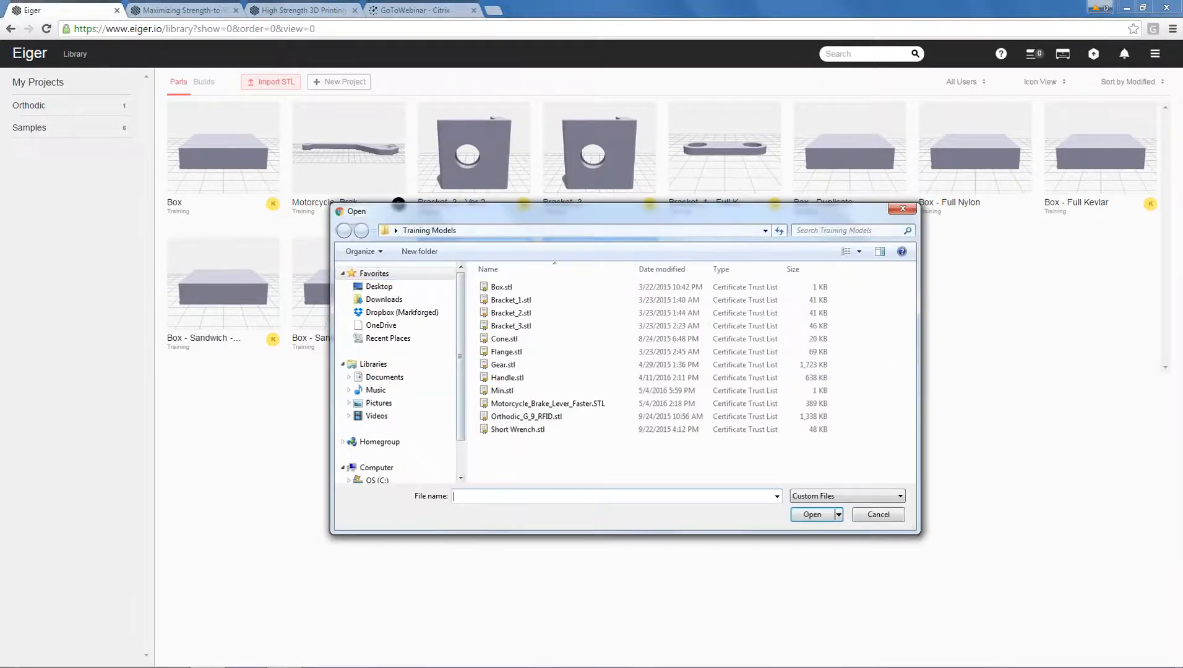
pyautogui.click(502, 391)
pyautogui.click(808, 514)
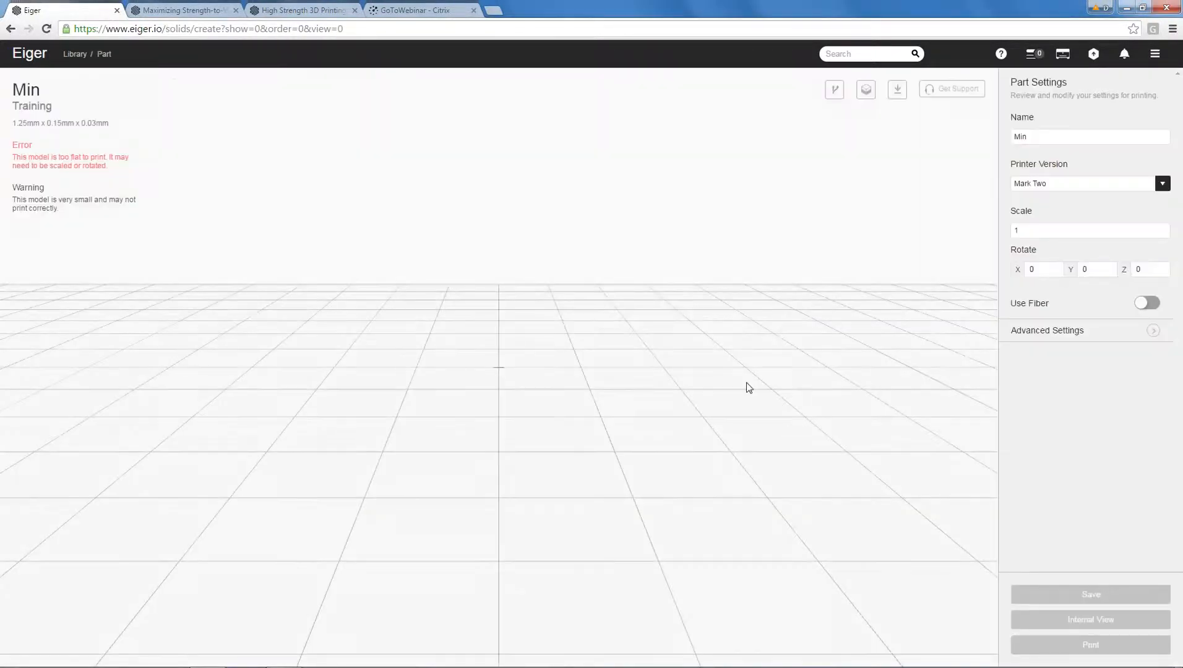
# Expand the advanced settings of the Min part and set its original units to Imperial.
pyautogui.click(1037, 339)
pyautogui.scroll(-6, 1038, 344)
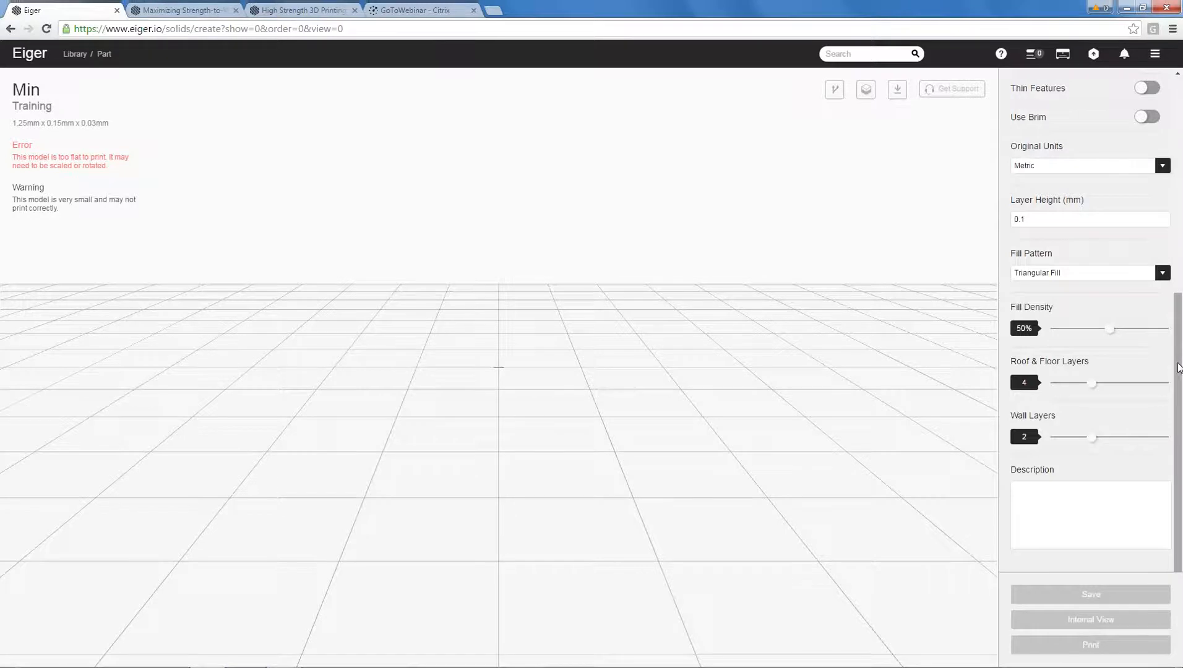
pyautogui.moveTo(856, 309); pyautogui.dragTo(819, 344)
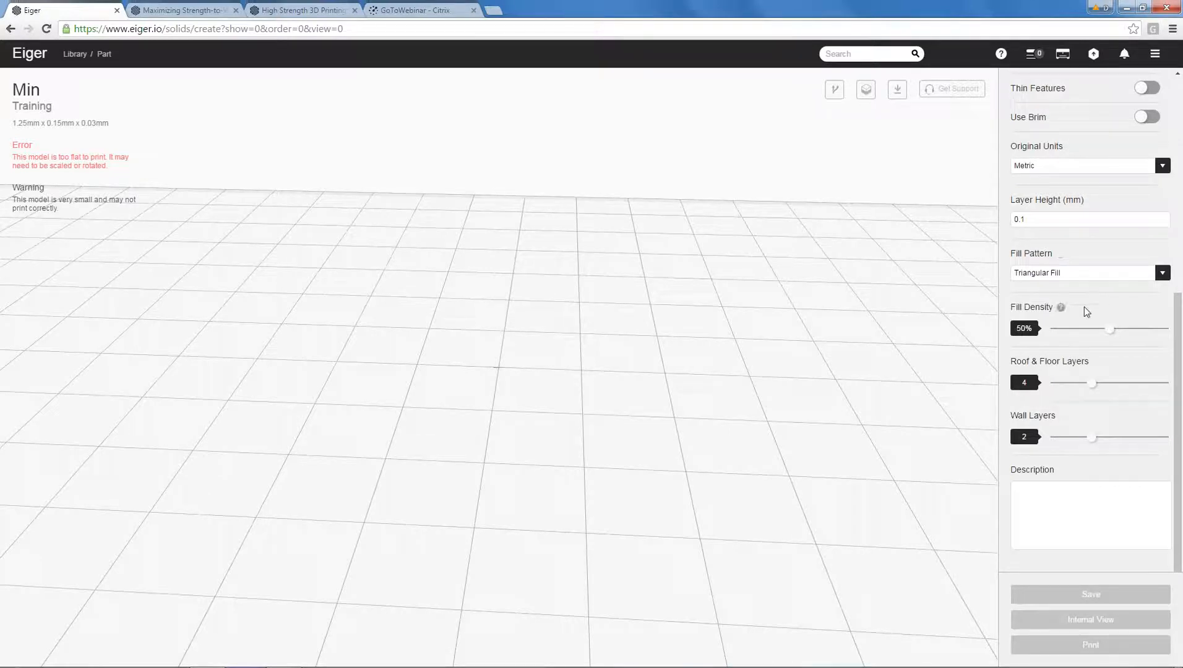
pyautogui.scroll(3, 1082, 298)
pyautogui.click(1074, 320)
pyautogui.click(1059, 339)
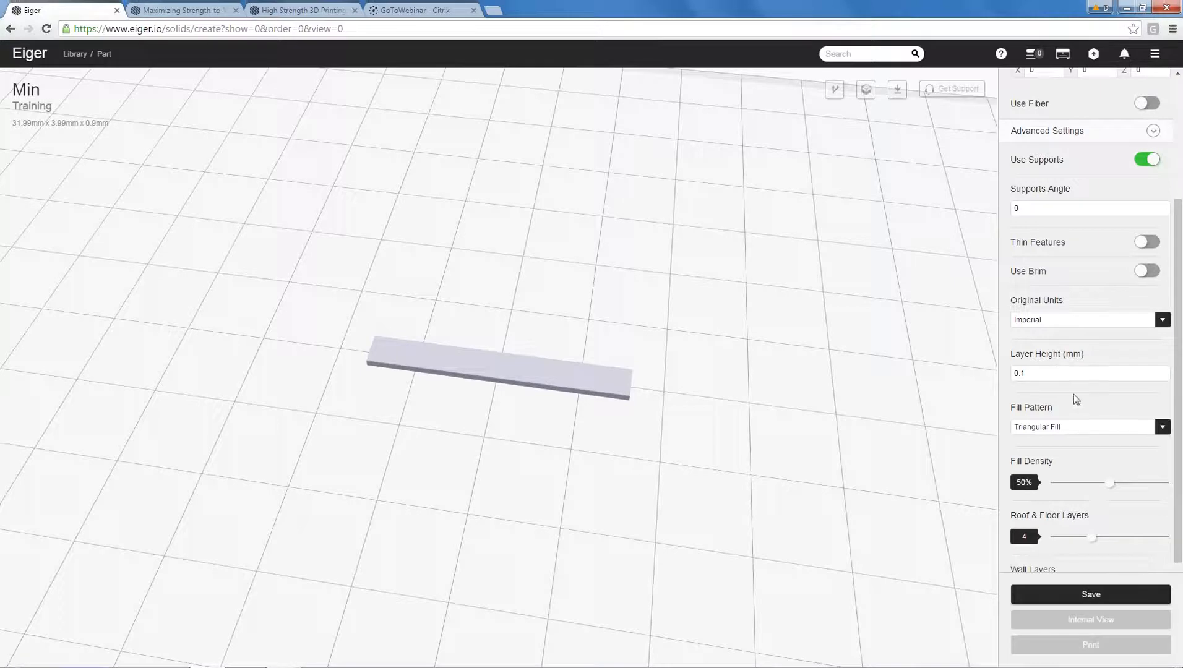
# Enable fiber for the Min part and choose Kevlar as the fiber material.
pyautogui.scroll(3, 1091, 322)
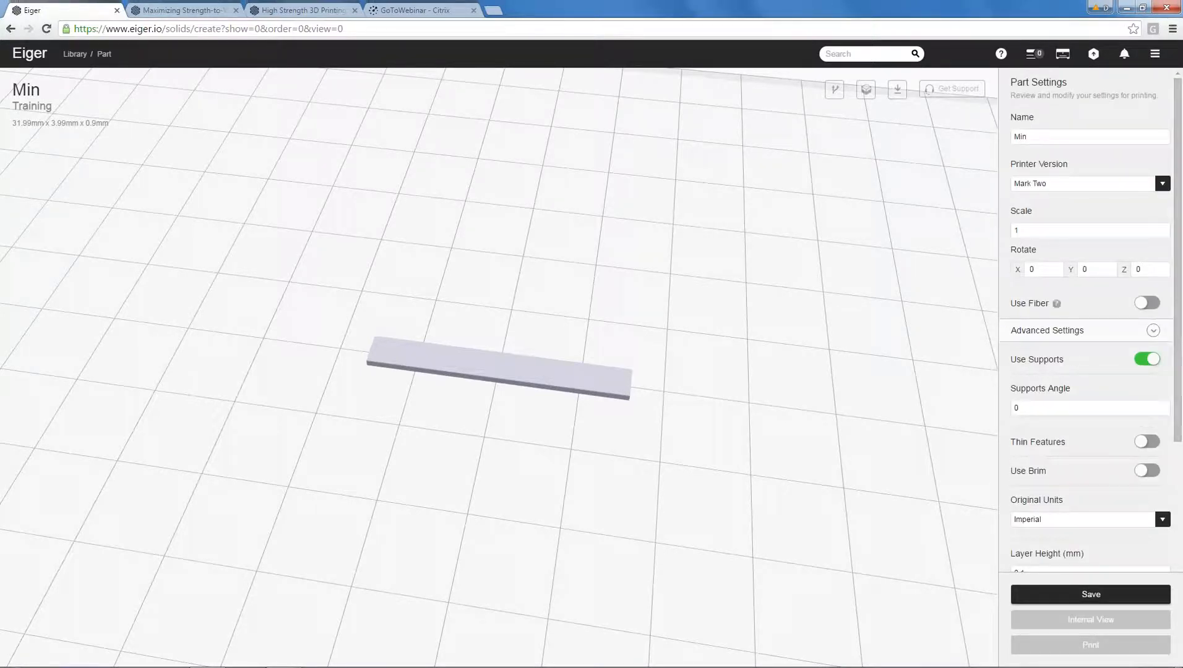
pyautogui.click(1148, 303)
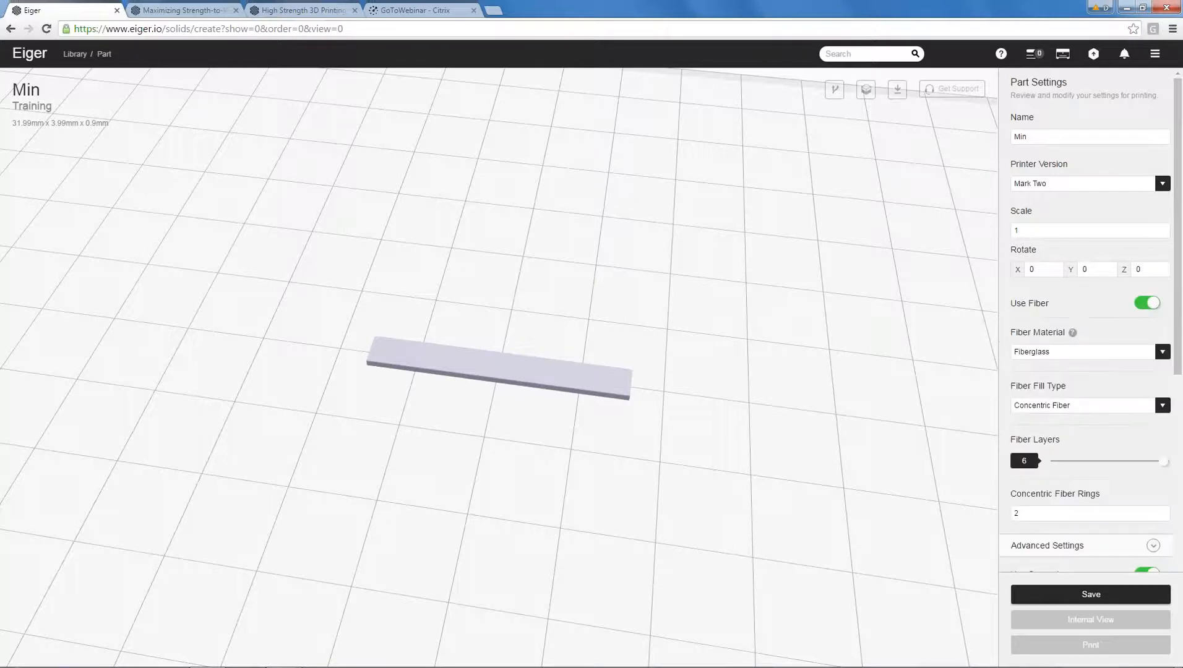
pyautogui.click(1080, 351)
pyautogui.click(1072, 383)
# Set the Min part's fiber layers to 2, keep two concentric fiber rings, and save the part.
pyautogui.scroll(-2, 1097, 411)
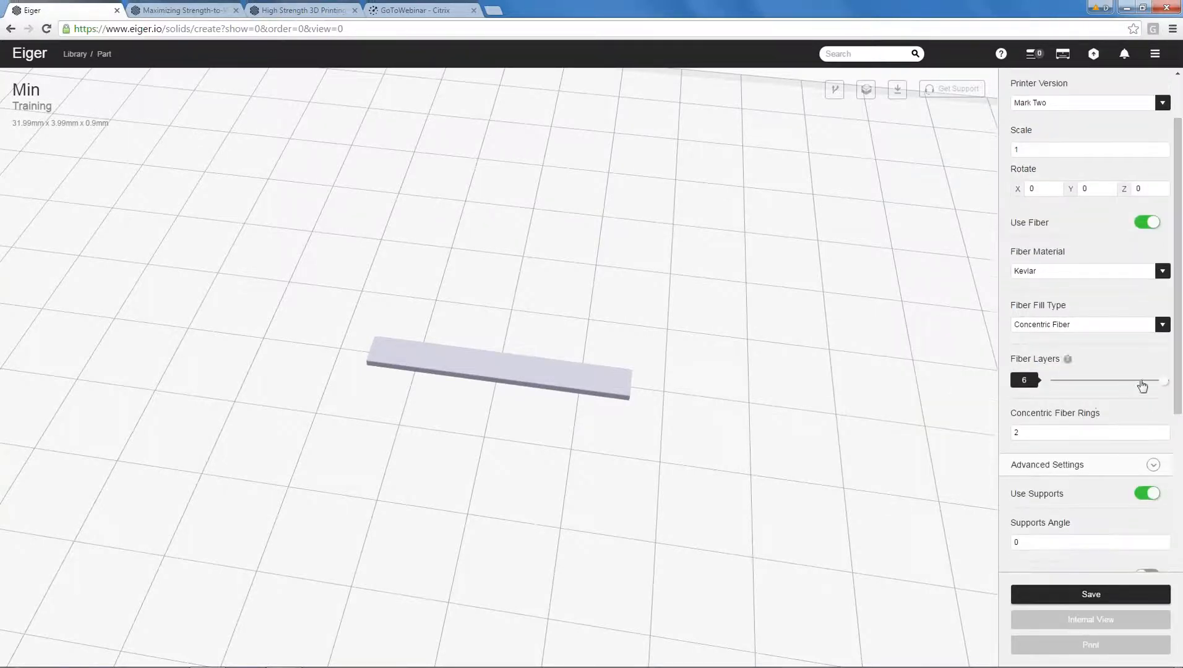
pyautogui.click(1107, 382)
pyautogui.doubleClick(1022, 435)
pyautogui.scroll(-3, 1173, 402)
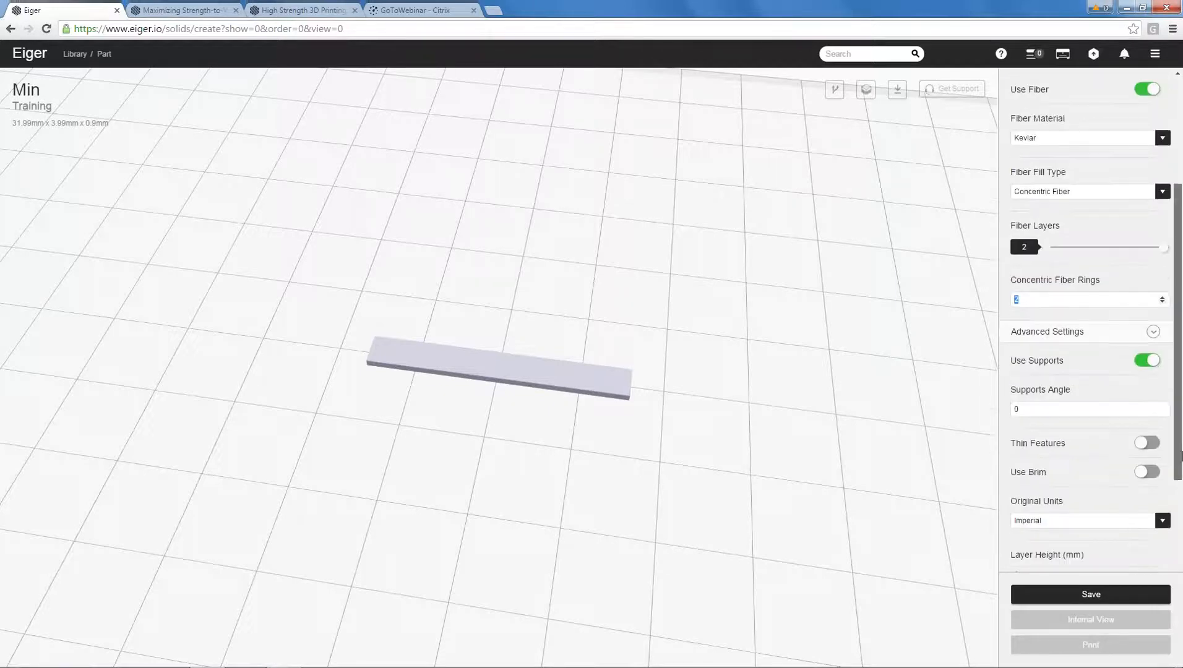
pyautogui.moveTo(1174, 406); pyautogui.dragTo(1182, 565)
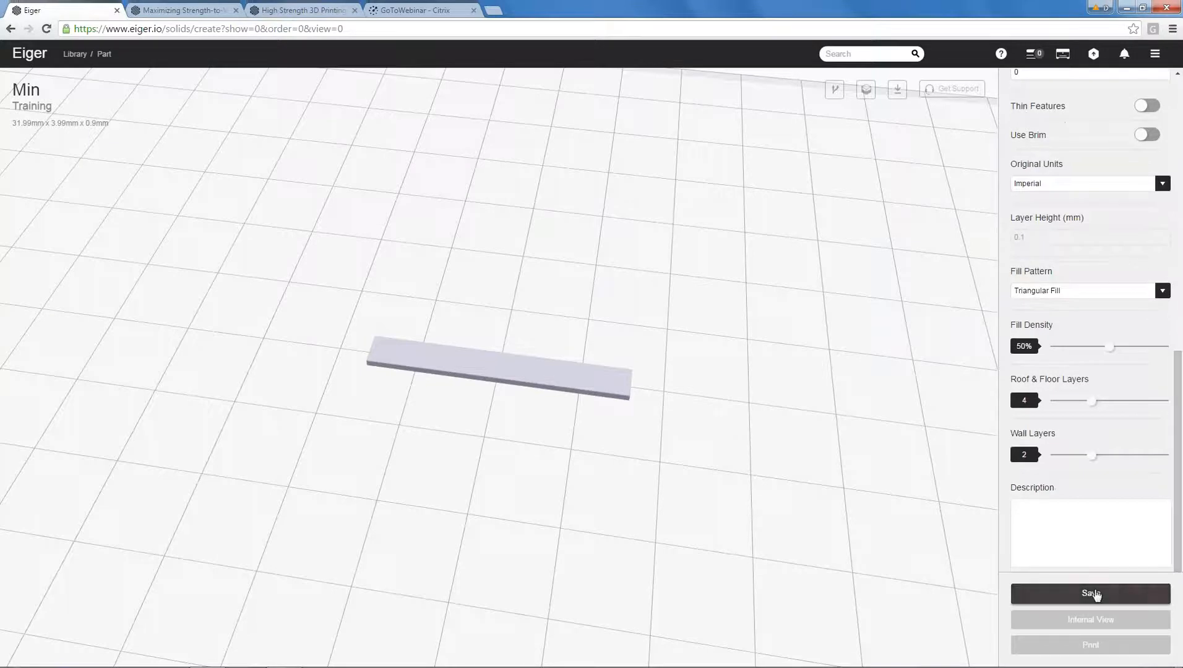
pyautogui.click(1020, 596)
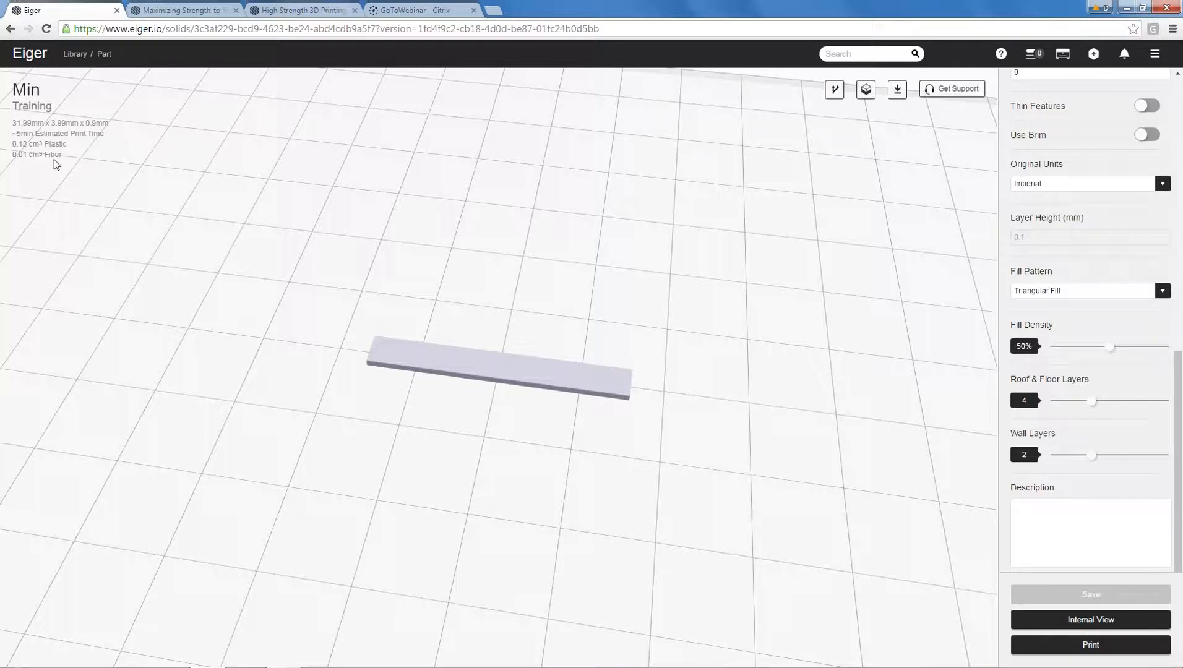
pyautogui.scroll(-1, 564, 314)
pyautogui.scroll(1, 565, 314)
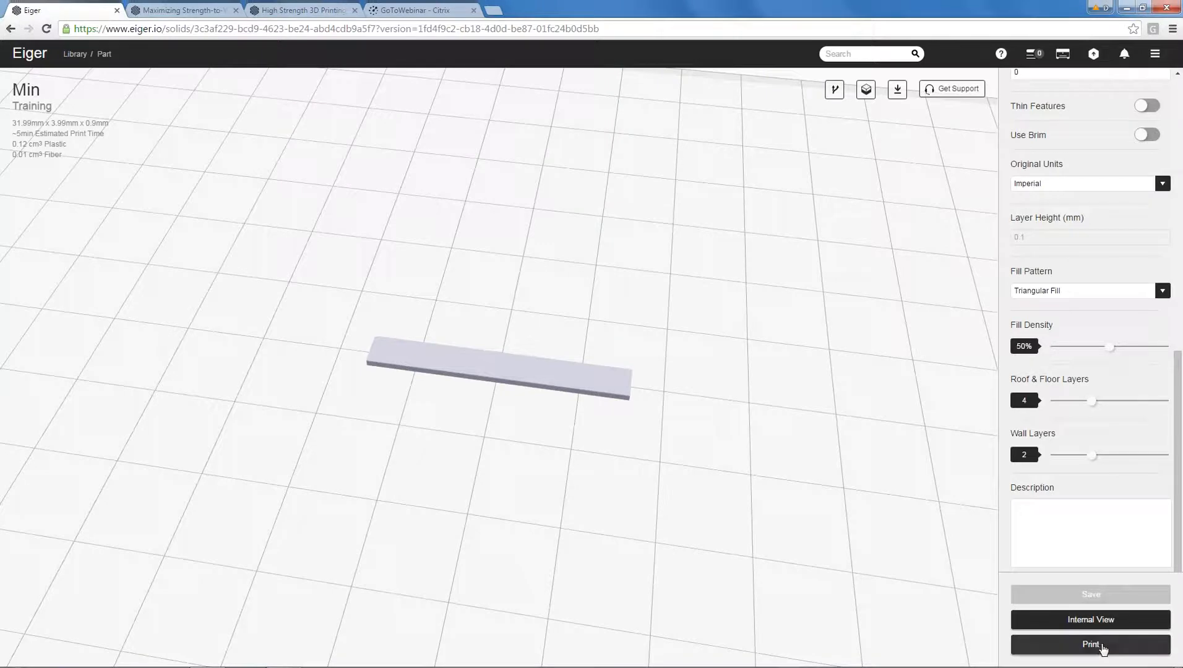
# Open the Min part's internal view in 2D and examine the Kevlar loop on layer 5.
pyautogui.click(1091, 619)
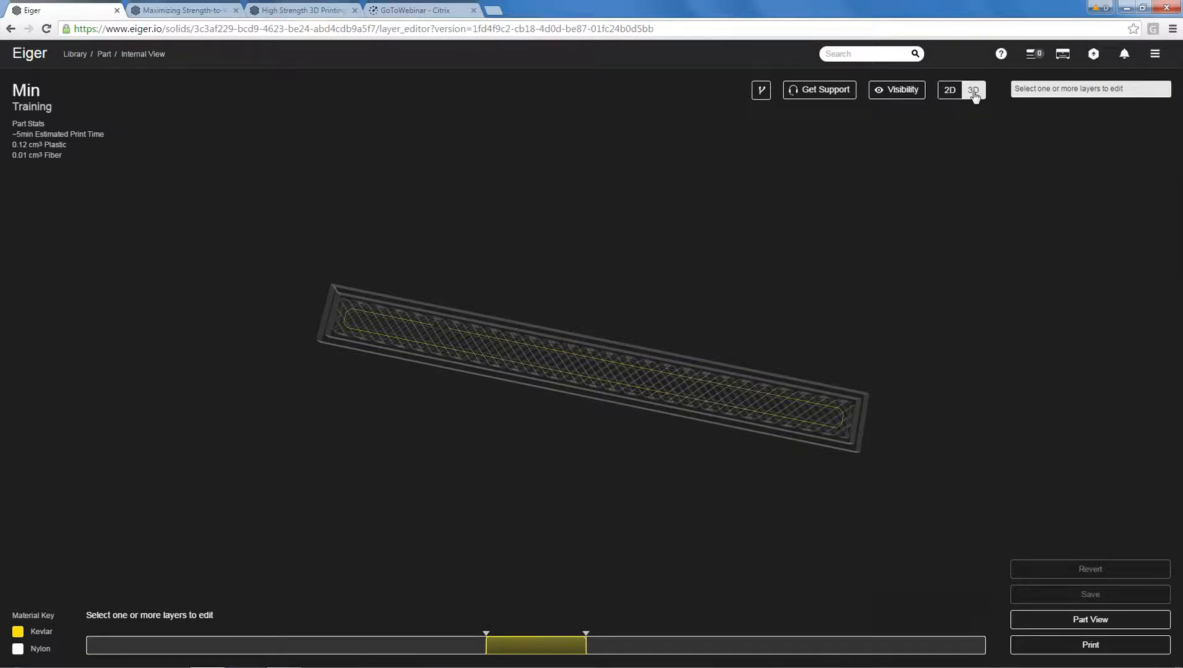
pyautogui.click(951, 91)
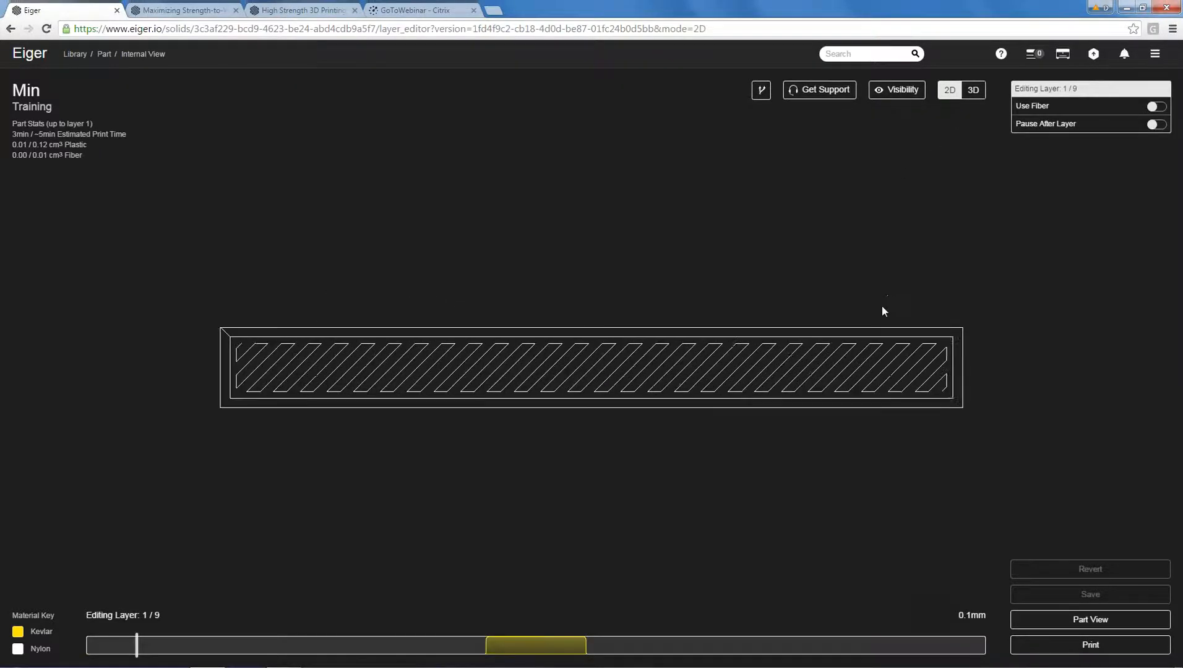
pyautogui.moveTo(140, 645); pyautogui.dragTo(510, 660)
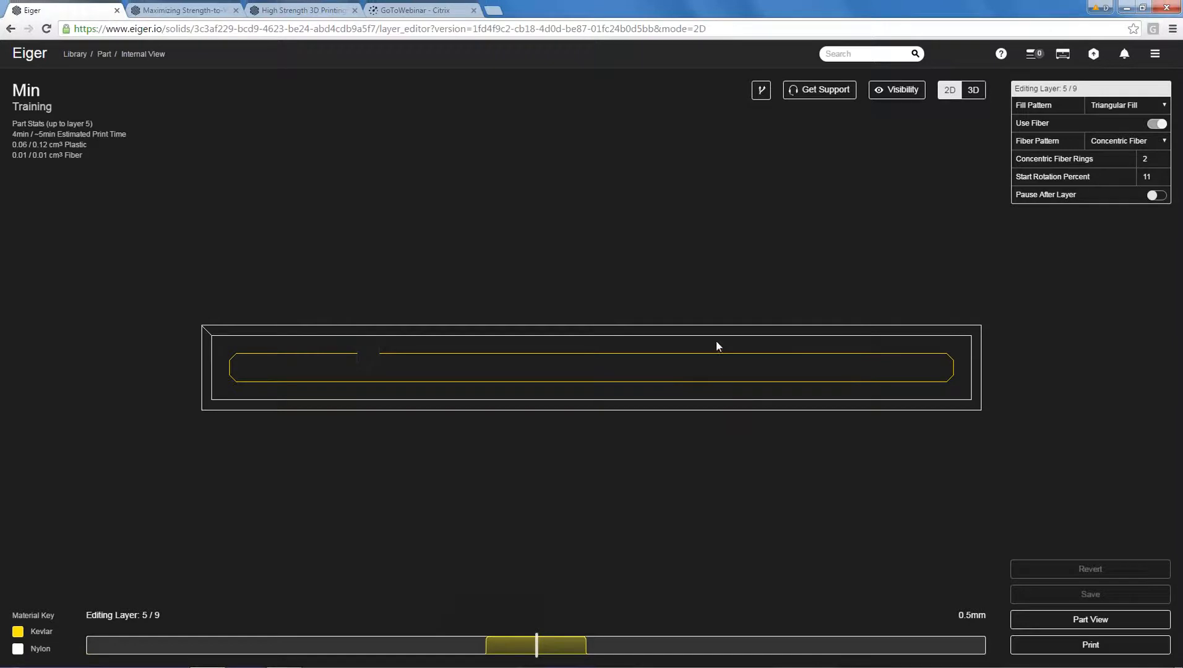
# Return to the part view and inspect the thin strip from above along with its overall dimensions.
pyautogui.click(1068, 622)
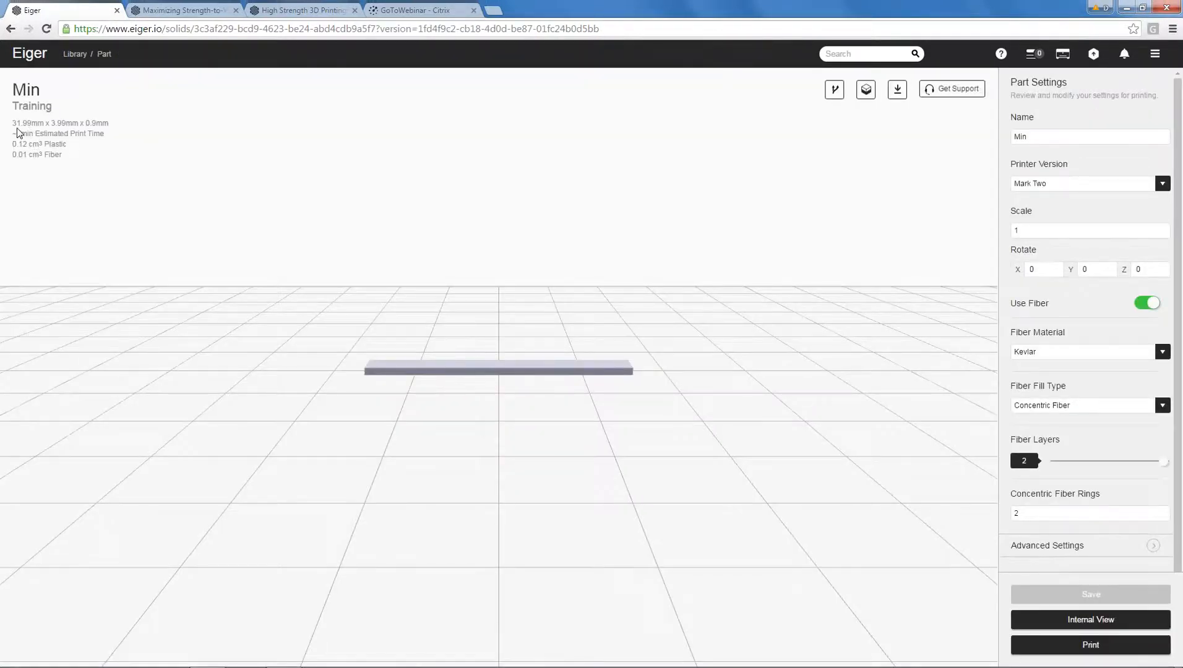
pyautogui.moveTo(470, 244); pyautogui.dragTo(454, 307)
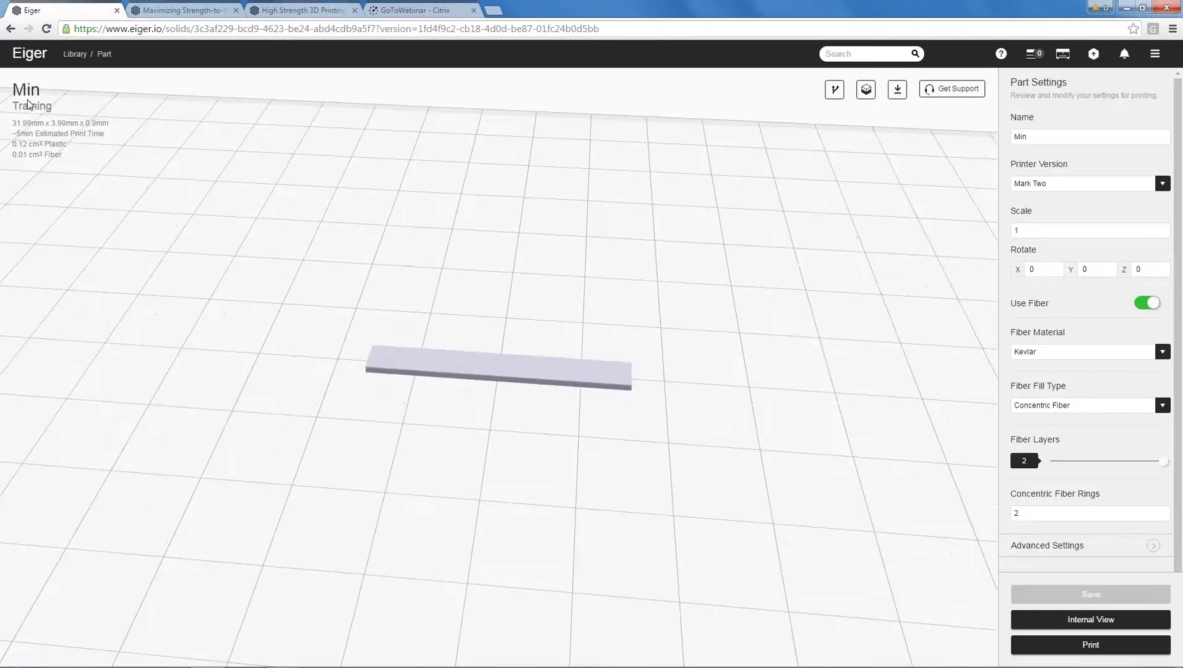
pyautogui.moveTo(523, 259); pyautogui.dragTo(513, 275)
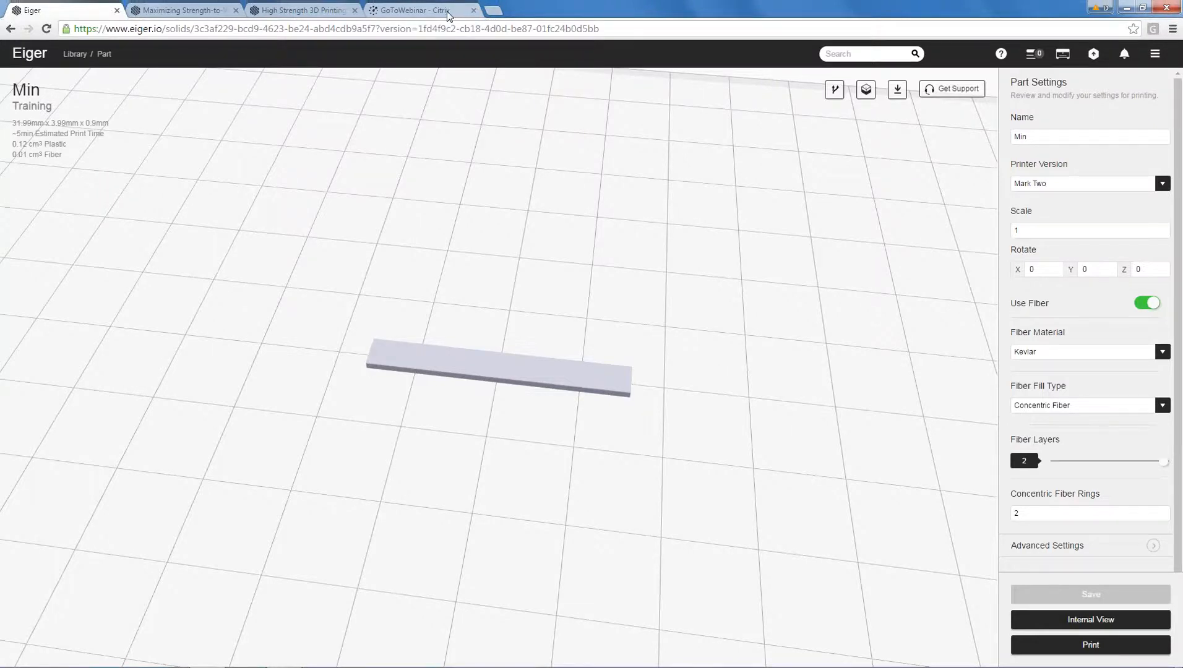
pyautogui.click(493, 10)
pyautogui.write('www.markforged.com')
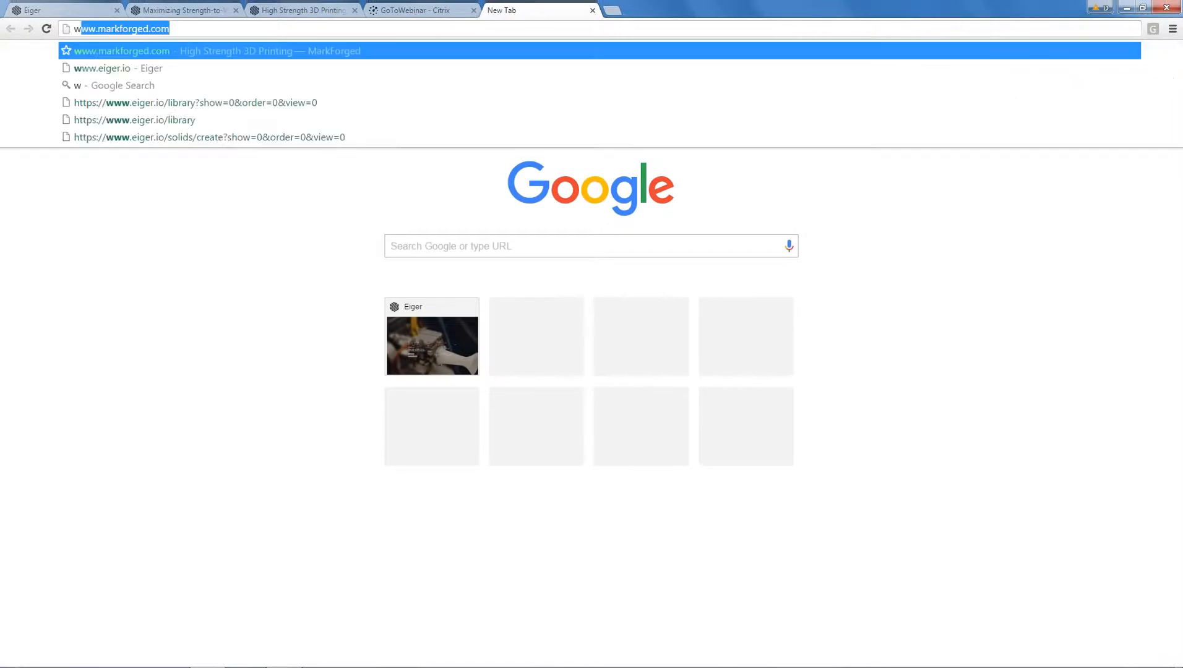
pyautogui.press('Return')
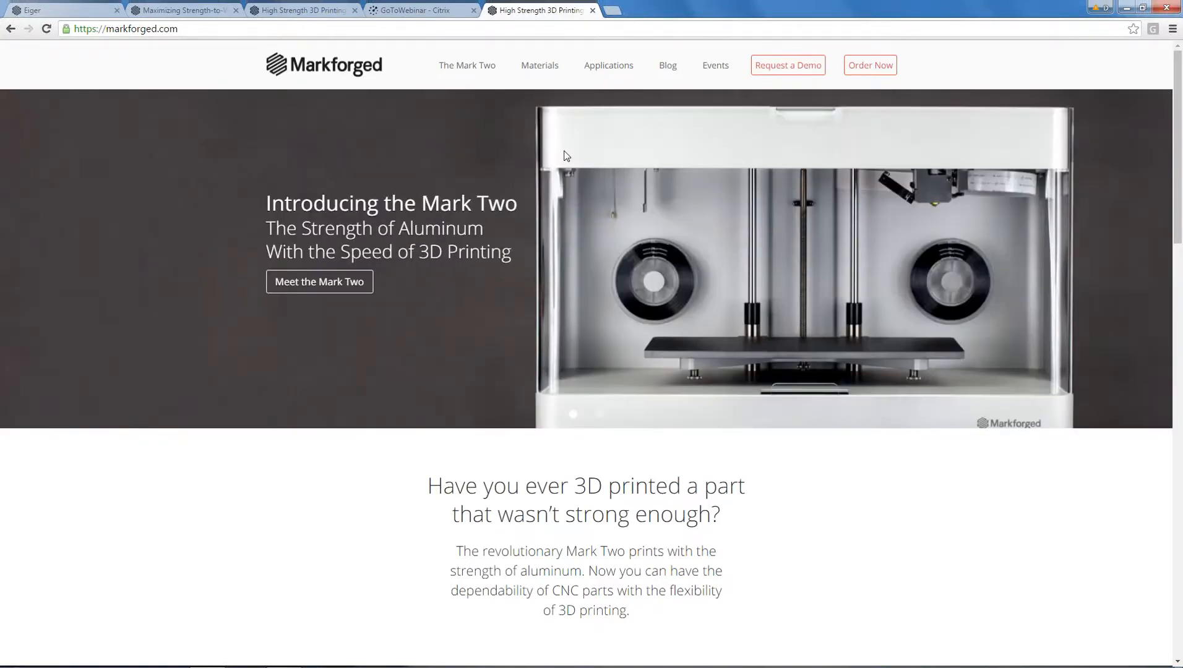
# Look through the Markforged home page and set the page zoom to 110%.
pyautogui.scroll(-15, 556, 194)
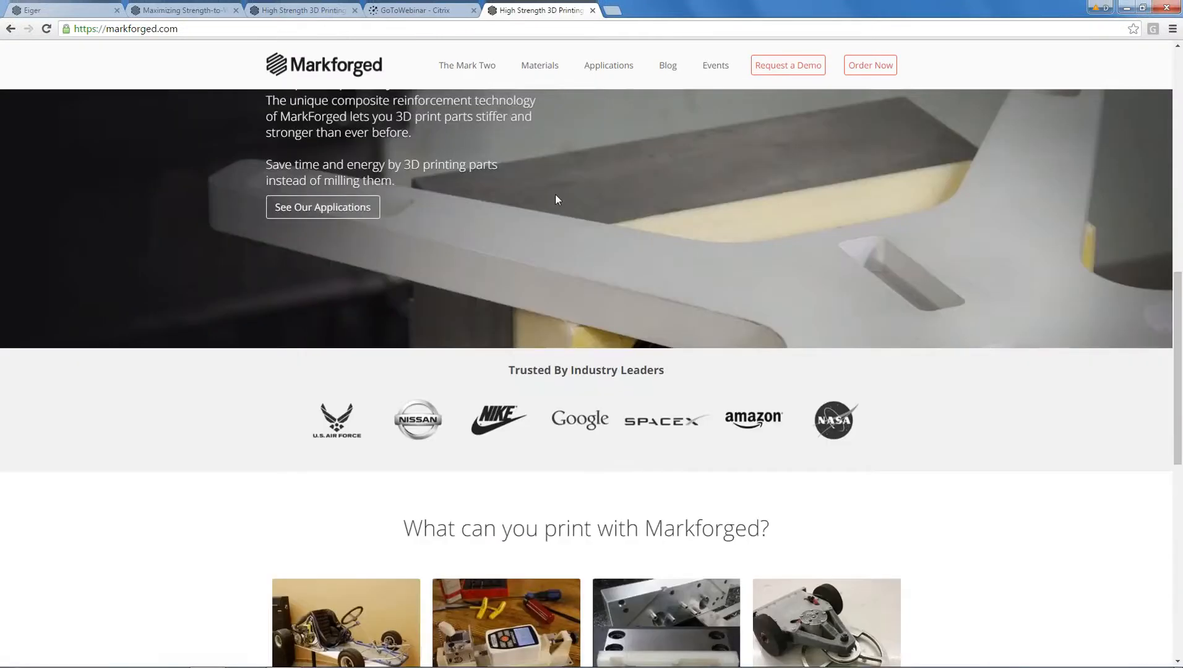
pyautogui.scroll(-6, 555, 194)
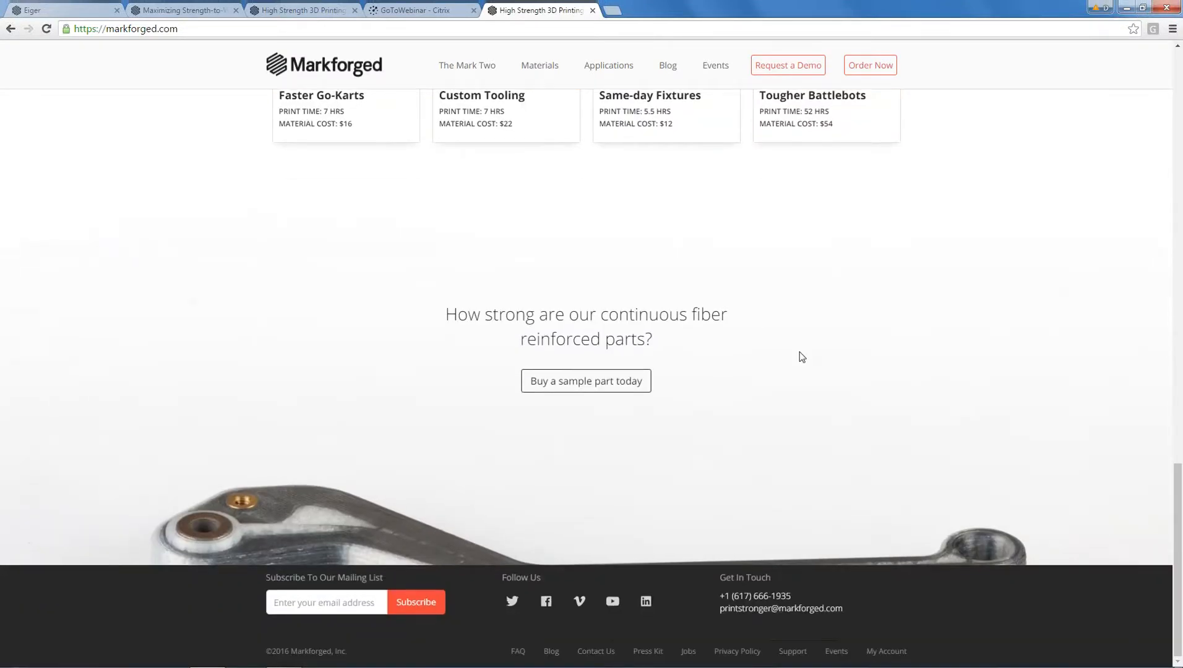
pyautogui.hotkey('ctrl', '-')
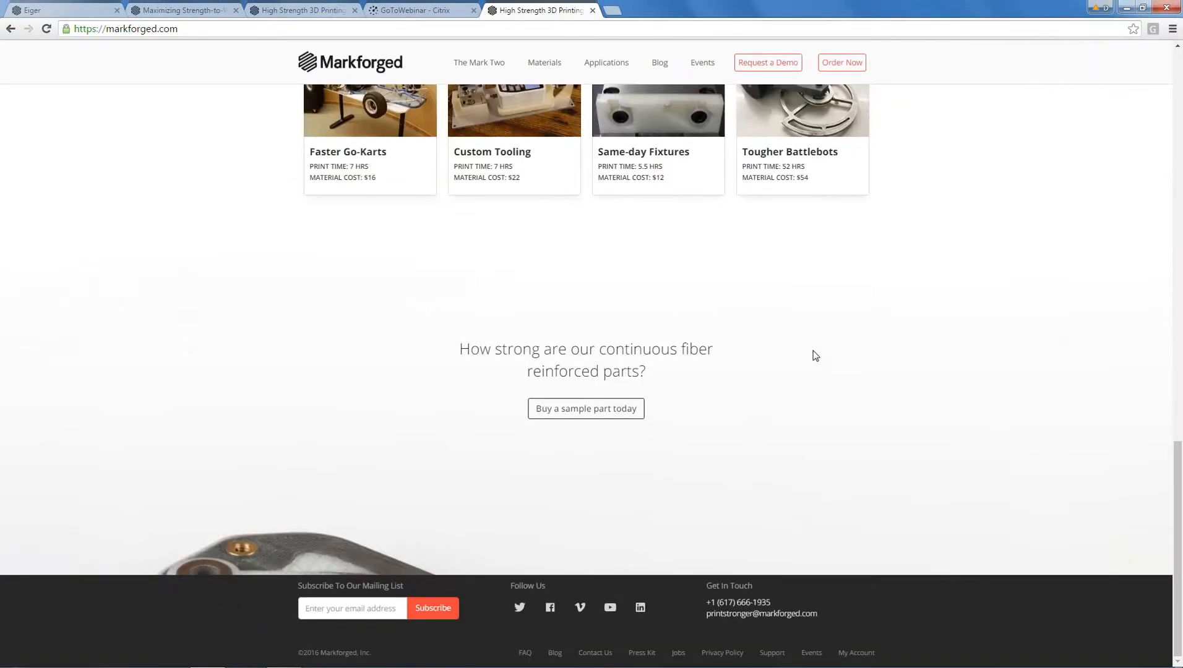
pyautogui.hotkey('ctrl', '0')
pyautogui.hotkey('ctrl', '-')
pyautogui.hotkey('ctrl', '-')
pyautogui.hotkey('ctrl', '-')
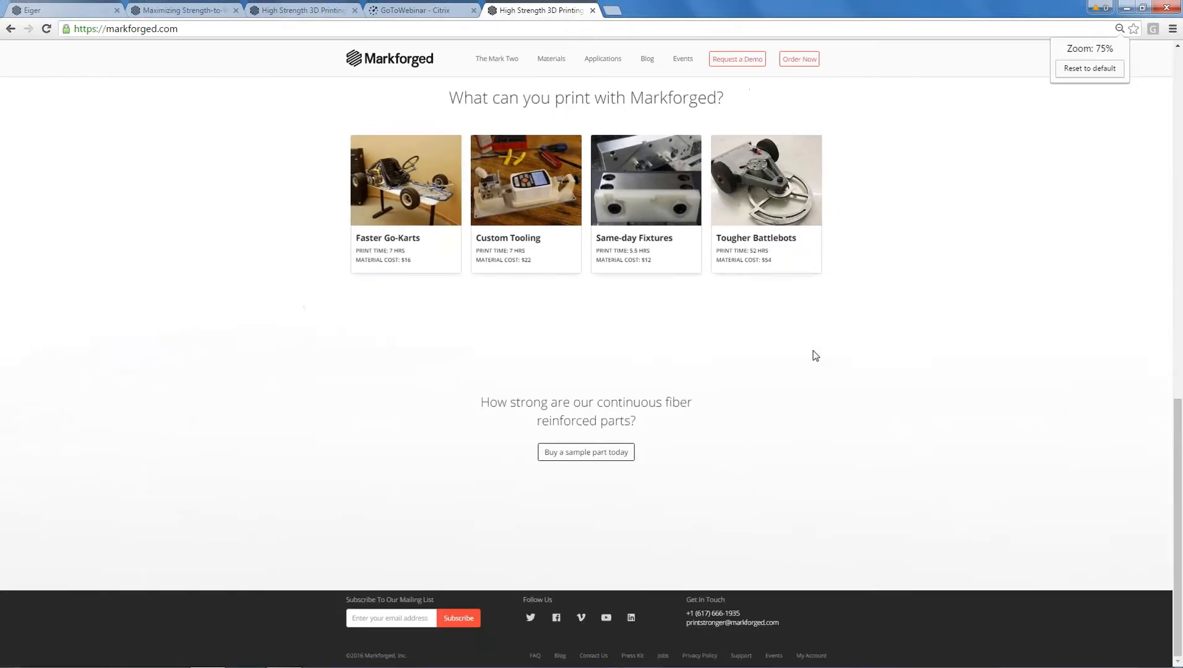
pyautogui.hotkey('ctrl', '+')
pyautogui.hotkey('ctrl', '+')
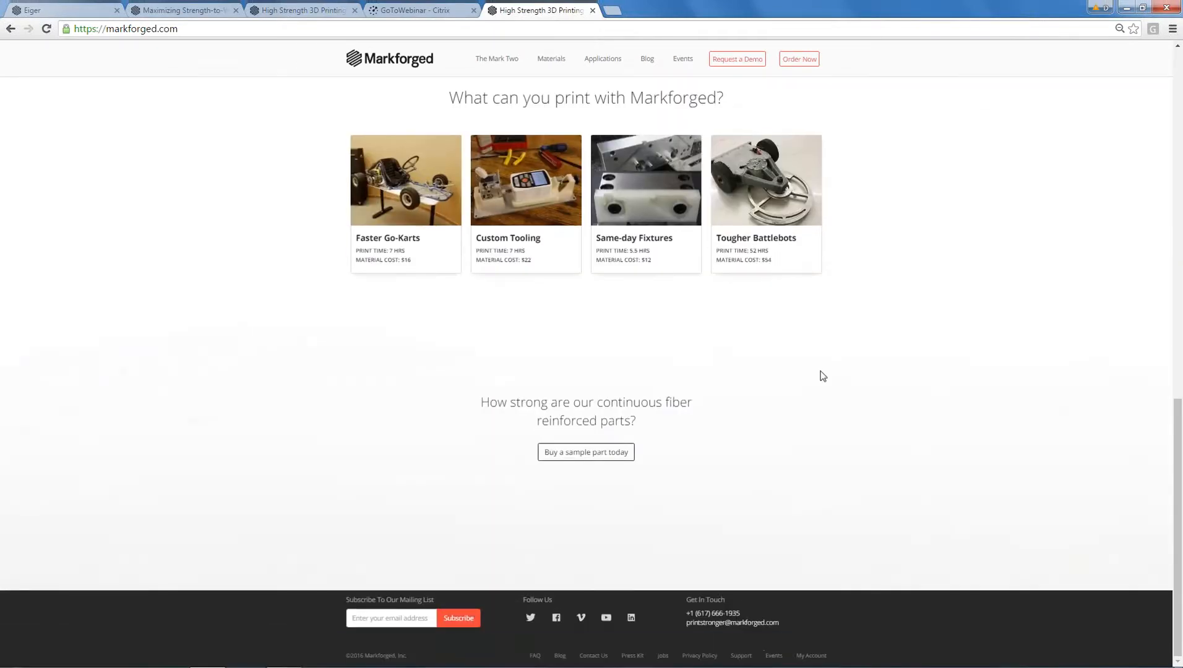
pyautogui.hotkey('ctrl', '+')
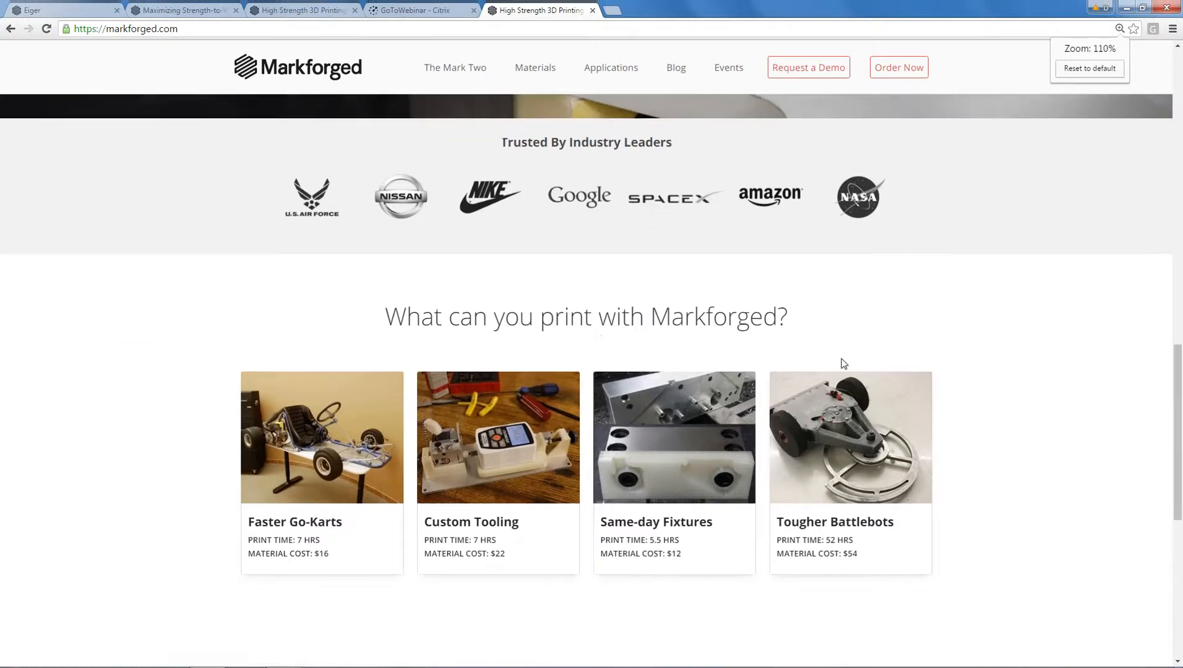
pyautogui.scroll(-5, 841, 365)
pyautogui.hotkey('ctrl', '+')
# Open the "Buy a sample part today" link in an incognito window.
pyautogui.scroll(-1, 840, 361)
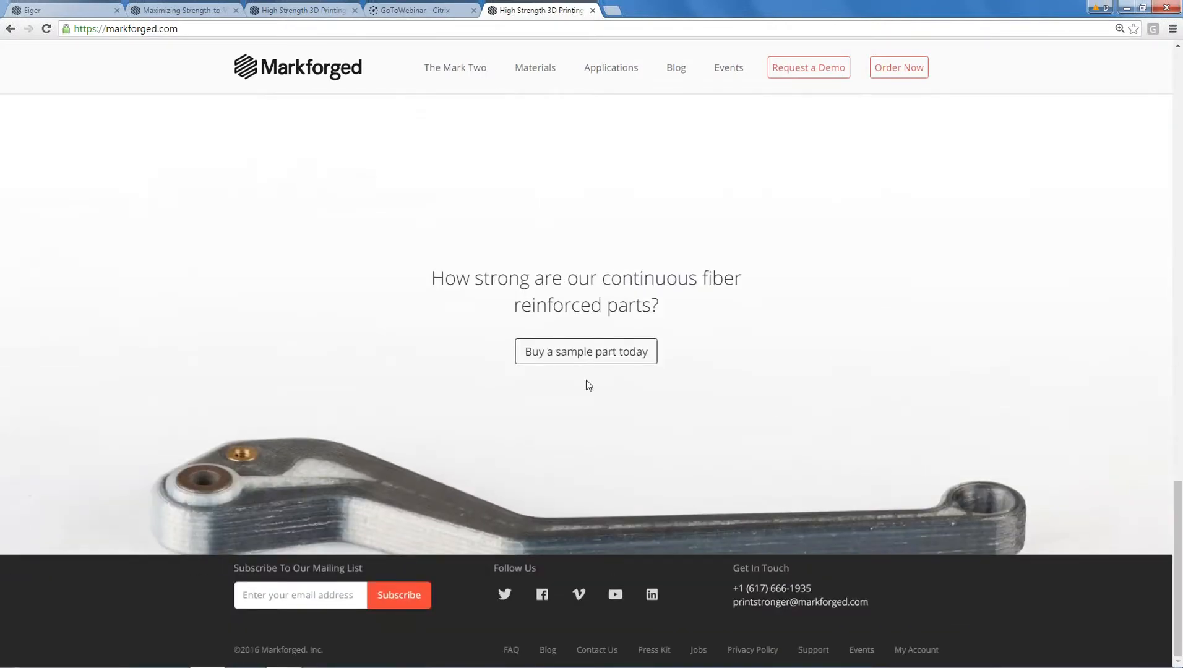
pyautogui.rightClick(587, 356)
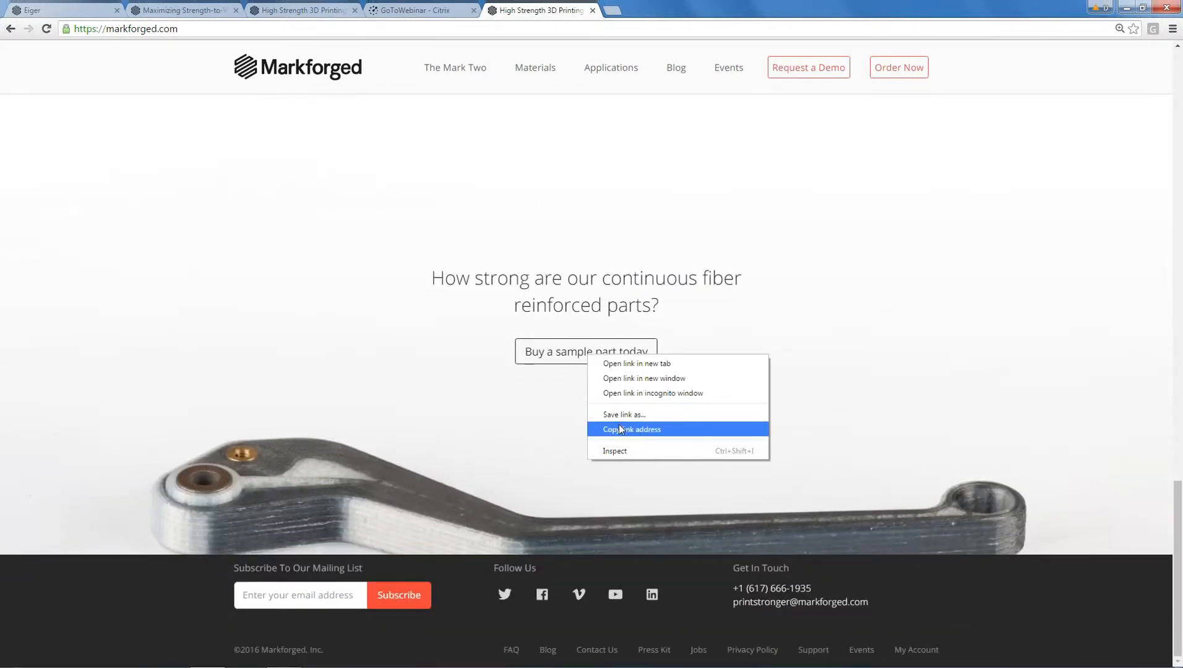
pyautogui.click(624, 393)
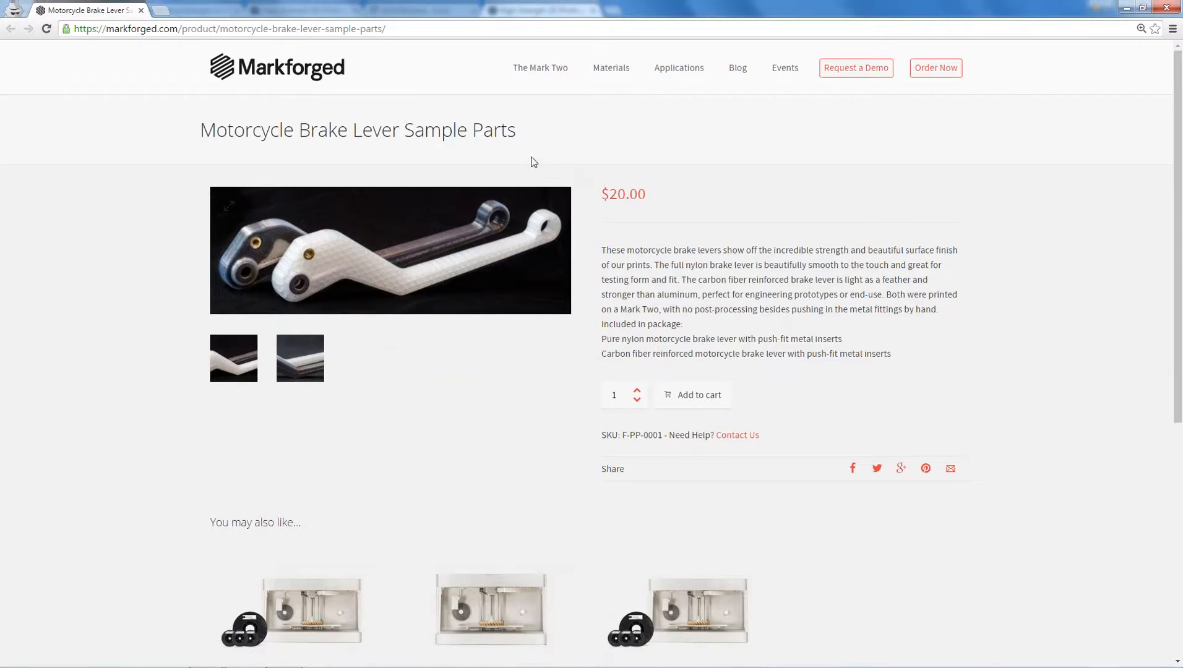
# Go from the Markforged home page to The Mark Two page and find its Eiger software demo section.
pyautogui.click(284, 74)
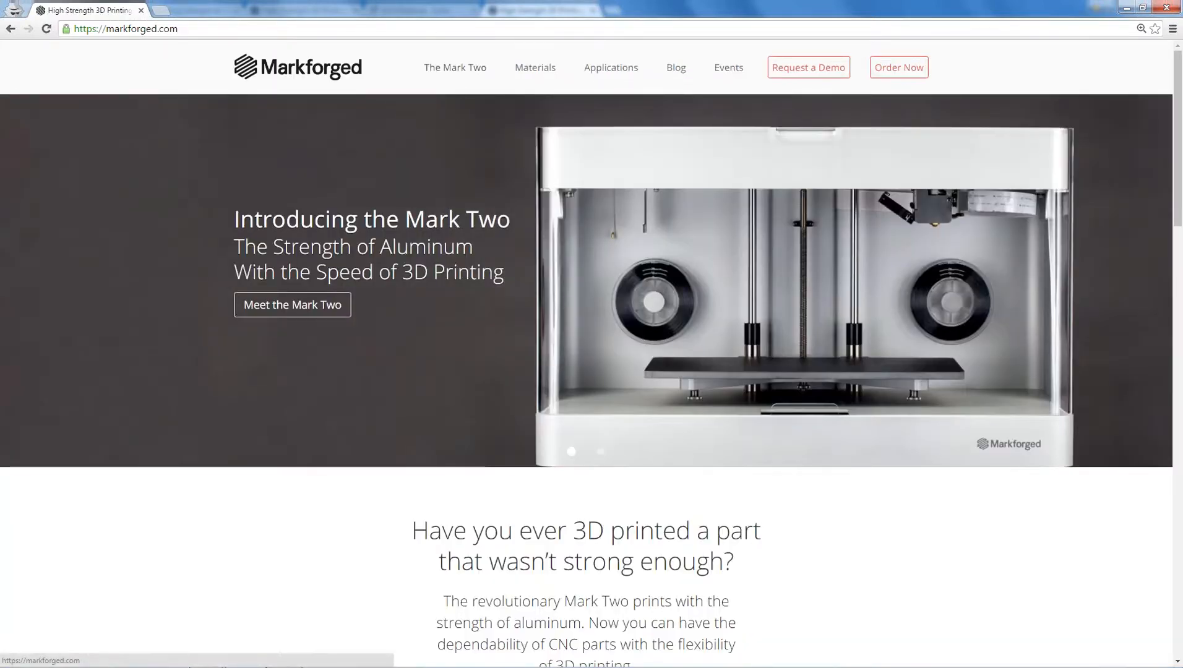
pyautogui.click(451, 71)
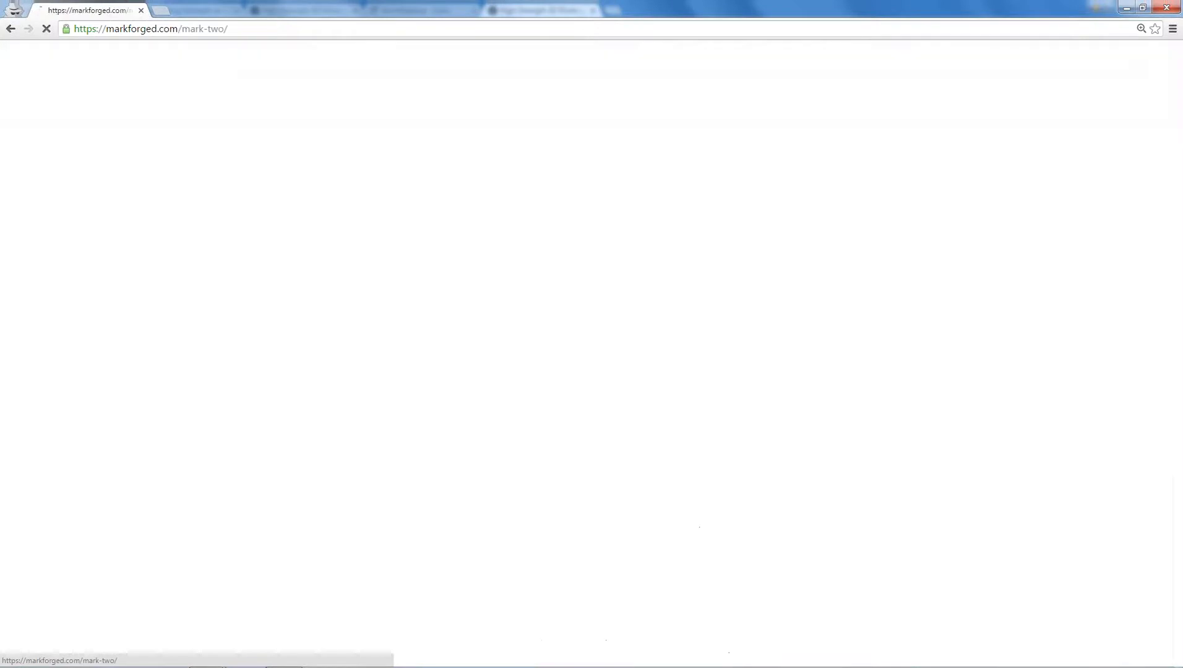
pyautogui.scroll(-8, 958, 406)
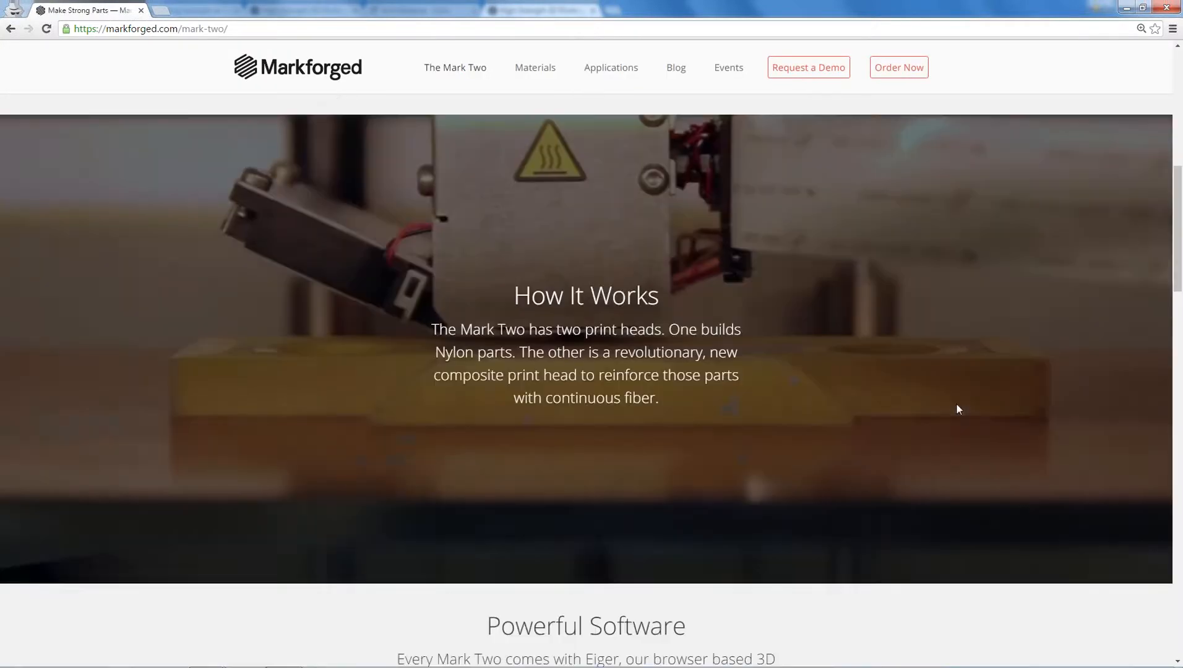
pyautogui.scroll(-9, 956, 407)
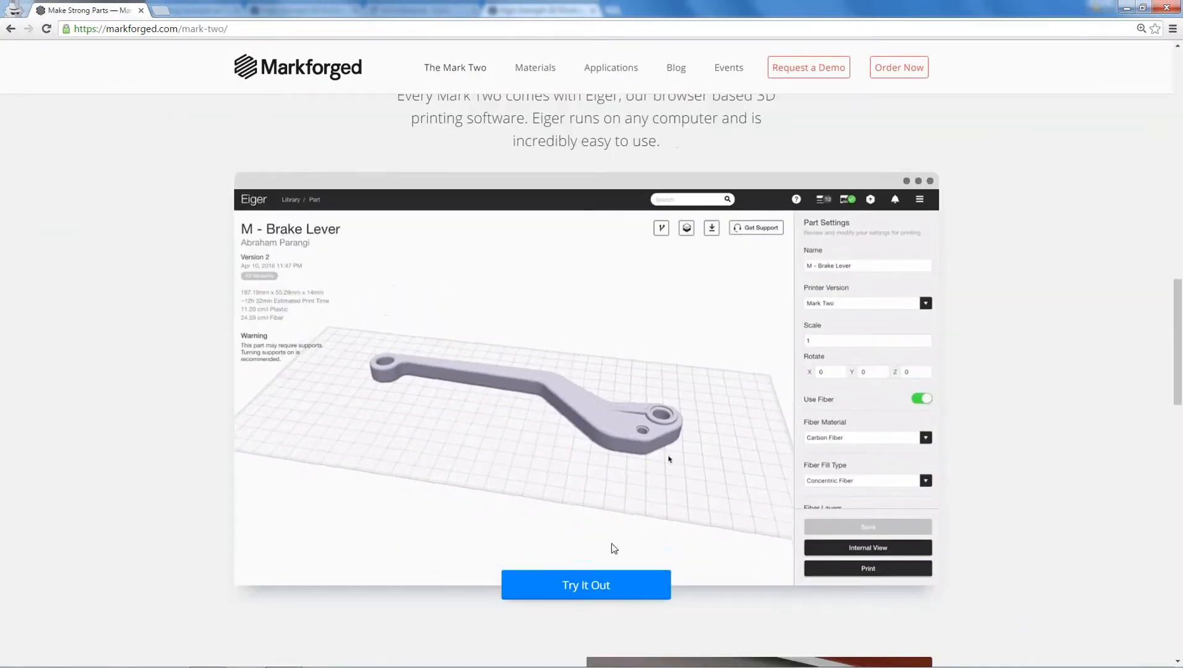
pyautogui.scroll(-1, 1011, 443)
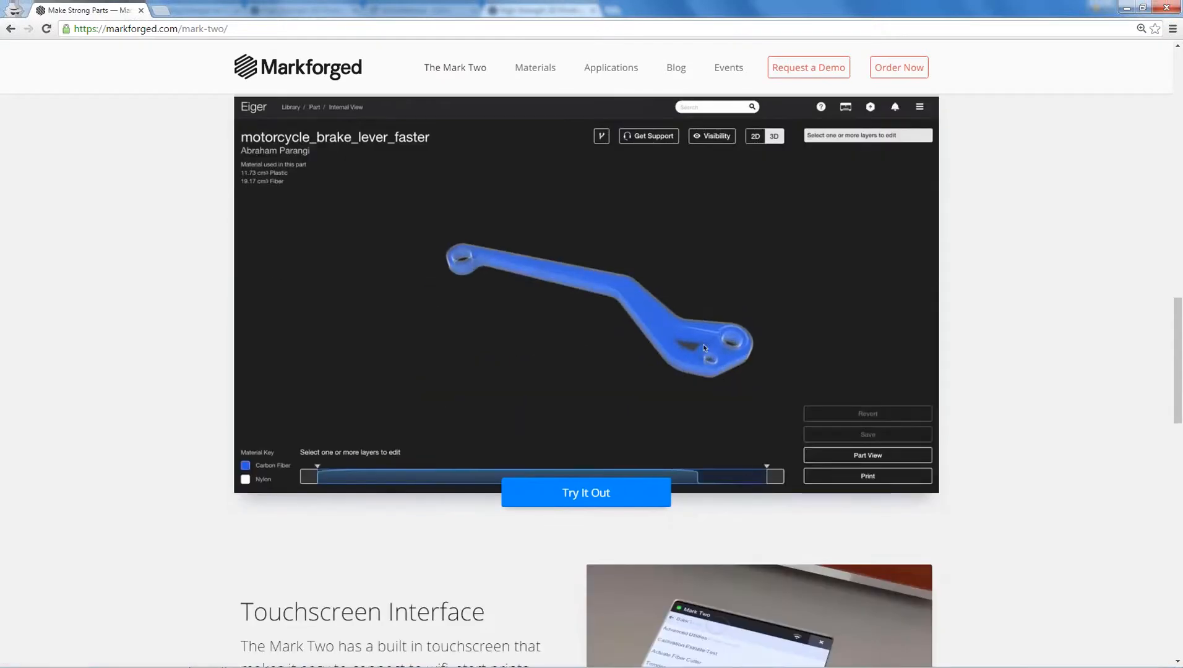
# Open the Try It Out link for the Eiger trial account sign-up in a new window.
pyautogui.rightClick(586, 493)
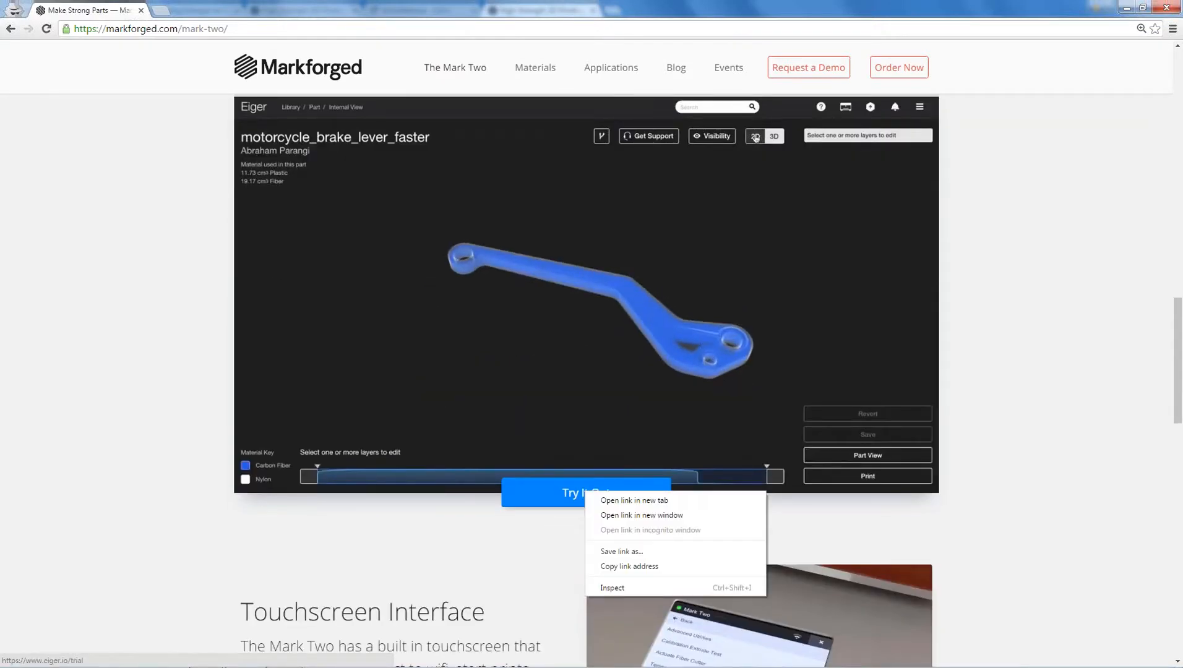
pyautogui.click(623, 515)
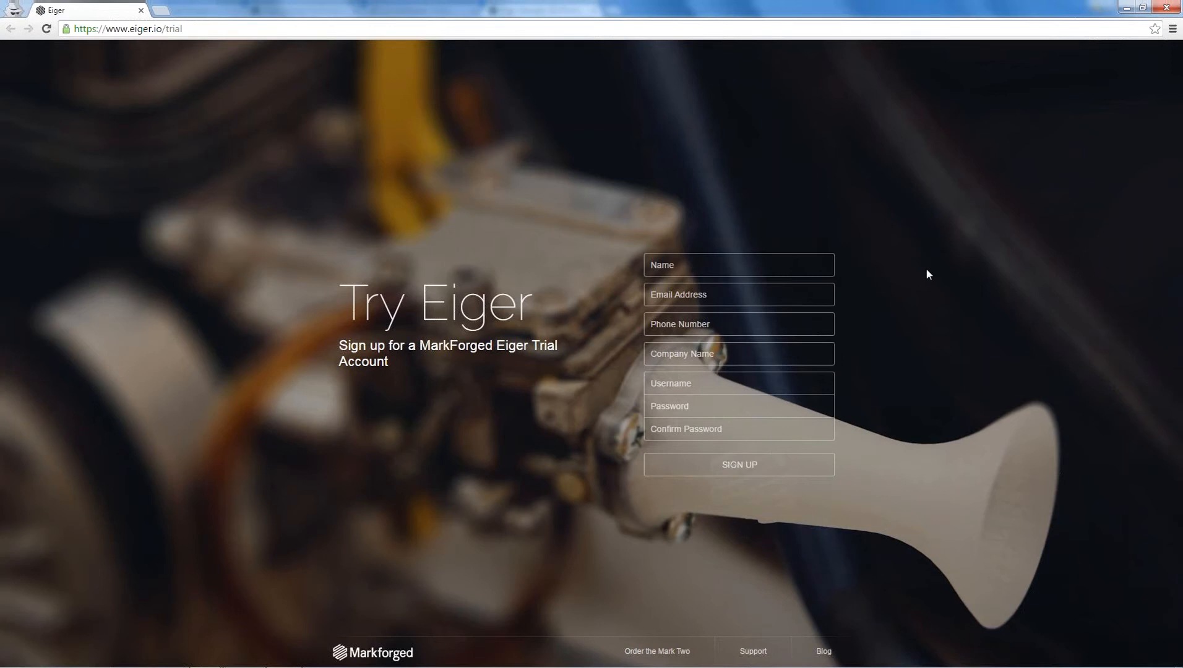
pyautogui.moveTo(1104, 667)
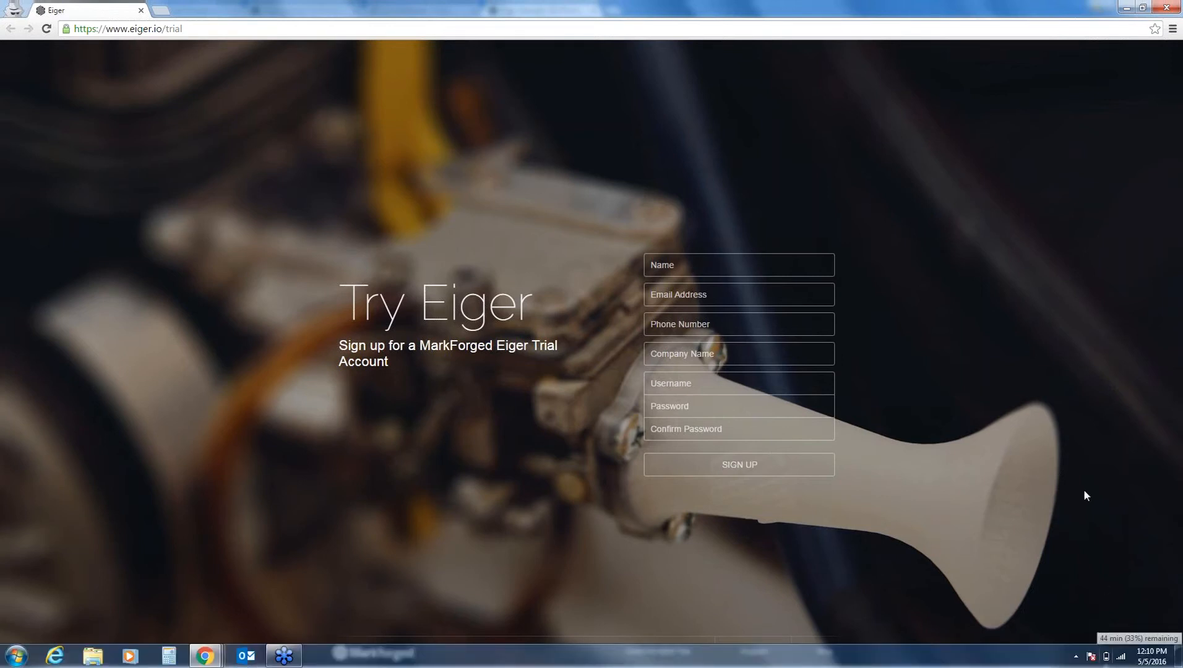